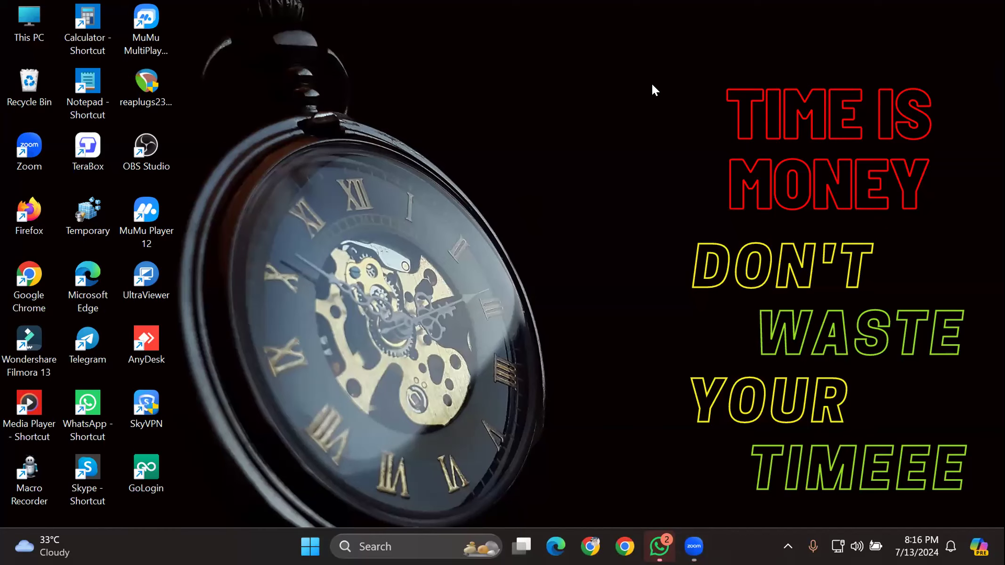
right_click(476, 200)
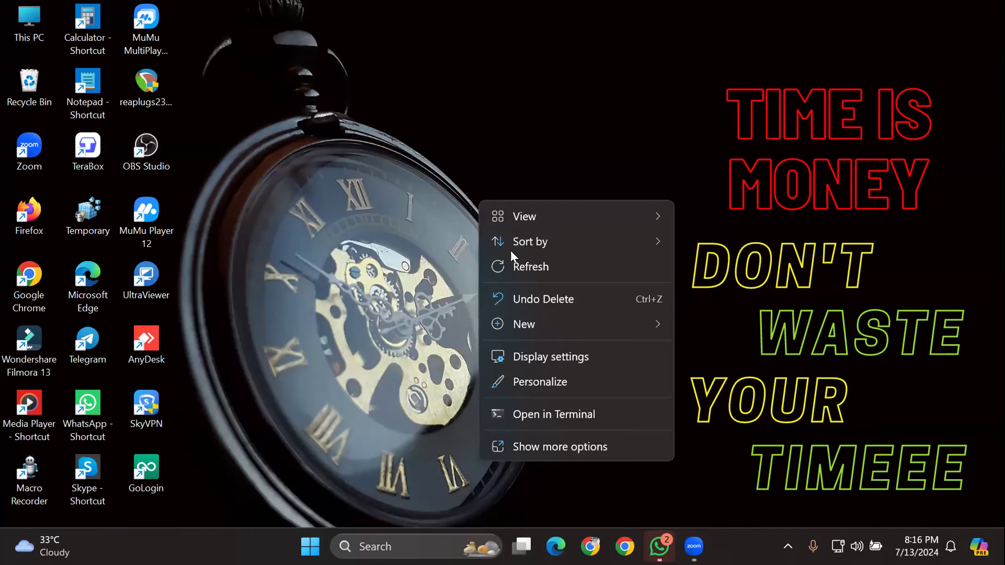
left_click(549, 265)
right_click(578, 260)
left_click(628, 274)
right_click(628, 273)
left_click(659, 270)
right_click(661, 198)
left_click(698, 265)
right_click(497, 110)
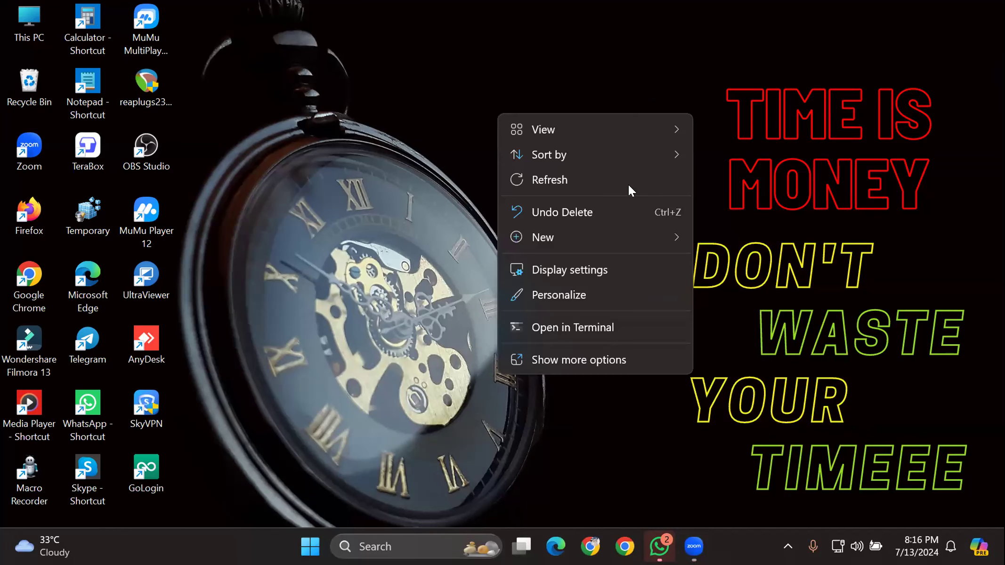
mouse_move(624, 235)
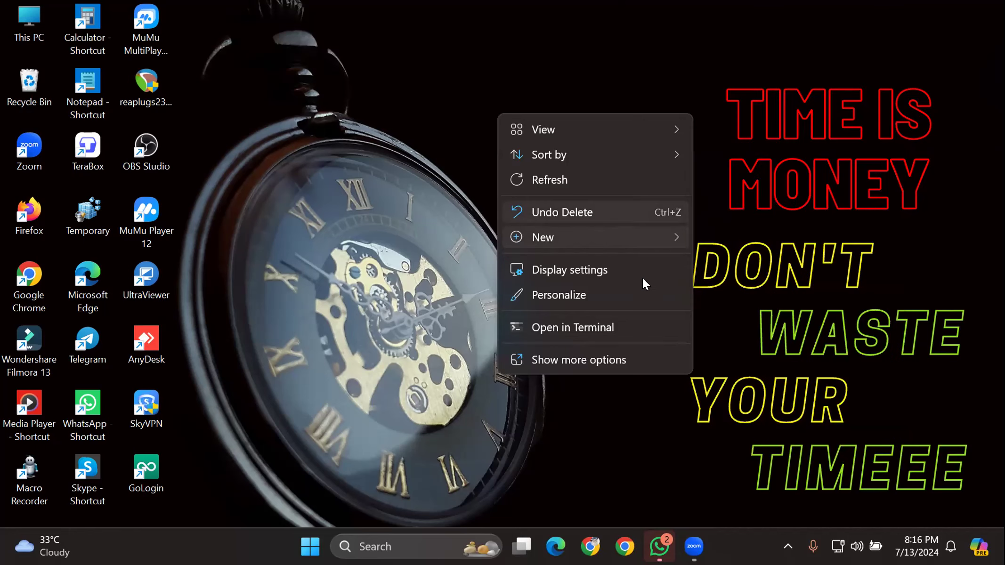
mouse_move(518, 237)
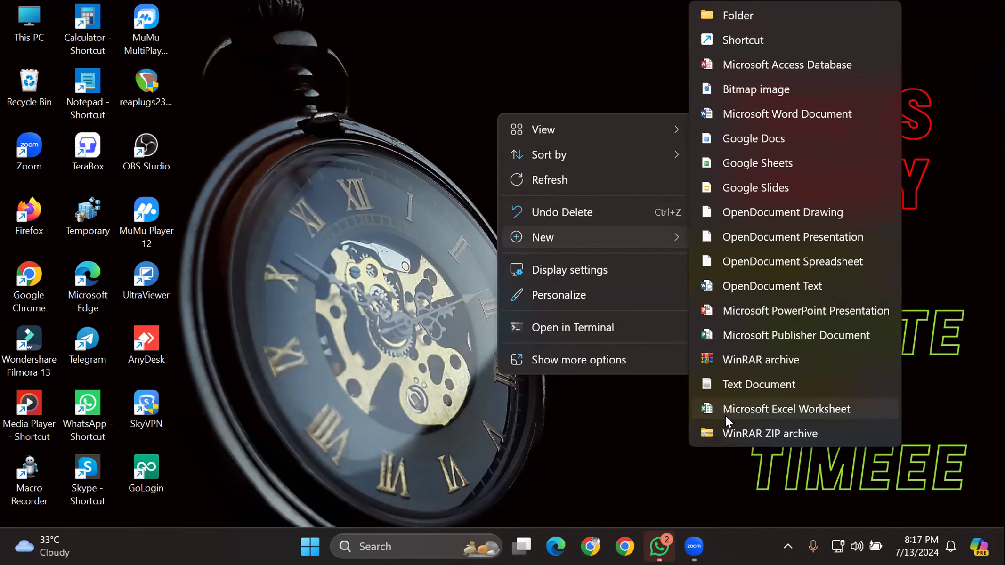
left_click(614, 421)
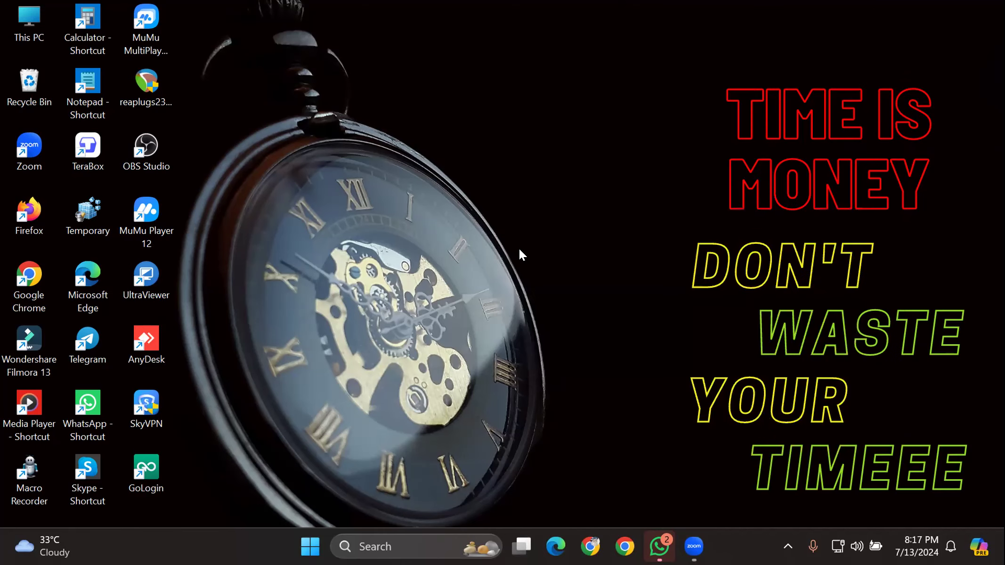
Step: Create a new Microsoft Excel Worksheet file on the desktop and open it, dismissing the activation wizard
right_click(519, 249)
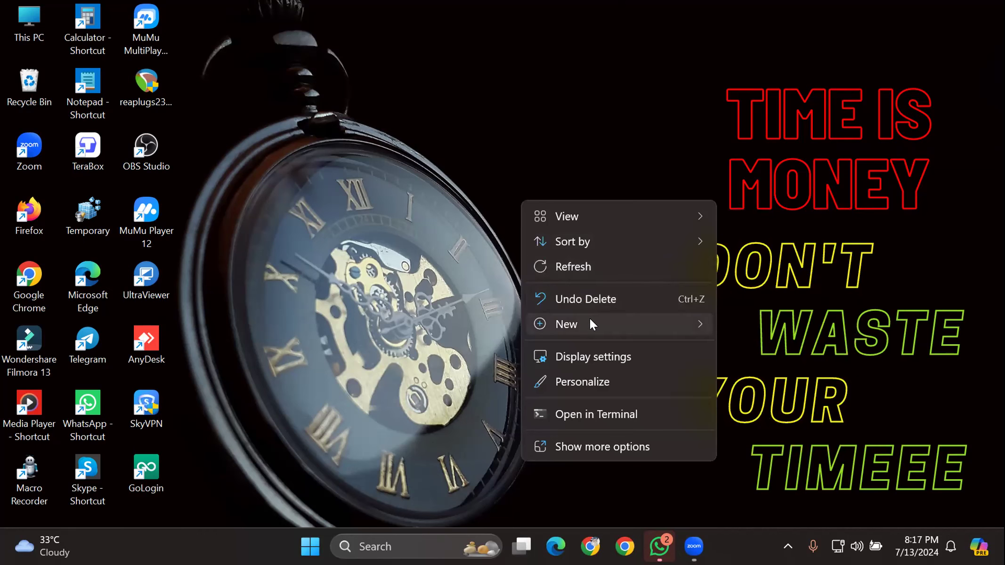
mouse_move(589, 318)
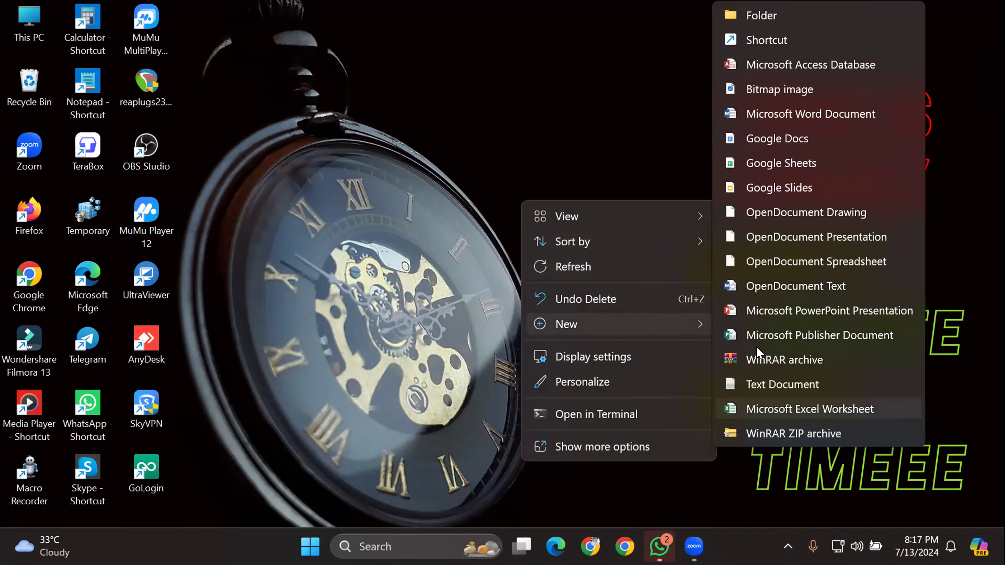
key("Return")
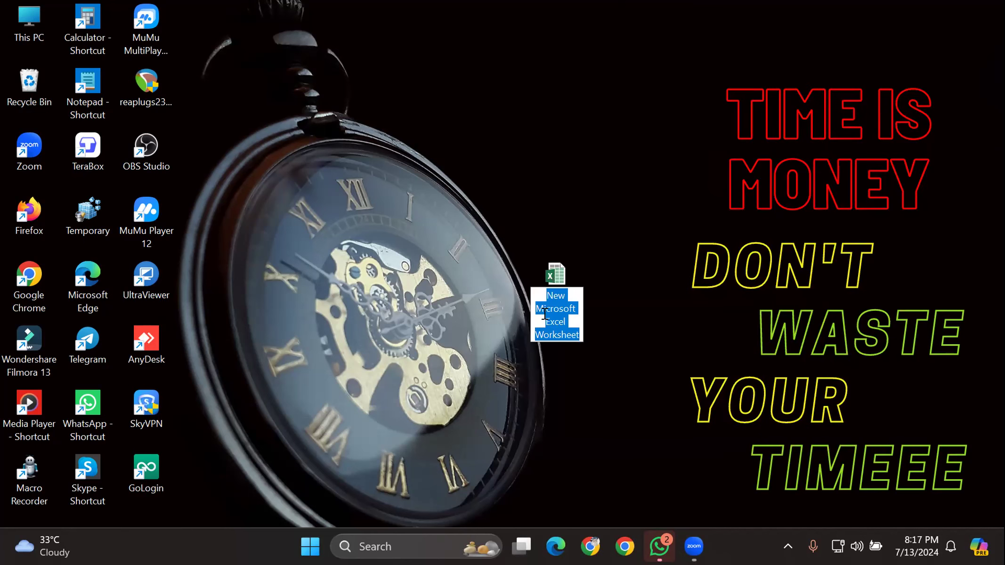
key("BackSpace")
left_click(413, 197)
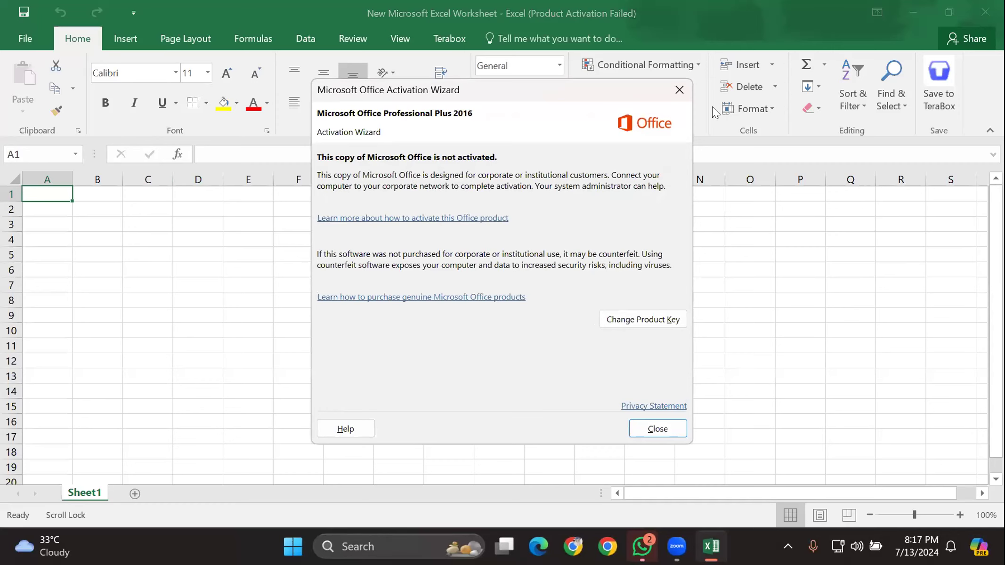
left_click(680, 90)
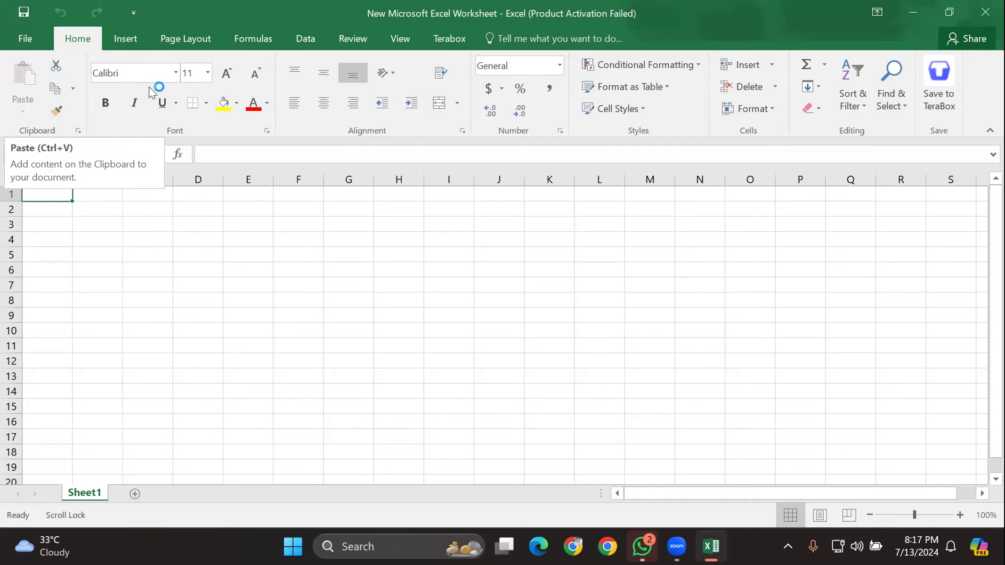
left_click(176, 72)
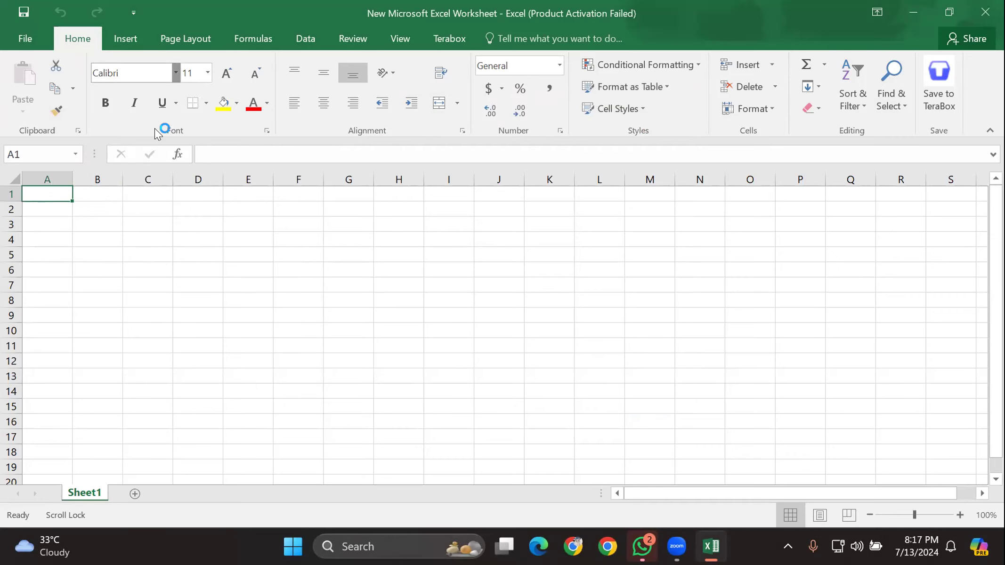
scroll(175, 304, "down", 6)
scroll(185, 325, "up", 2)
scroll(184, 326, "up", 3)
left_click(424, 266)
scroll(910, 460, "down", 2)
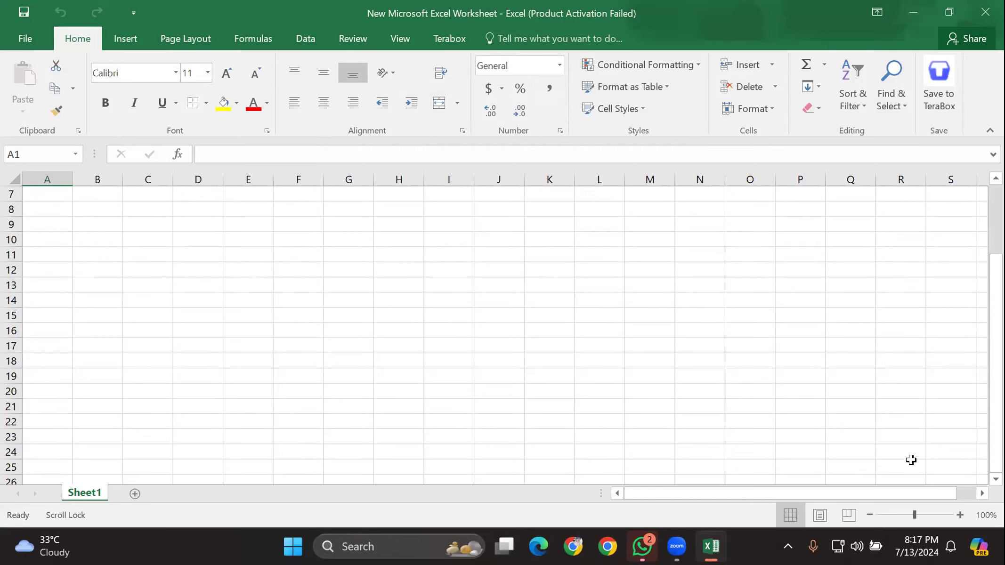
Step: Set the sheet zoom to 140% and widen column A to about three times its default width
left_click(958, 511)
left_click(958, 511)
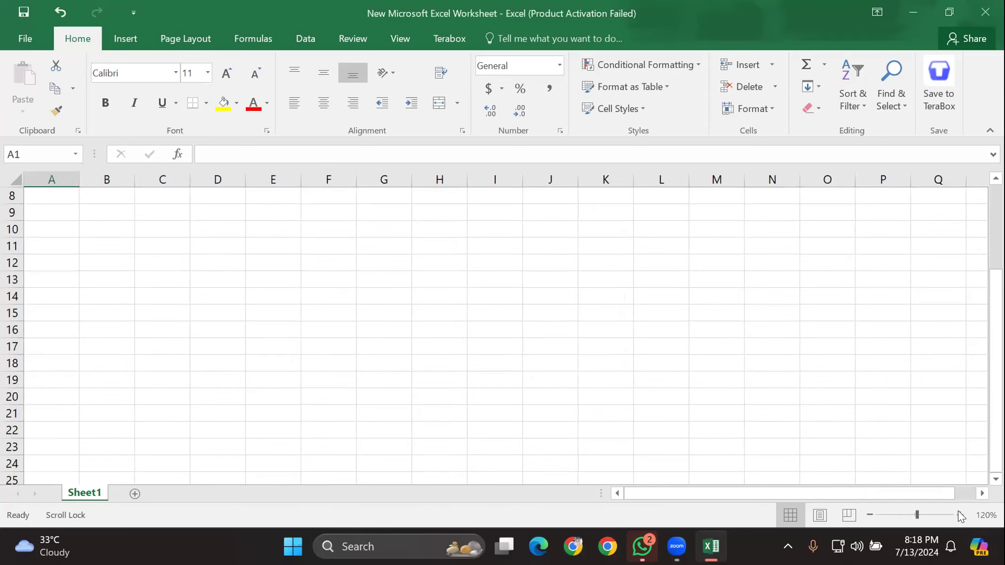
left_click(958, 511)
left_click(958, 511)
scroll(286, 289, "up", 3)
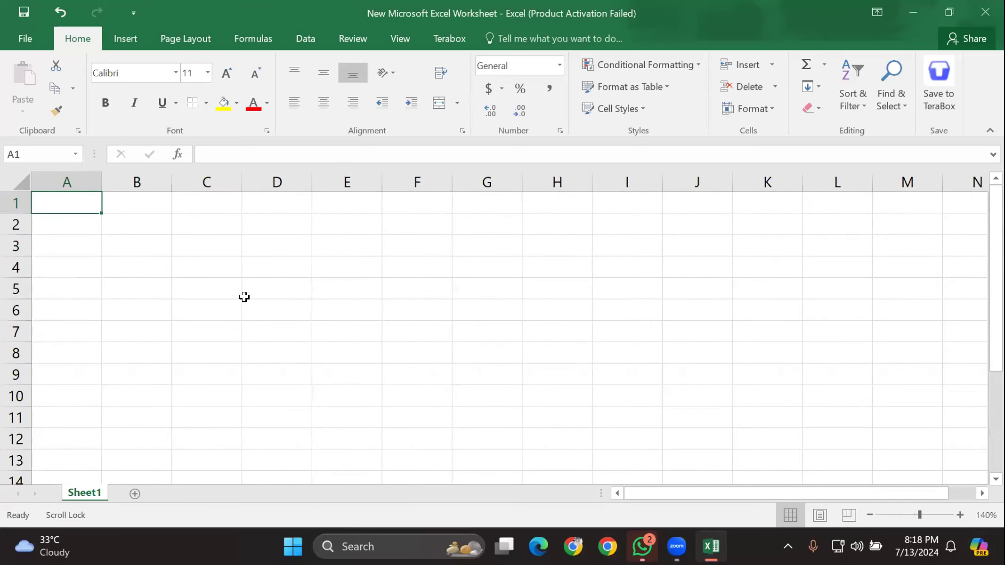
left_click_drag(102, 182, 243, 194)
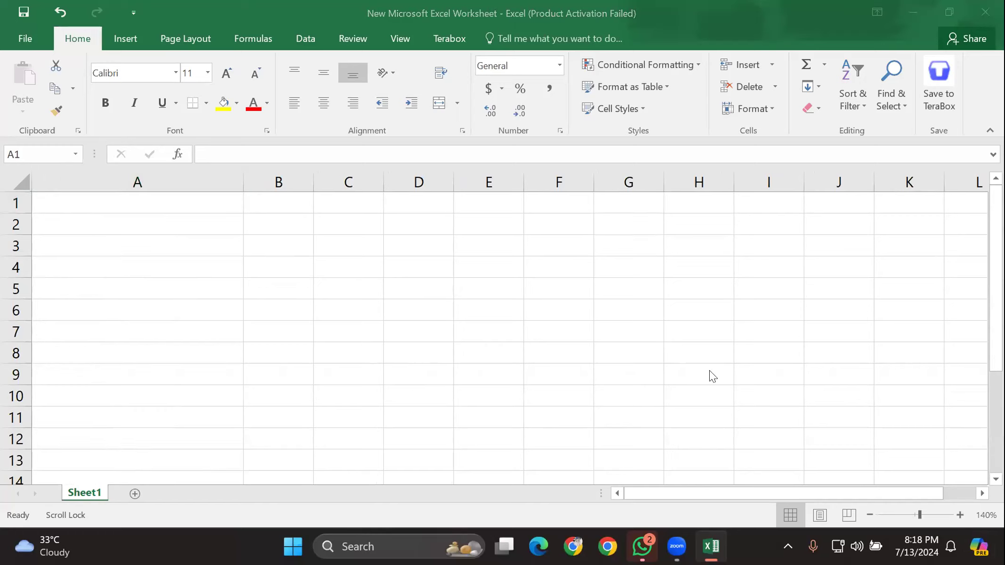
Step: Enter "bangladesh" in cell A1 and "india" in cell A2
left_click(193, 194)
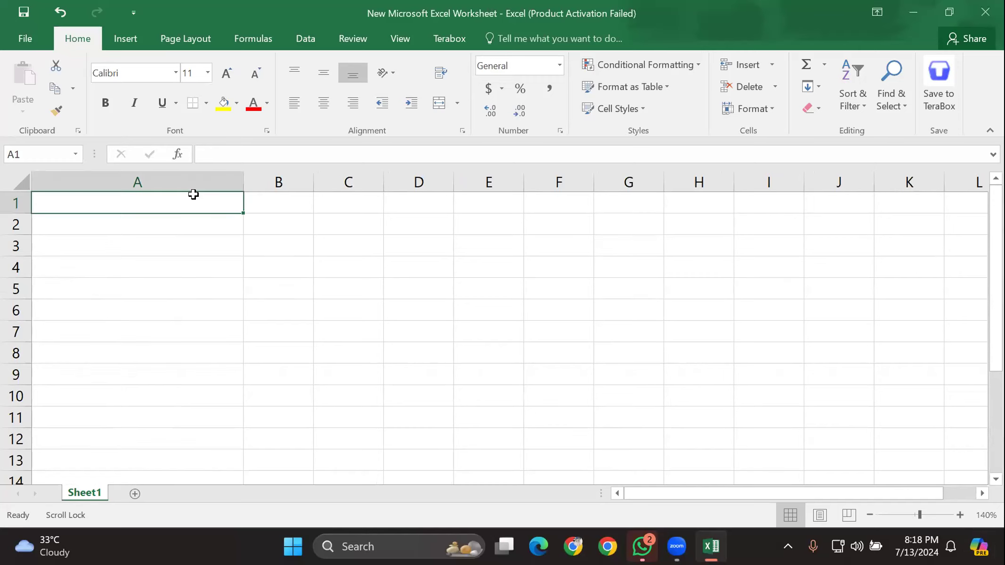
type("bang")
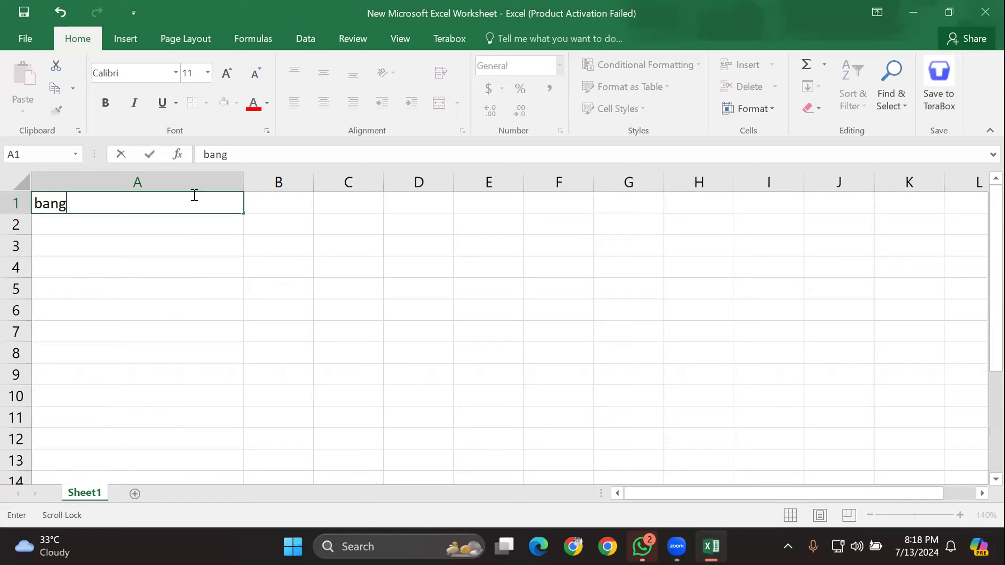
type("ladesh")
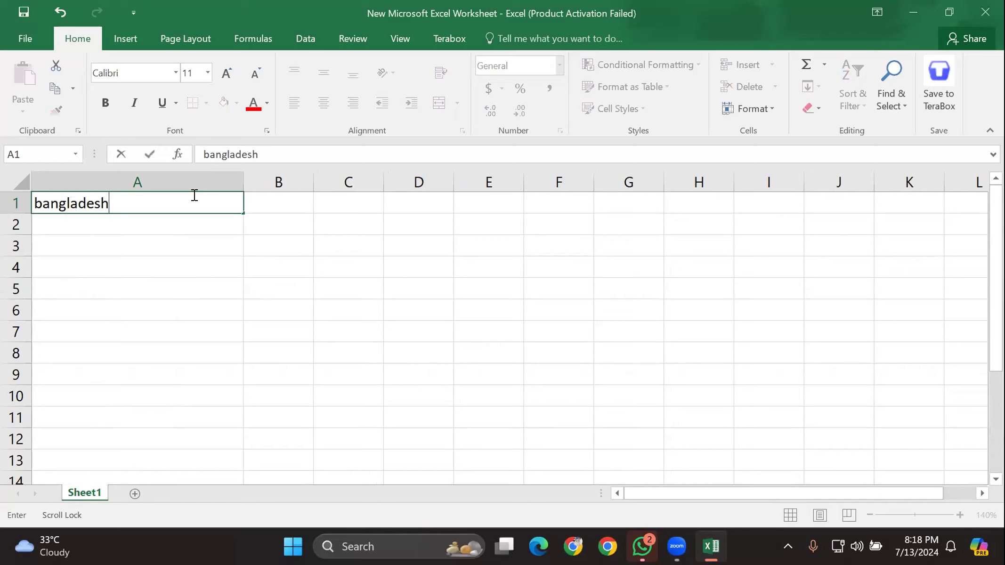
left_click(192, 224)
type("india")
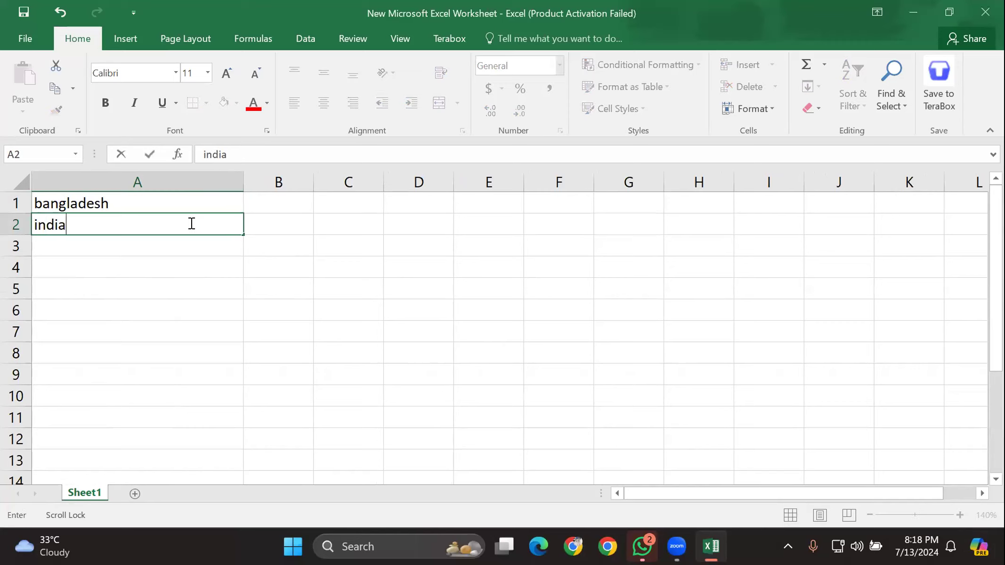
left_click(206, 244)
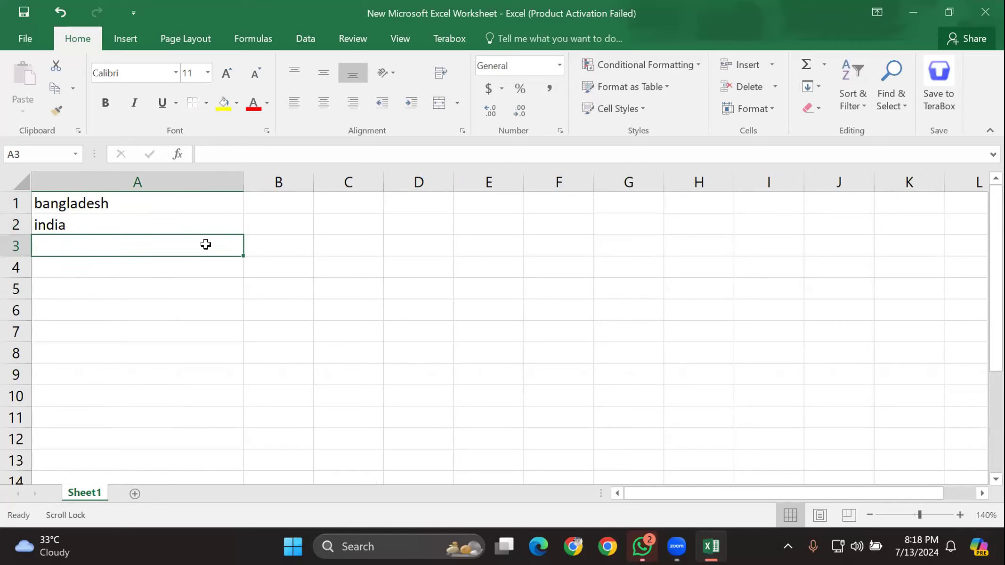
Step: Change the font of the "bangladesh" text in cell A1 to Alaska
left_click(133, 199)
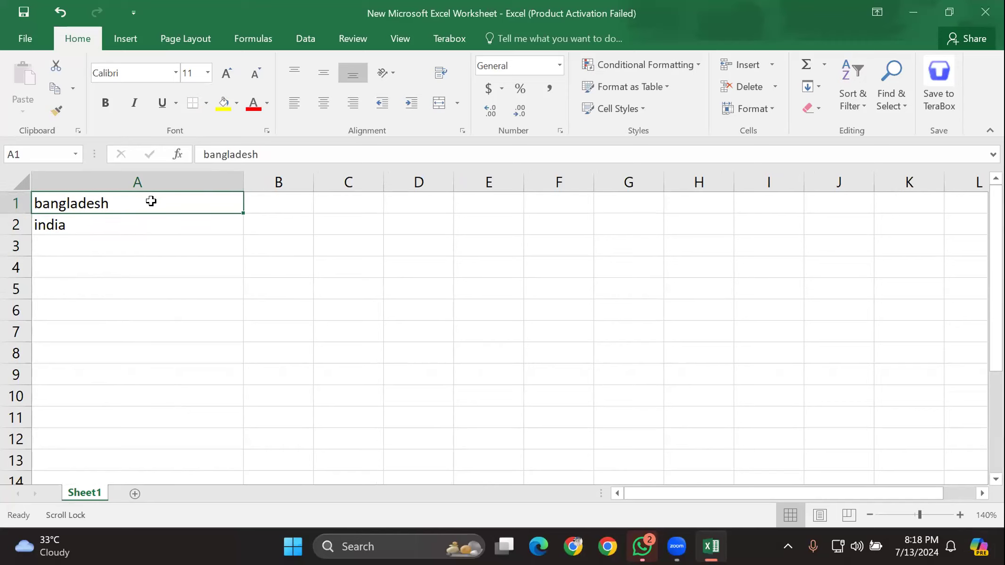
left_click(113, 224)
left_click(120, 201)
left_click(175, 71)
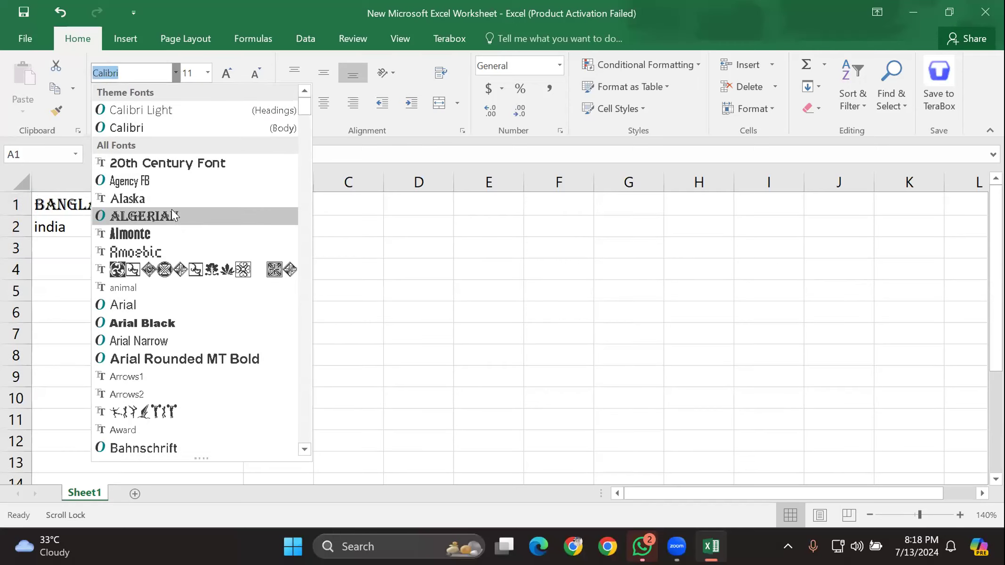
left_click(132, 198)
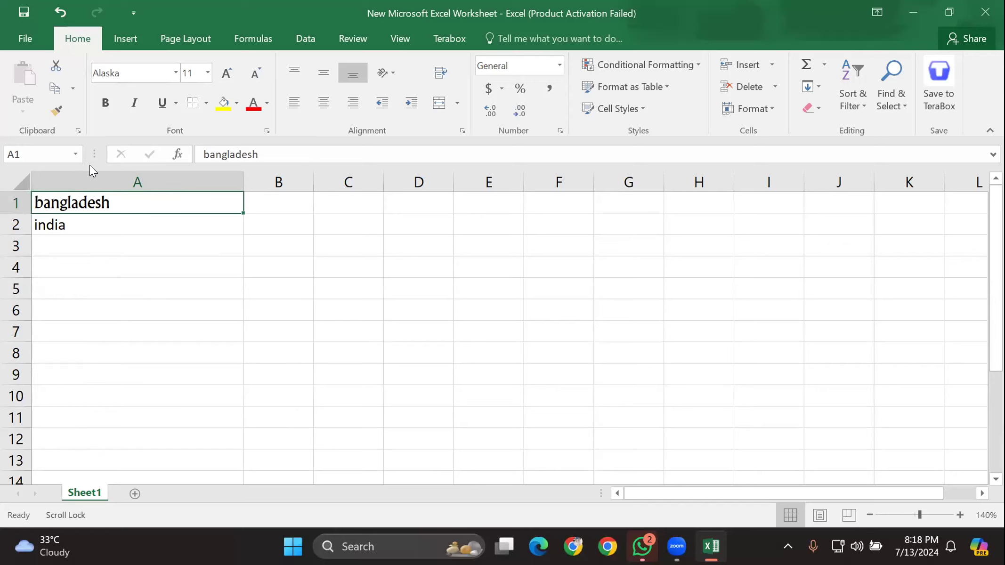
Step: Preview larger font sizes on cell A1 and switch its bold formatting on and off
left_click(208, 73)
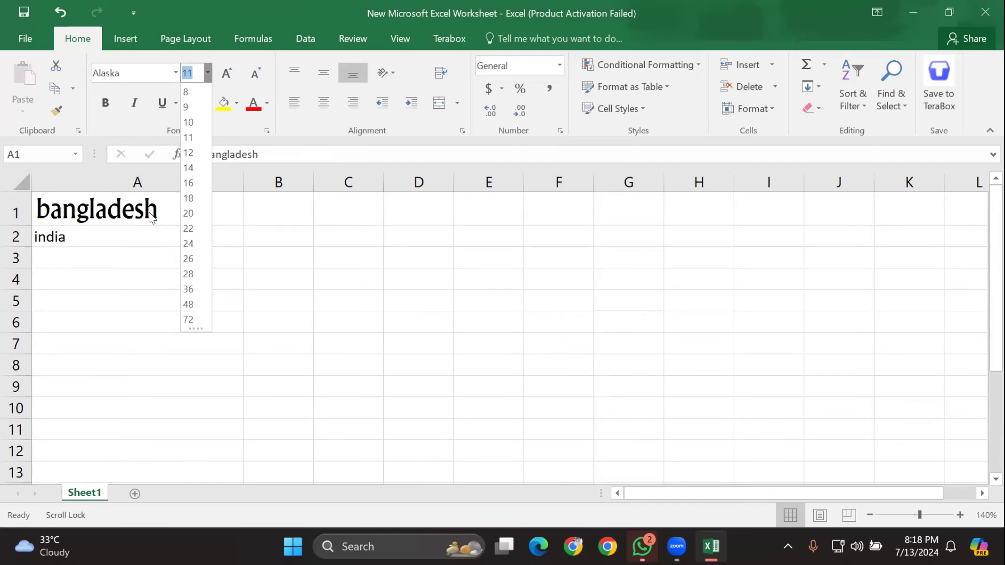
left_click(151, 241)
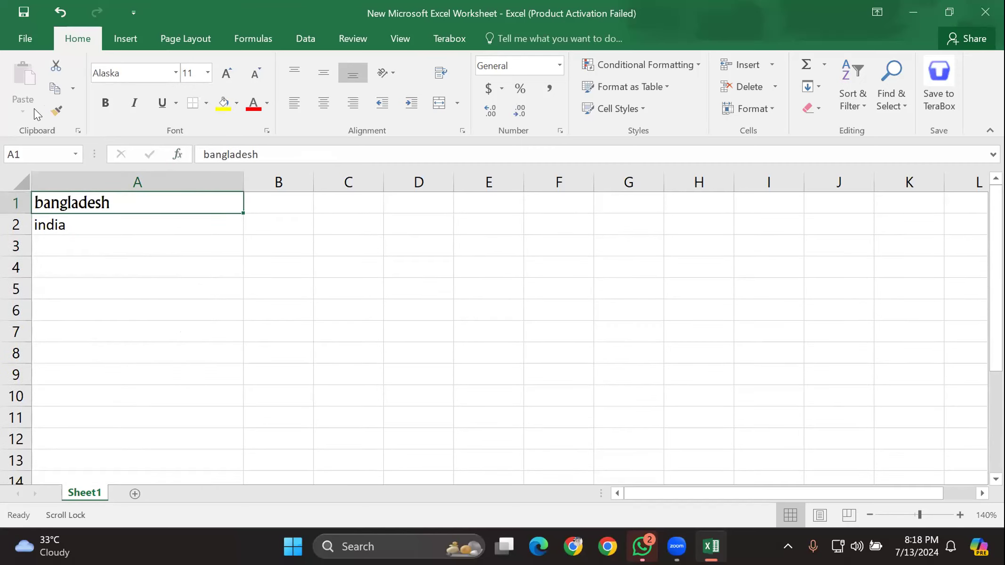
left_click(98, 112)
left_click(98, 112)
left_click(98, 112)
left_click(98, 112)
left_click(98, 112)
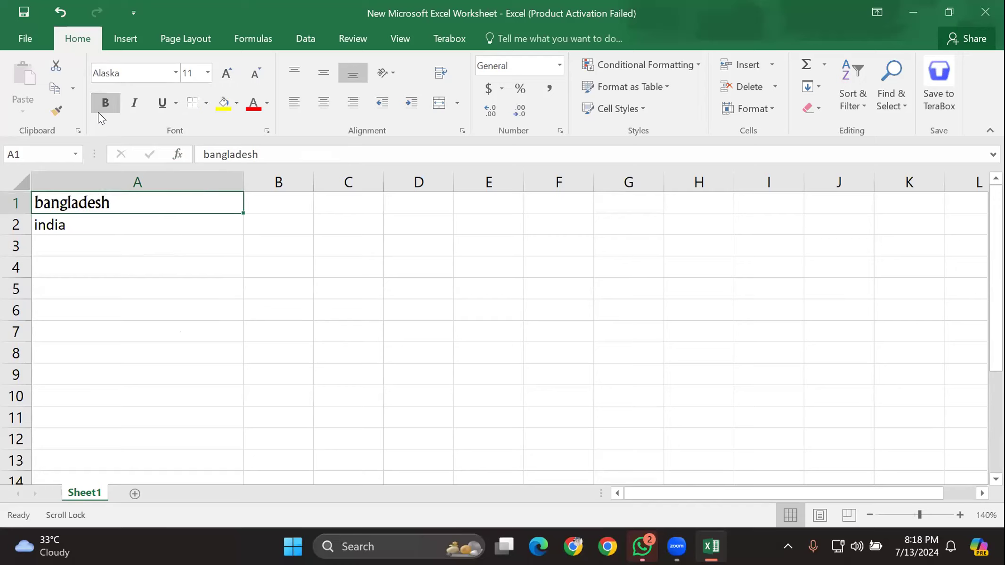
Step: Italicize the text in cell A1 and give it a double underline
left_click(132, 102)
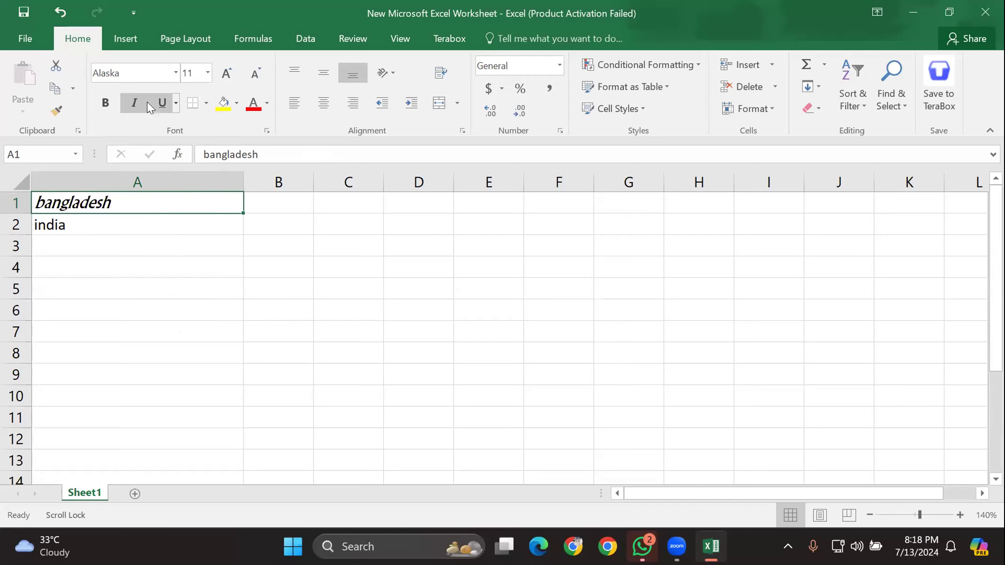
left_click(164, 105)
left_click(175, 103)
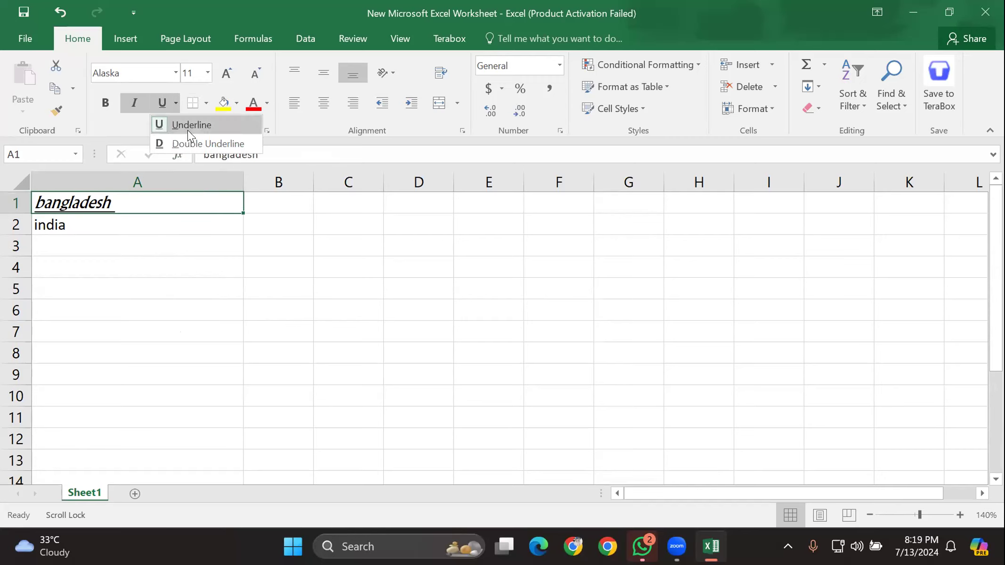
left_click(200, 143)
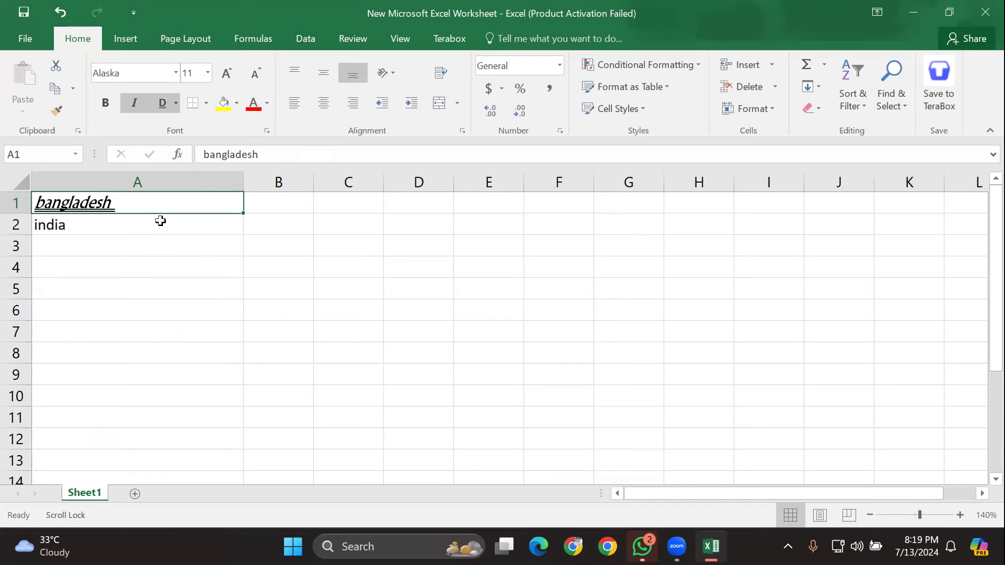
Step: Change the underline of cell A1 to single and restore the double underline
left_click(159, 220)
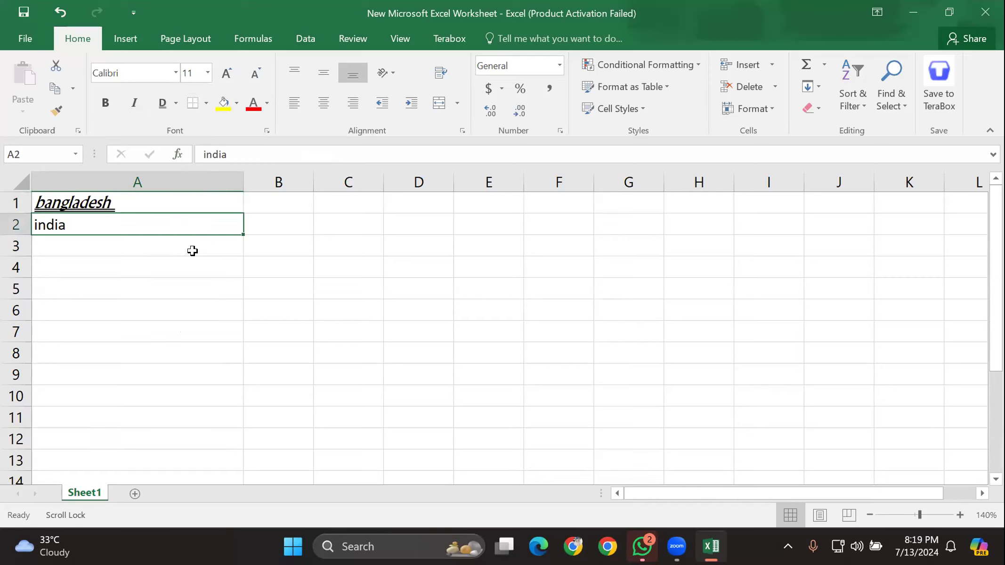
left_click(186, 265)
left_click(132, 206)
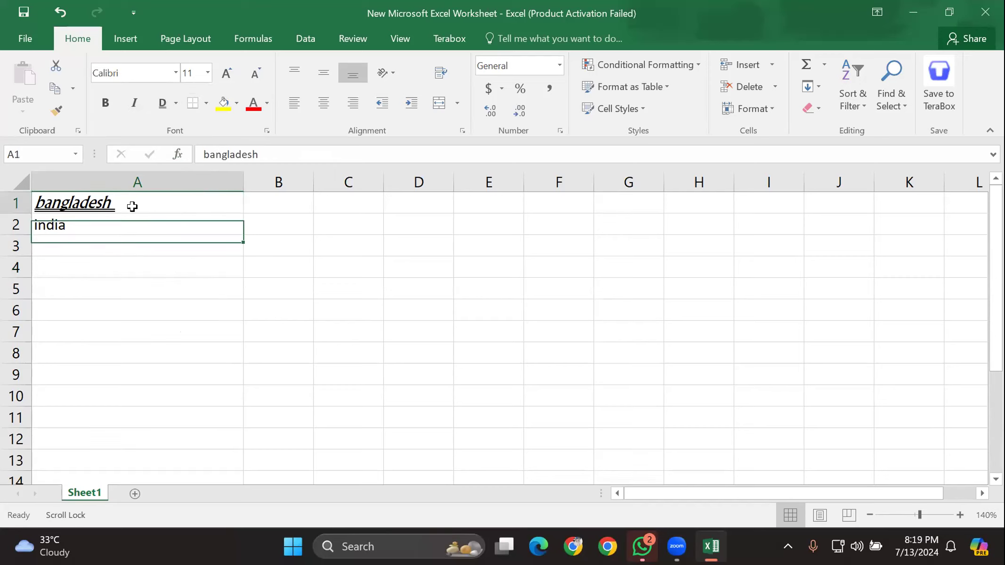
left_click(173, 100)
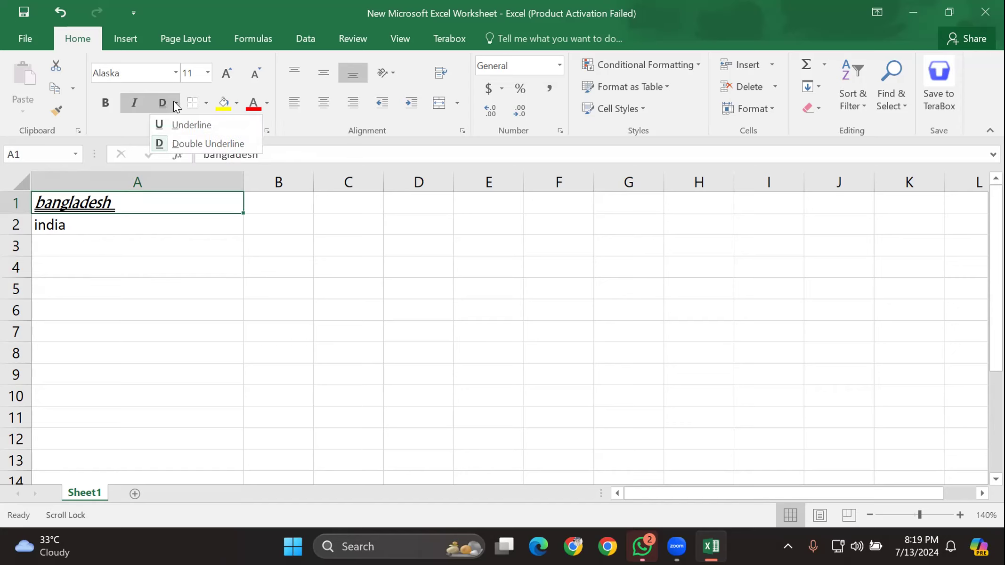
left_click(160, 129)
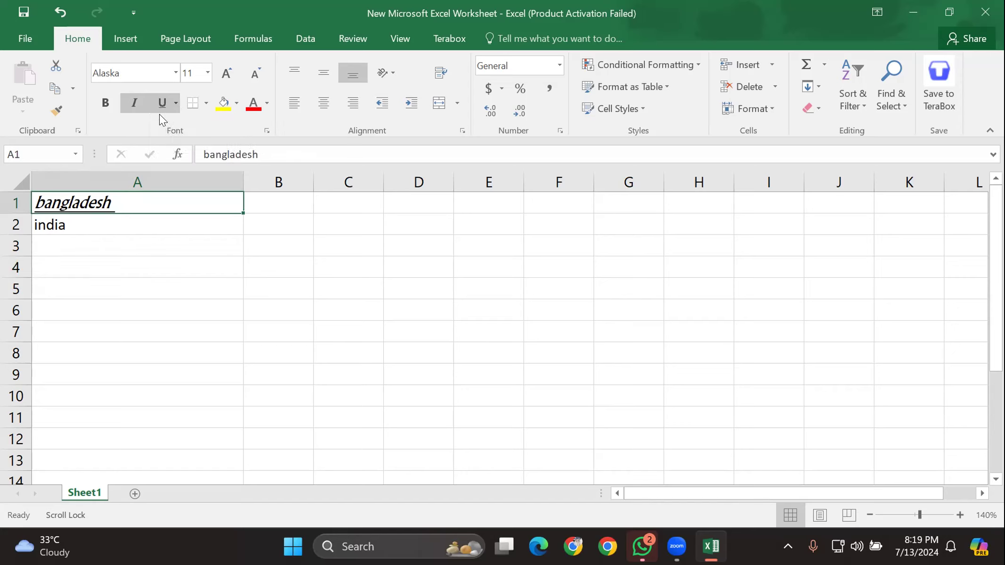
left_click(176, 103)
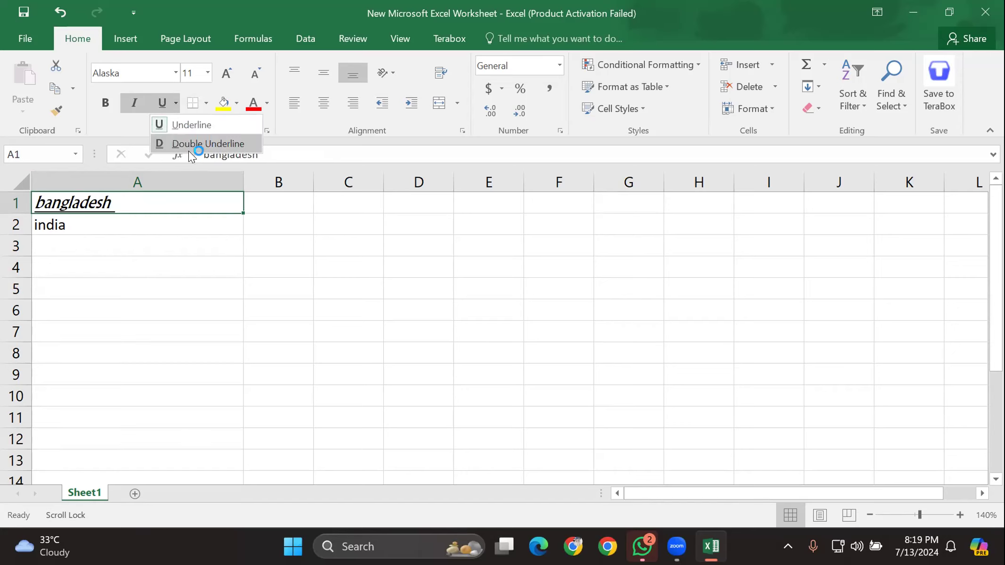
left_click(191, 144)
left_click(141, 232)
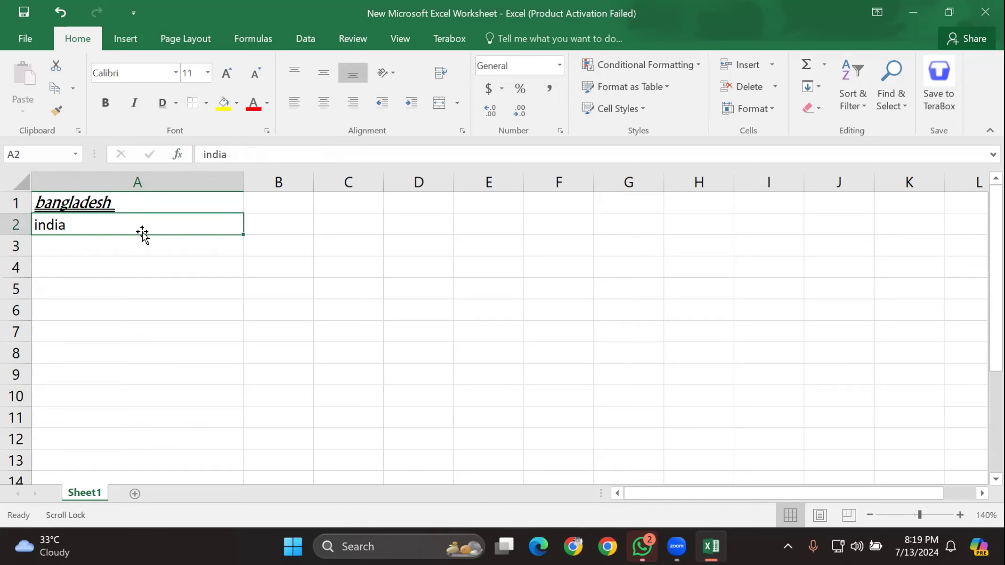
Step: Fill the "bangladesh" cell A1 with yellow
left_click(116, 204)
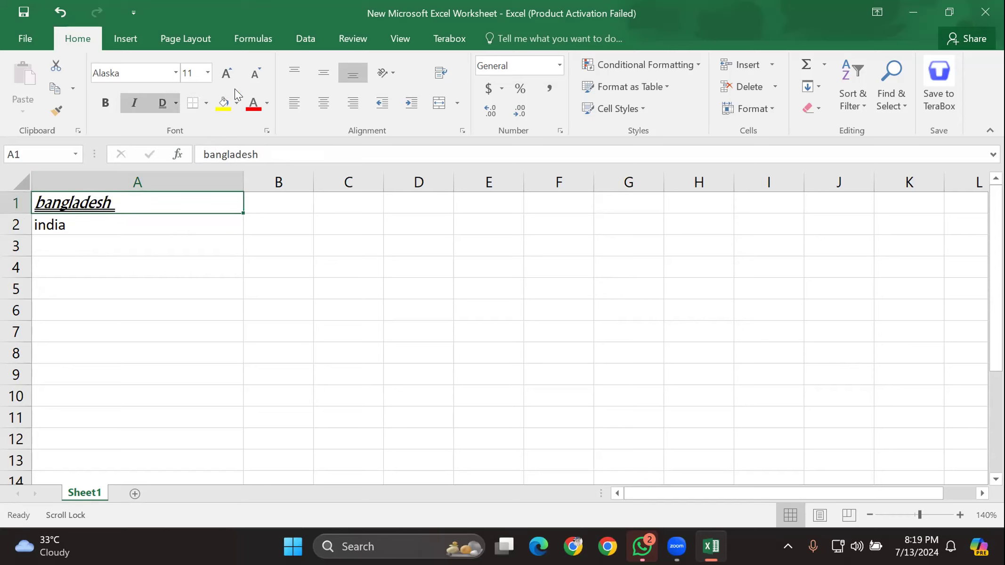
left_click(225, 107)
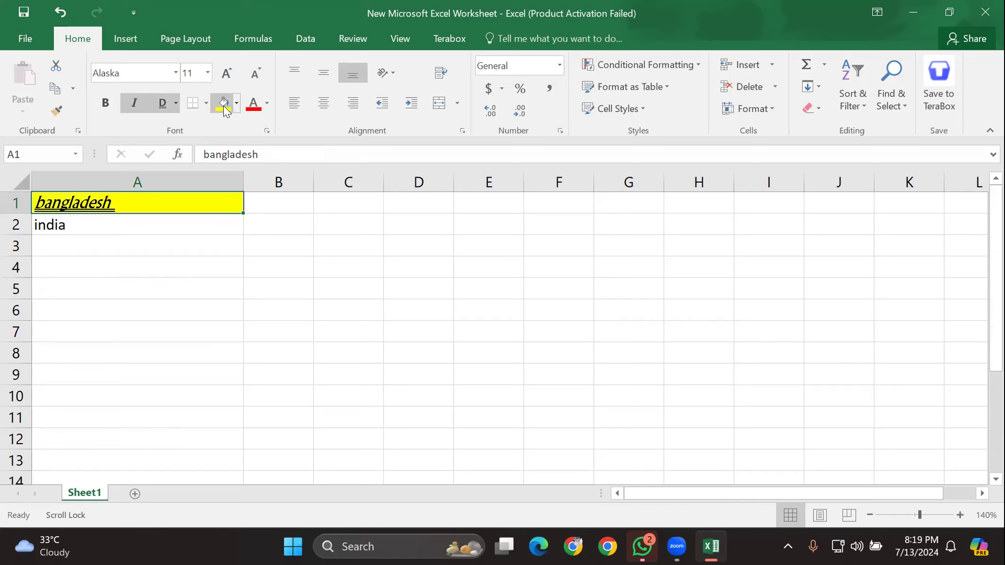
double_click(206, 201)
left_click_drag(222, 201, 69, 202)
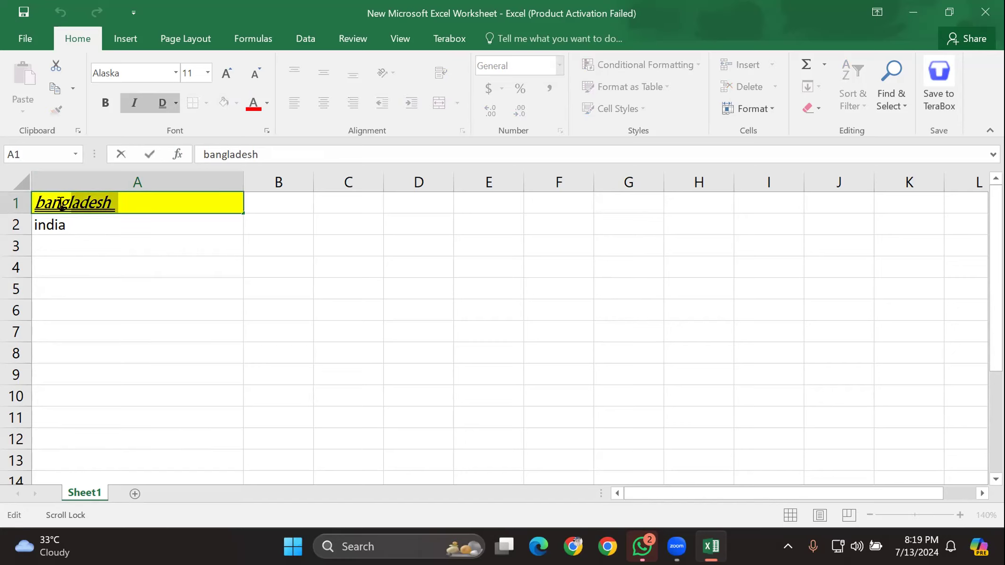
left_click_drag(182, 213, 183, 219)
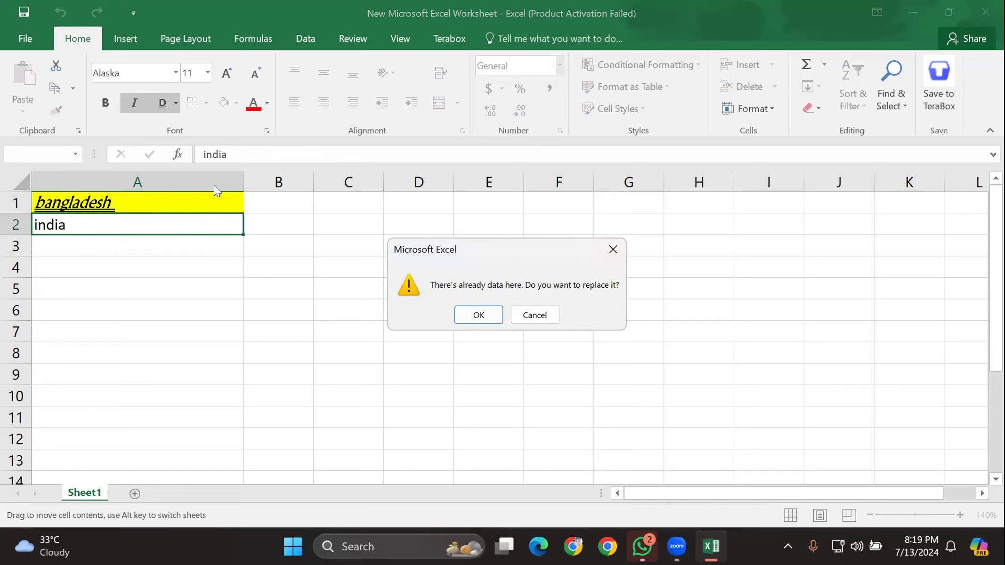
left_click(612, 249)
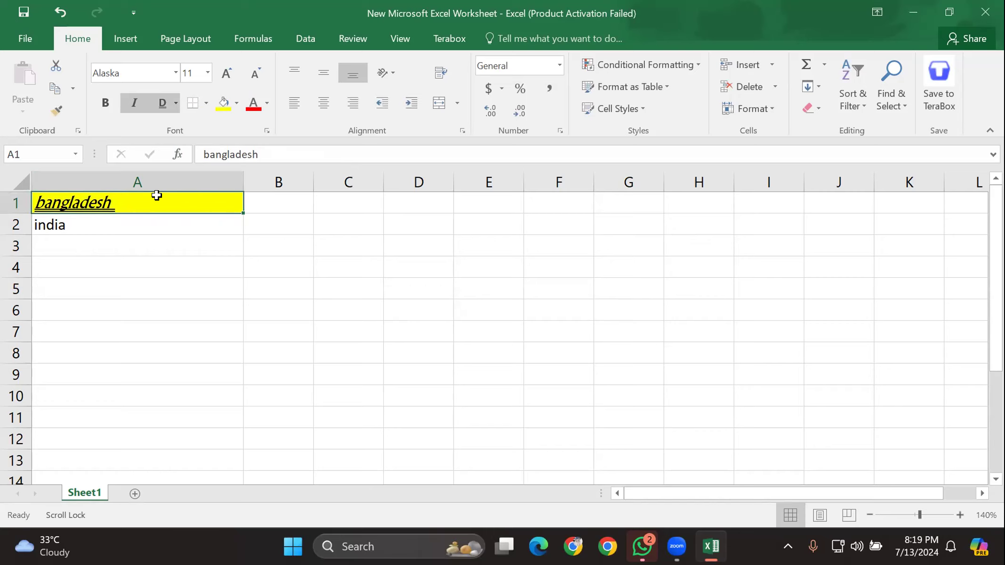
Step: Fill the empty cell B1 with yellow
left_click(283, 204)
left_click(339, 203)
left_click(415, 198)
left_click(276, 201)
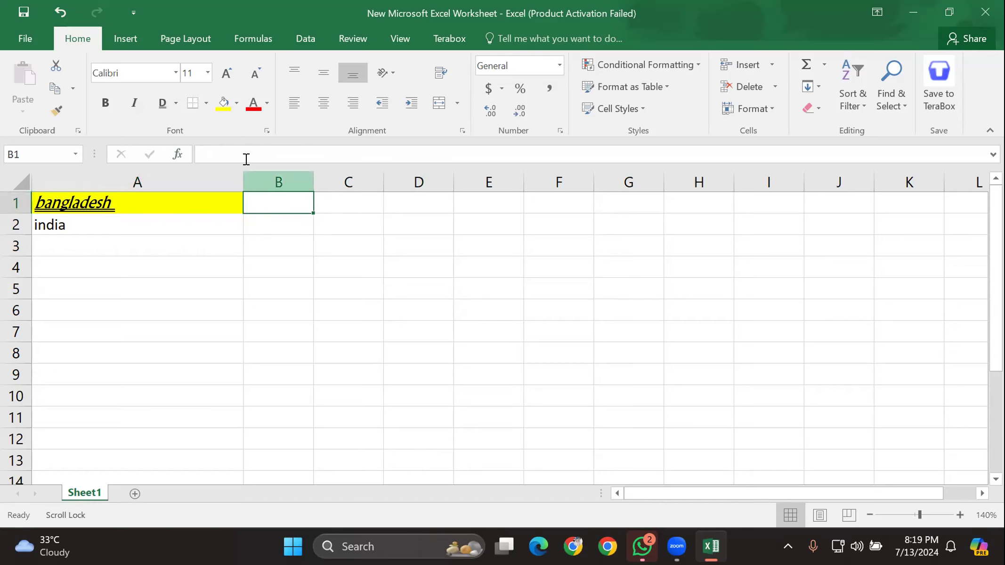
left_click(224, 103)
Step: Fill cell C1 with light gray
left_click(347, 207)
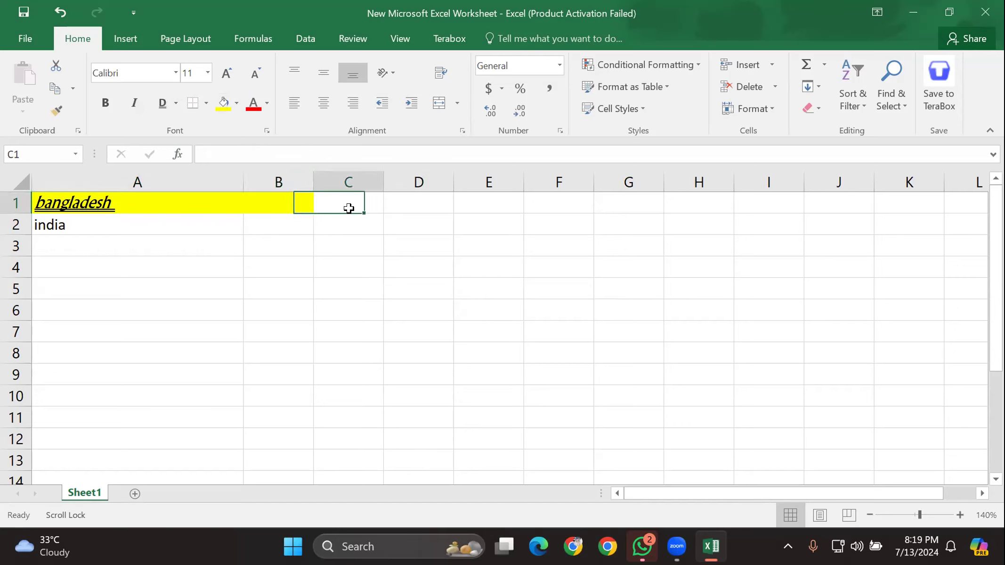
left_click(237, 102)
left_click(293, 178)
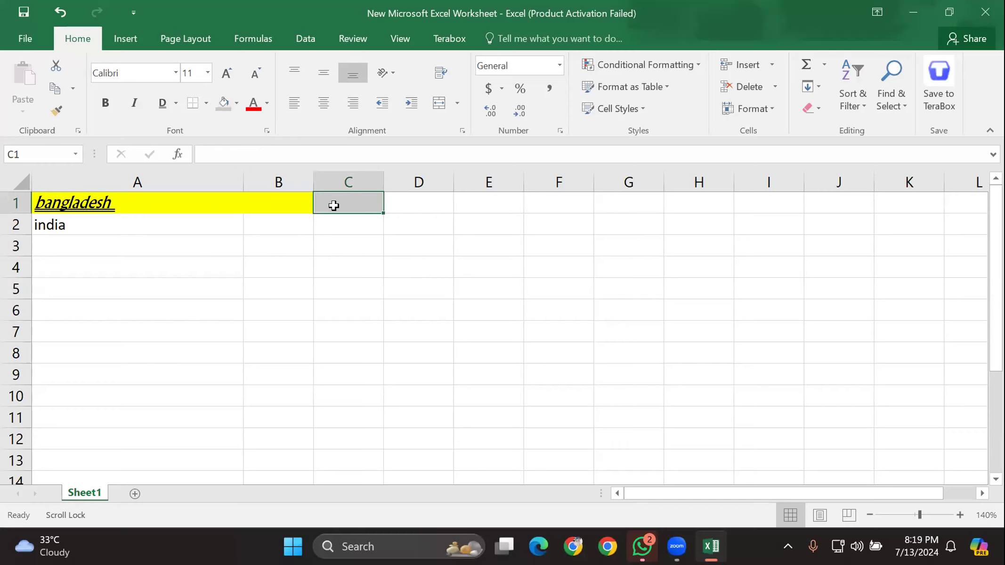
Step: Select several individual cells down column A, one after another
left_click(250, 218)
left_click(179, 228)
left_click(201, 262)
left_click(241, 289)
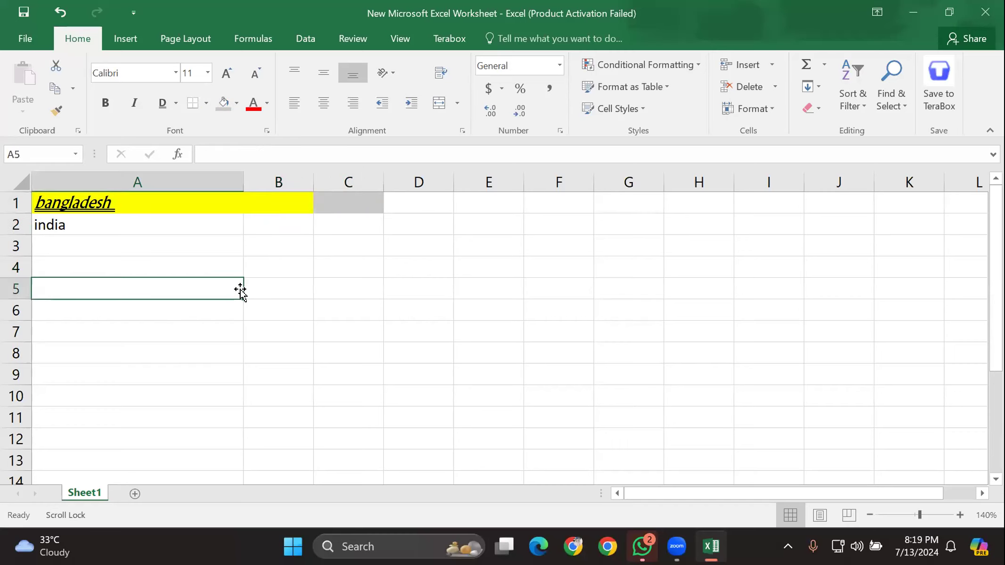
left_click(219, 348)
left_click(199, 264)
left_click(189, 219)
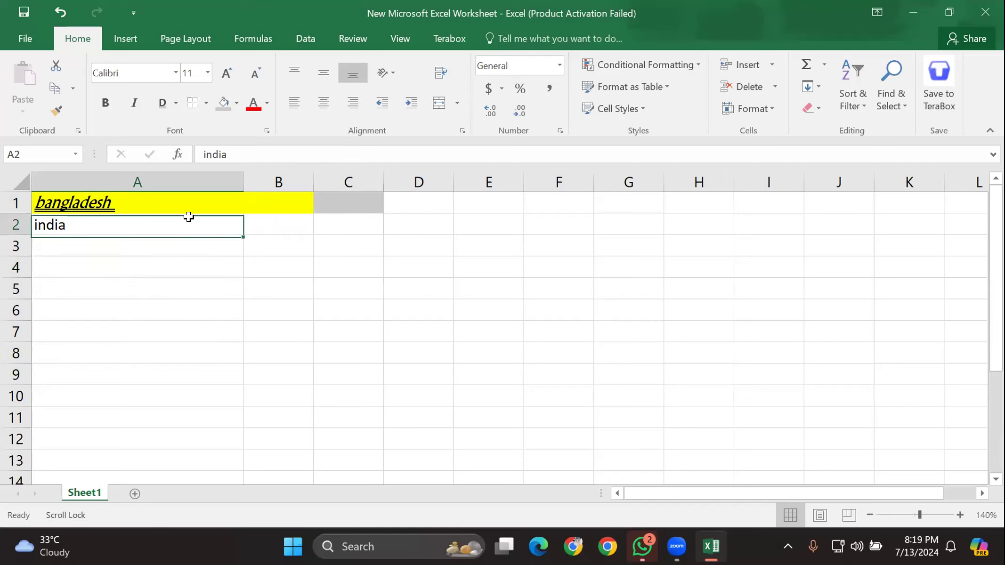
left_click_drag(197, 250, 213, 307)
left_click(174, 201)
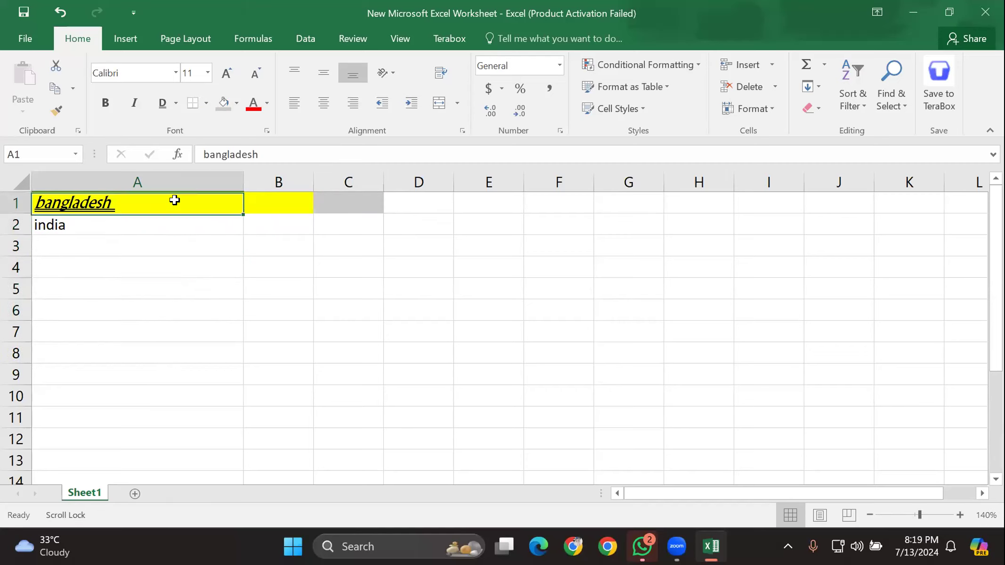
left_click(184, 222)
left_click(176, 285)
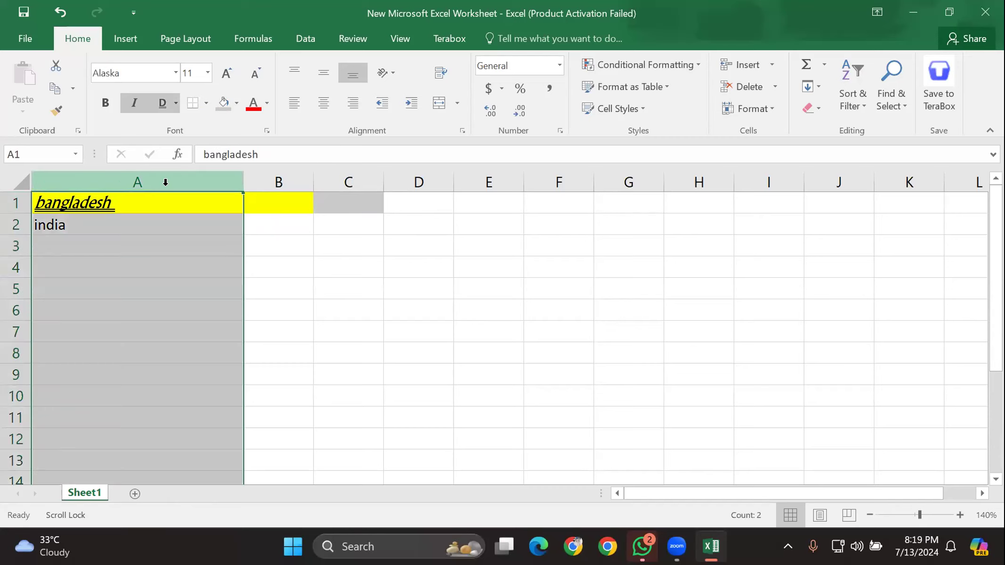
Step: Select columns B to F one at a time, and select columns A through K together
left_click(283, 183)
left_click(350, 182)
left_click(421, 181)
left_click(490, 181)
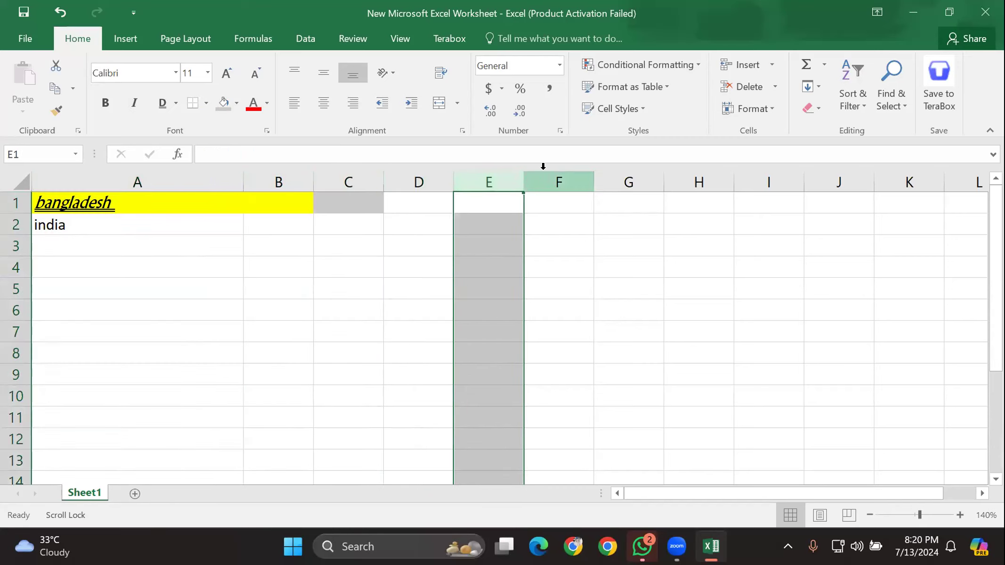
left_click(544, 175)
left_click(227, 175)
left_click_drag(262, 180, 913, 158)
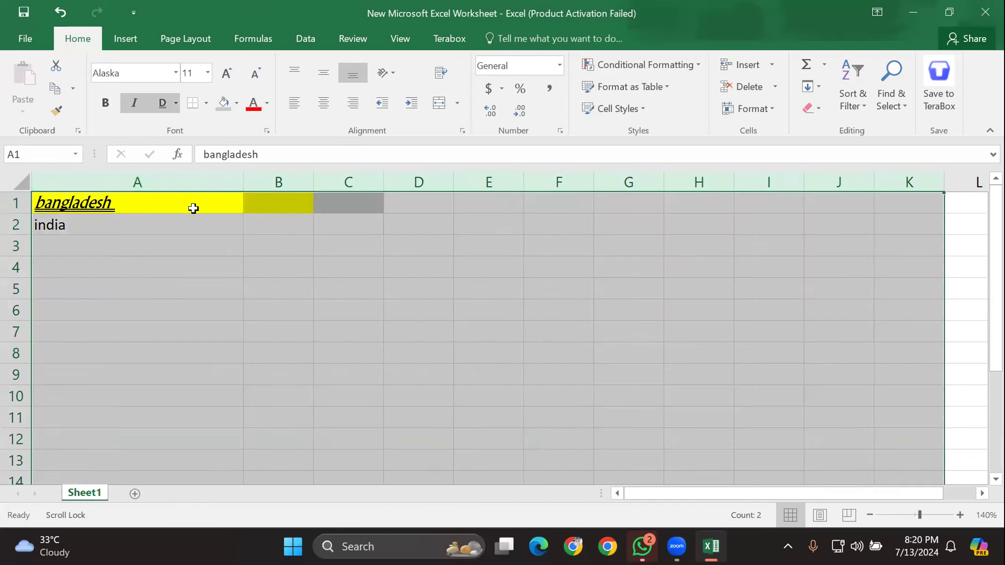
Step: Select columns A to D individually once more, and select a wide block of columns starting at column A
left_click(147, 184)
left_click(278, 181)
left_click(156, 182)
left_click(260, 175)
left_click(354, 177)
left_click(419, 171)
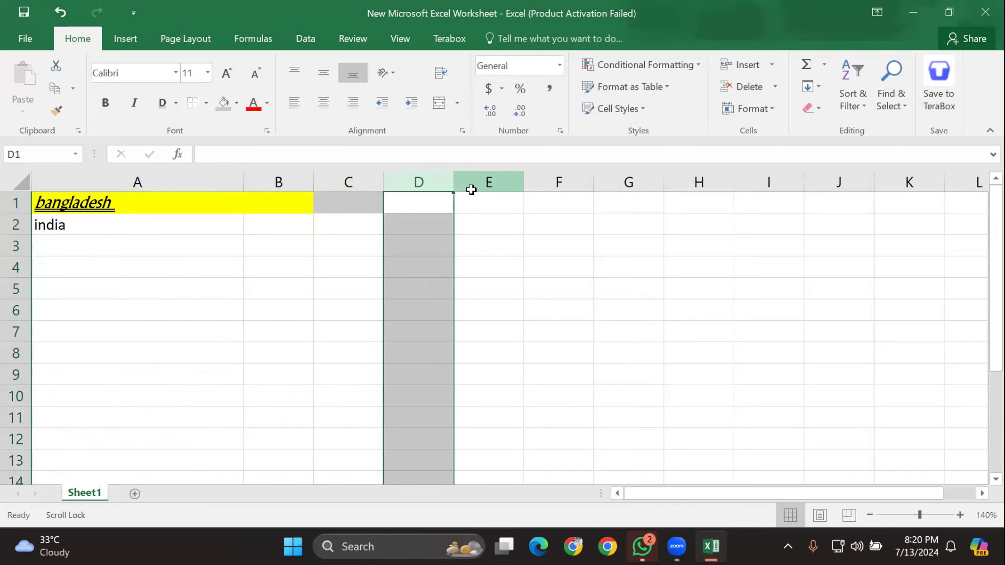
left_click(471, 188)
left_click(164, 171)
left_click_drag(144, 176, 768, 217)
Step: Delete the entire column A containing "bangladesh" and "india"
left_click_drag(120, 181, 157, 175)
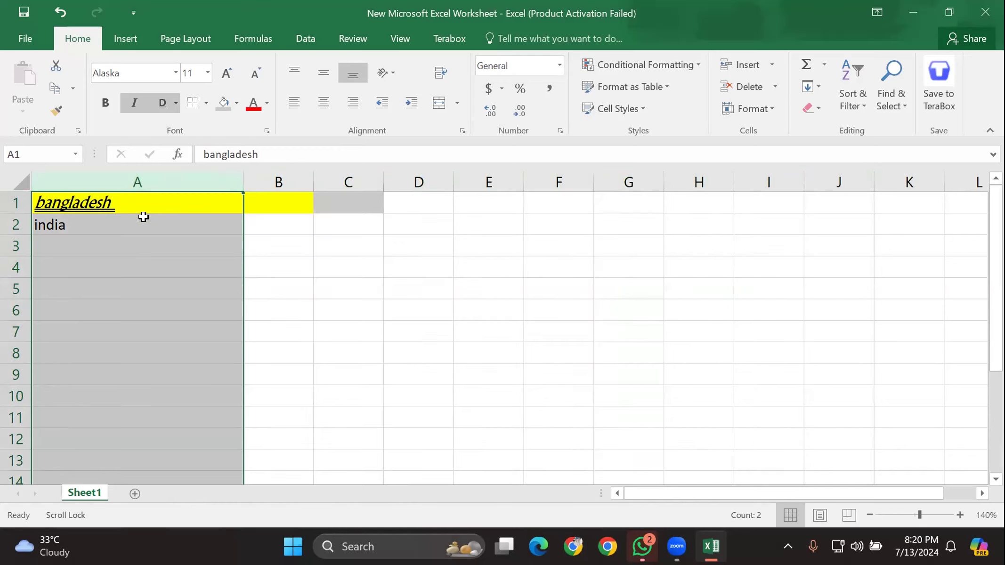
right_click(137, 179)
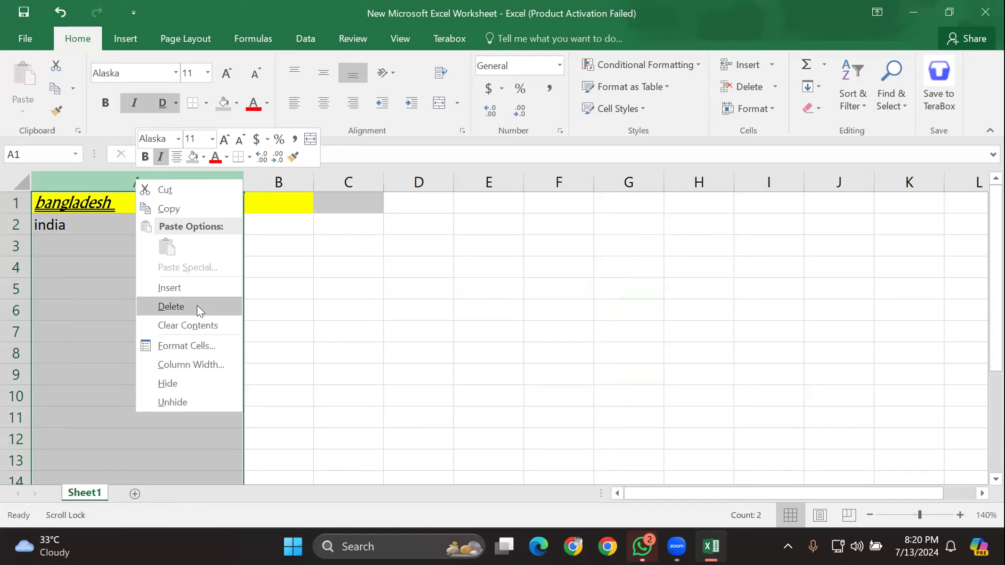
left_click(191, 181)
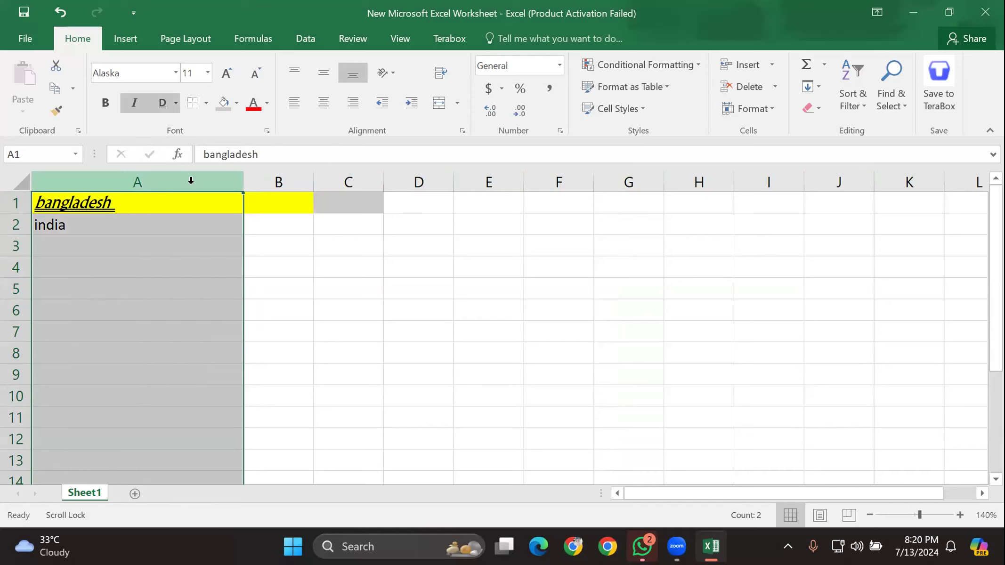
right_click(190, 180)
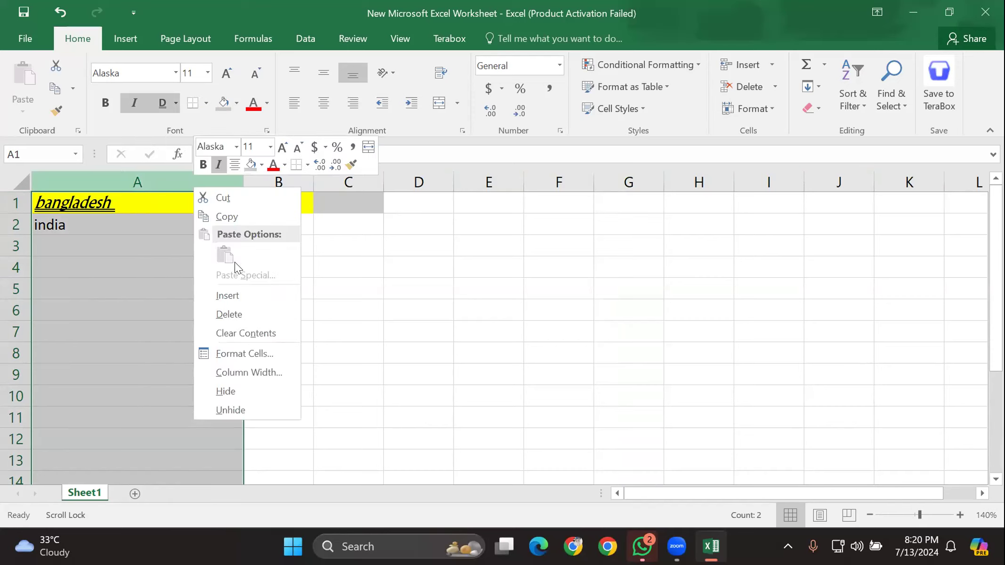
key("Escape")
key("ctrl+minus")
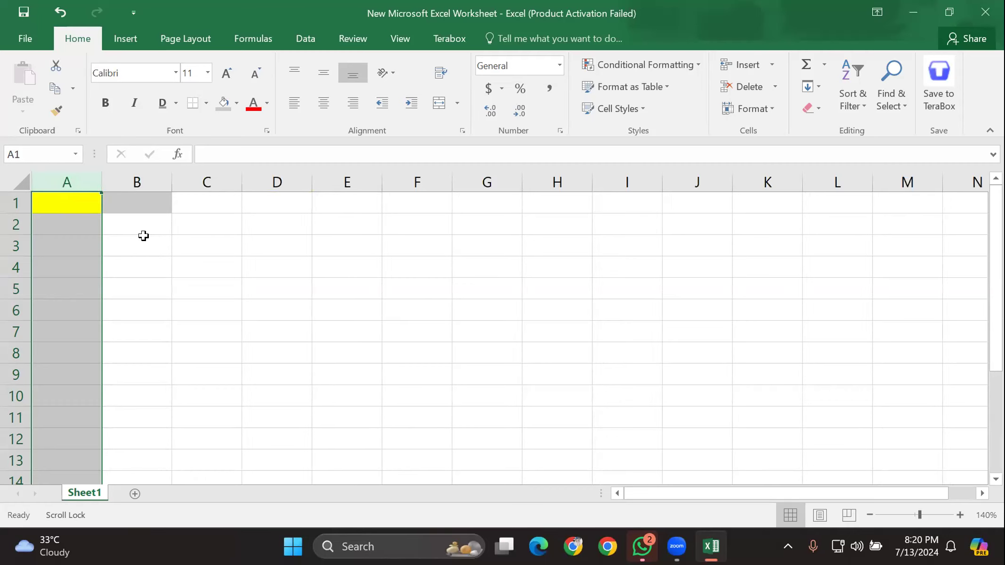
Step: Delete the empty column F from the worksheet
left_click(422, 179)
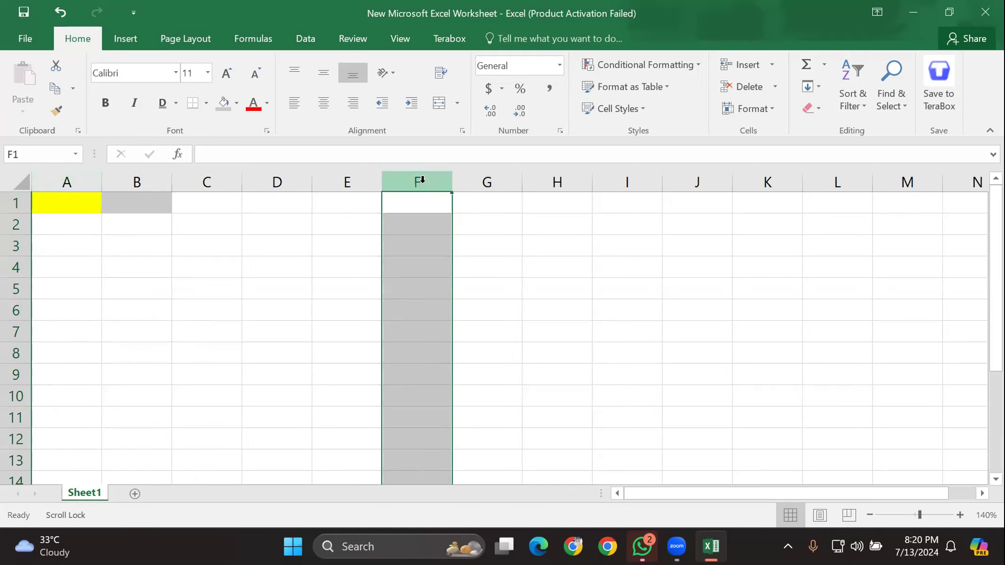
right_click(429, 180)
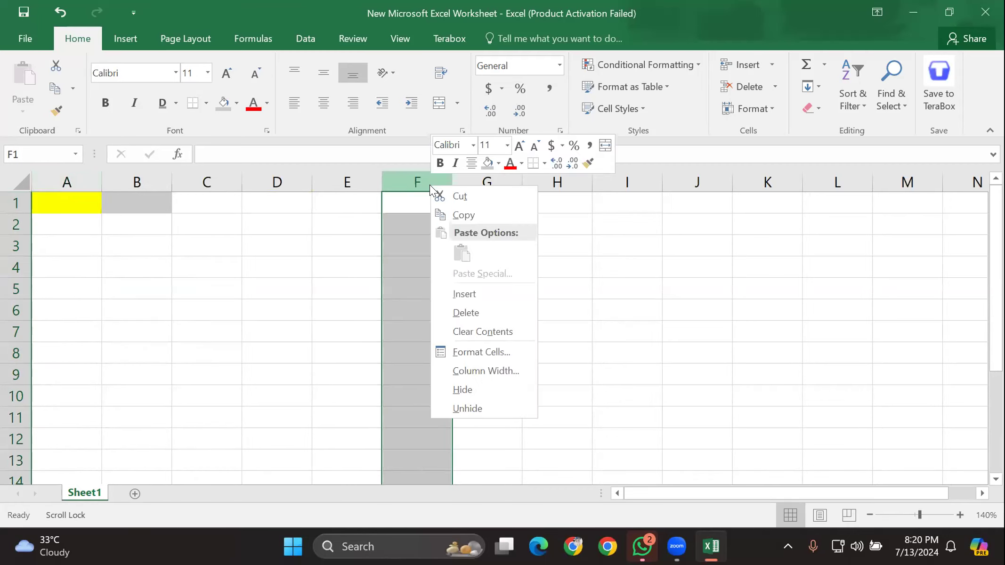
left_click(482, 309)
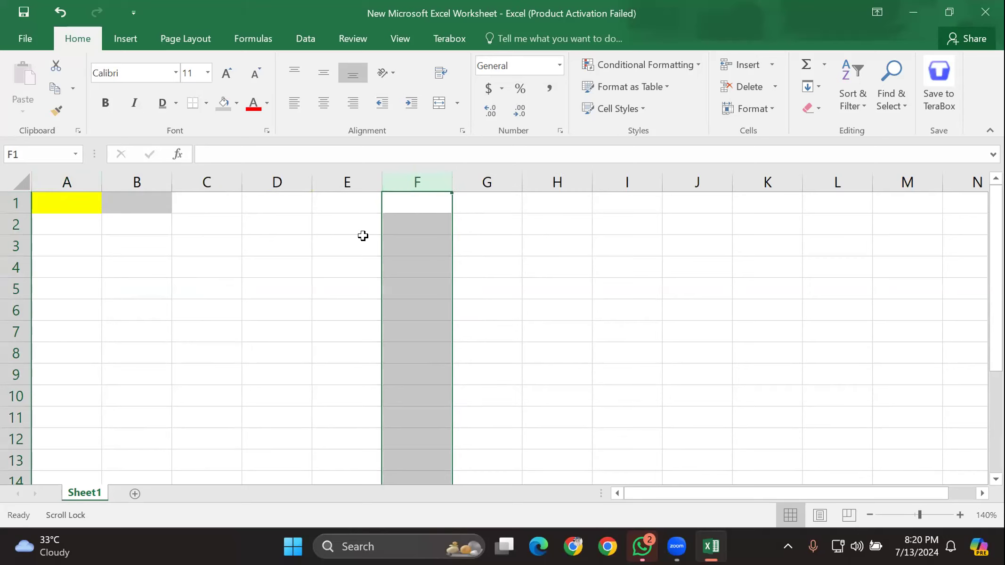
left_click(481, 226)
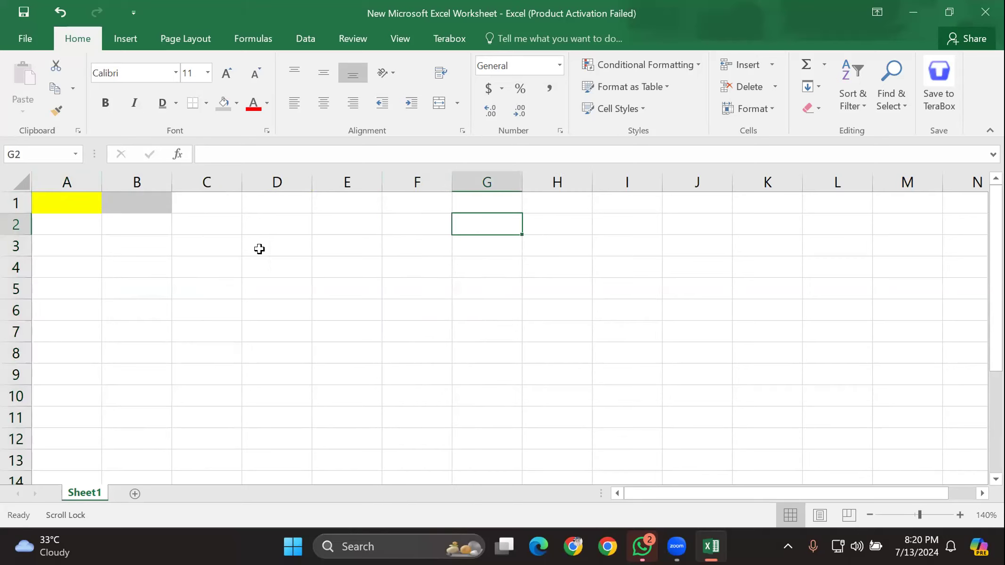
Step: Select several whole rows within rows 1 to 5, columns A to C, and rows 1 to 3, one at a time
left_click(16, 202)
left_click(16, 224)
left_click(10, 267)
left_click_drag(10, 267, 16, 311)
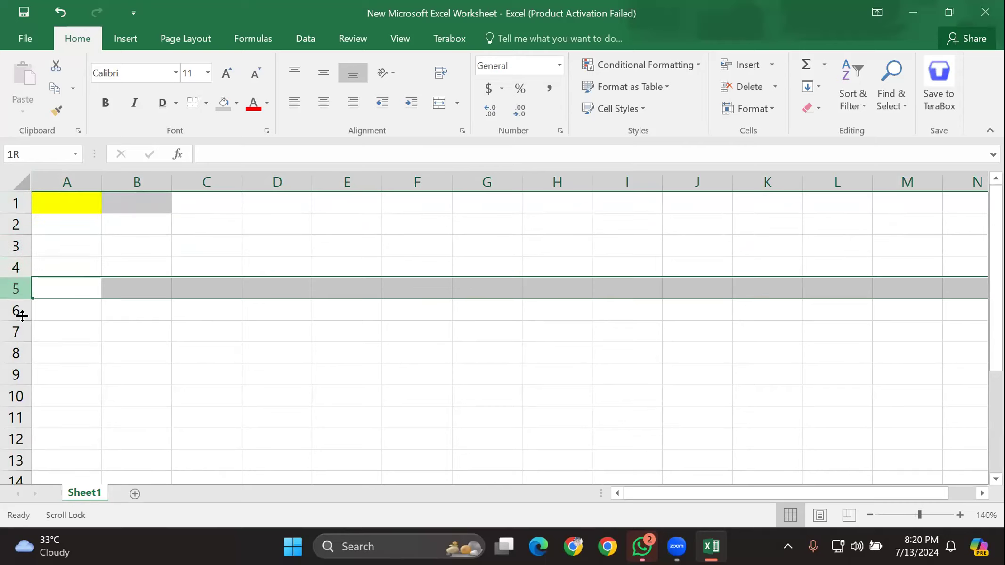
left_click(62, 181)
left_click(136, 181)
left_click(197, 182)
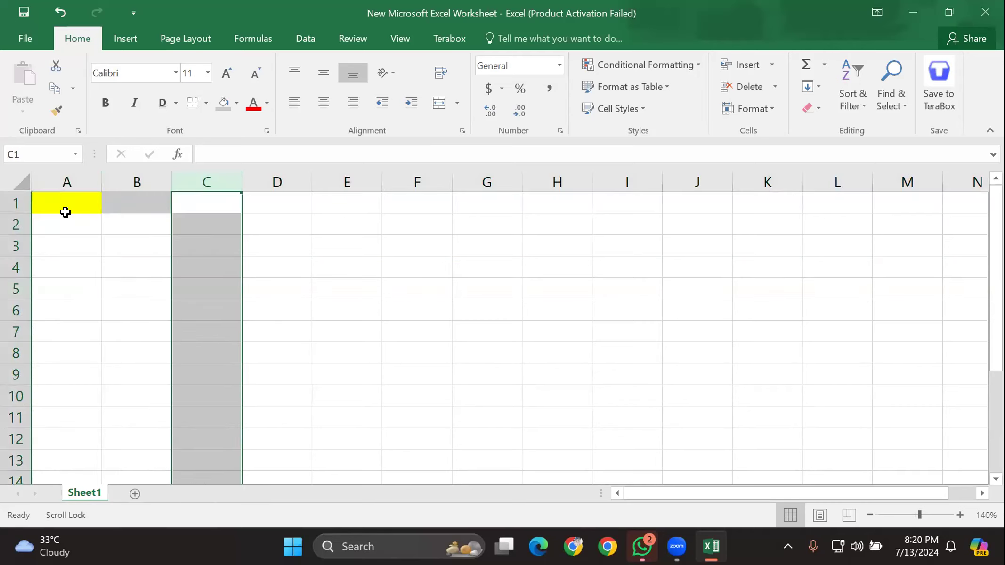
left_click(15, 203)
left_click(18, 224)
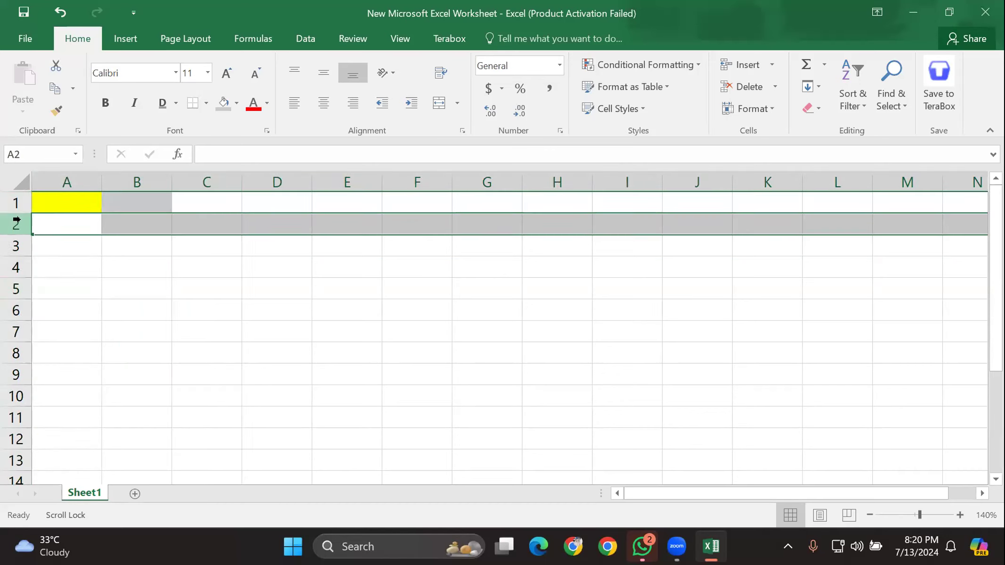
left_click(18, 245)
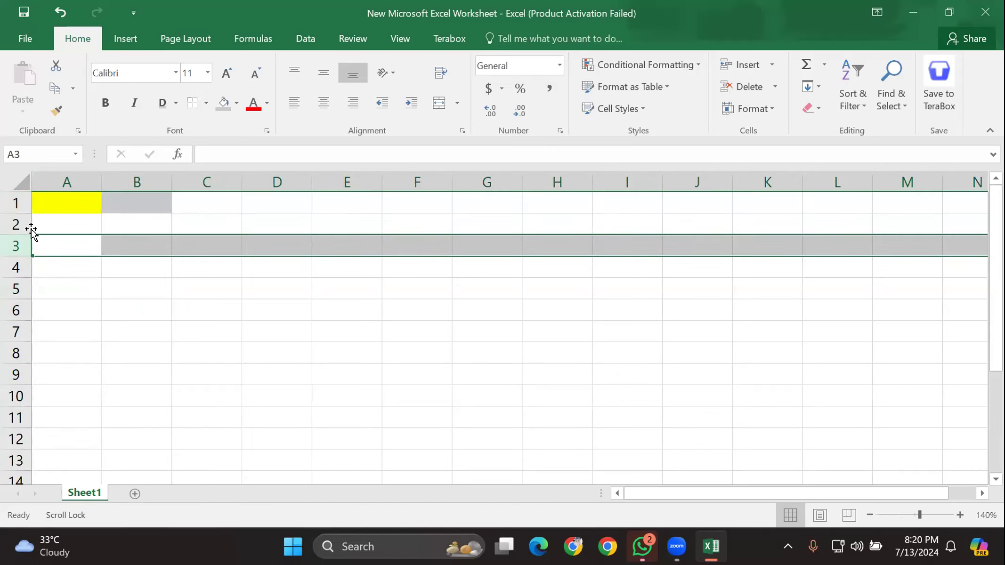
Step: Select cells A1 and A2 in turn, along with the neighbouring cells in row 1
left_click(51, 204)
left_click_drag(115, 203, 203, 208)
left_click(66, 206)
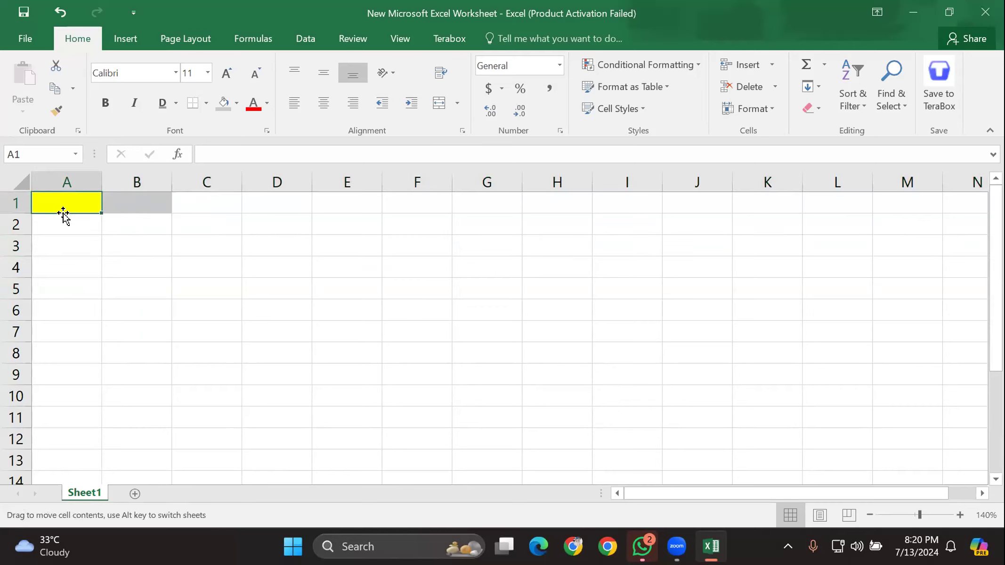
left_click(78, 223)
left_click(65, 202)
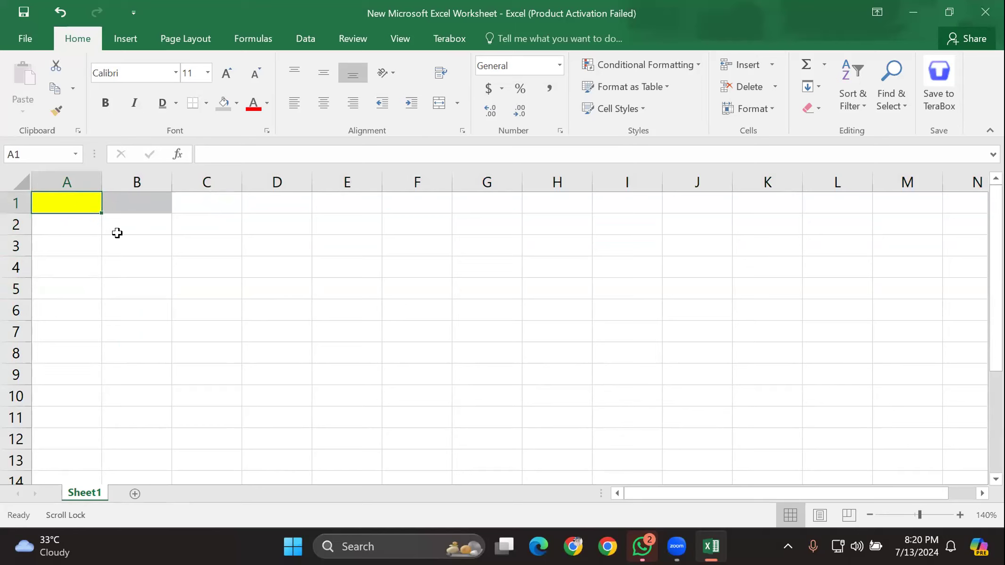
left_click(78, 225)
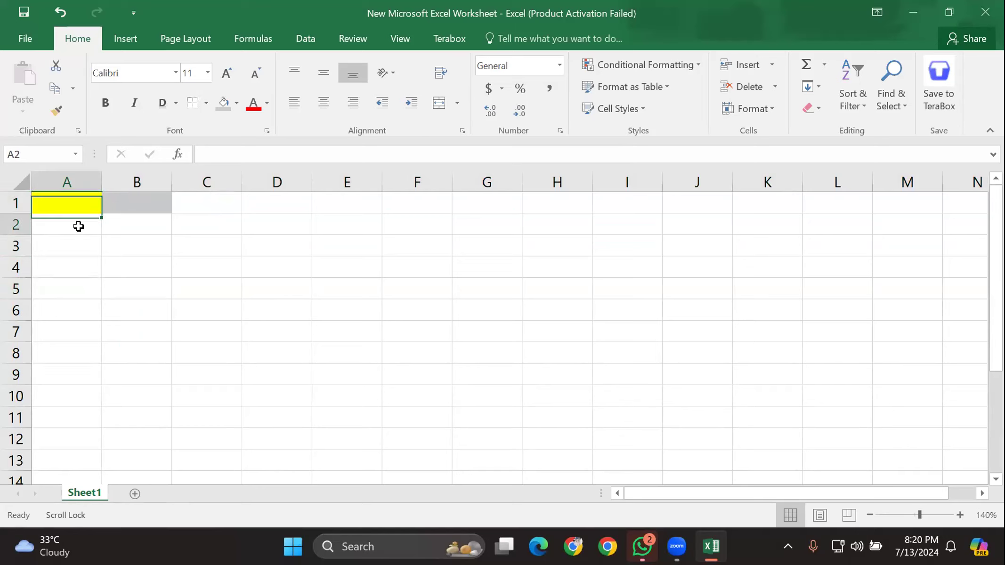
Step: Widen columns A, B and C to roughly twice their default width
left_click_drag(99, 179, 208, 182)
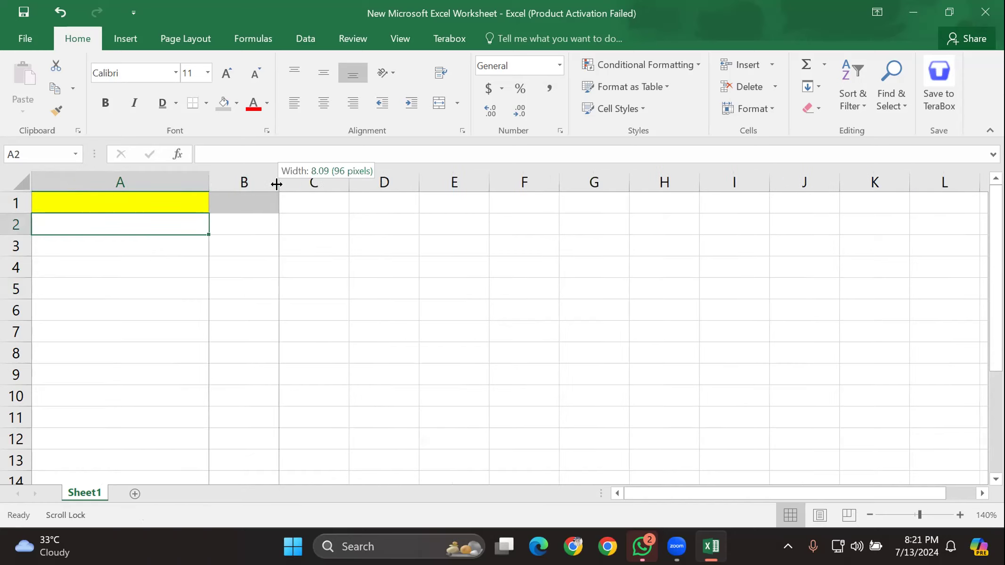
left_click_drag(277, 184, 342, 189)
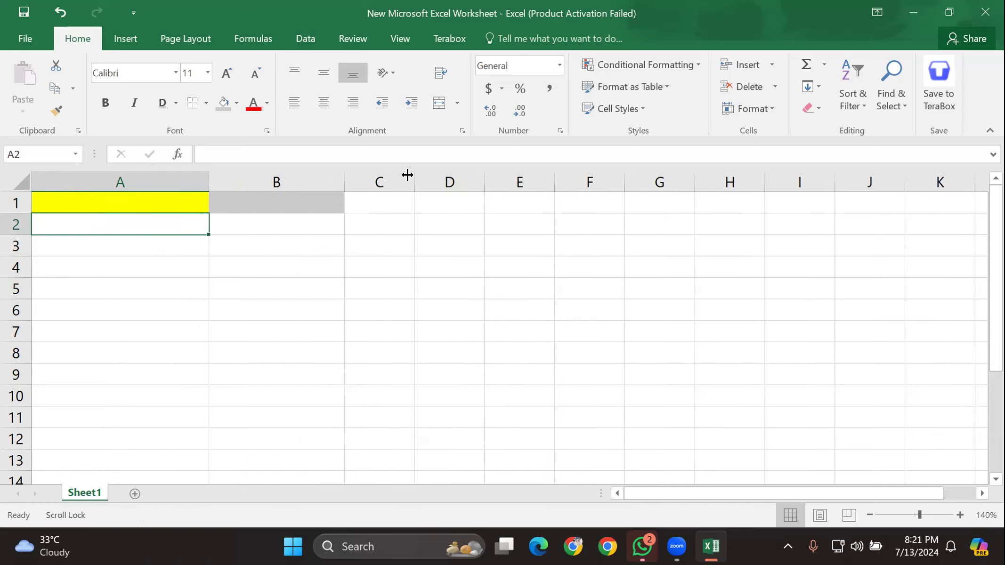
left_click_drag(408, 174, 493, 174)
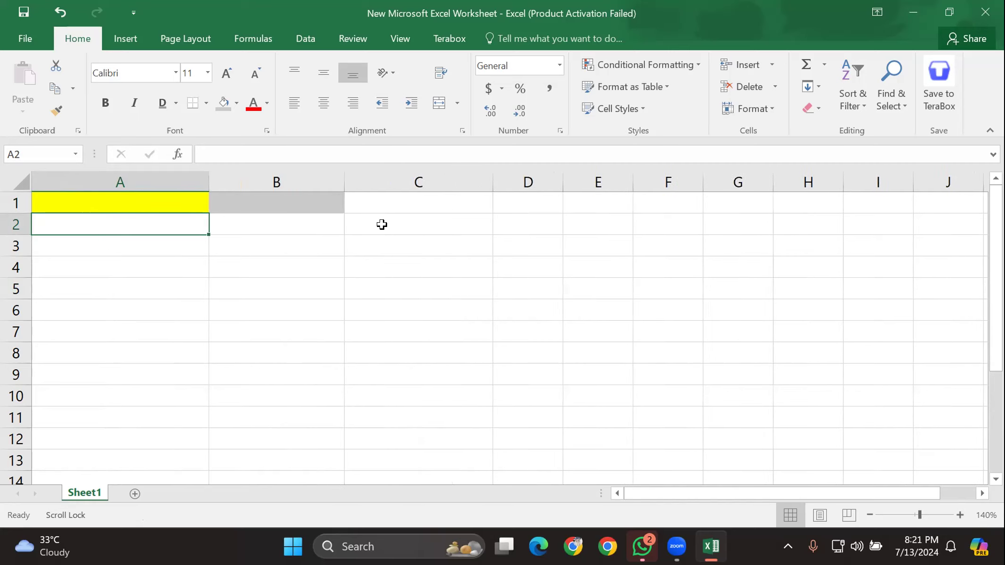
left_click(382, 224)
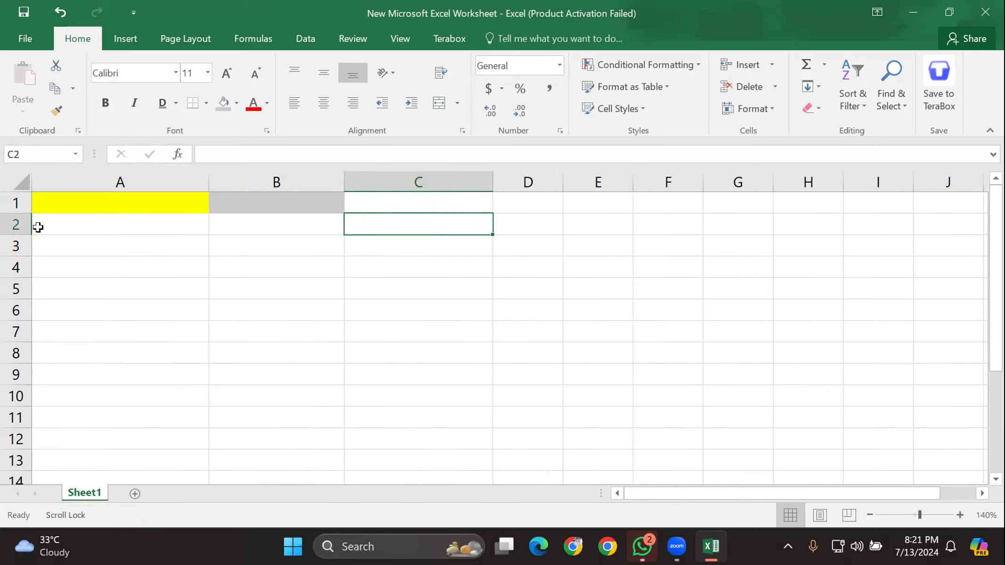
Step: Enter "dfgdhdhthh" in cell A1 and color its text red
left_click(140, 205)
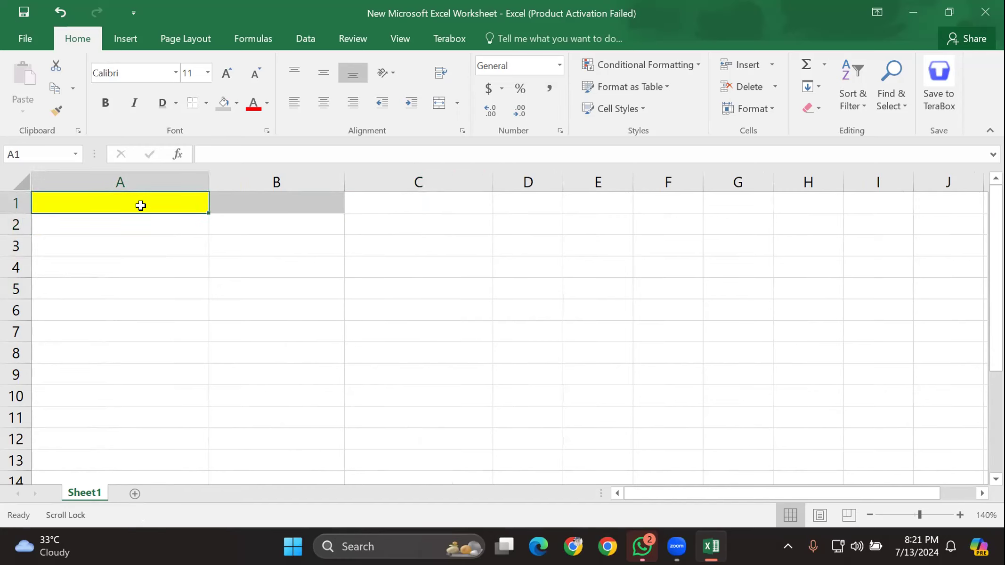
type("dfgdhdhthh")
left_click(250, 105)
left_click(265, 103)
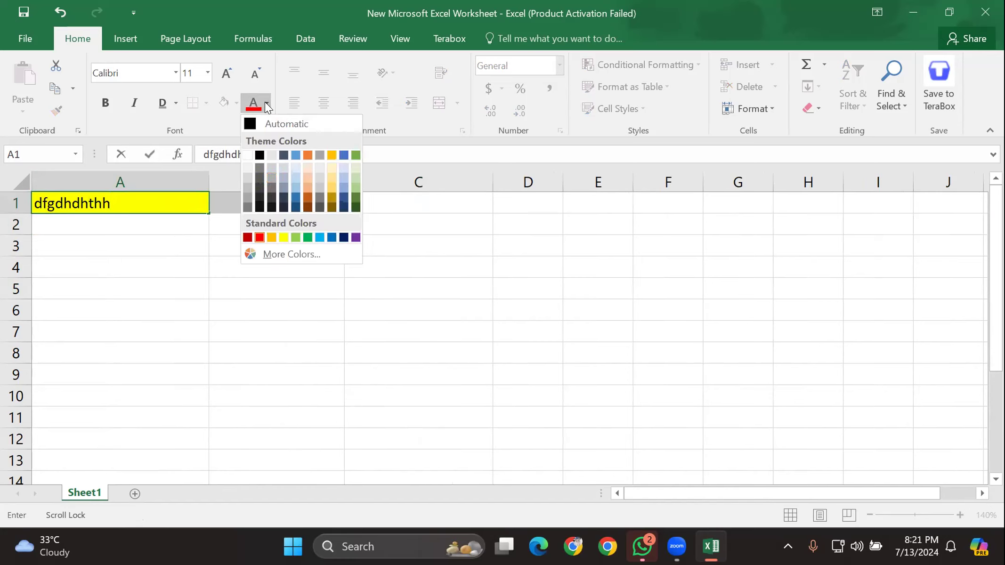
left_click(260, 237)
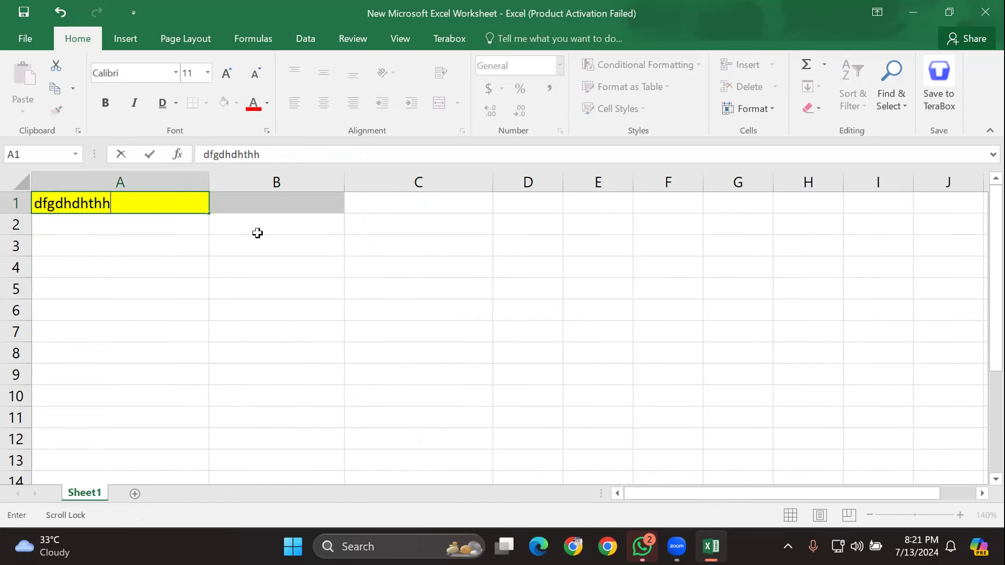
double_click(136, 202)
left_click(177, 183)
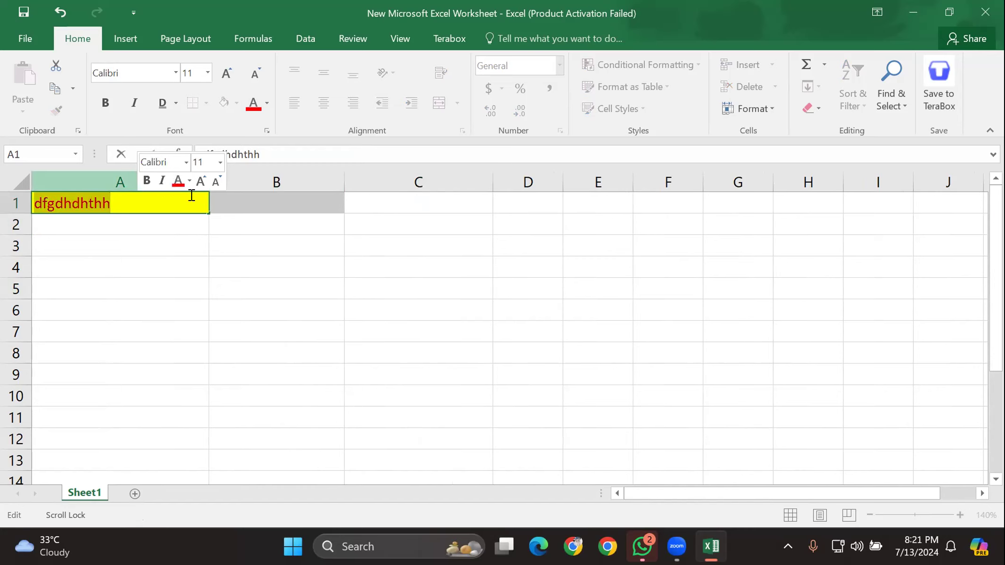
Step: Make the text in cell A1 bold and italic with a font size of 14
left_click(200, 182)
left_click(200, 181)
left_click(200, 182)
left_click(216, 182)
left_click(216, 183)
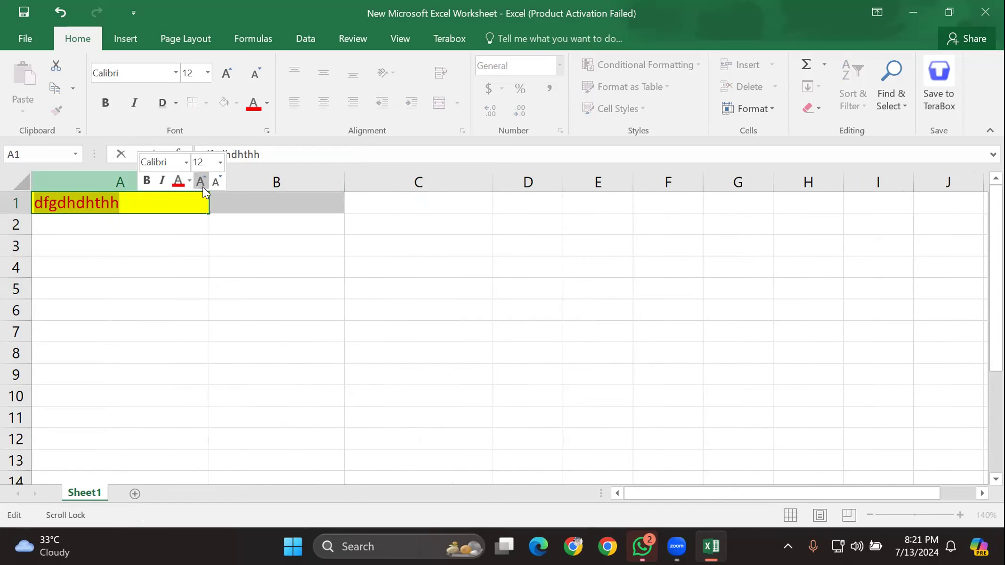
left_click(147, 182)
left_click(160, 184)
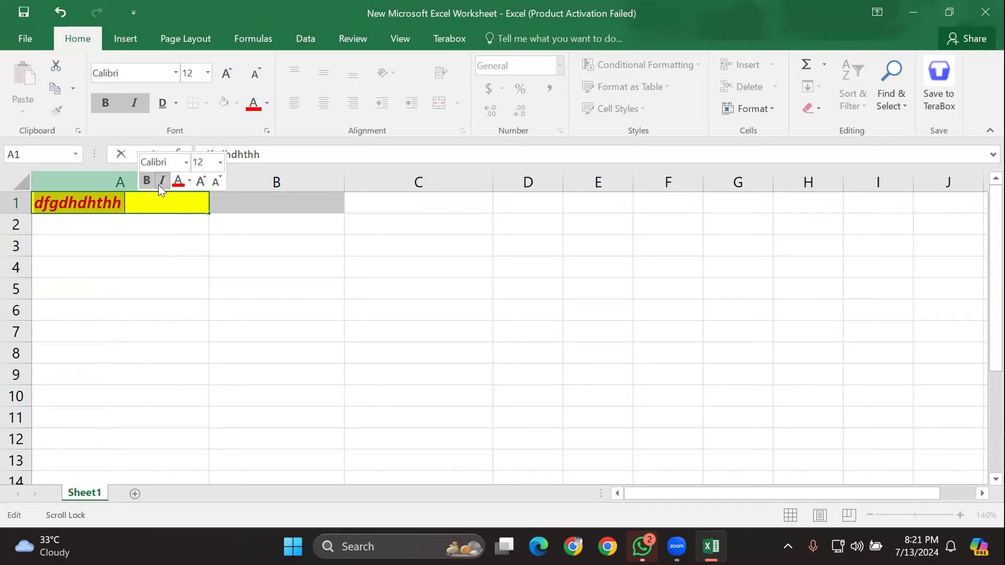
left_click(195, 183)
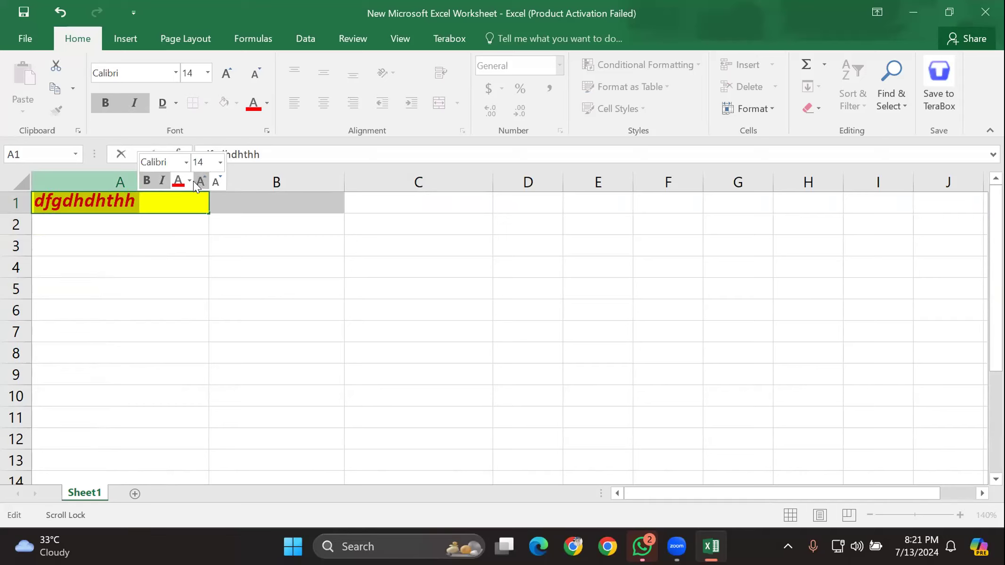
Step: Change the font color of the text in cell A1 to black
left_click(189, 181)
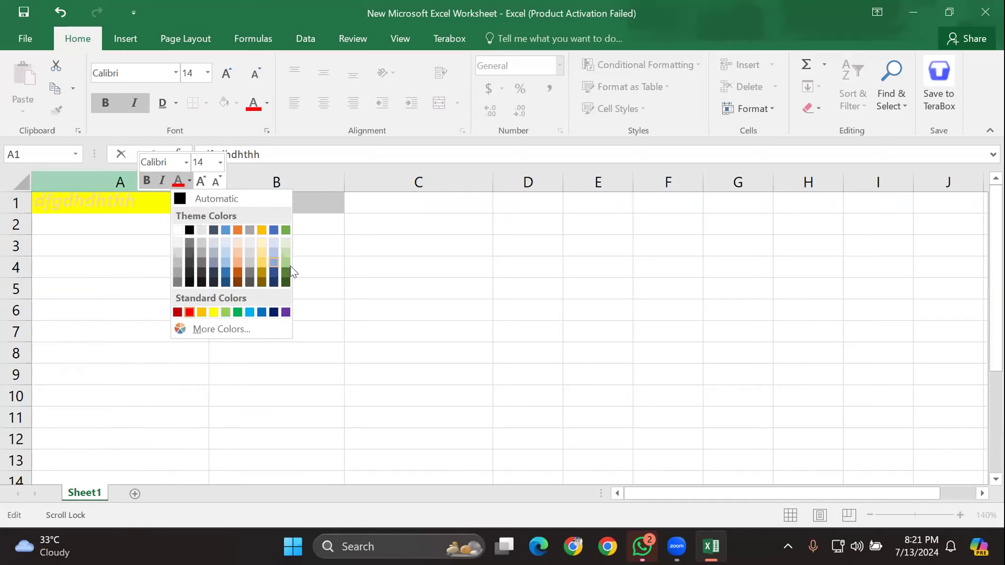
left_click(190, 229)
left_click(123, 248)
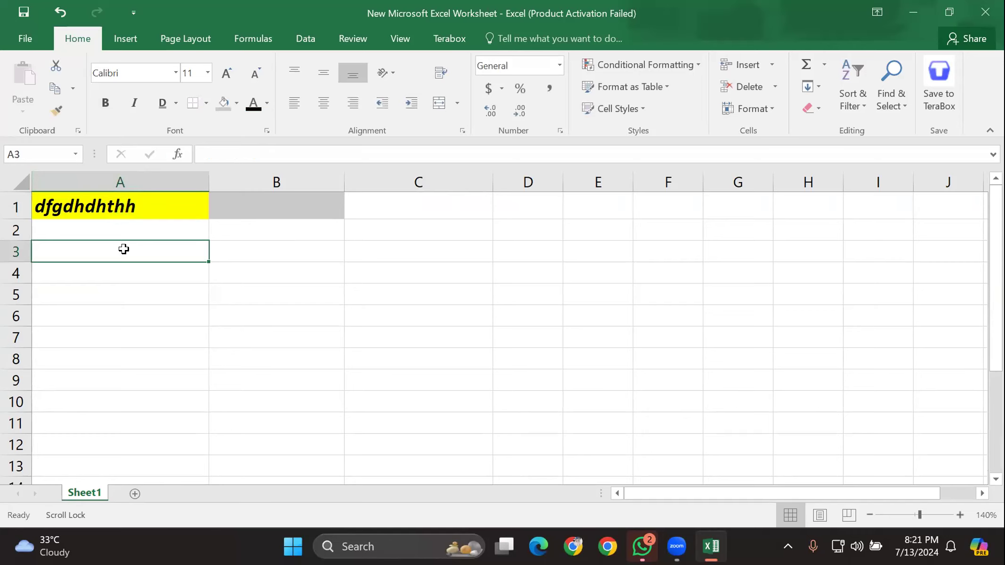
left_click(321, 202)
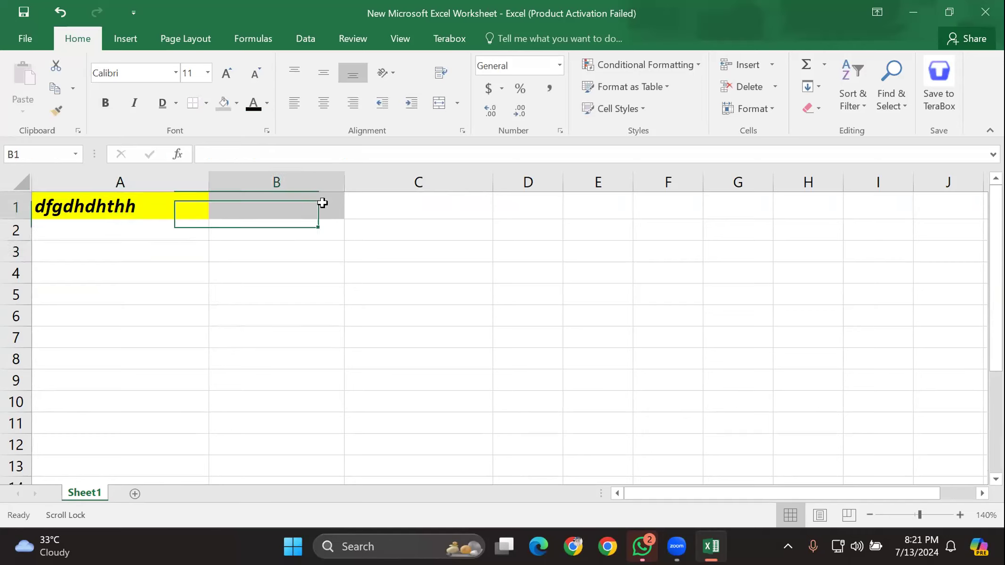
double_click(251, 215)
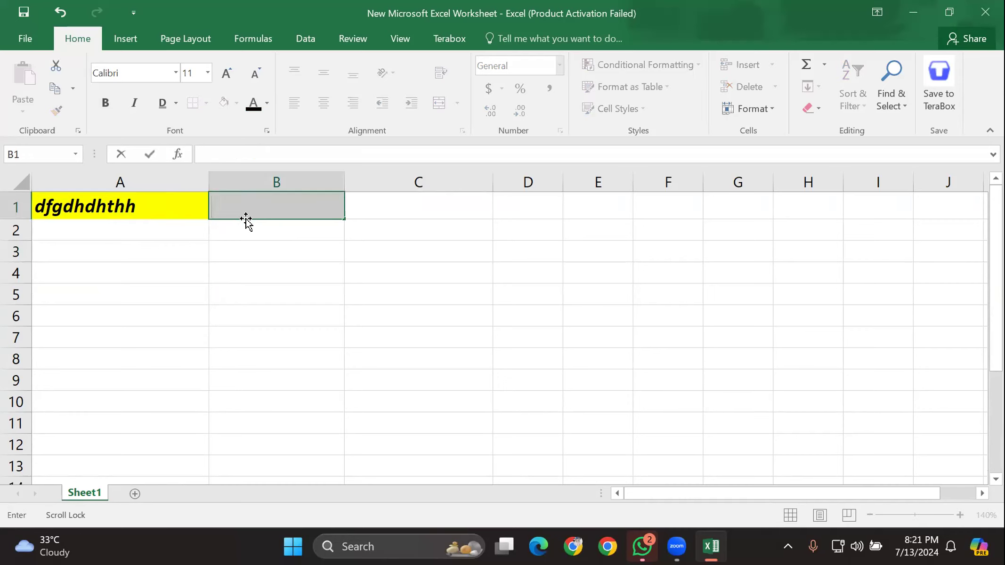
left_click(241, 222)
right_click(242, 223)
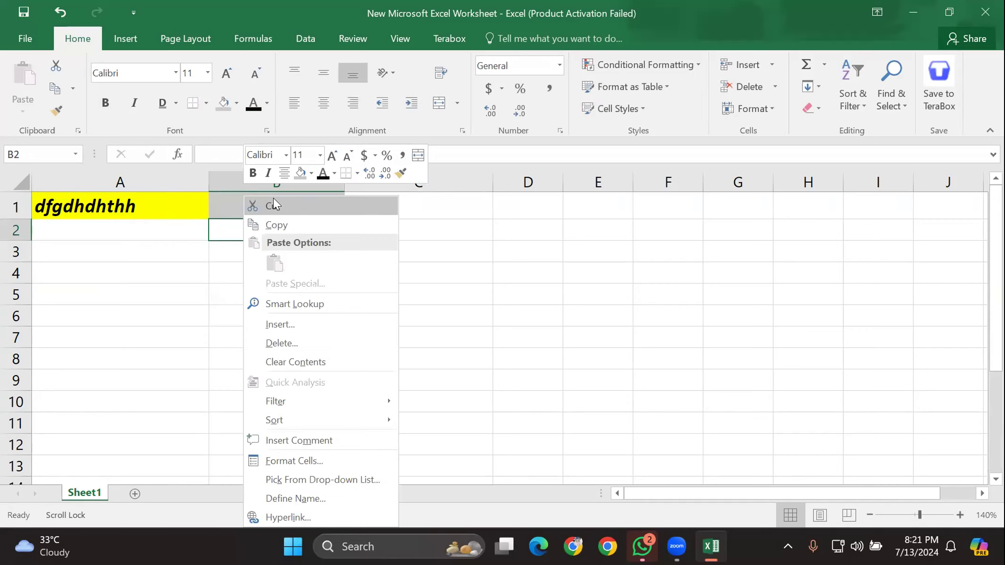
right_click(230, 195)
key("Escape")
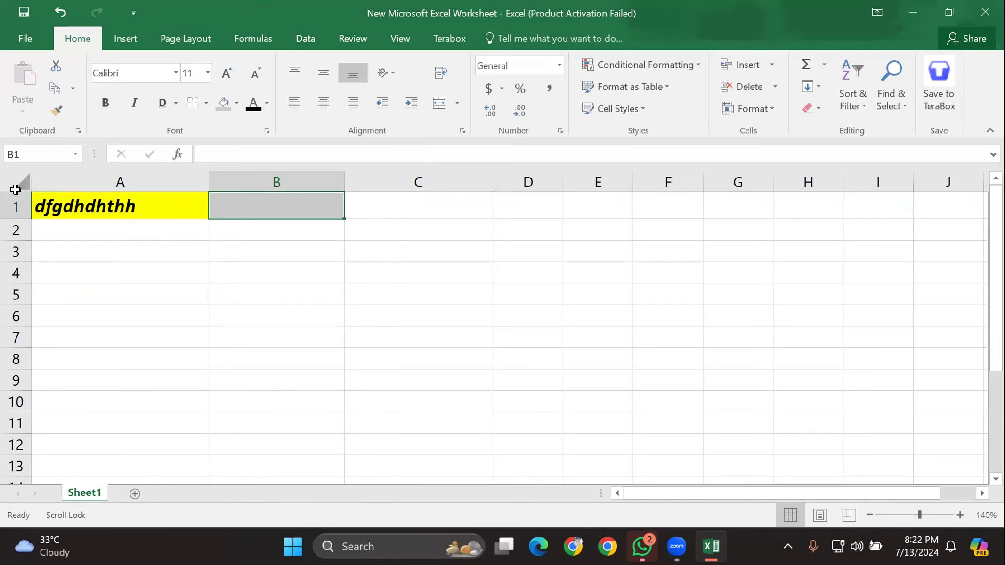
left_click(139, 195)
left_click(129, 182)
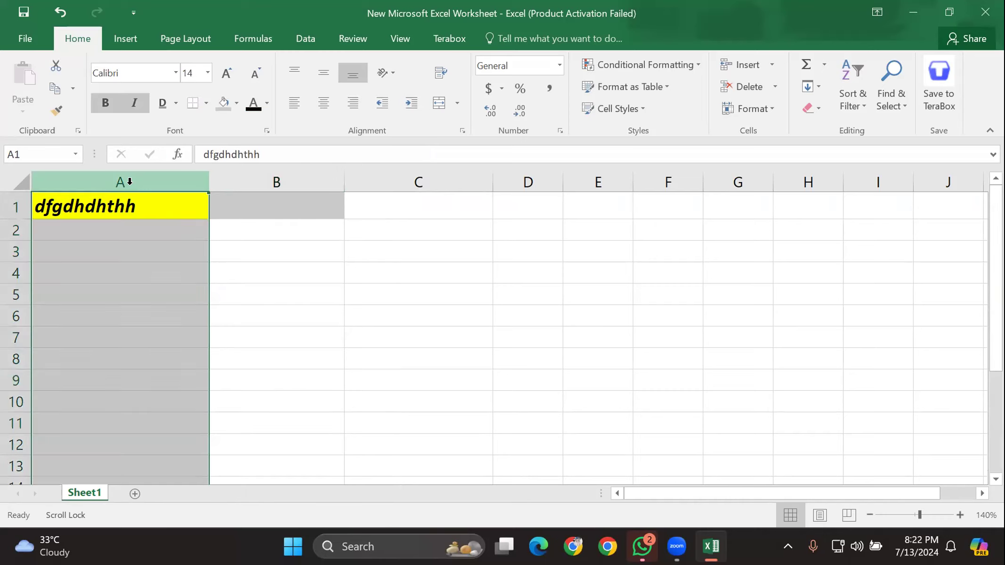
Step: Enter "efgeyrig" in cell B1 and "wefewrgerhg" in cell C1
left_click(272, 209)
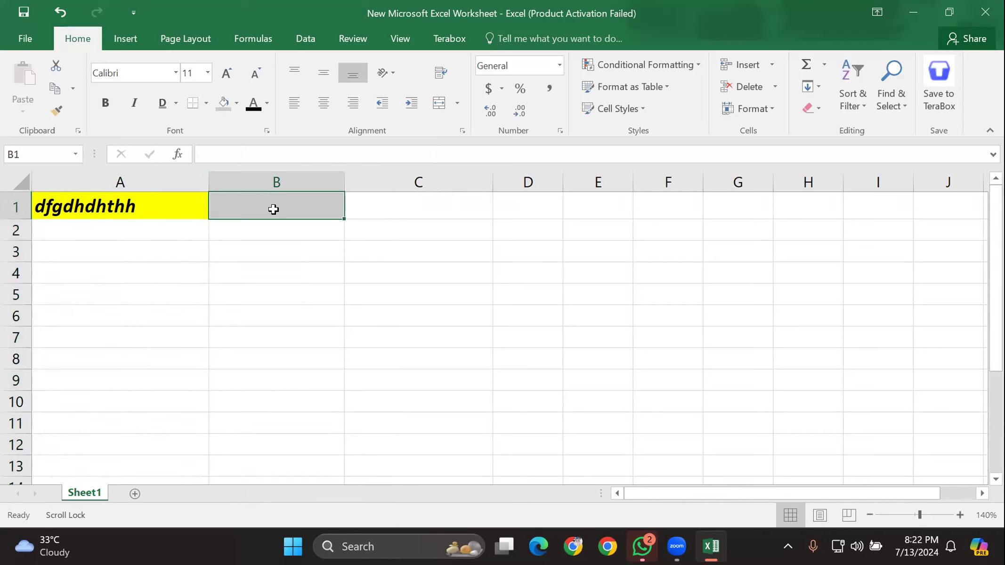
type("efgeyrig")
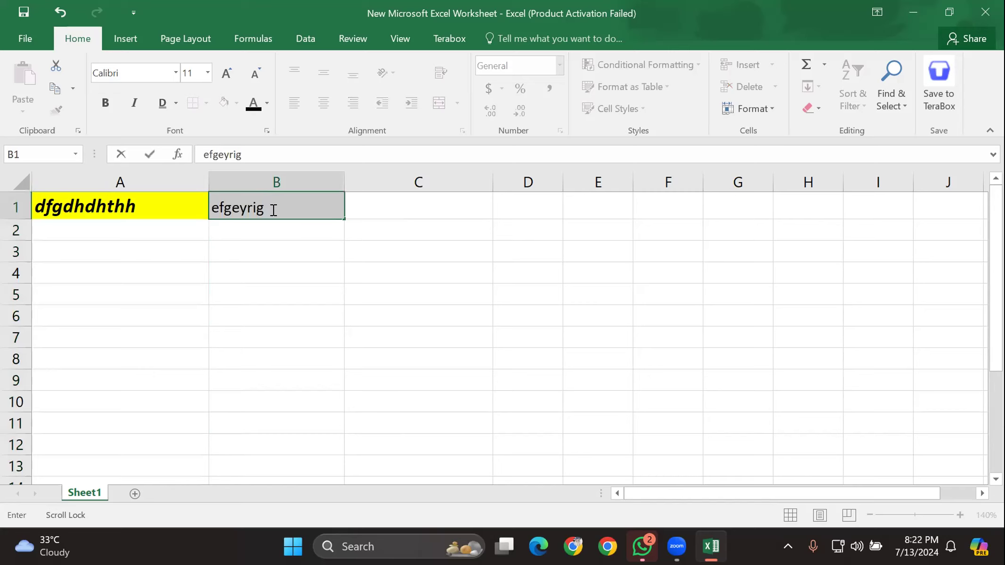
double_click(419, 211)
type("wefewrgerhg")
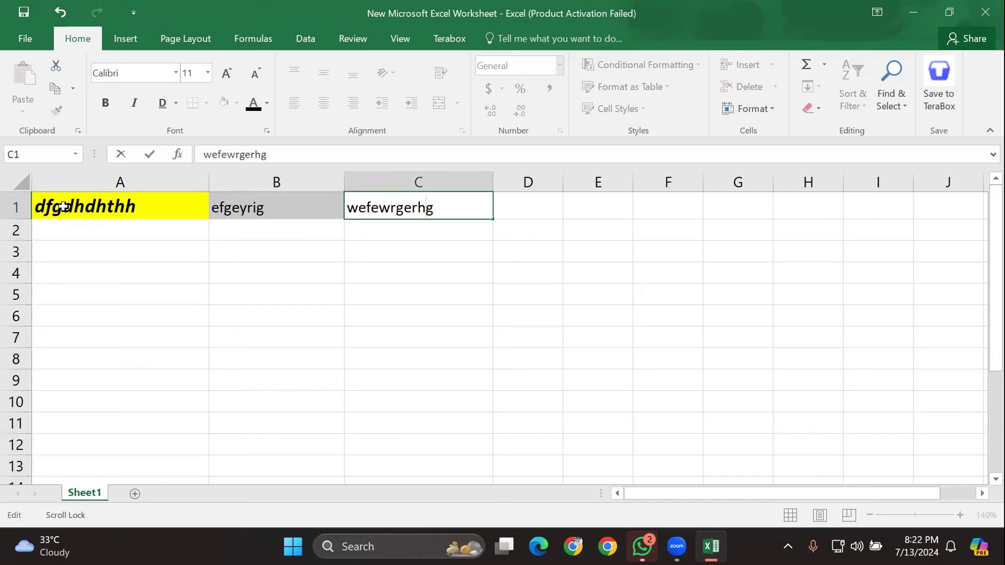
Step: Select cells A1, B1, C1 and A2 one at a time, followed by the whole of column A
left_click(63, 206)
left_click(229, 209)
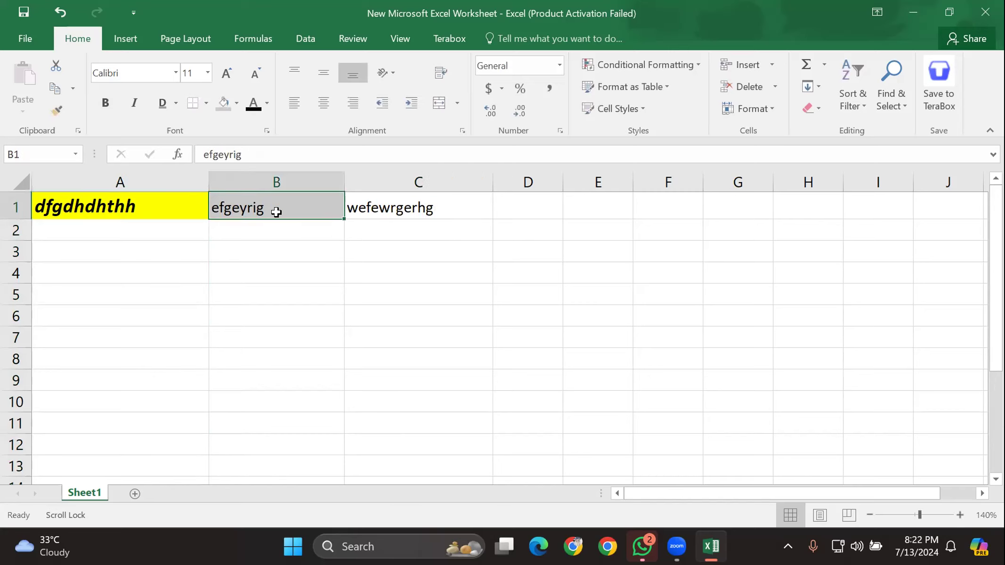
left_click(406, 216)
left_click(131, 234)
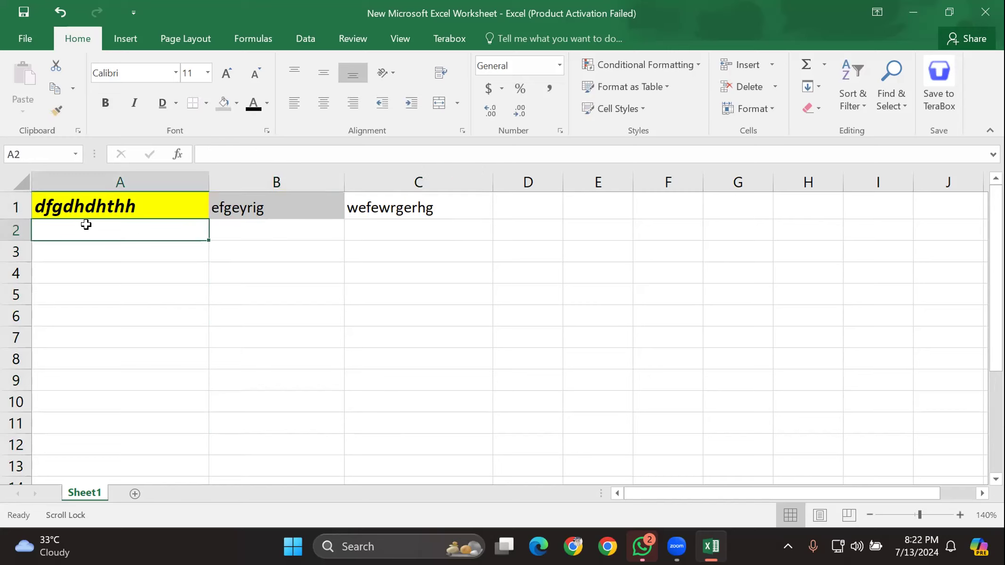
left_click(141, 169)
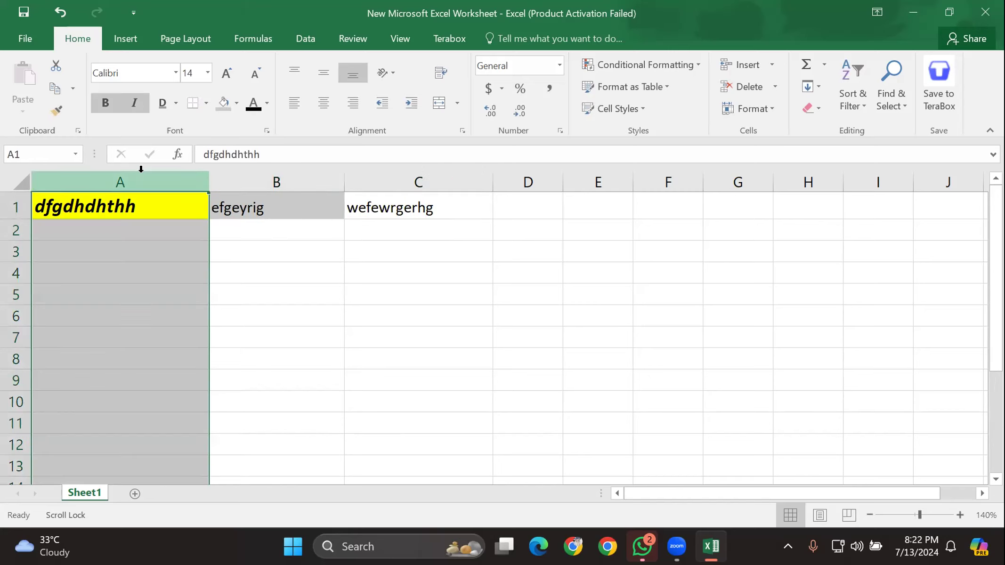
Step: Enter "ferwufgerg" in cell A3, "rewg4thb" in A4 and "ghw4th" in A7
left_click(121, 242)
type("ferwufgerg")
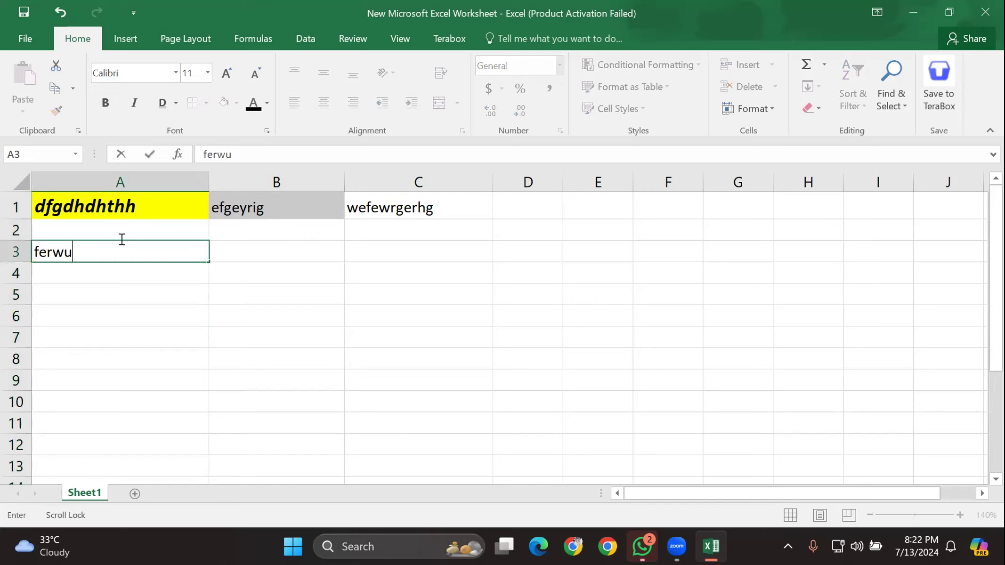
left_click(130, 267)
type("rewg4thb")
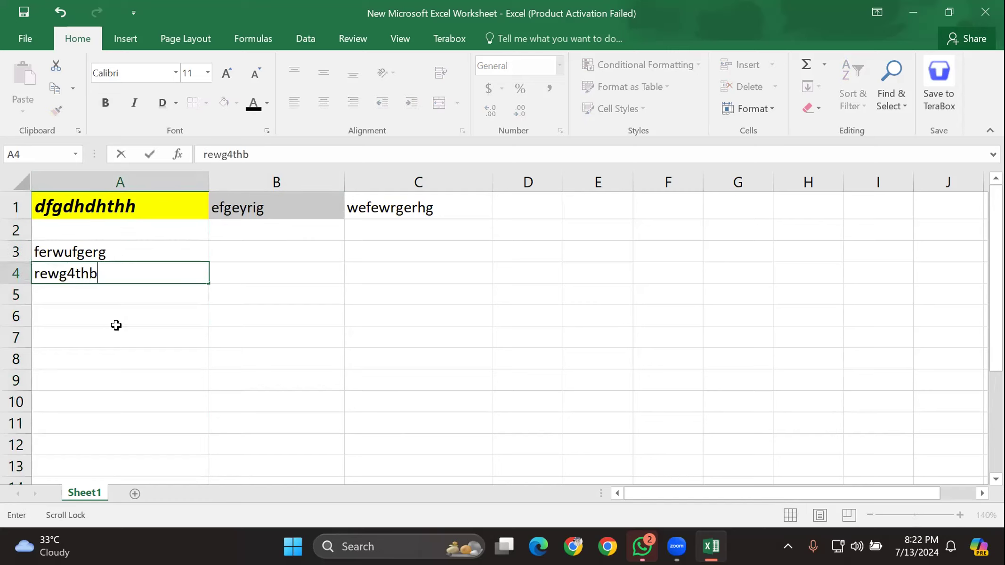
left_click(117, 327)
type("ghw4th")
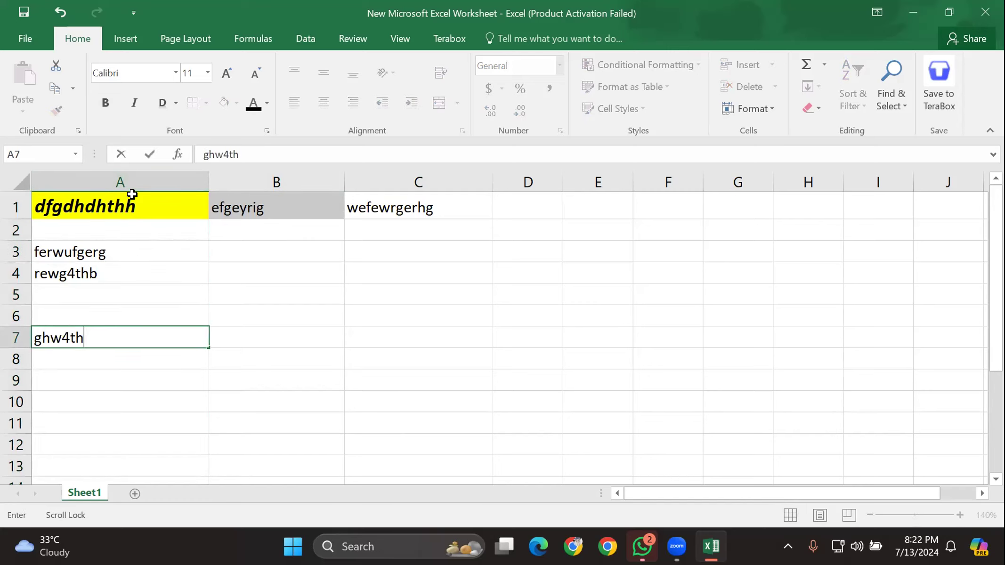
Step: Center the contents of column A vertically and horizontally, and narrow the column to just fit the text in A1
left_click(121, 181)
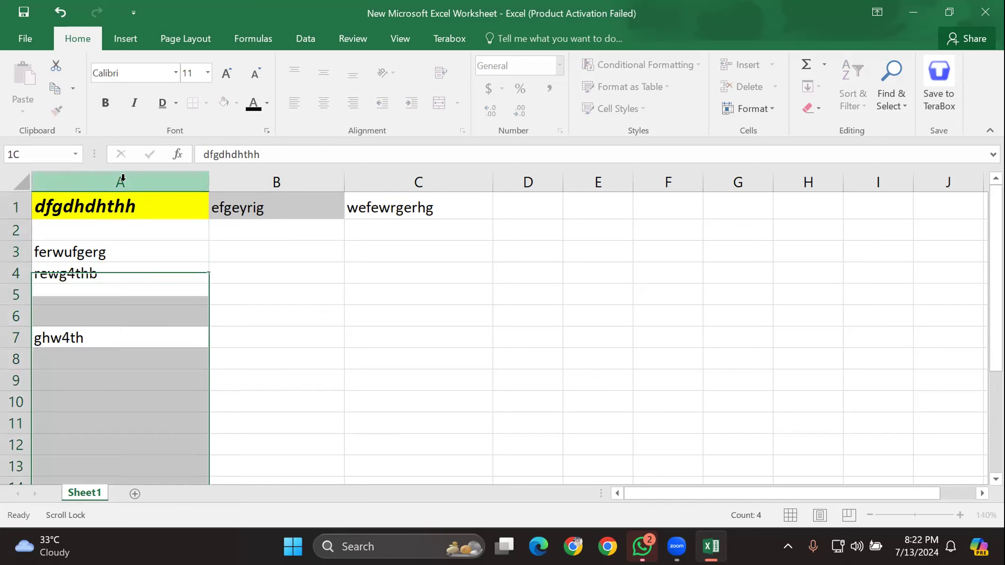
left_click(329, 72)
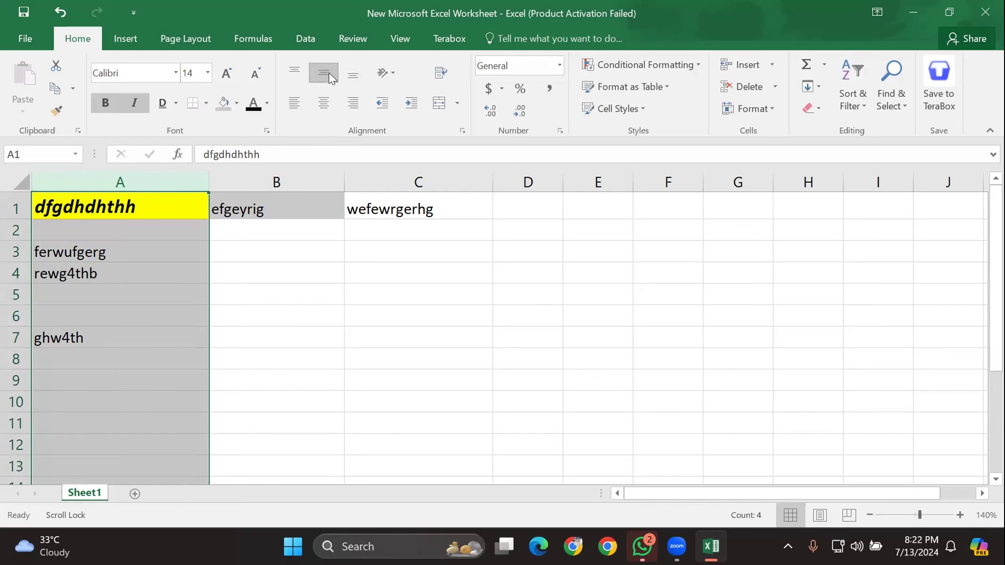
left_click(313, 103)
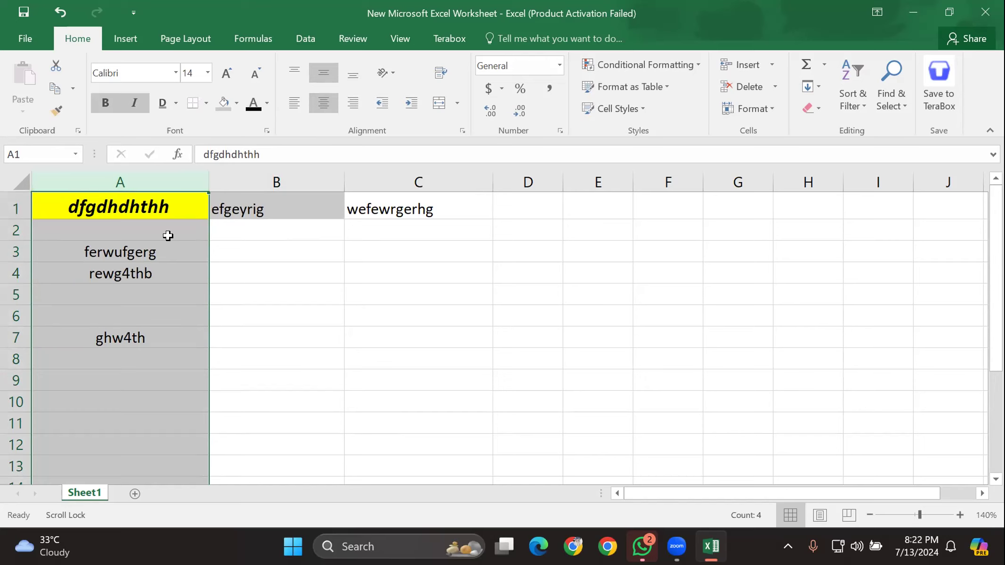
left_click(264, 230)
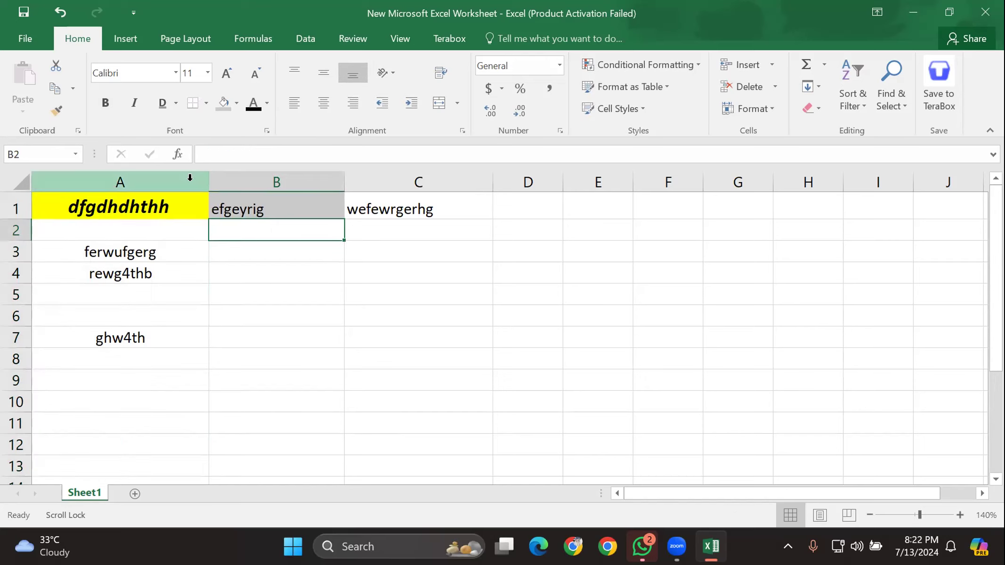
left_click(190, 177)
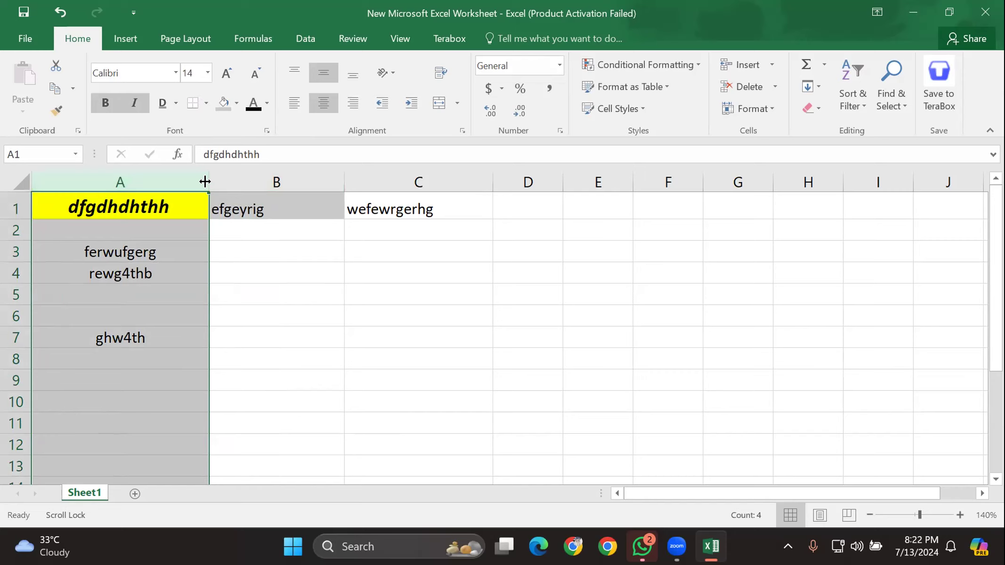
left_click_drag(205, 181, 146, 184)
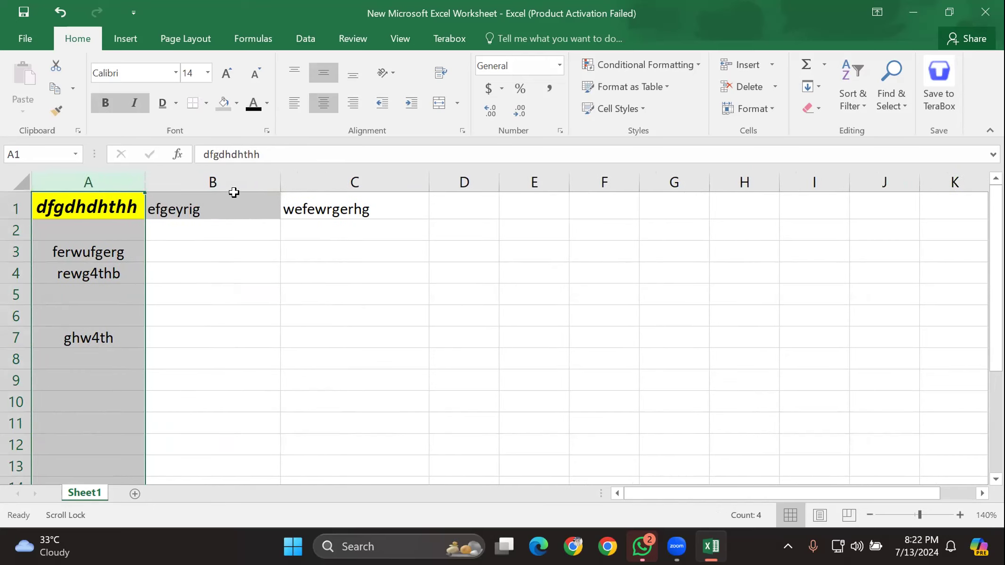
Step: Align the whole of column B right, left and finally center horizontally
left_click(240, 178)
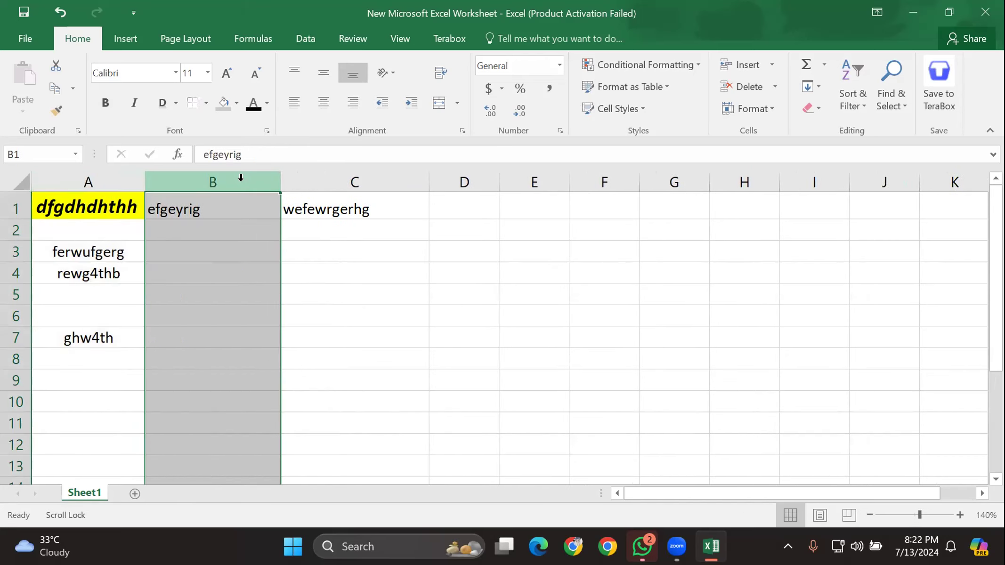
left_click(269, 207)
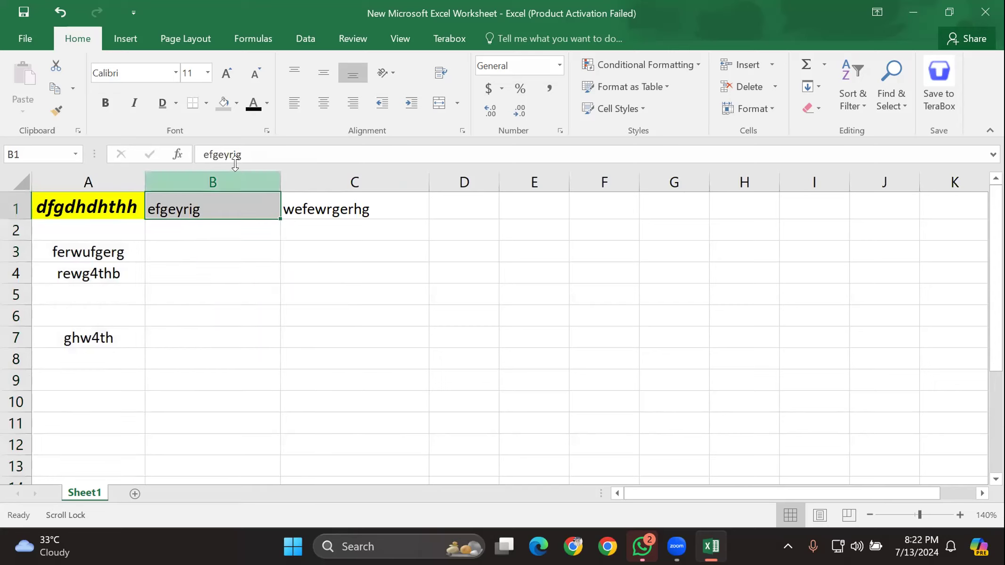
left_click(251, 177)
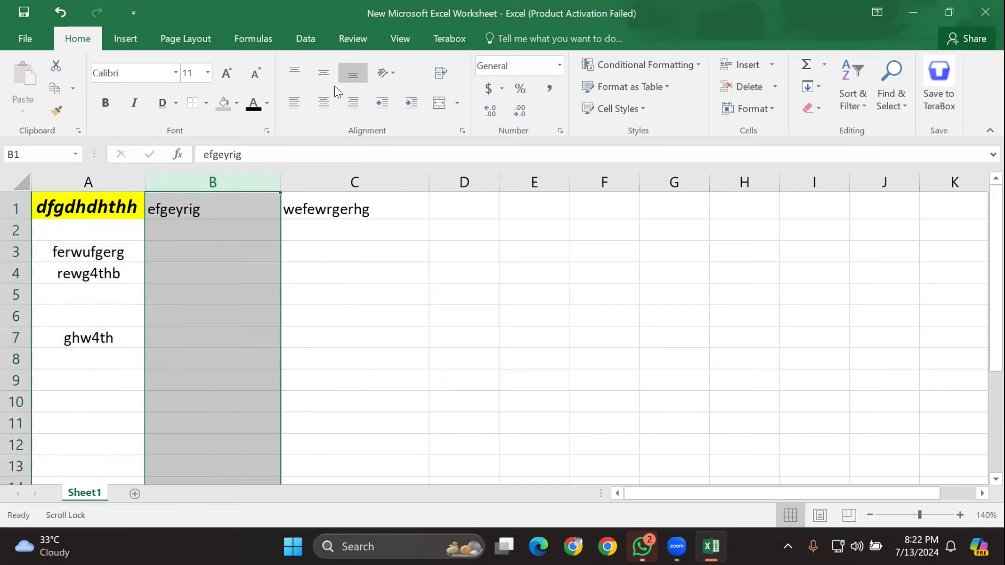
left_click(358, 93)
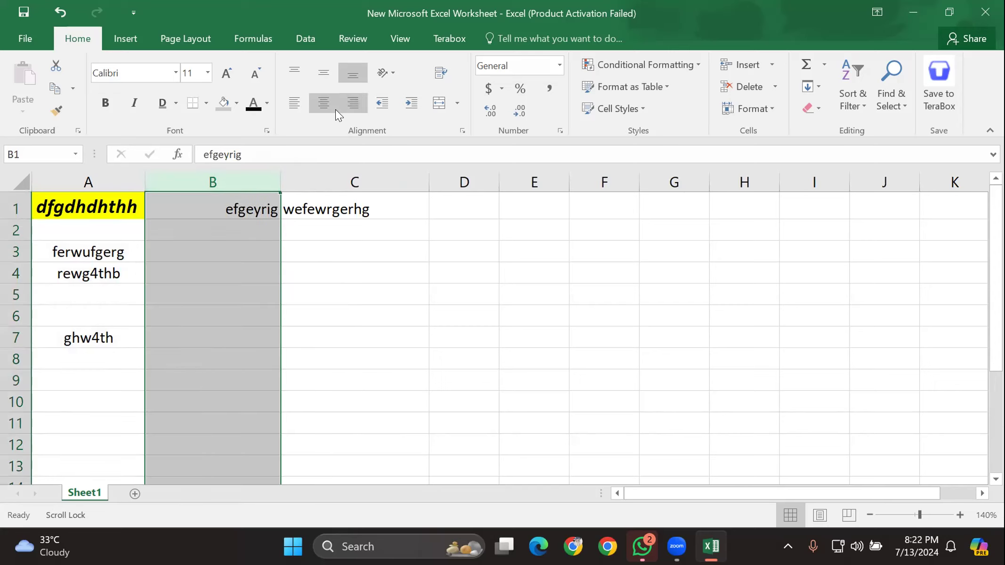
left_click(284, 113)
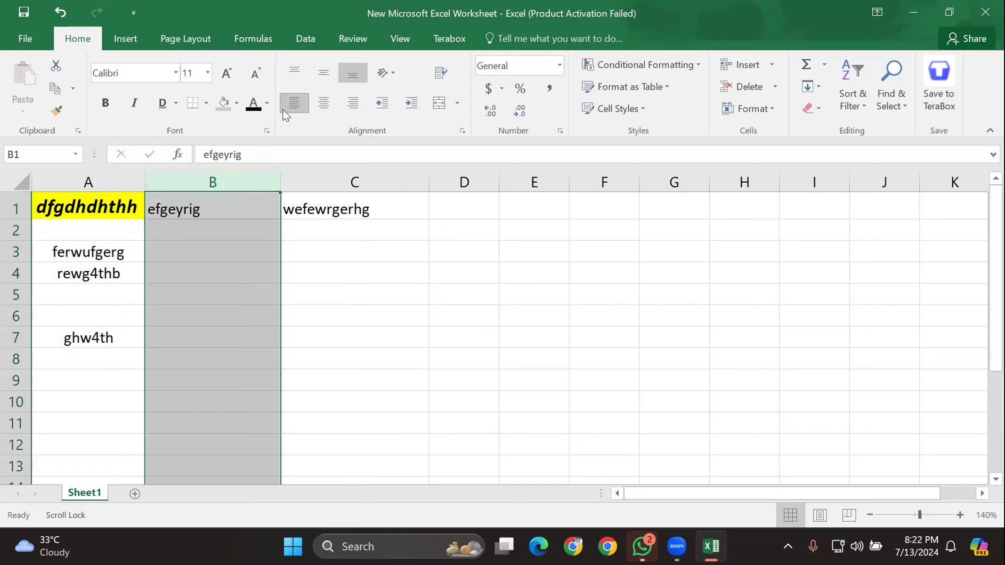
left_click(335, 111)
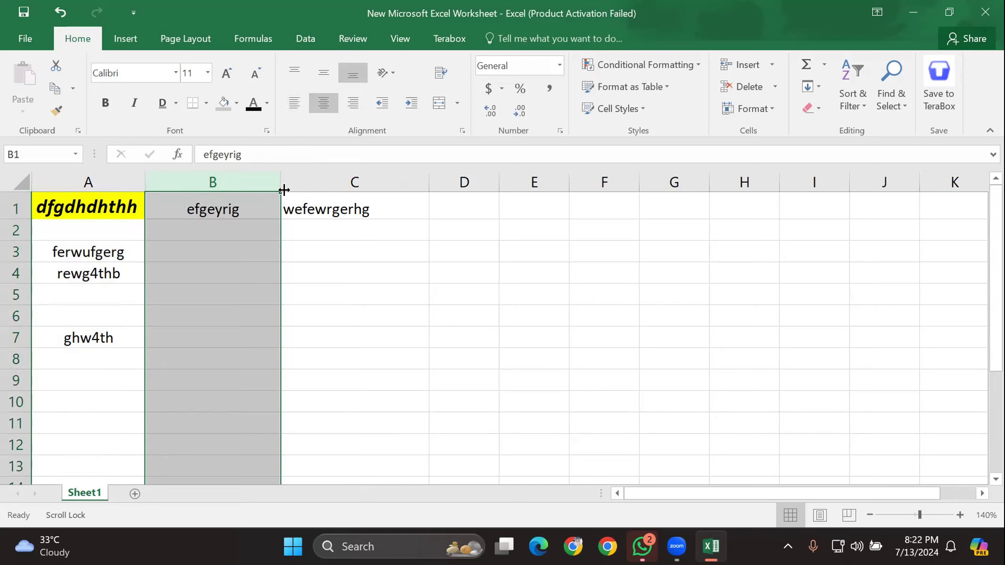
Step: Narrow column B and enter "fiewufhgeiuhgeiurhg" in cell C4
left_click_drag(282, 185, 235, 197)
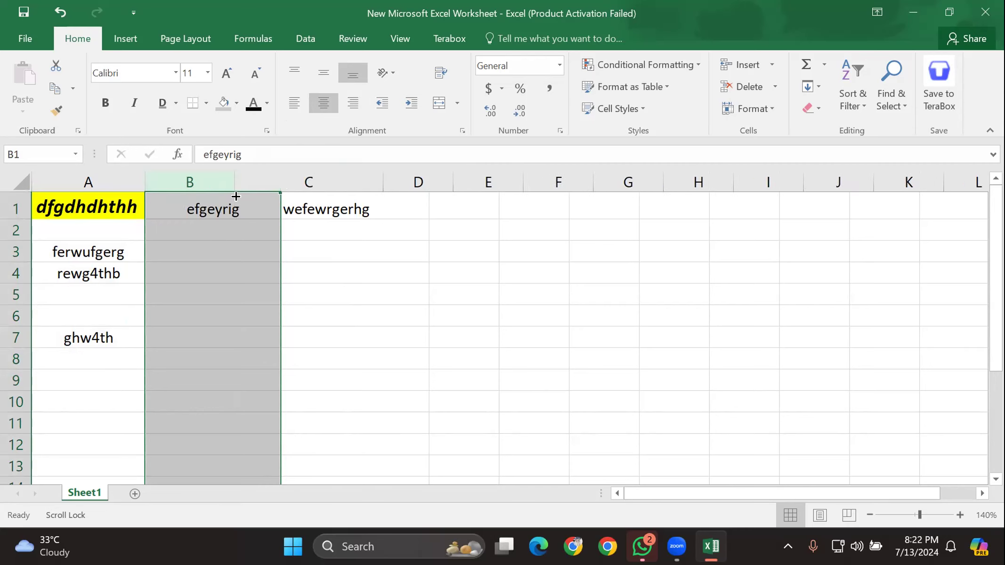
left_click(310, 276)
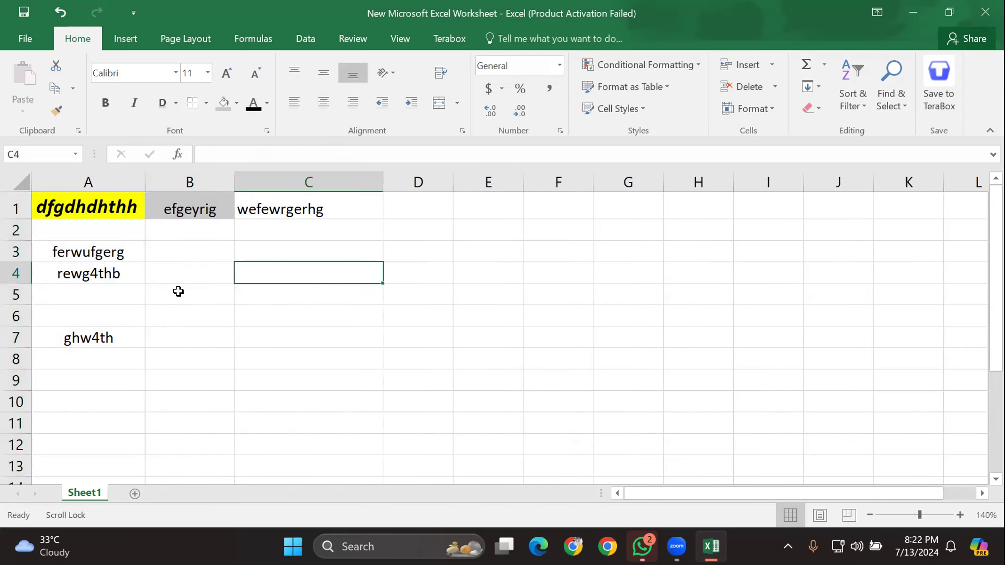
type("fiewufhgeiuhgeiurhg")
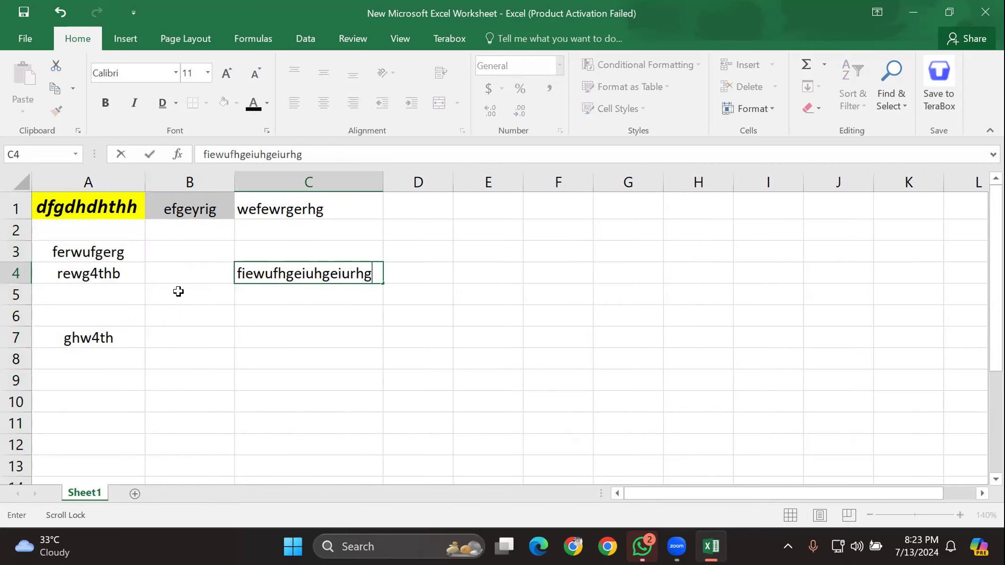
left_click(390, 245)
Step: Align the contents of the whole worksheet left, and finally center them horizontally
left_click(59, 210)
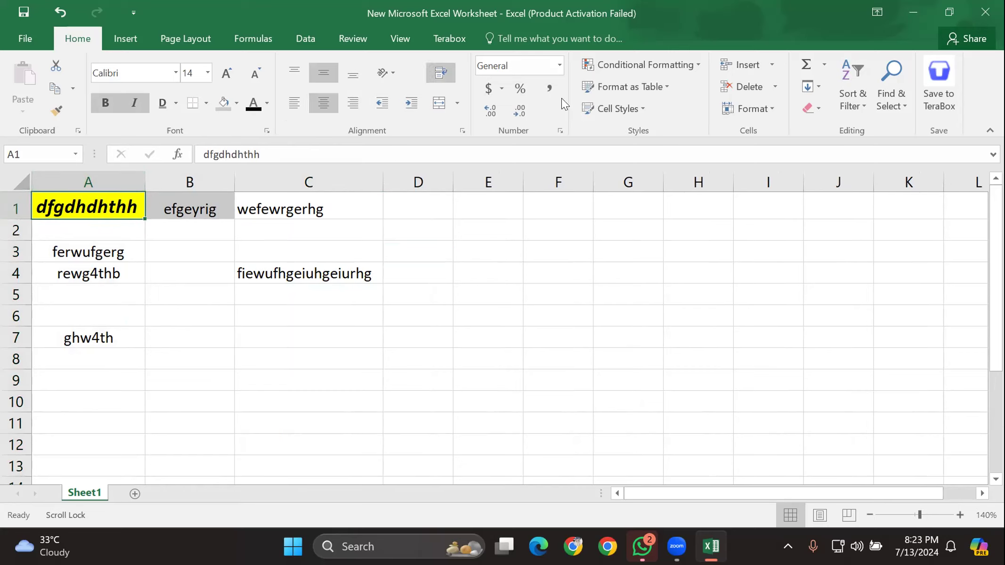
left_click(15, 181)
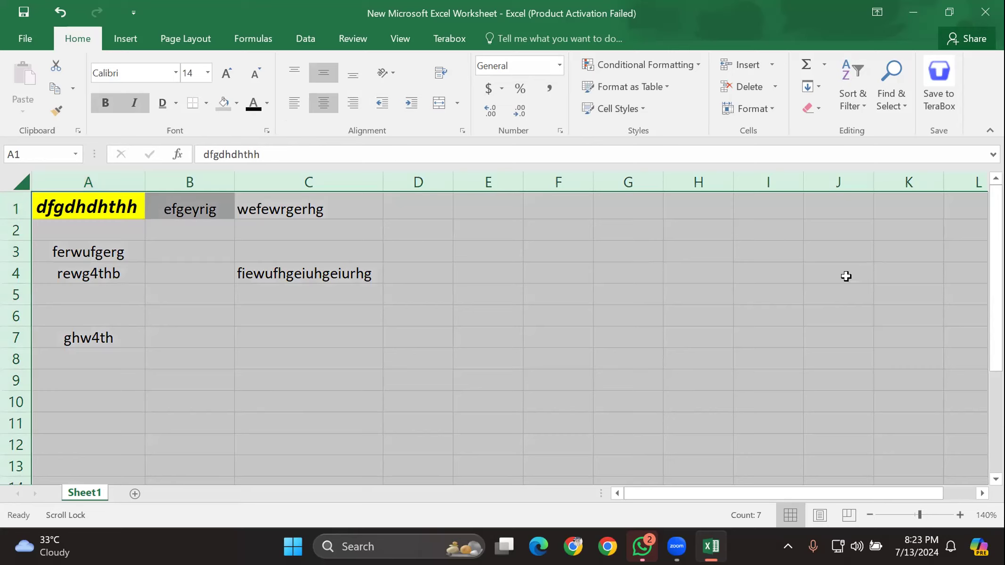
left_click(289, 102)
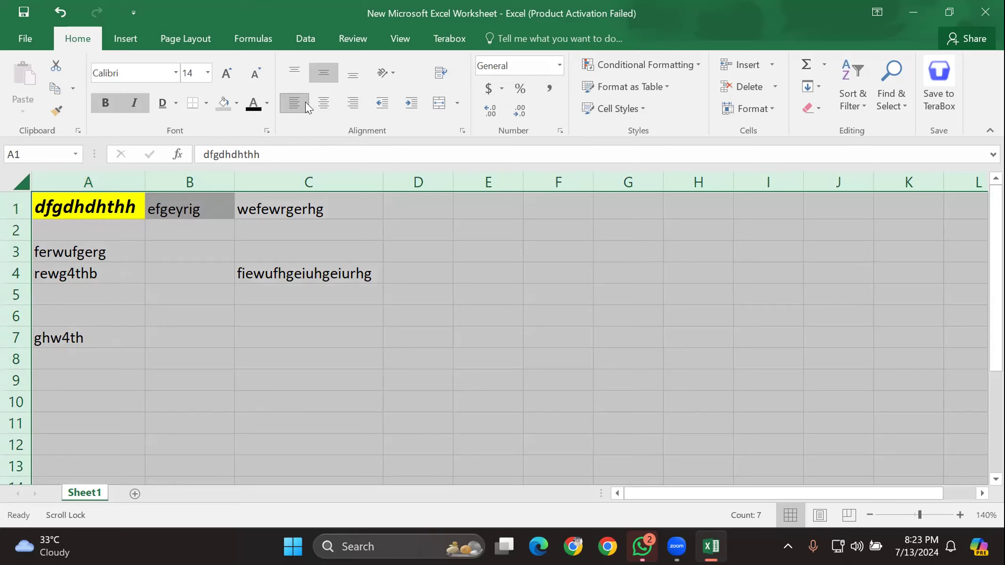
left_click(323, 103)
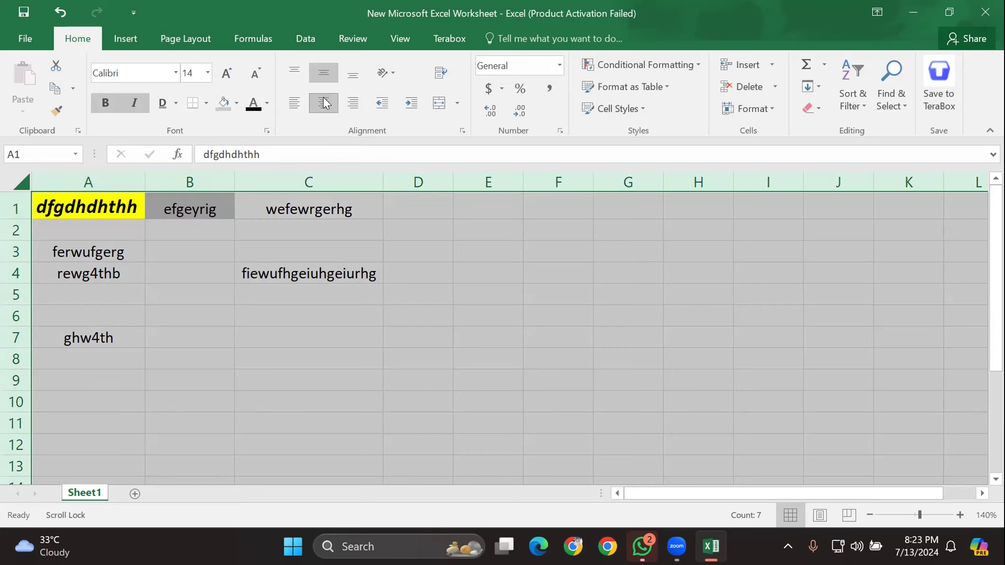
left_click(293, 288)
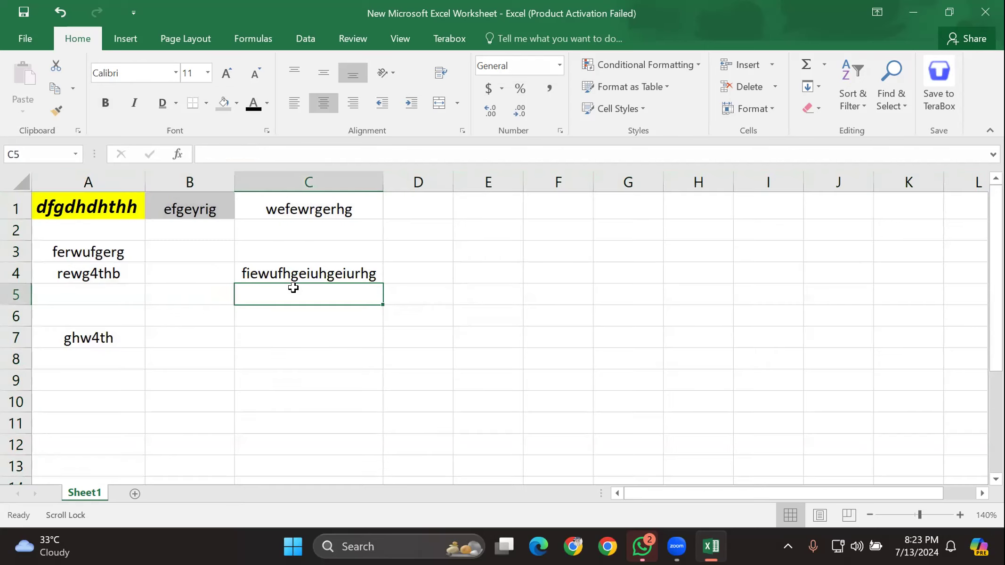
Step: Clear the text from cell A1 and from all other cells of the worksheet
left_click_drag(79, 206, 375, 359)
key("BackSpace")
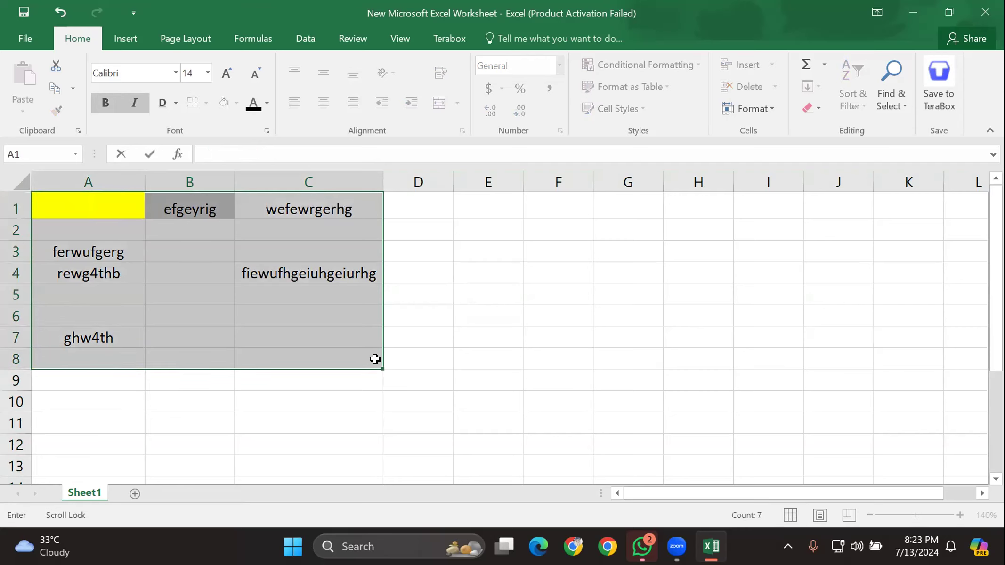
left_click(404, 333)
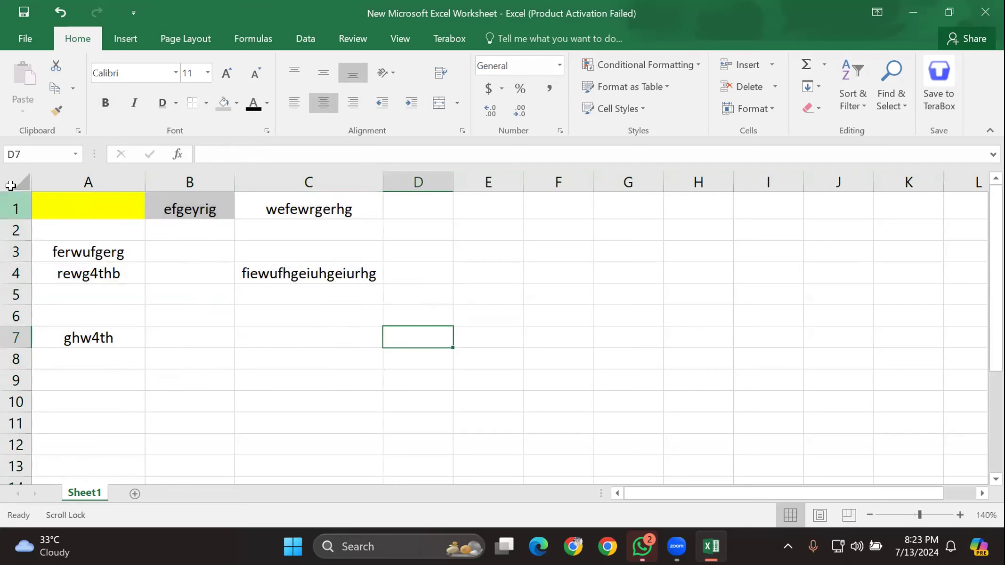
left_click(16, 180)
key("Delete")
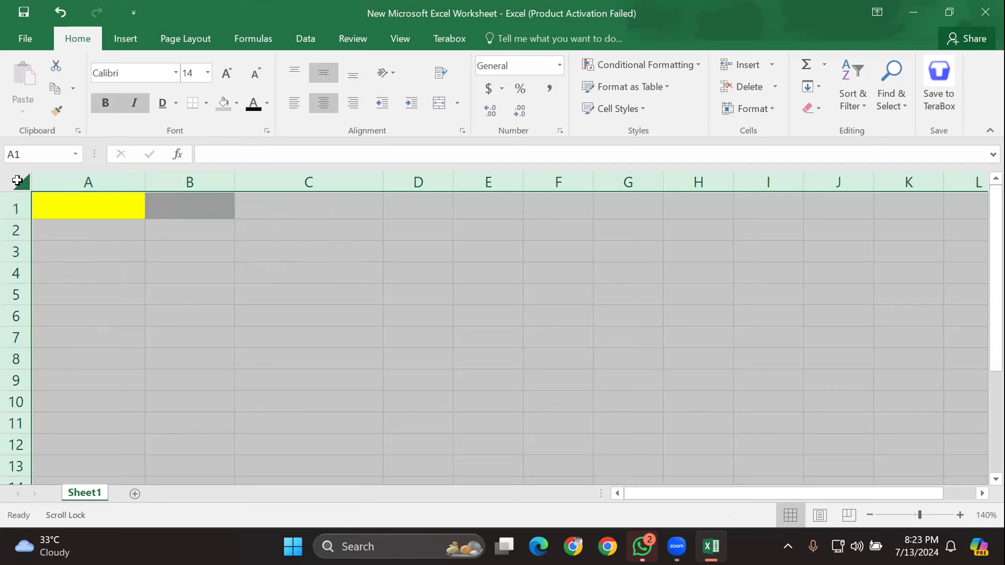
left_click(347, 314)
Step: Try a white fill on the whole worksheet and undo it
left_click(20, 180)
left_click(236, 103)
left_click(217, 140)
left_click(223, 274)
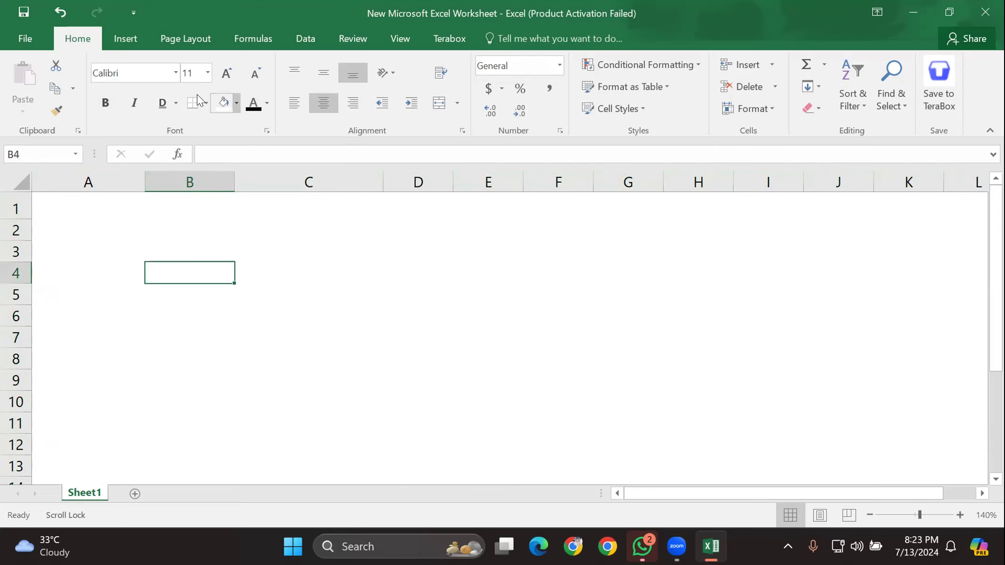
left_click(61, 12)
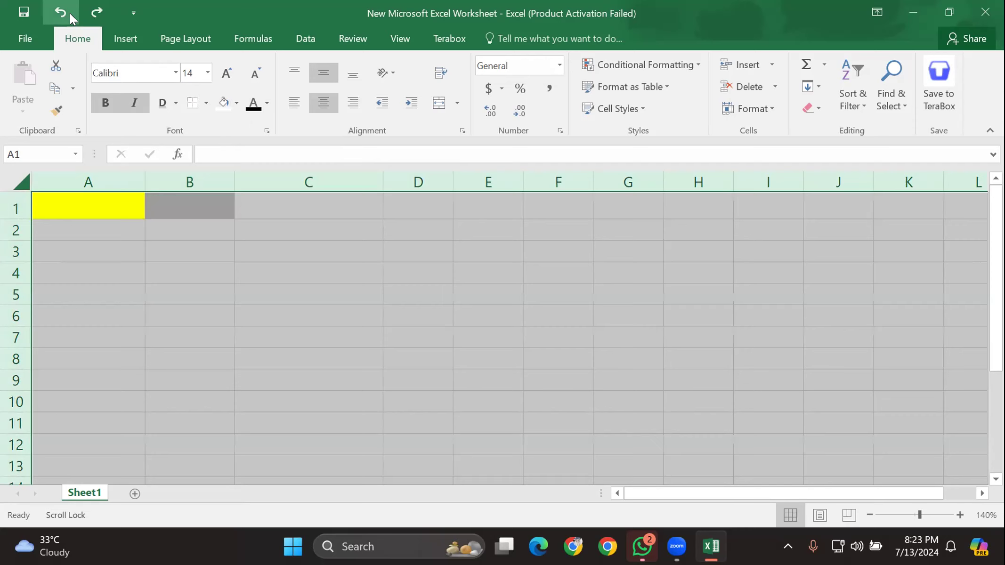
left_click(314, 303)
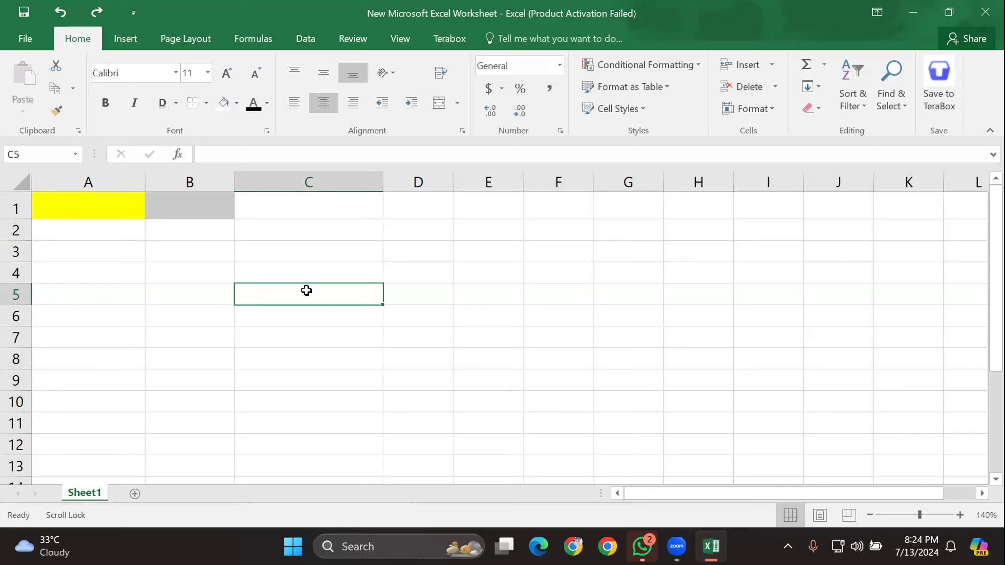
Step: Fill cell A1 with the lightest grey theme color and cell B1 with white
left_click(99, 202)
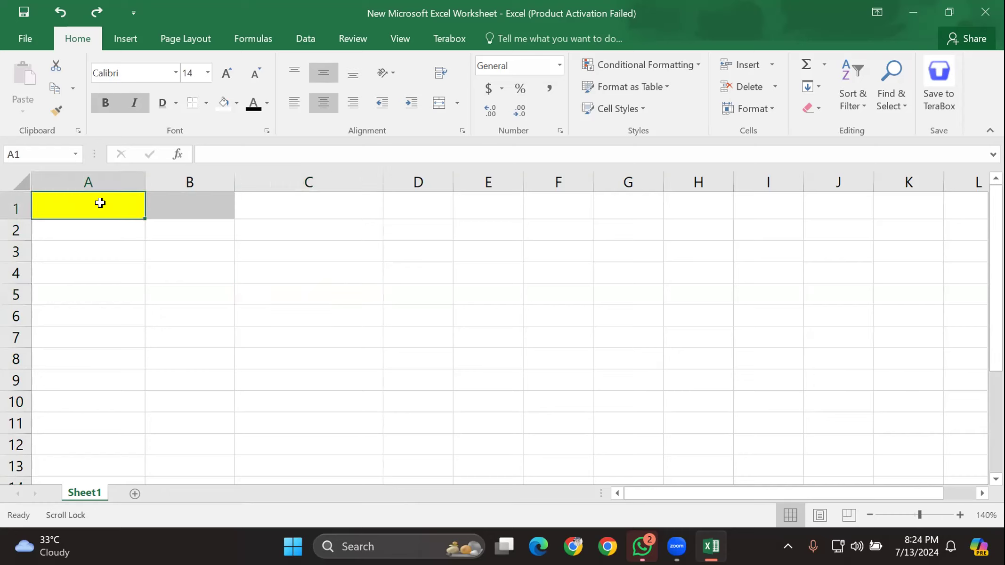
left_click(235, 101)
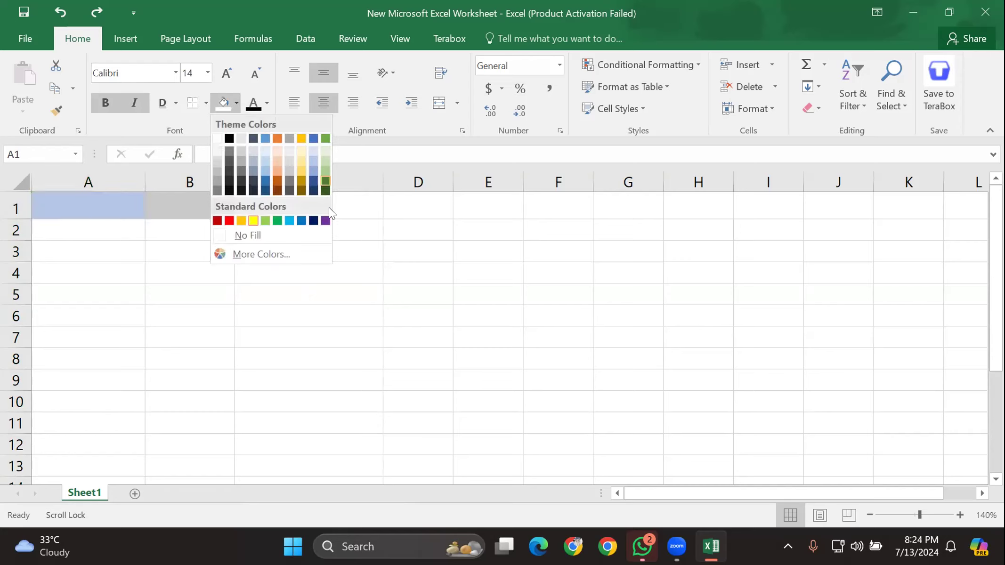
left_click(217, 150)
left_click(177, 216)
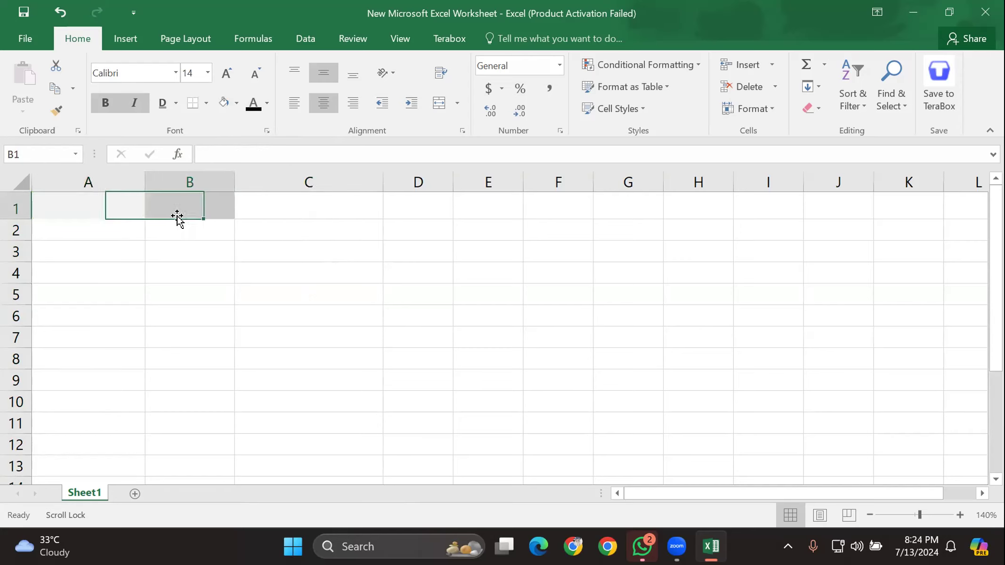
left_click(236, 100)
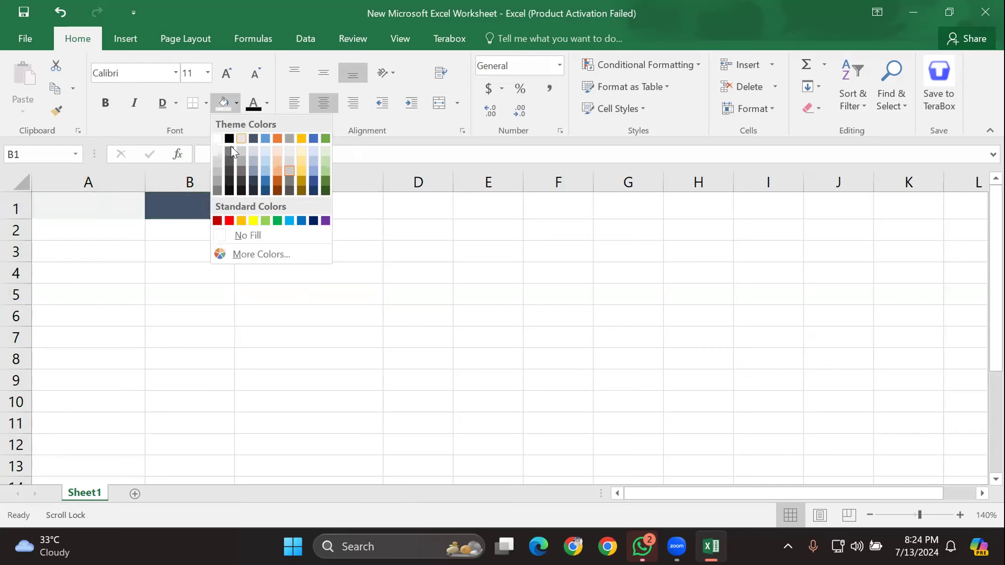
left_click(216, 141)
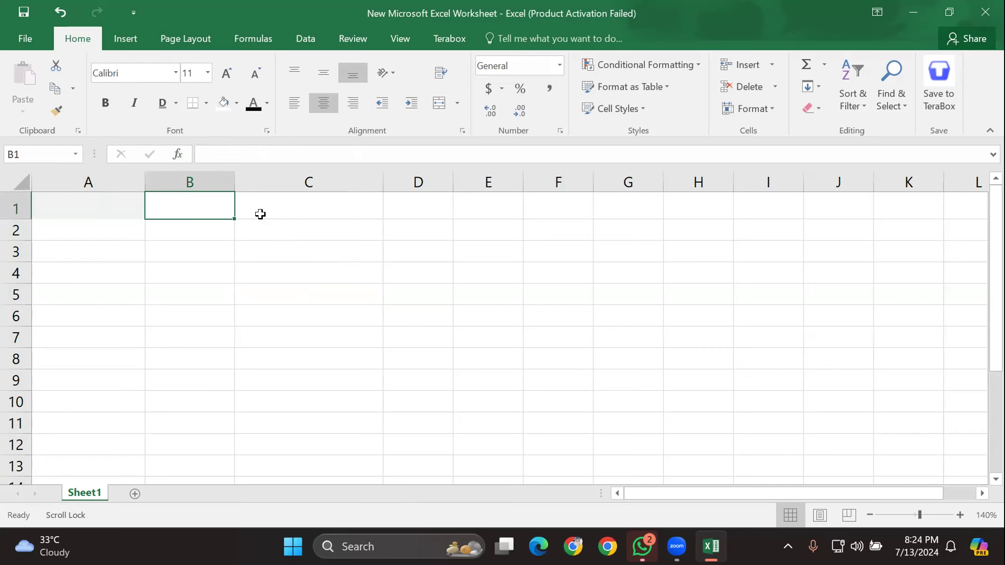
Step: Change the fill color of cell A1 to white
left_click(260, 213)
left_click(121, 210)
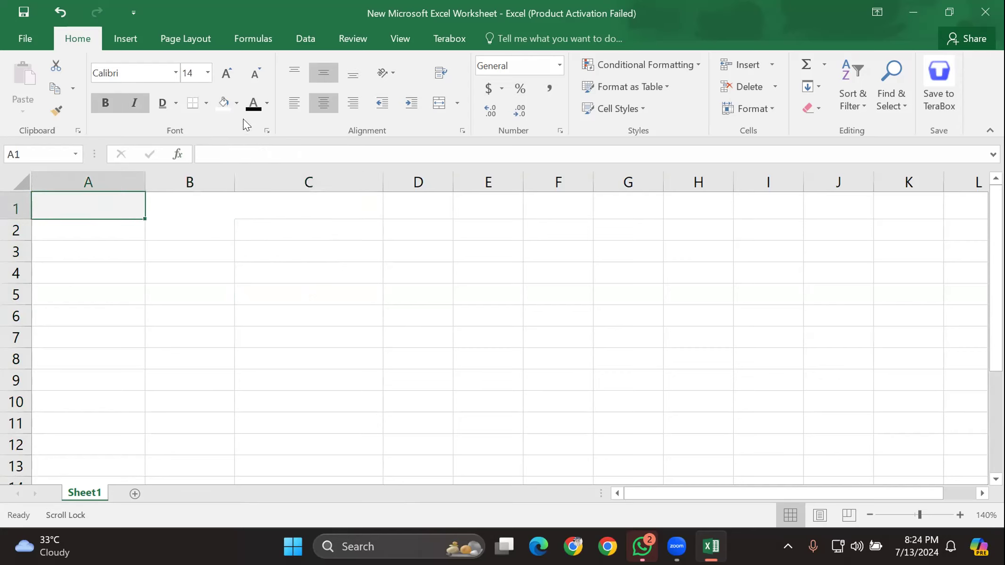
left_click(236, 104)
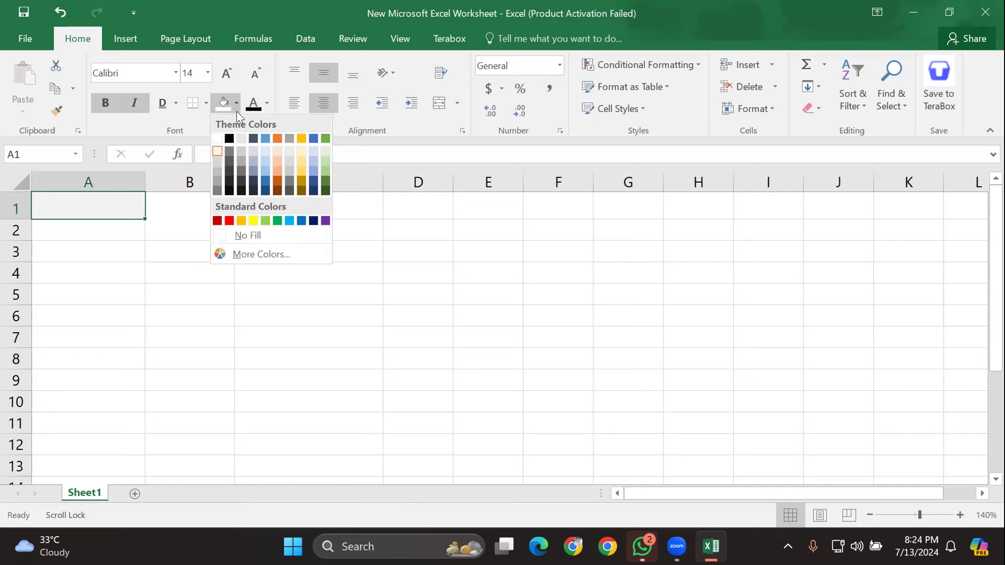
left_click(216, 137)
left_click(164, 252)
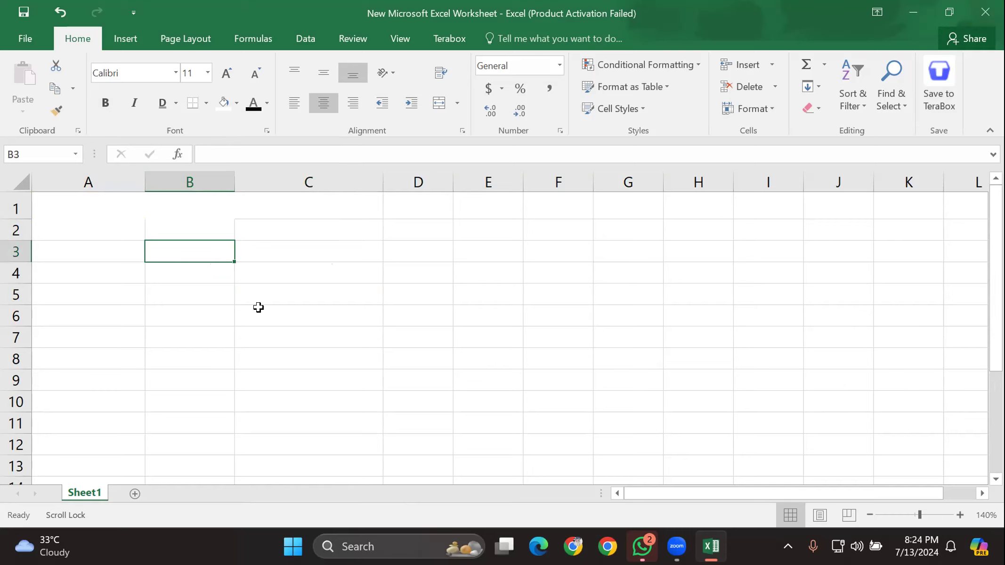
left_click(260, 308)
scroll(285, 280, "down", 5)
scroll(292, 275, "up", 5)
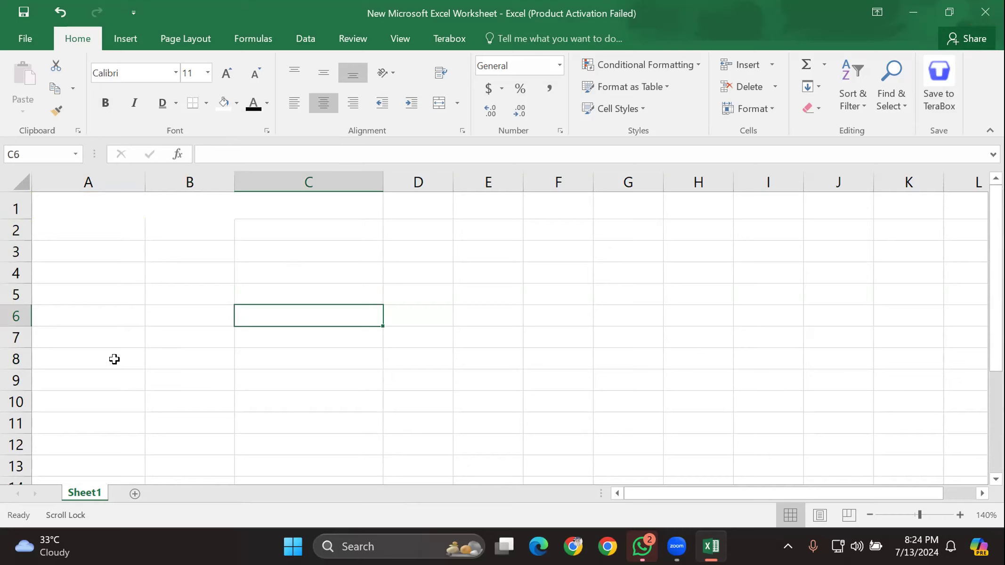
scroll(78, 409, "down", 1)
scroll(95, 404, "up", 1)
left_click(92, 229)
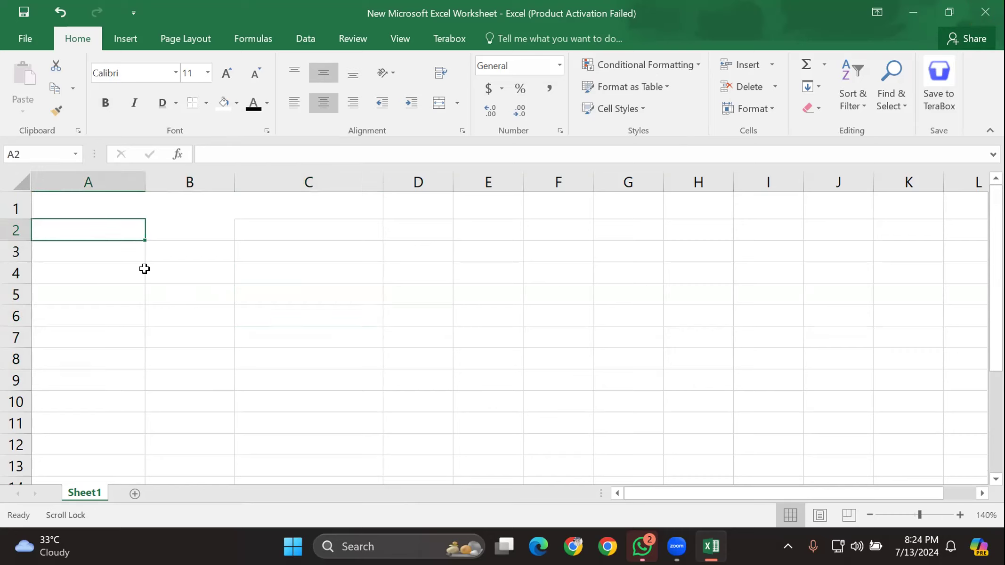
left_click(178, 234)
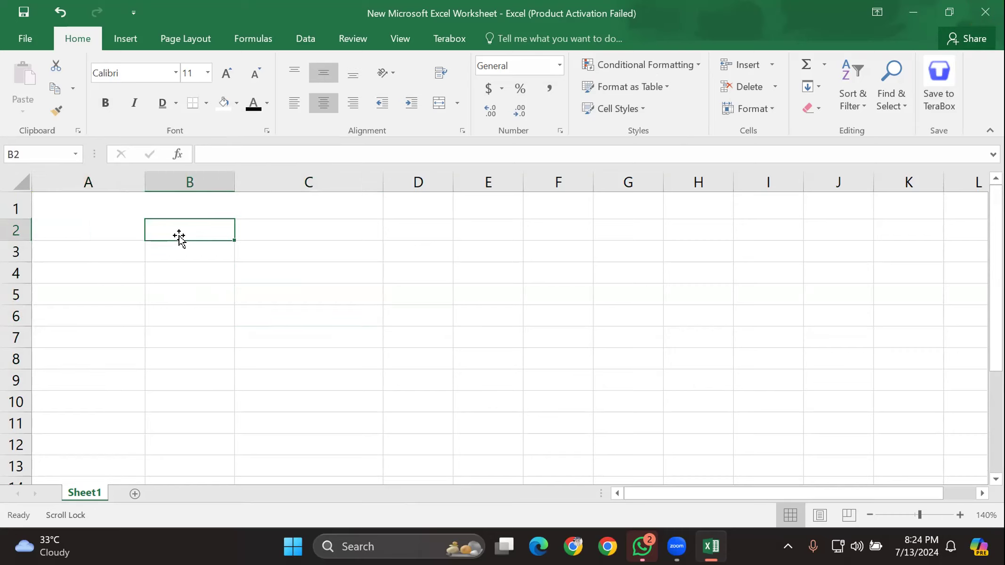
left_click(80, 228)
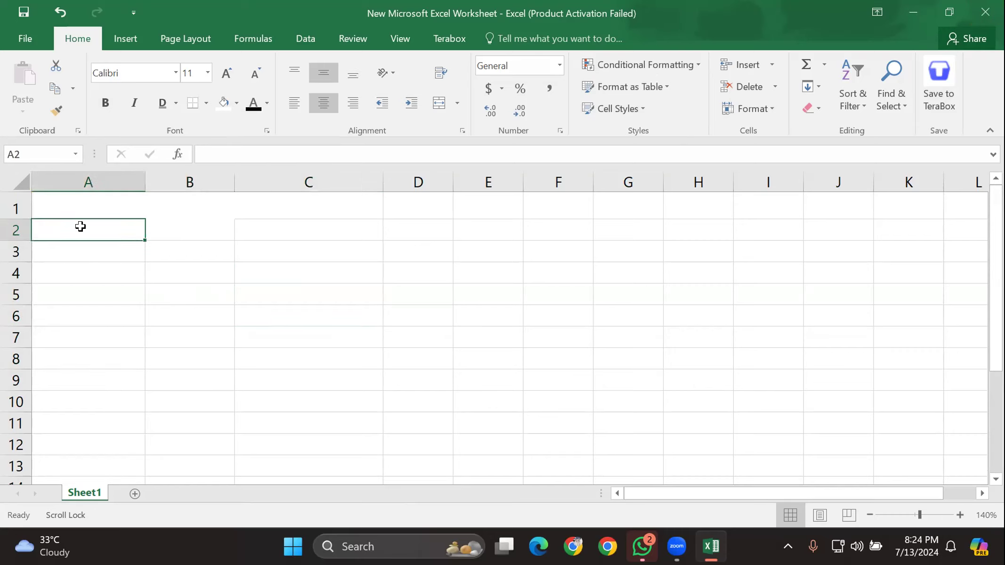
left_click(81, 274)
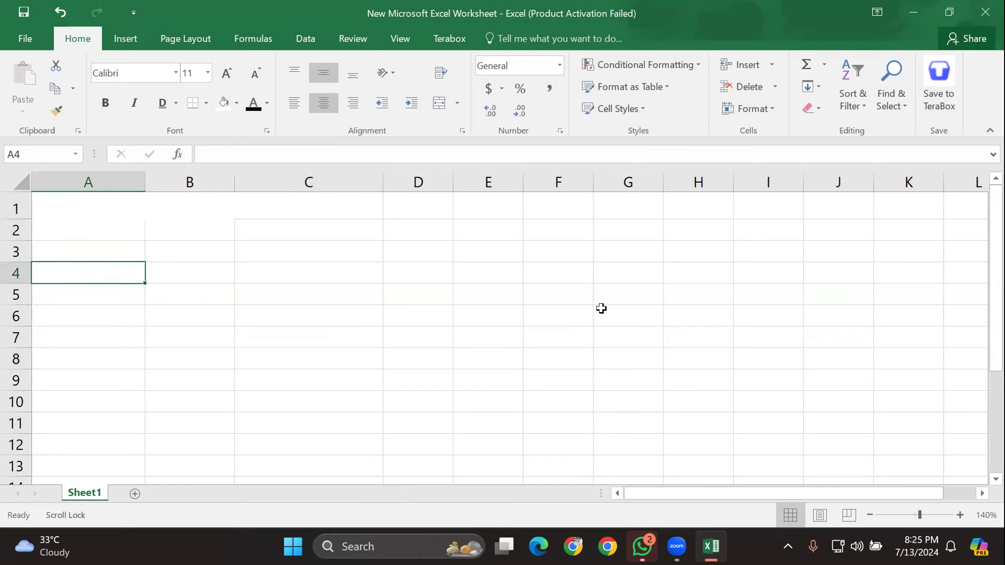
Step: Switch to Chrome, open the bookmarked Google Sheets page and look through the list of recent spreadsheets
left_click(574, 546)
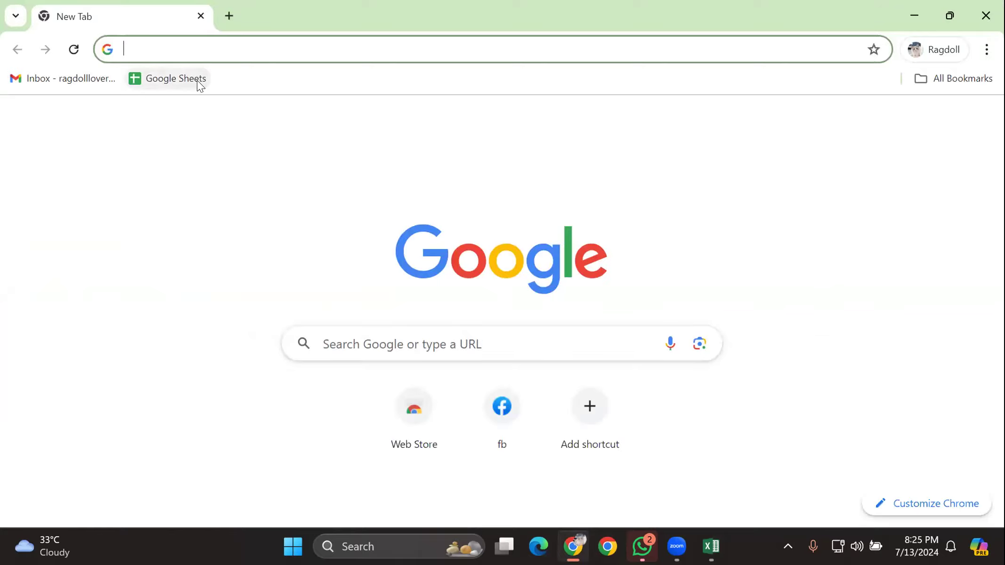
left_click(197, 80)
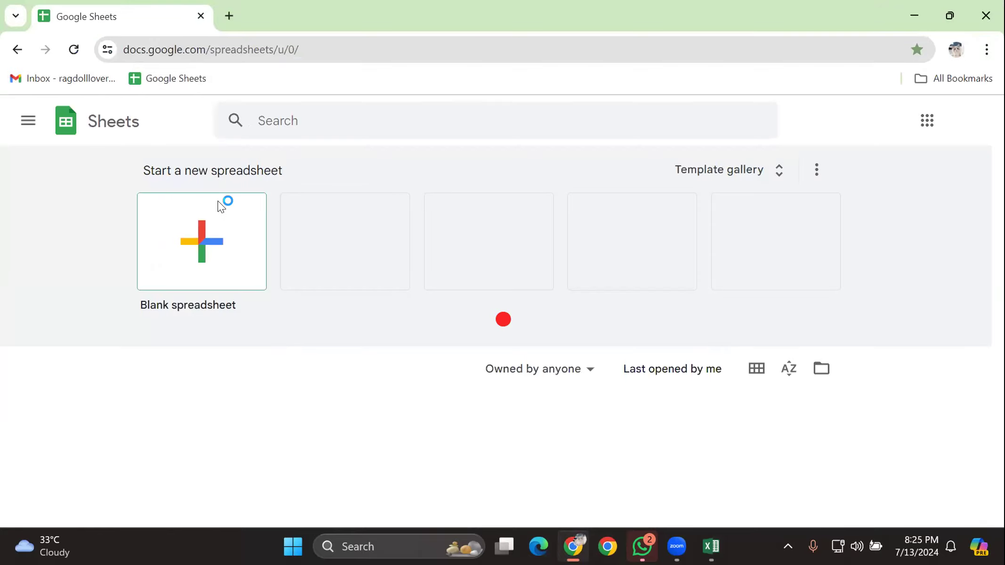
scroll(389, 344, "down", 5)
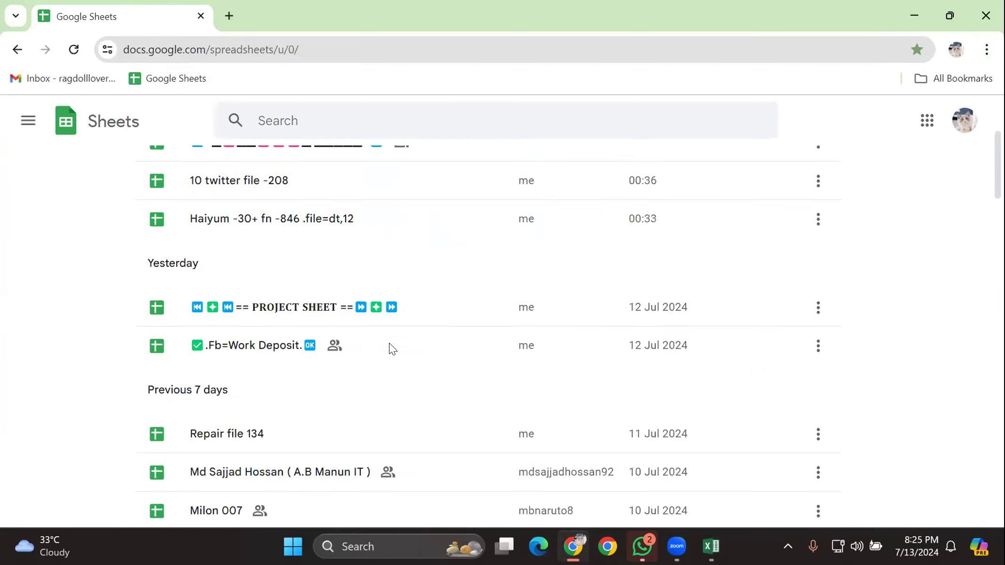
scroll(389, 349, "down", 3)
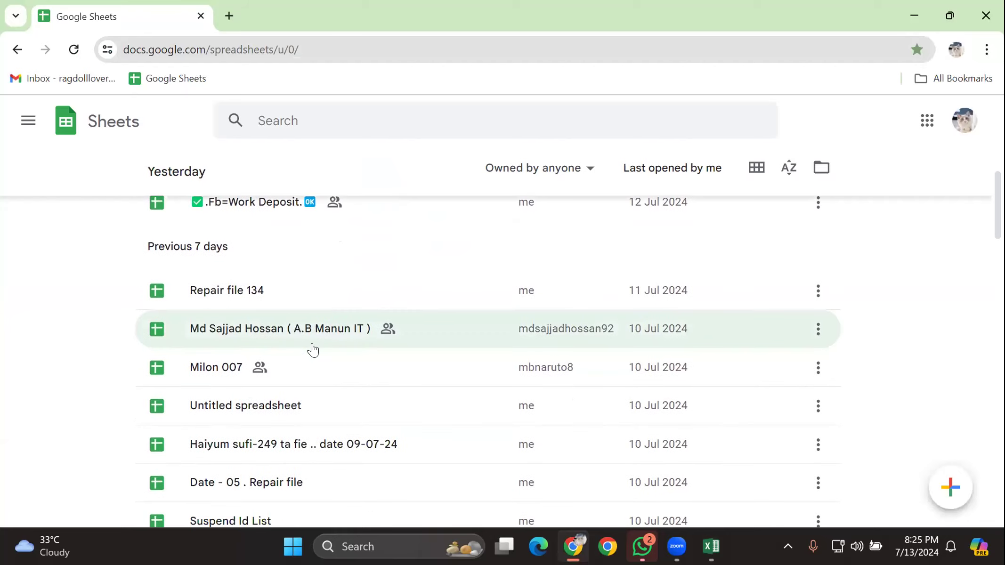
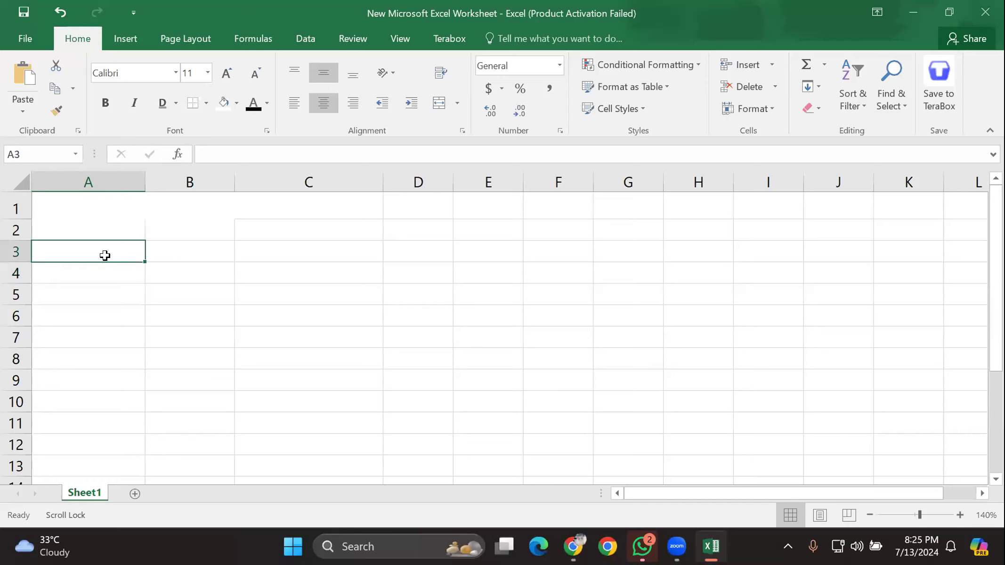
Step: Paste the copied column of long ID numbers into column A of the Excel worksheet, starting at cell A3
key("ctrl+v")
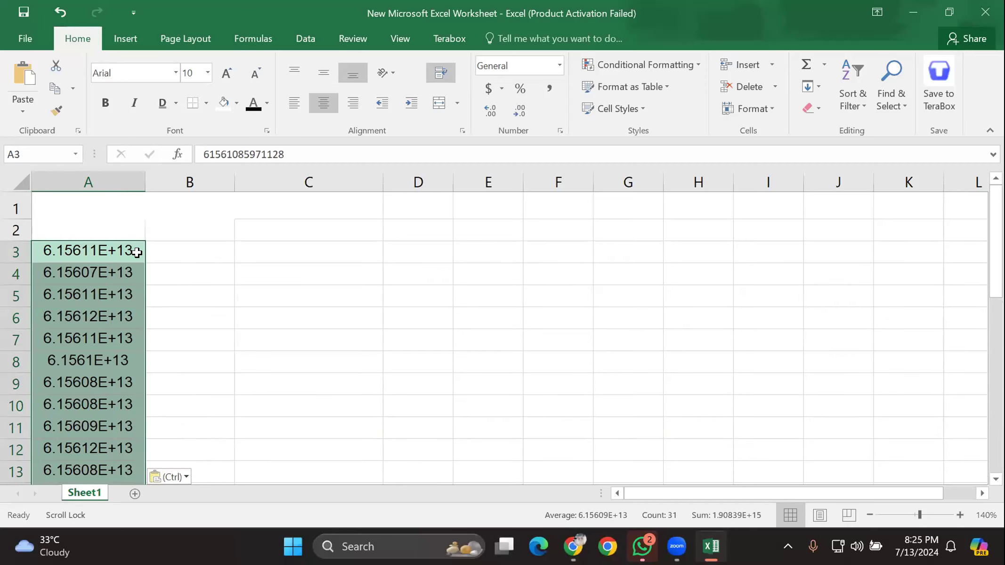
left_click(152, 251)
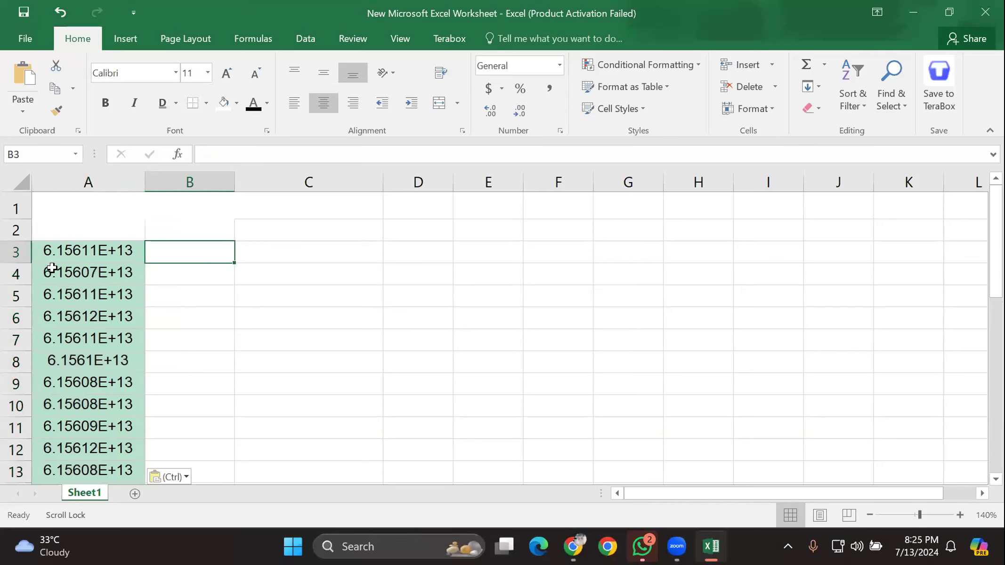
left_click(99, 209)
left_click(111, 230)
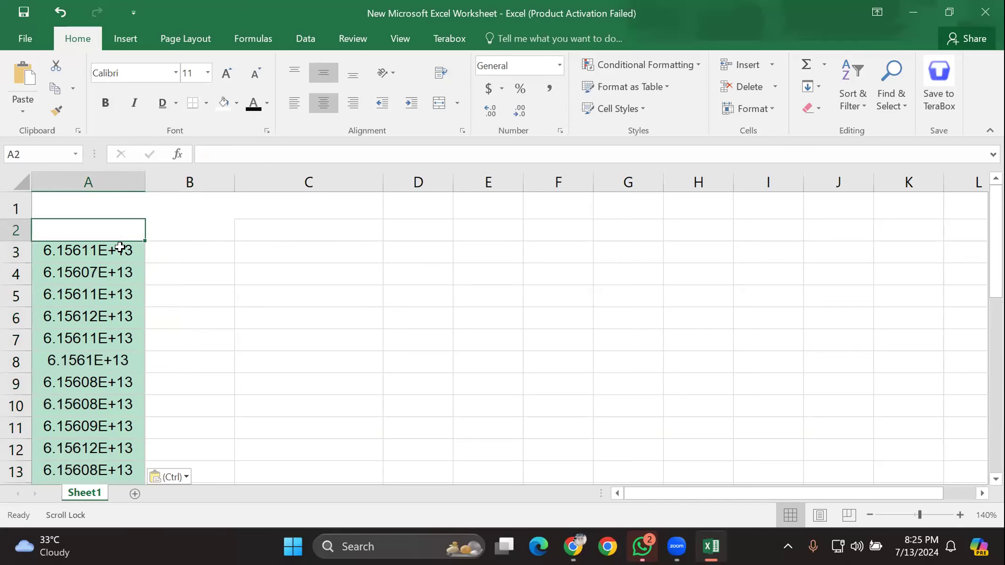
Step: Look through the pasted ID numbers in column A and check the full value stored in cell A3
scroll(141, 311, "down", 5)
scroll(144, 310, "down", 6)
scroll(143, 310, "up", 11)
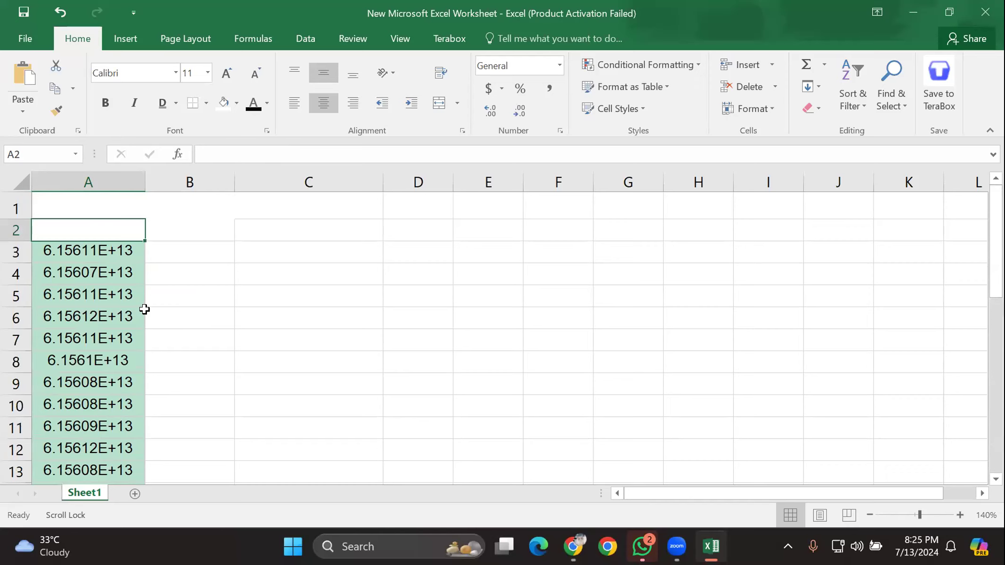
left_click(91, 255)
left_click(287, 151)
left_click_drag(287, 155, 316, 156)
left_click(213, 309)
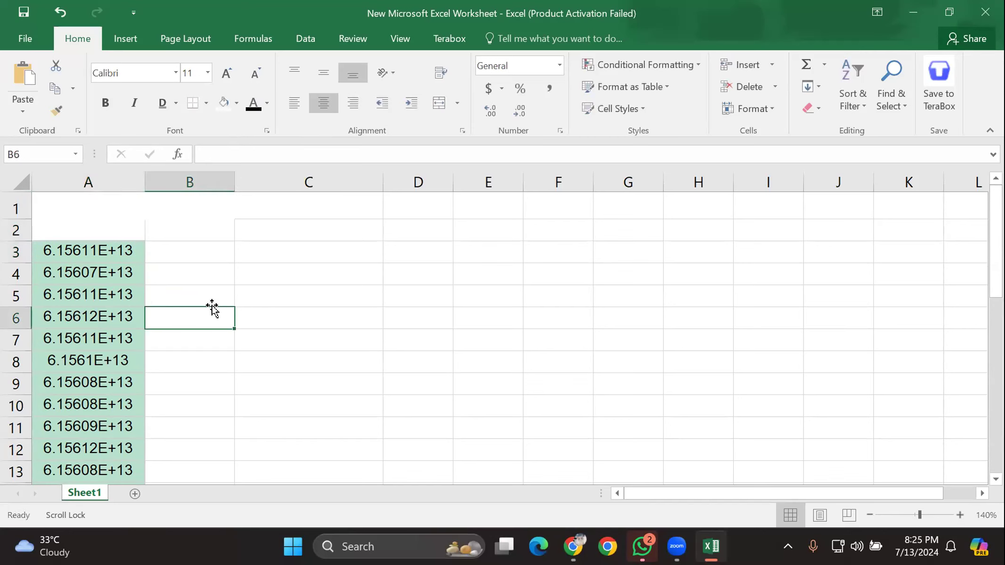
scroll(151, 291, "down", 3)
scroll(149, 293, "down", 2)
scroll(148, 292, "up", 4)
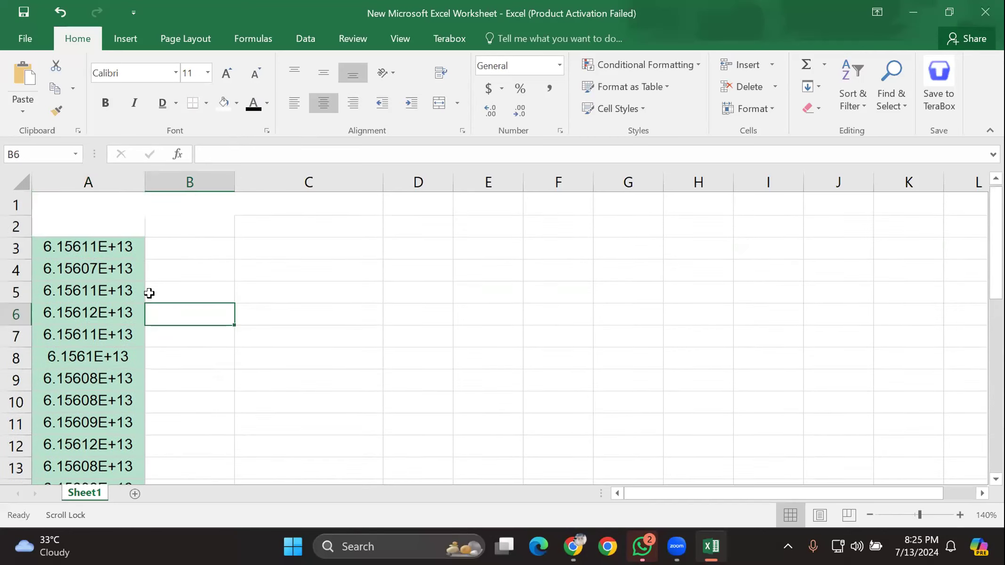
Step: Compare the full ID number in cell A3 with its source value in Google Sheets, then return to Excel
left_click(104, 250)
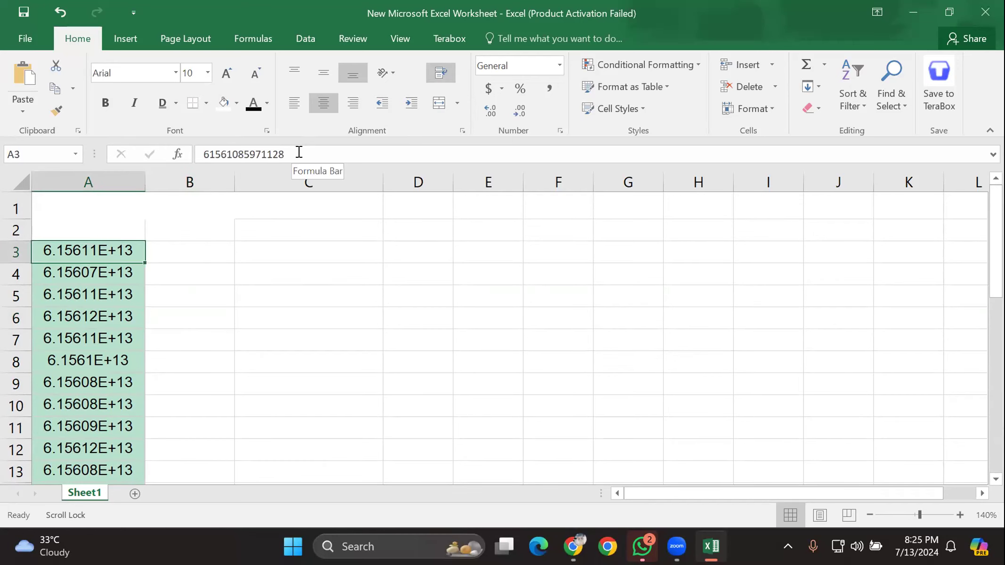
left_click(280, 154)
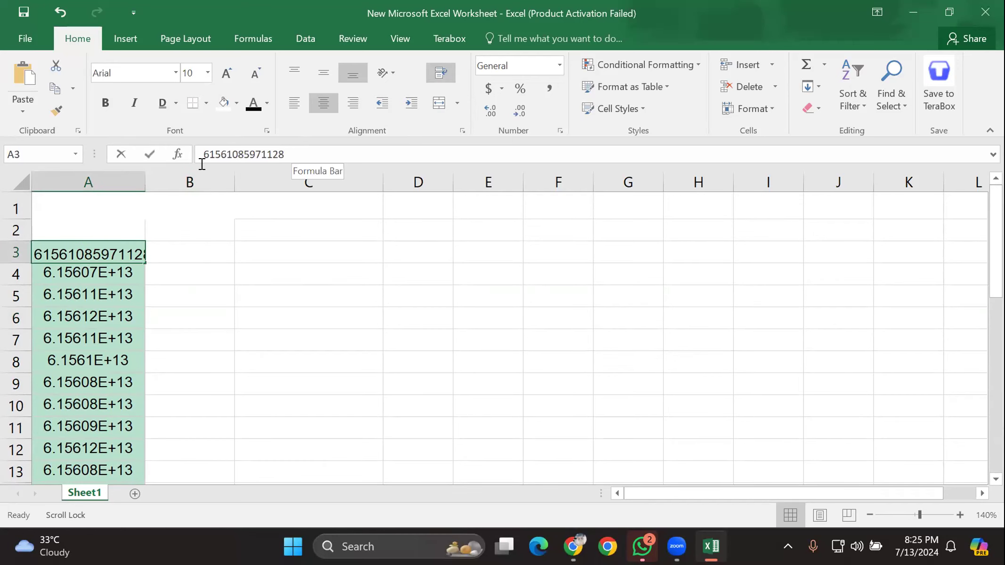
left_click(100, 263)
left_click(130, 233)
left_click(123, 249)
left_click_drag(291, 154, 259, 154)
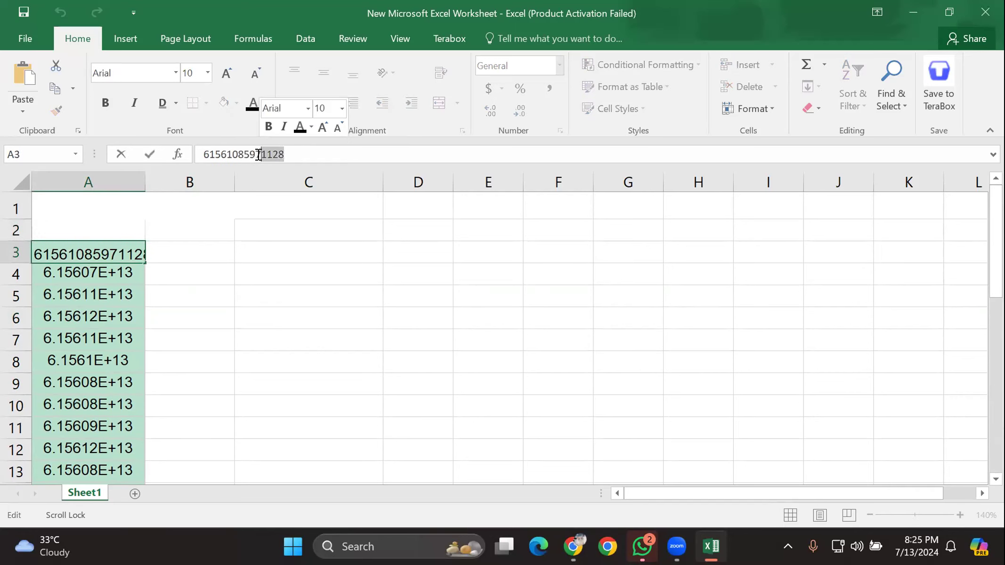
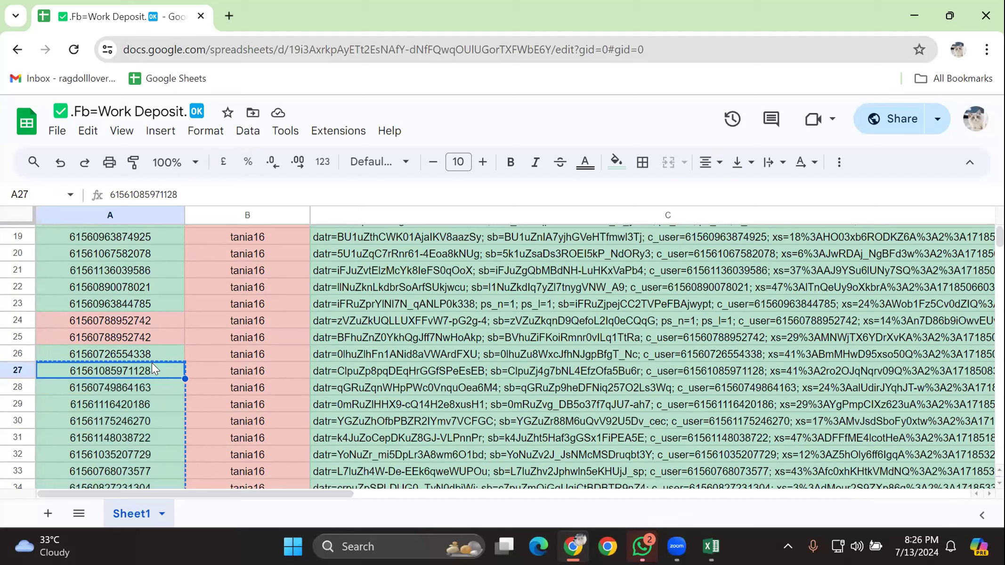
key("alt+Tab")
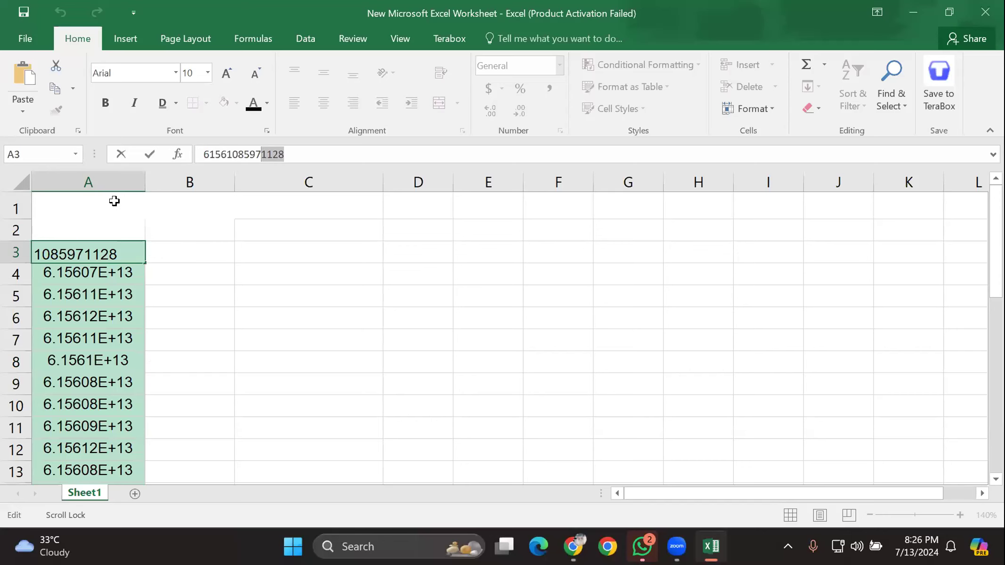
Step: Try to format column A as Number with 0 decimal places and the parenthesized (1234) negative style
left_click(86, 182)
right_click(84, 182)
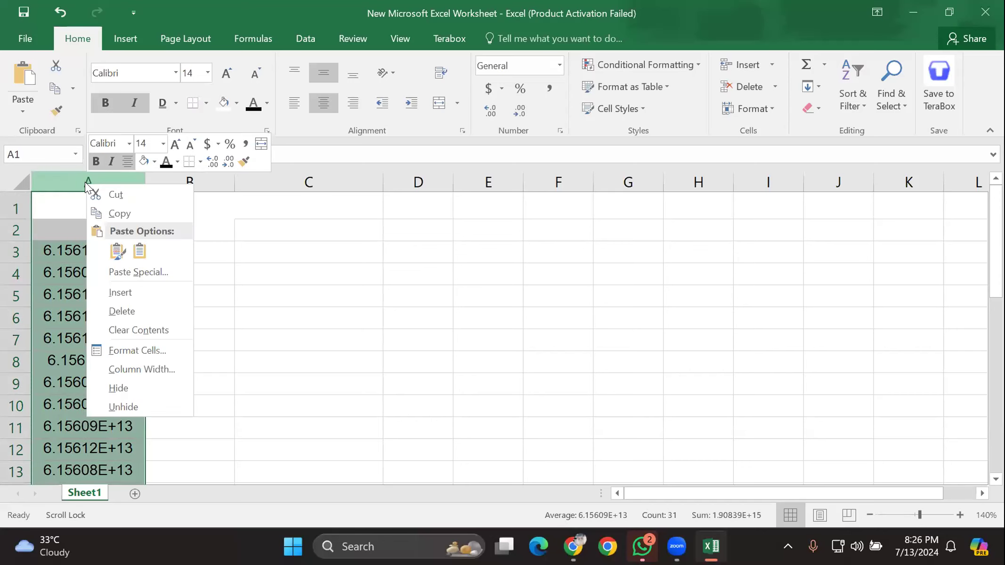
left_click(140, 350)
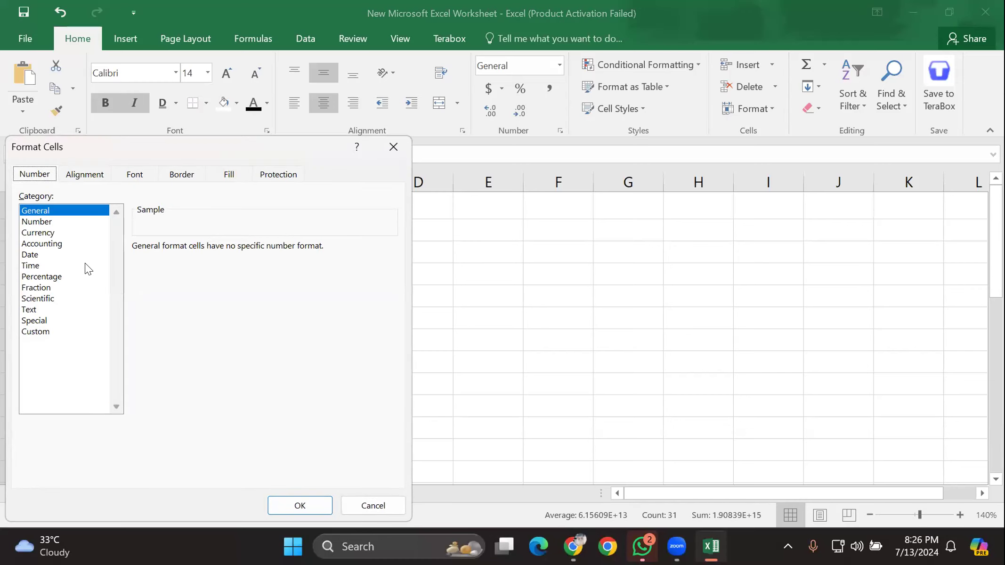
left_click(59, 219)
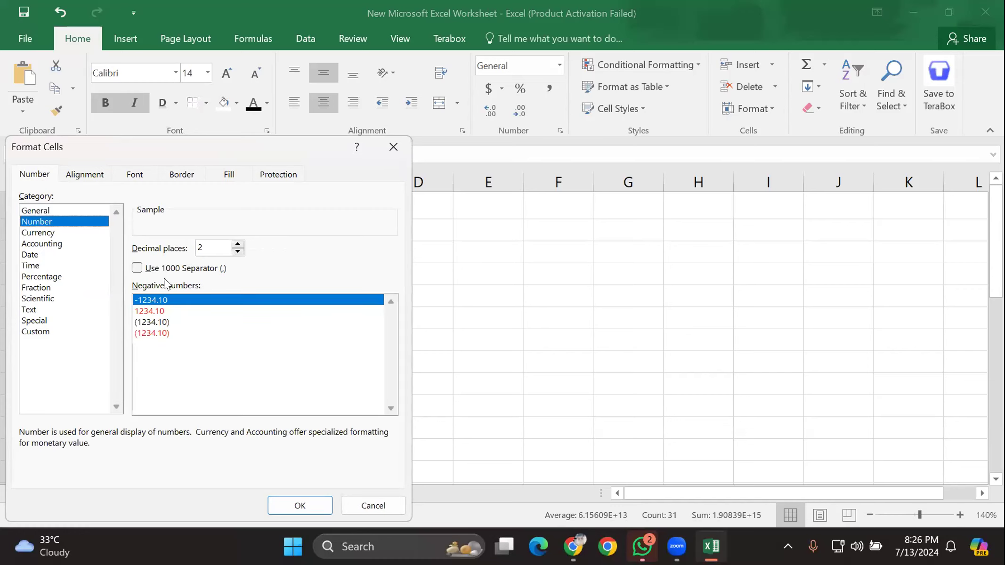
left_click(158, 322)
left_click(204, 248)
key("BackSpace")
type("0")
key("Return")
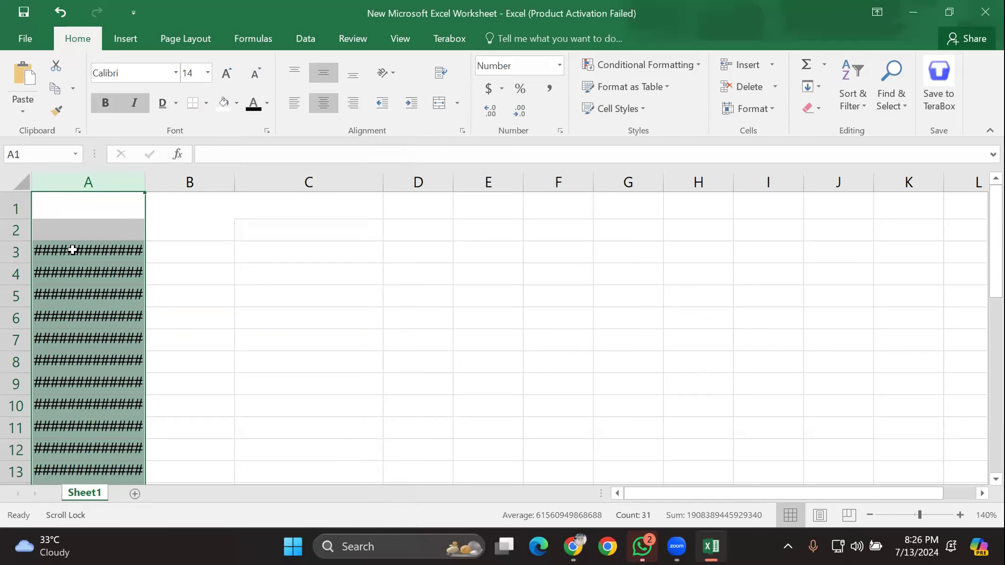
left_click(61, 14)
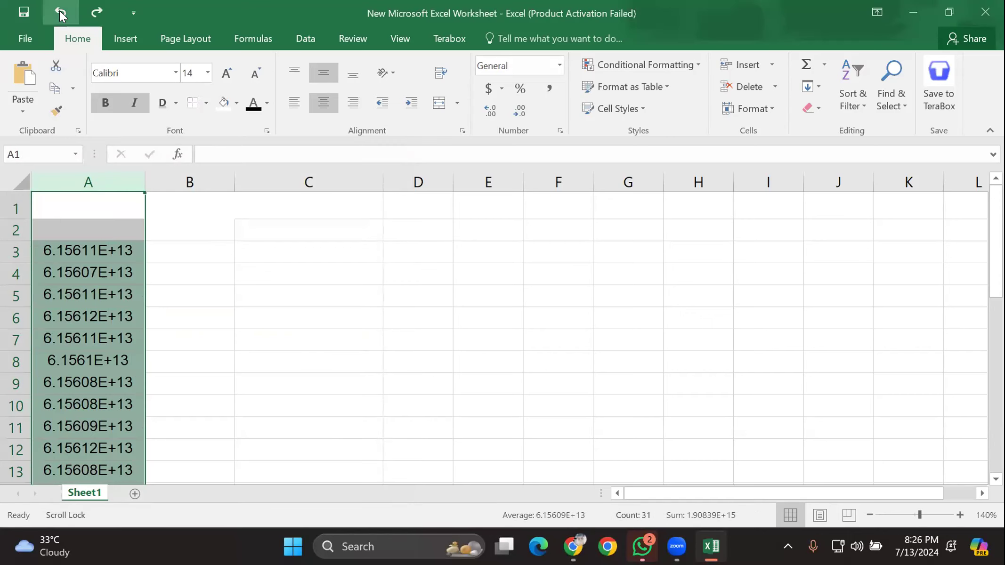
right_click(119, 227)
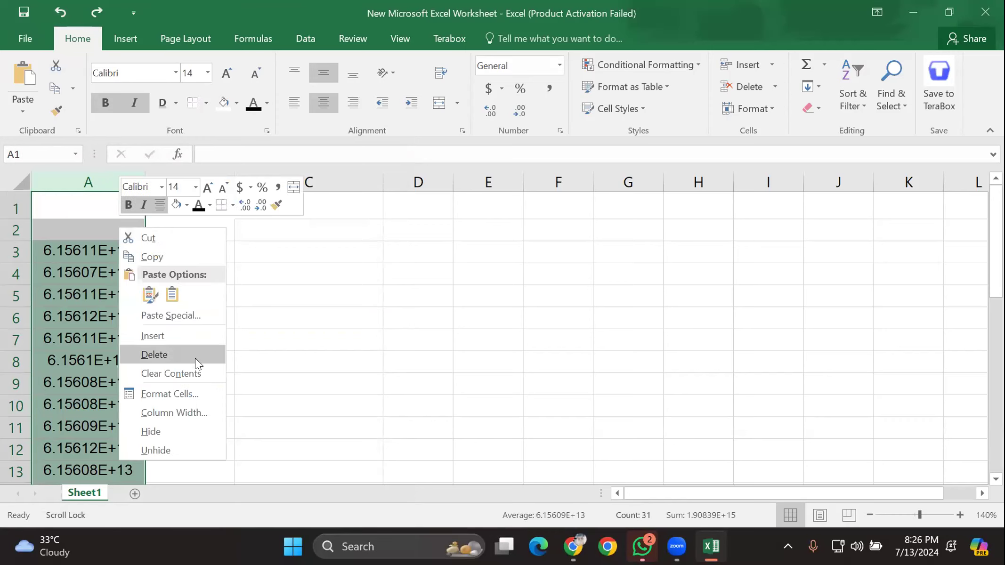
left_click(165, 309)
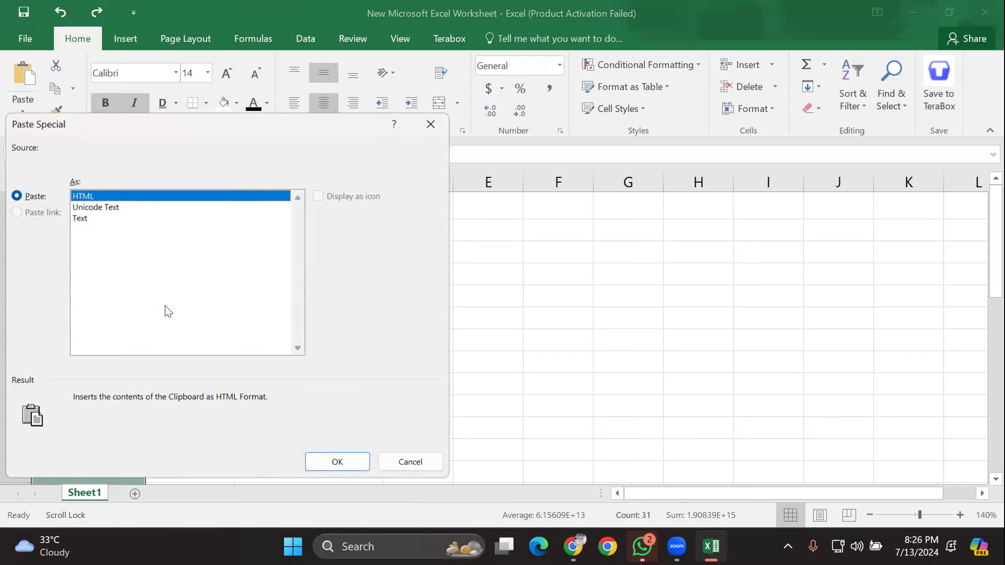
left_click(428, 121)
Step: Try the Number format on column A again, clearing the decimal places and picking the (1234) negative style
right_click(109, 235)
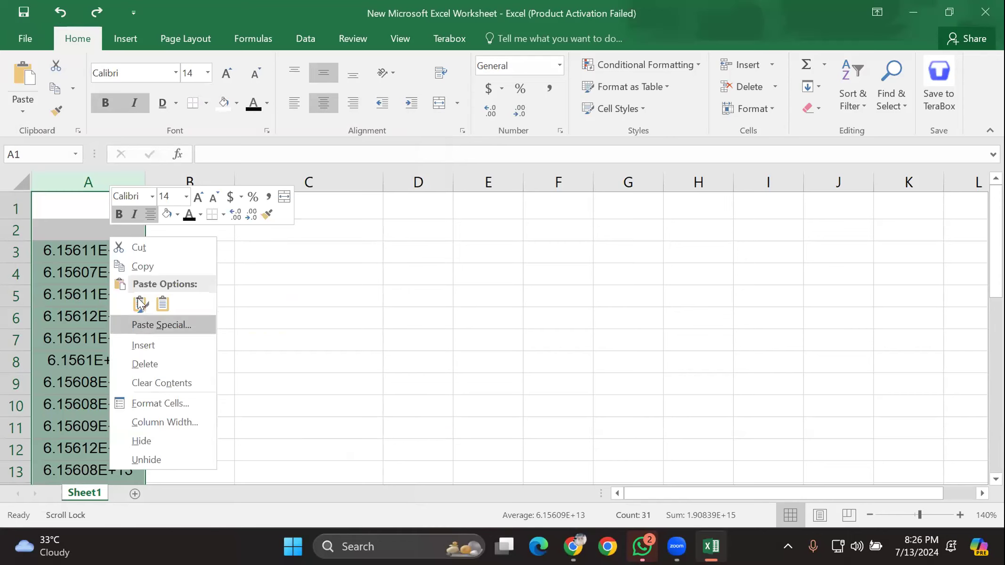
left_click(174, 403)
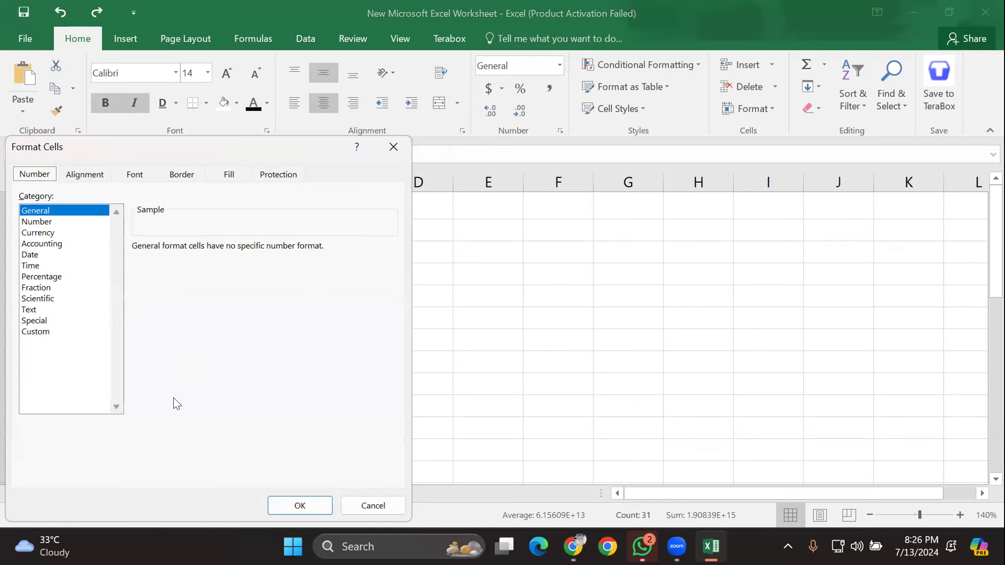
left_click(41, 223)
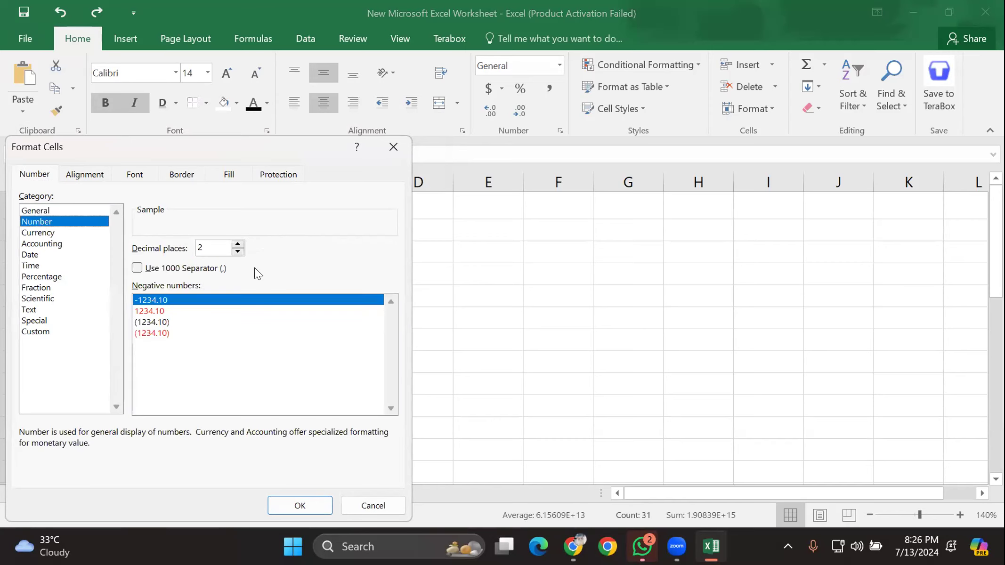
left_click(214, 249)
key("BackSpace")
left_click(167, 320)
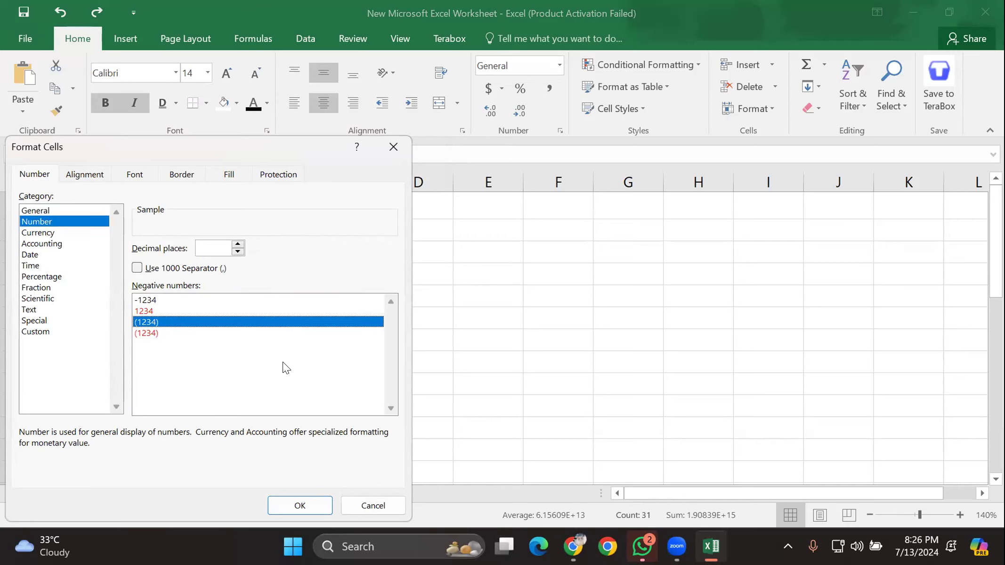
left_click(207, 246)
key("Return")
scroll(118, 352, "down", 4)
scroll(119, 341, "up", 4)
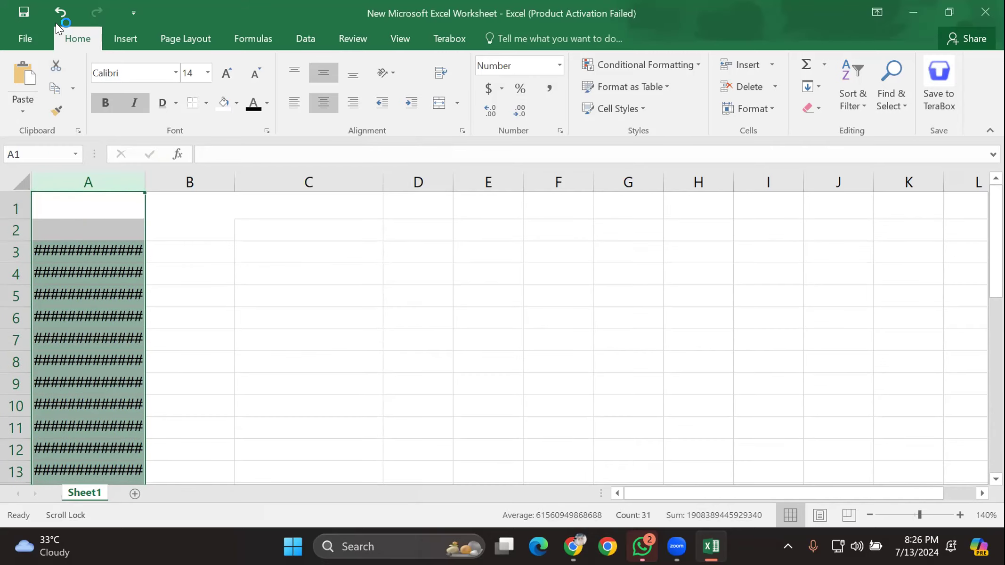
left_click(54, 18)
left_click(53, 17)
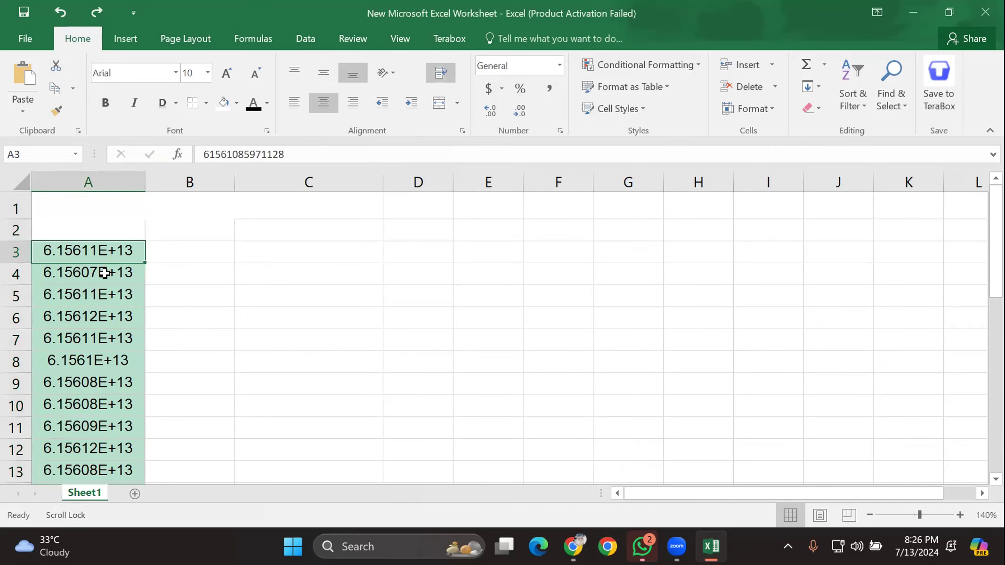
Step: Delete the empty rows 1 and 2 above the pasted ID numbers
left_click(36, 194)
left_click(18, 209)
left_click_drag(18, 209, 20, 225)
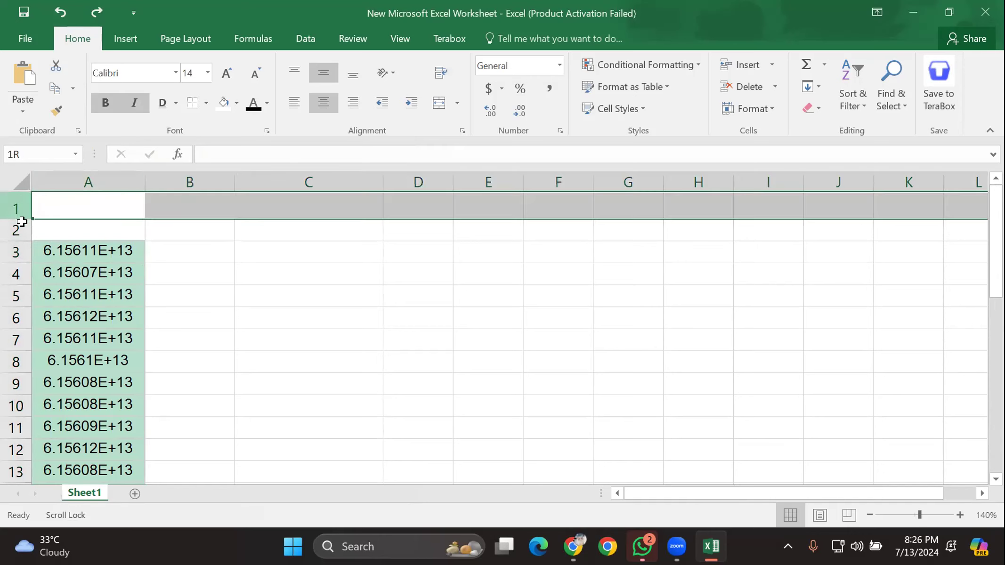
right_click(21, 225)
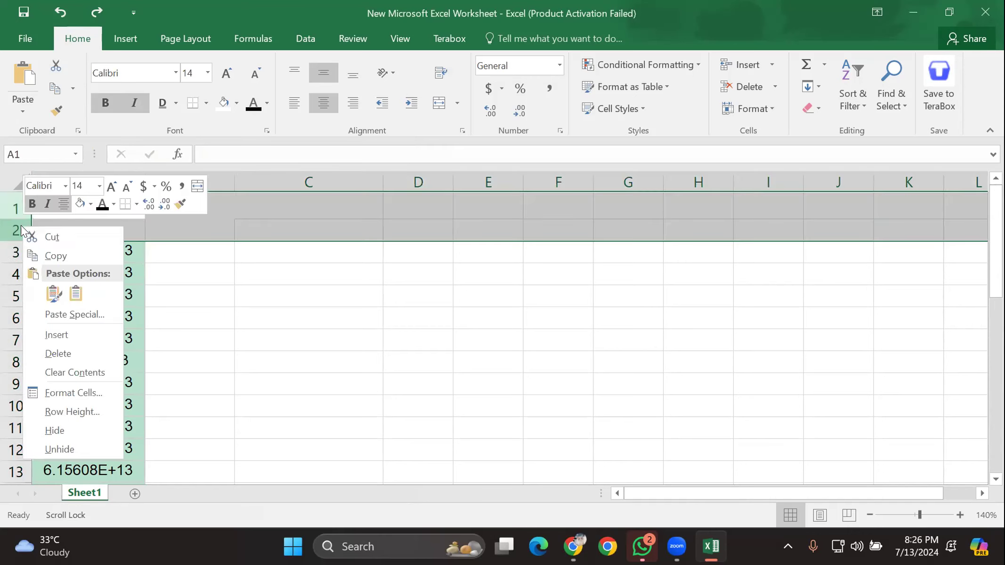
left_click(71, 352)
left_click(209, 297)
Step: Format column A as Currency with 0 decimal places, the $ symbol and the ($1,234) negative style
left_click(94, 183)
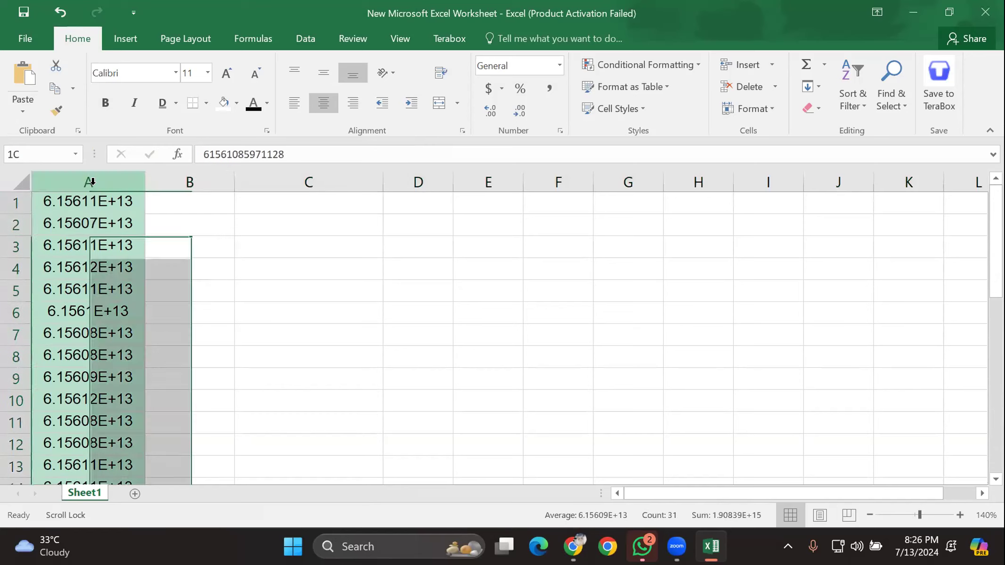
right_click(82, 179)
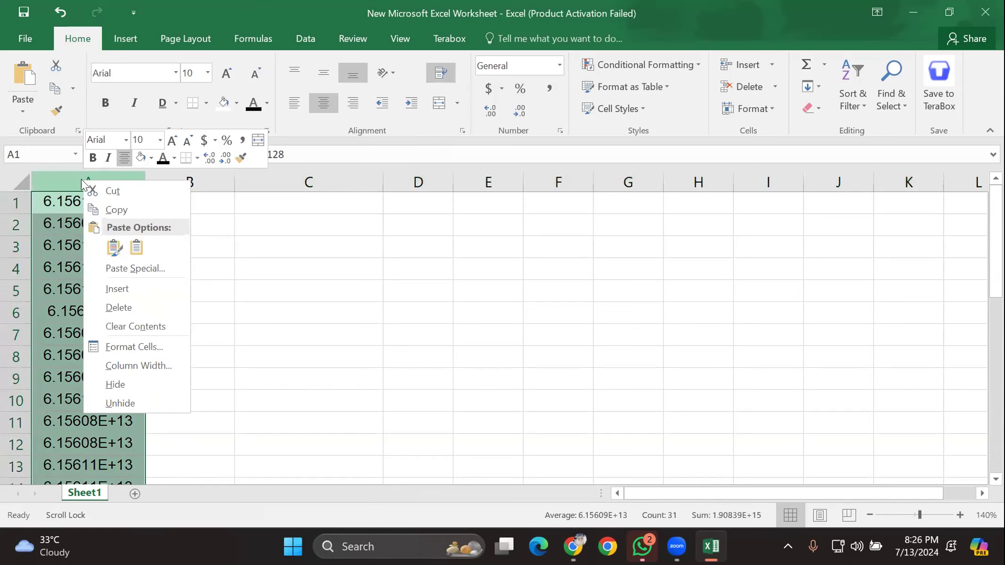
left_click(147, 347)
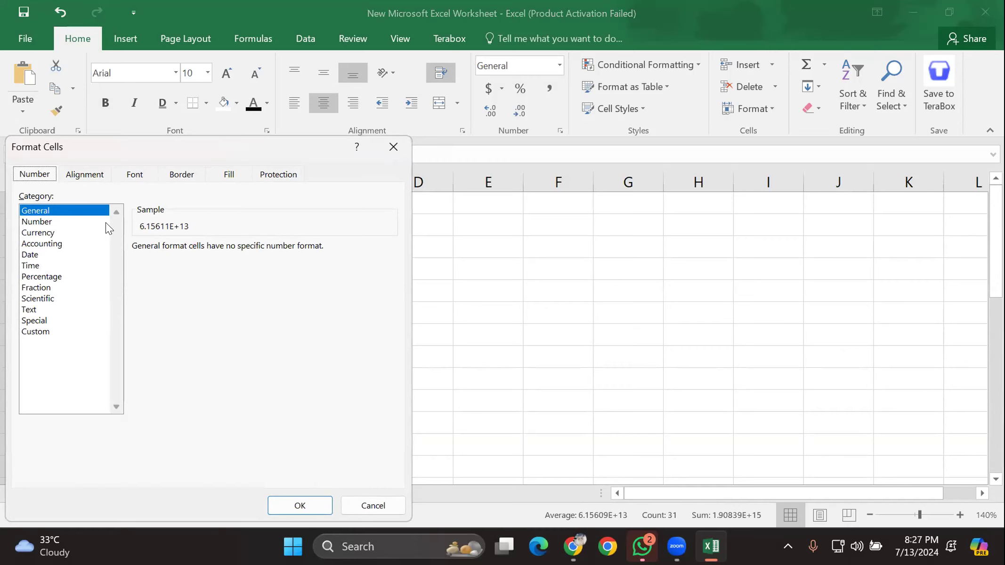
left_click(52, 232)
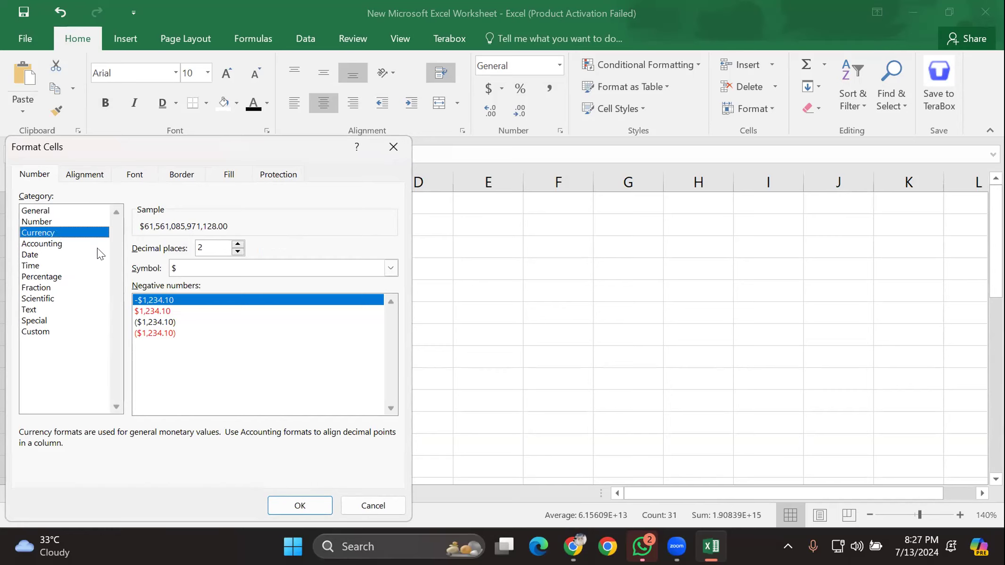
double_click(204, 246)
type("0")
left_click(160, 323)
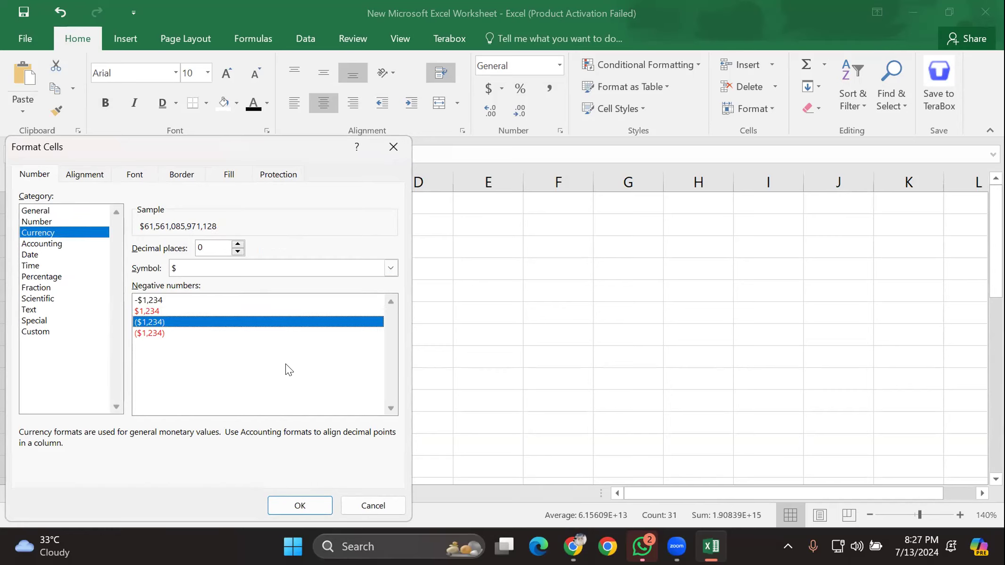
key("Return")
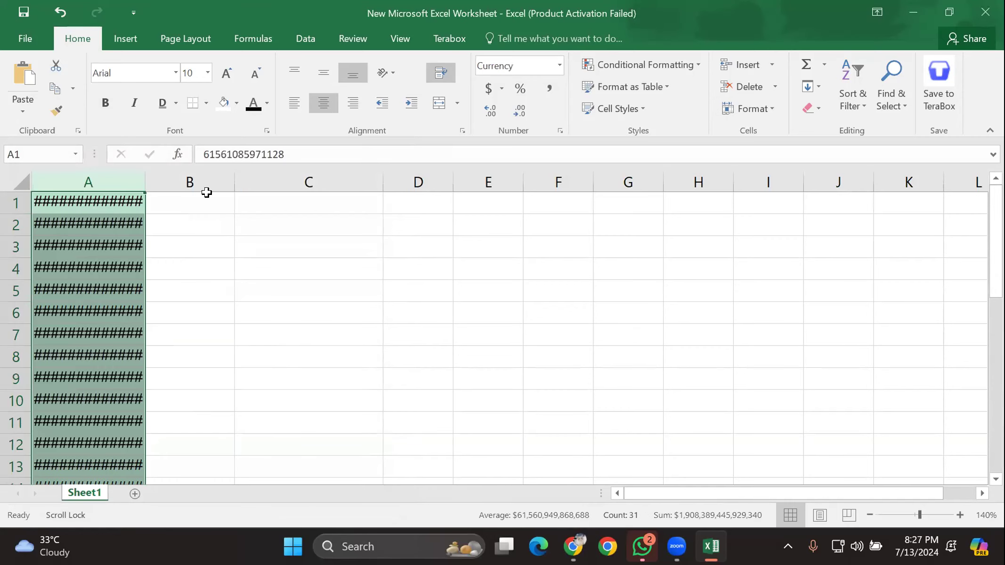
Step: Delete the ID number from cell A1
left_click(293, 158)
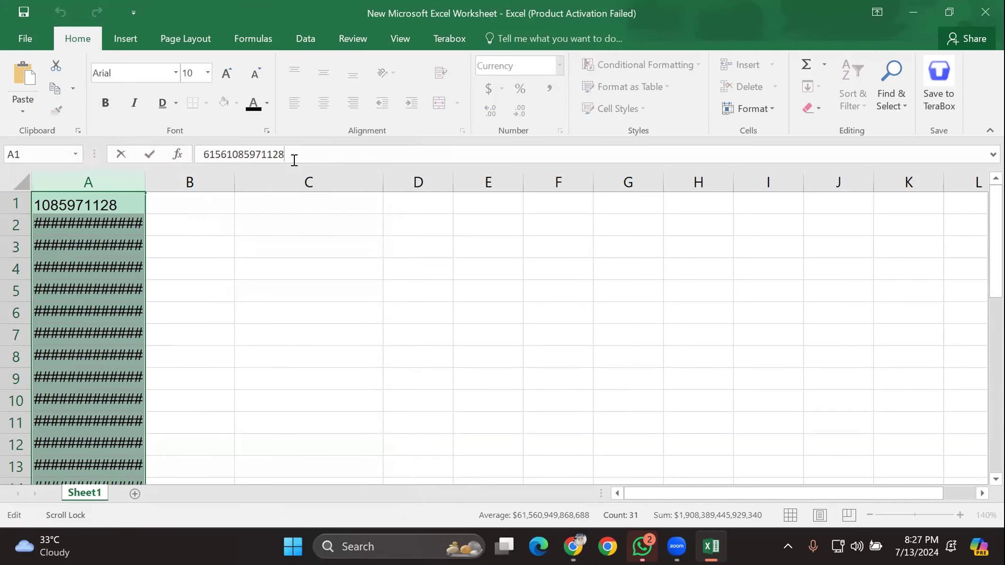
key("BackSpace")
key("BackSpace")
key("BackSpace")
key("BackSpace")
key("BackSpace")
key("BackSpace")
key("BackSpace")
key("BackSpace")
key("BackSpace")
key("BackSpace")
key("BackSpace")
key("BackSpace")
key("BackSpace")
key("BackSpace")
left_click(96, 178)
key("BackSpace")
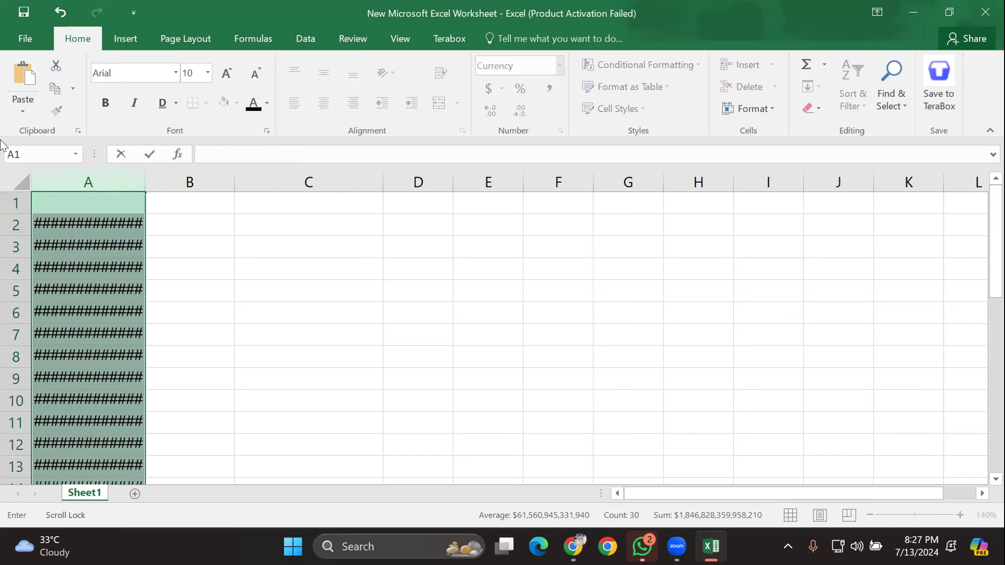
Step: Delete all cells of the worksheet and widen the emptied column A to more than double its width
right_click(25, 176)
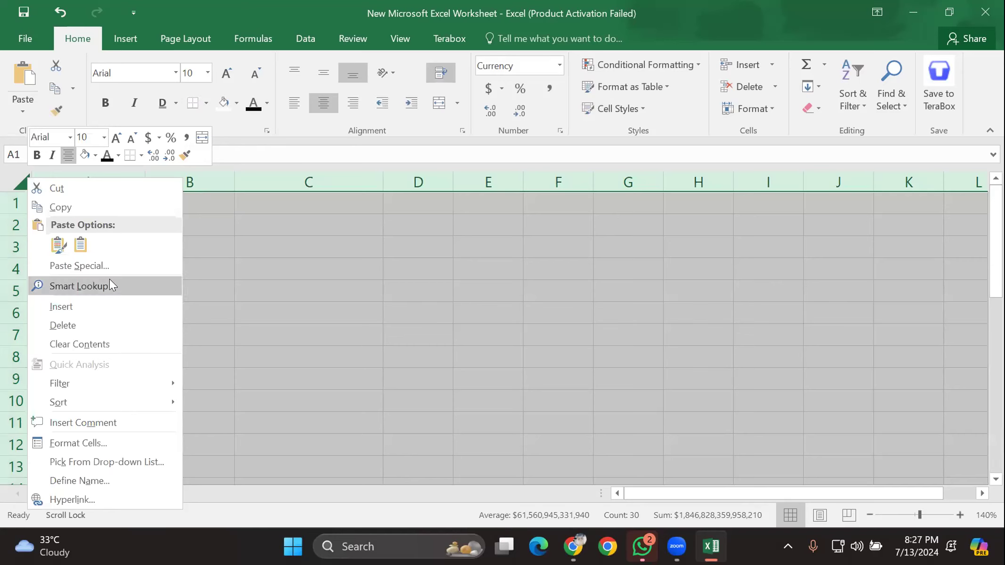
left_click(113, 323)
left_click(172, 286)
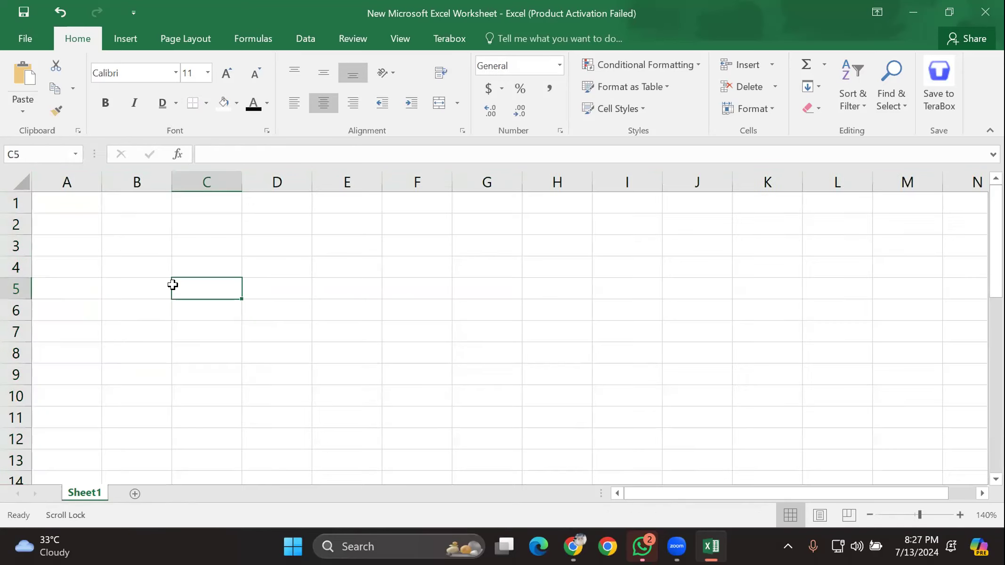
left_click_drag(98, 179, 211, 182)
left_click(87, 216)
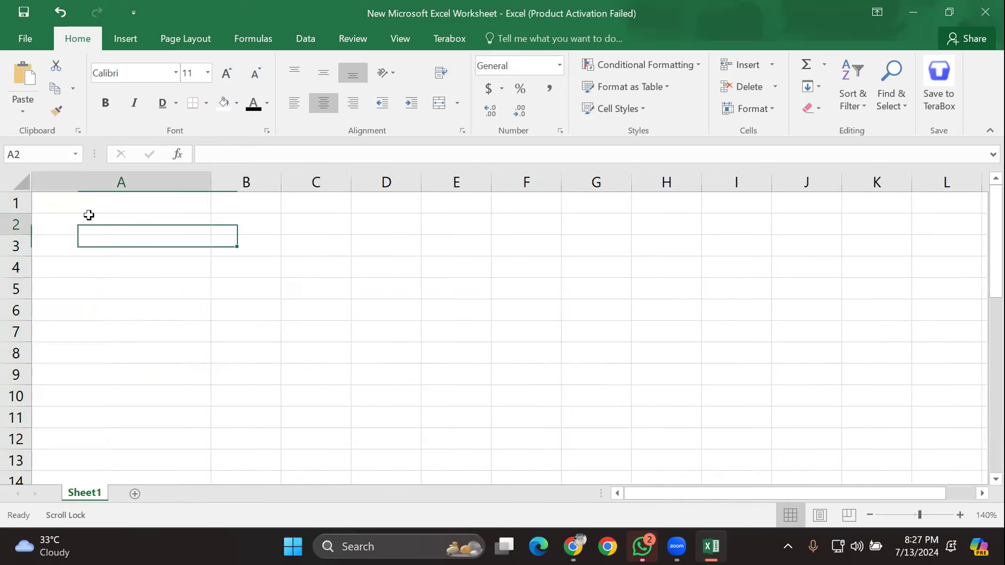
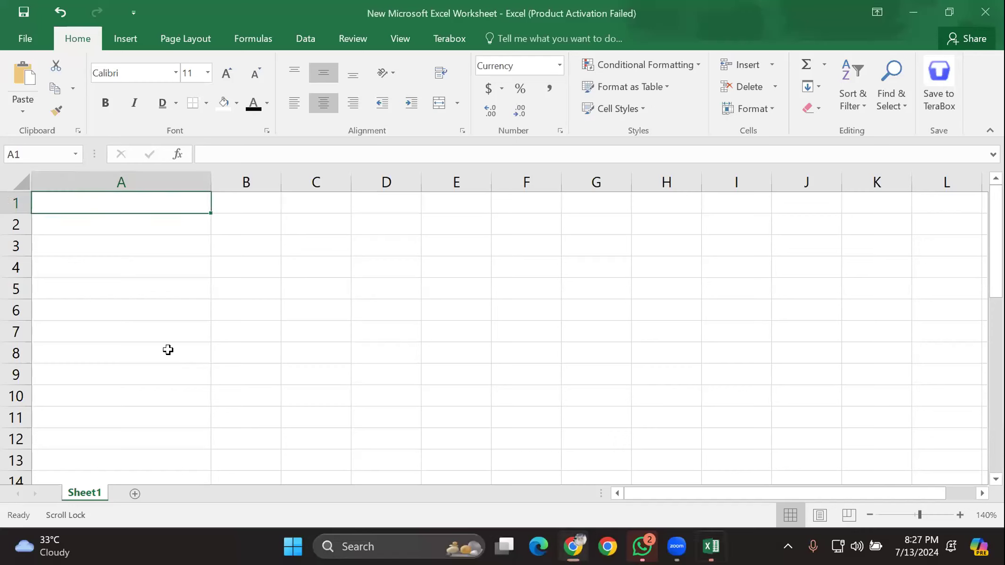
Step: Paste the copied ID numbers as in-cell text into cell A1
double_click(162, 209)
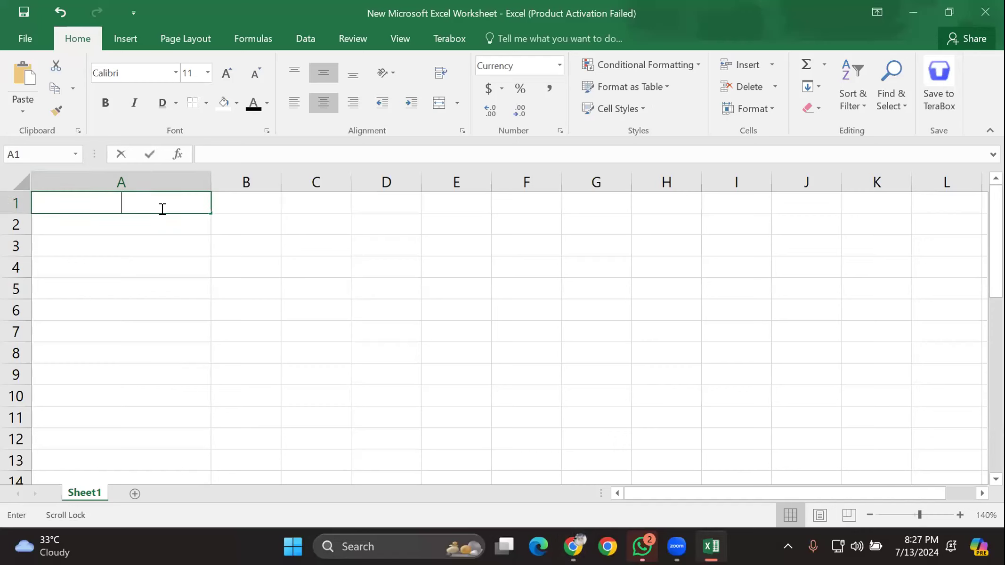
key("ctrl+v")
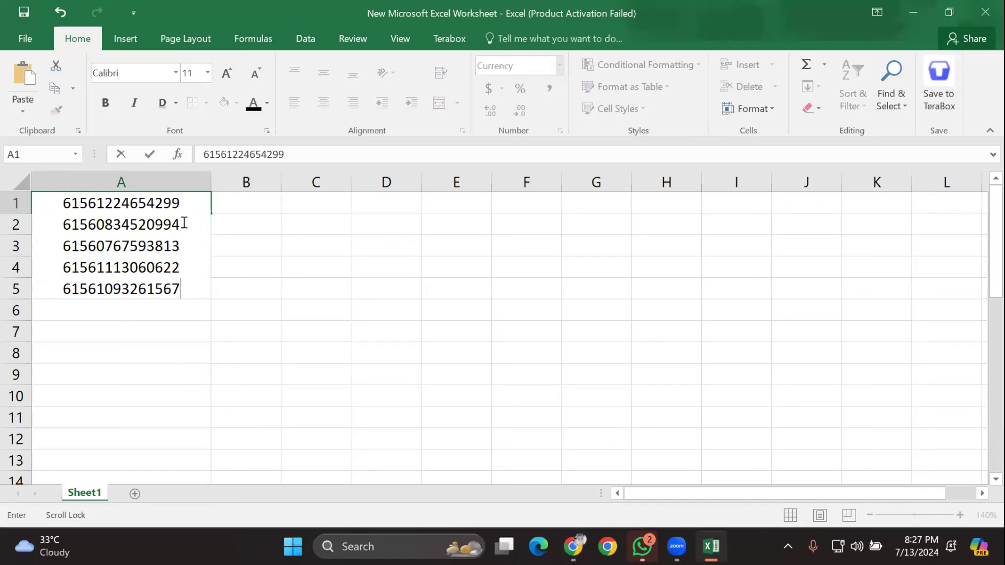
left_click(157, 356)
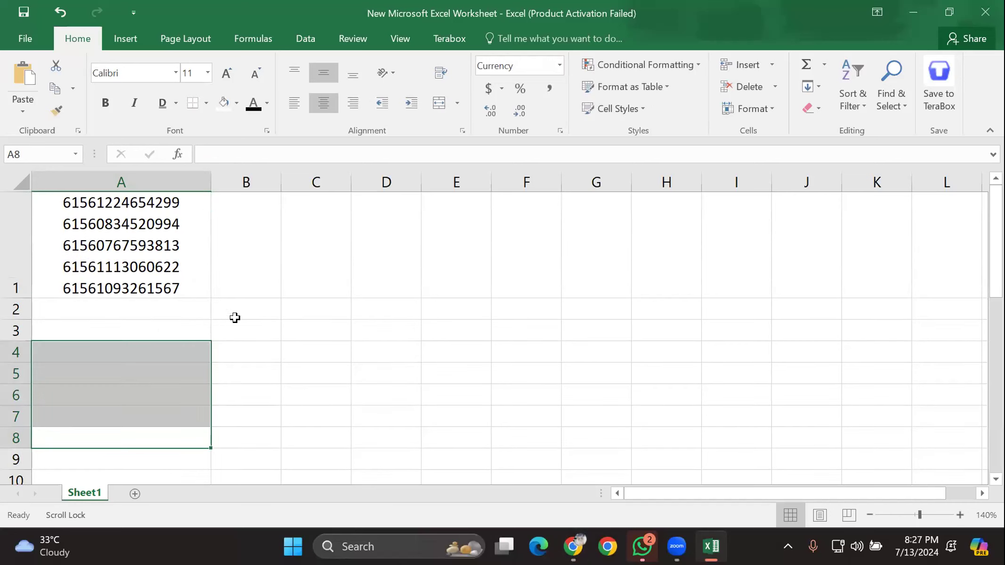
left_click_drag(234, 325, 216, 346)
Step: Paste the copied ID numbers as separate cells starting at A2, with their source formatting
left_click(160, 308)
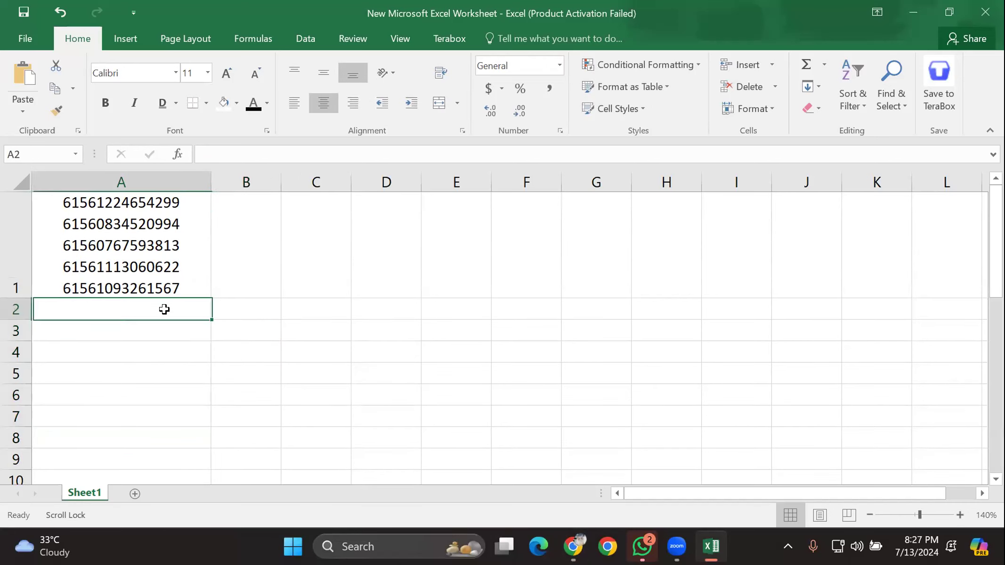
key("ctrl+v")
scroll(164, 309, "down", 1)
scroll(165, 311, "down", 2)
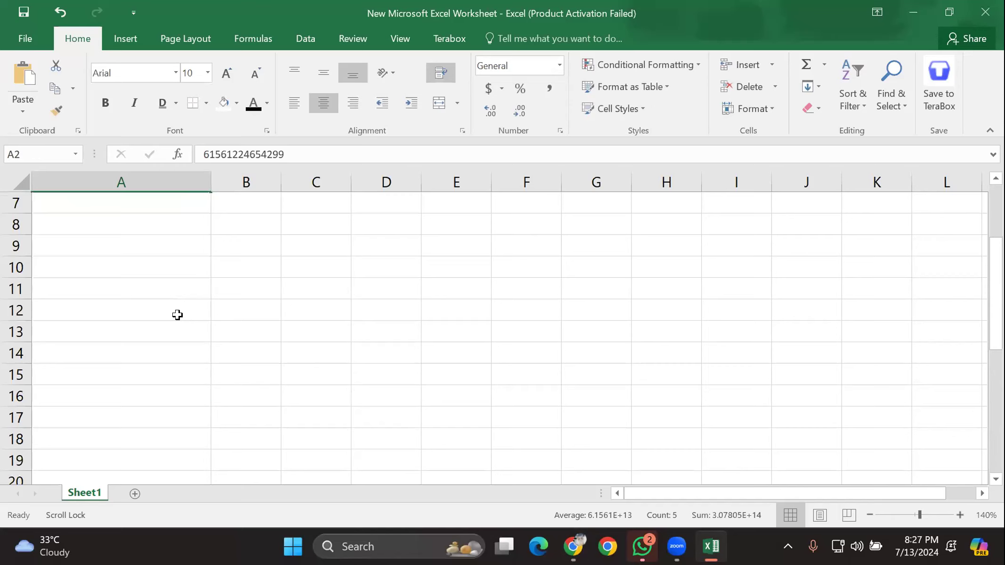
scroll(177, 314, "up", 2)
Step: Clear the pasted ID numbers from cells A1 through A6
left_click(159, 241, "shift")
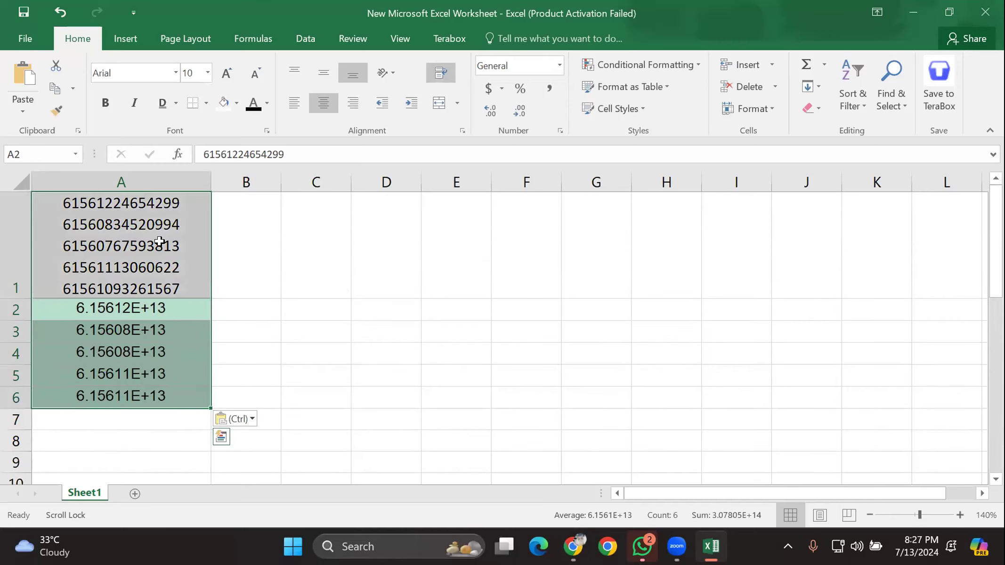
key("Delete")
left_click(256, 250)
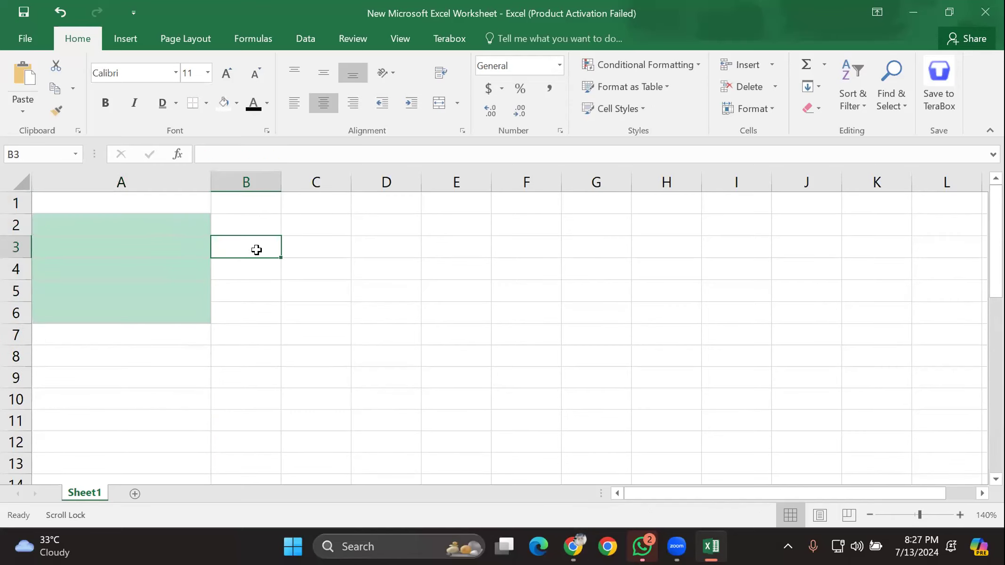
Step: Enter 123 in cell A7 and 12 in cell A8
left_click(159, 340)
type("123")
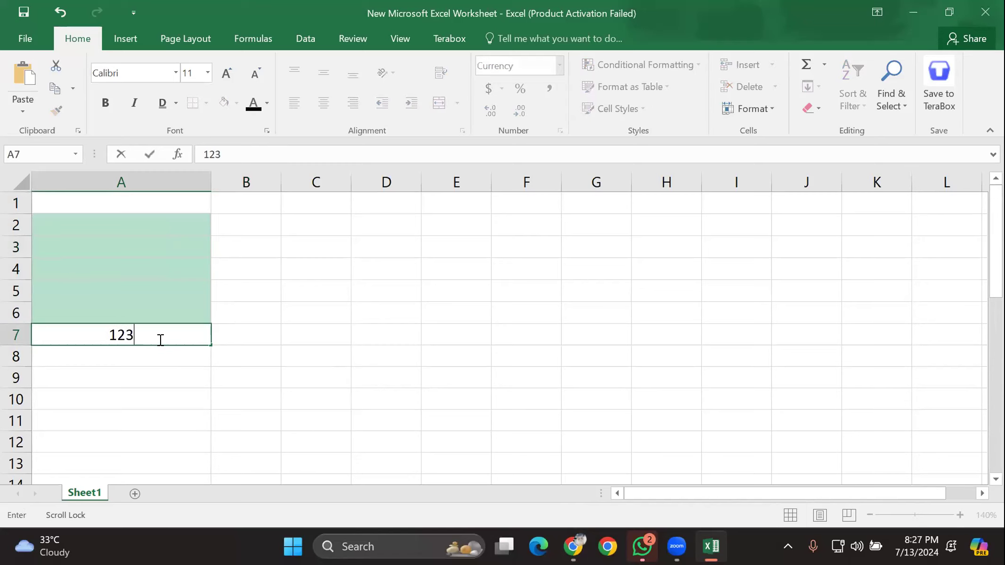
key("Return")
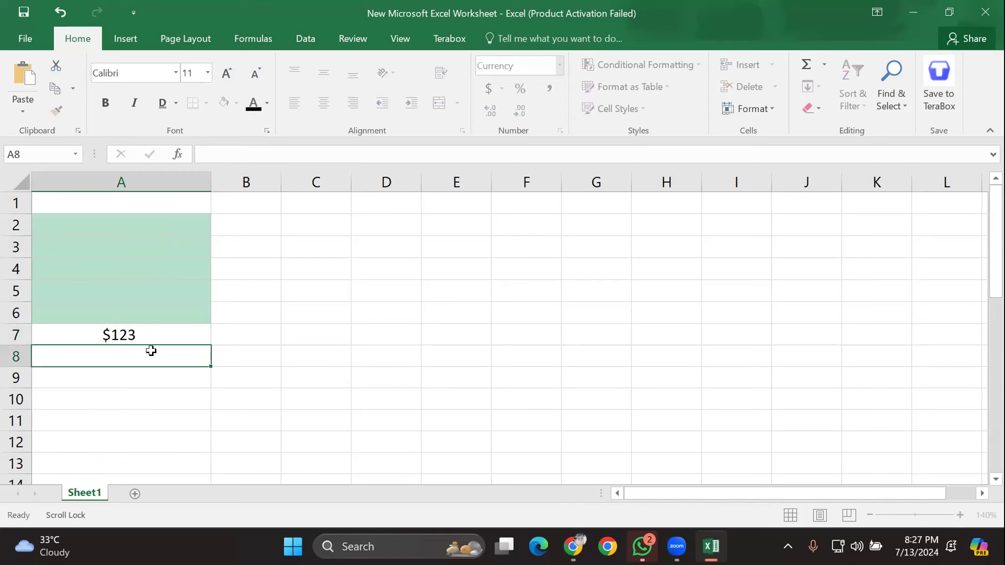
type("12")
Step: Select the whole worksheet and delete all of its cells
left_click(14, 182)
right_click(14, 183)
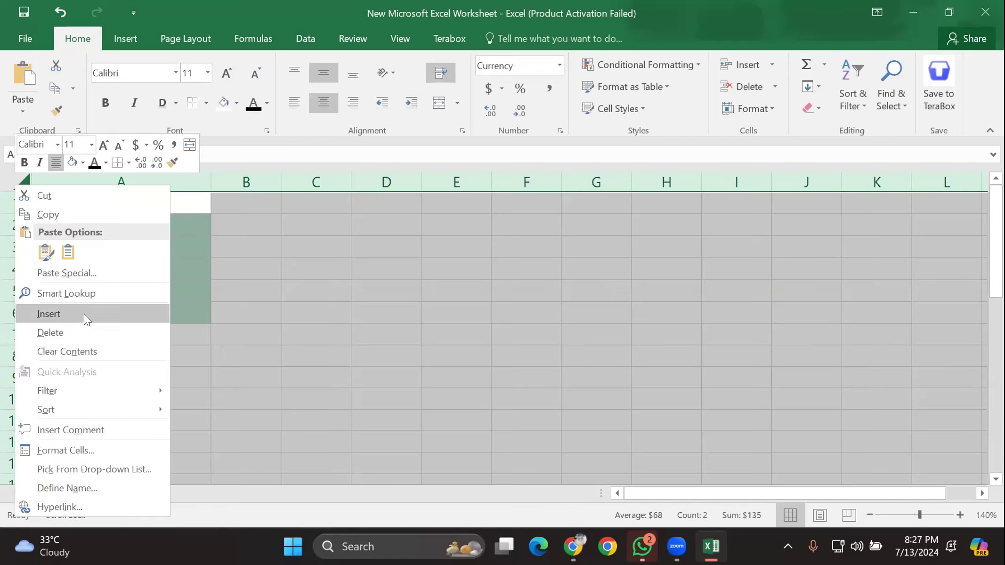
left_click(79, 327)
left_click(129, 272)
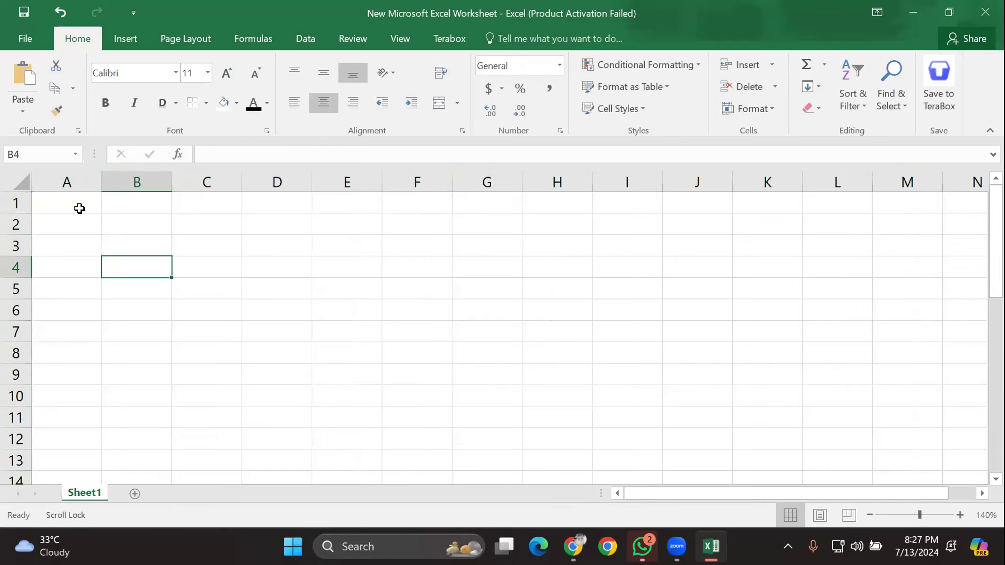
Step: Enter 1234 in cells A1 and A2
left_click(74, 203)
type("1,23")
type("4")
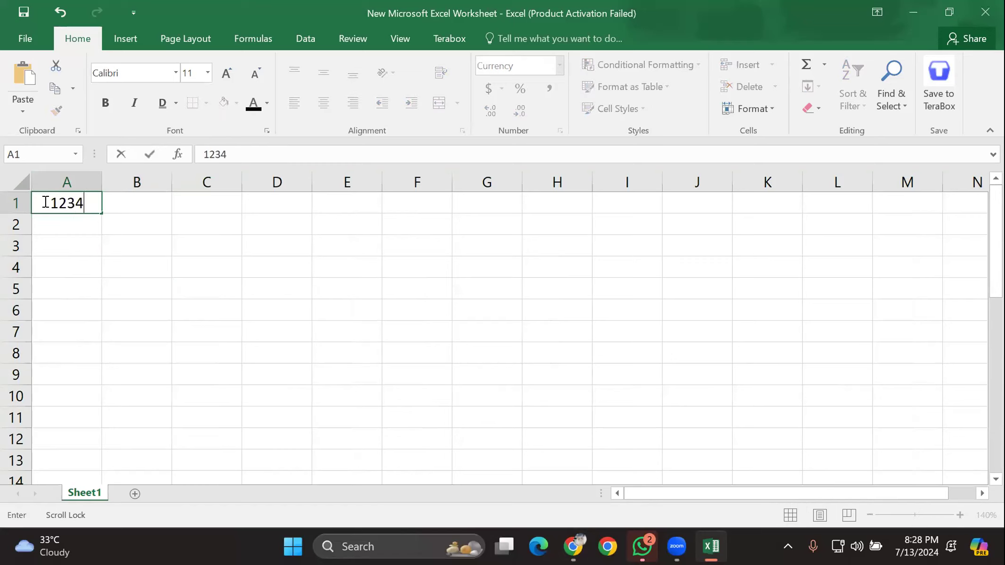
left_click(79, 225)
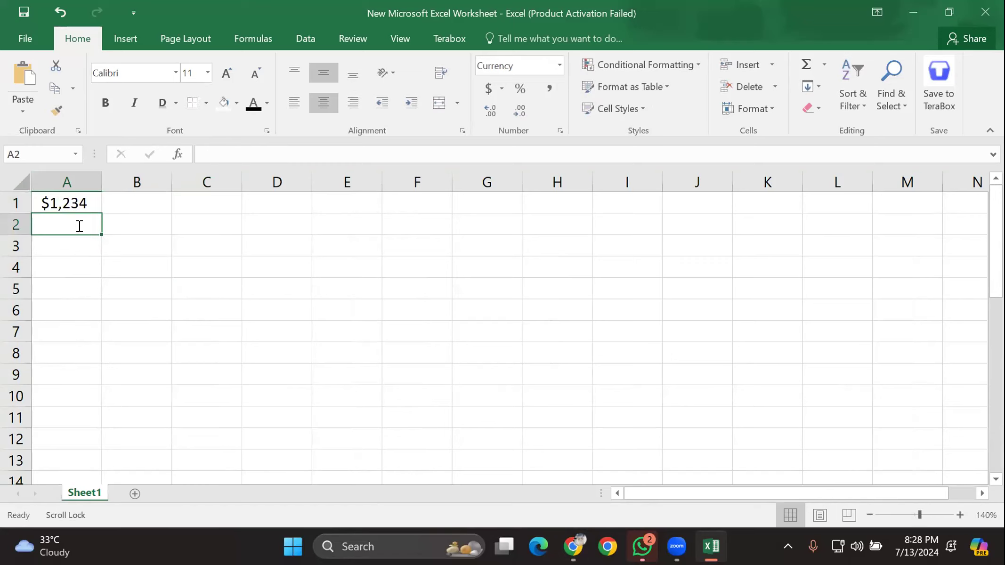
type("1234")
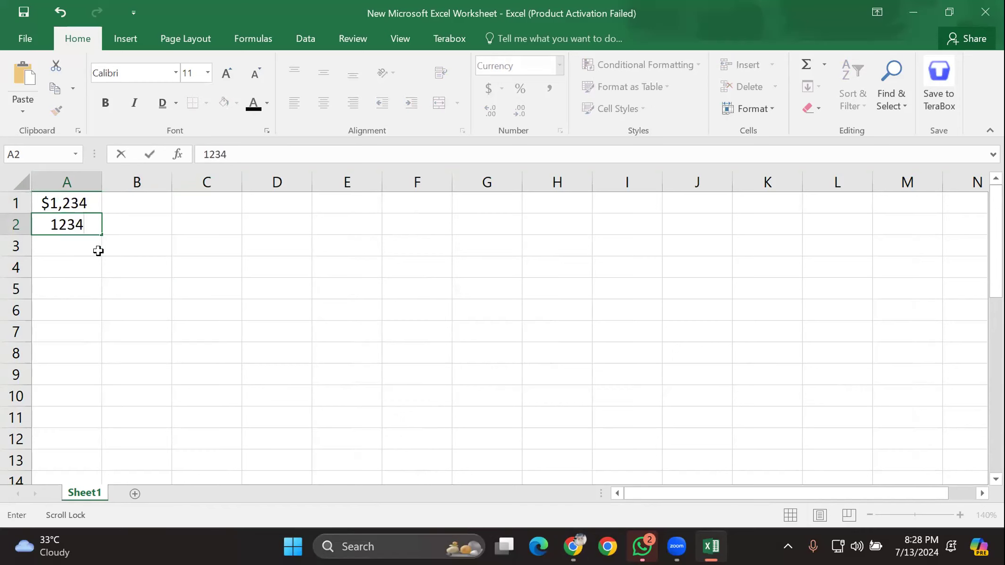
left_click(79, 251)
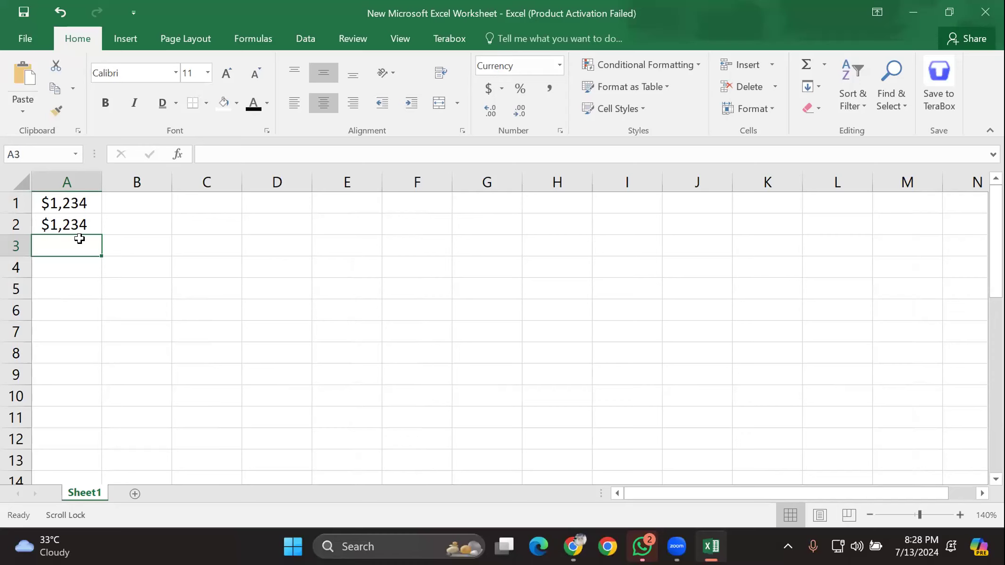
left_click_drag(81, 202, 89, 242)
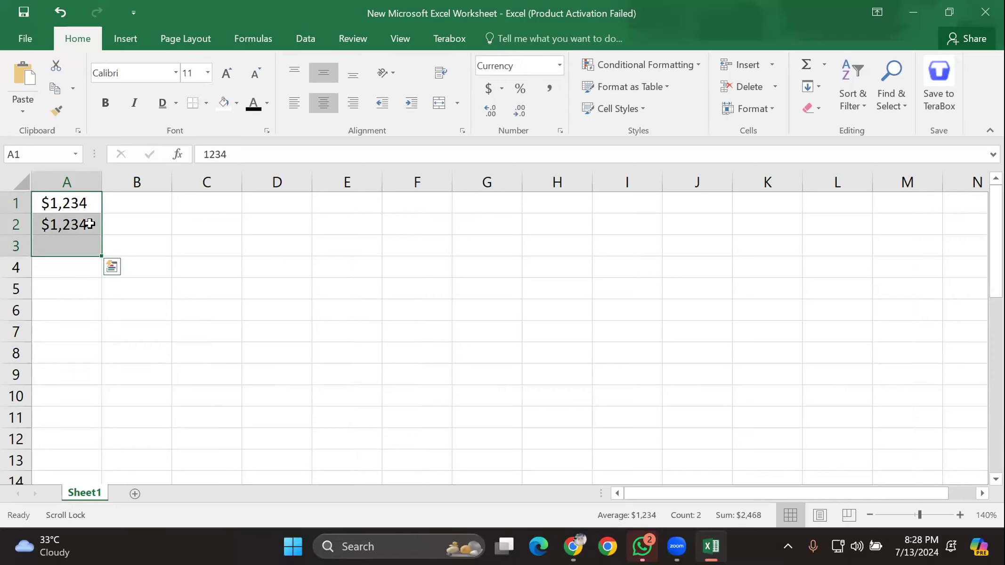
scroll(92, 240, "down", 2)
scroll(91, 238, "up", 2)
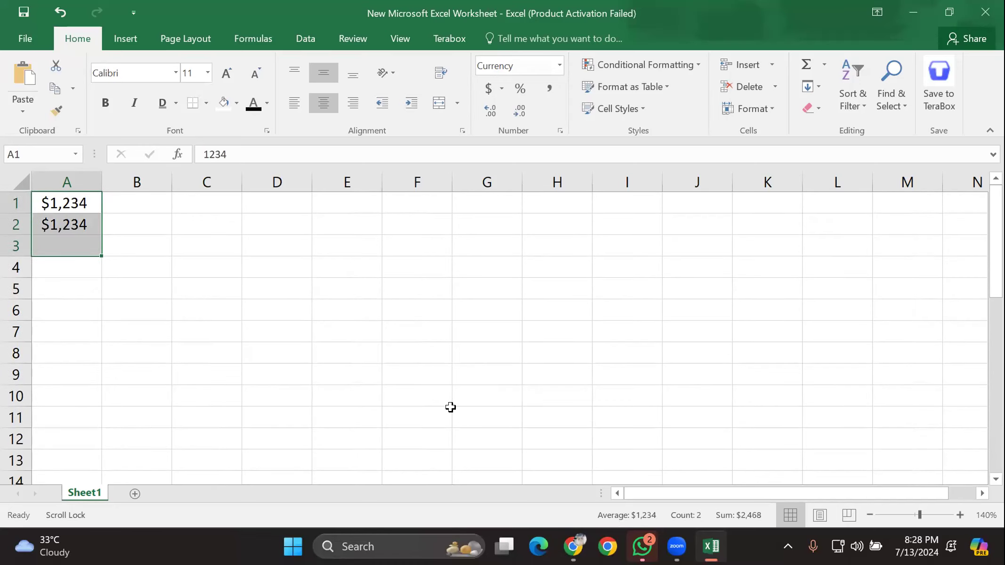
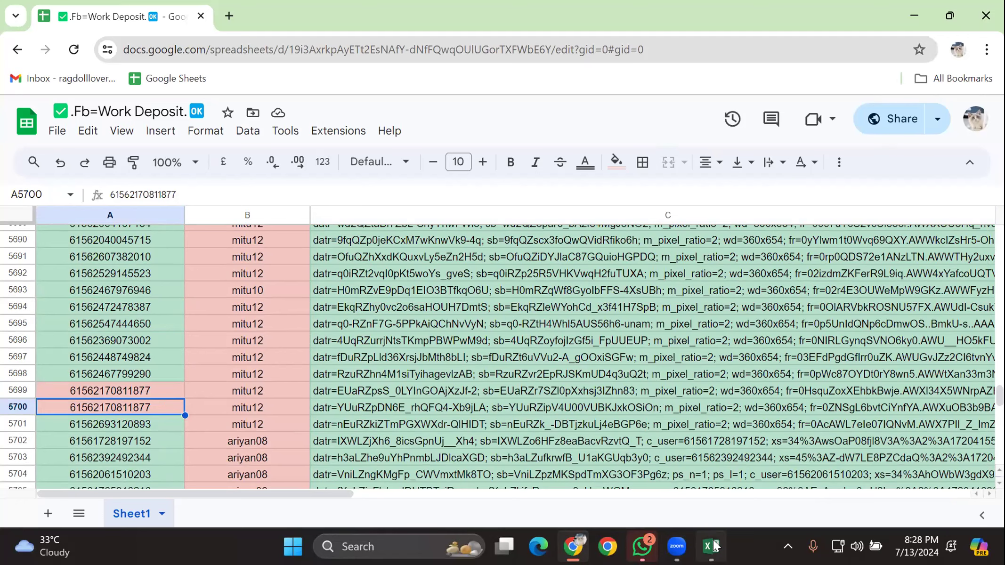
Step: Switch back to Excel and close the workbook
left_click(711, 547)
left_click(985, 12)
left_click(494, 291)
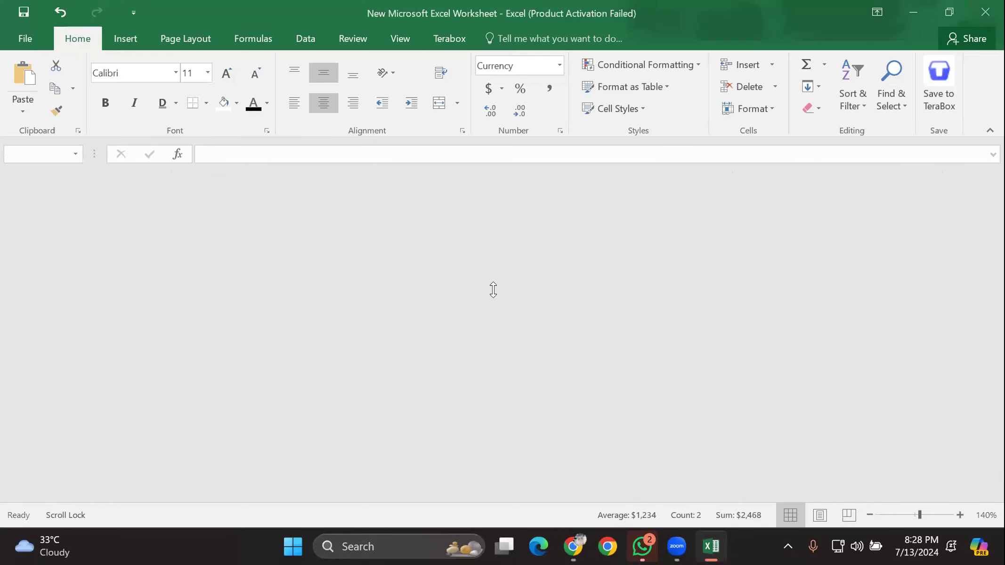
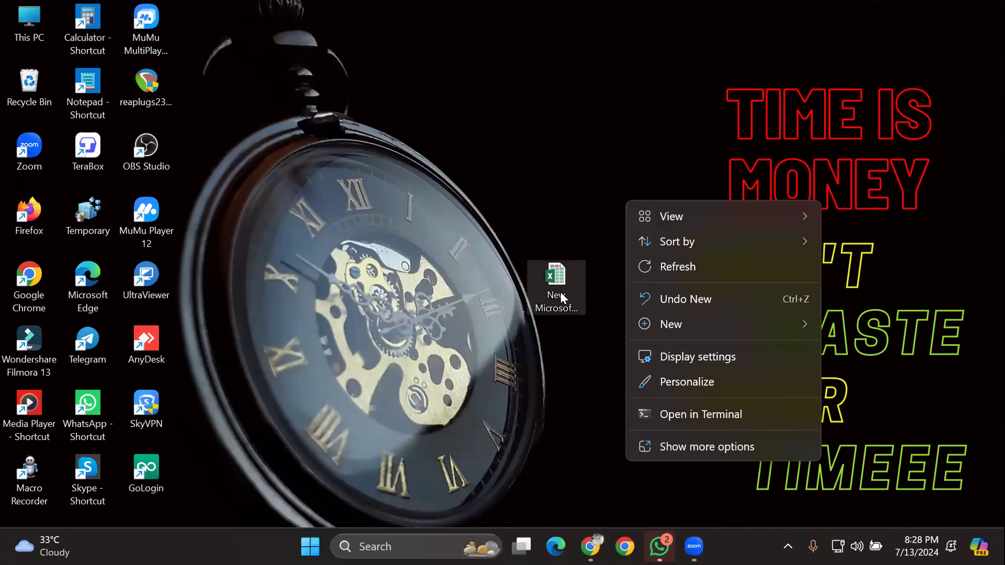
Step: Delete the New Microsoft Excel Worksheet file from the Windows desktop
left_click(560, 296)
right_click(560, 292)
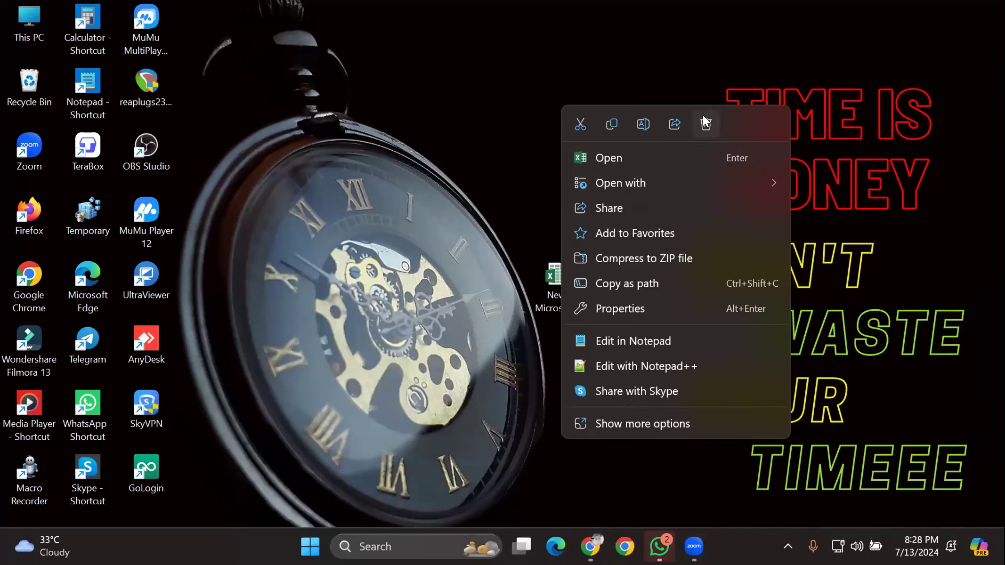
left_click(704, 118)
Step: Create a Microsoft Excel worksheet file on the desktop under its default name and open it in Excel
right_click(594, 180)
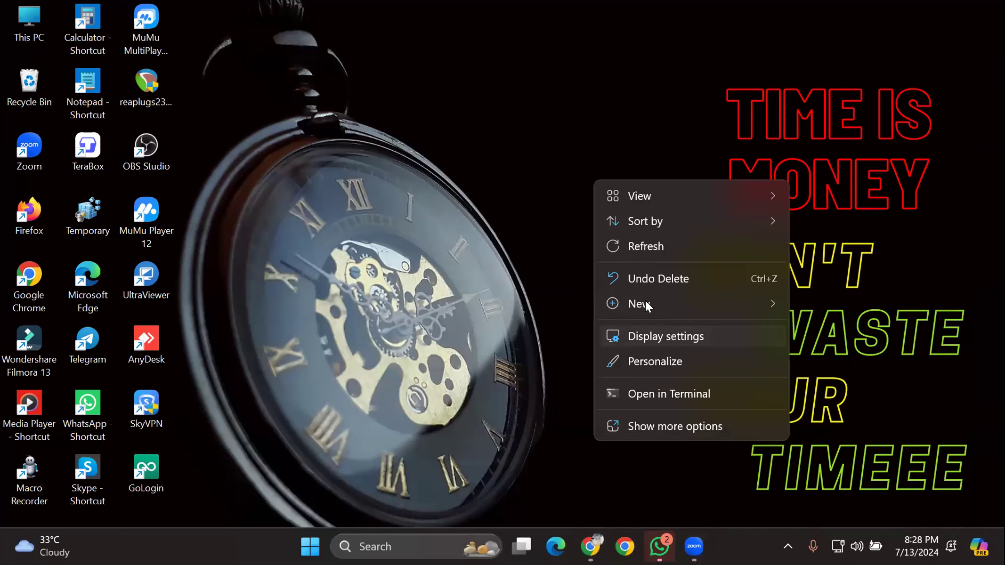
mouse_move(647, 304)
left_click(852, 415)
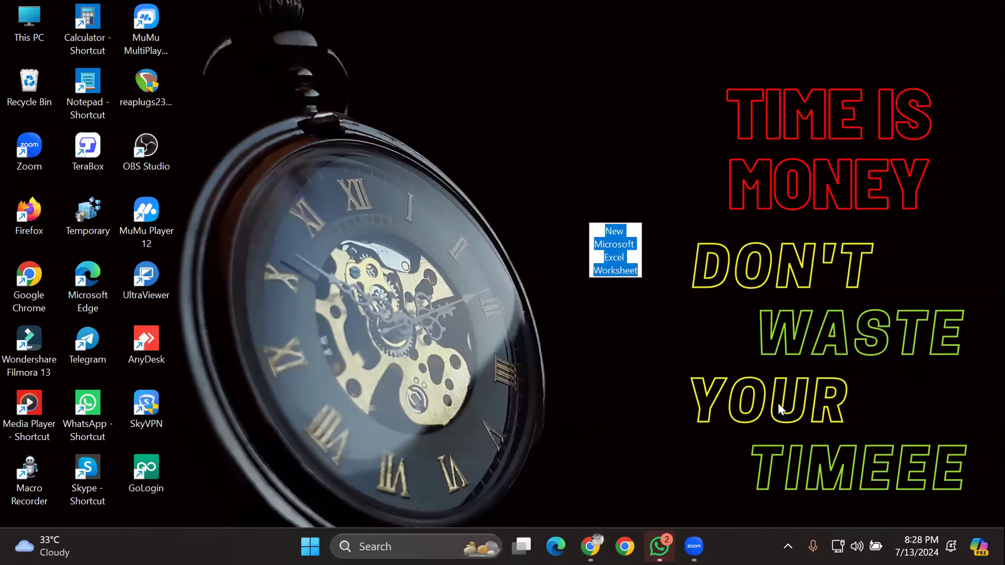
key("Return")
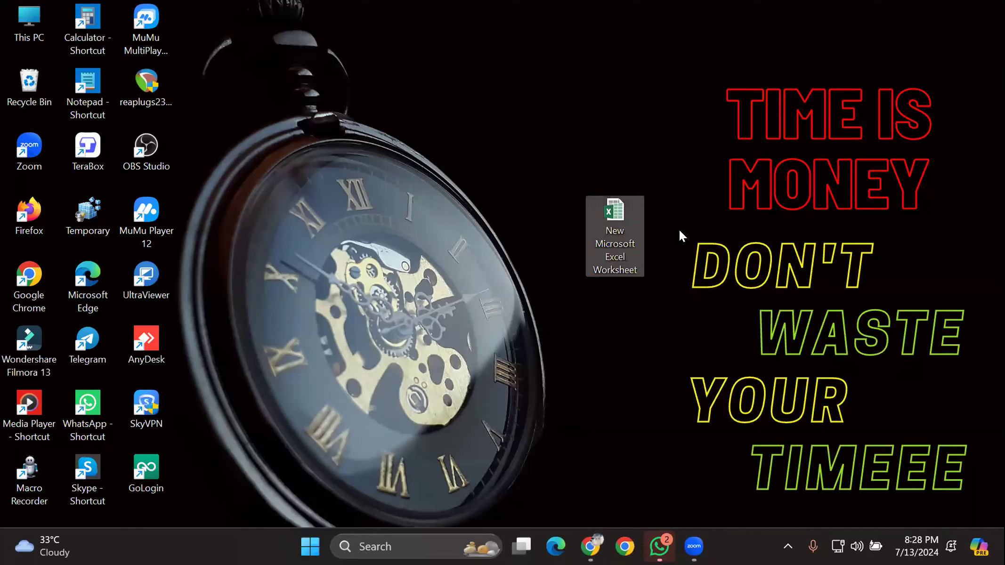
double_click(607, 218)
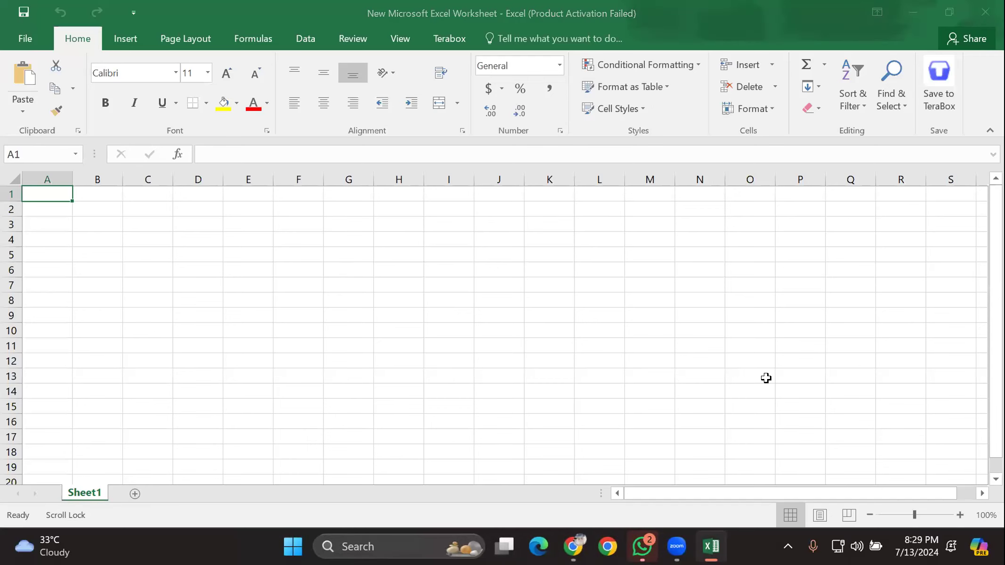
left_click(679, 90)
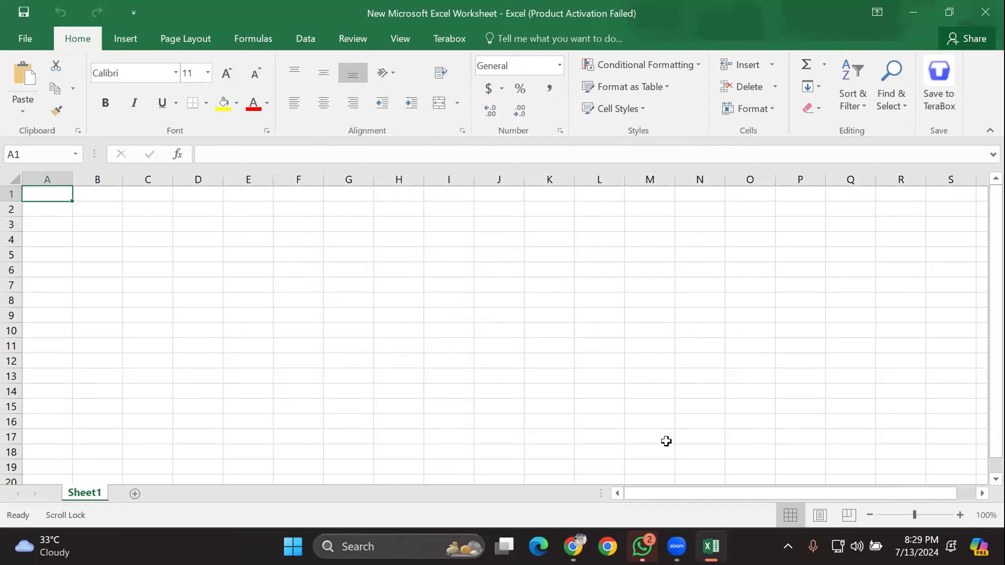
Step: Enter a lowercase first name in cell A1 and a different one in cell A2
left_click(960, 515)
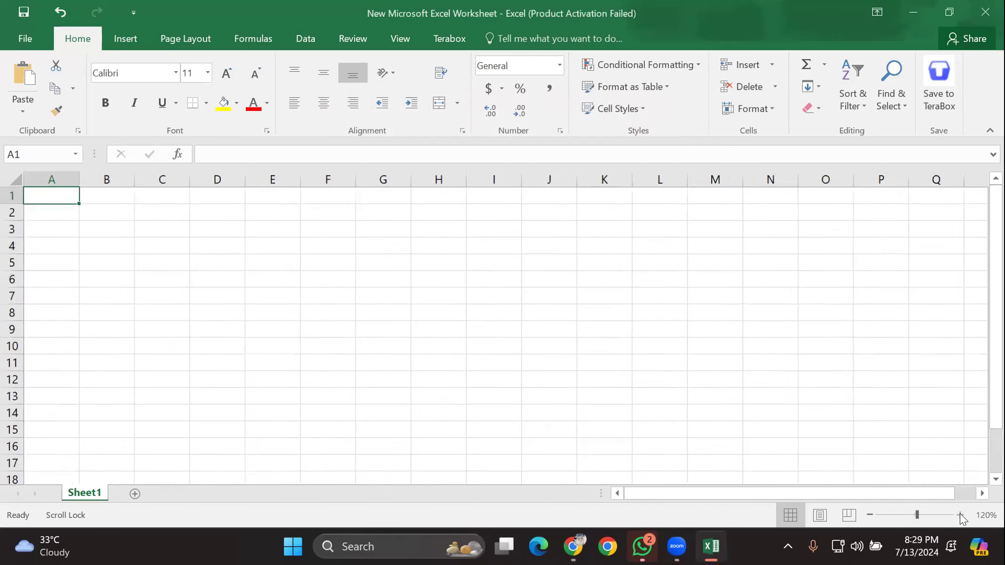
left_click(960, 515)
left_click(960, 515)
left_click(960, 515)
left_click(960, 515)
left_click(960, 515)
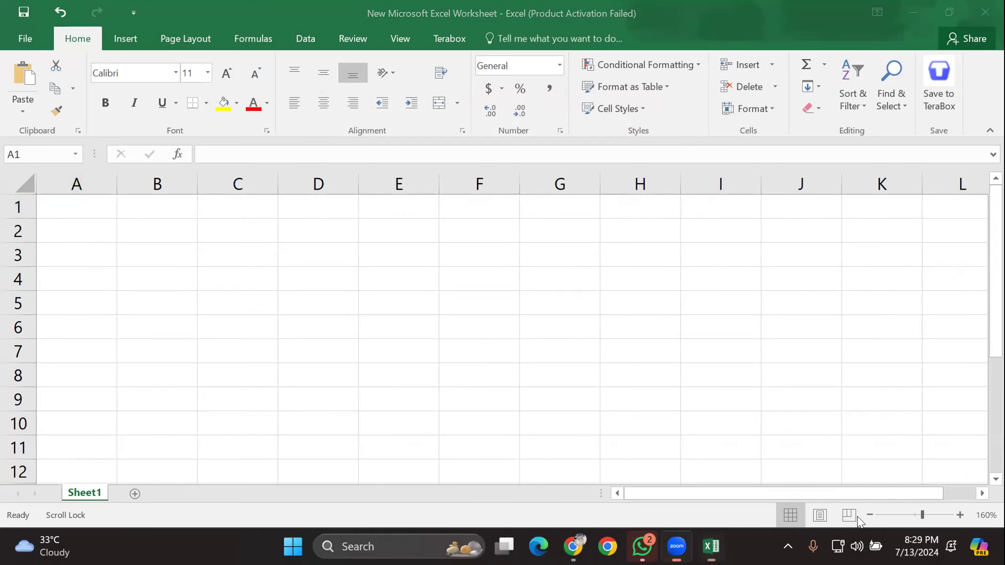
left_click(84, 208)
type("hasan")
left_click(87, 230)
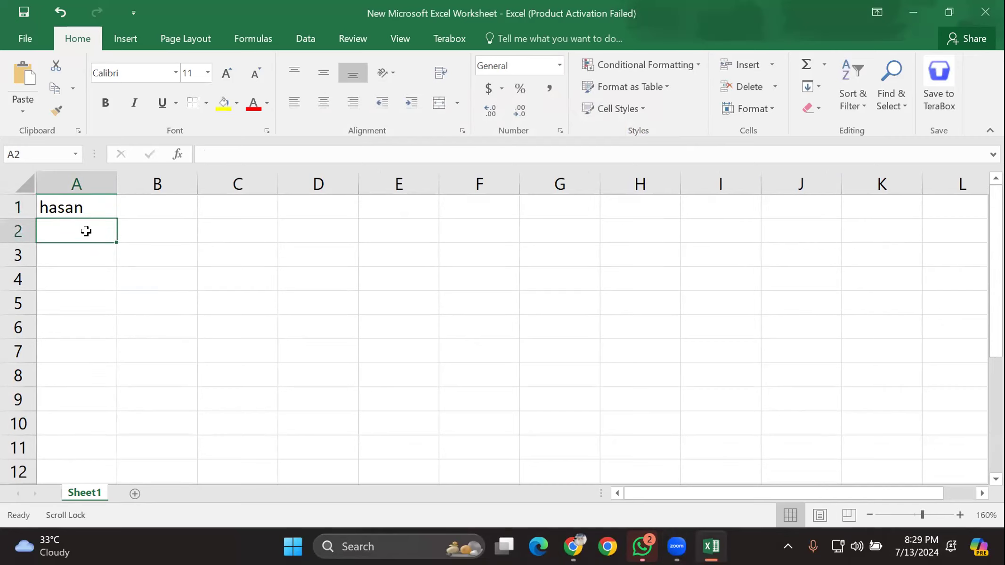
type("hamin")
key("BackSpace")
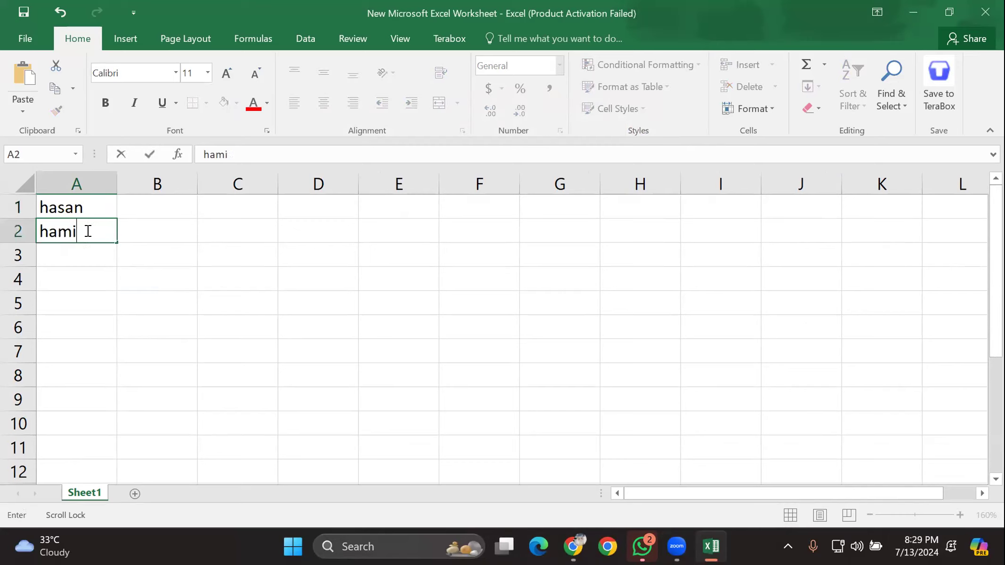
type("da")
left_click(81, 252)
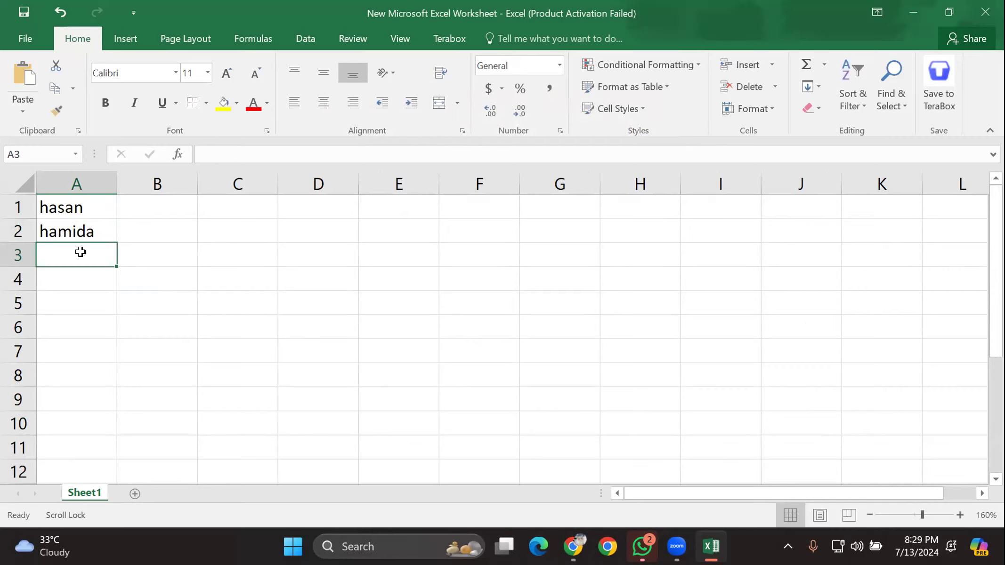
Step: Continue the list of first names by entering one each in cells A3 and A4
type("mahin")
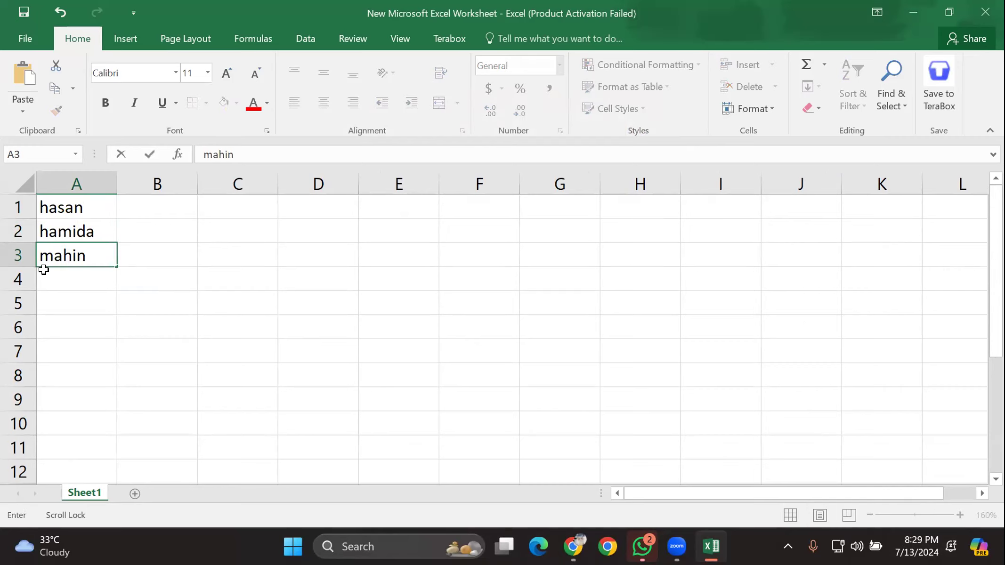
left_click(77, 281)
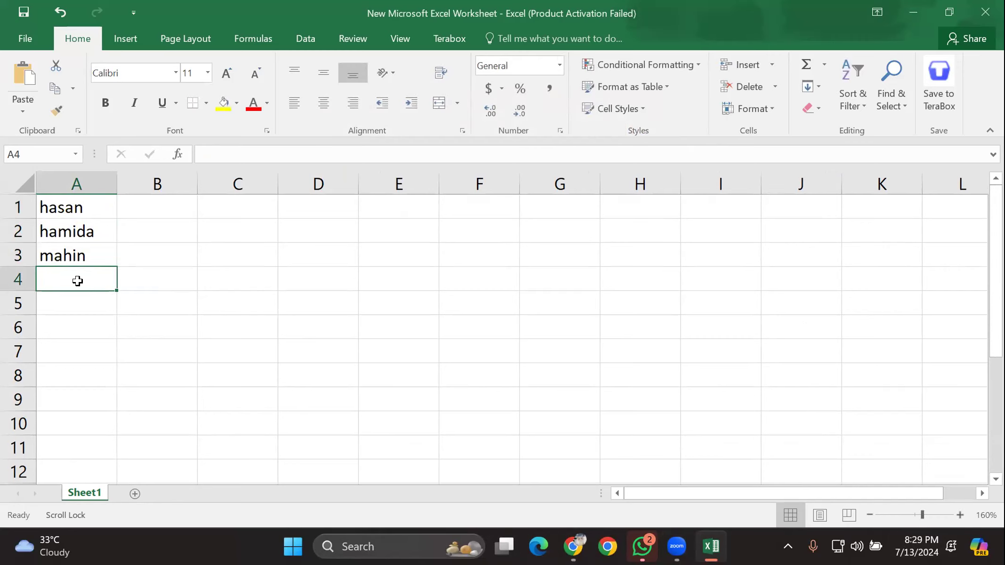
type("nahid")
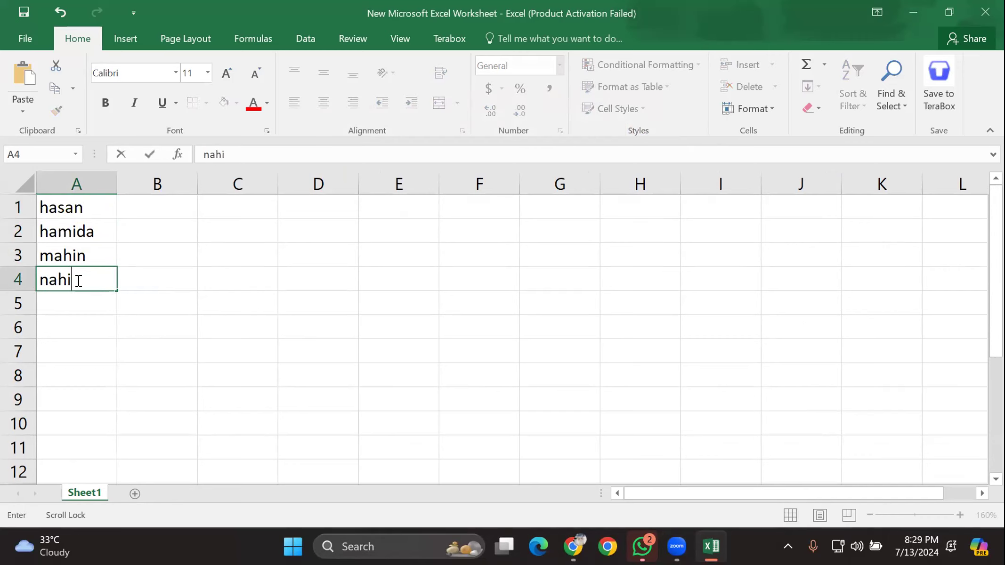
left_click(89, 298)
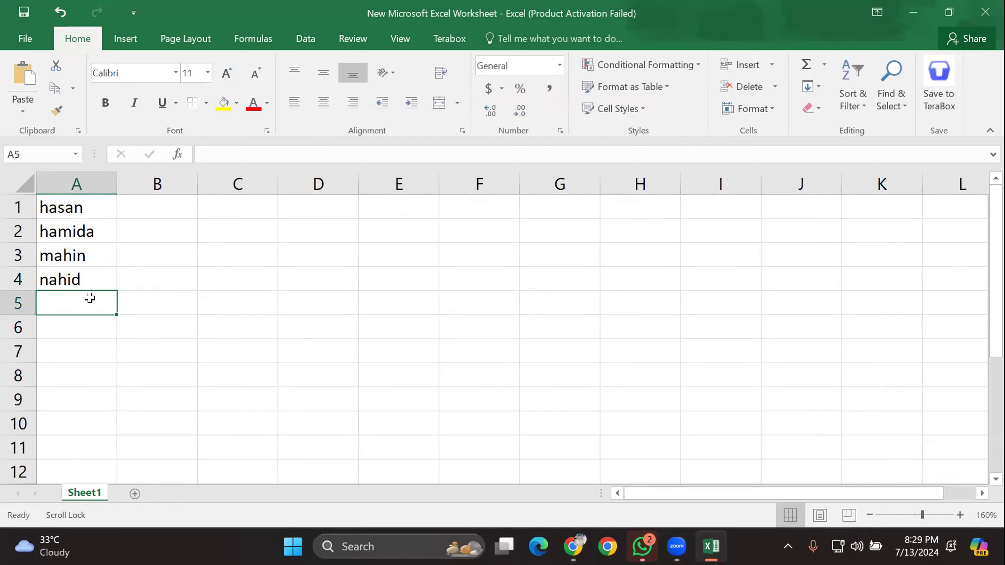
Step: Enter the first name from A1 again in cell A5 and paste a copy of the name list starting at A6
type("hasan")
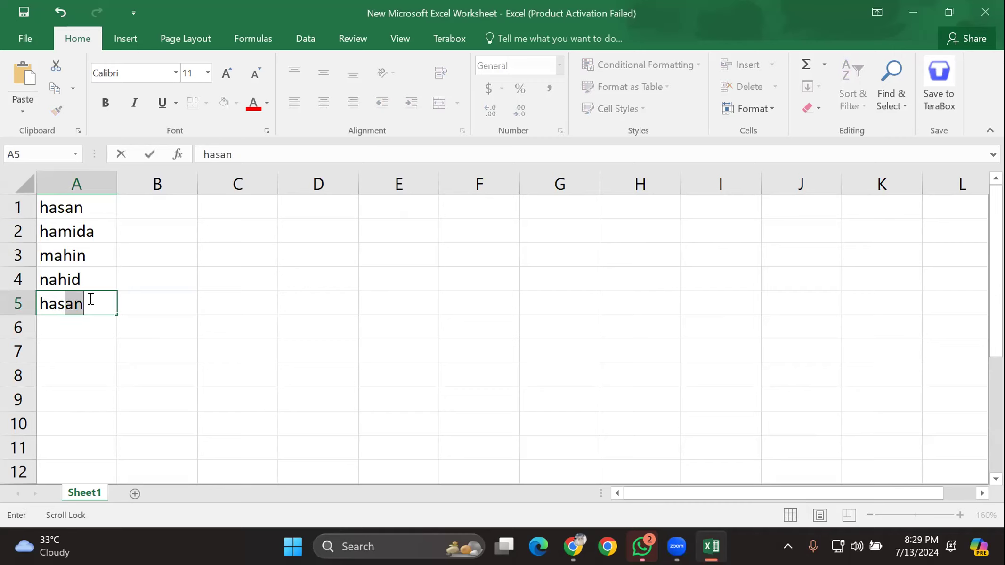
left_click(148, 285)
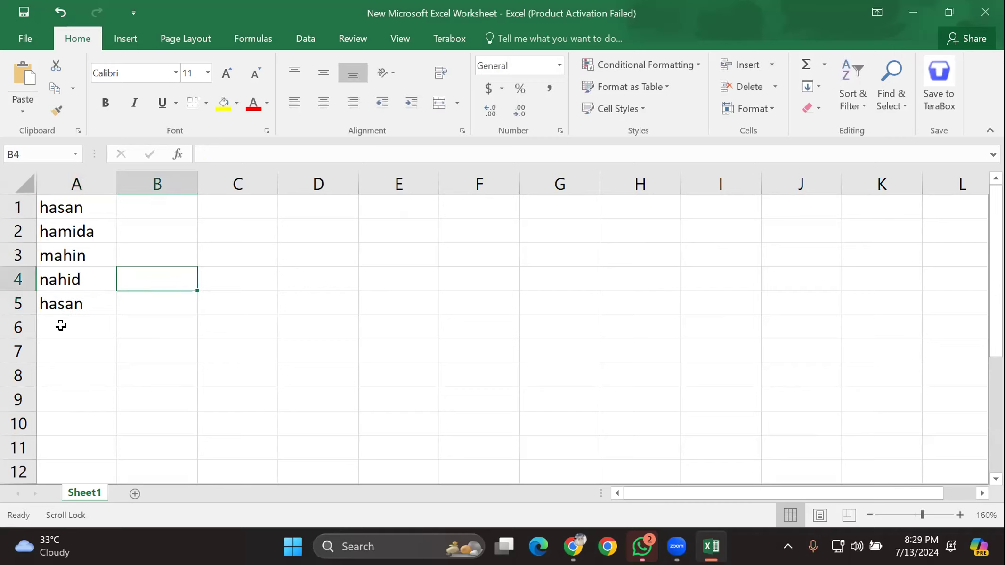
left_click_drag(82, 200, 79, 320)
key("ctrl+c")
left_click(80, 367)
left_click(75, 327)
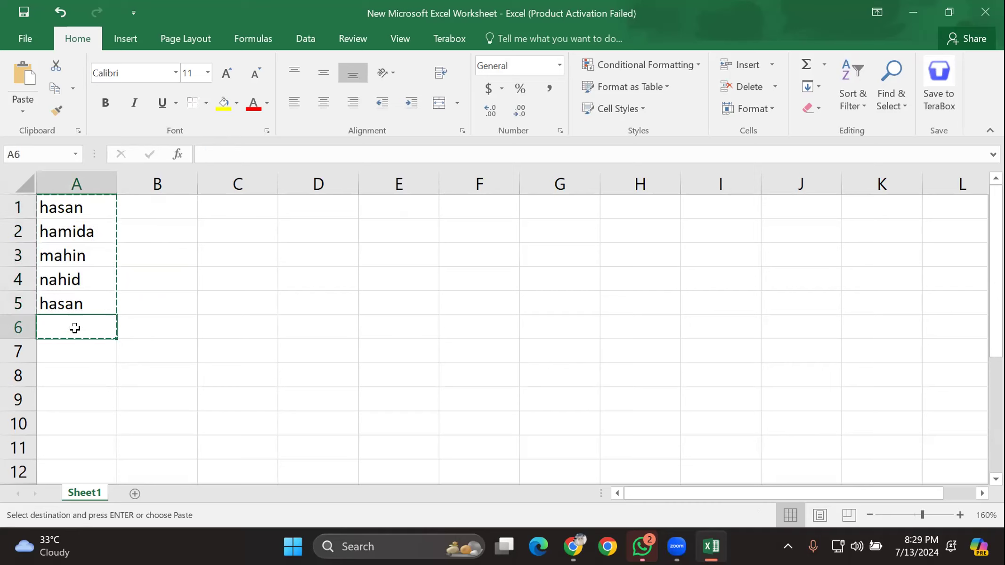
key("Return")
scroll(155, 282, "down", 2)
scroll(155, 282, "up", 2)
left_click(155, 281)
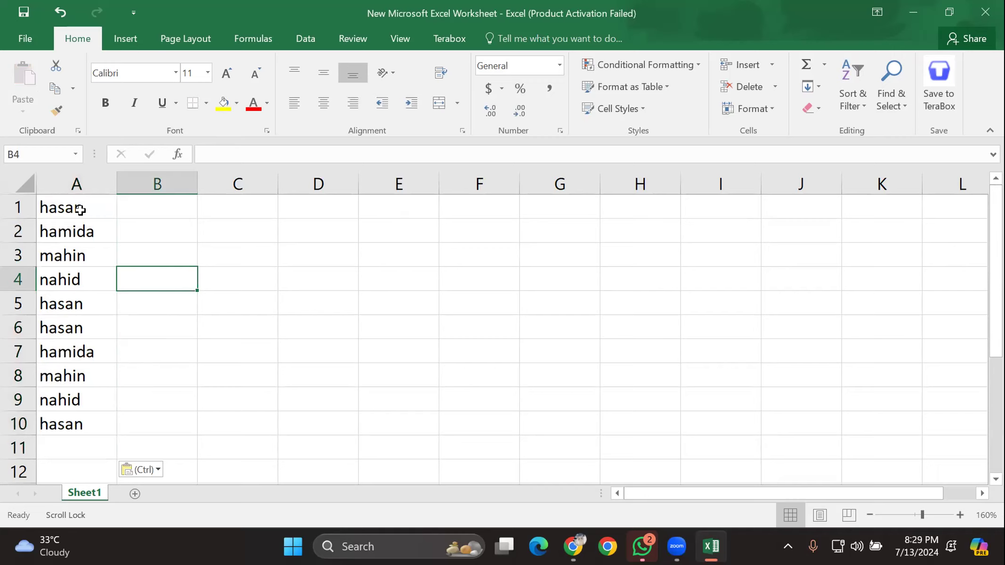
Step: Enter the numbers 1234 in cell B1, 2345 in B2 and 12345 in B4
left_click(169, 206)
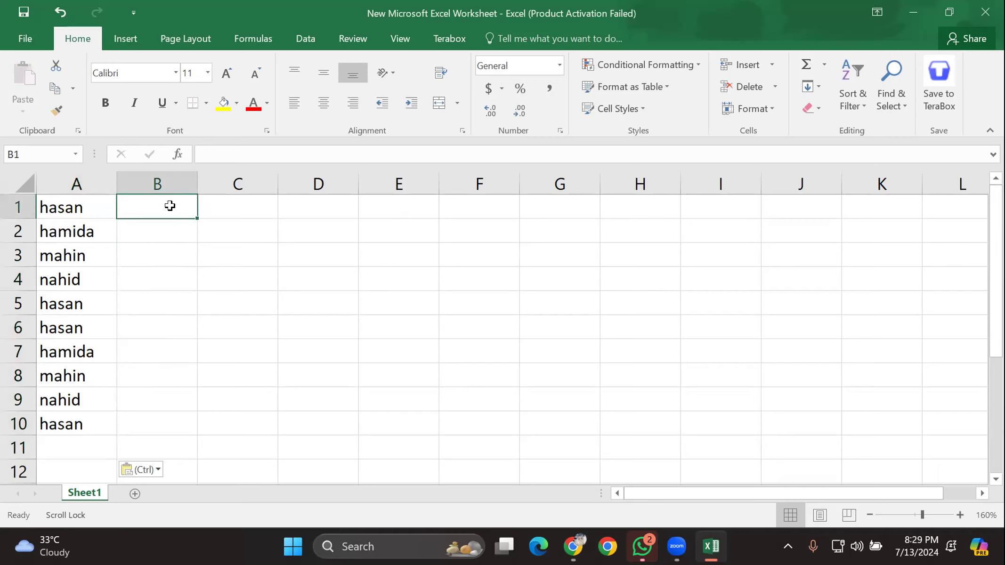
type("1234")
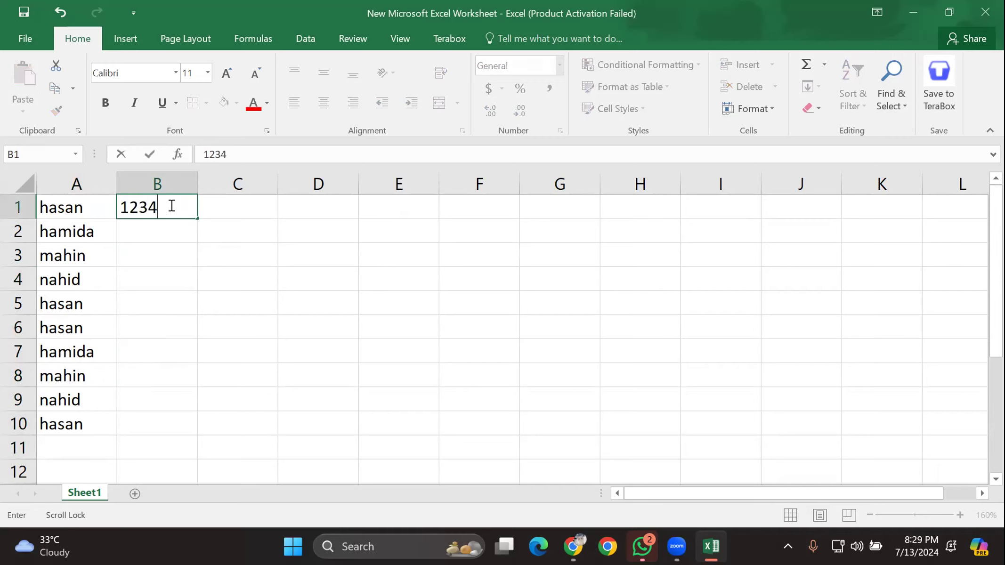
left_click(173, 231)
type("2345")
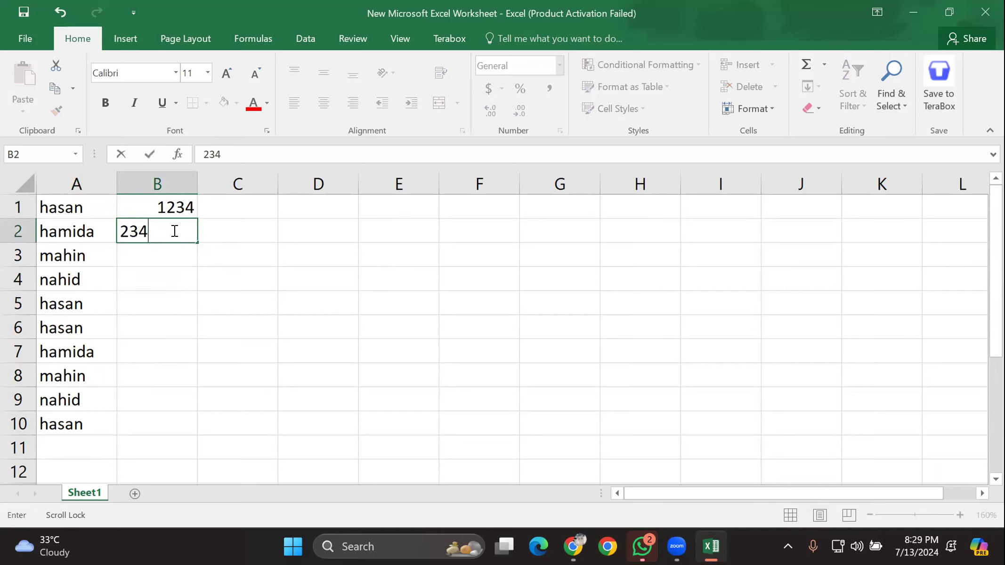
left_click(161, 279)
type("12345")
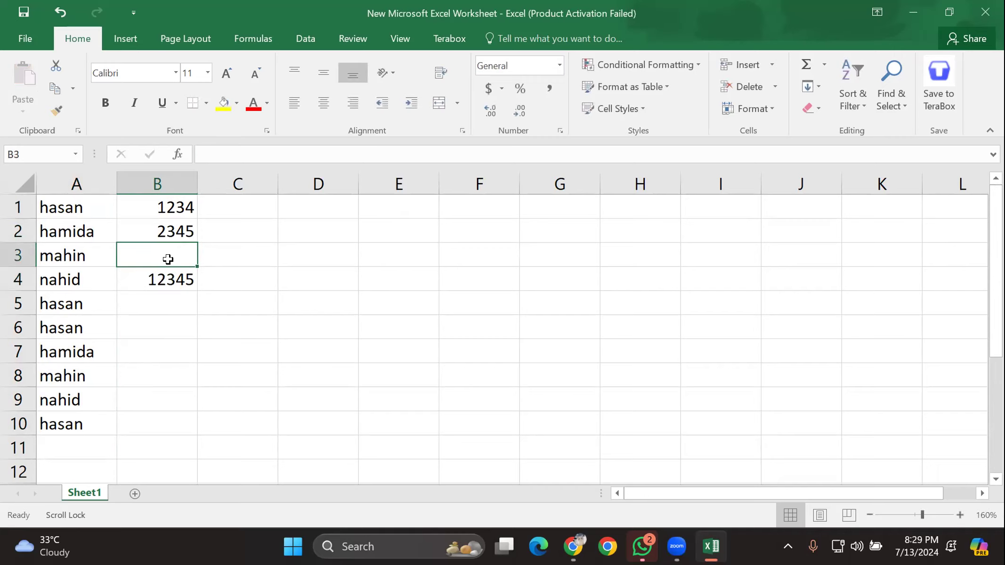
Step: Enter the numbers 345 in cell B3, 4567 in B5 and 1234 in B6
type("345")
left_click(151, 304)
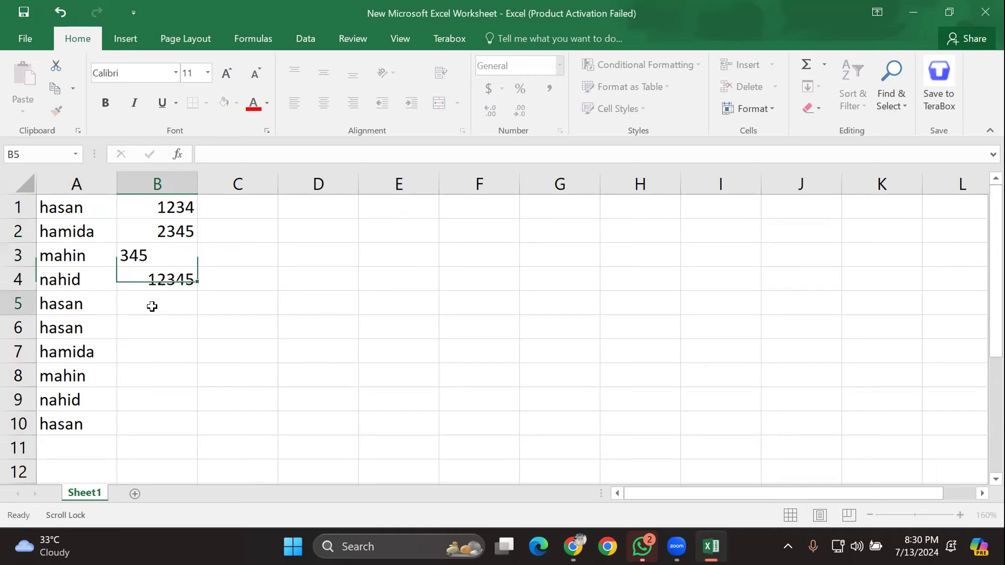
type("4567")
left_click(150, 328)
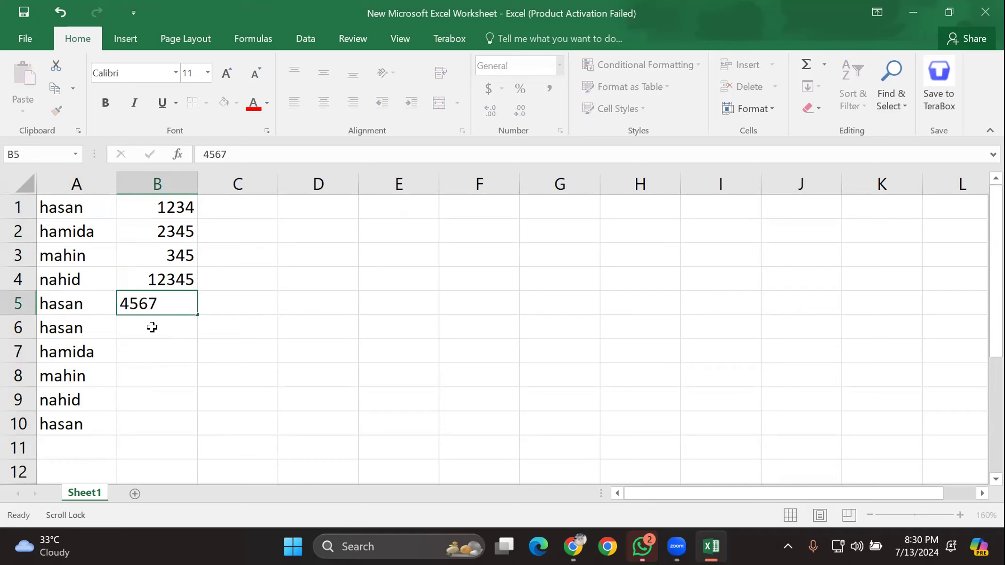
type("1234")
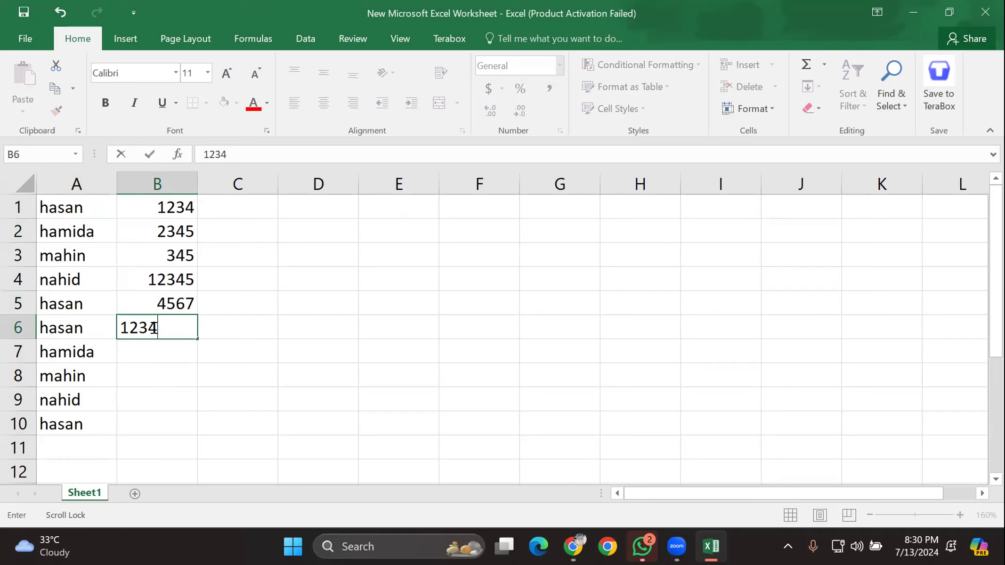
left_click(224, 344)
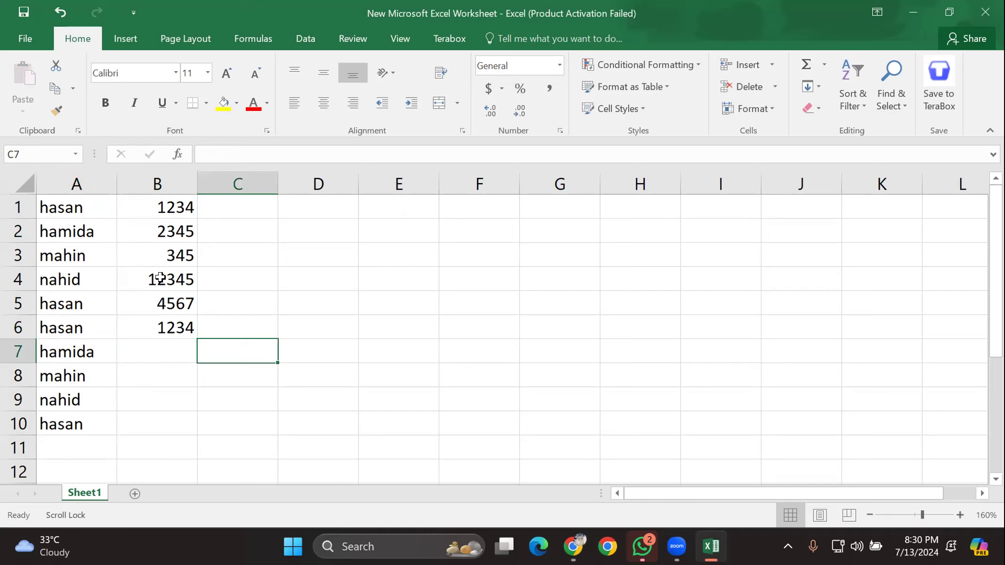
Step: Highlight duplicate values across the whole sheet with conditional formatting, using Light Red Fill with Dark Red Text
scroll(177, 366, "down", 5)
scroll(177, 366, "up", 5)
scroll(177, 366, "down", 12)
scroll(164, 366, "up", 12)
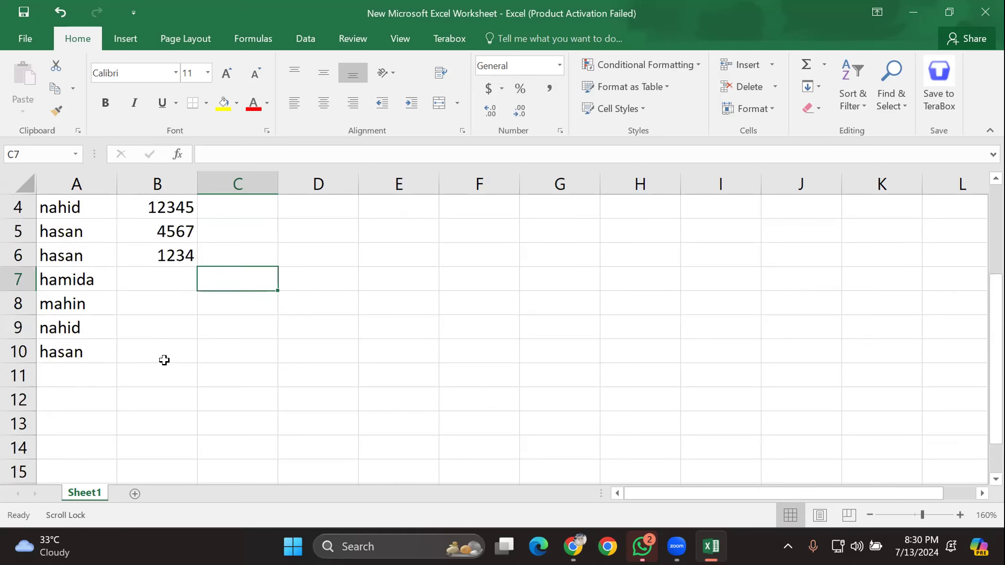
left_click(19, 184)
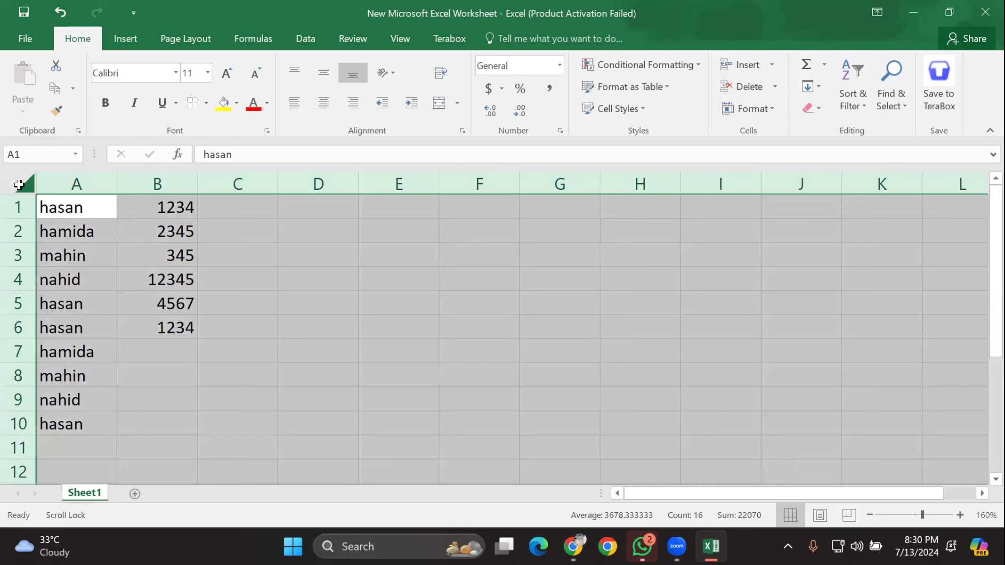
left_click(647, 67)
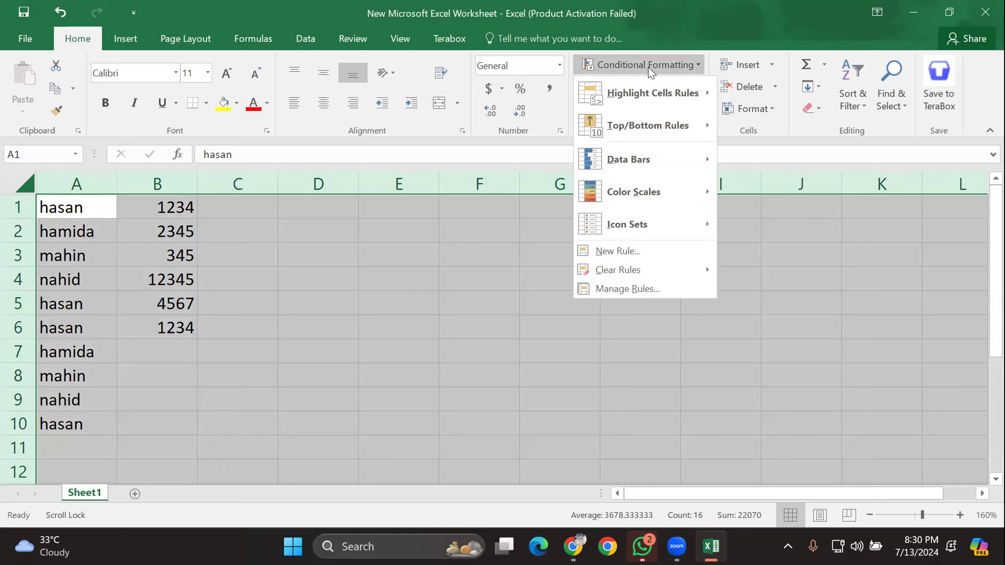
mouse_move(652, 93)
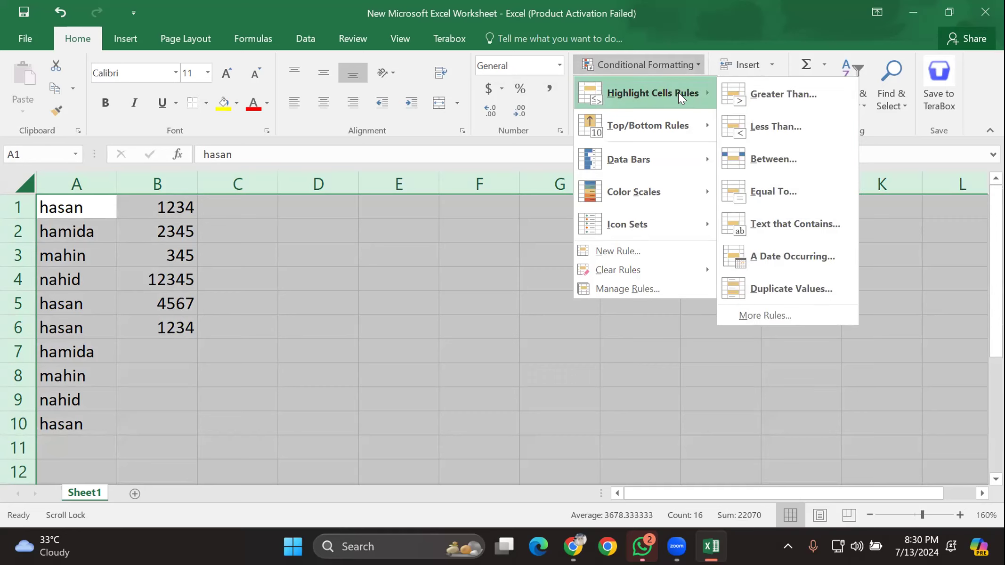
left_click(808, 288)
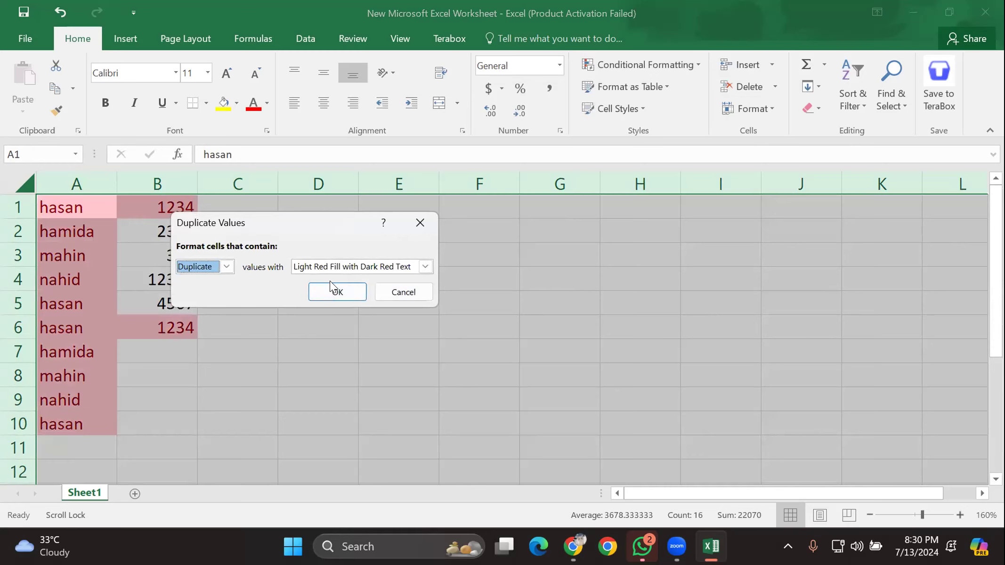
left_click(344, 292)
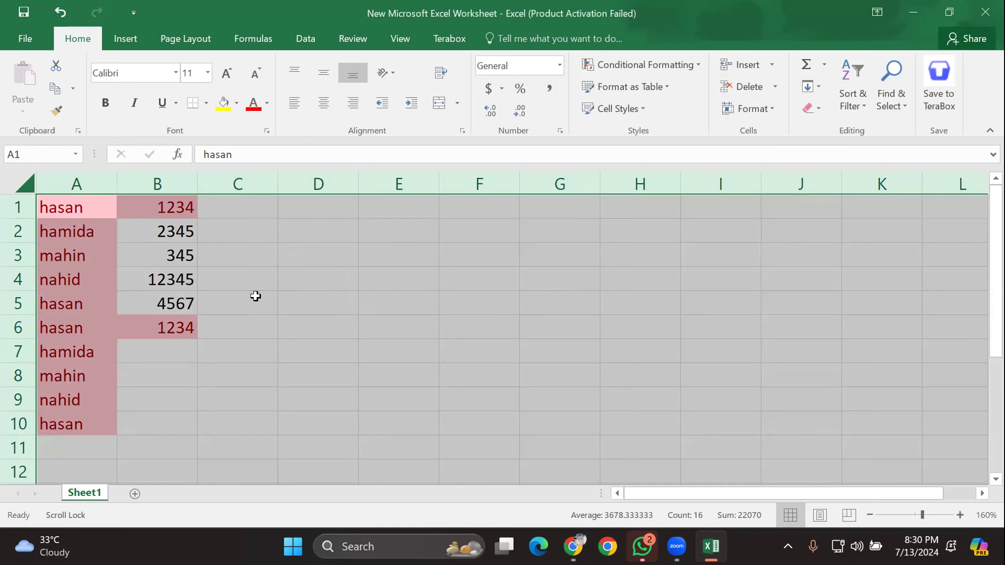
left_click(307, 296)
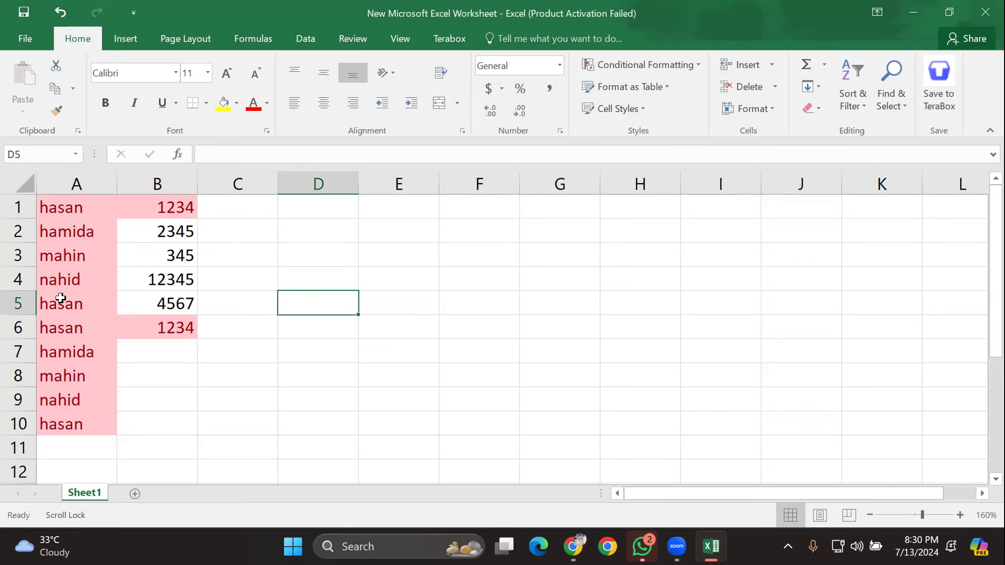
Step: Clear the duplicate number in cell B6 and the repeated names from A6 down to A10
left_click(169, 326)
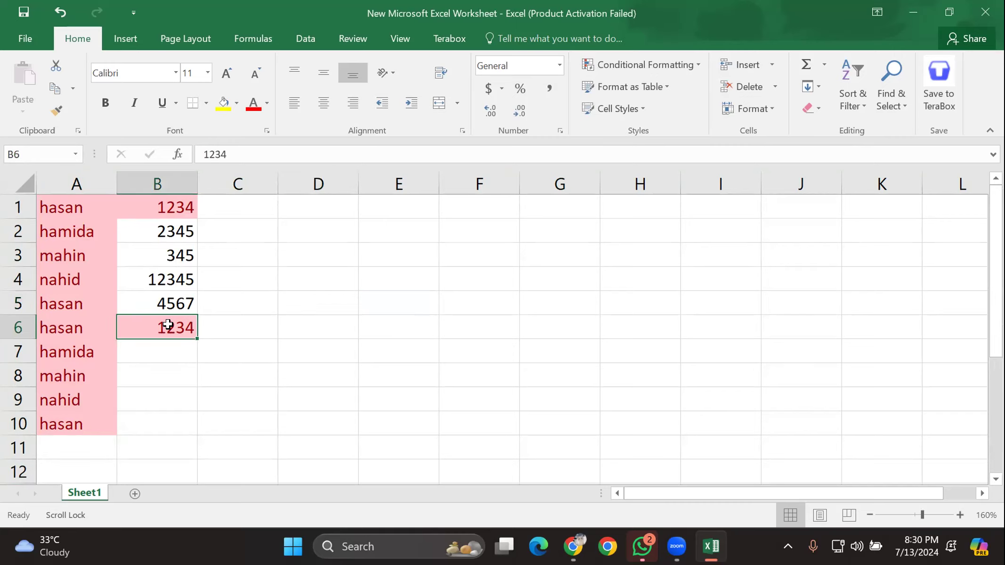
key("Delete")
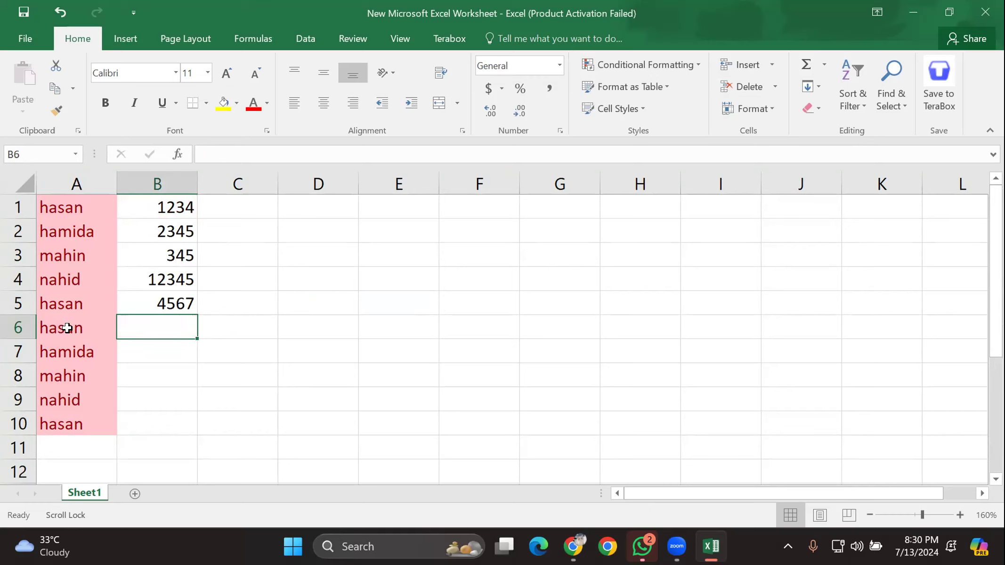
left_click_drag(68, 328, 74, 441)
key("Delete")
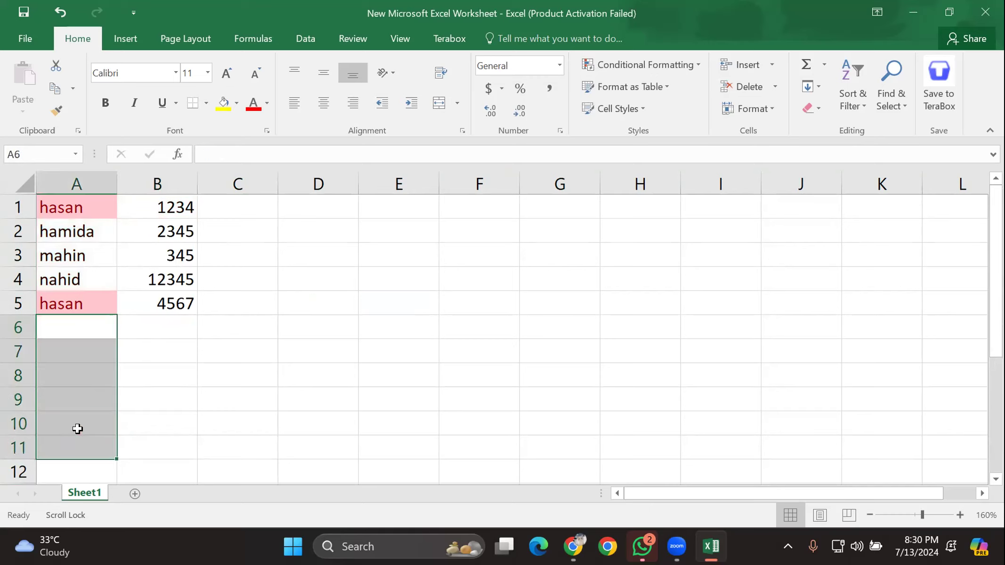
left_click(151, 428)
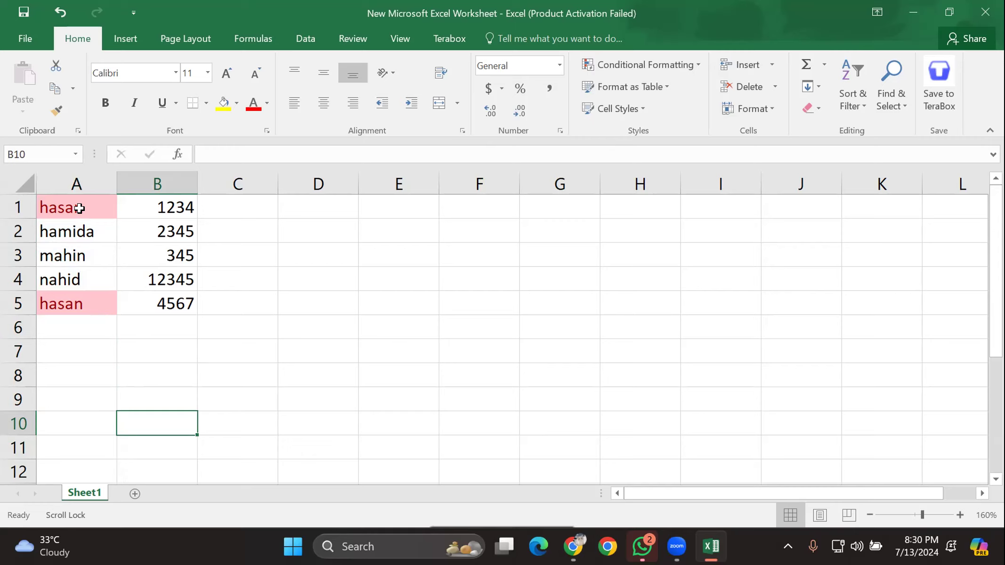
Step: Enter the duplicate numbers 1234 in cell B6 and 4567 in cell B7
key("XF86AudioRaiseVolume")
left_click(167, 332)
type("1234")
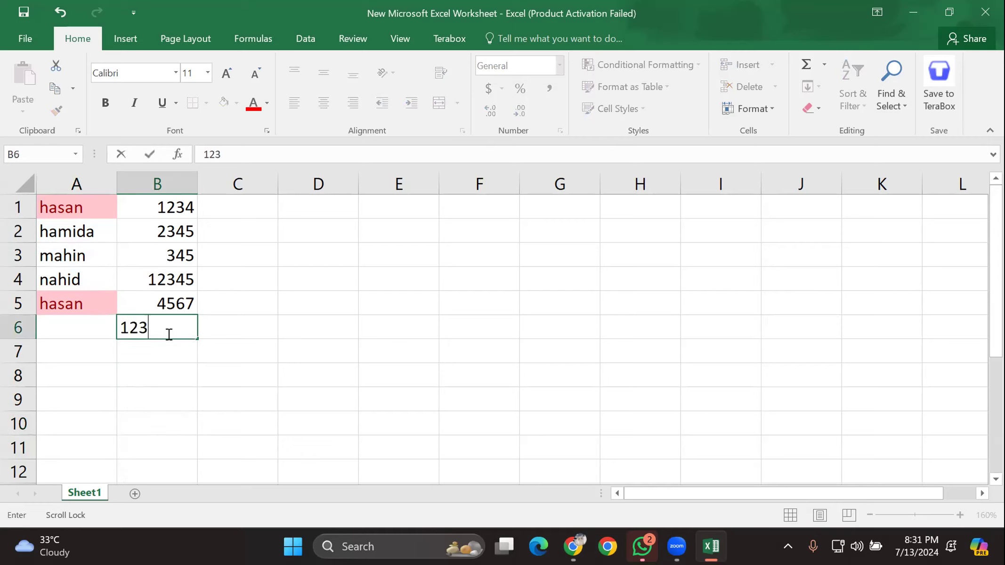
left_click(173, 376)
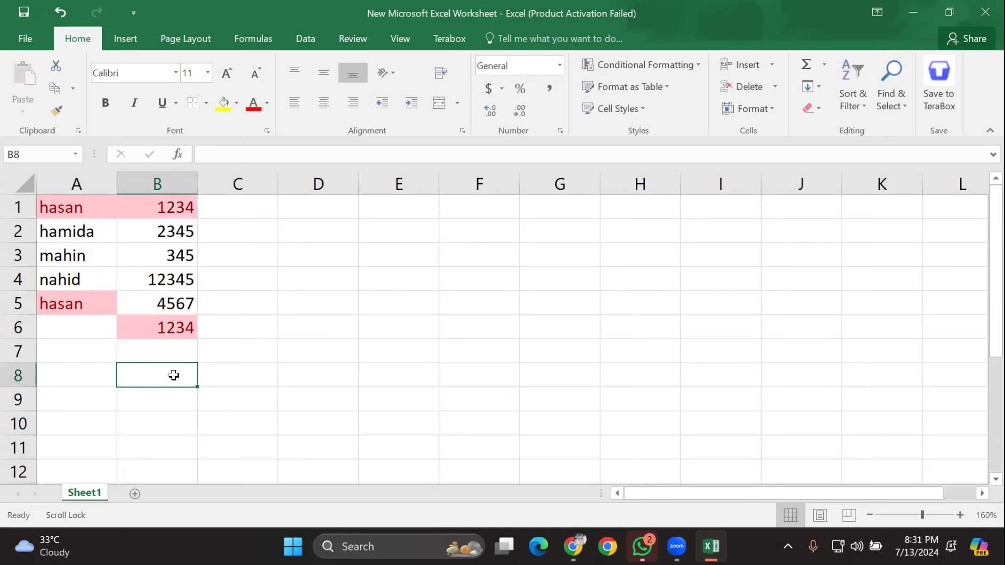
left_click(171, 344)
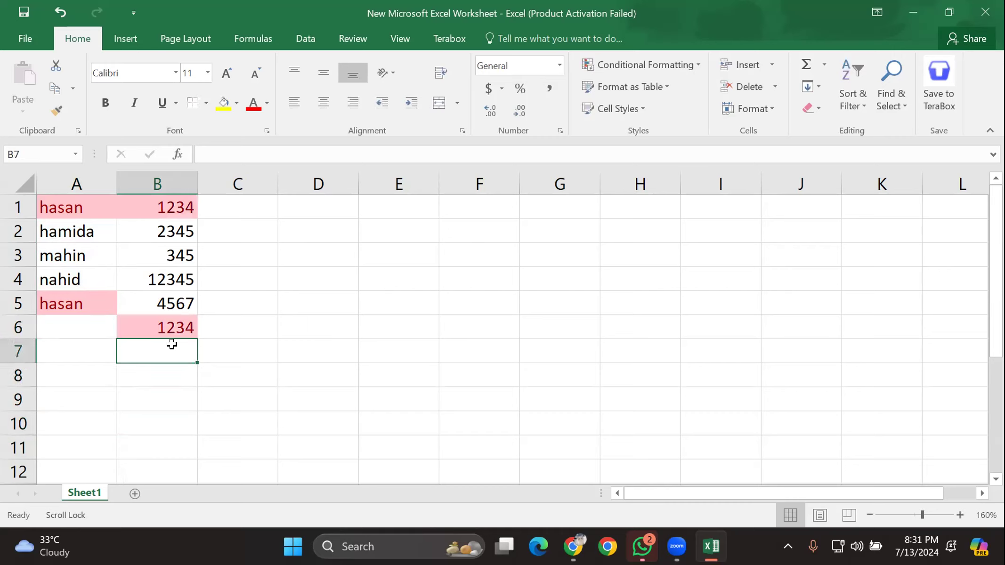
type("4567")
left_click(164, 398)
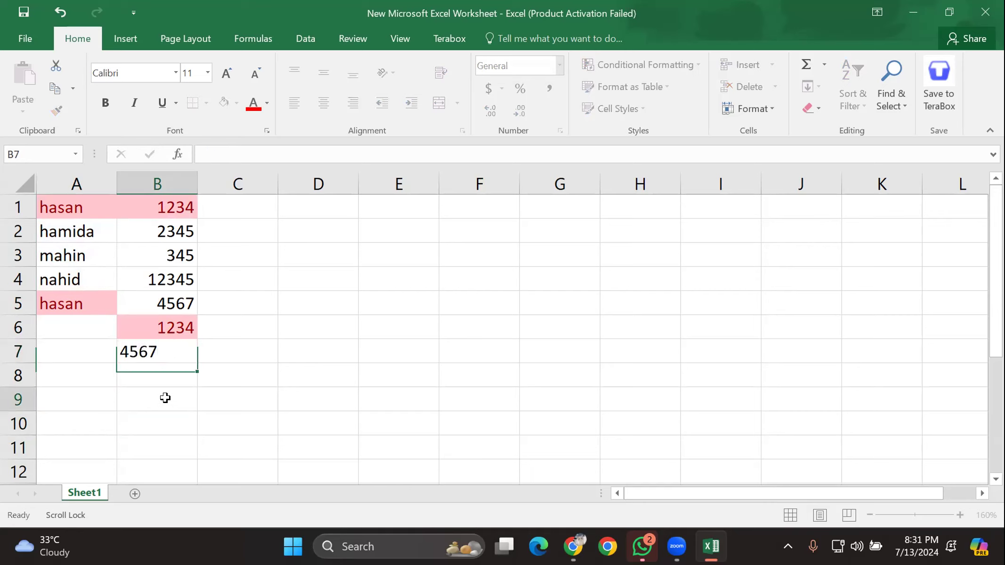
Step: Clear the number in cell B5, the first of the two 4567 entries
left_click(161, 302)
right_click(162, 302)
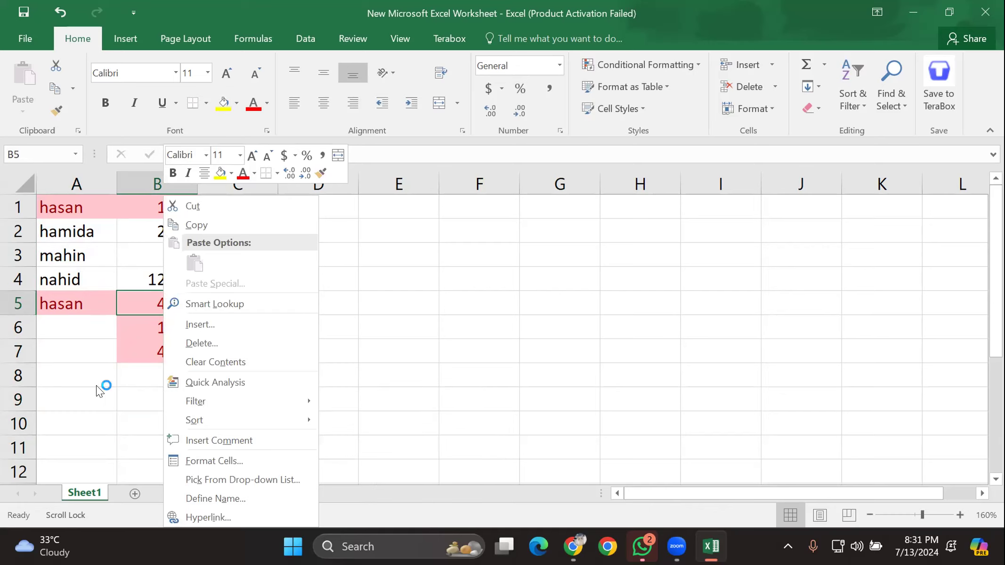
key("Escape")
key("Delete")
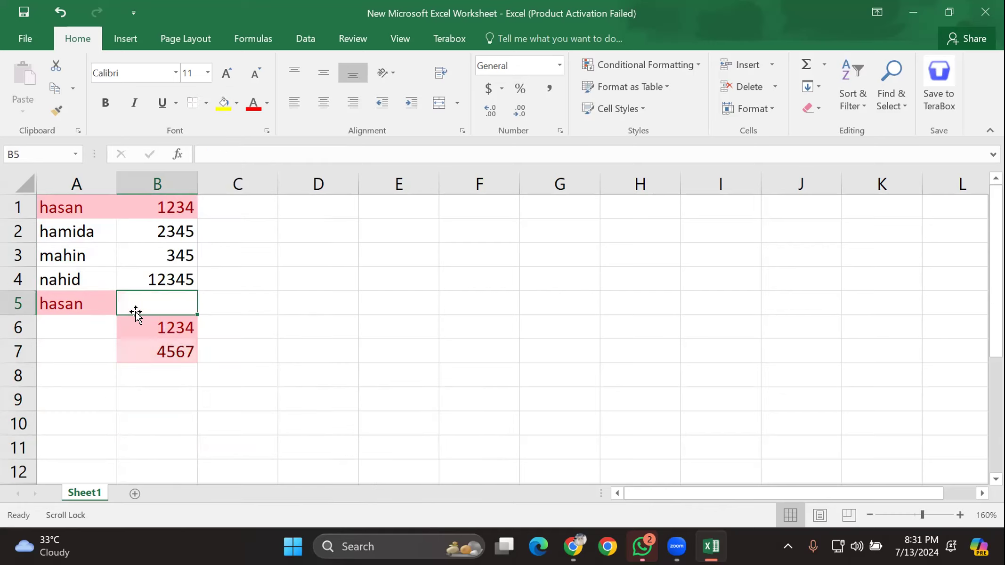
left_click(225, 307)
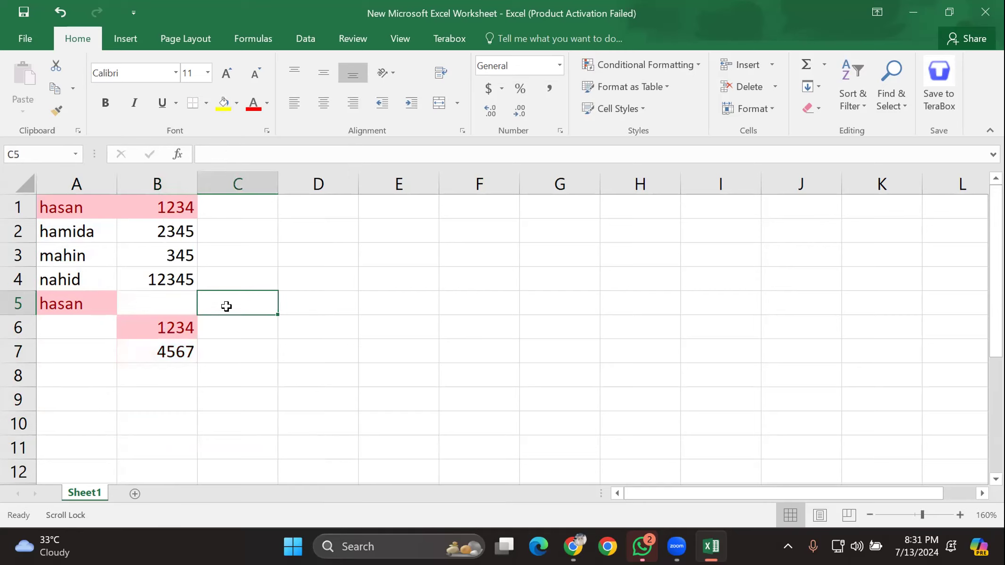
Step: Delete cell A1 with its duplicate name, shifting the cells below up
left_click(84, 204)
right_click(84, 204)
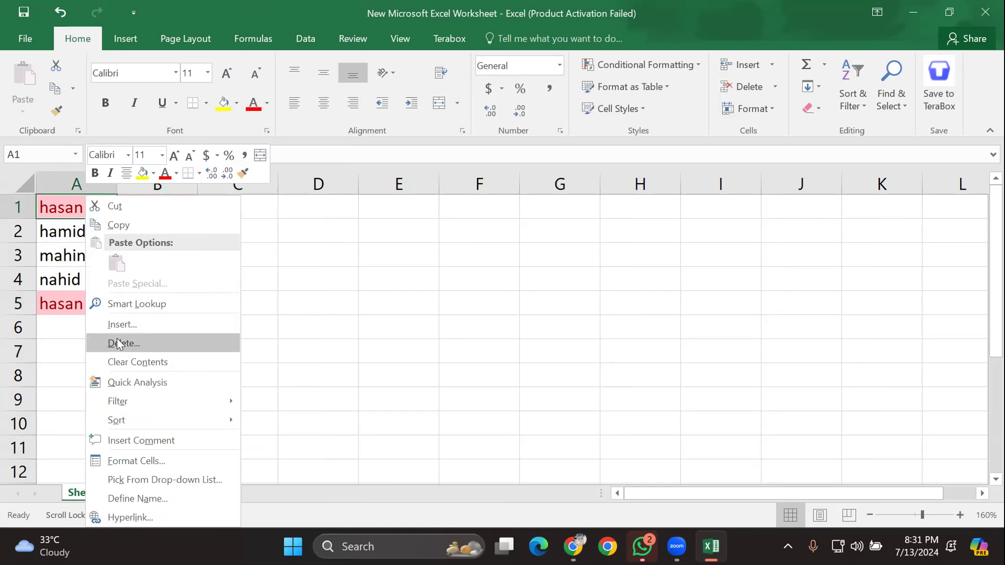
left_click(134, 343)
left_click(82, 384)
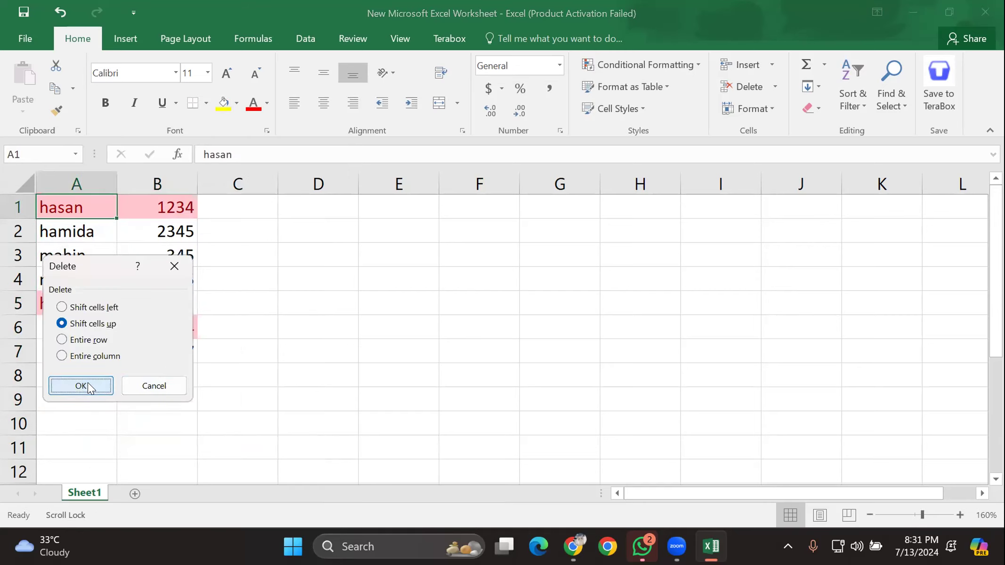
left_click(241, 310)
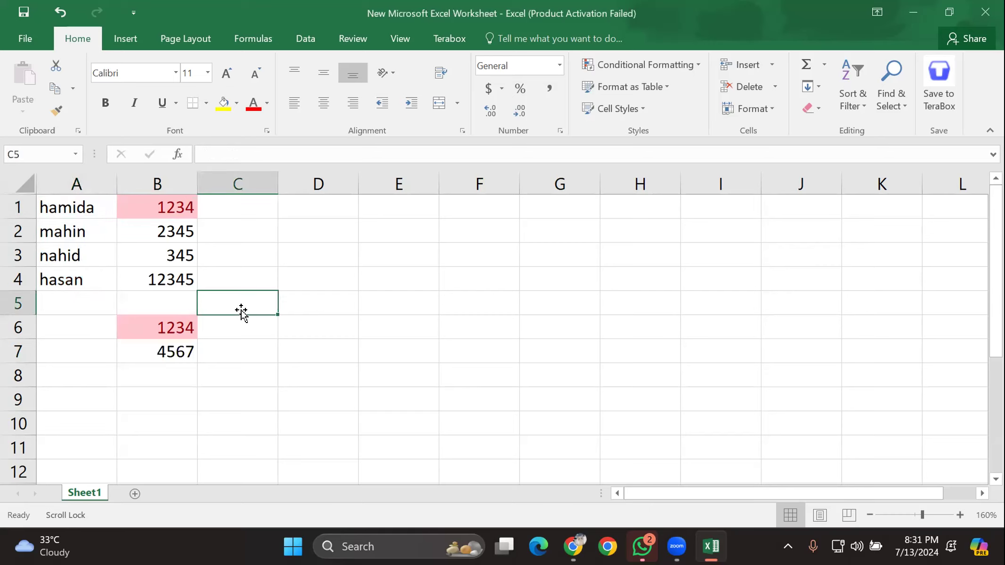
Step: Check the names in cells A1:A5 for remaining duplicates
left_click_drag(89, 212, 89, 315)
left_click(236, 277)
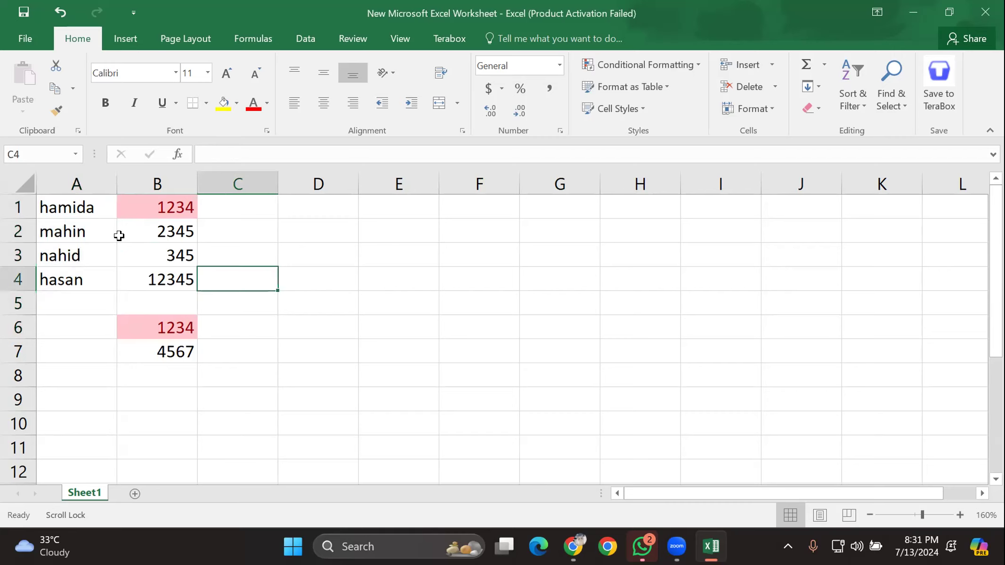
left_click_drag(92, 210, 105, 296)
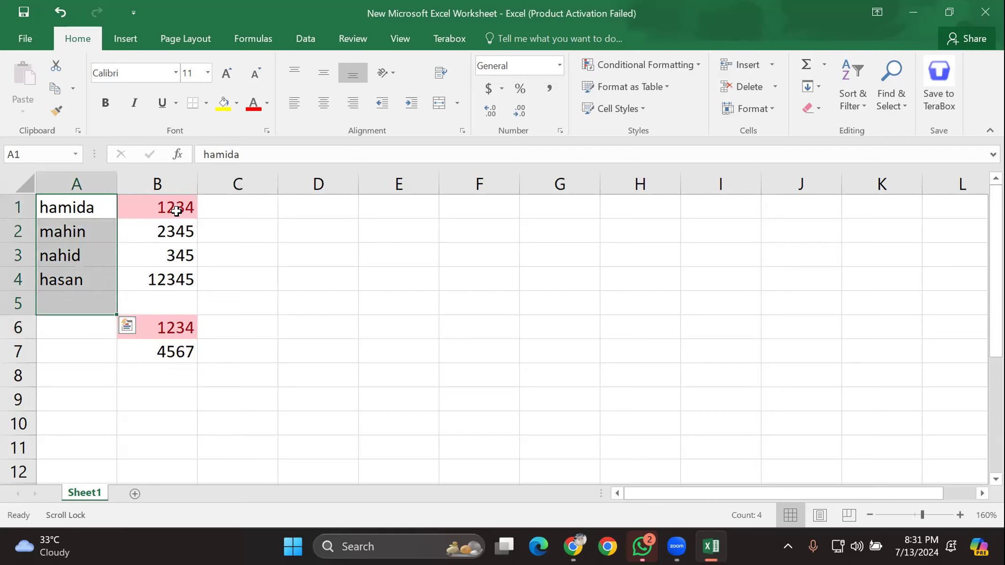
Step: Delete cell B1 with the duplicate number 1234, shifting the cells below up
left_click_drag(81, 212, 88, 295)
left_click(230, 257)
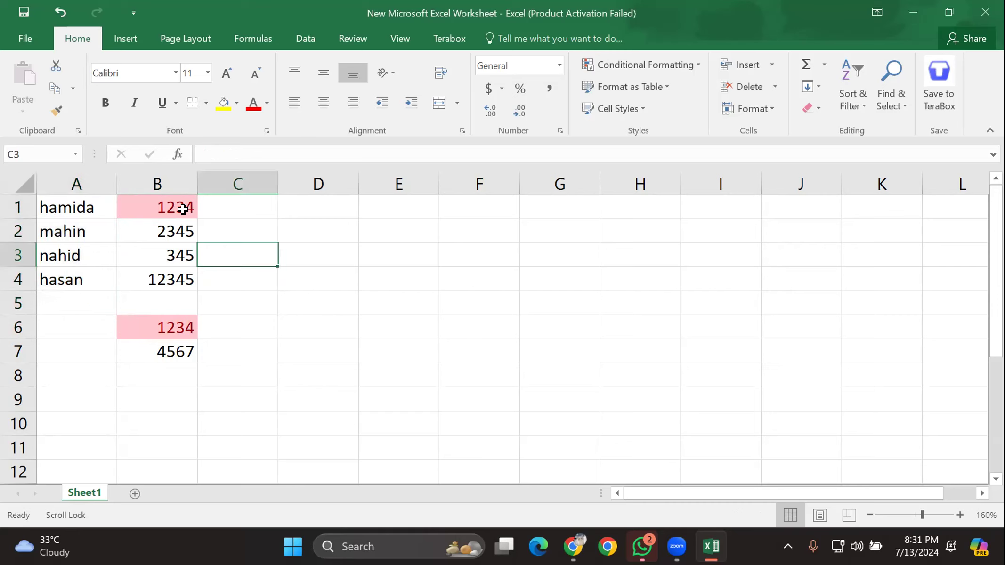
left_click(183, 209)
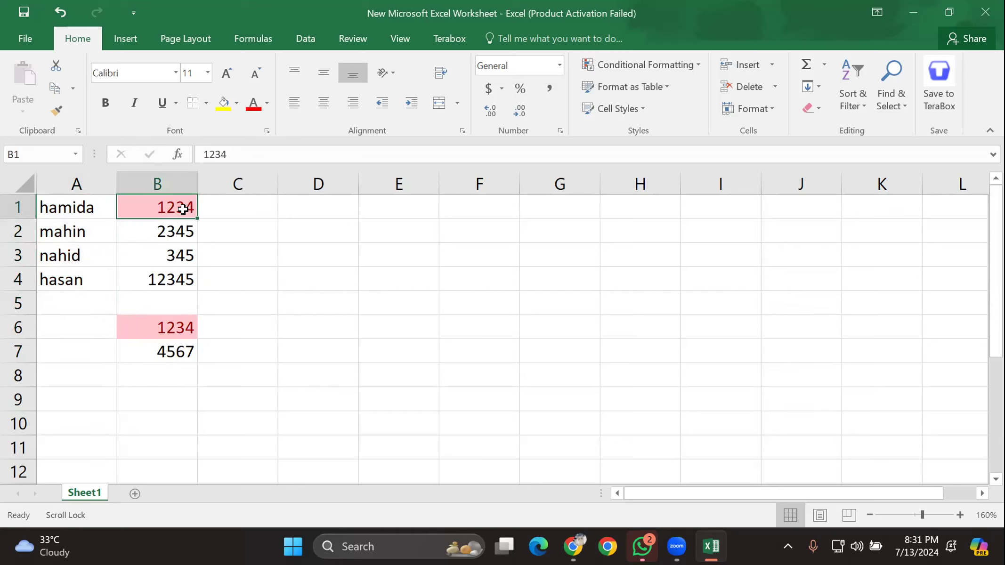
right_click(183, 209)
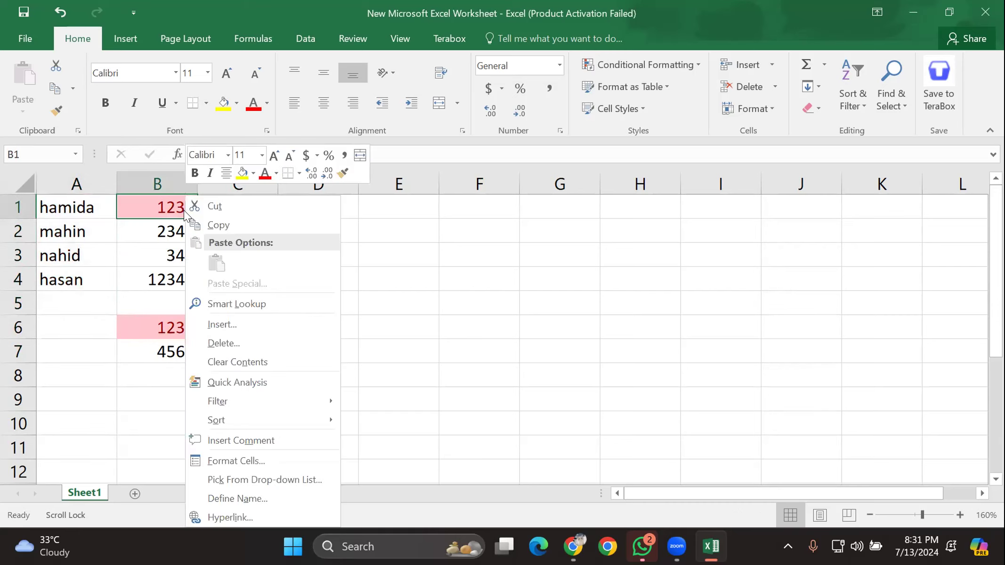
left_click(221, 348)
left_click(170, 397)
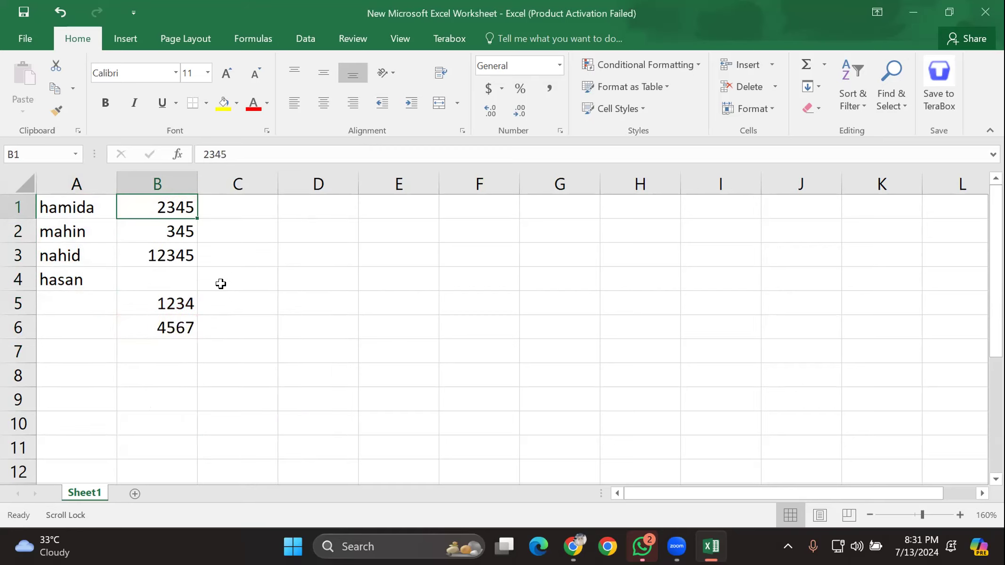
Step: Enter the sample texts dsfgfgf, effeiuhfeiufh, eegufufgueff and ere in cells A8 to A11
scroll(220, 295, "down", 2)
scroll(220, 295, "up", 2)
left_click(58, 368)
type("dsfgfgf")
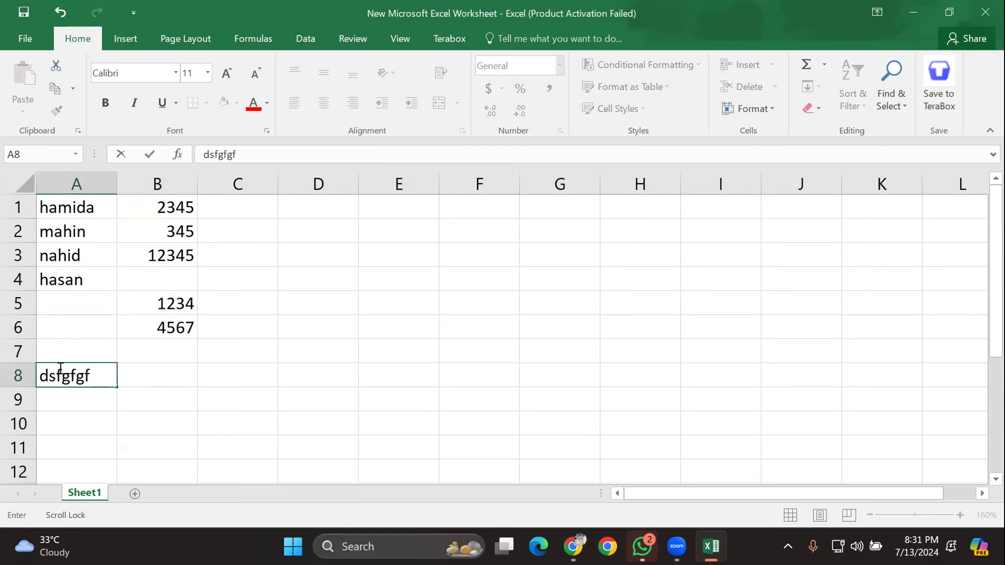
left_click(80, 405)
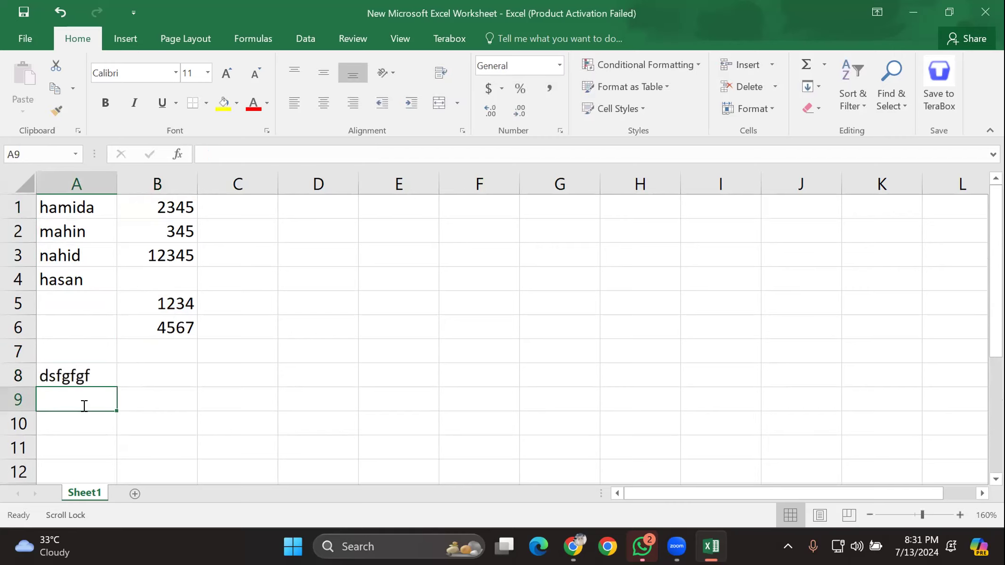
type("effeiuhfeiufh")
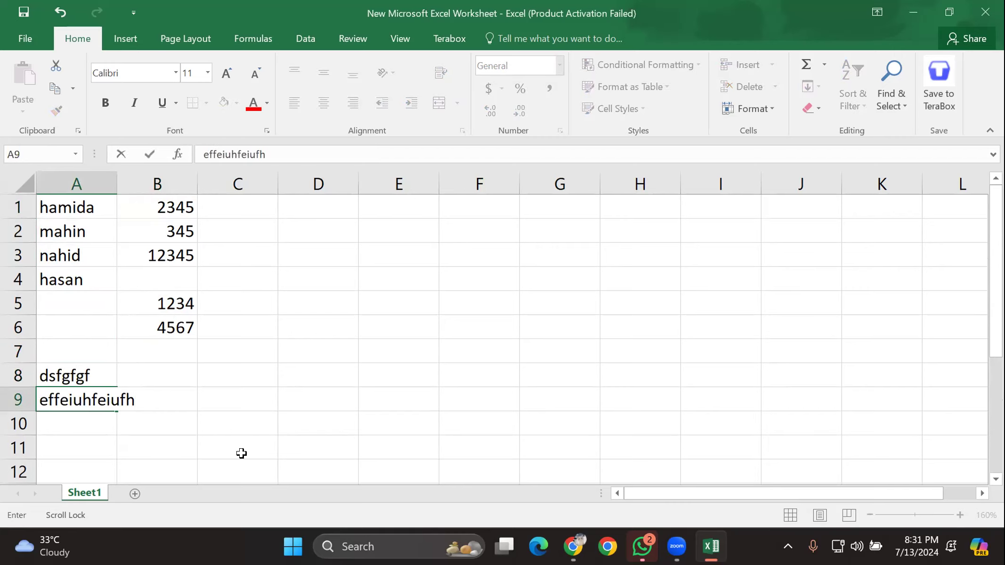
left_click(66, 427)
type("eegufufgueff")
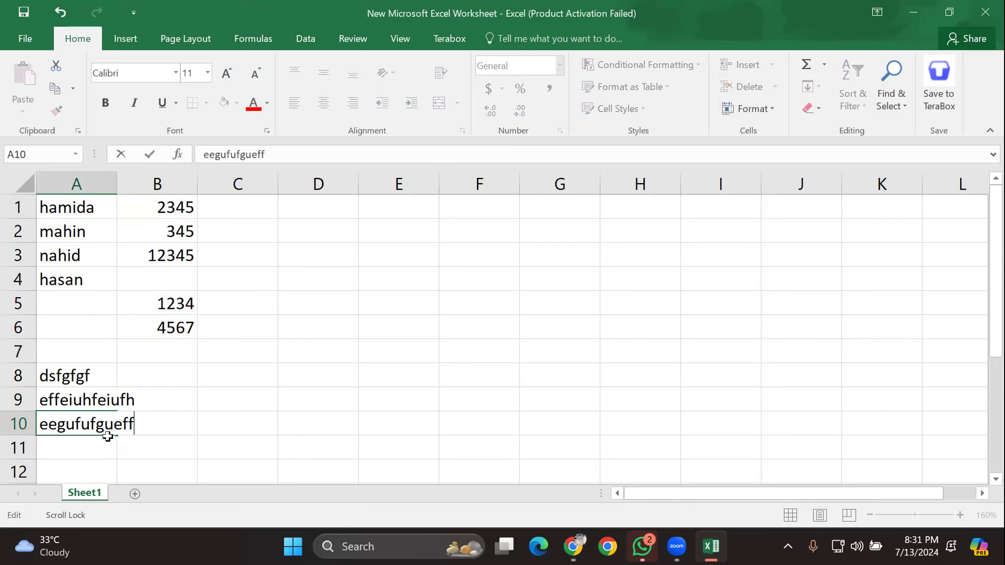
left_click(81, 445)
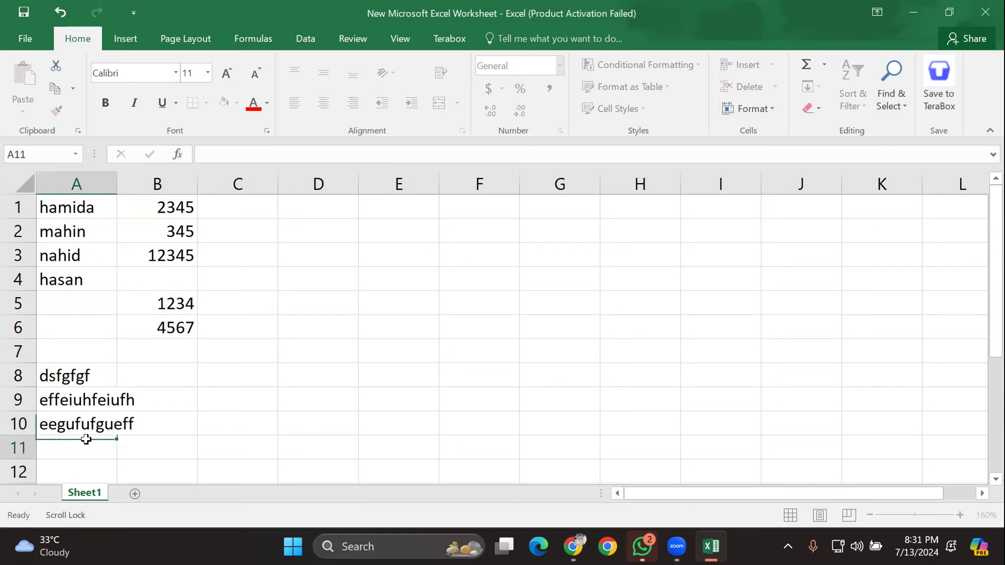
type("ere")
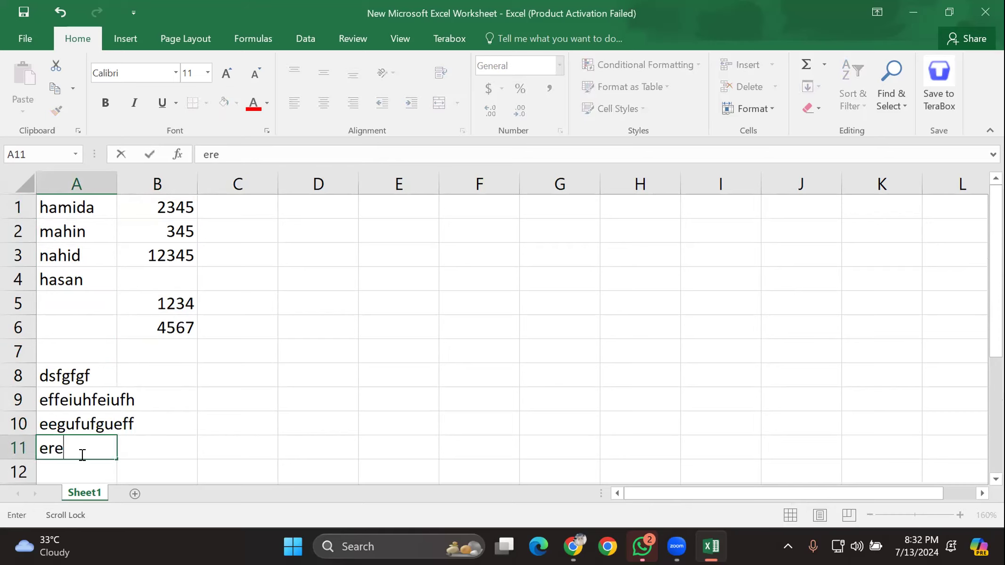
key("Return")
Step: Enter the sample text eehgthrt in cell A12 and rgehtt in cell A15
scroll(81, 433, "down", 2)
type("eehgt")
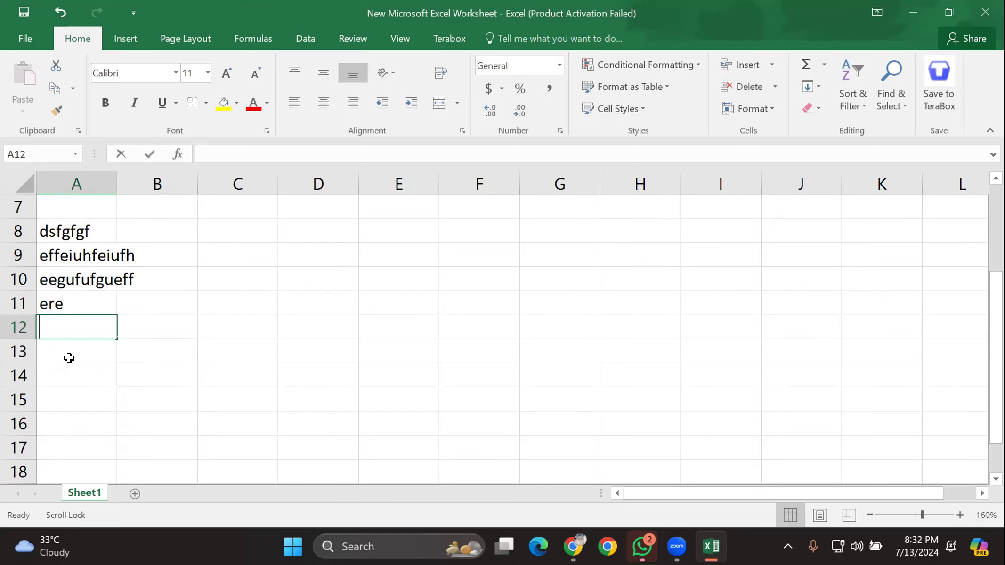
type("hrt")
left_click(80, 393)
type("rgehtt")
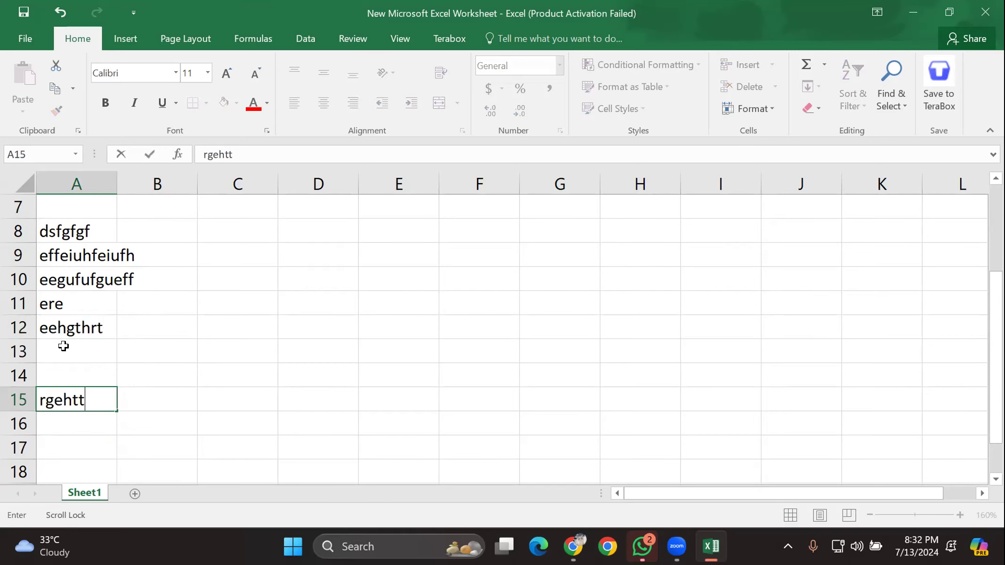
Step: Enter the same text, erhgeh, in cells A13 and A14
left_click(64, 347)
type("erhgeh")
key("Return")
type("erhgeh")
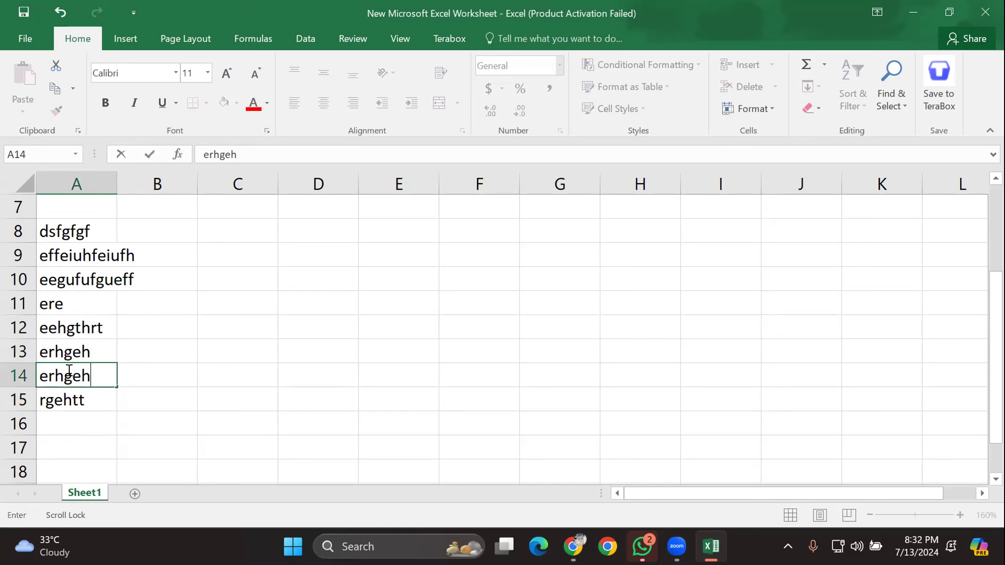
Step: Enter ere in cell A16 as a duplicate of cell A11
left_click(78, 418)
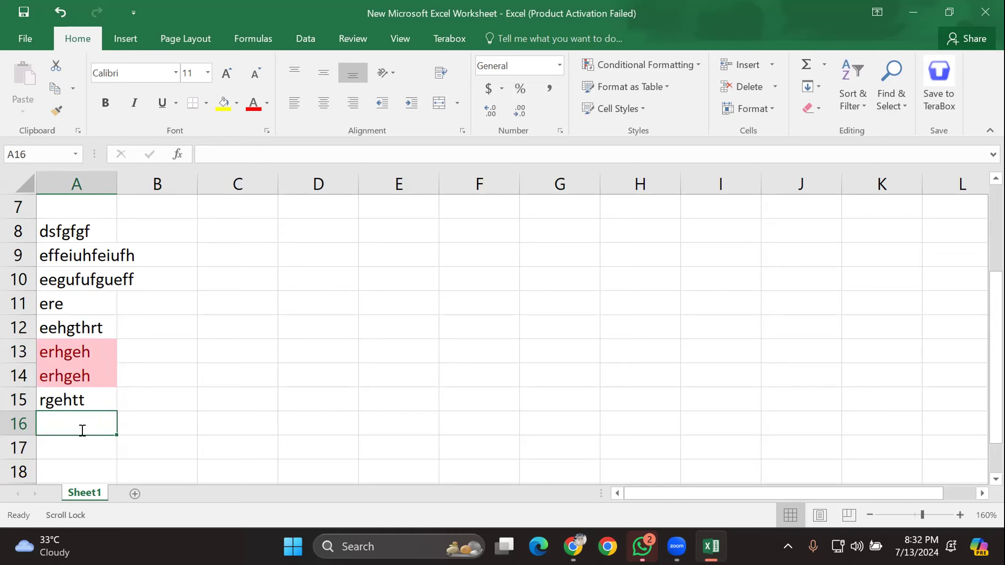
type("ere")
left_click(80, 445)
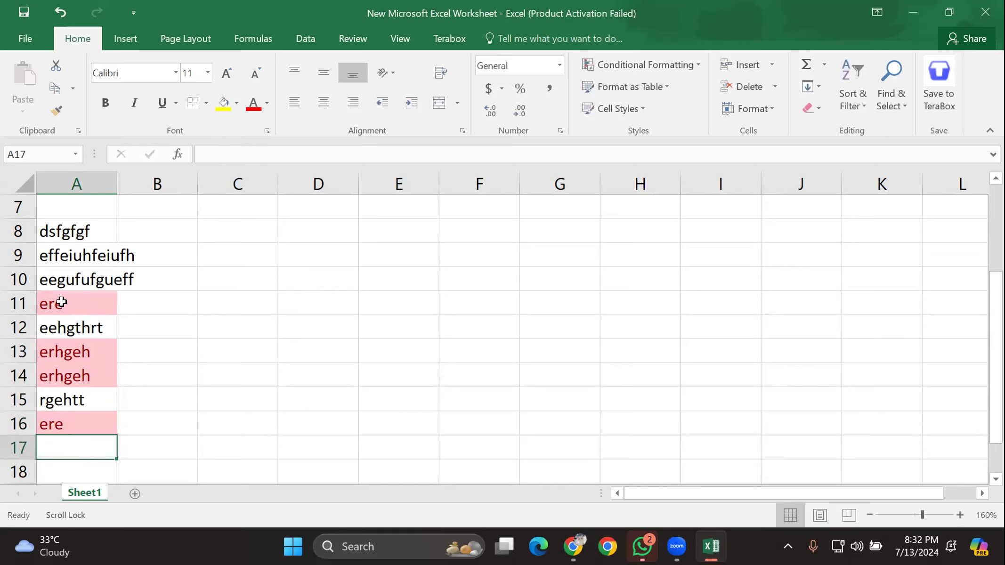
scroll(84, 389, "up", 1)
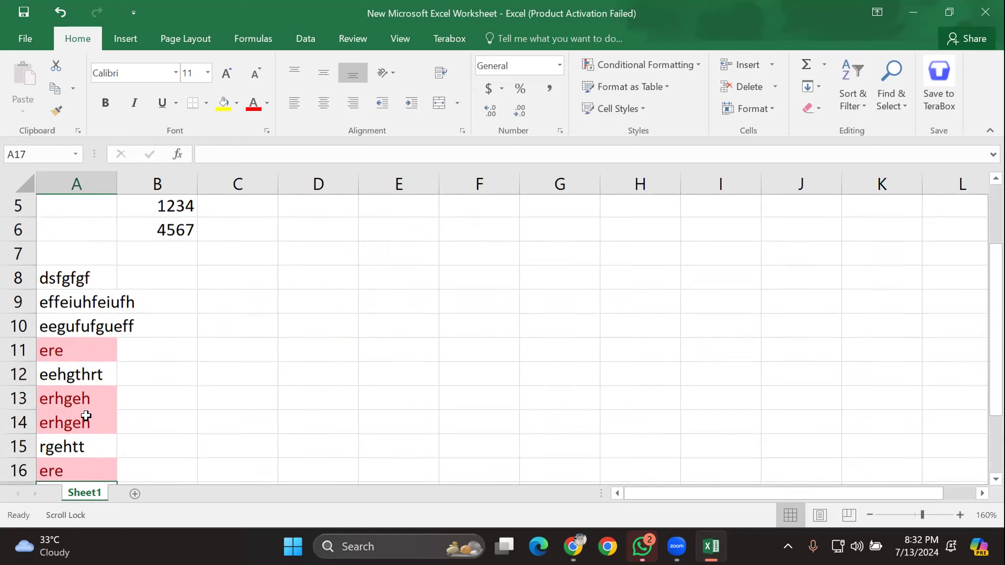
scroll(83, 396, "down", 1)
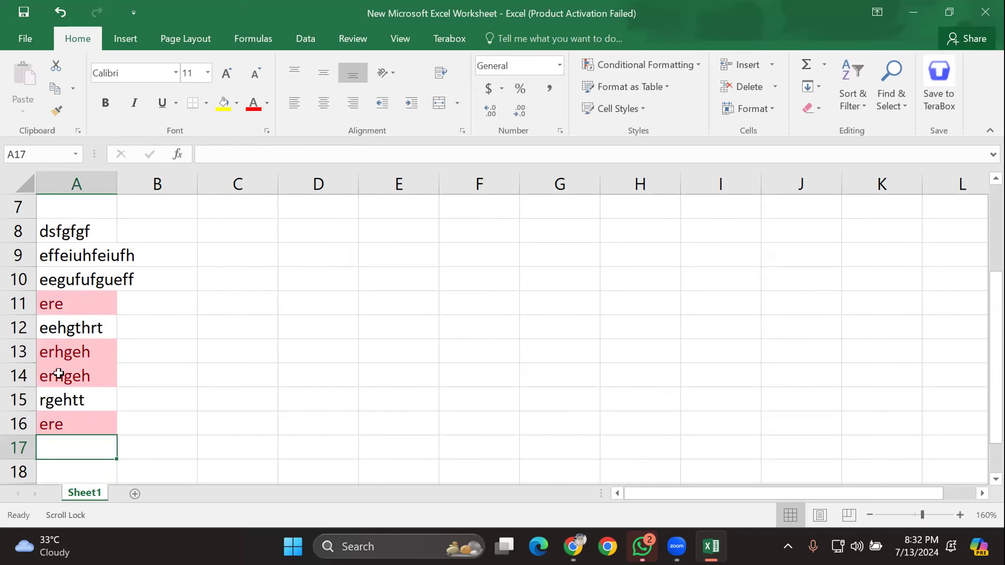
Step: Delete row 14 with the second erhgeh entry, and the row holding the second ere entry
left_click(28, 376)
right_click(28, 376)
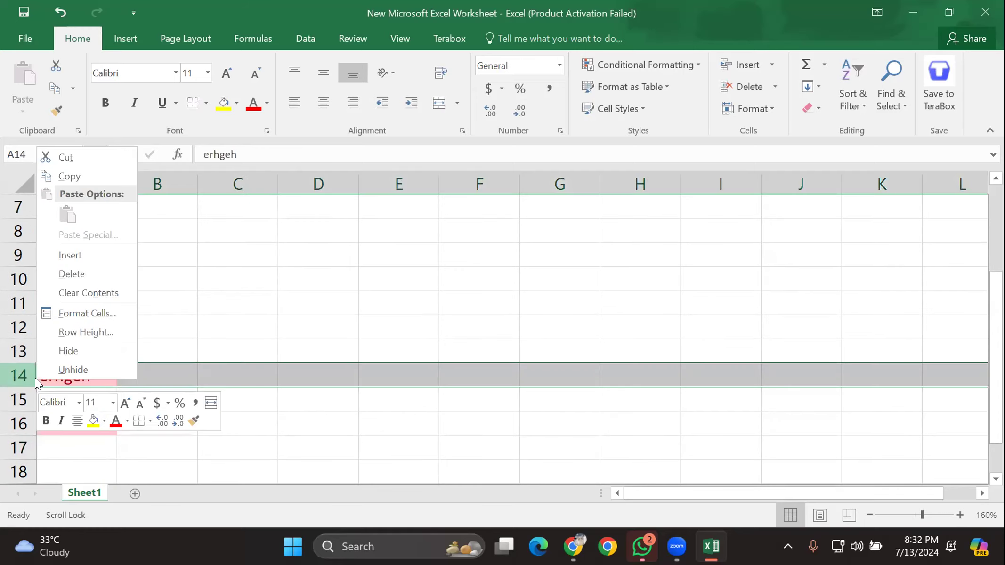
left_click(95, 275)
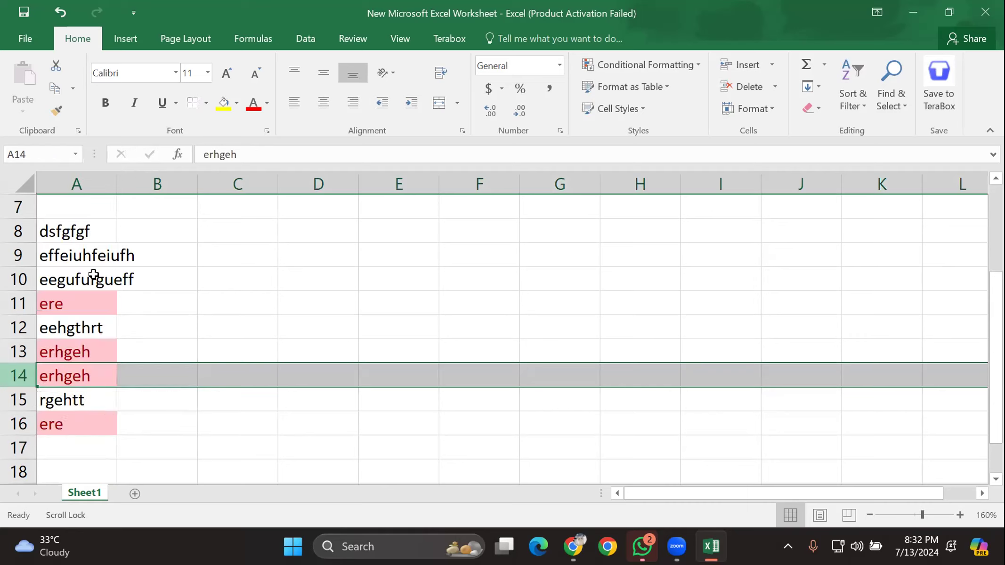
right_click(19, 399)
left_click(85, 297)
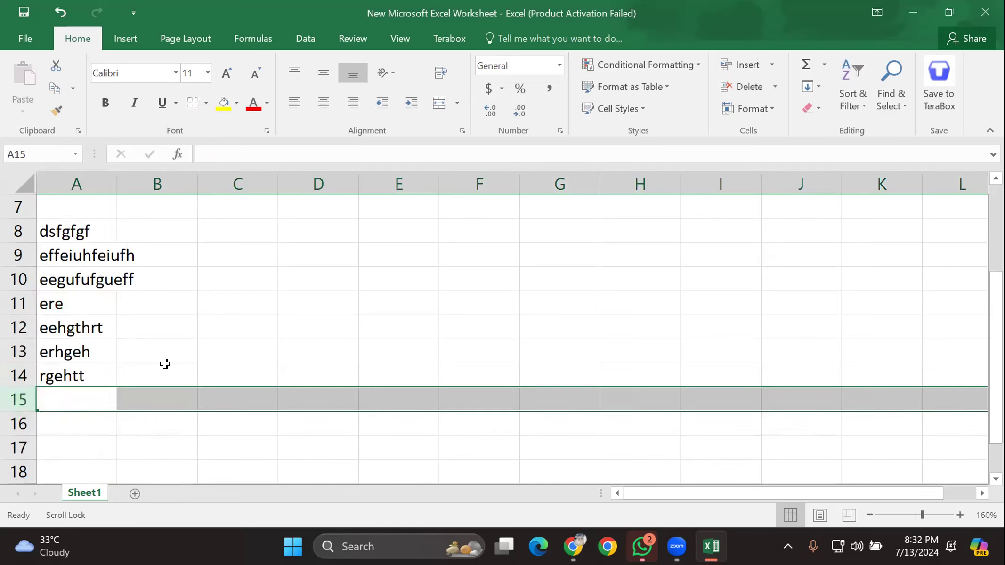
Step: Clear the contents of the whole worksheet and select cell A1
scroll(170, 361, "up", 2)
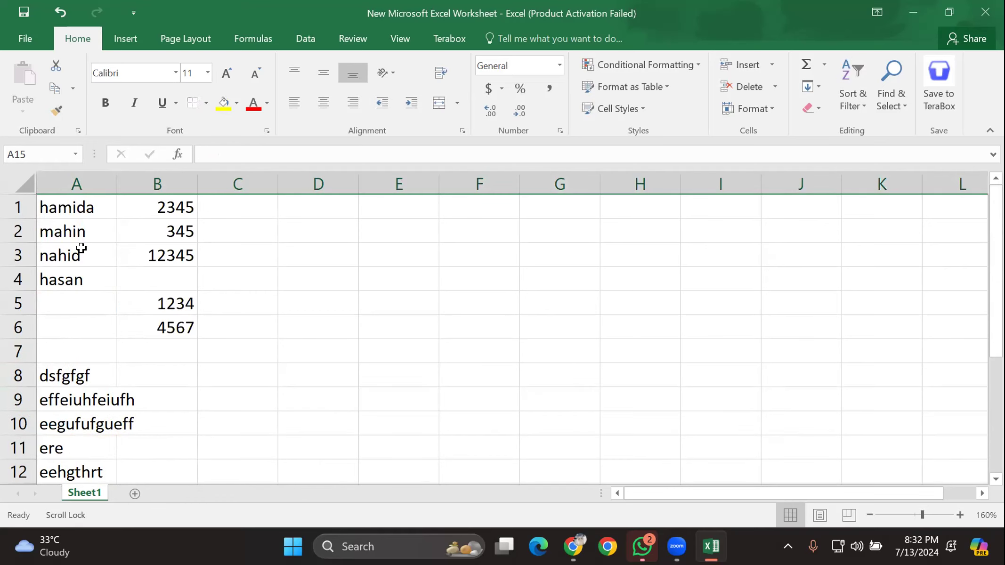
left_click(24, 187)
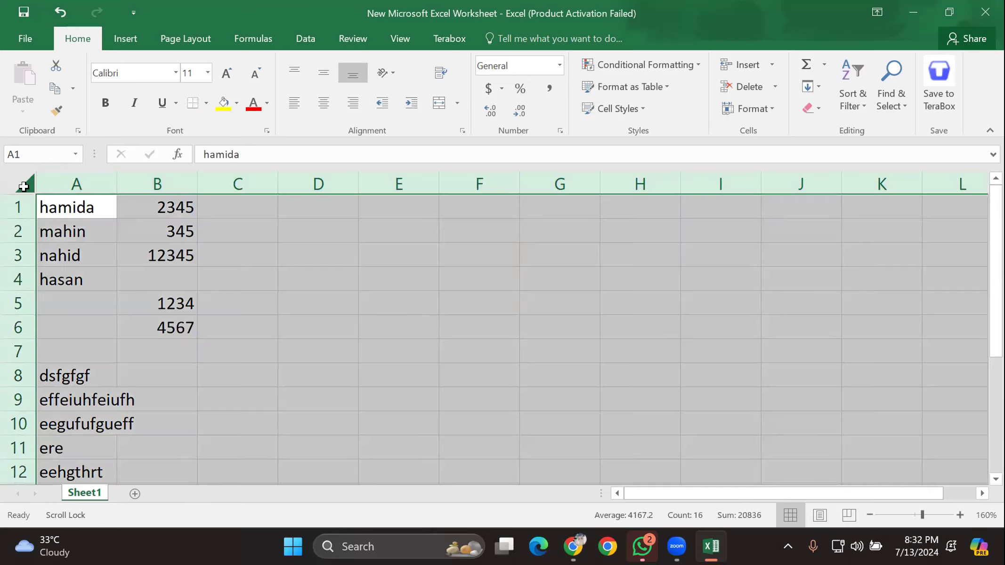
key("Delete")
left_click(165, 294)
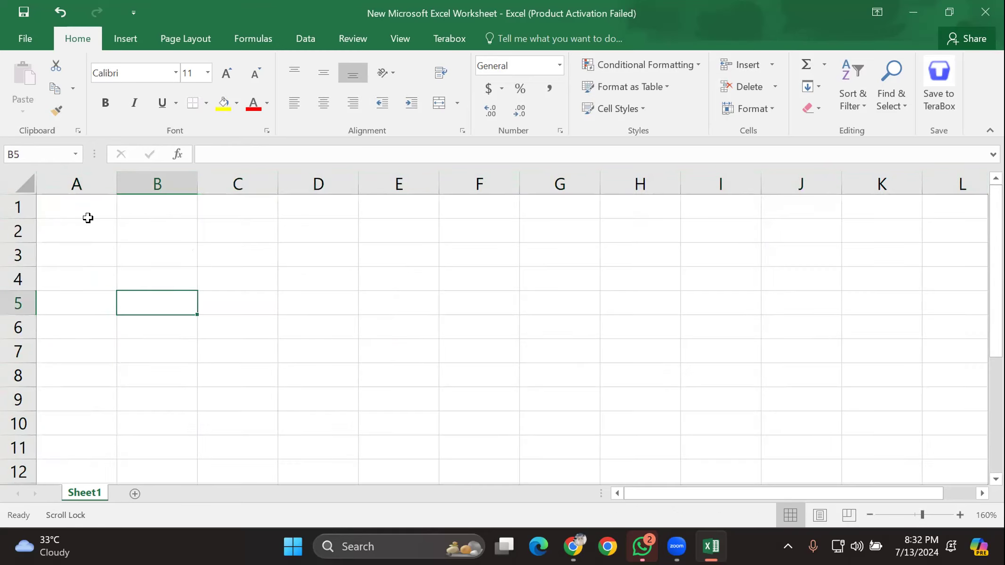
left_click(68, 217)
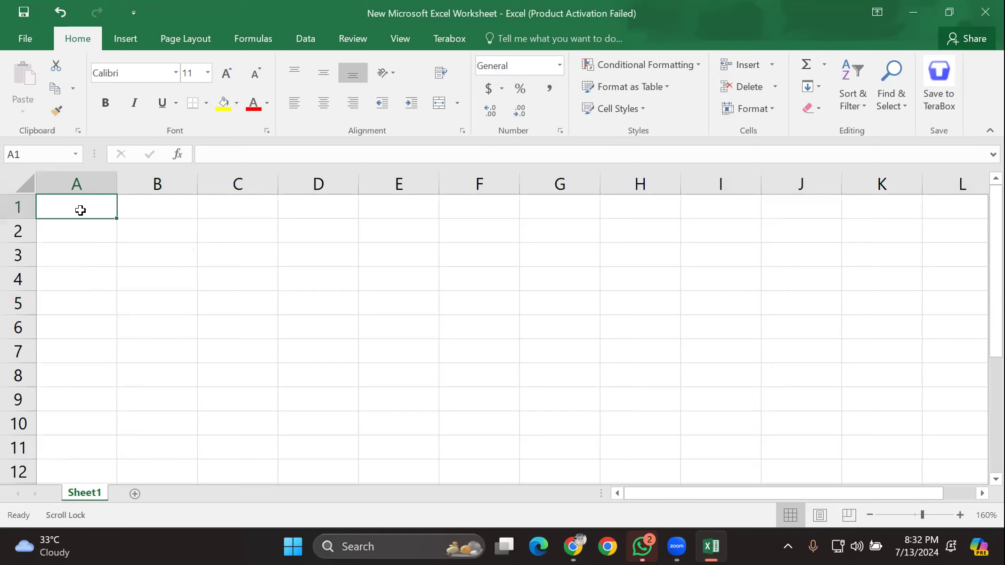
type("12")
key("BackSpace")
key("BackSpace")
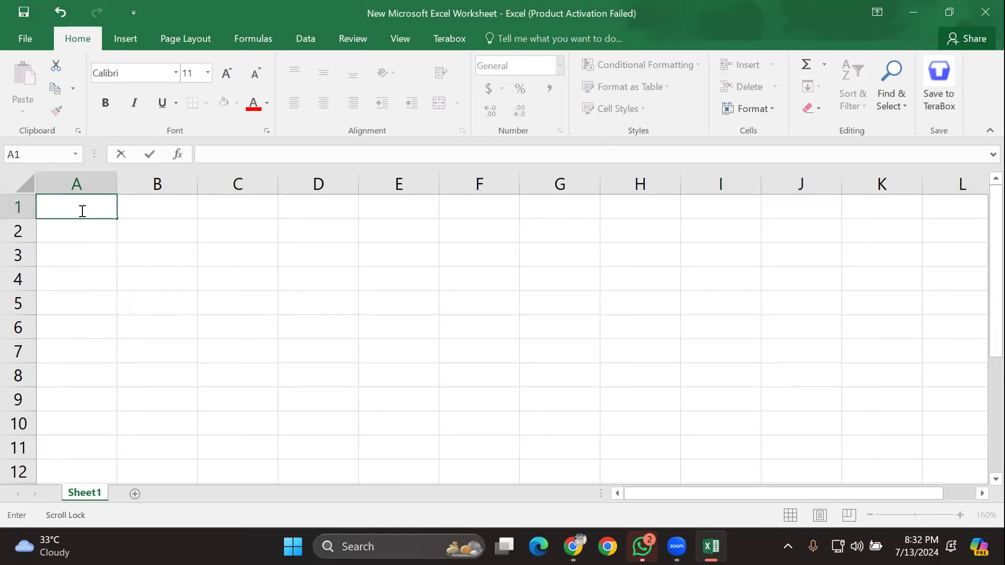
Step: Fill cells A1 to A4 with a list of people's first names, one per cell
type("abdullah")
left_click(78, 232)
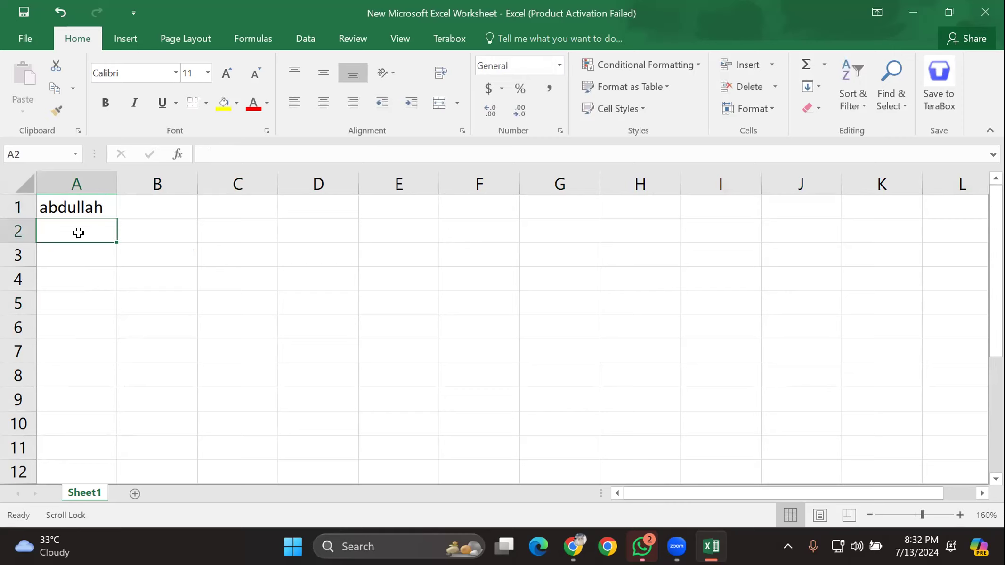
type("hasan")
left_click(74, 254)
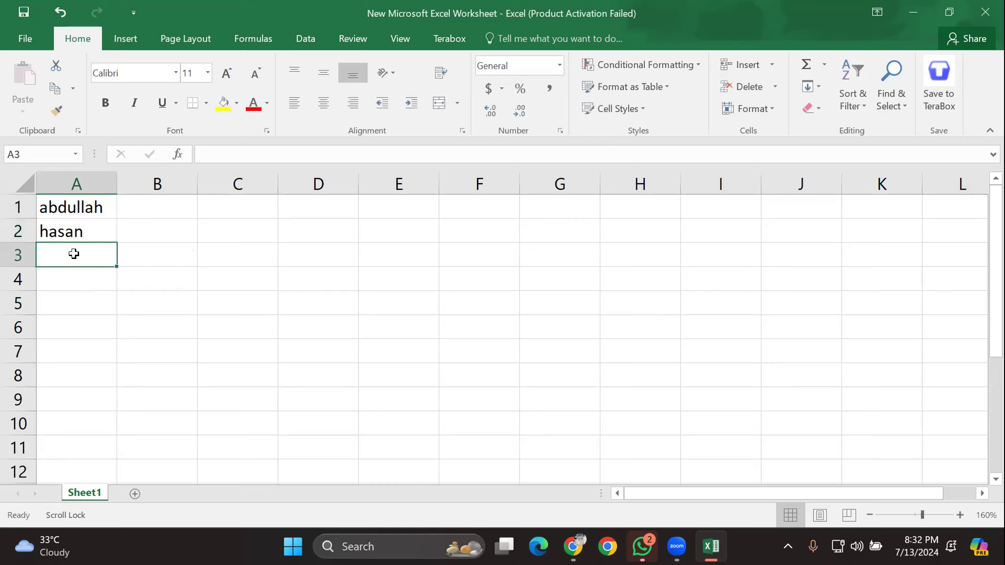
type("riaz")
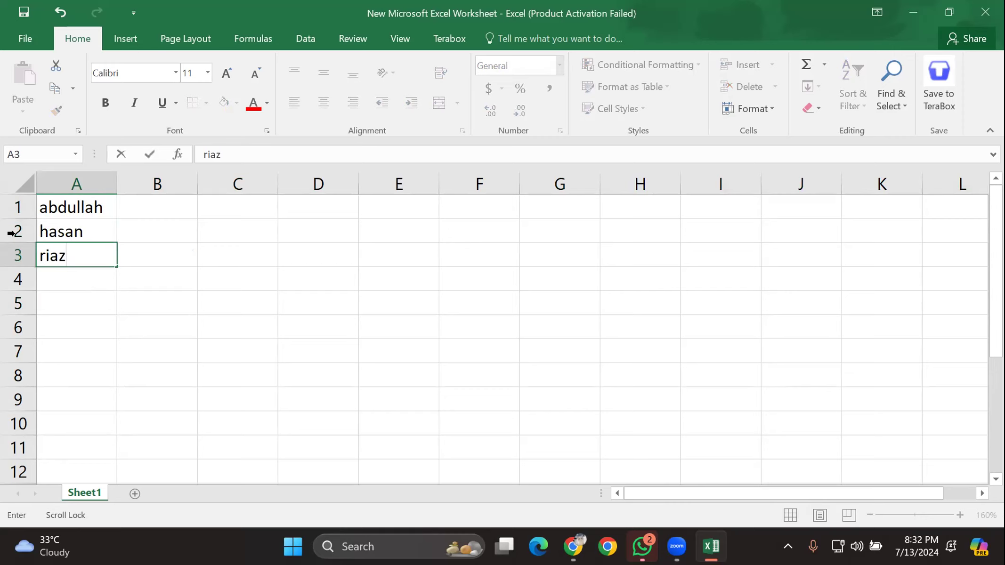
left_click(91, 287)
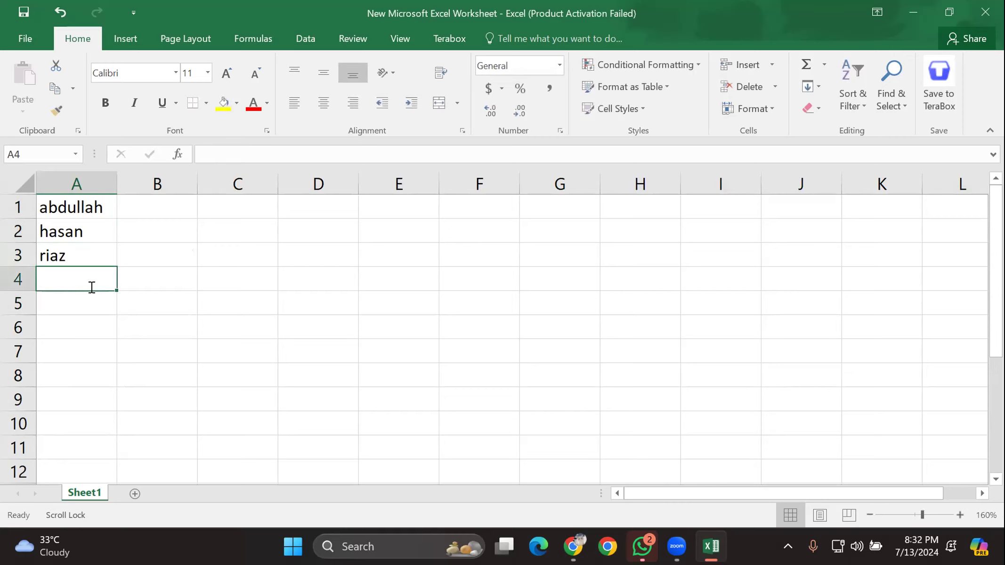
type("ma")
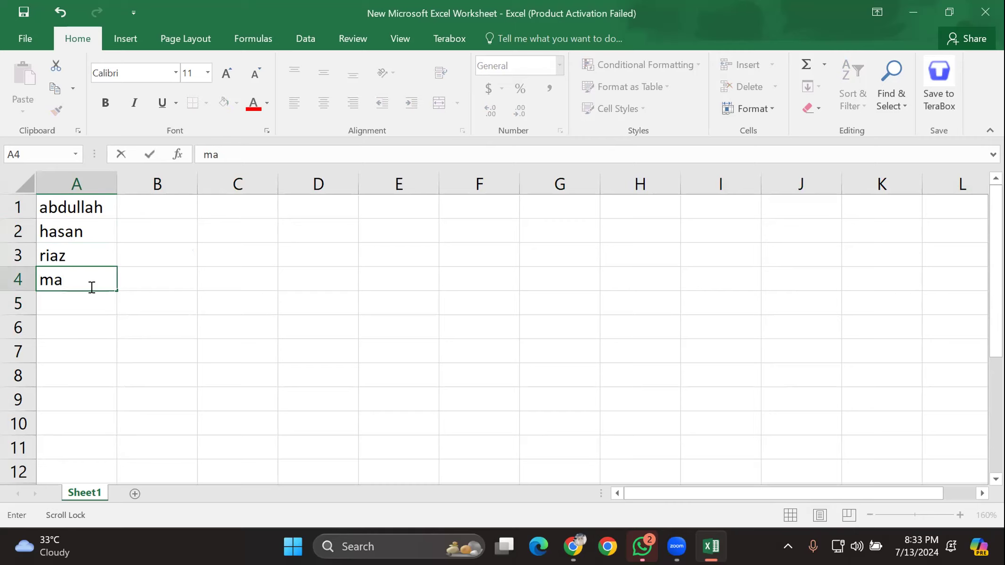
type("nik")
key("Return")
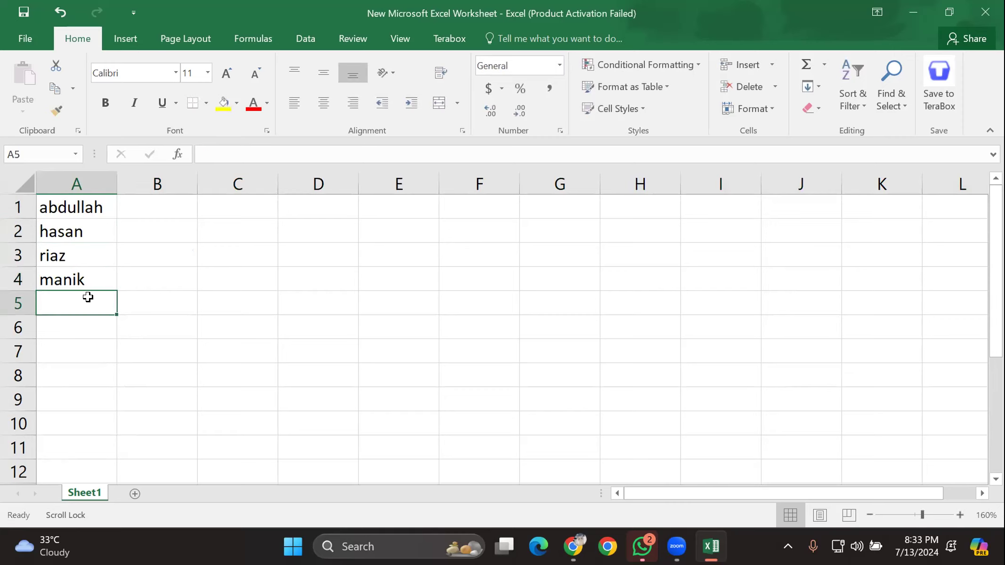
Step: Add three more first names to the list, one each in cells A5, A6 and A7
type("rofiq")
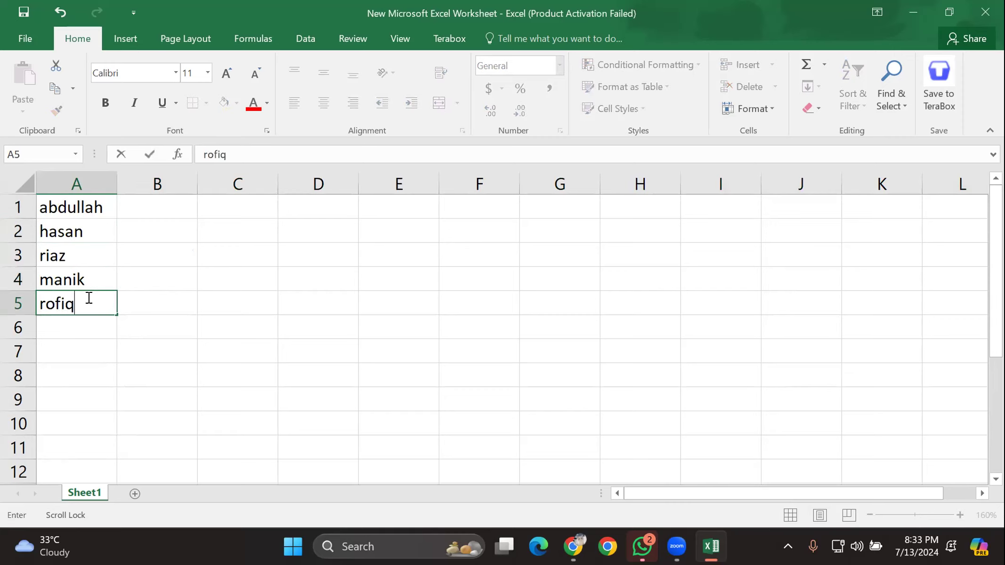
left_click(65, 329)
type("mai")
type("nn")
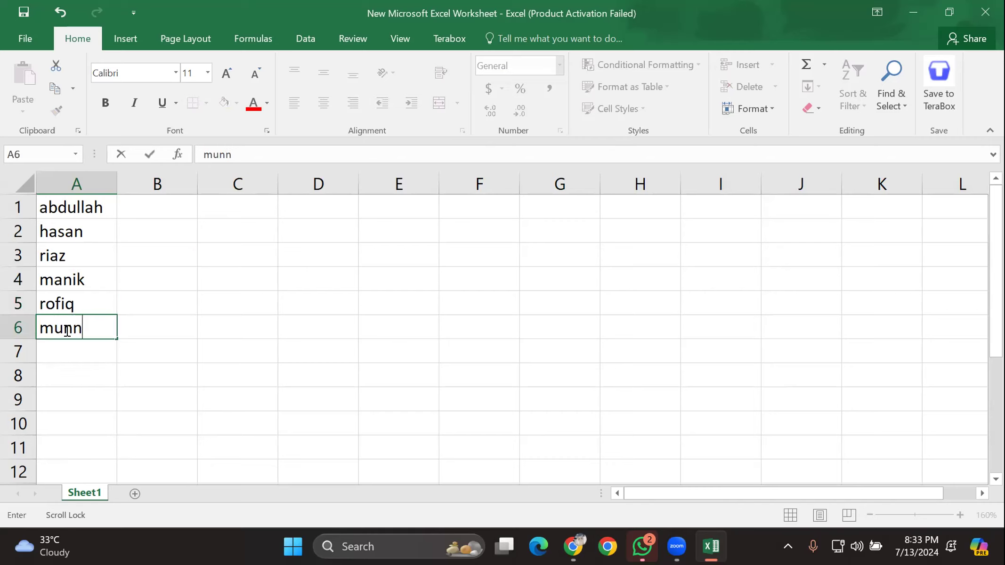
left_click(81, 345)
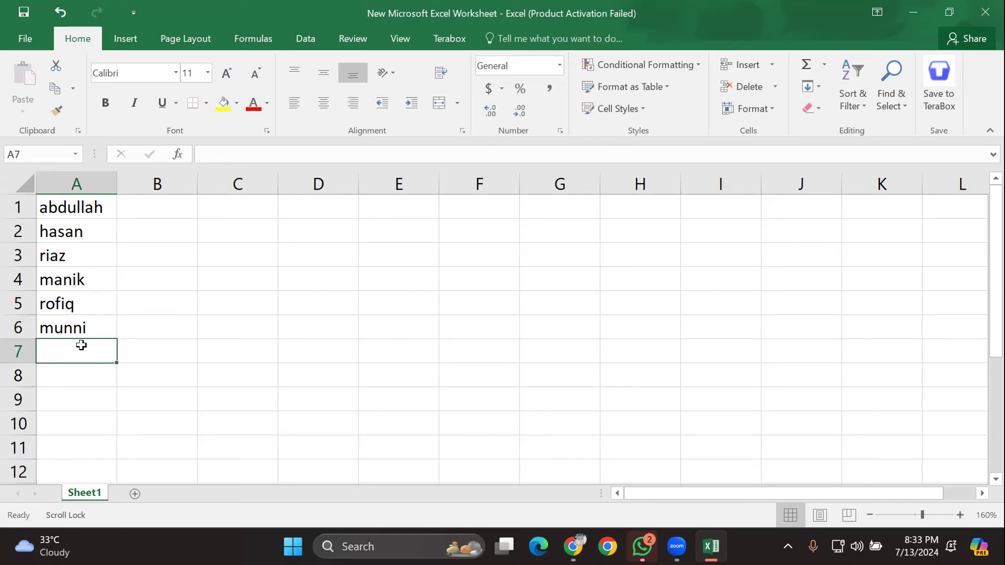
type("hasib")
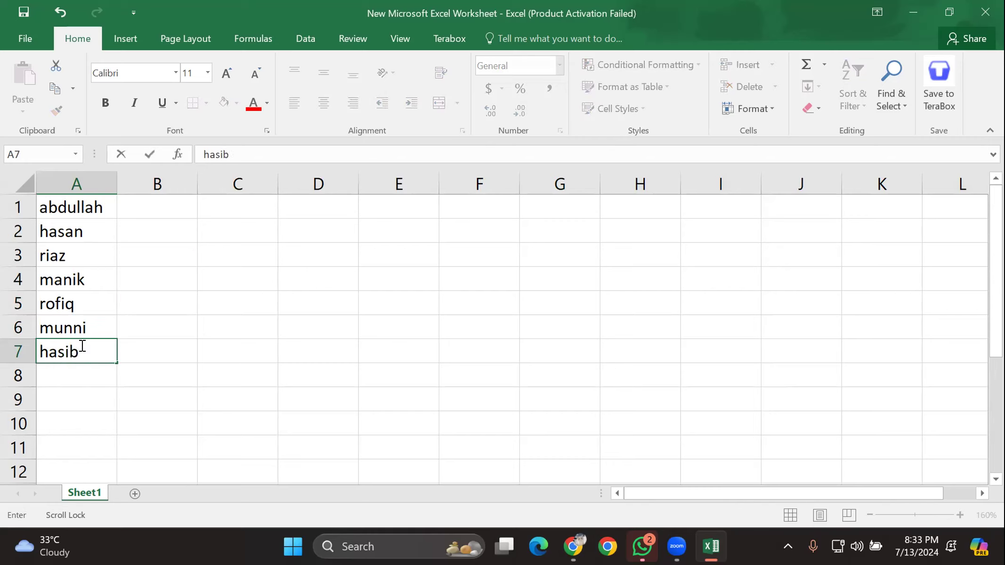
key("Return")
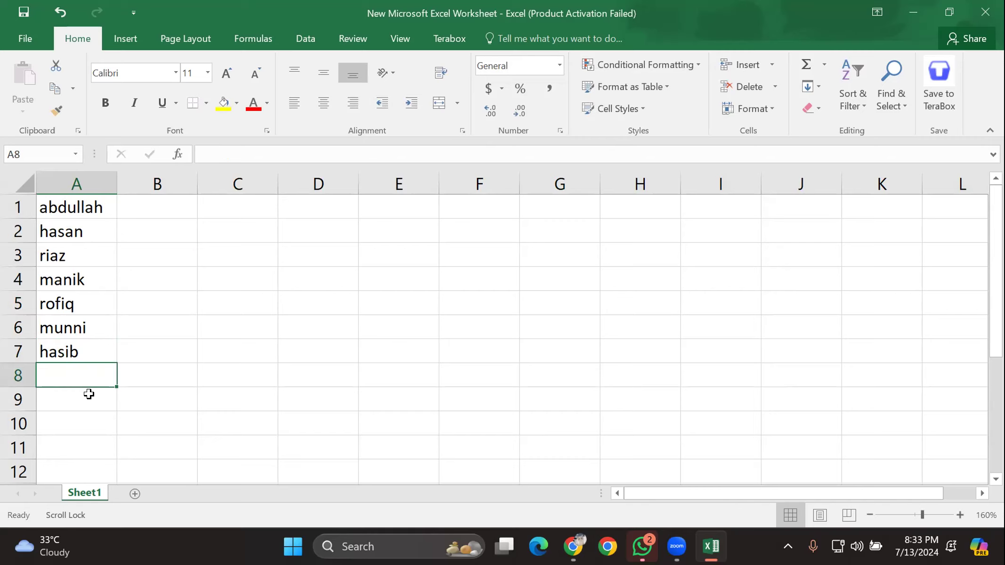
Step: Copy the name in cell A4 into cell A8 as a duplicate entry
left_click(94, 278)
key("ctrl+c")
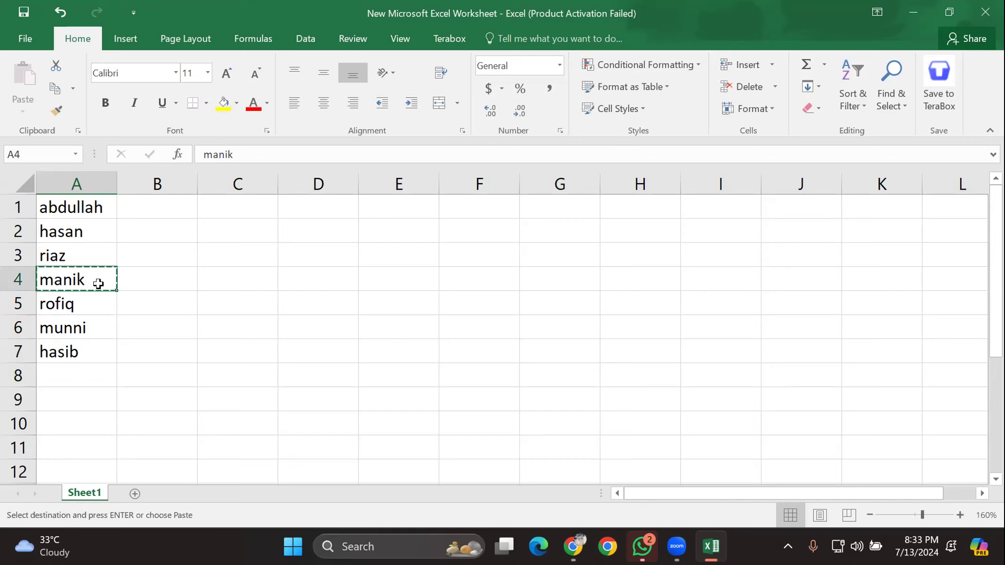
left_click(84, 375)
key("ctrl+v")
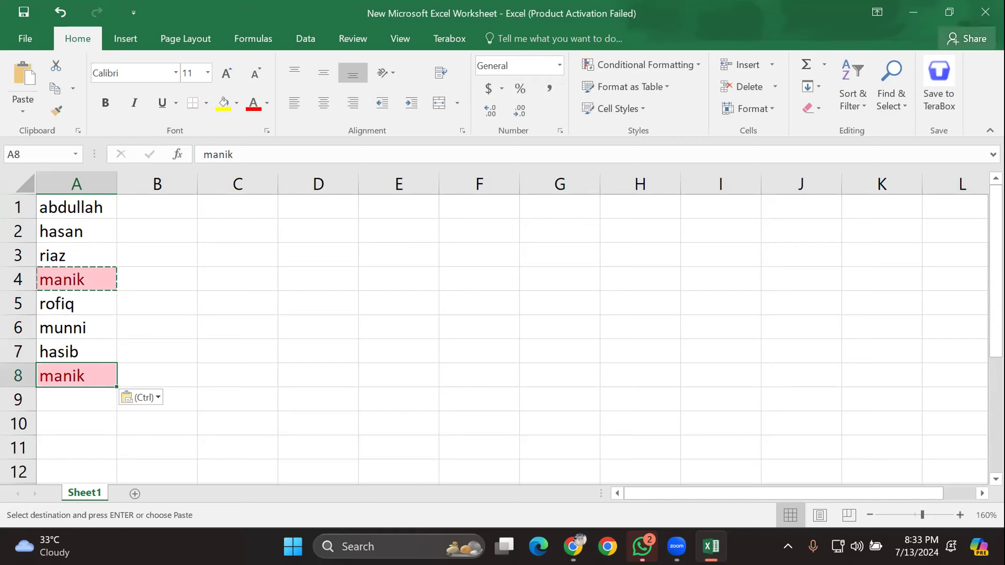
Step: Close the workbook and create a new Microsoft Excel Worksheet file on the desktop
left_click(985, 12)
left_click(501, 292)
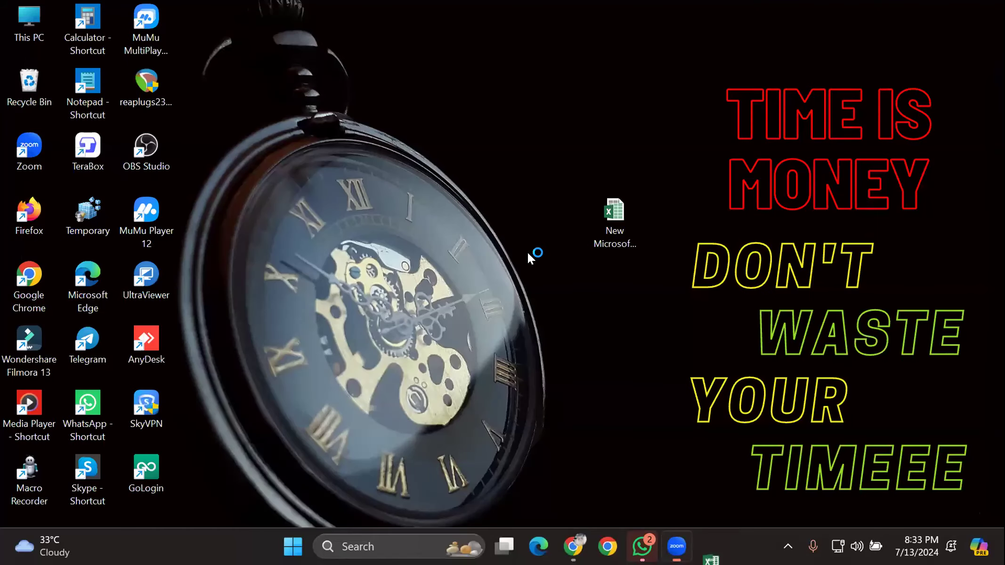
right_click(531, 210)
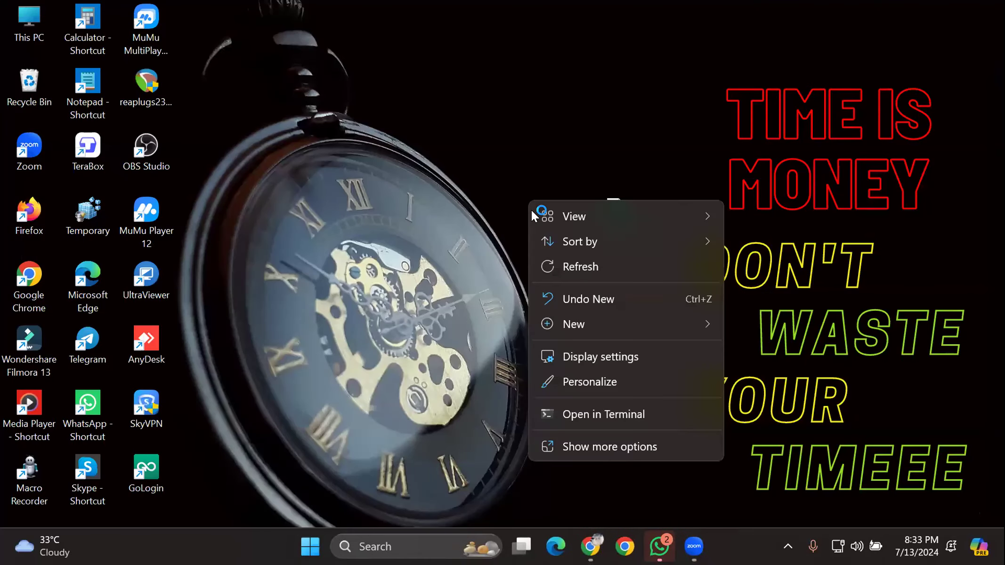
mouse_move(557, 328)
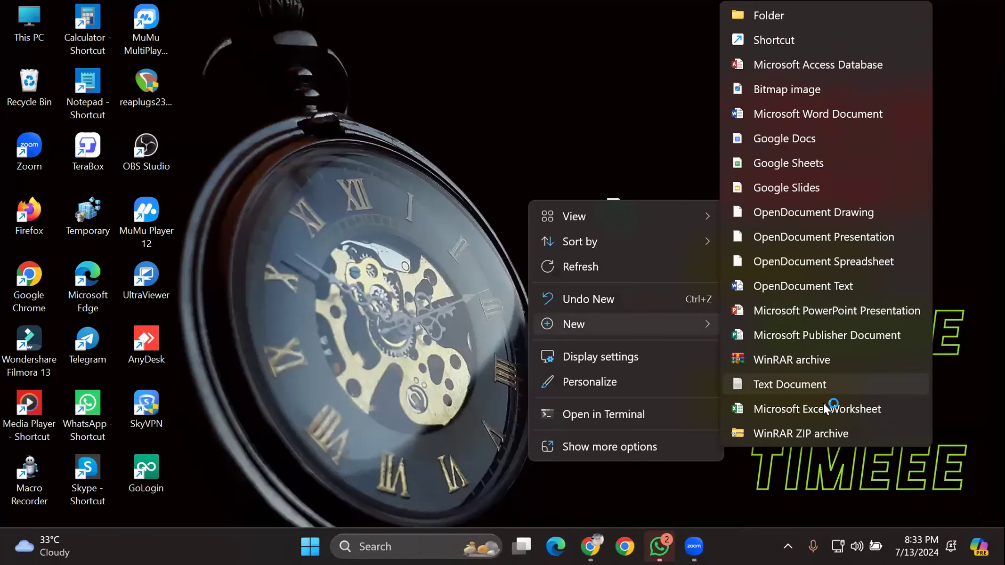
left_click(811, 407)
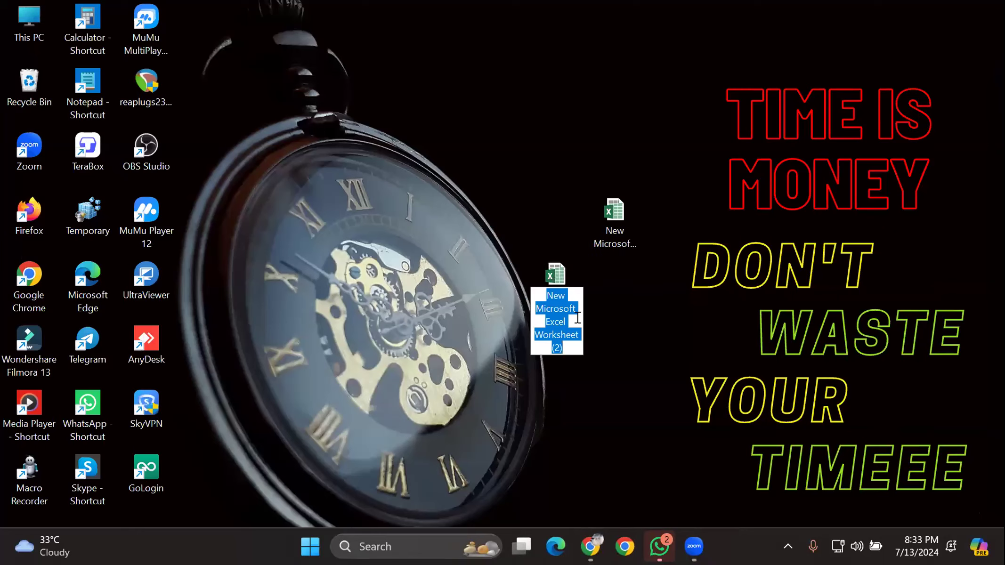
Step: Open the New Microsoft Excel Worksheet (2) file from the desktop and dismiss the Microsoft Office Activation Wizard
left_click(558, 282)
double_click(616, 217)
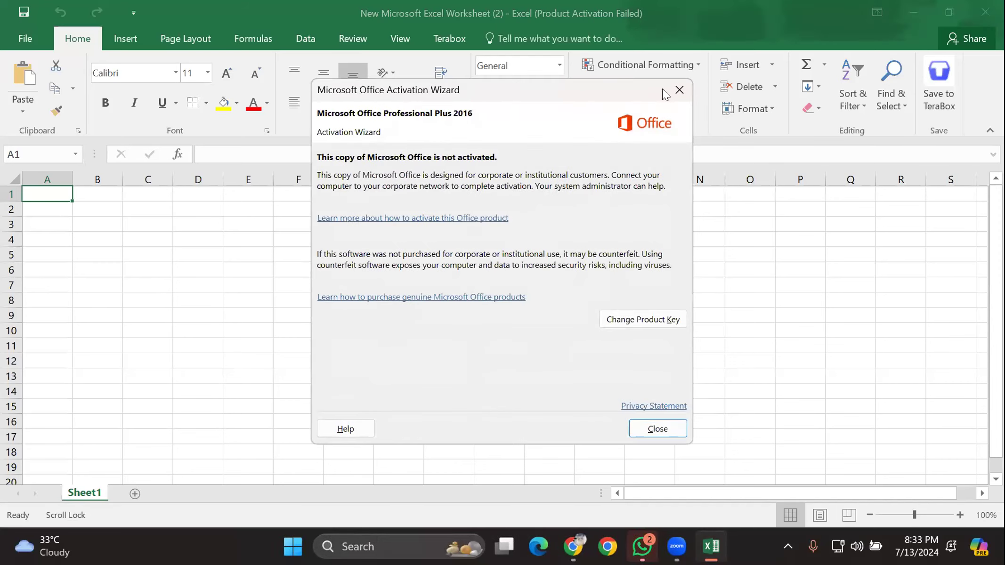
left_click(690, 83)
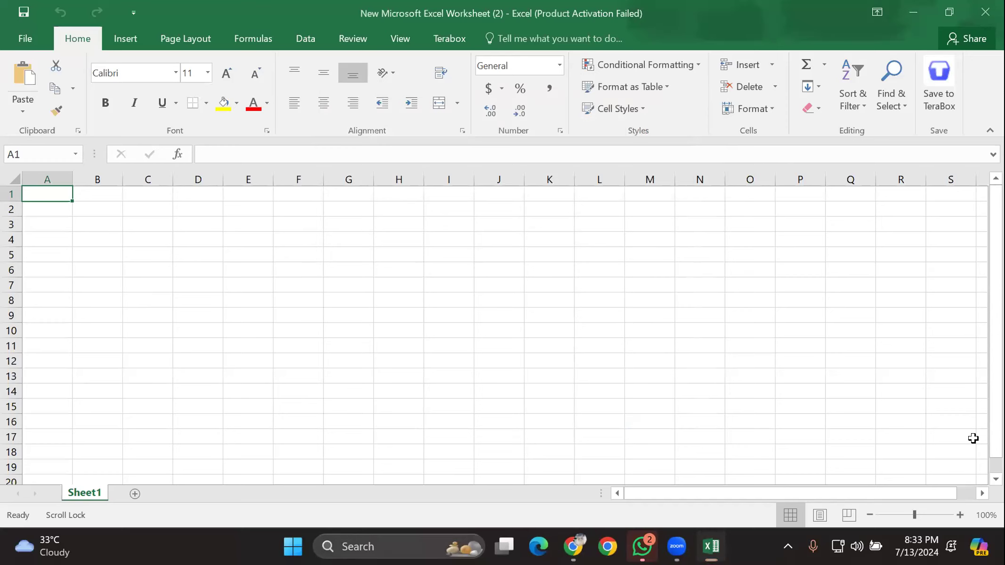
Step: Enter 1234, 4567 and q12234 in cells A1 to A3 of the blank sheet
left_click(959, 514)
left_click(960, 515)
left_click(960, 514)
left_click(960, 515)
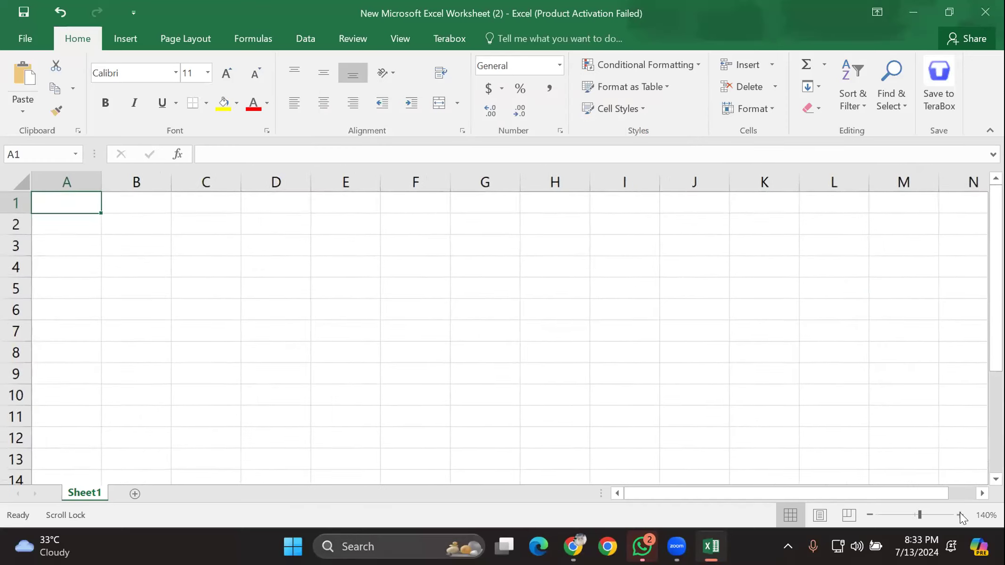
left_click(959, 514)
left_click(959, 515)
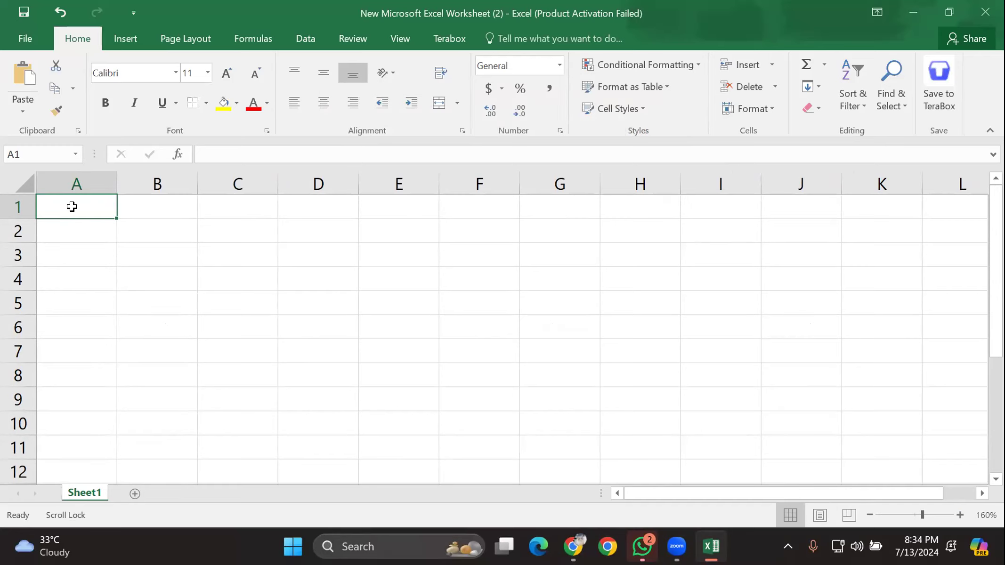
type("1234")
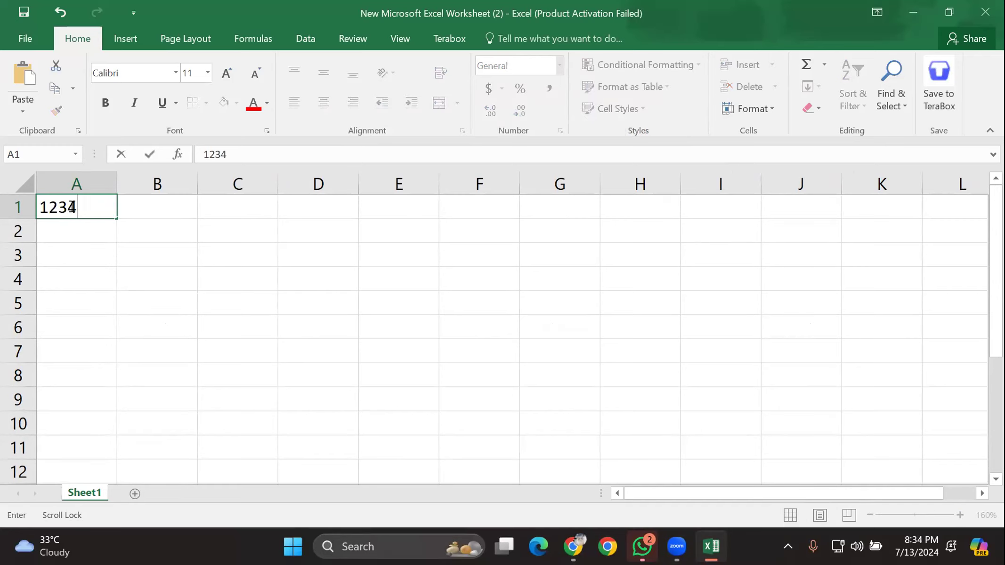
left_click(101, 228)
type("4567")
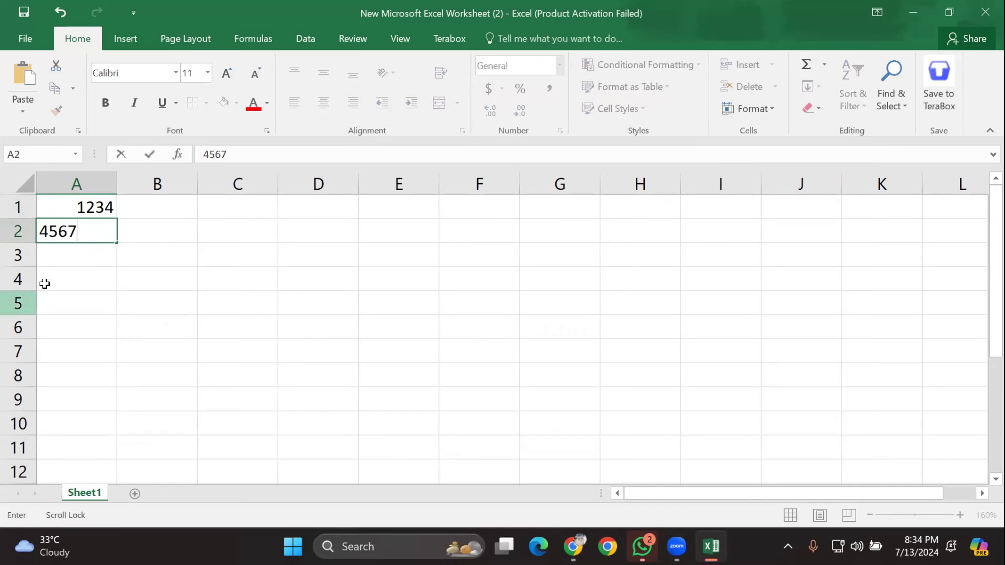
left_click(68, 258)
type("q")
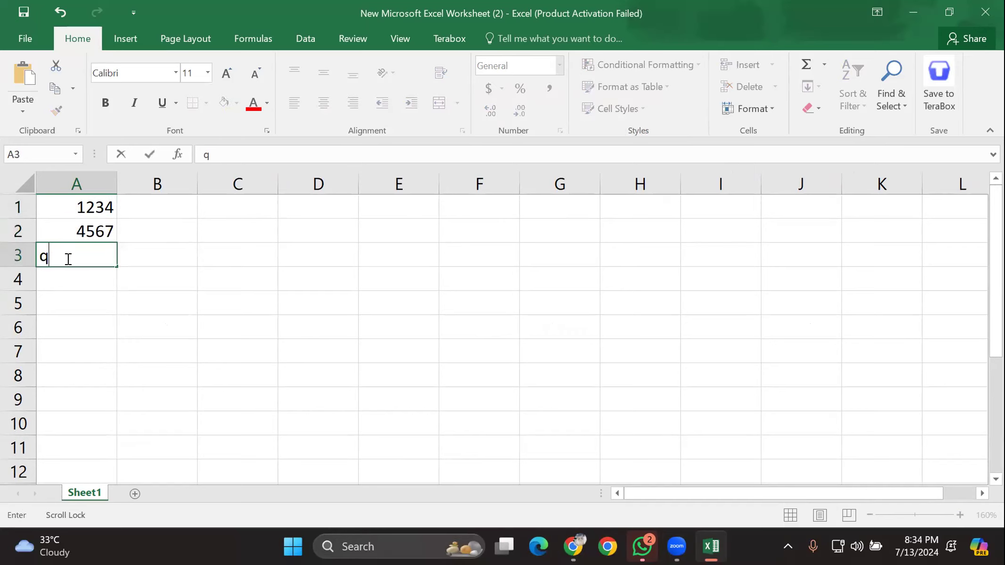
type("12234")
Step: Enter 2454, 4564332 and huj689 in cells A4 to A6
left_click(98, 285)
type("2454")
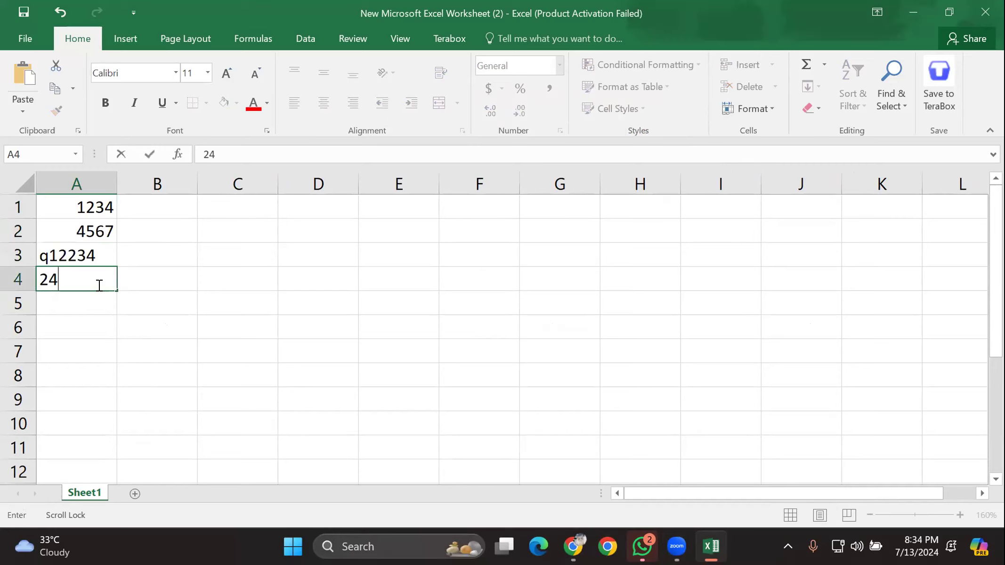
left_click(103, 300)
type("456")
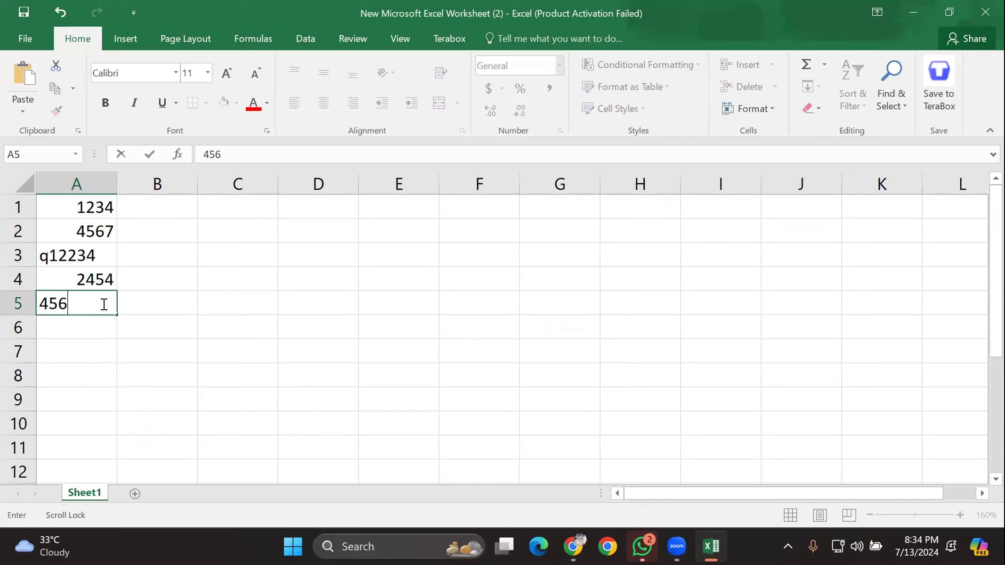
type("4332")
left_click(84, 325)
type("h")
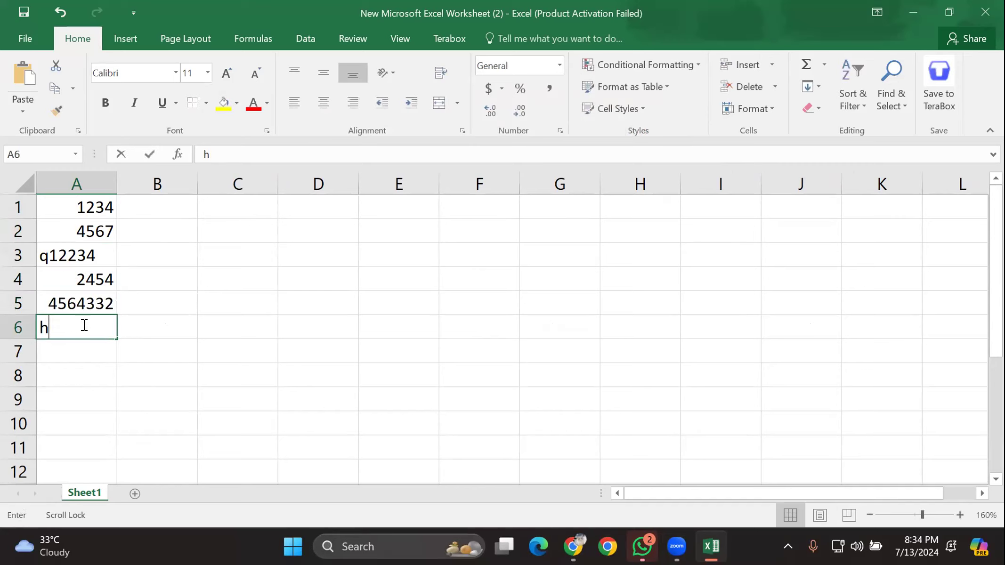
type("uj689")
Step: Enter fdrgt, rgth and dthrtruj in cells A7 to A9
left_click(60, 352)
type("fdrgt")
left_click(89, 378)
type("rgth")
left_click(101, 394)
type("dthrtruj")
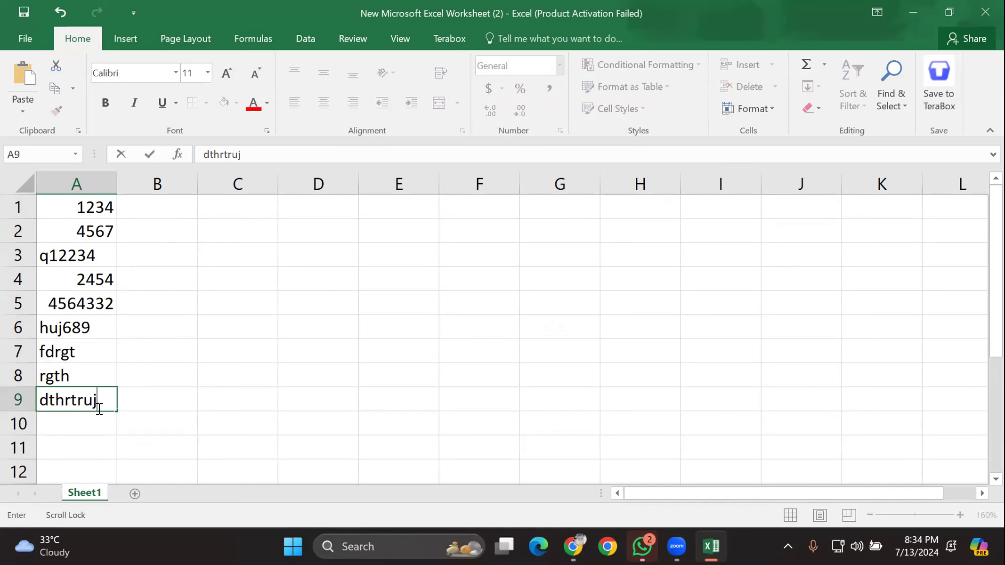
Step: Enter thwu, gfsr and sdhtw in cells A10 to A12
left_click(94, 416)
type("thwu")
left_click(85, 437)
type("gfsr")
scroll(78, 408, "down", 2)
left_click(65, 319)
type("sdhtw")
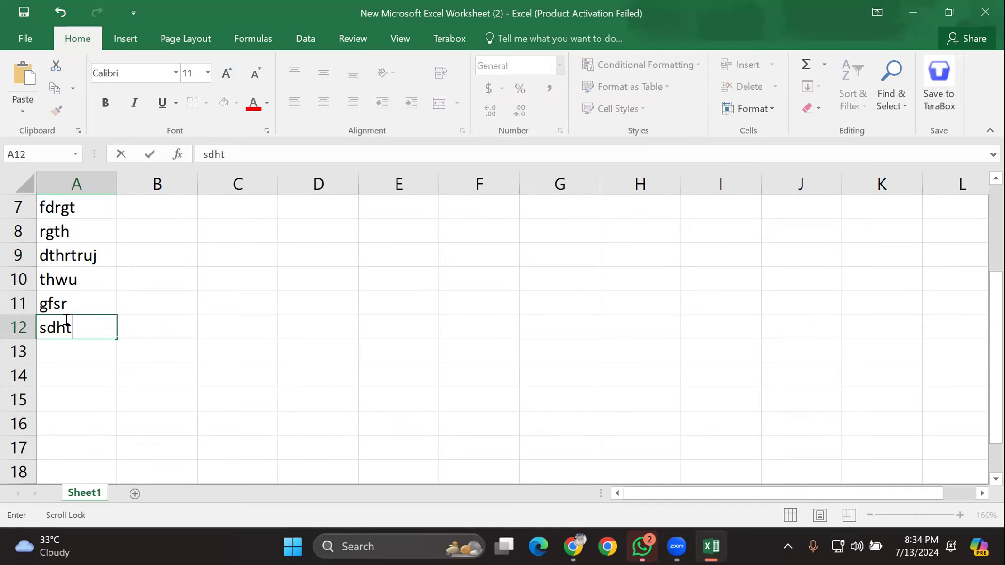
Step: Enter dhtw, thw4 and e5the in cells A13 to A15
left_click(69, 352)
type("dhtw")
left_click(75, 376)
type("thw4")
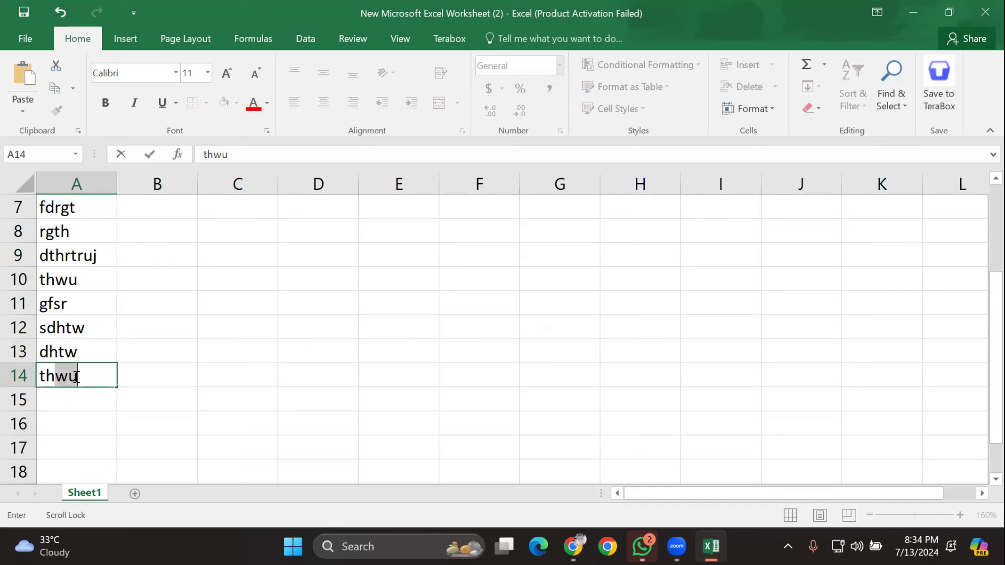
left_click(80, 397)
type("e5the")
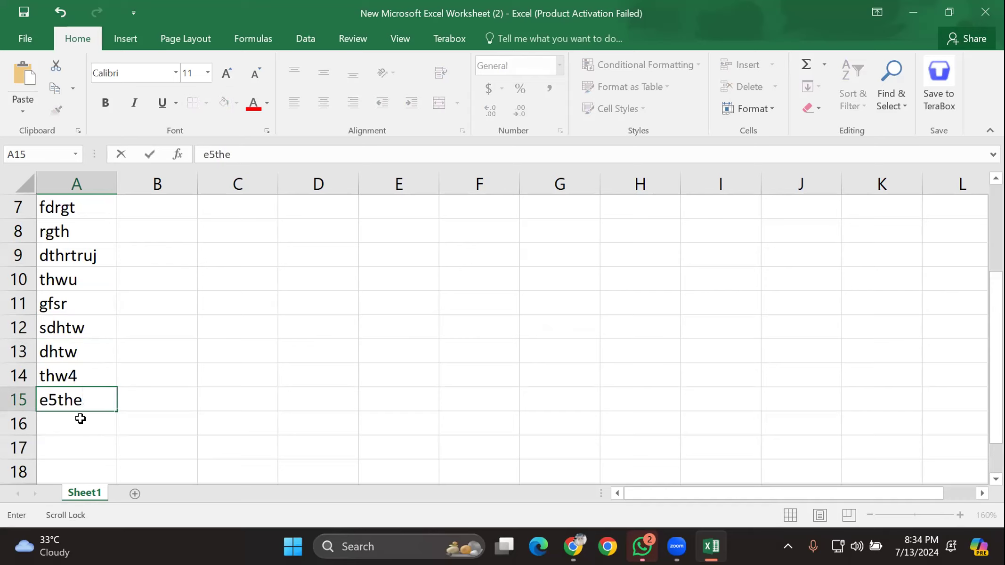
Step: Enter stjh, sthj and seth in cells A16 to A18
left_click(80, 418)
type("stjh")
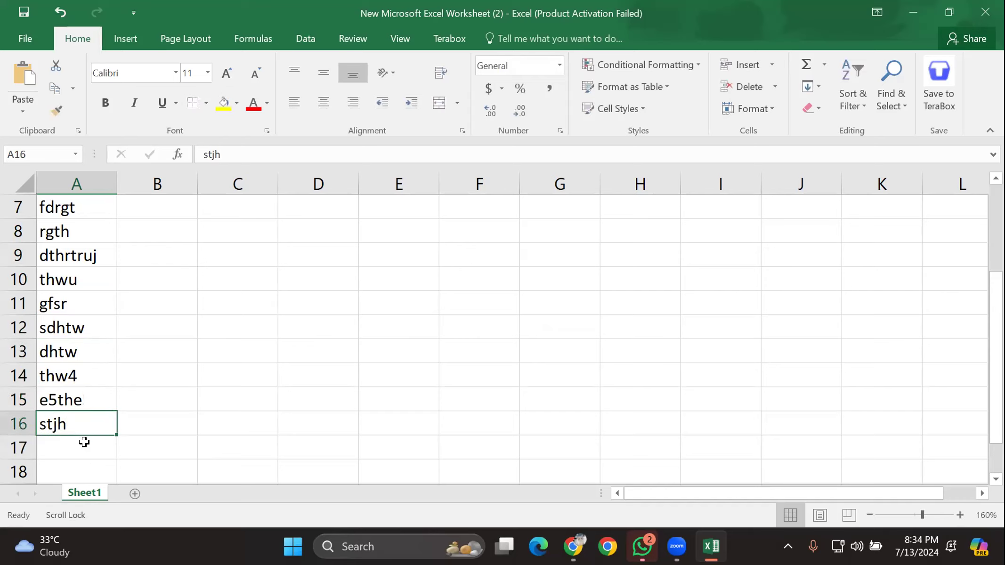
left_click(85, 445)
type("sthj")
scroll(83, 457, "down", 1)
left_click(83, 406)
type("seth")
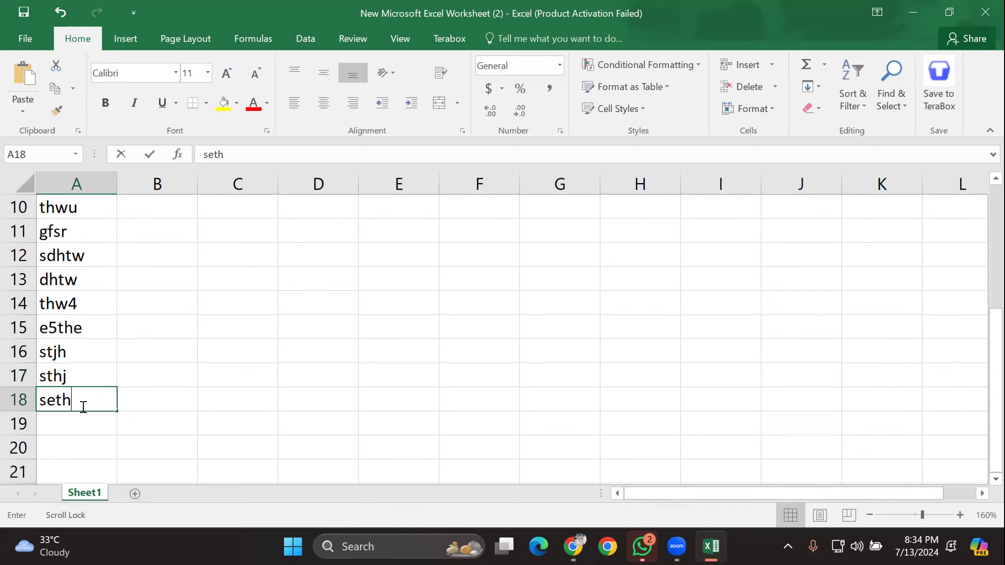
Step: Enter aetyu and seathj in cells A19 and A20
left_click(83, 426)
type("aetyu")
left_click(82, 453)
type("seathj")
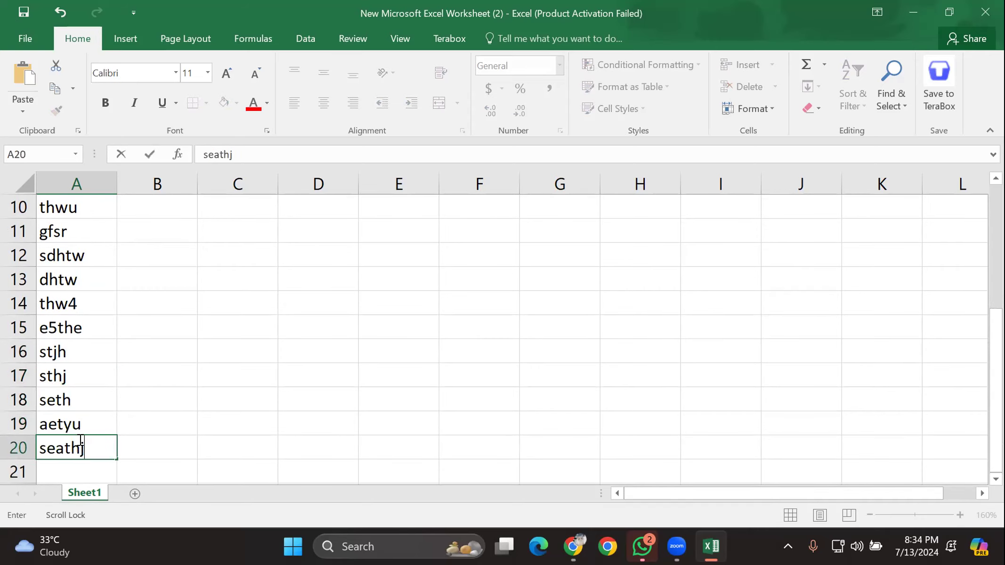
Step: Left-align all entries in column A
scroll(77, 385, "up", 3)
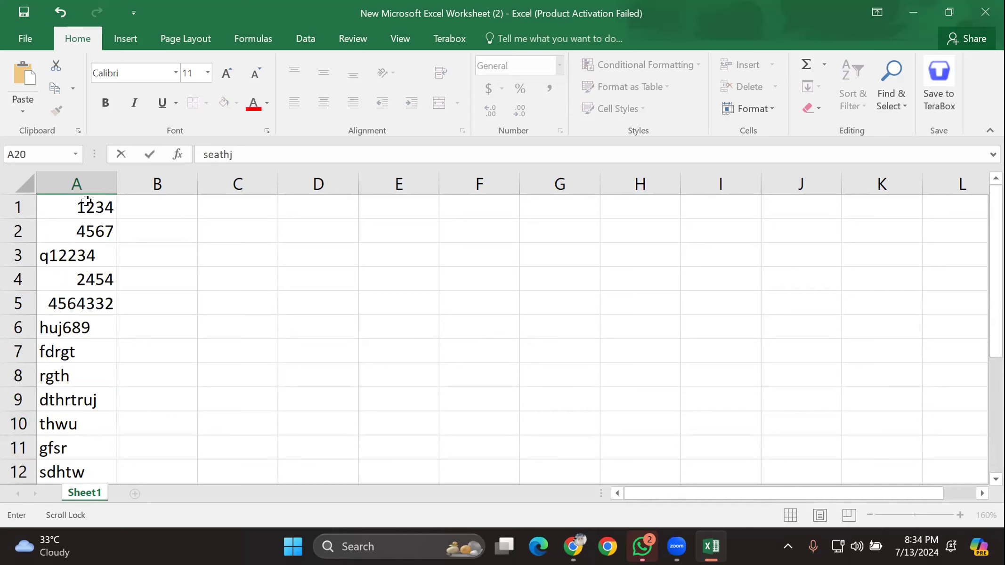
left_click(66, 188)
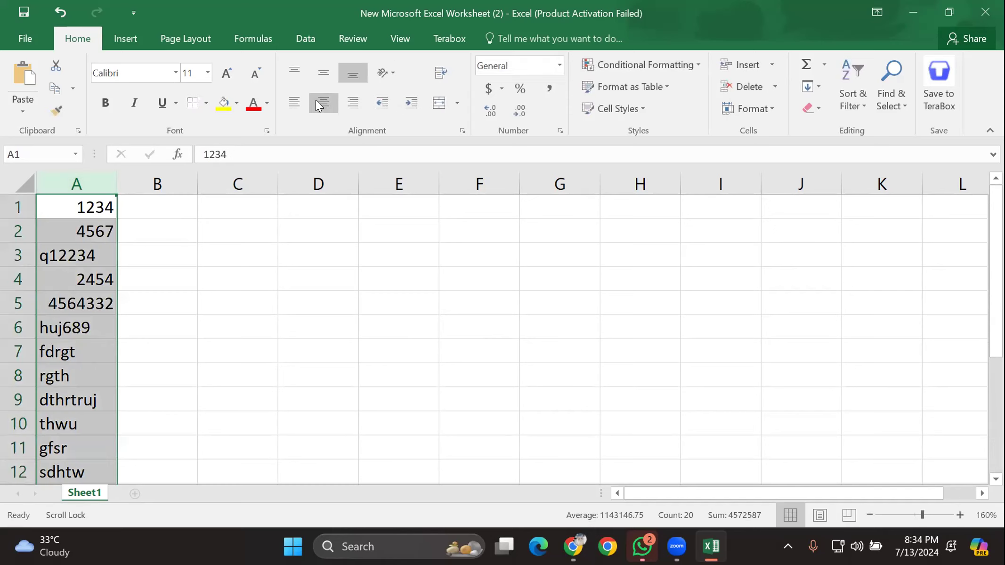
left_click(293, 102)
left_click(152, 256)
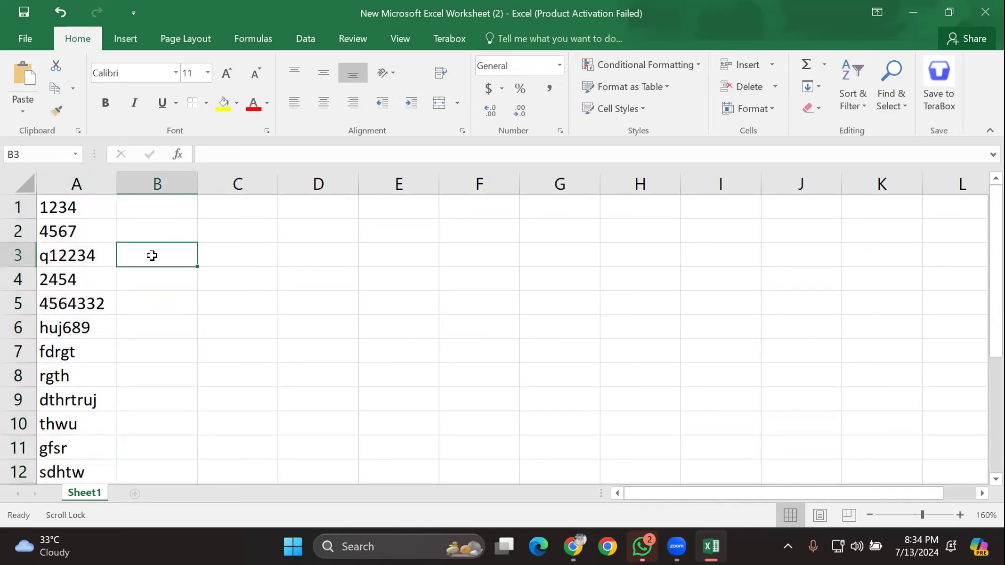
Step: Enter 1234 in cell A21 as a duplicate of cell A1
scroll(152, 254, "down", 5)
scroll(141, 269, "up", 5)
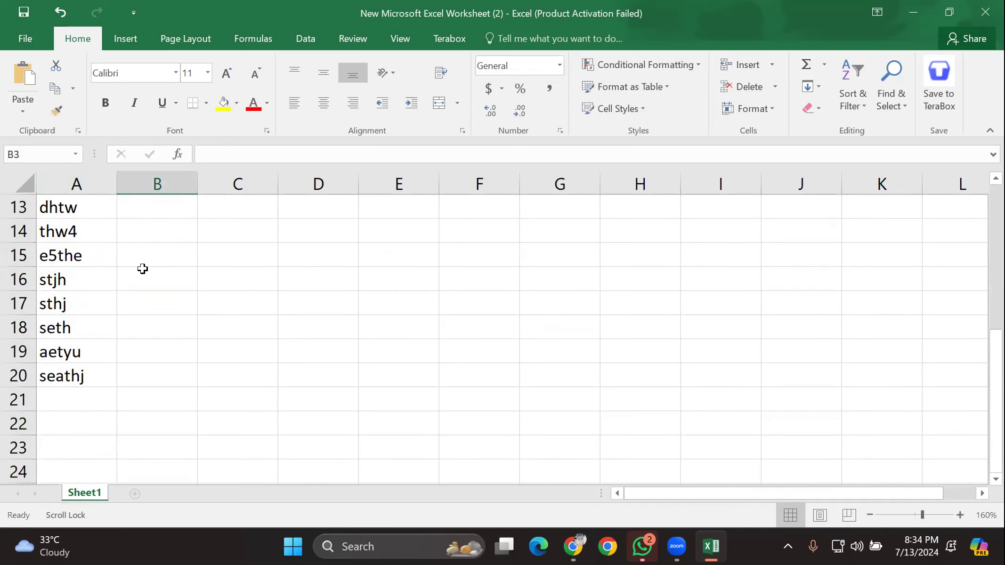
left_click_drag(61, 207, 83, 223)
left_click(134, 230)
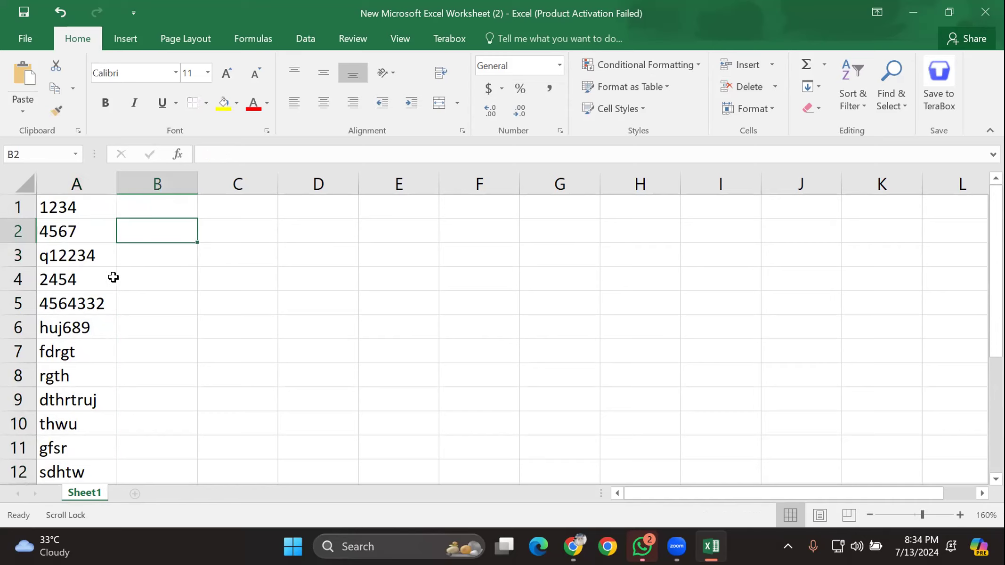
scroll(113, 278, "down", 5)
left_click(77, 324)
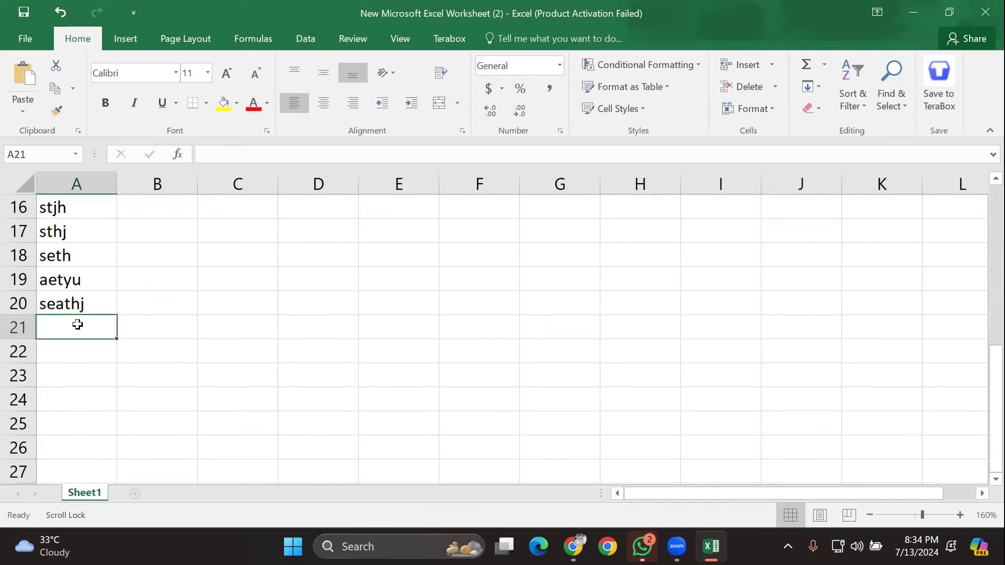
type("1234")
key("Return")
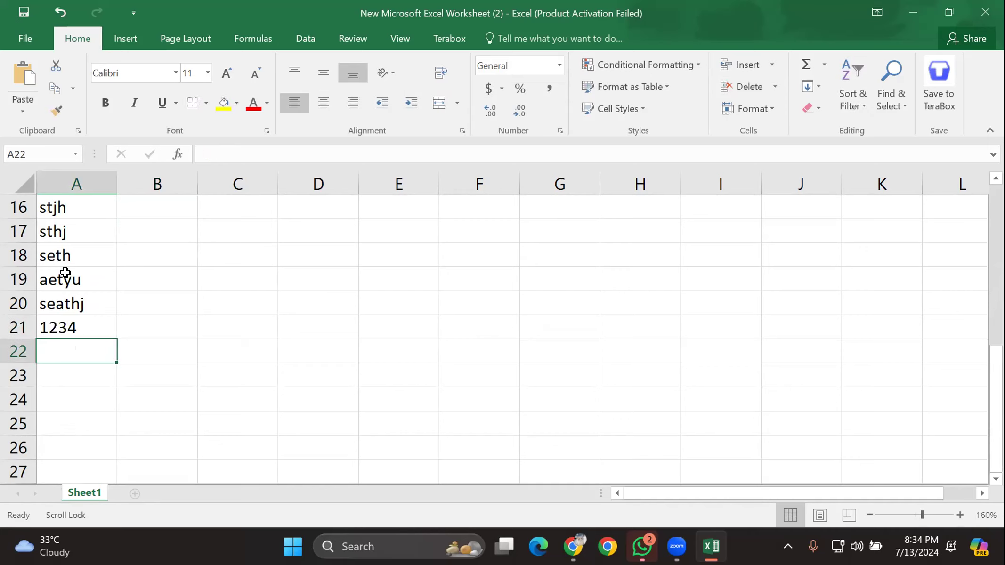
Step: Copy the sthj entry from cell A17 into cell A22 as a duplicate
left_click(76, 228)
key("ctrl+c")
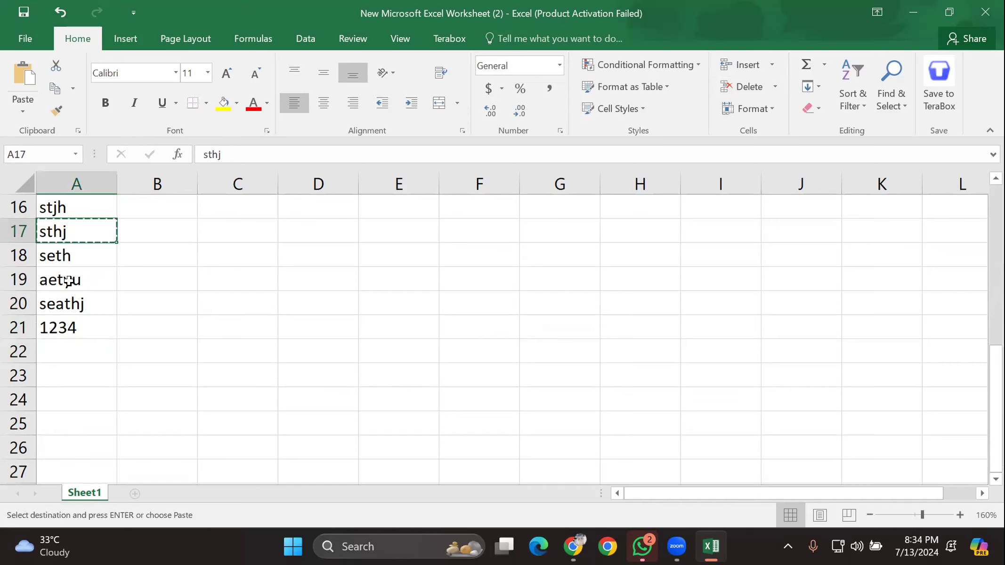
left_click(82, 352)
key("ctrl+v")
scroll(141, 330, "up", 5)
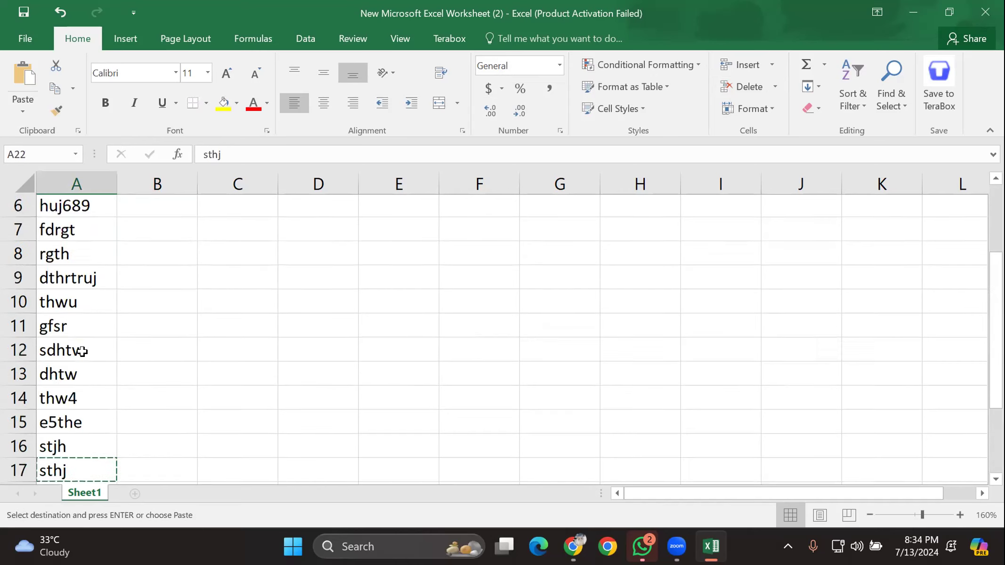
Step: Review the entries in column A from row 1 to row 22, looking for duplicates
left_click(194, 301)
scroll(96, 285, "down", 5)
scroll(97, 285, "up", 2)
scroll(97, 283, "up", 1)
scroll(97, 284, "down", 4)
scroll(97, 283, "up", 4)
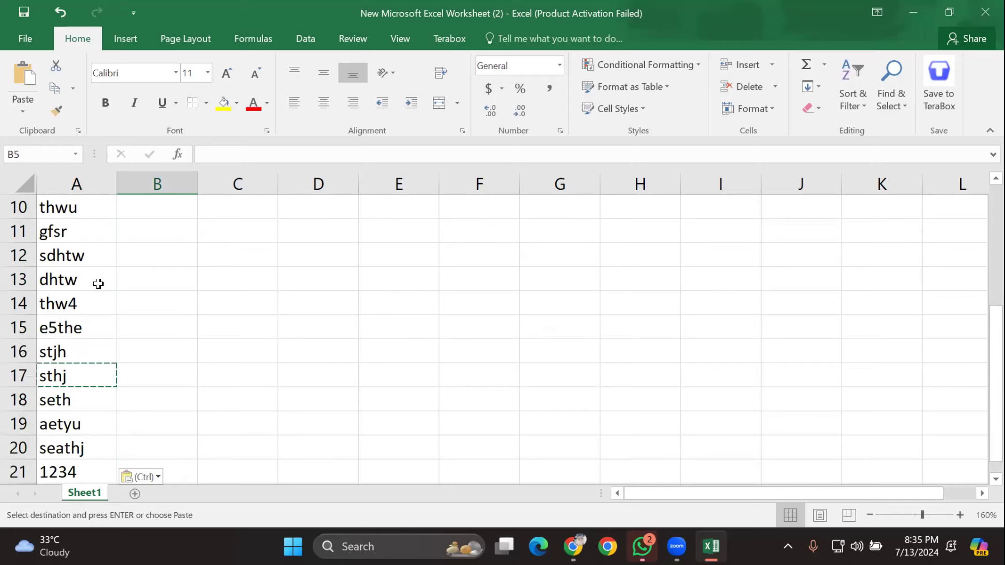
scroll(98, 283, "up", 3)
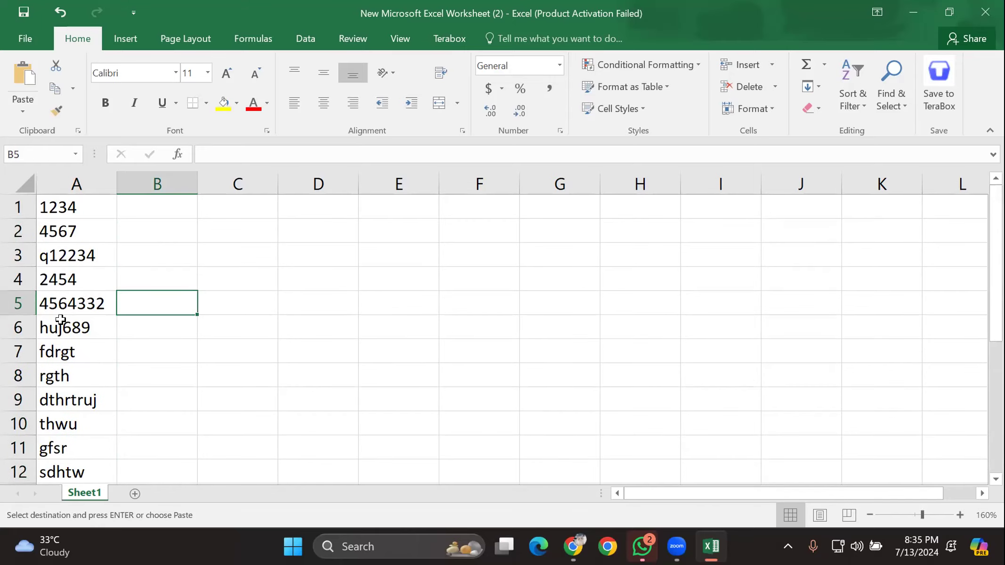
scroll(61, 325, "down", 7)
scroll(60, 332, "up", 2)
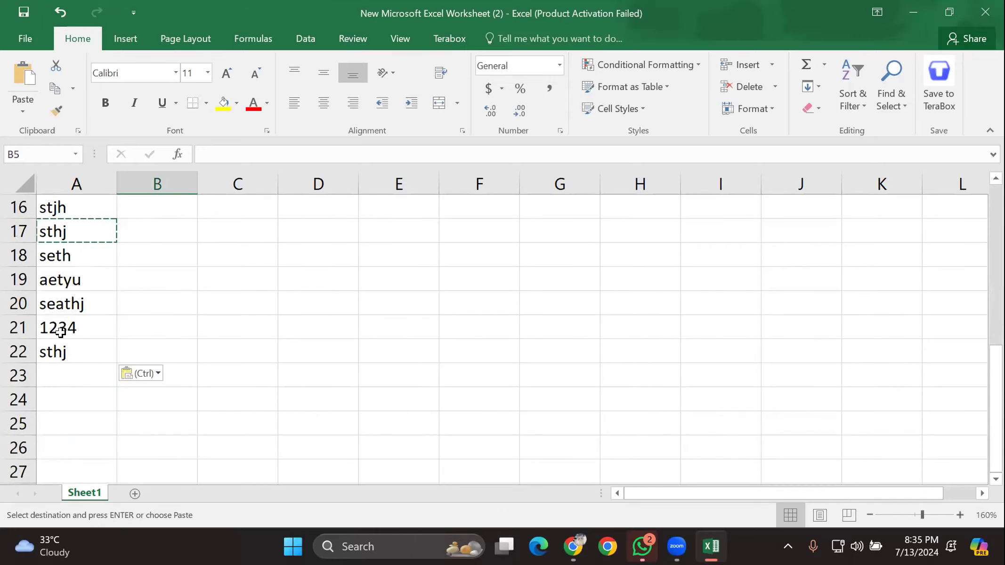
scroll(61, 332, "up", 2)
scroll(35, 325, "up", 3)
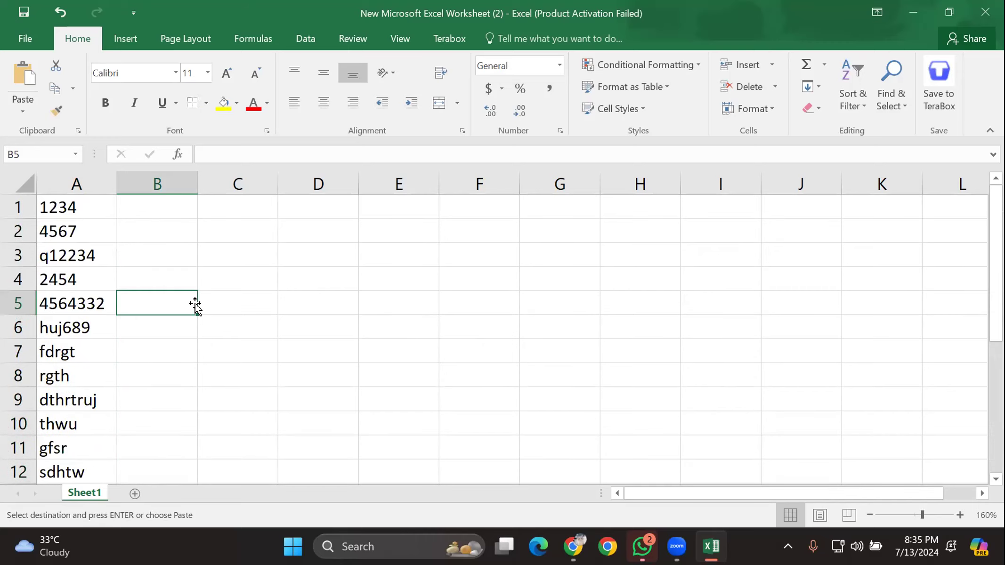
Step: Show how to select the whole sheet, columns A and B, row 1, and a range of cells in row 1
left_click(21, 185)
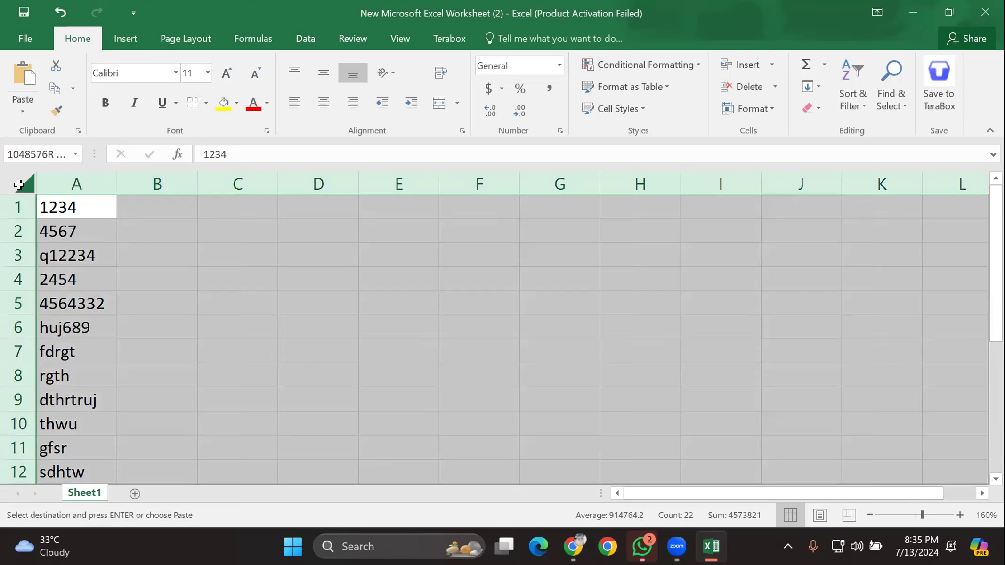
left_click(164, 214)
left_click(79, 181)
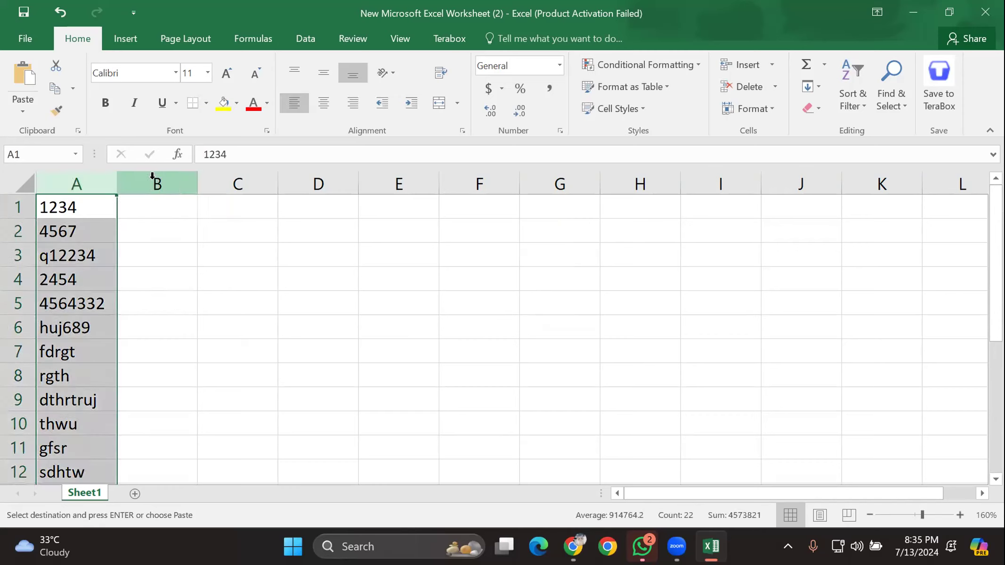
left_click(153, 180)
left_click(75, 184)
left_click(14, 206)
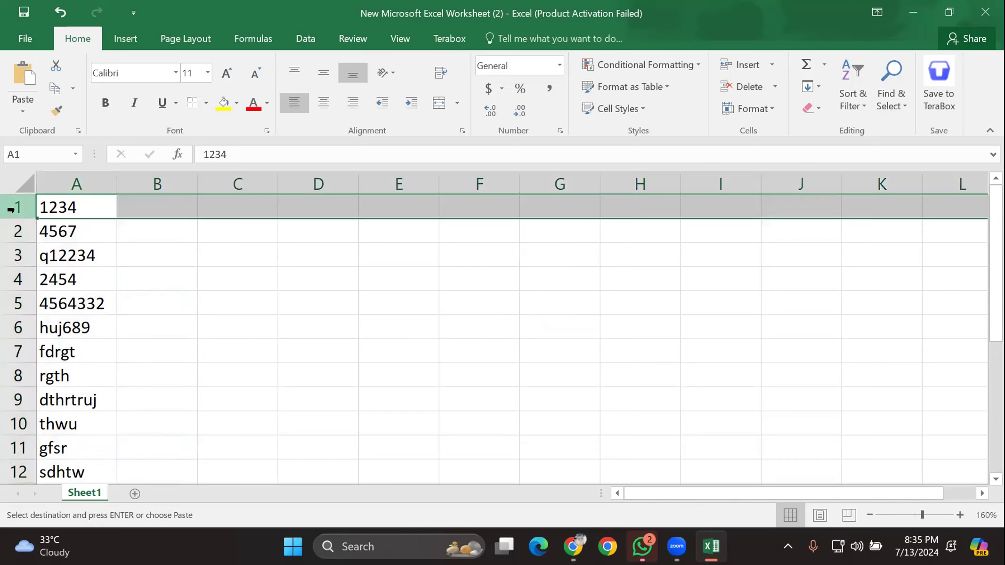
left_click(183, 206)
left_click_drag(153, 218, 410, 200)
Step: Enter sdifheqwiurfgiwgeeriog in cell B1 and wger in cell B2
left_click(175, 203)
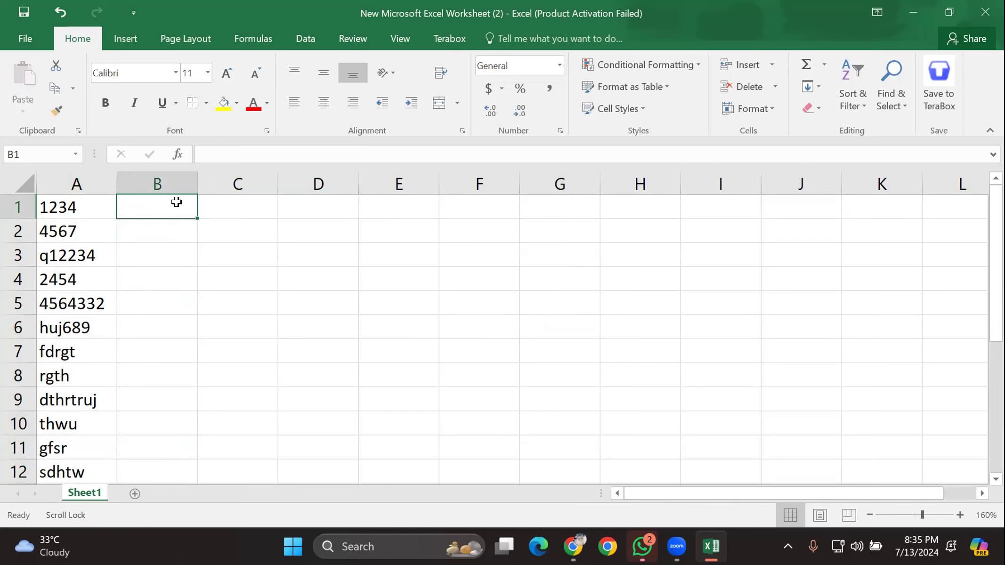
type("sdifheqwiurfgi")
left_click(252, 207)
type("wgeeriog")
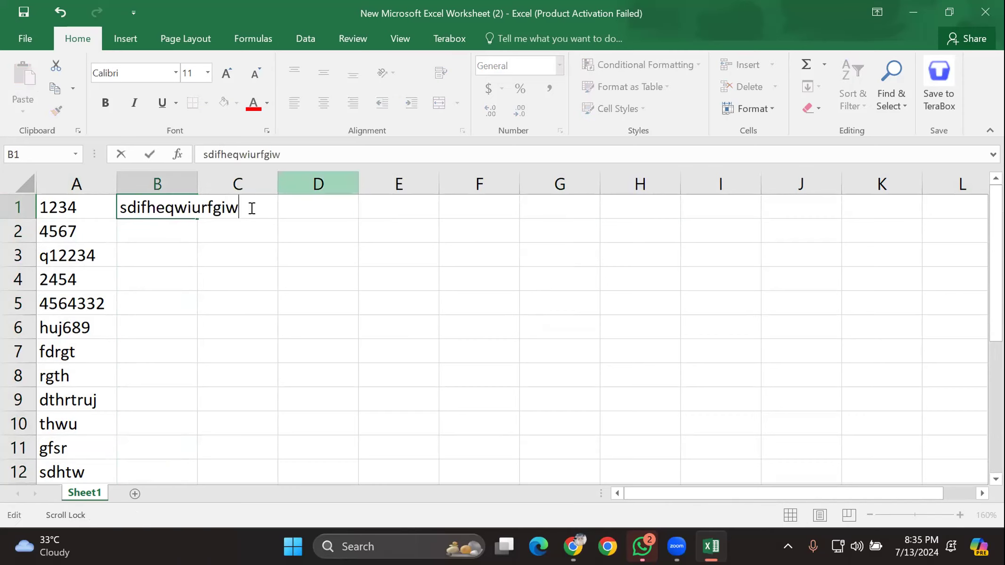
key("Return")
type("wger")
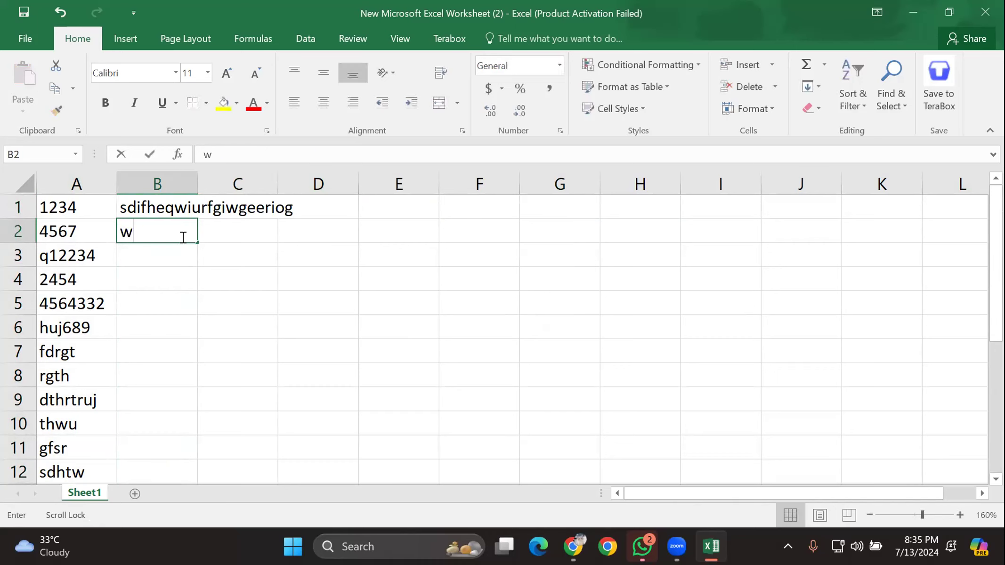
key("Return")
Step: Enter aerhgehr in cell B4 and hrqe in cell B6
left_click(162, 270)
type("aerhgehr")
left_click(176, 330)
type("hrqe")
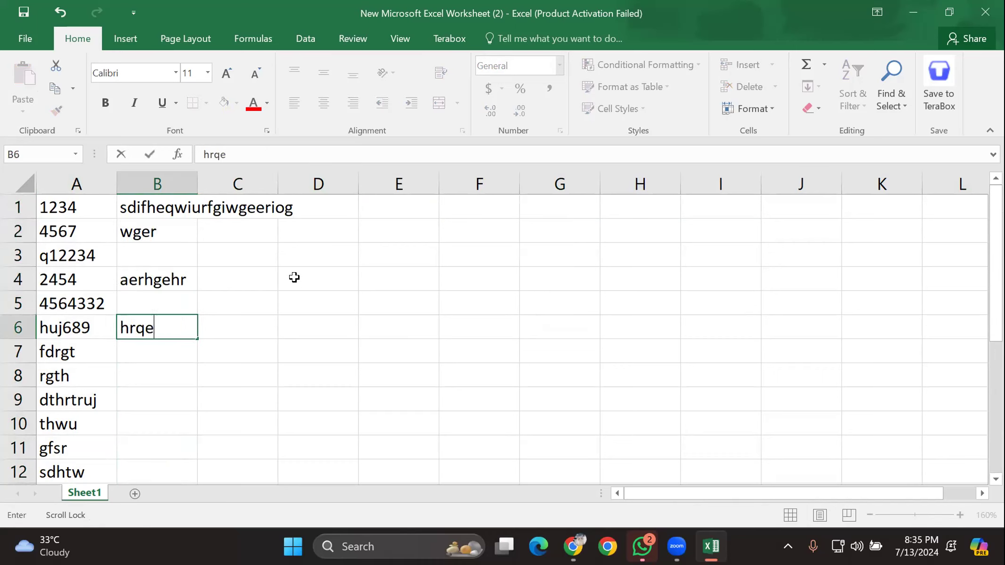
left_click(318, 184)
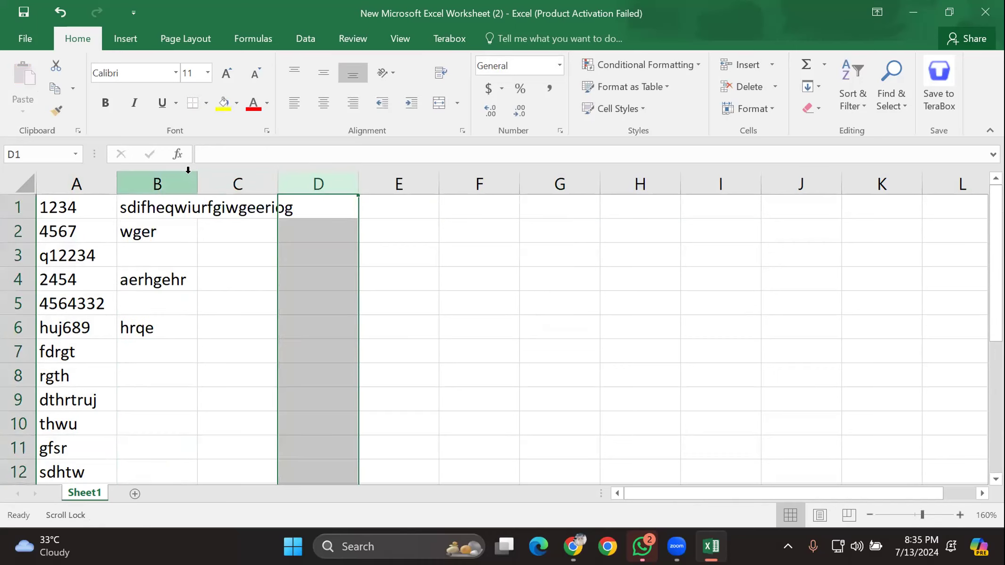
Step: Widen column B to about twice its width to fit the long text in cell B1
left_click(212, 203)
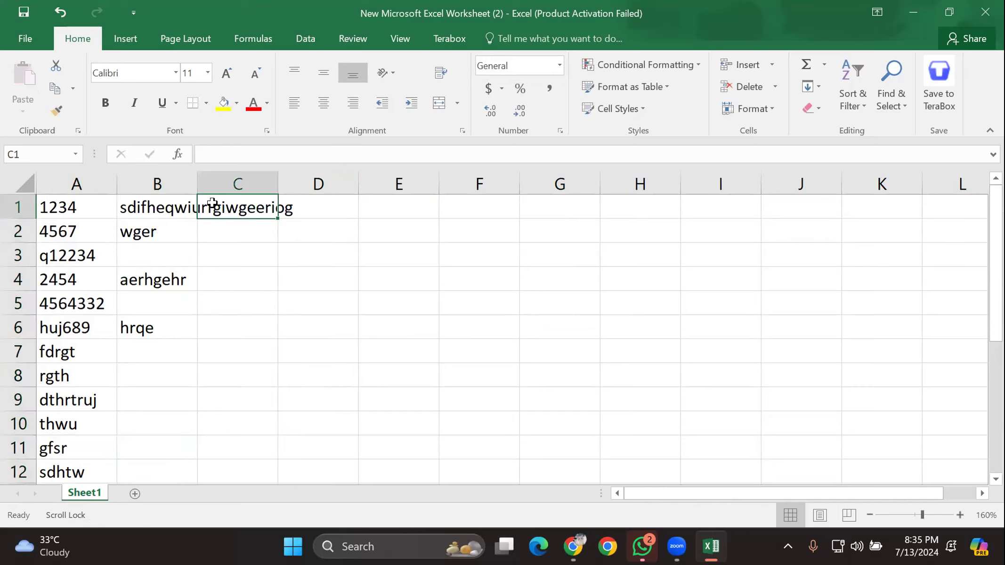
left_click_drag(196, 184, 275, 184)
left_click(316, 231)
Step: Shorten the text in cell B1 to sdifheqwigeeriog by removing characters from its middle
double_click(250, 208)
key("BackSpace")
key("BackSpace")
key("BackSpace")
key("BackSpace")
key("BackSpace")
key("BackSpace")
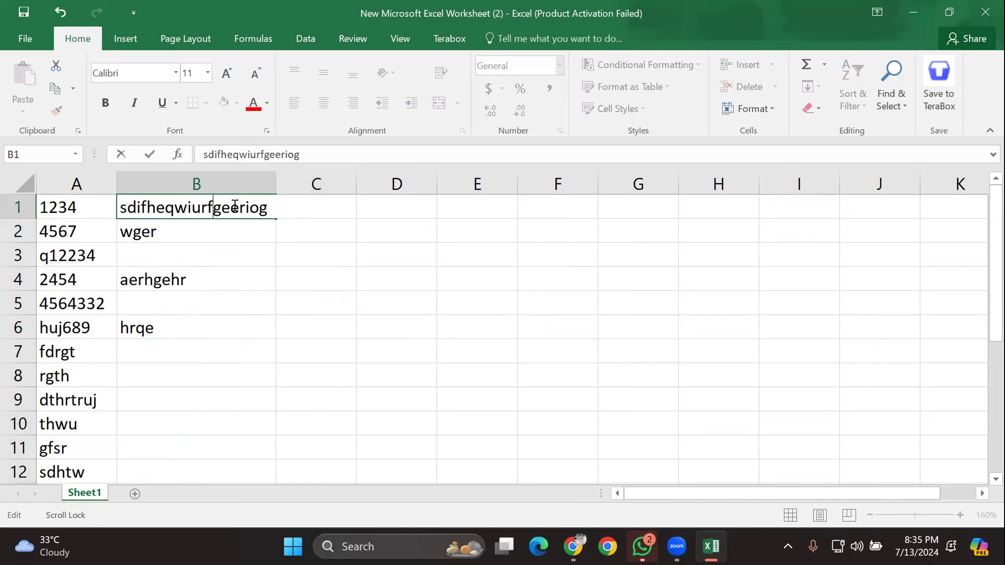
double_click(312, 206)
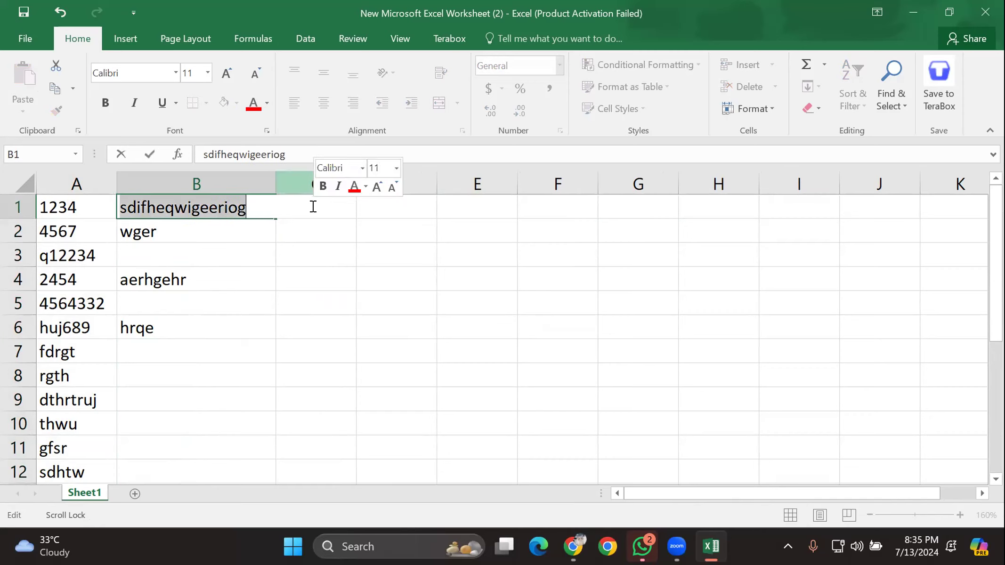
left_click(316, 254)
Step: Enter 1122 in cell C1, 342 in D1 and 134 in E1
left_click(327, 204)
type("11")
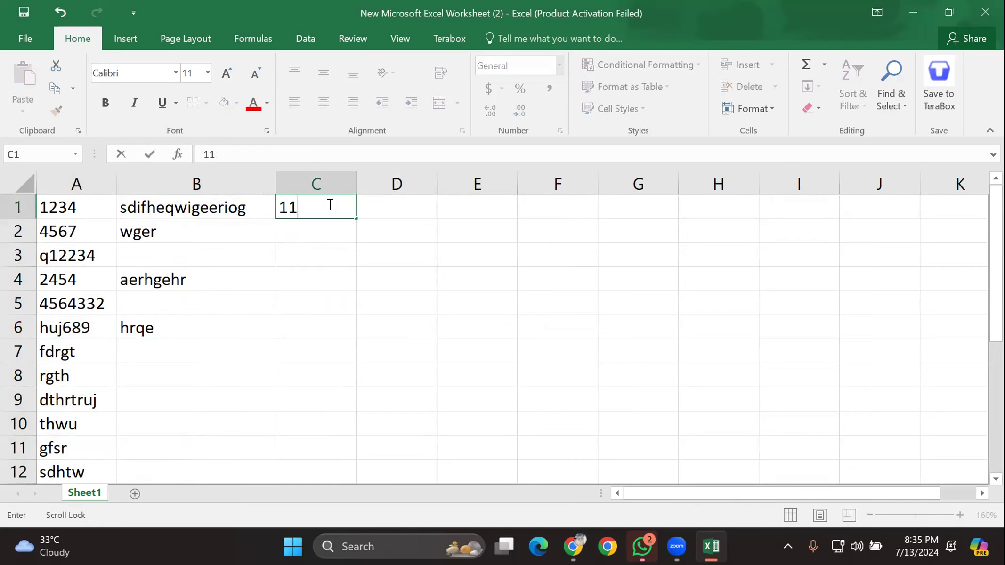
type("22")
left_click(395, 204)
type("342")
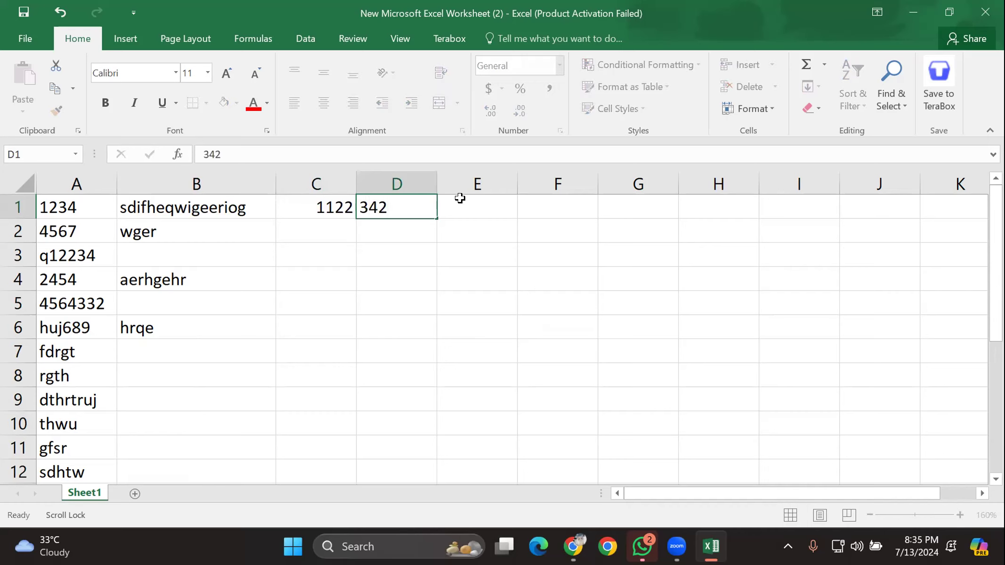
left_click(459, 200)
type("134")
left_click(485, 260)
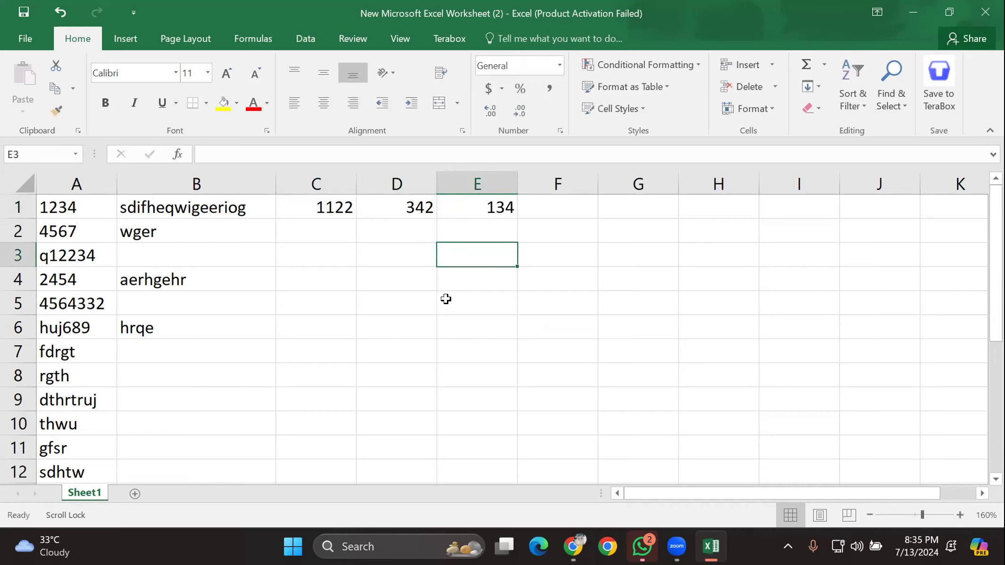
Step: Left-align all cells of the worksheet
left_click(406, 260)
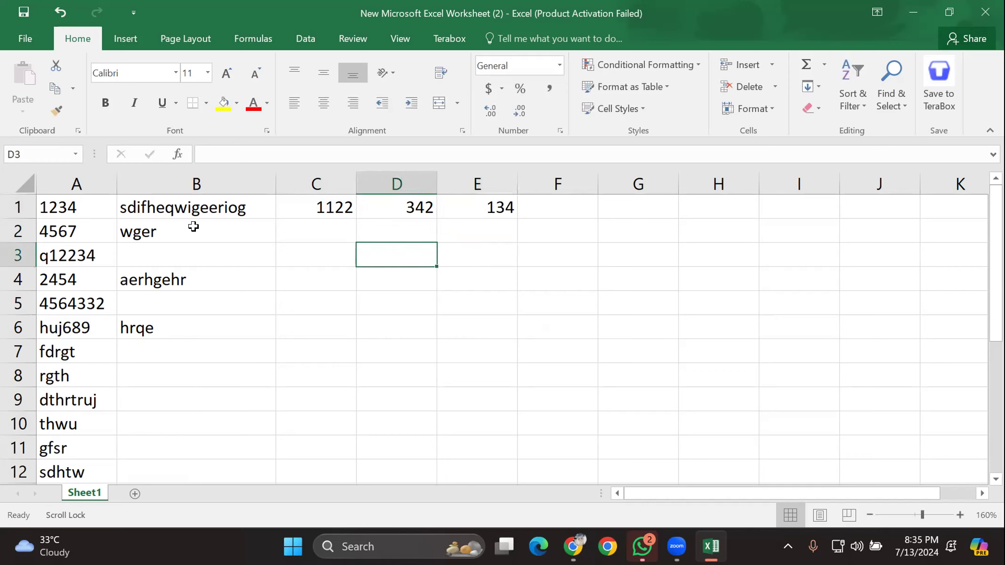
left_click(24, 185)
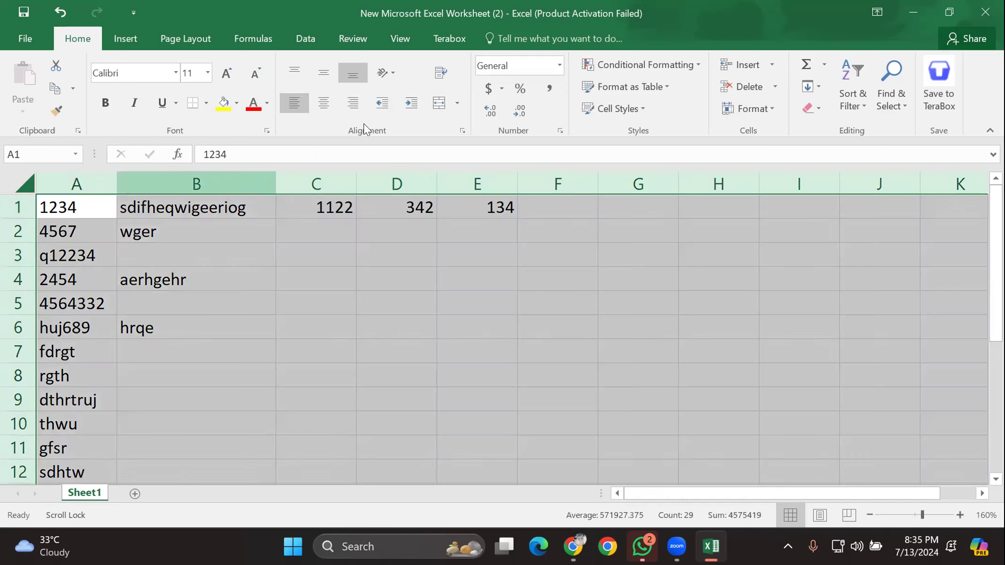
left_click(301, 98)
left_click(301, 102)
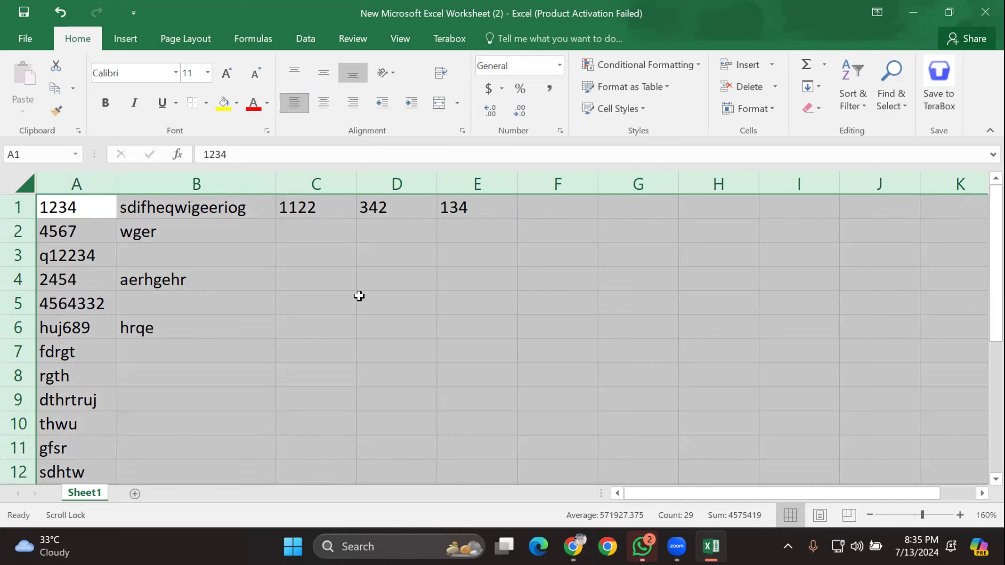
Step: Fill row 2 with 2344 in C2, 54rt65y in D2 and sqeqwfw in E2
left_click(311, 231)
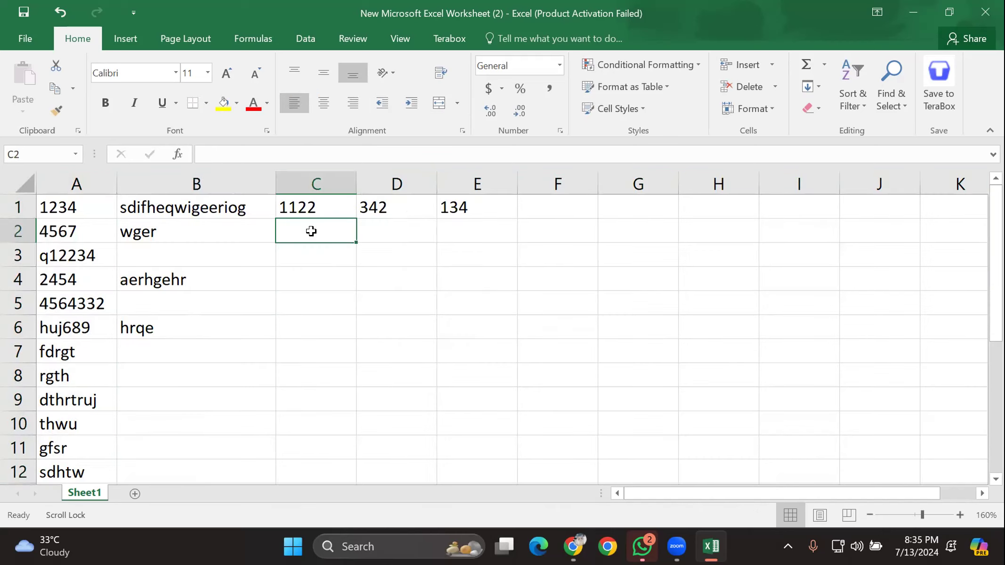
type("2344")
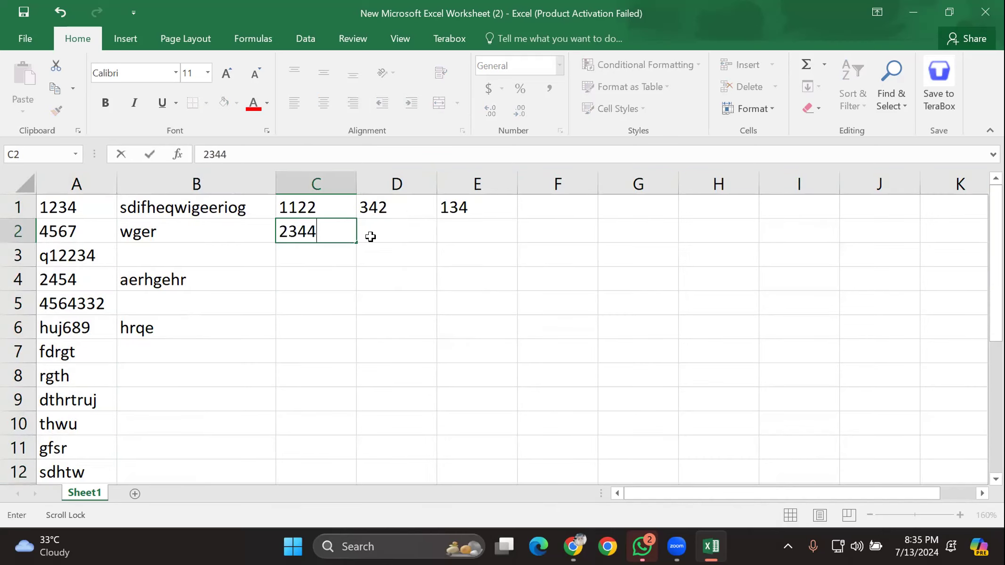
left_click(370, 236)
type("54")
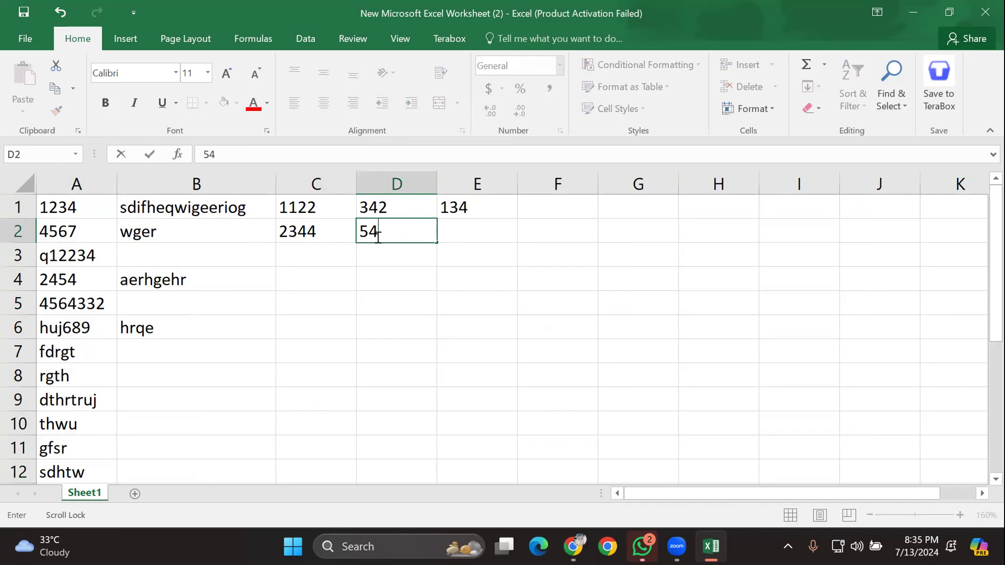
type("rt65y")
left_click(464, 226)
type("sq")
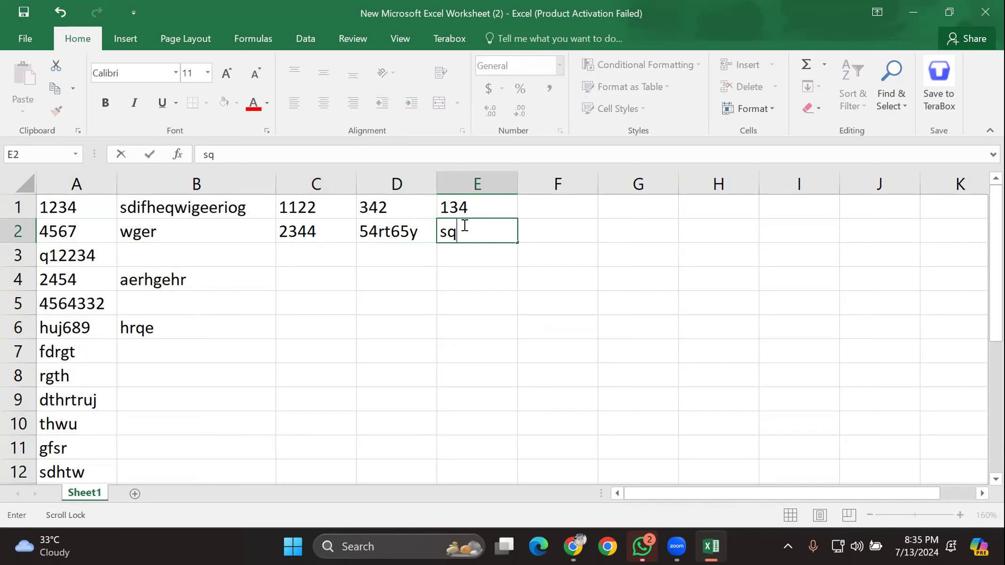
type("eqwfw")
left_click(461, 256)
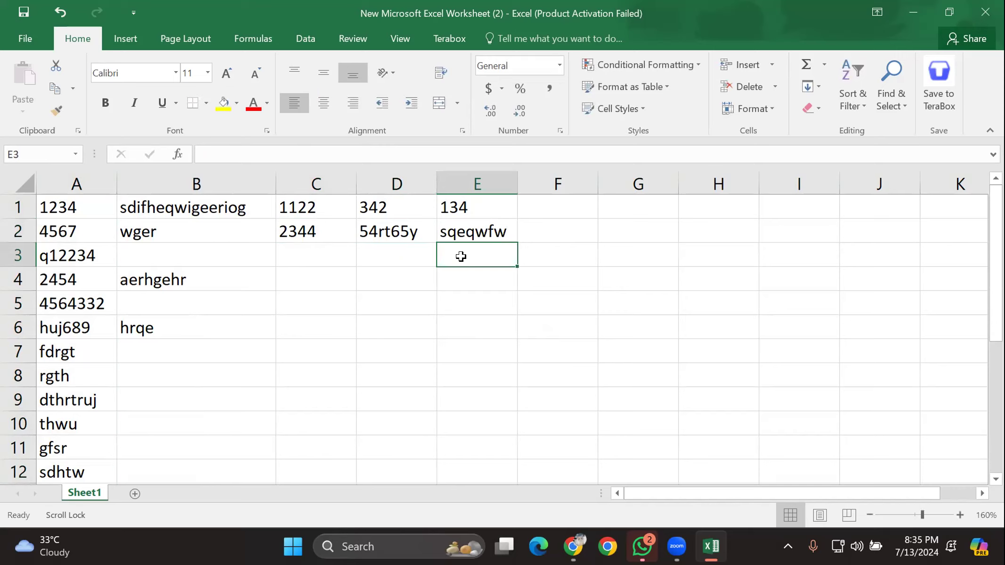
Step: Fill column C with ddf in C3, 234 in C4, derf in C5 and 234 in C6
left_click(310, 251)
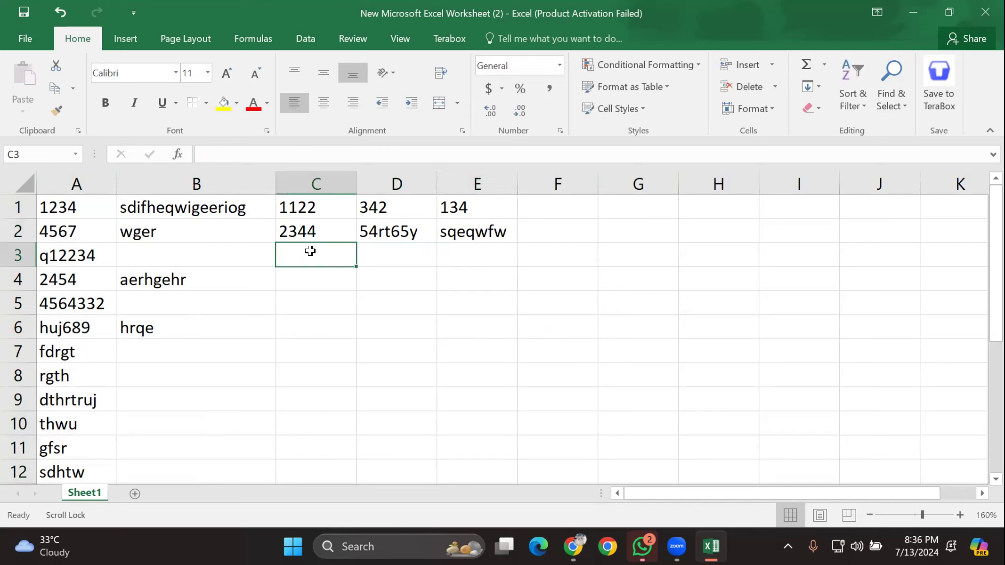
type("ddf")
left_click(307, 297)
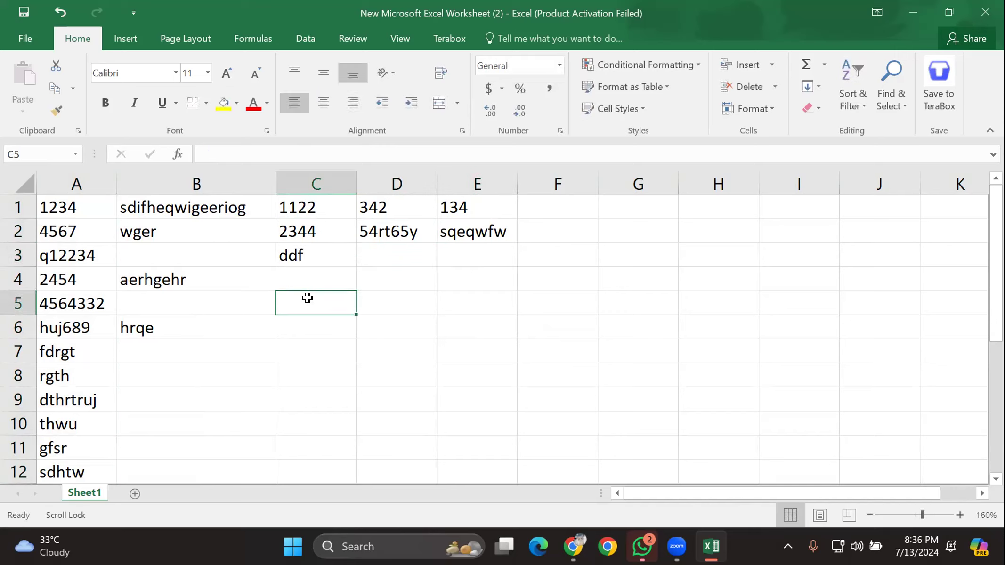
type("derf")
left_click(315, 272)
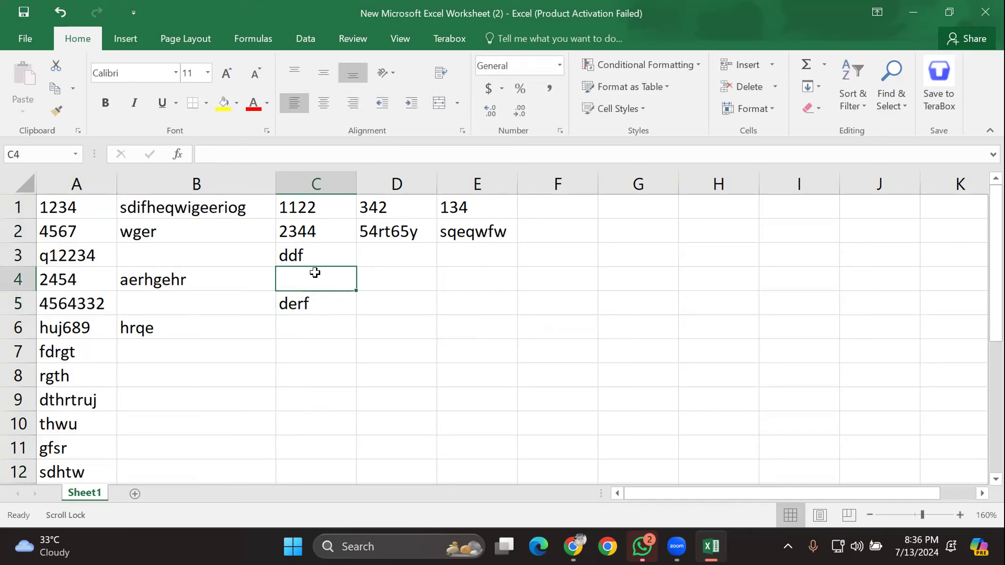
type("234")
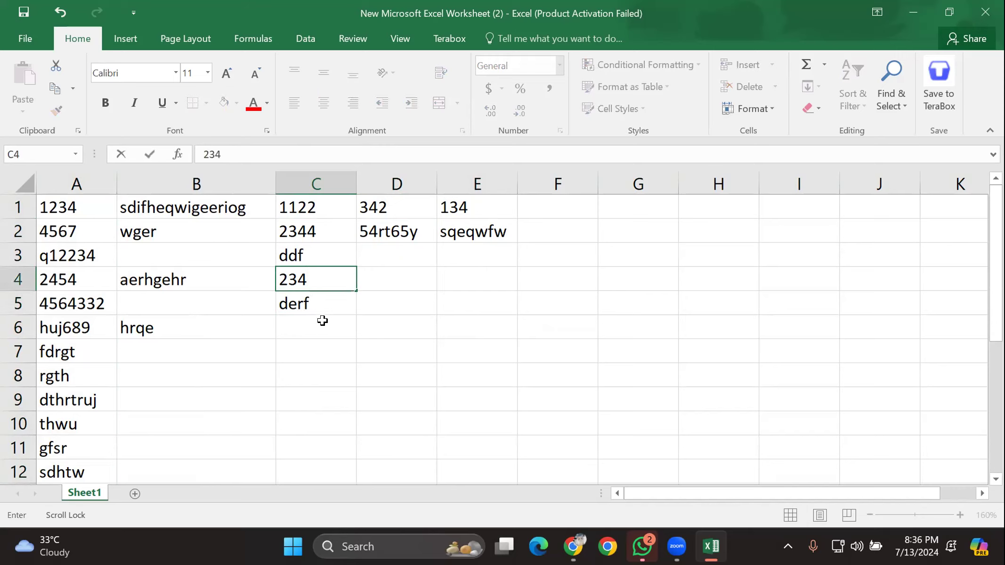
left_click(323, 320)
type("2")
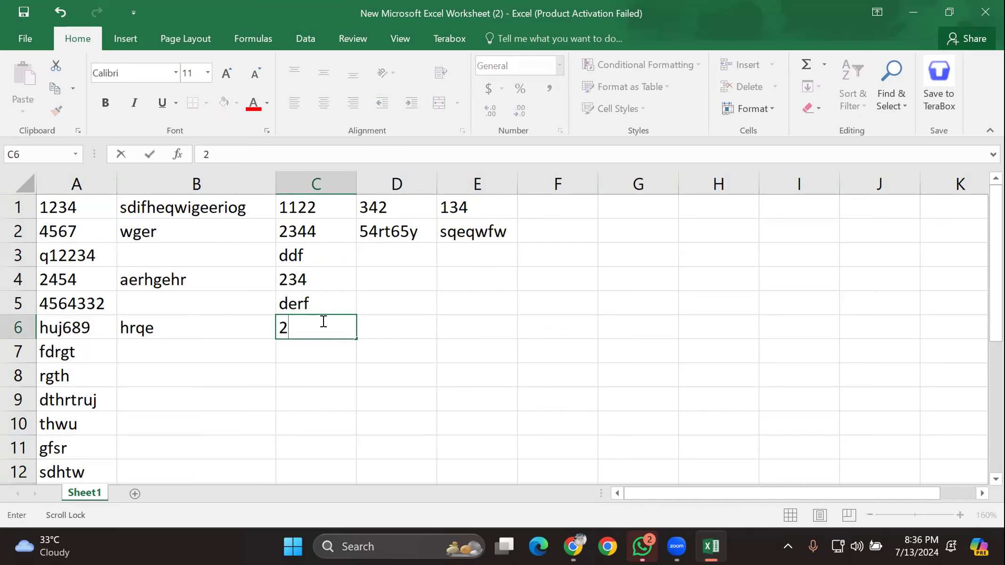
type("34")
left_click(406, 324)
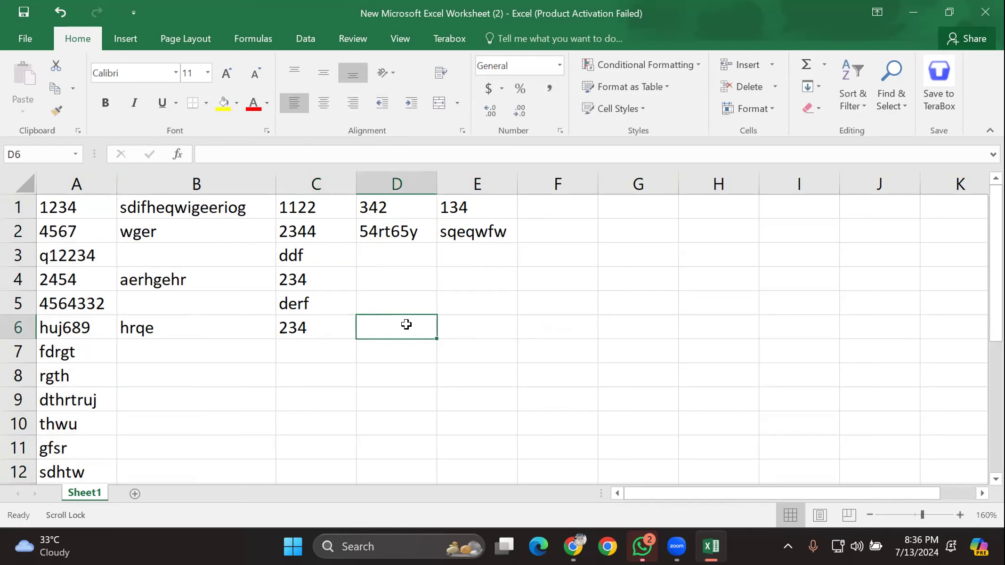
Step: Fill the gaps in column B with eed in B3, gtf in B5 and eed in B7
left_click(164, 253)
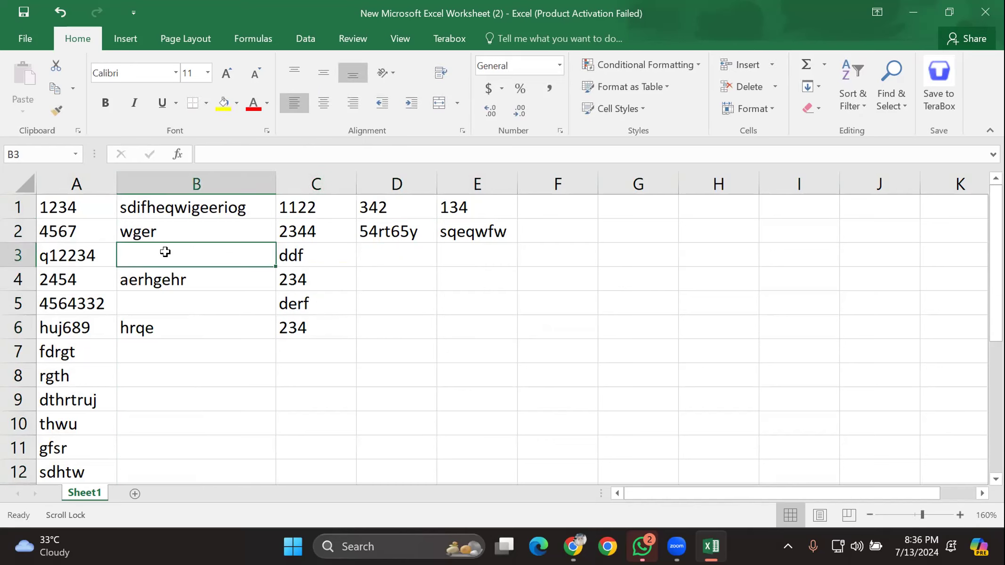
type("eed")
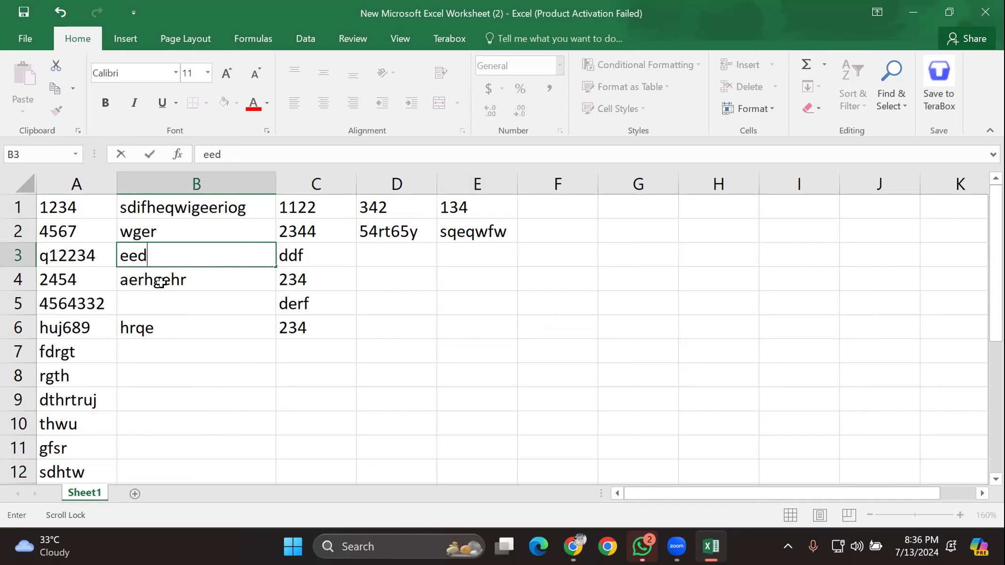
left_click(174, 306)
type("gtf")
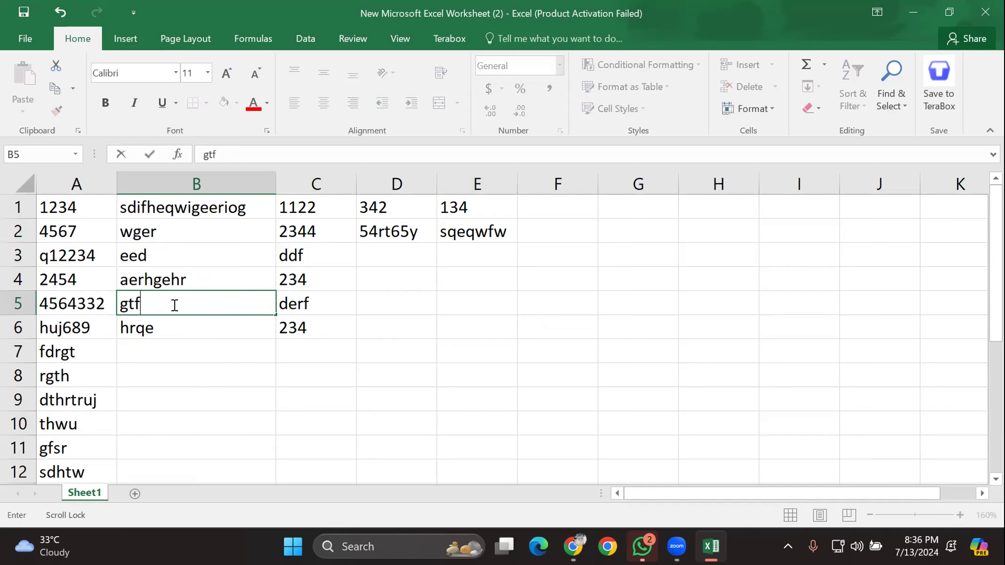
left_click(177, 350)
type("eed")
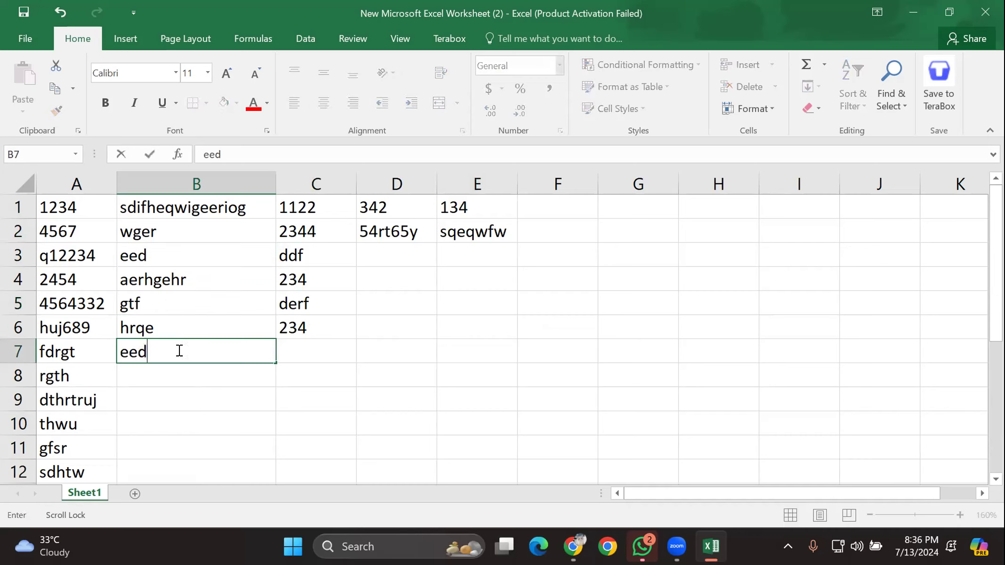
scroll(223, 259, "down", 3)
scroll(222, 328, "up", 3)
Step: Highlight duplicate values across the entire worksheet using Green Fill with Dark Green Text
left_click(26, 184)
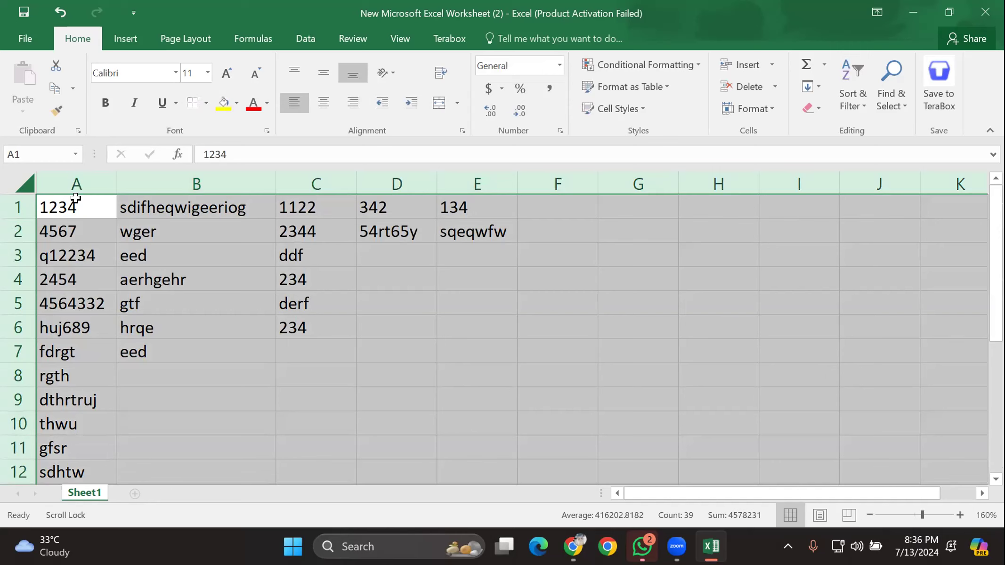
left_click(106, 215)
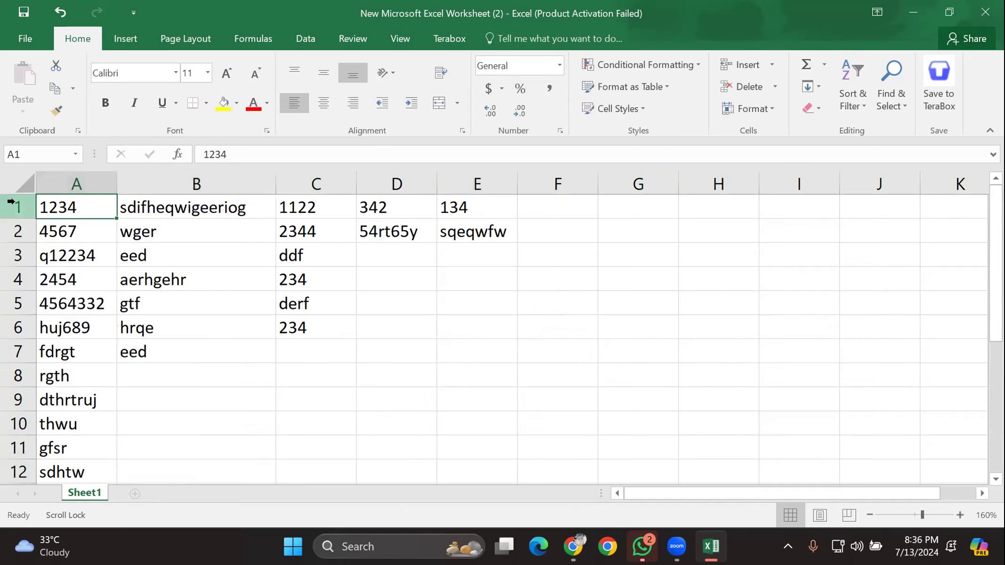
left_click(23, 182)
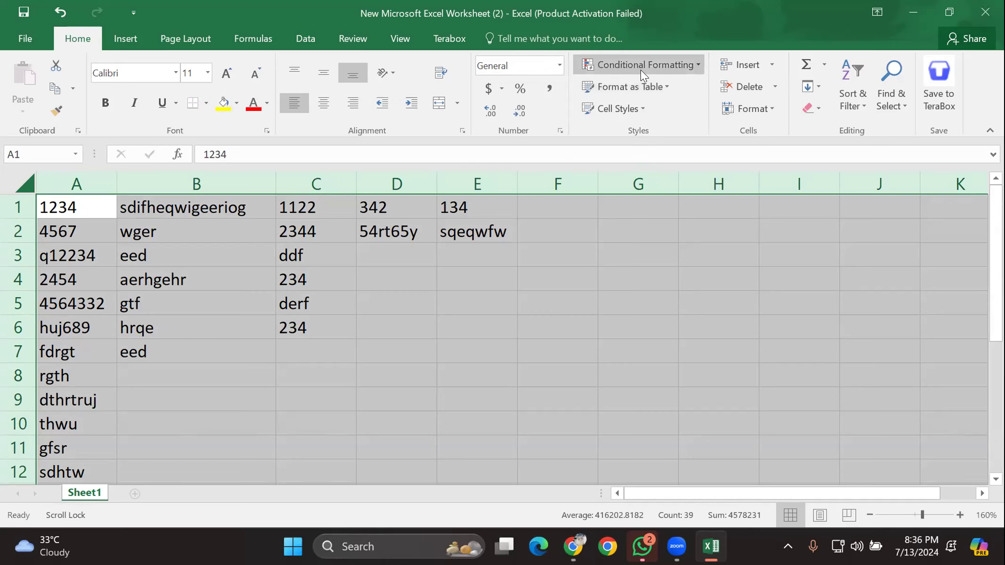
left_click(667, 66)
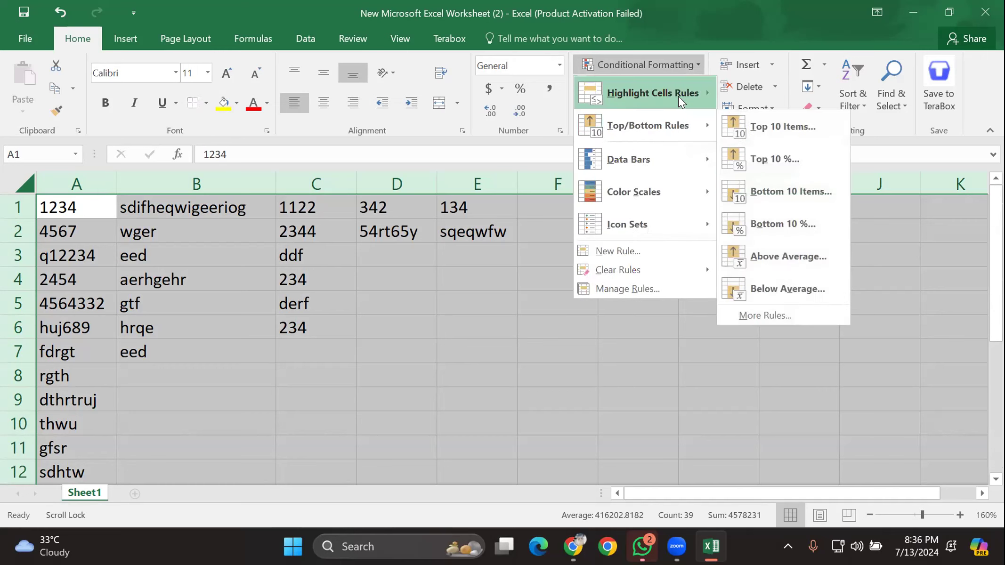
mouse_move(679, 96)
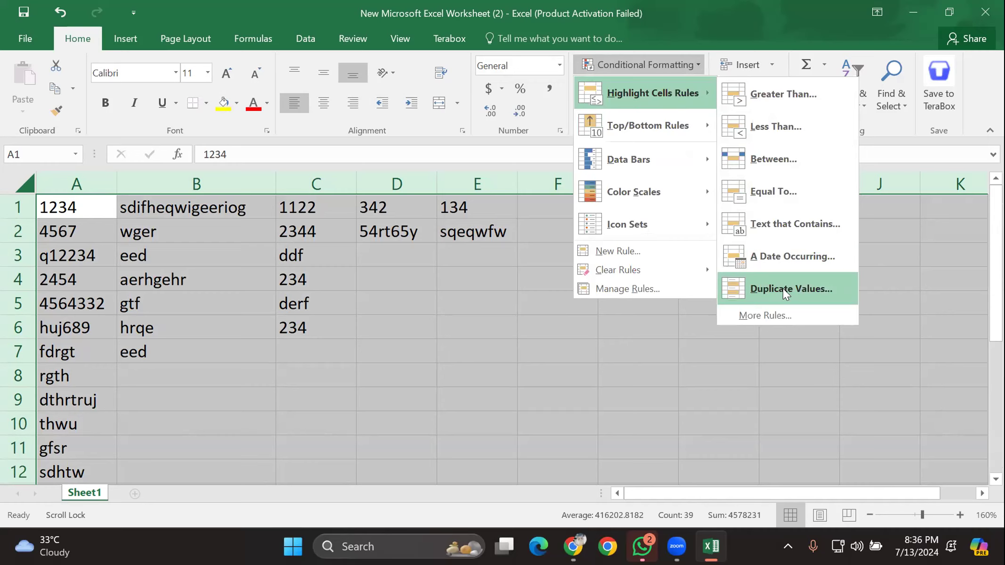
left_click(363, 397)
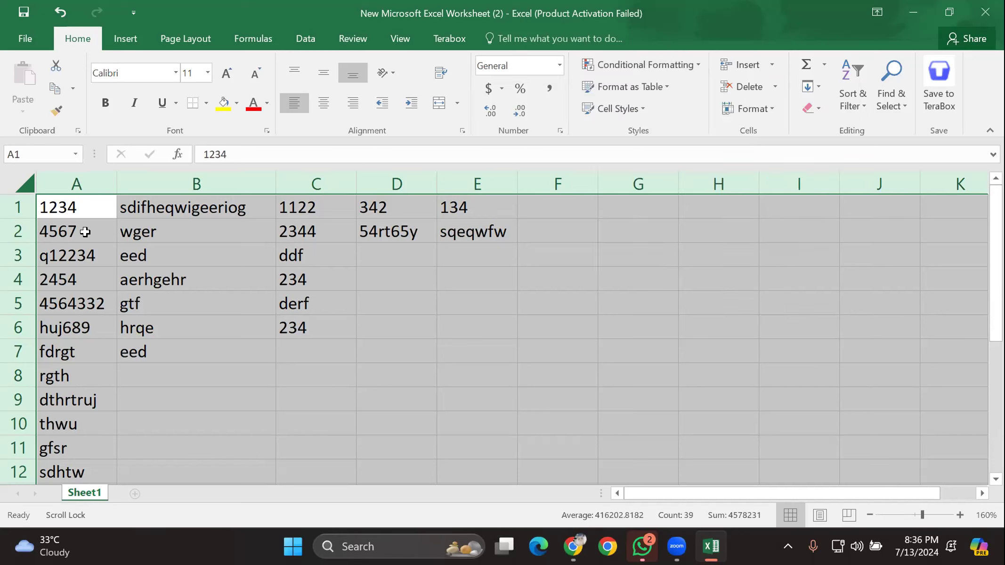
left_click(622, 68)
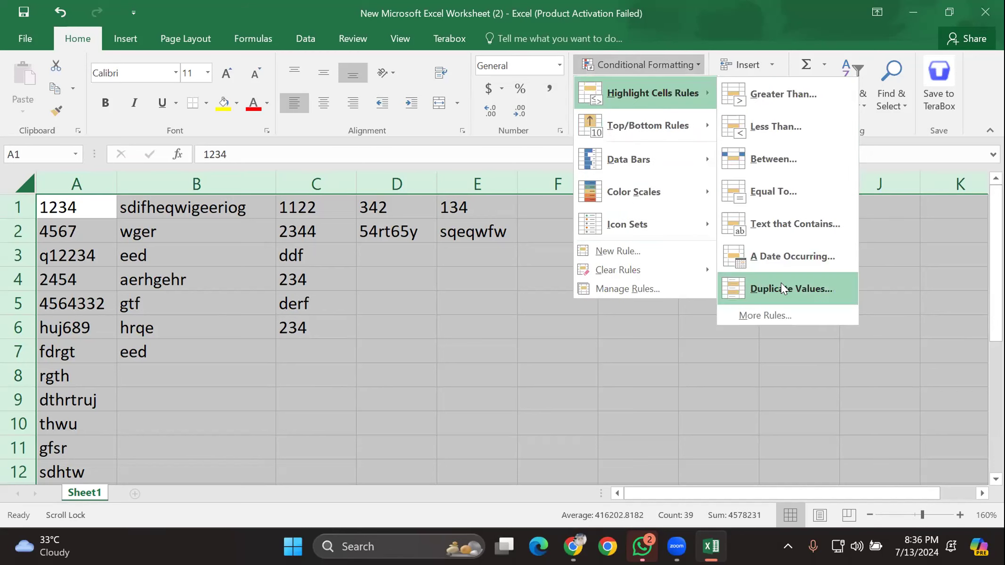
left_click(781, 284)
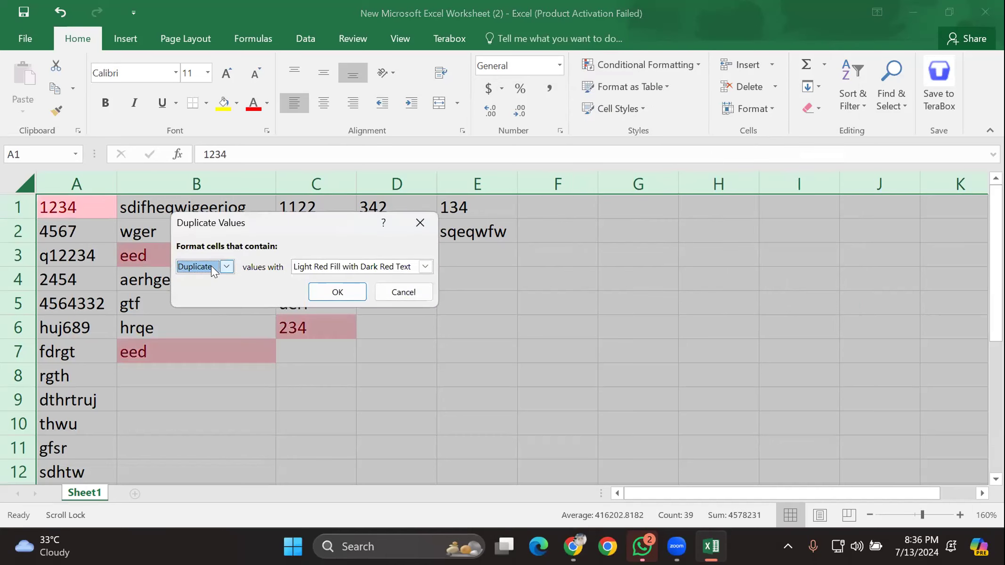
left_click(425, 267)
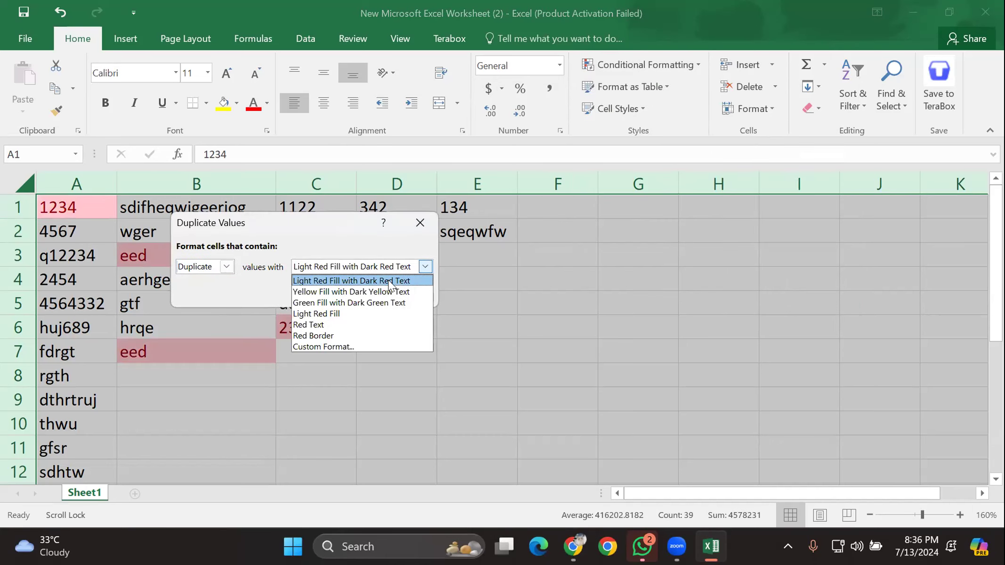
left_click(336, 303)
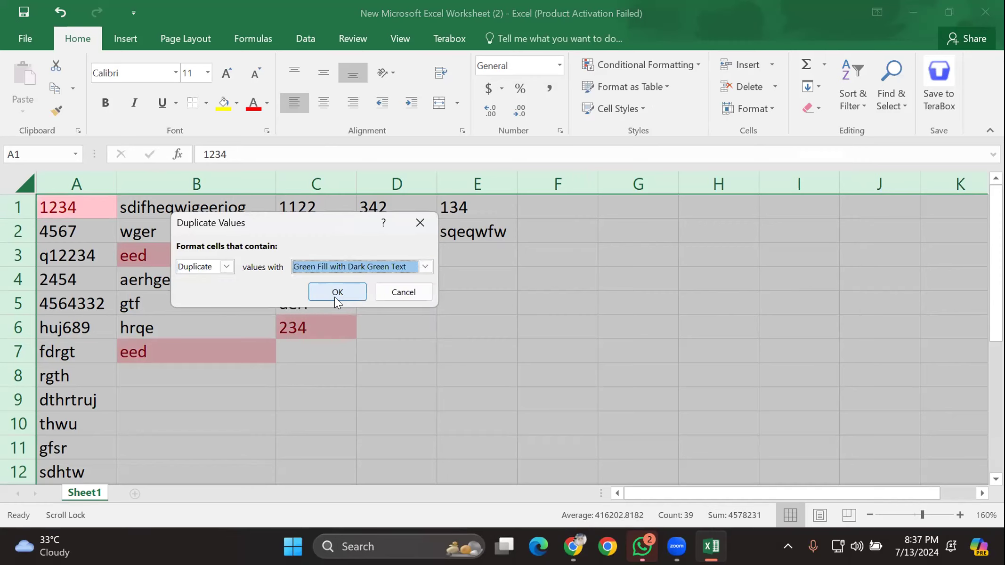
left_click(344, 289)
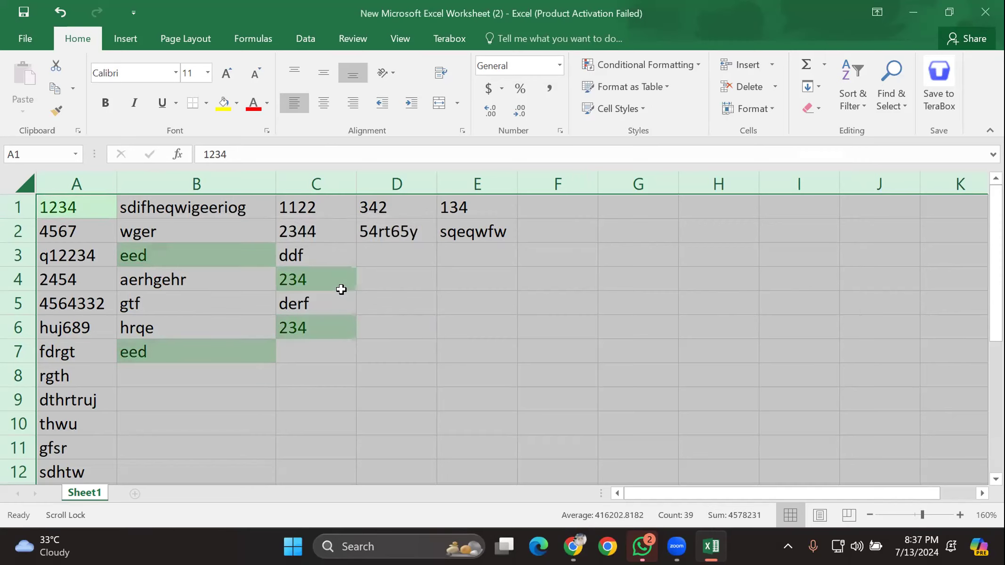
Step: Examine the highlighted duplicates throughout the sheet and compare the 1234 entry in row 21 with cell A1
left_click(422, 292)
scroll(135, 314, "down", 3)
scroll(148, 308, "up", 3)
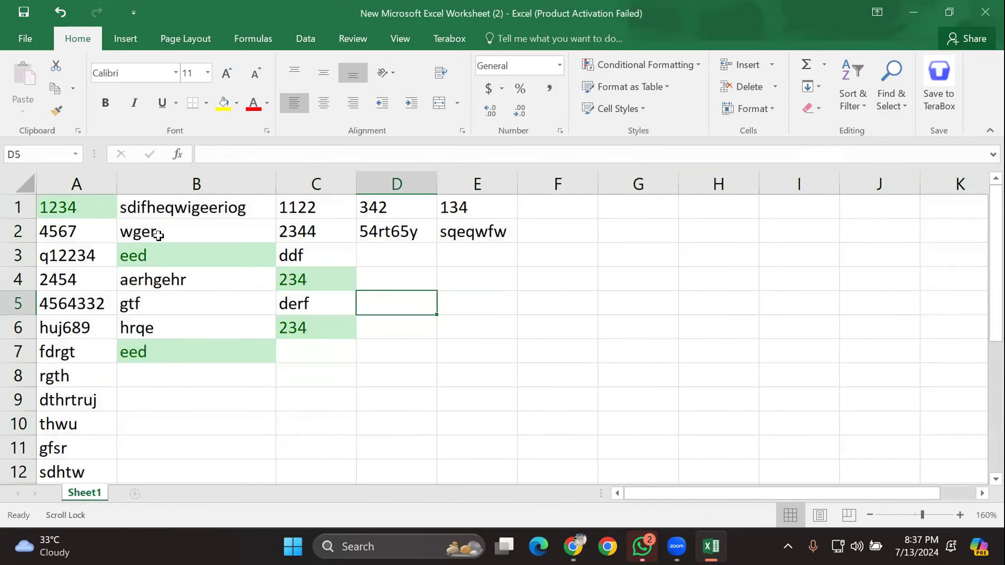
scroll(254, 287, "down", 3)
scroll(253, 289, "up", 3)
scroll(126, 266, "down", 2)
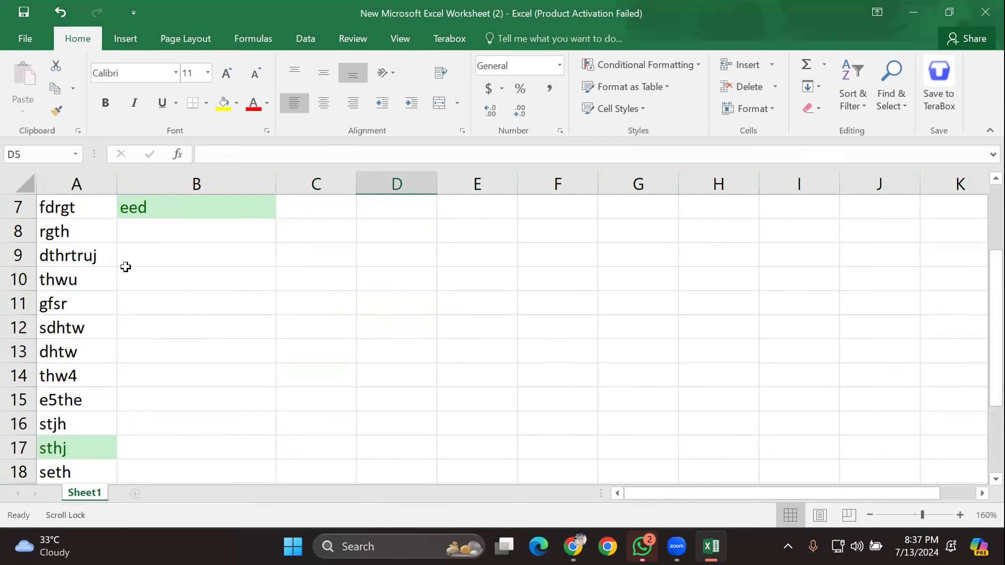
scroll(117, 267, "up", 2)
scroll(74, 207, "down", 7)
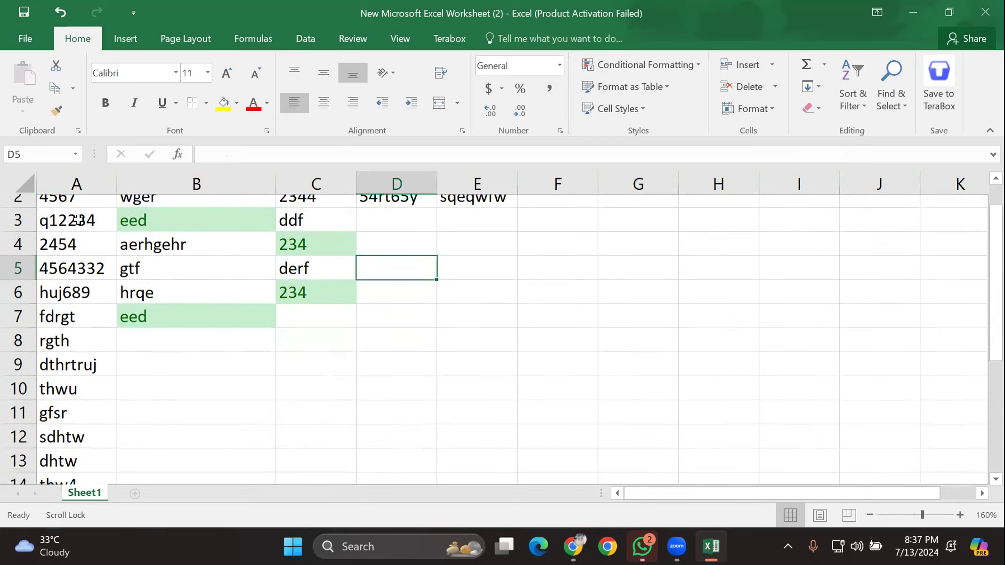
scroll(80, 292, "up", 2)
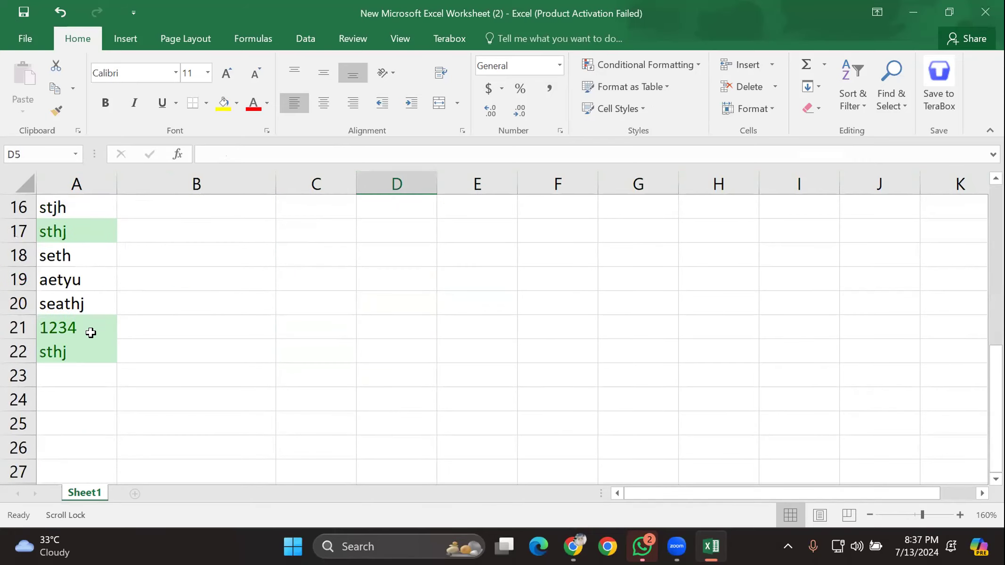
left_click(14, 328)
scroll(18, 327, "up", 5)
scroll(19, 325, "up", 1)
left_click(97, 211)
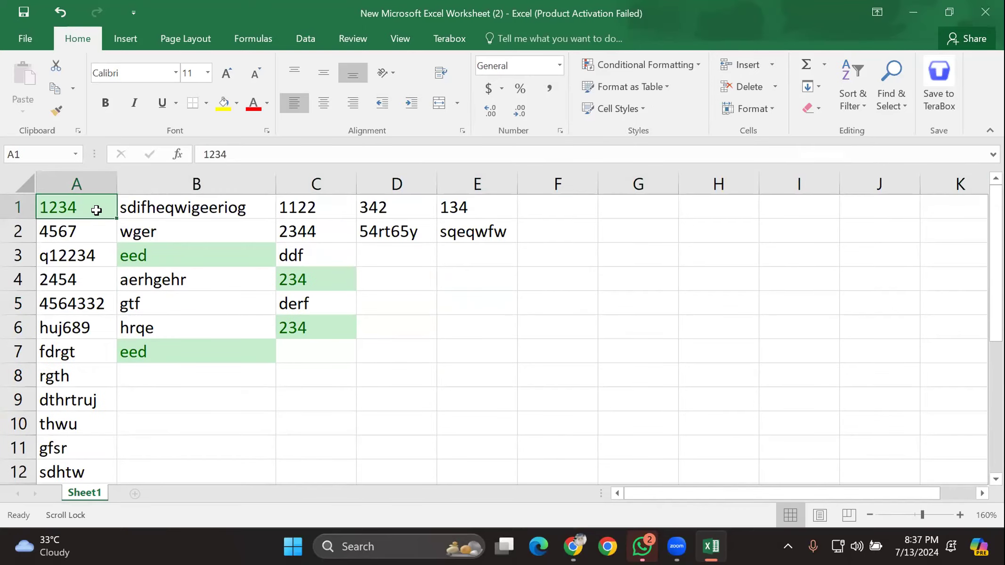
Step: Delete row 21, which holds the repeated 1234 entry, and recheck the highlighting in column A
scroll(89, 219, "down", 6)
left_click(17, 254)
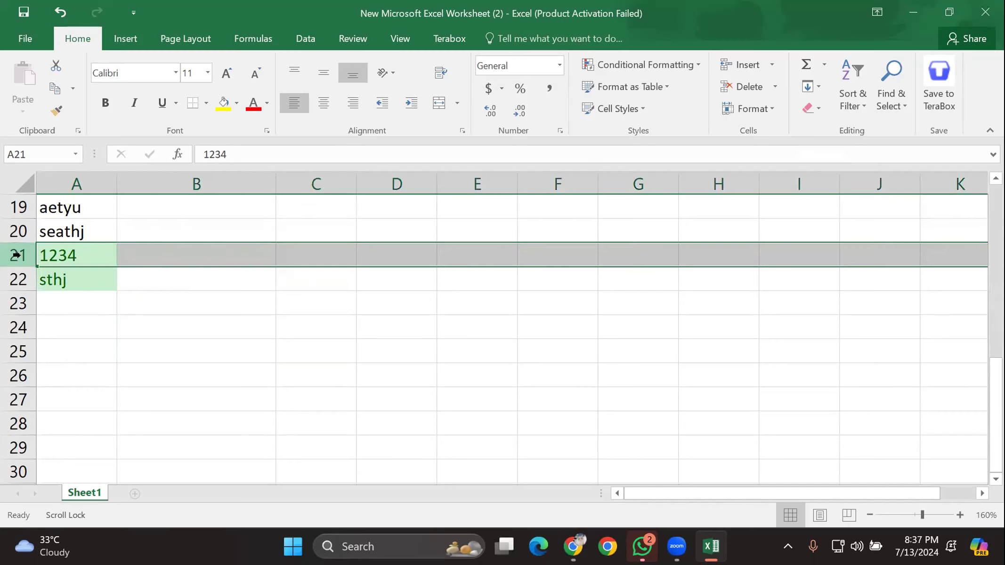
right_click(16, 255)
left_click(75, 385)
scroll(135, 317, "up", 6)
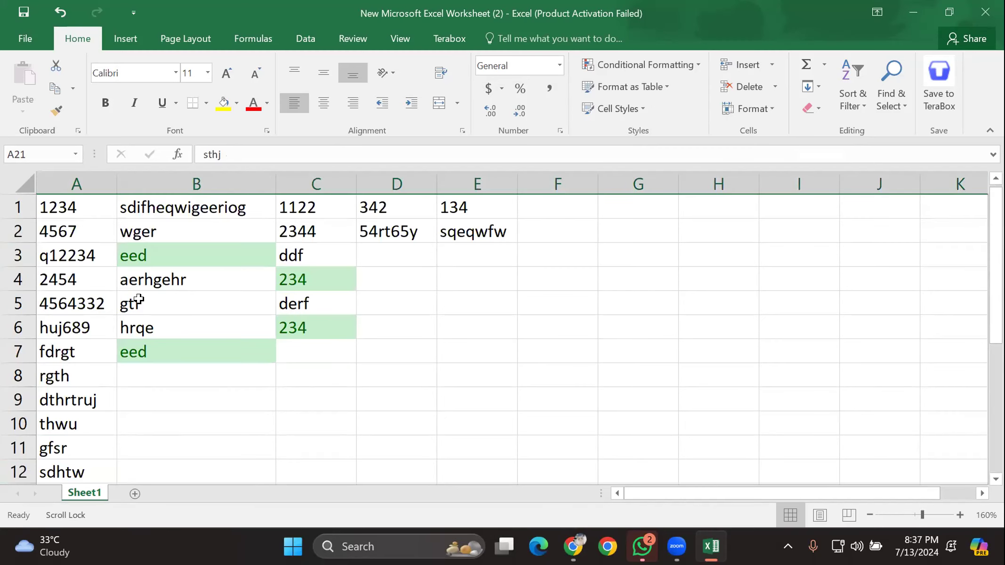
left_click(94, 212)
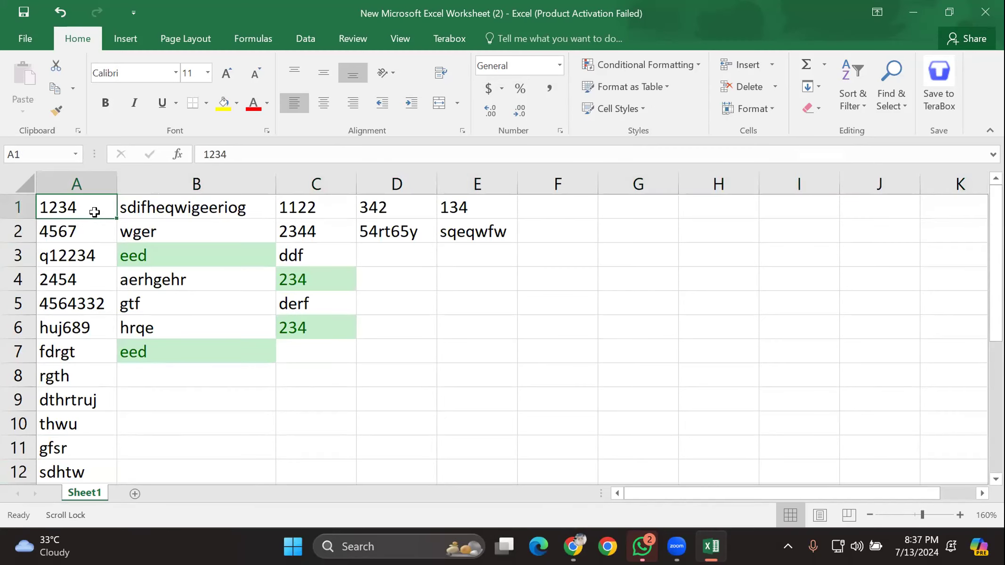
scroll(94, 217, "down", 3)
scroll(87, 347, "down", 2)
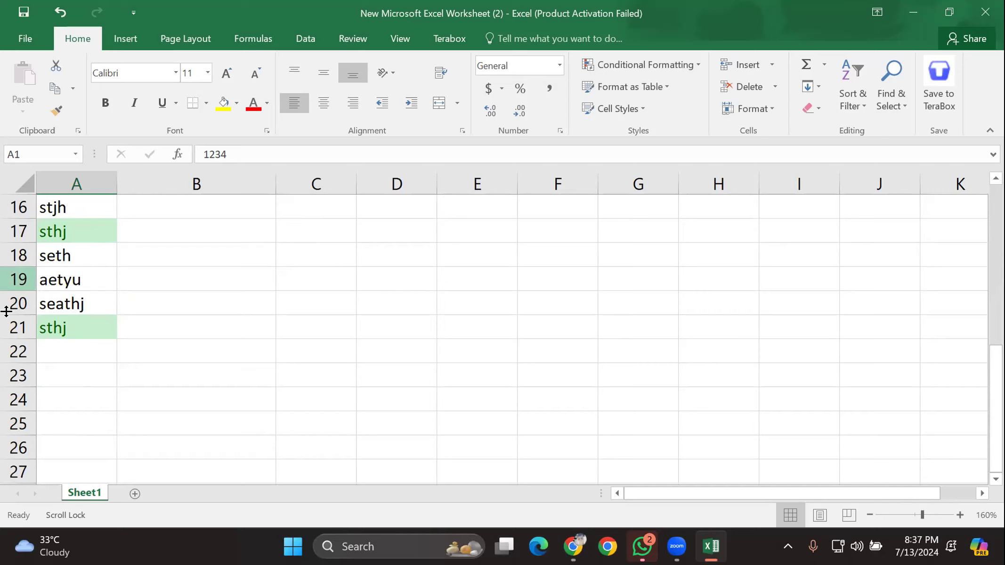
Step: Delete row 21, which holds the repeated sthj entry, and recheck the highlighting from the start of the sheet
left_click(14, 328)
right_click(14, 327)
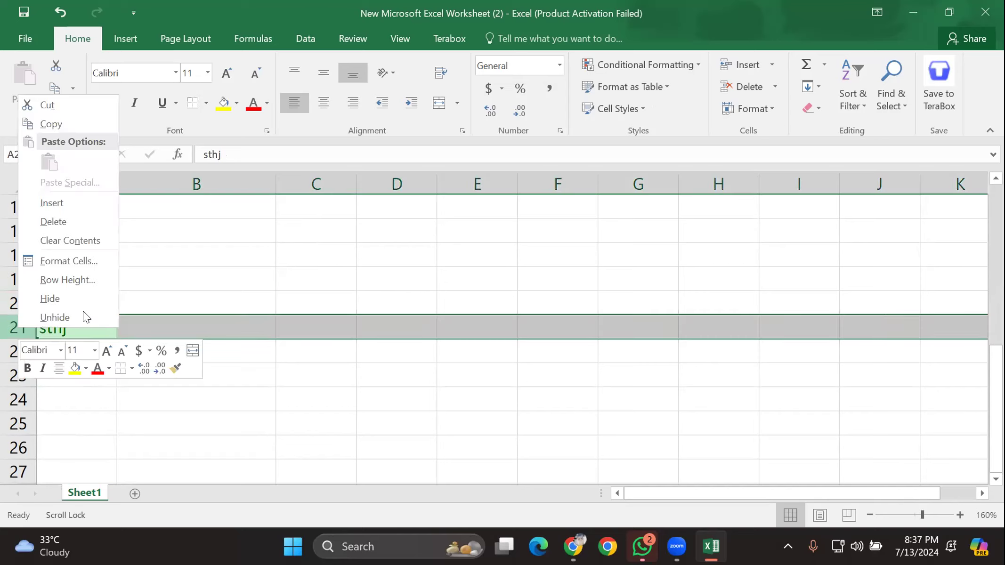
left_click(71, 220)
scroll(113, 236, "up", 3)
scroll(113, 236, "up", 2)
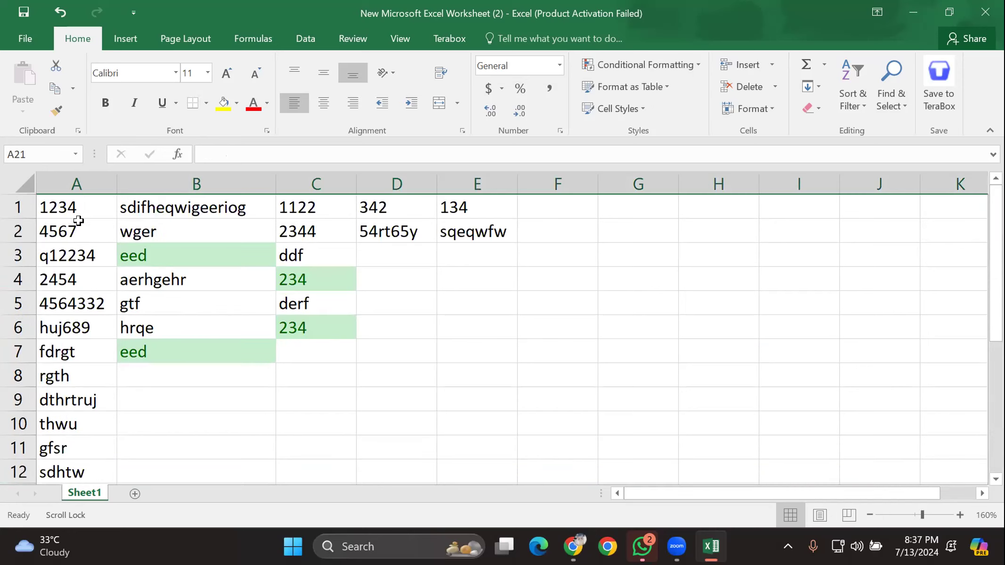
Step: Delete cell B7, which repeats the eed entry, and recheck the rest of the sheet for duplicates
left_click(188, 360)
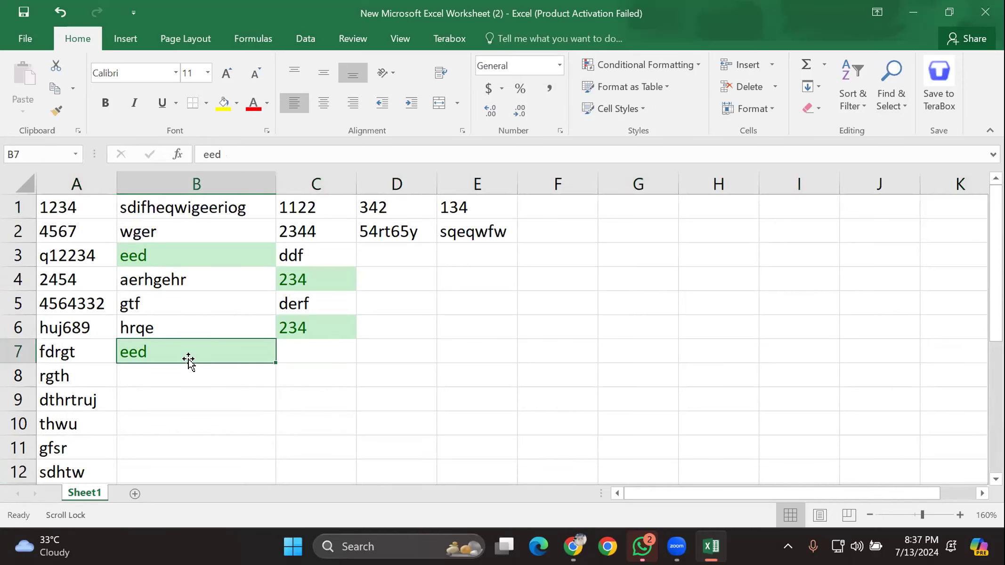
right_click(188, 351)
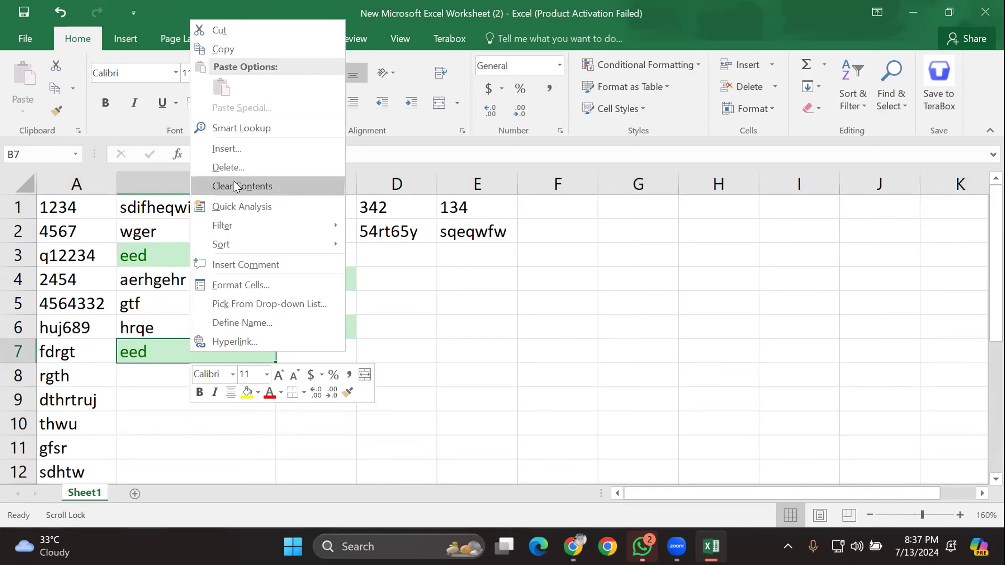
left_click(228, 167)
left_click(190, 227)
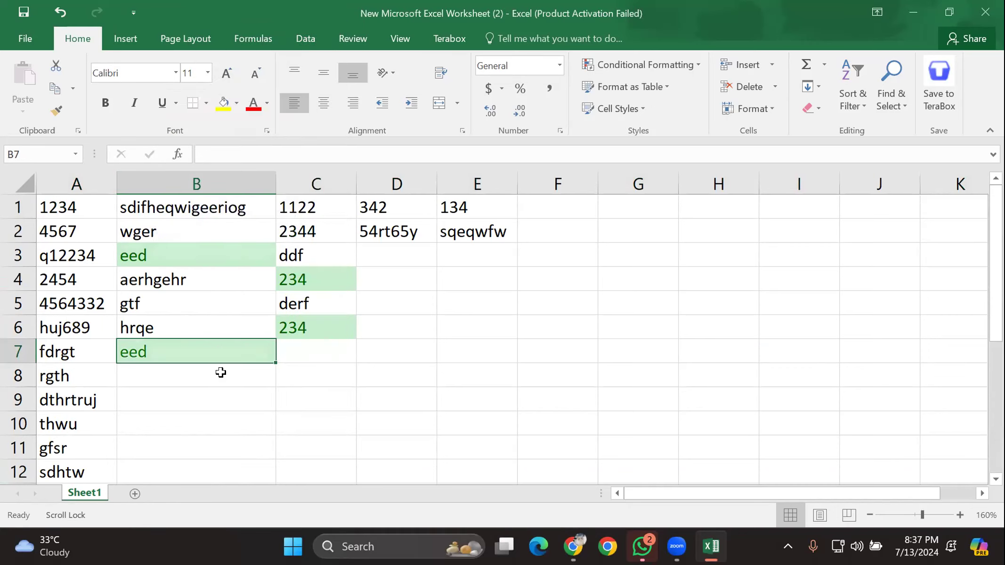
left_click(190, 375)
scroll(189, 274, "down", 4)
scroll(188, 273, "up", 4)
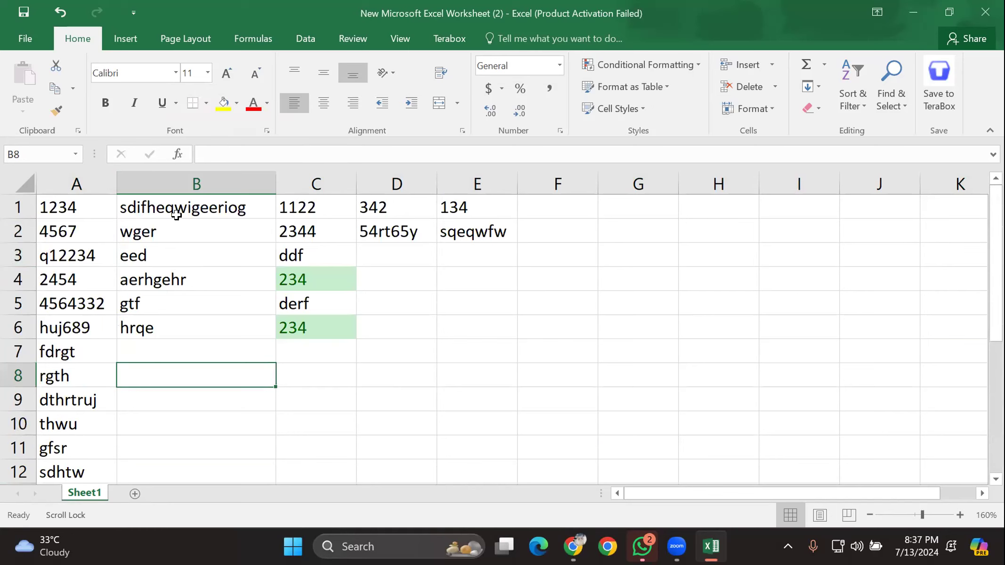
Step: Delete the duplicate 234 in cell C4, shifting the cells up, and recheck the sheet for highlighting
left_click(326, 274)
right_click(326, 274)
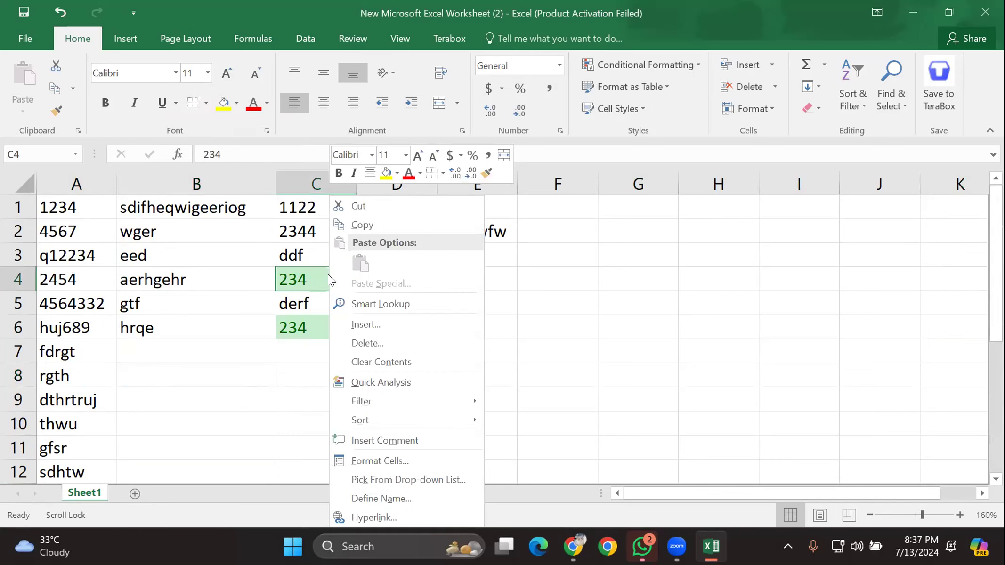
left_click(371, 345)
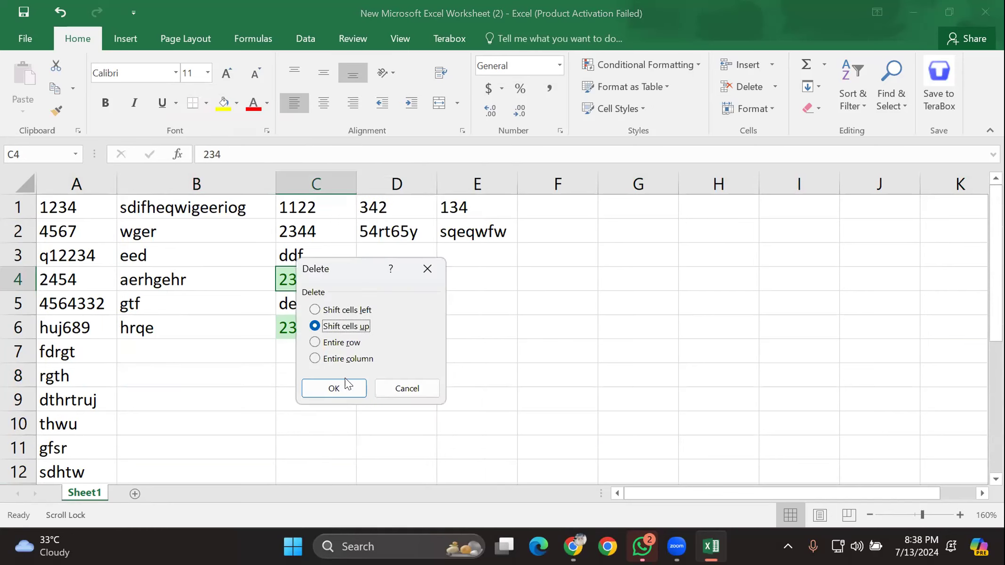
left_click(334, 386)
left_click(310, 365)
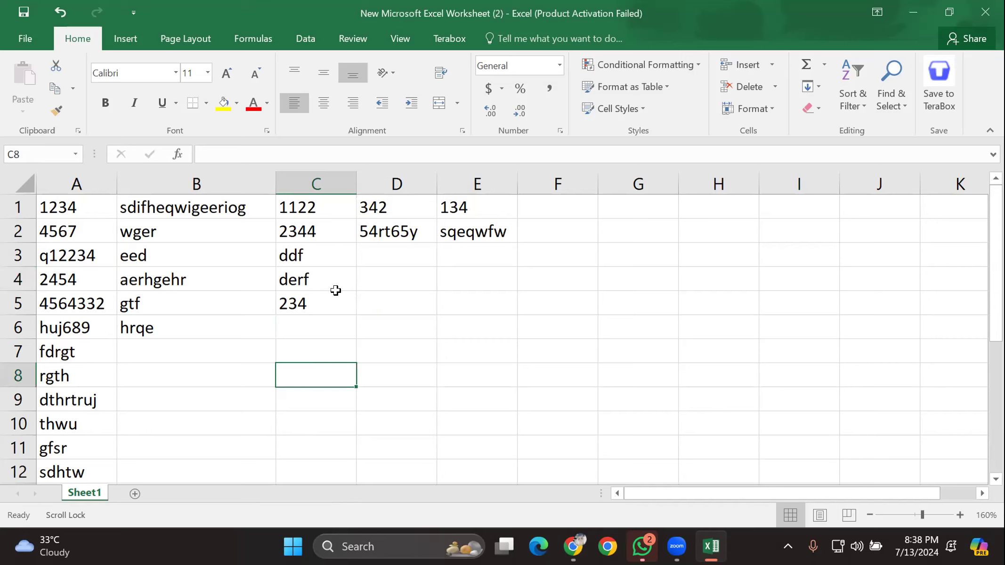
scroll(130, 308, "down", 4)
scroll(130, 307, "up", 4)
Step: Enter 1122 in cell C6 as a repeat of C1 to test the duplicate highlighting
left_click(328, 324)
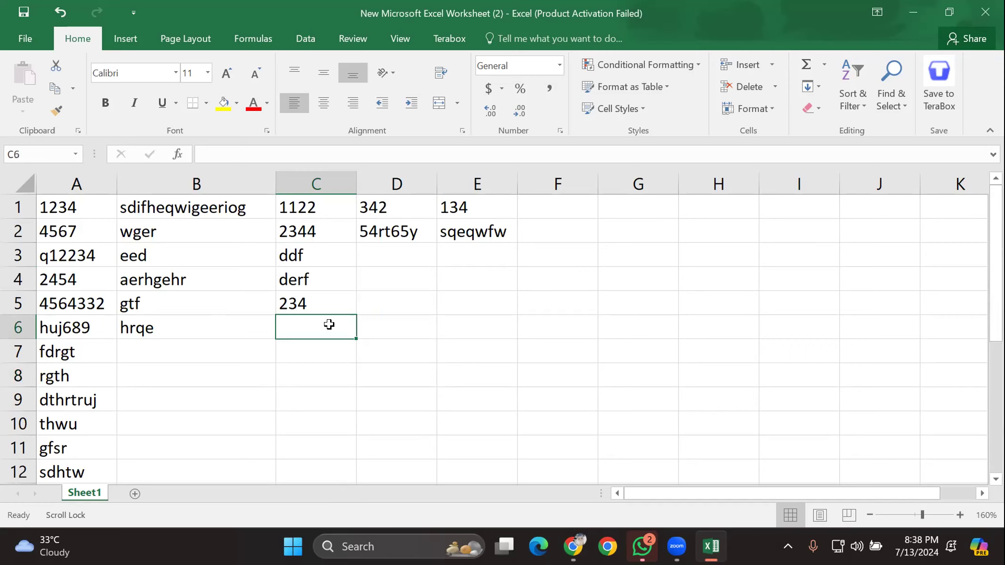
type("1122")
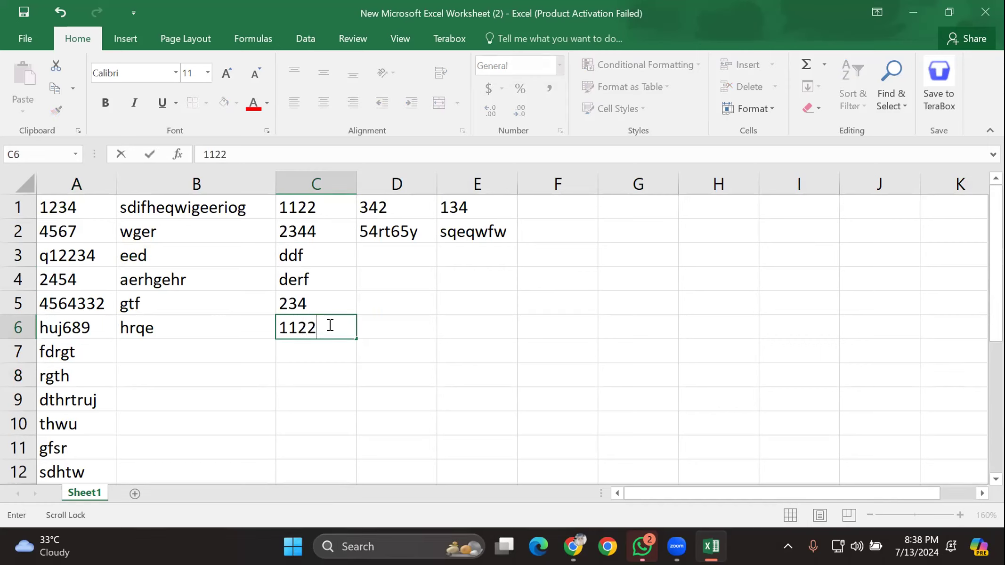
key("Return")
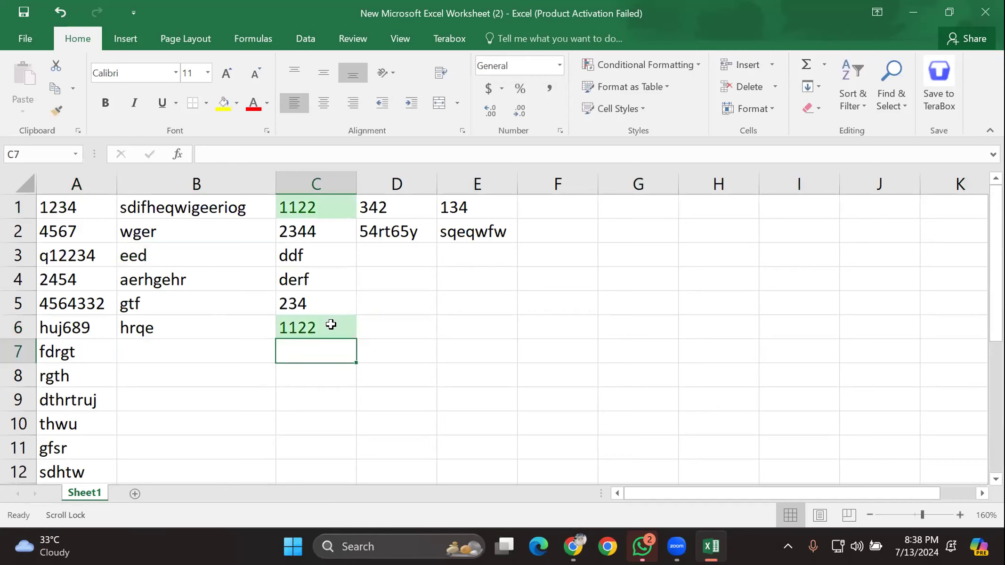
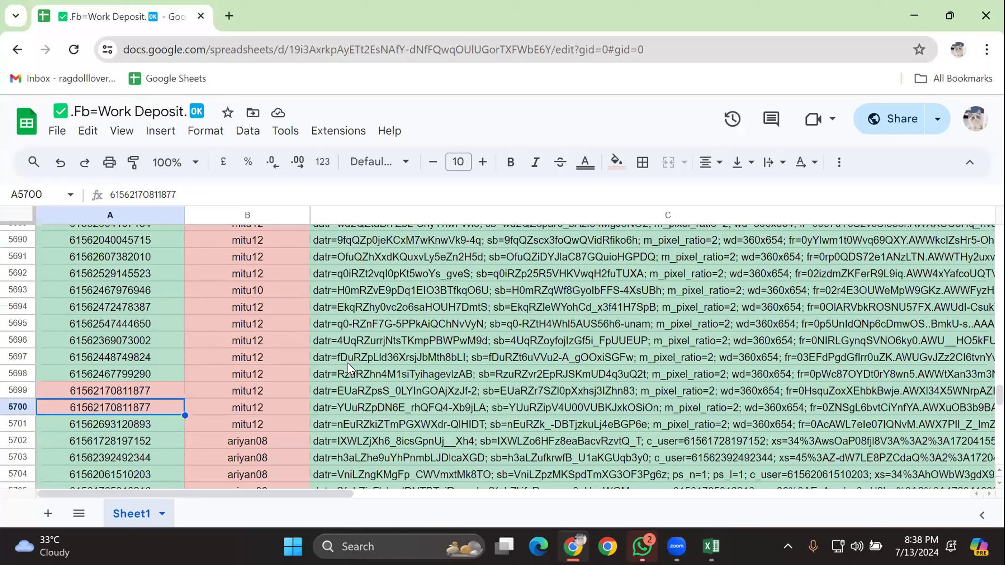
scroll(215, 337, "up", 4)
scroll(215, 337, "down", 5)
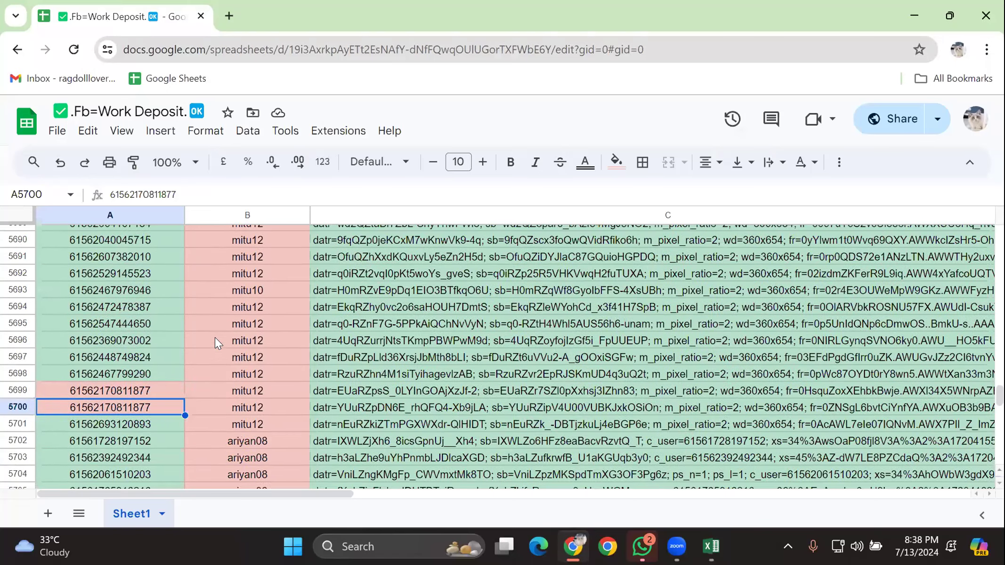
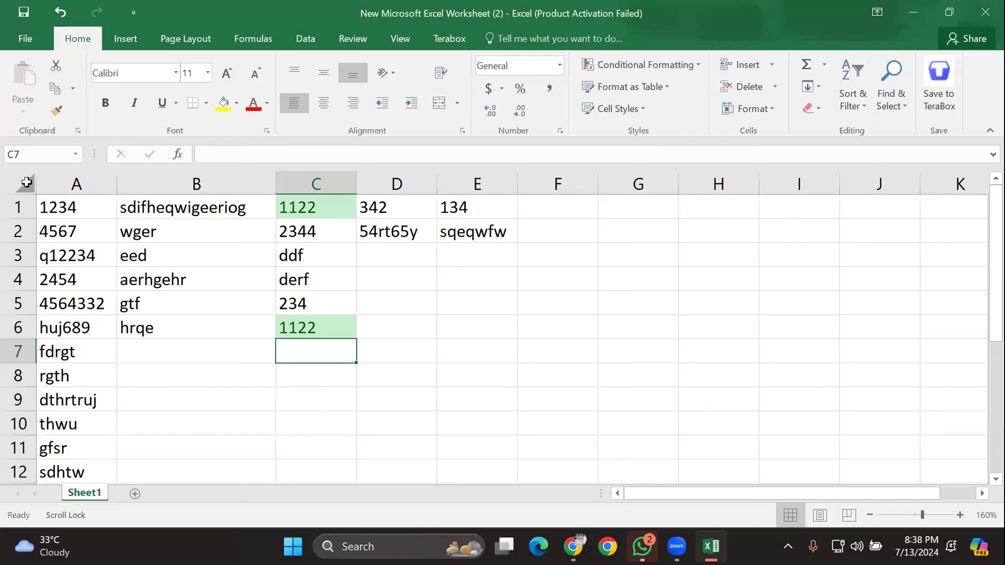
left_click(26, 182)
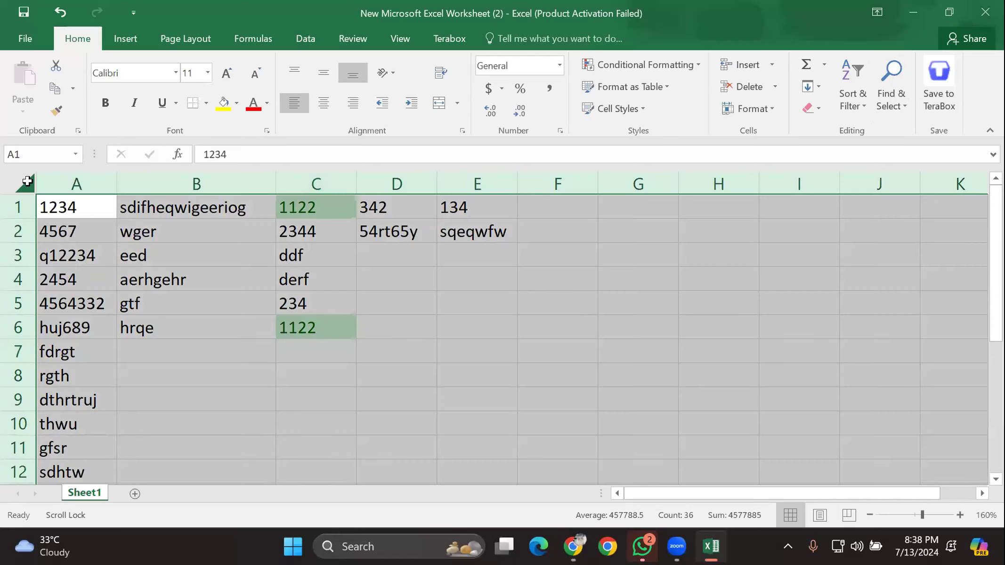
Step: Minimise the workbook, open Google Sheets in a new maximised Chrome window and create a blank spreadsheet
left_click(912, 10)
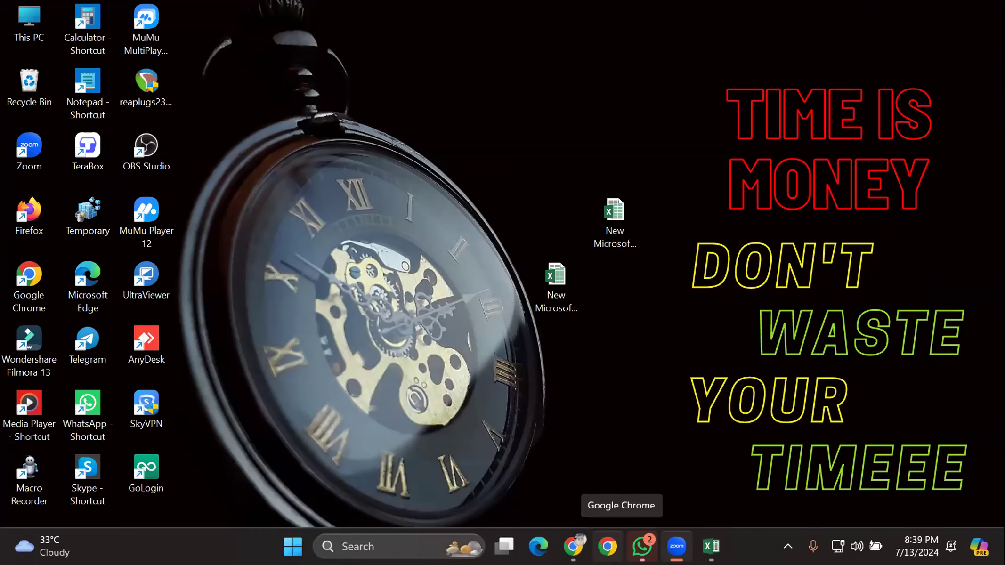
left_click(608, 546)
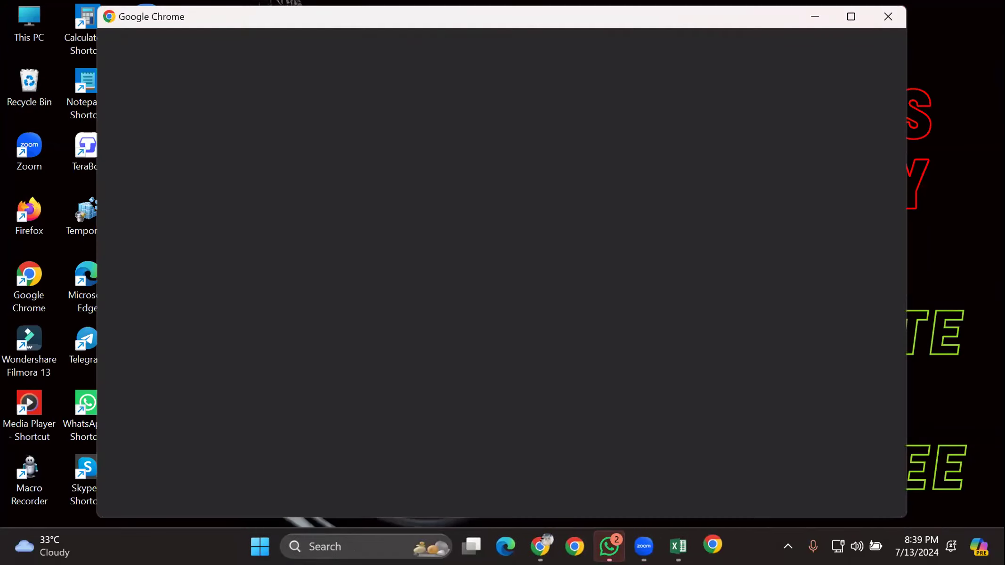
left_click(673, 264)
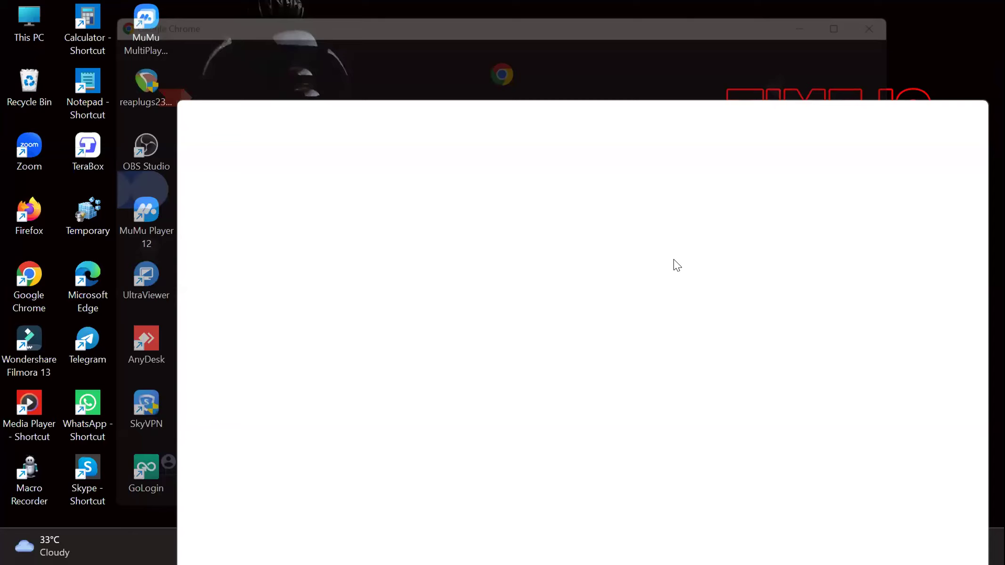
left_click(934, 113)
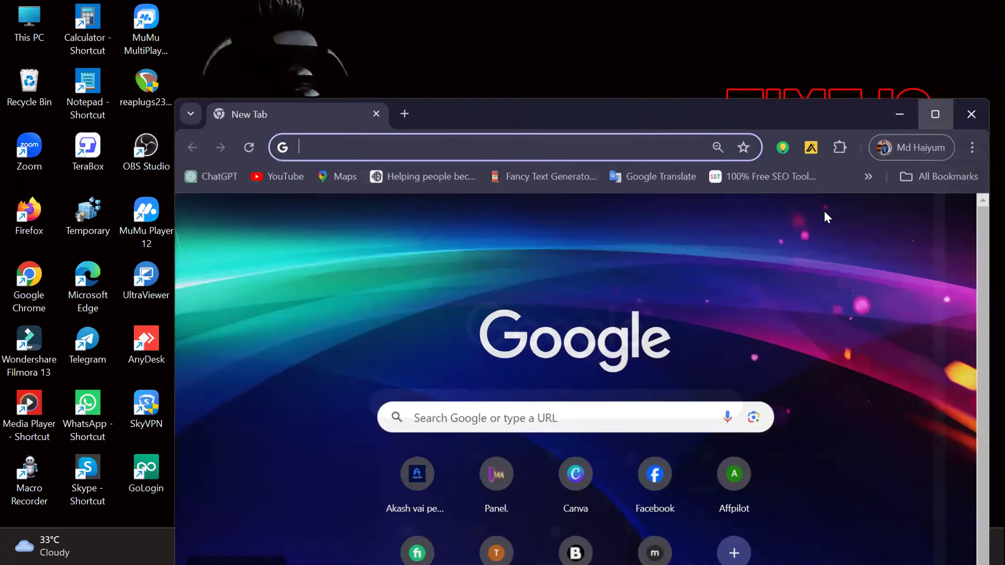
left_click(933, 117)
scroll(851, 306, "down", 5)
scroll(851, 307, "down", 3)
left_click(940, 184)
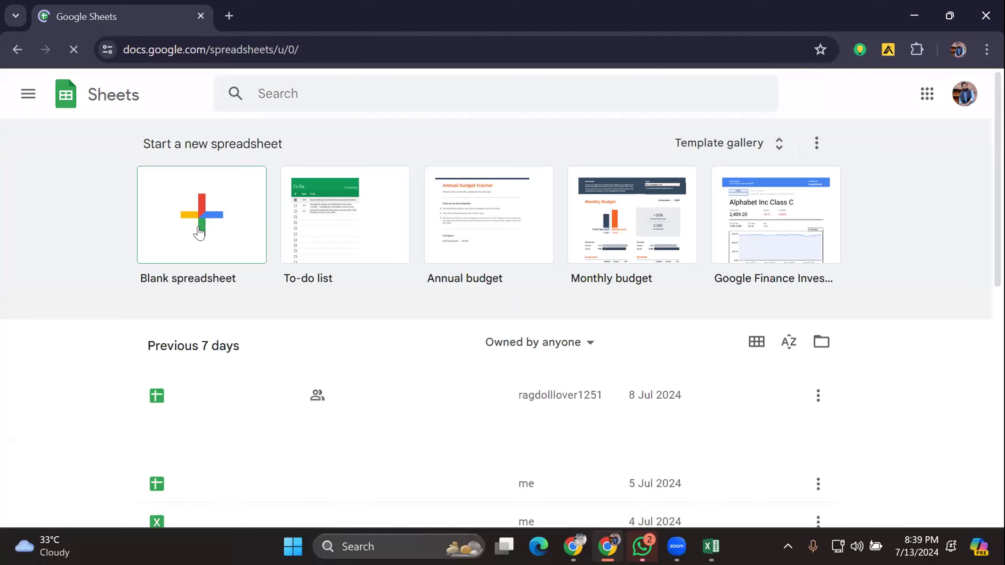
left_click(197, 226)
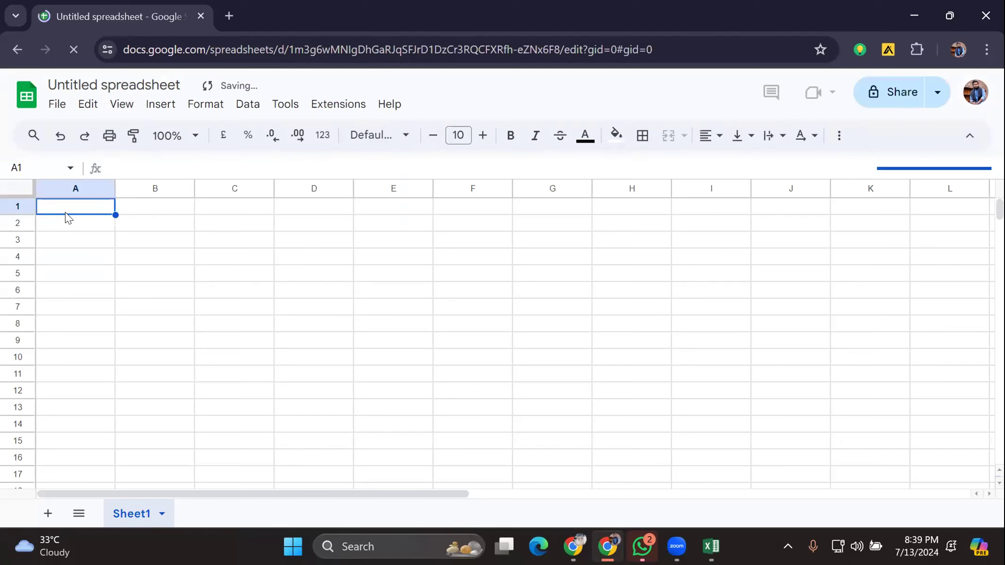
Step: Enlarge the page view of the new spreadsheet and close the Tables suggestions pane
key("ctrl+plus")
key("ctrl+plus")
key("ctrl+plus")
left_click(261, 274)
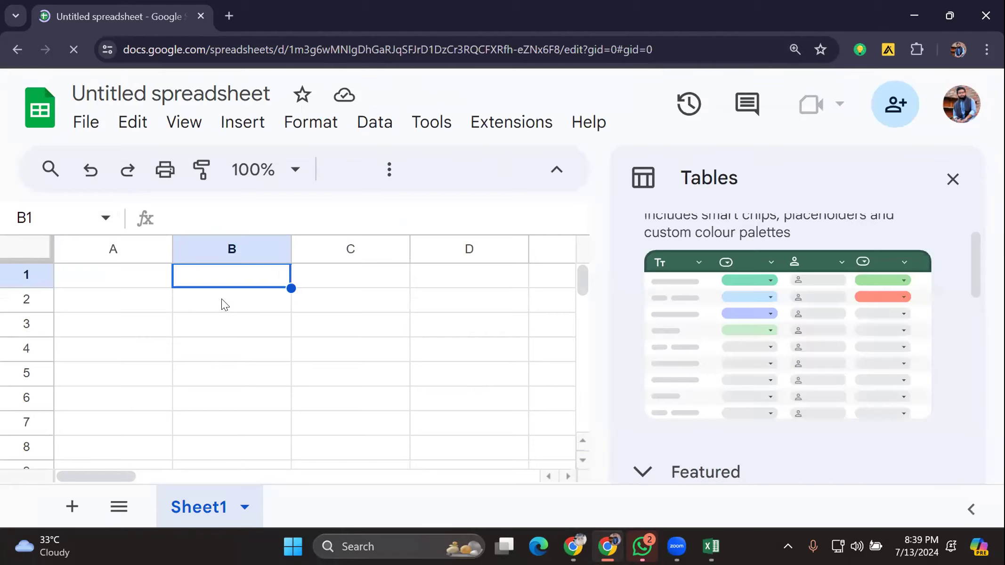
left_click(963, 180)
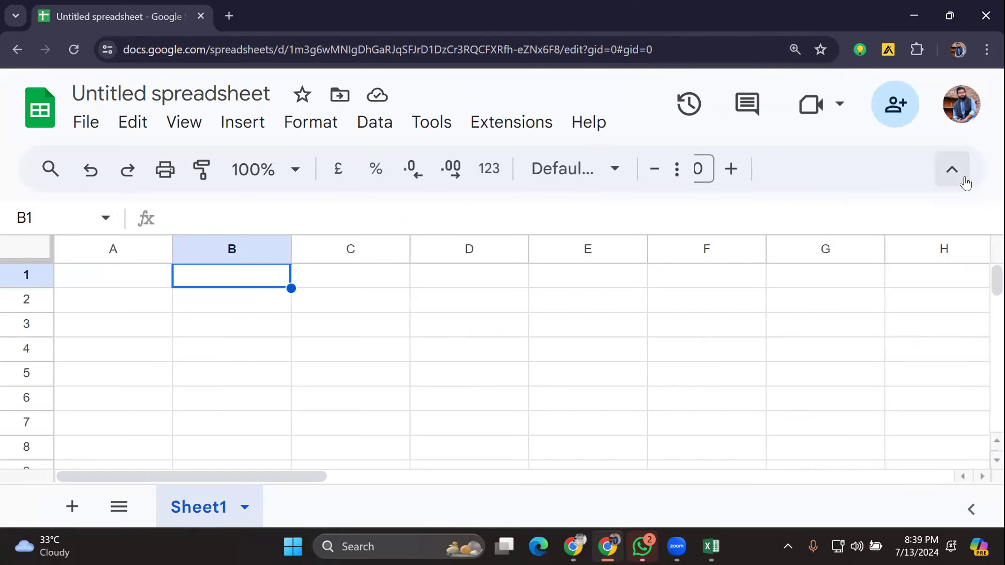
left_click(948, 180)
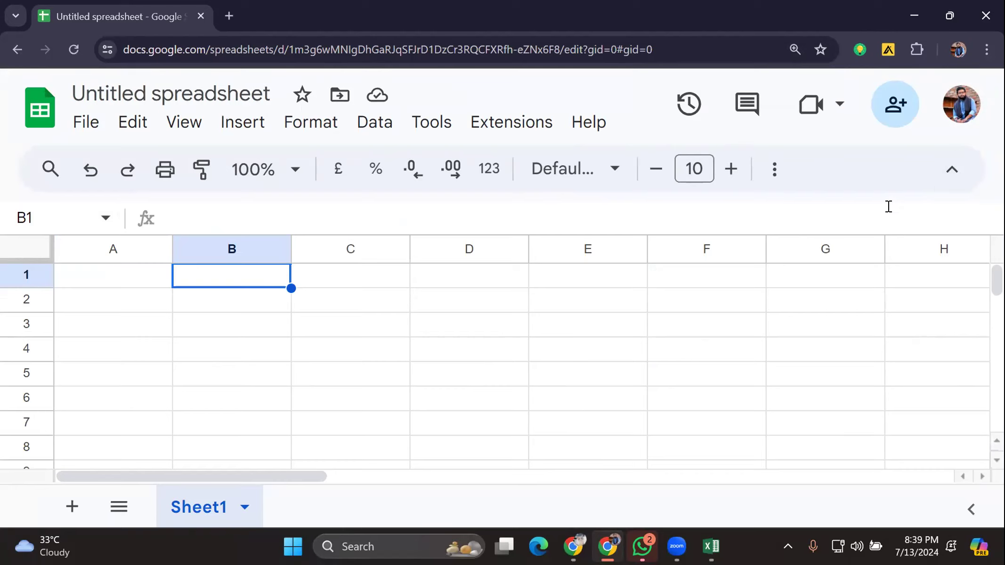
left_click(951, 171)
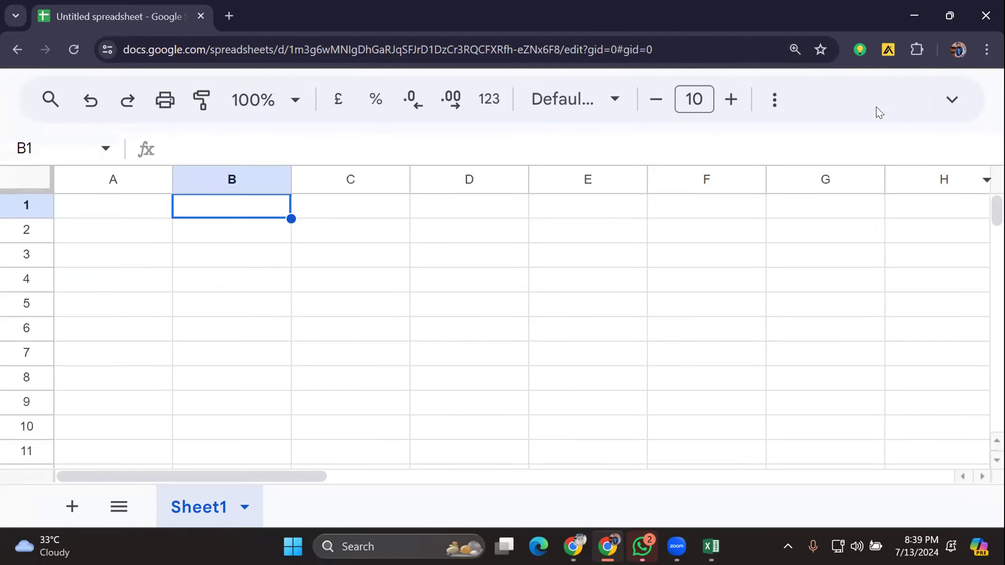
left_click(952, 99)
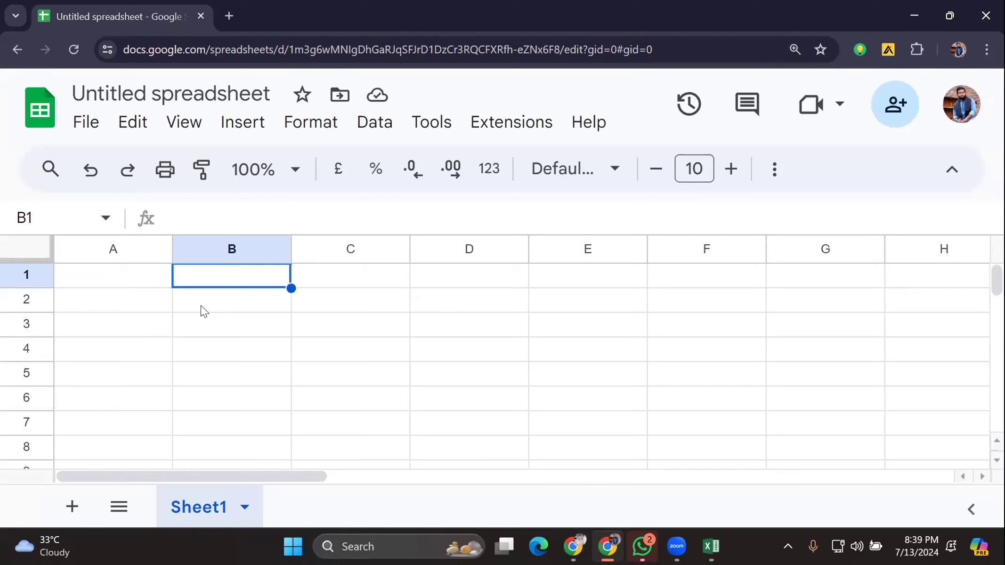
Step: Set the browser zoom for the spreadsheet page to 110%
key("ctrl+minus")
key("ctrl+minus")
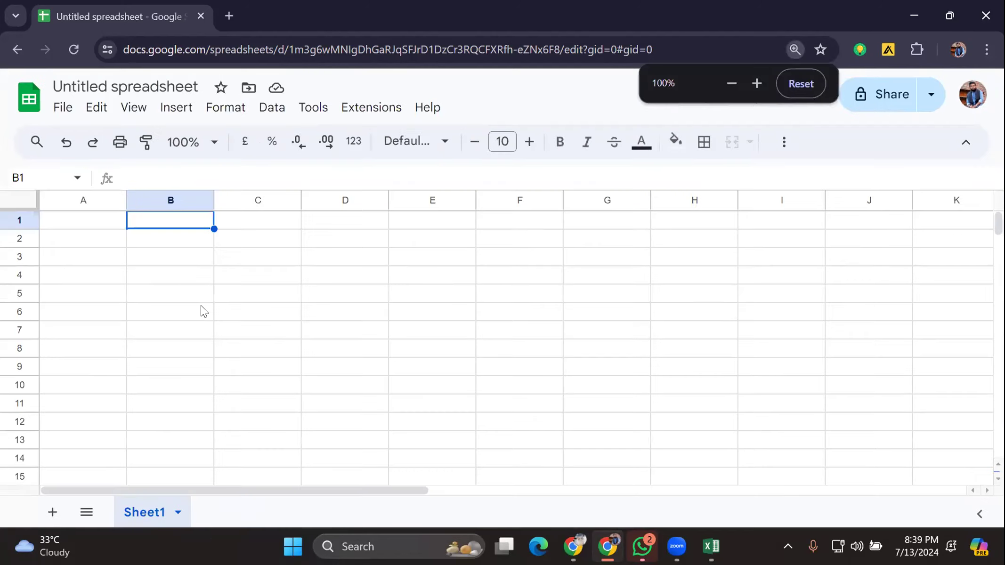
key("ctrl+plus")
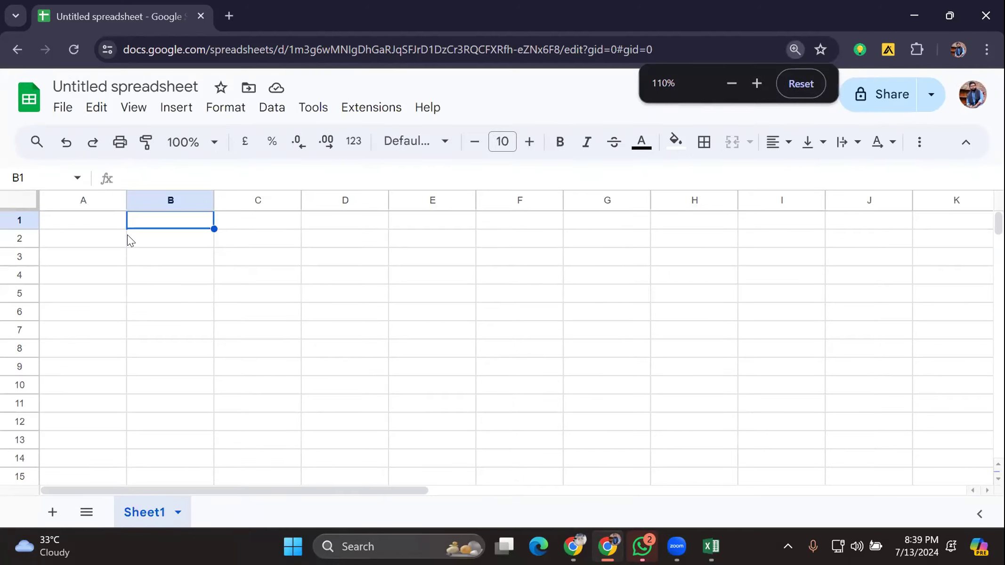
Step: Fill cells A1 to A5 with the sample numbers 123, 234, 345, 5678 and 23456
left_click(95, 220)
type("123")
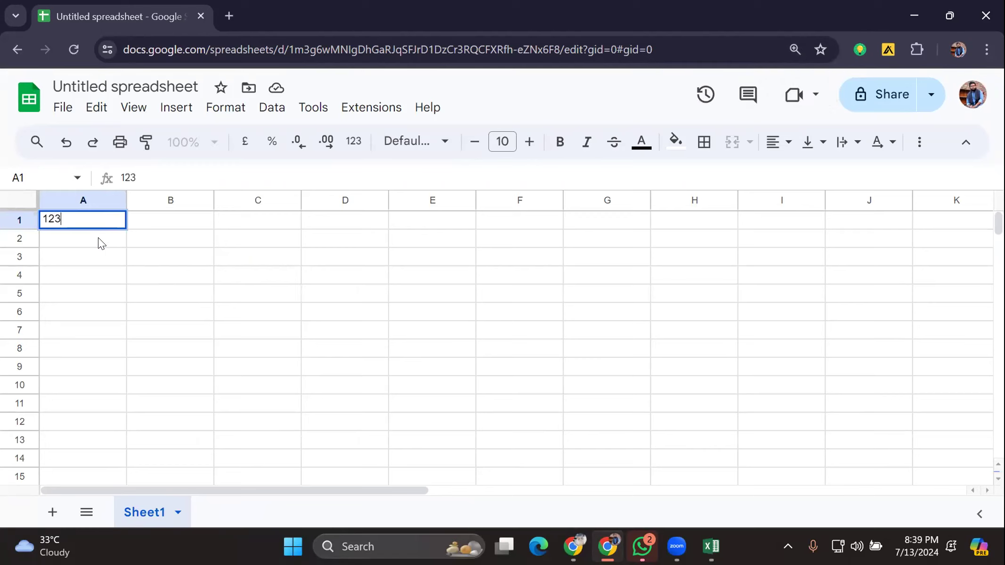
left_click(100, 237)
type("234")
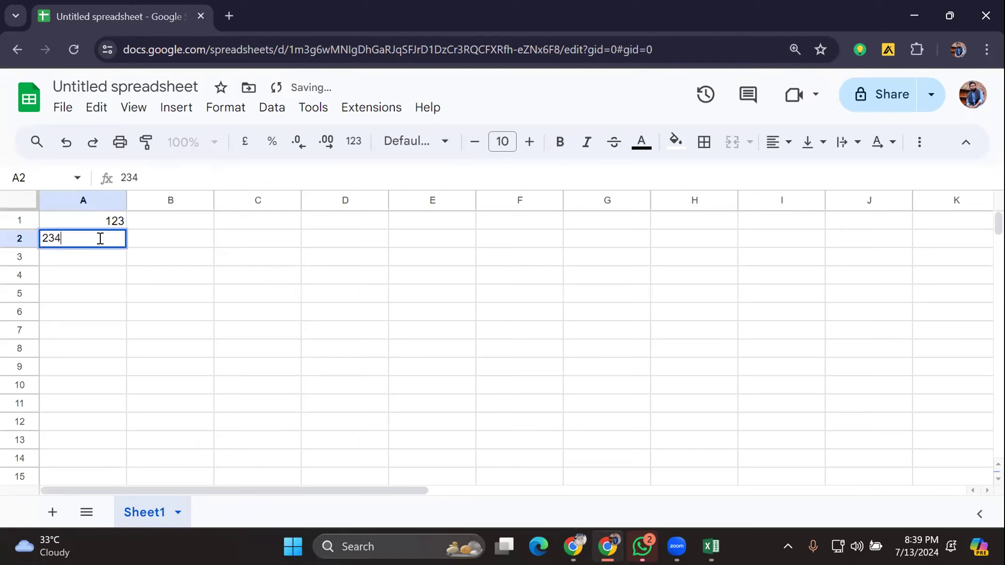
left_click(98, 254)
type("345")
left_click(78, 275)
type("5678")
left_click(97, 297)
type("23456")
Step: Continue the sample list in column A with 2341 in A6, a repeated 123 in A7 and 4568 in A8
left_click(93, 311)
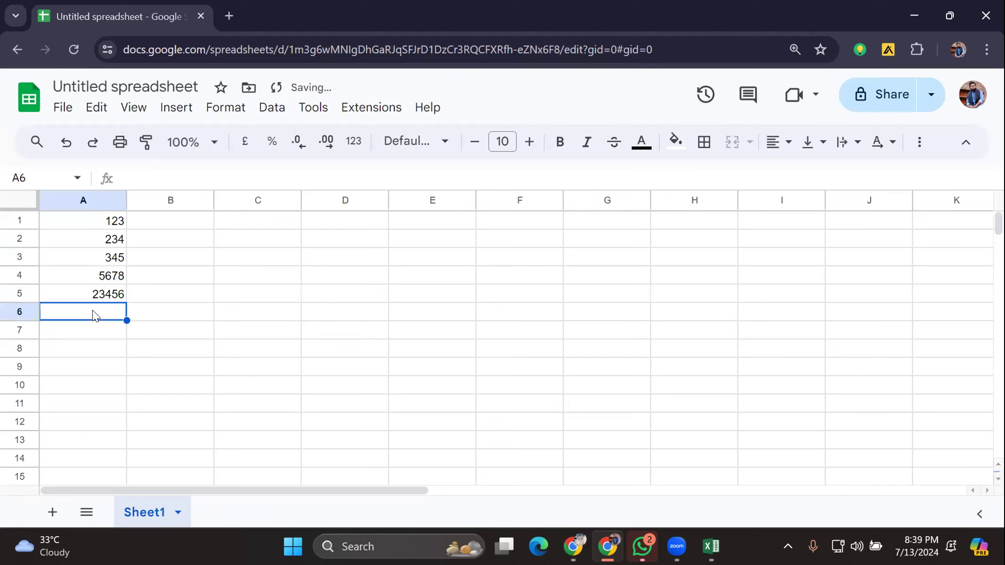
type("2341")
key("Return")
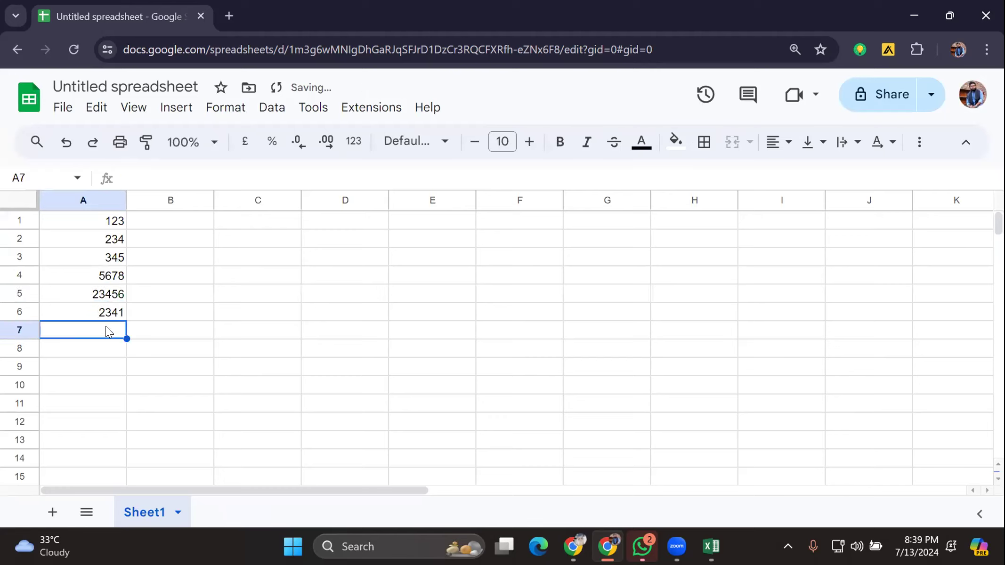
type("123")
key("Return")
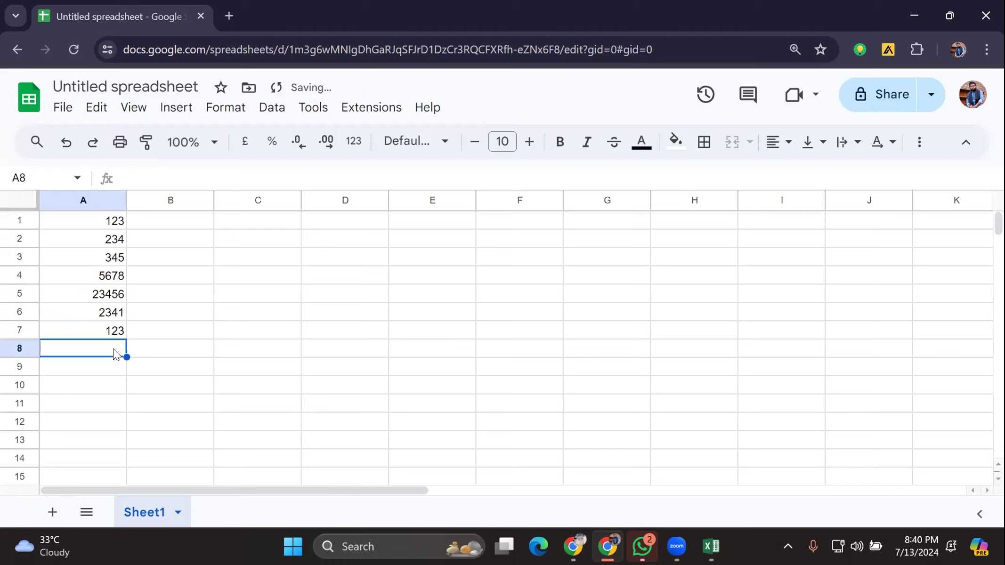
type("4568")
key("Return")
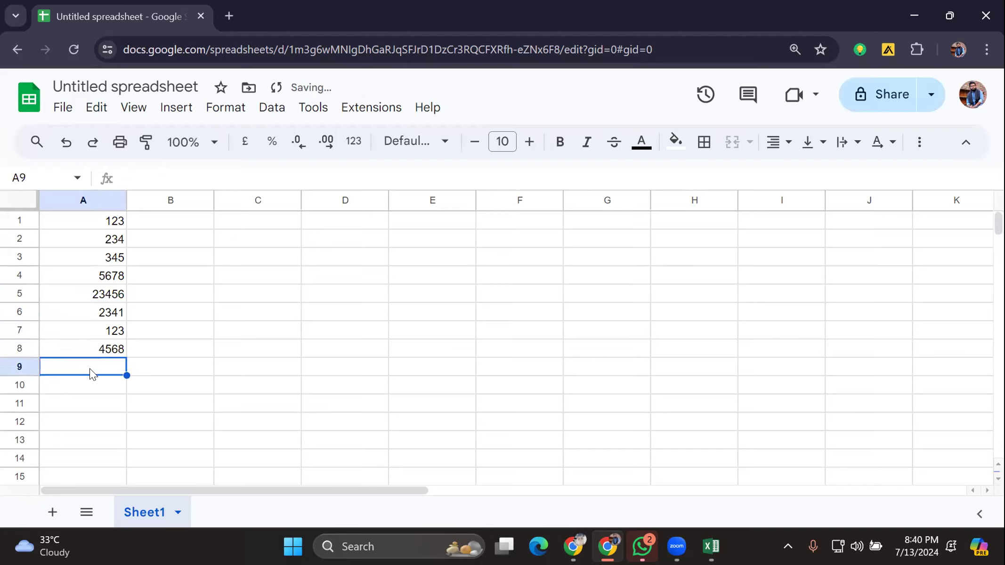
Step: Complete the sample list in column A with 23456, 28970, 1234, 234 and 123 in cells A9 to A13
type("23456")
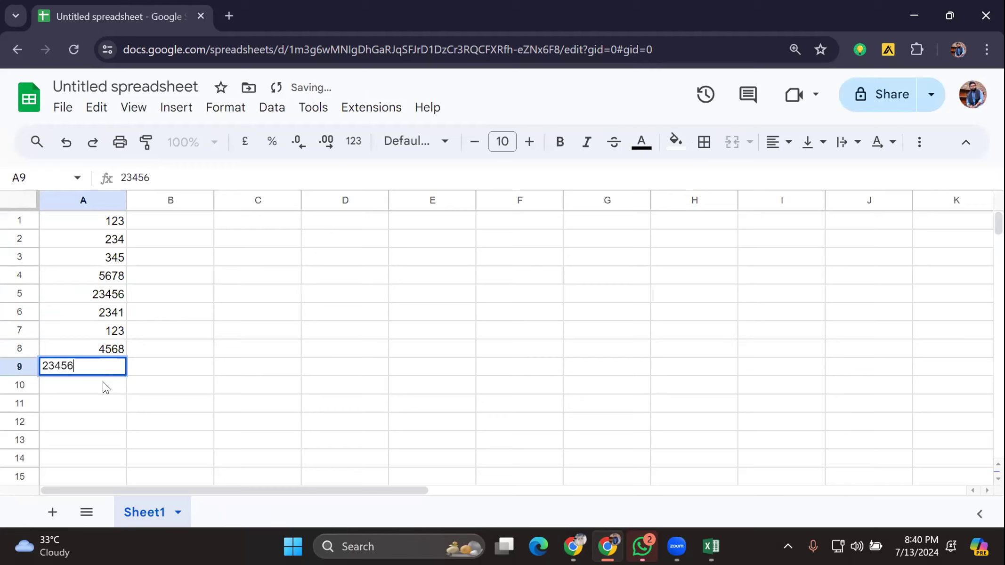
key("Return")
type("28970")
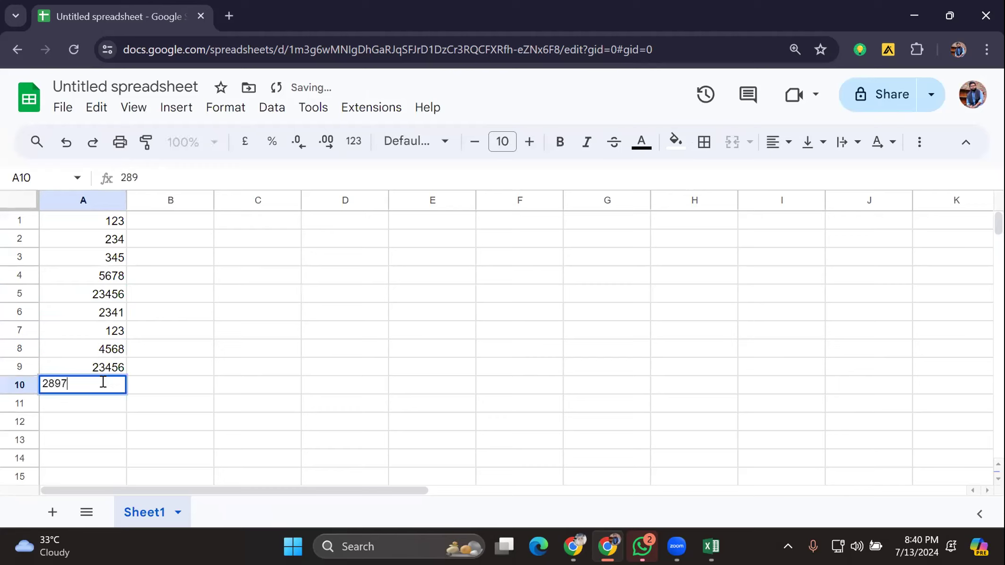
left_click(95, 403)
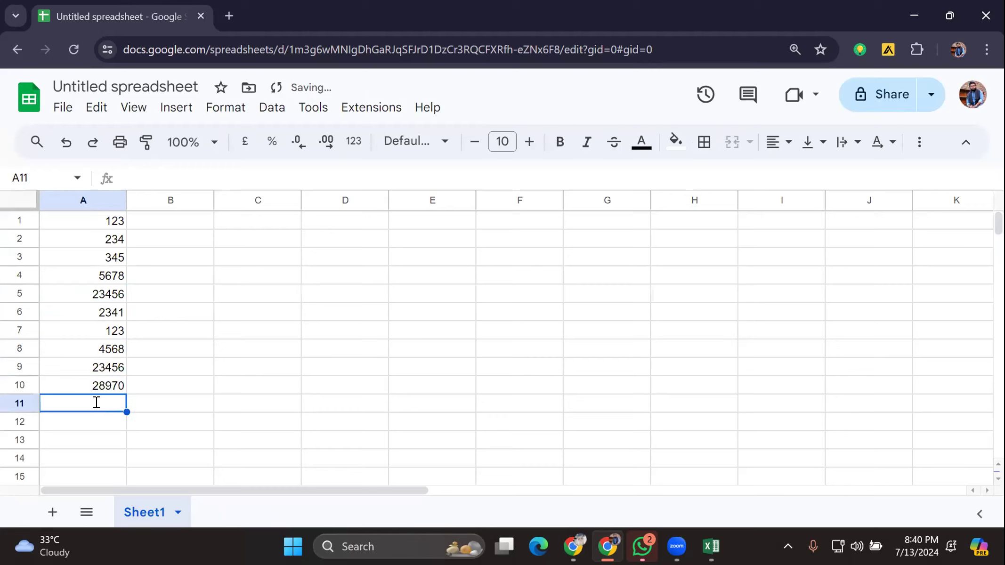
type("1234")
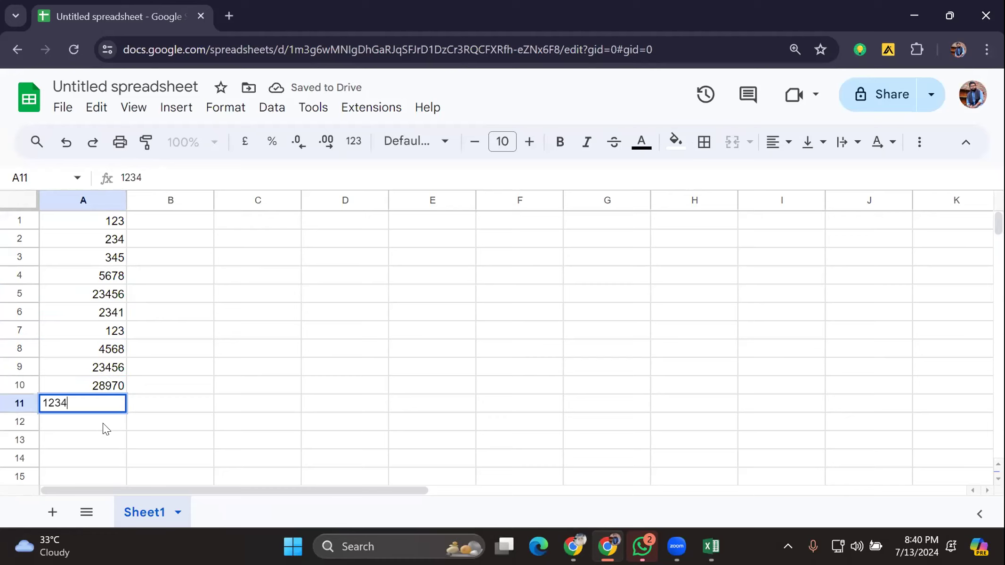
left_click(102, 423)
type("234")
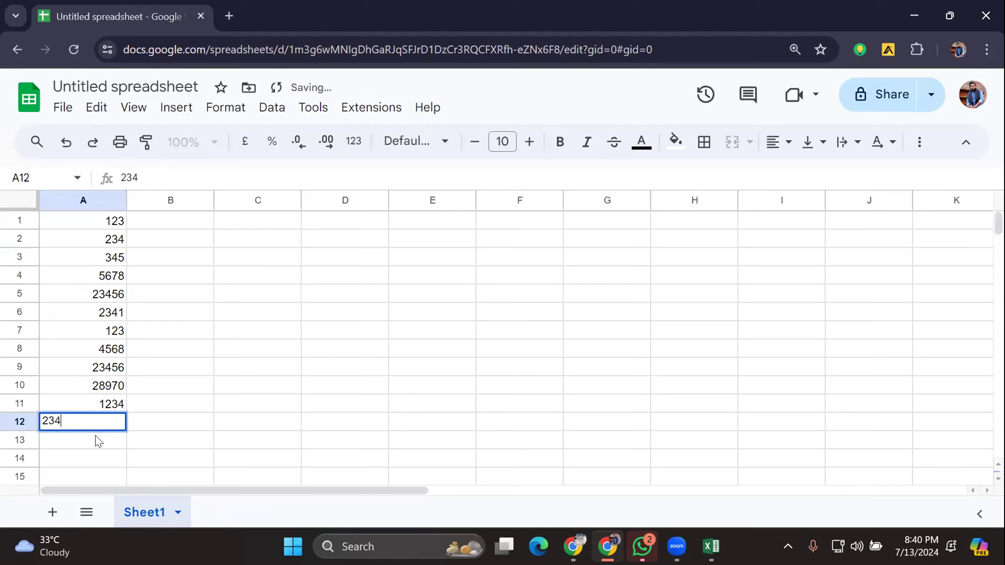
left_click(96, 438)
type("123")
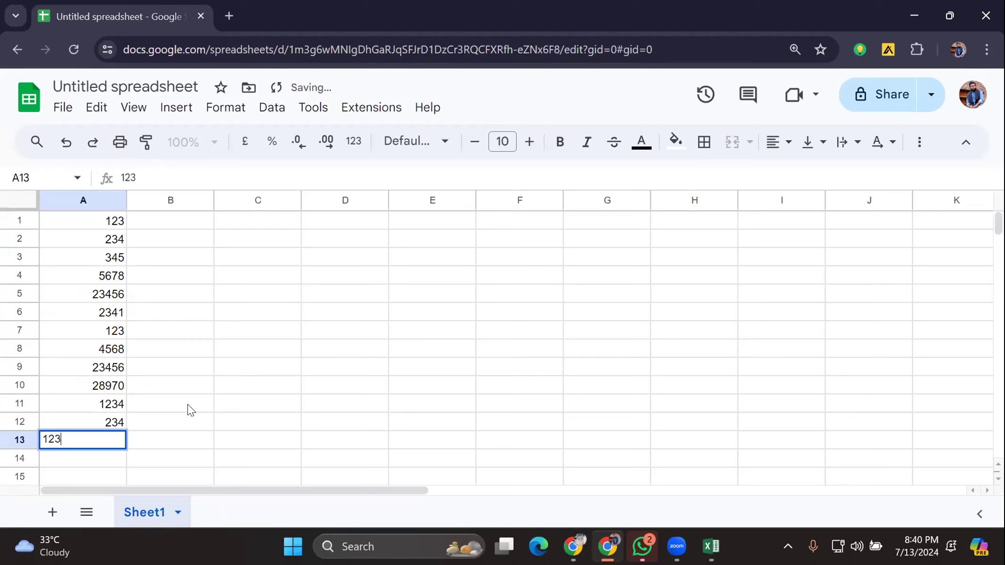
left_click(183, 404)
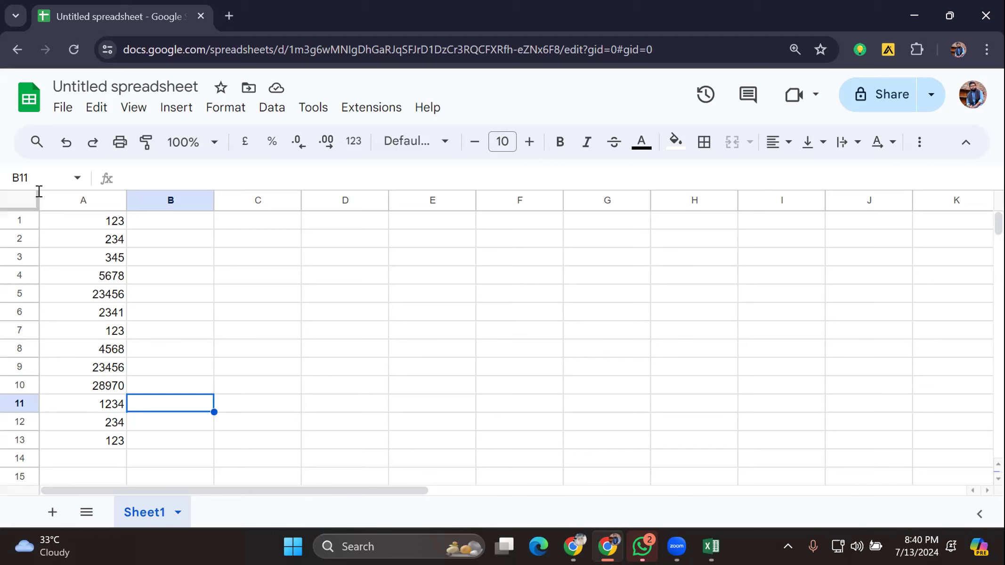
Step: Apply a conditional formatting rule with the default Is not empty condition to the whole sheet, range A1:Z1000
left_click(27, 201)
right_click(26, 202)
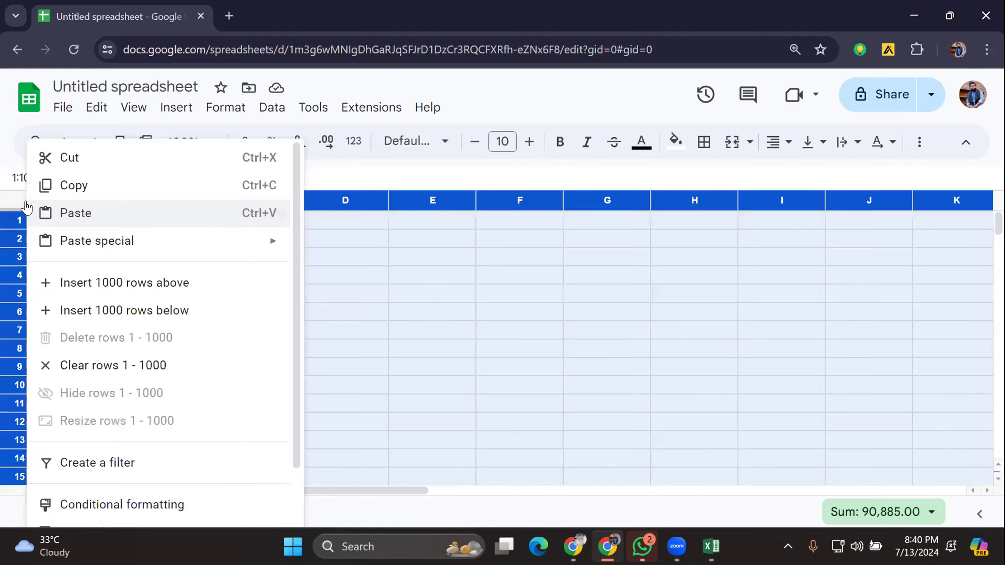
scroll(147, 395, "down", 2)
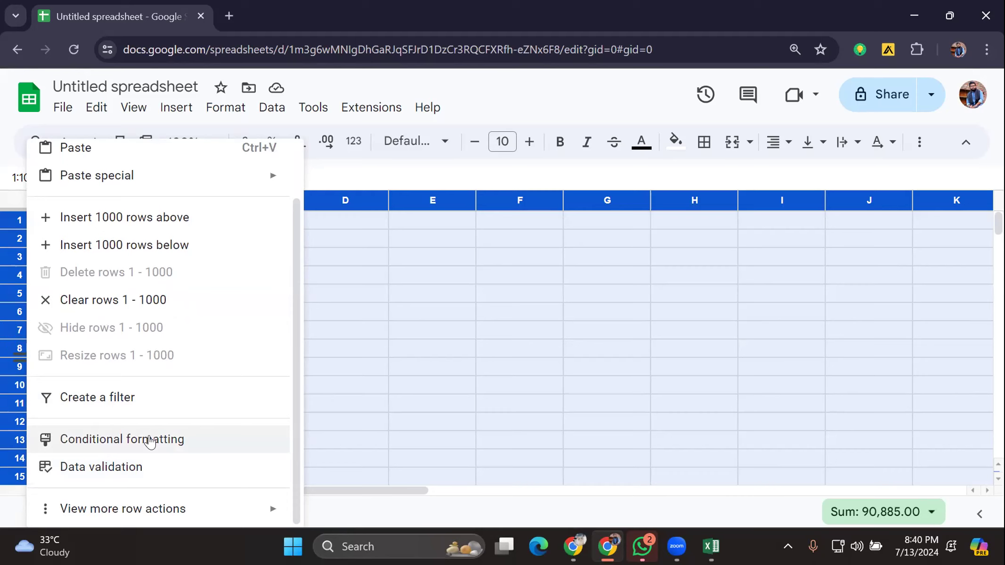
left_click(150, 441)
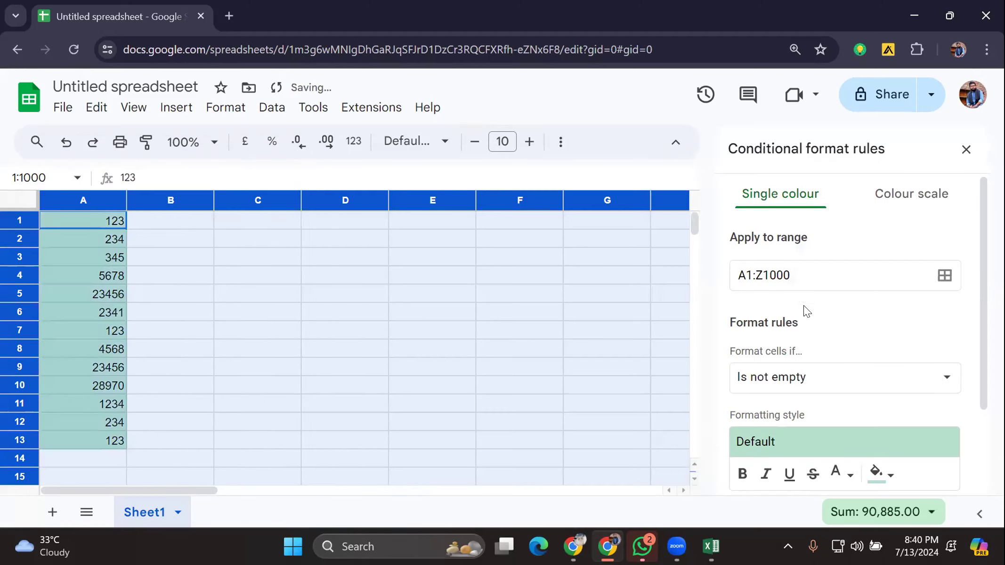
scroll(798, 321, "down", 2)
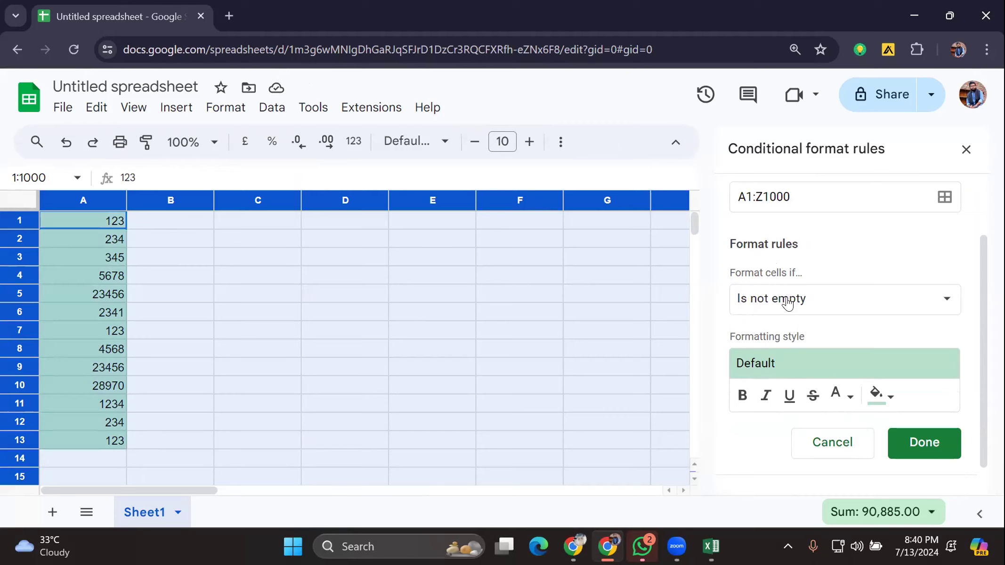
scroll(791, 244, "up", 2)
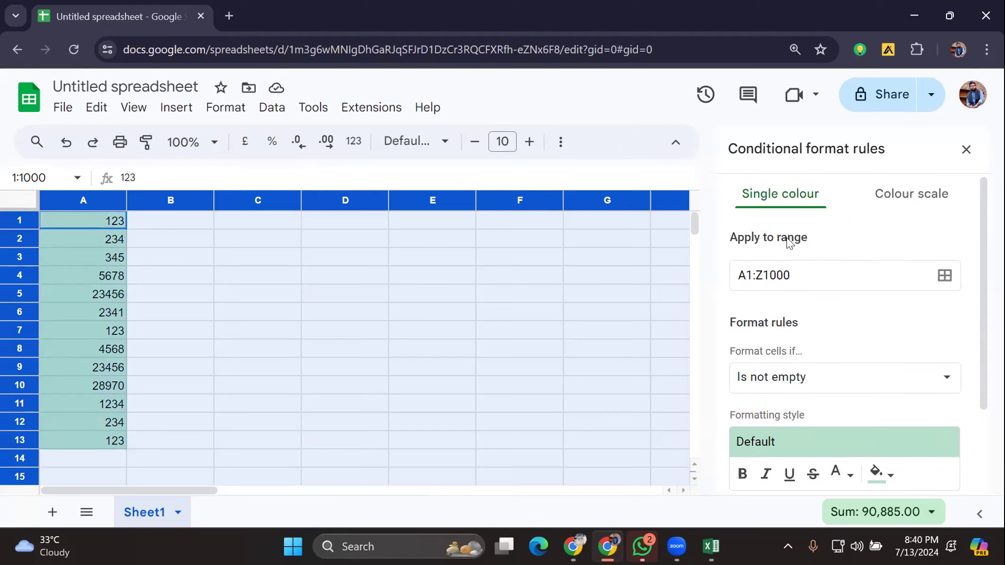
left_click(963, 155)
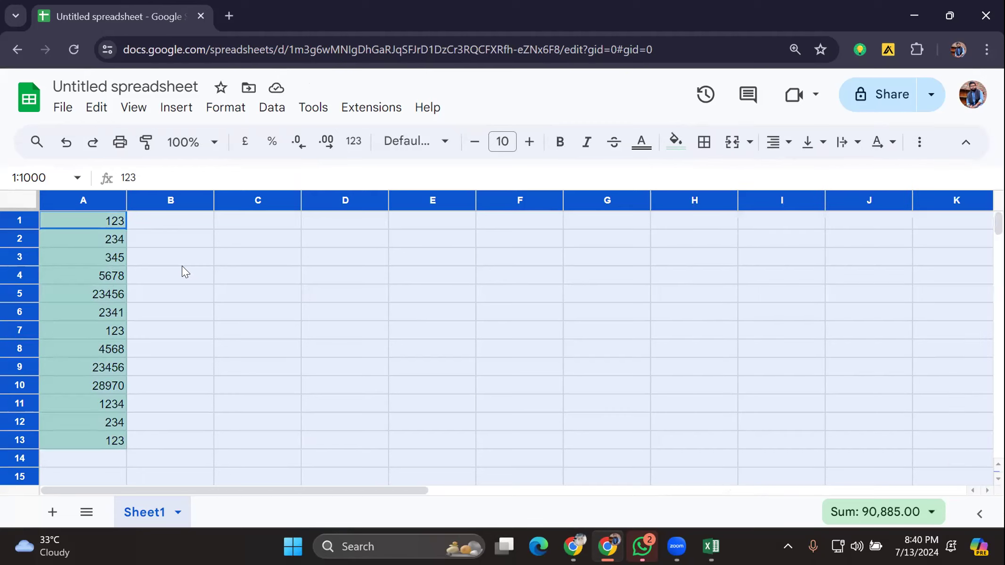
Step: Reopen the conditional formatting rules for the whole sheet and delete the Is not empty rule
left_click(182, 258)
left_click(22, 197)
right_click(22, 197)
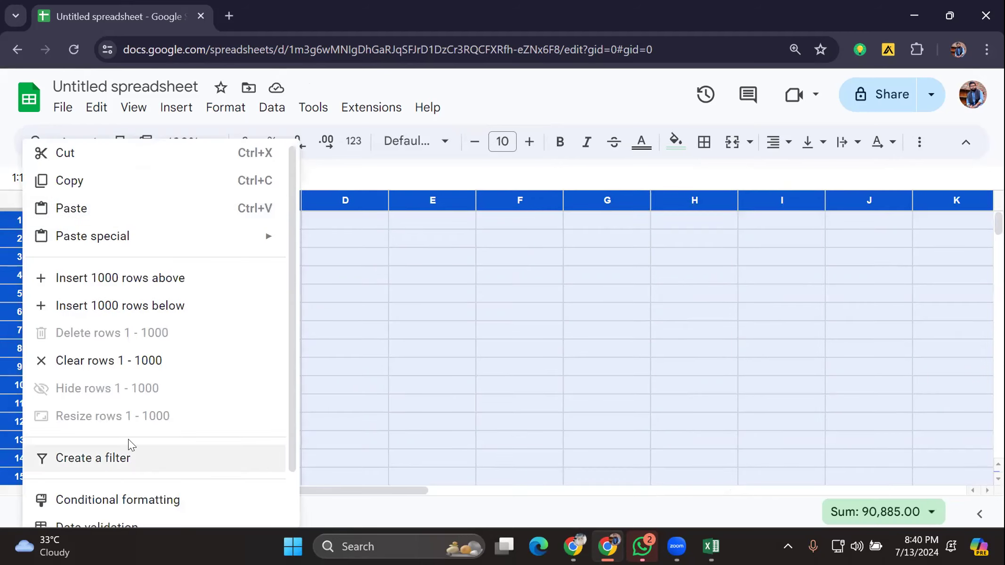
scroll(134, 442, "down", 1)
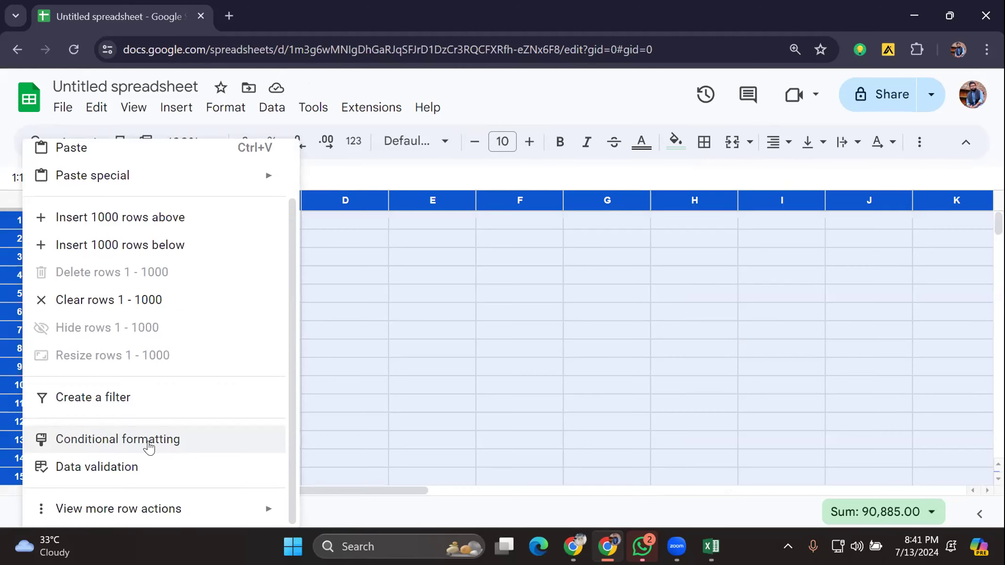
left_click(148, 441)
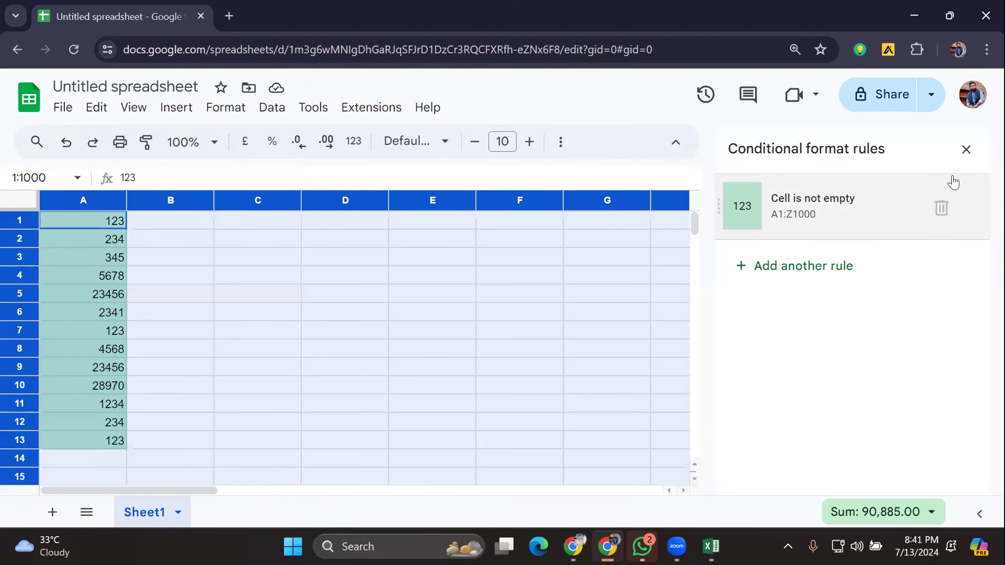
left_click(948, 208)
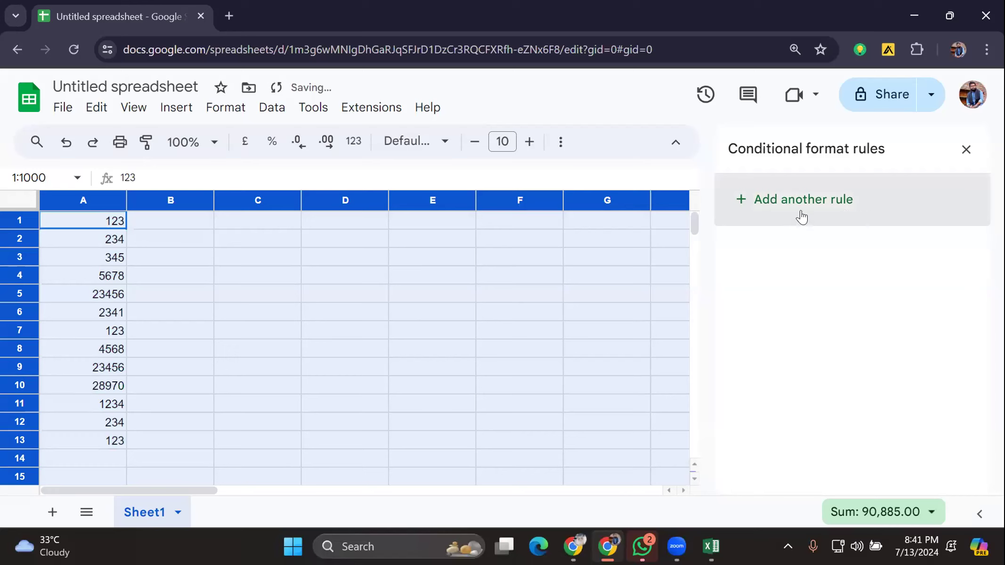
Step: Add a new conditional formatting rule for A1:Z1000 and set its condition to Custom formula is
left_click(744, 199)
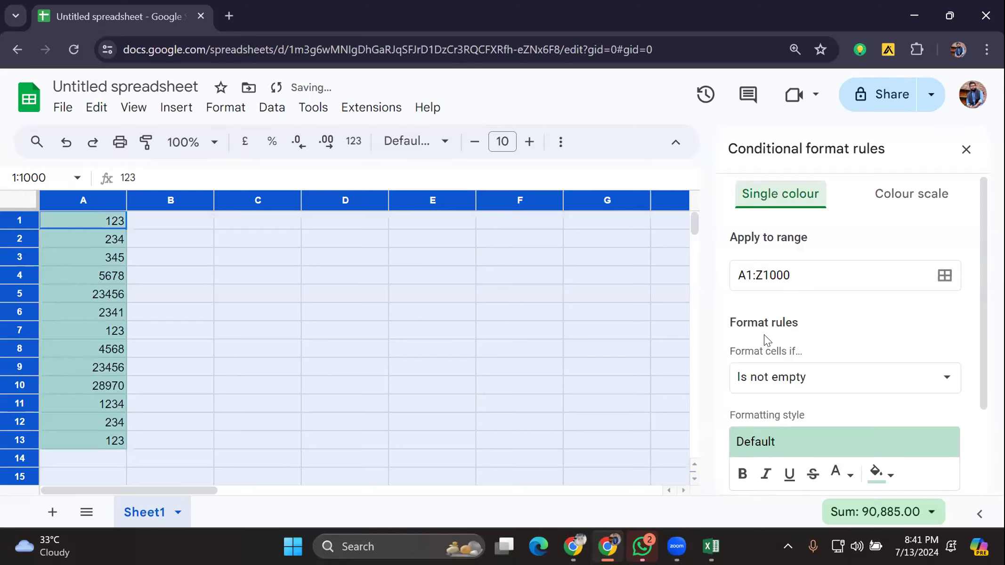
scroll(773, 349, "down", 2)
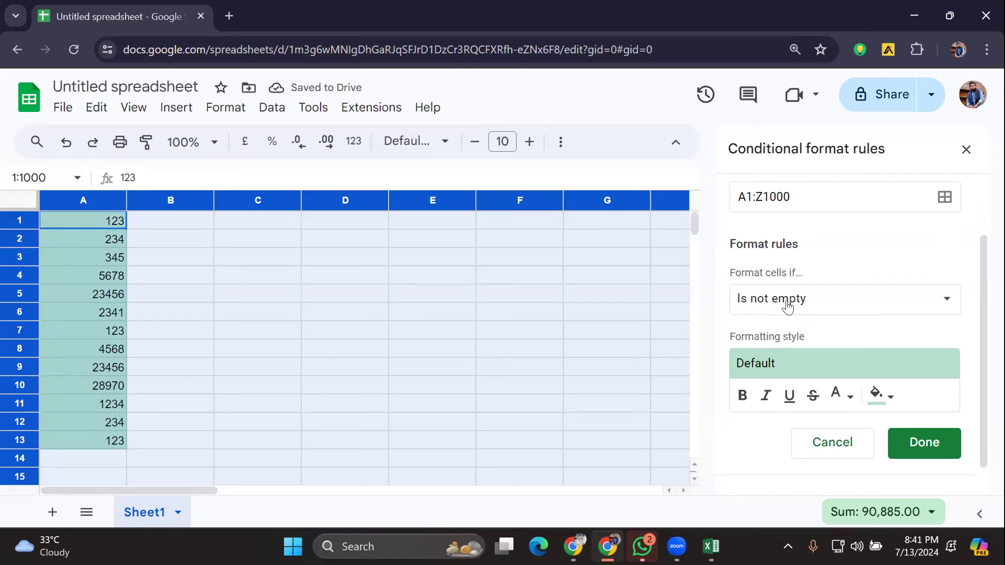
left_click(790, 306)
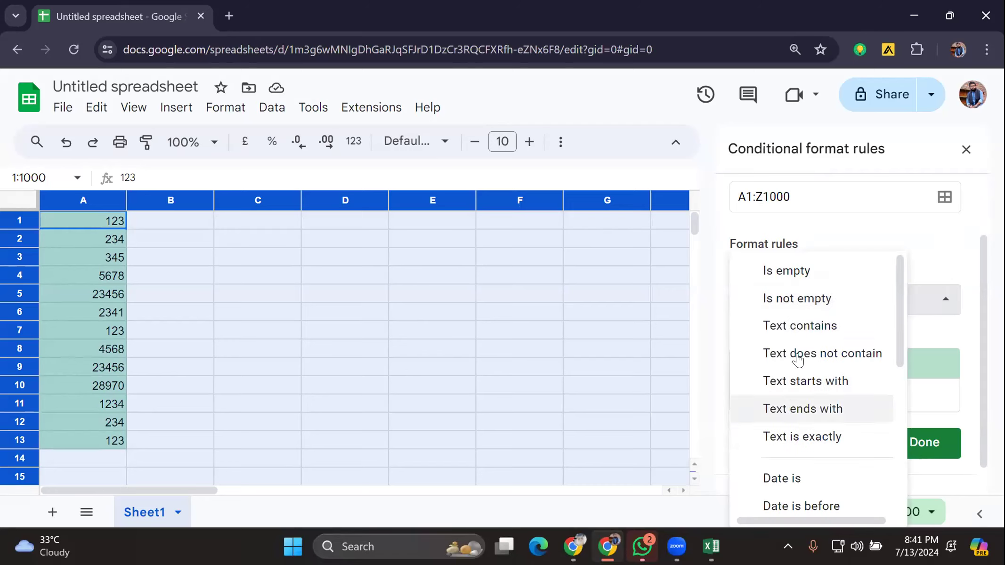
scroll(809, 312, "down", 5)
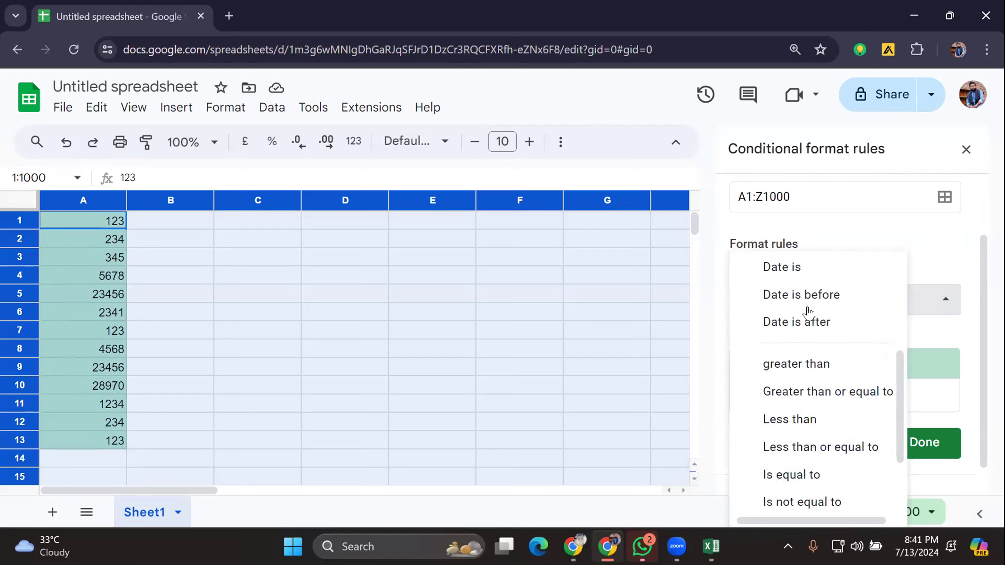
scroll(807, 308, "down", 3)
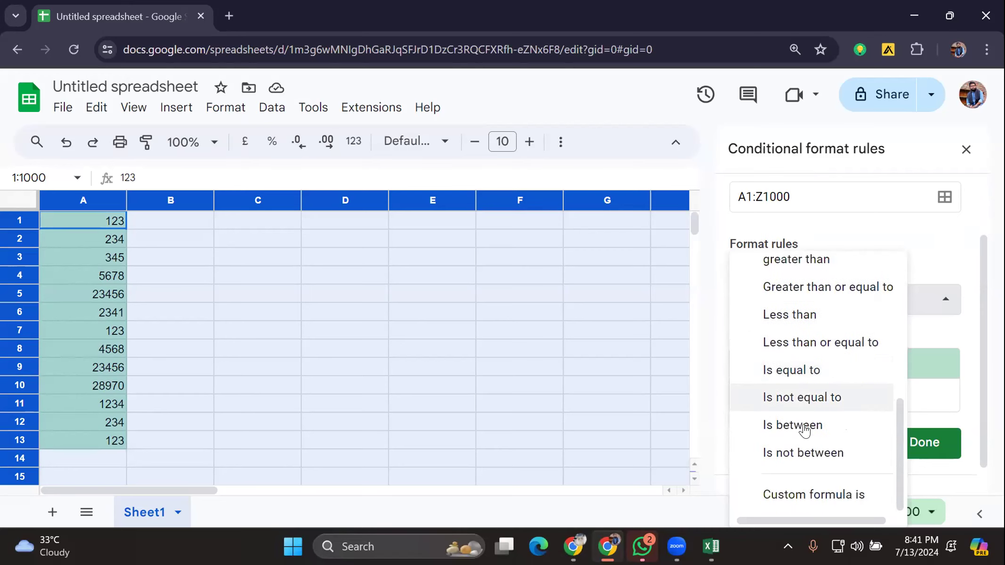
scroll(916, 349, "down", 1)
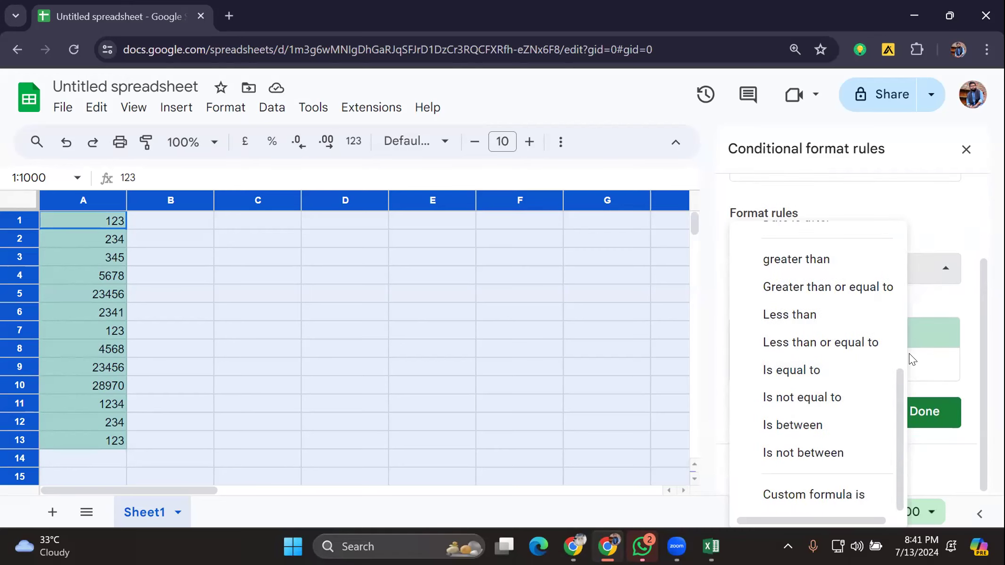
key("ctrl+minus")
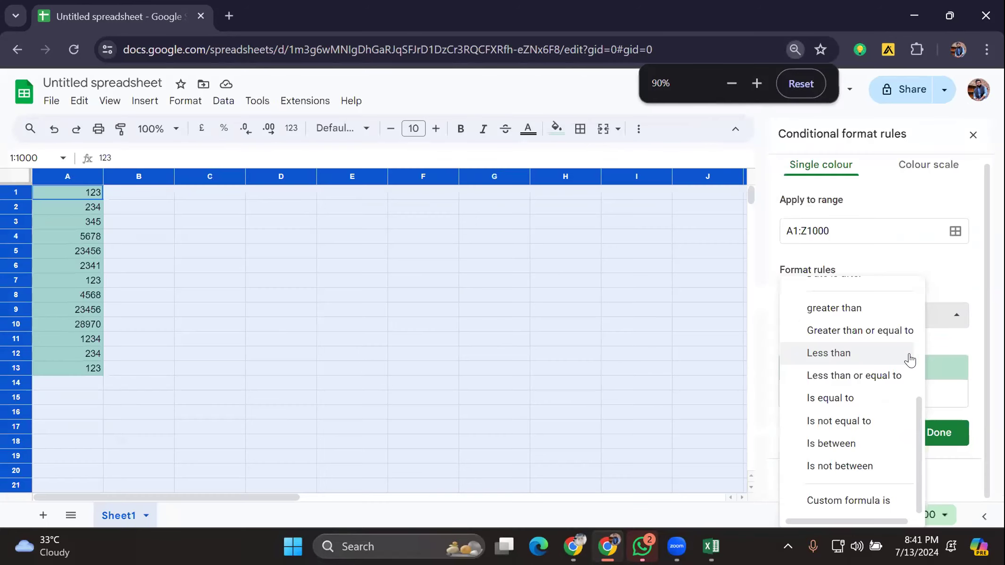
key("ctrl+minus")
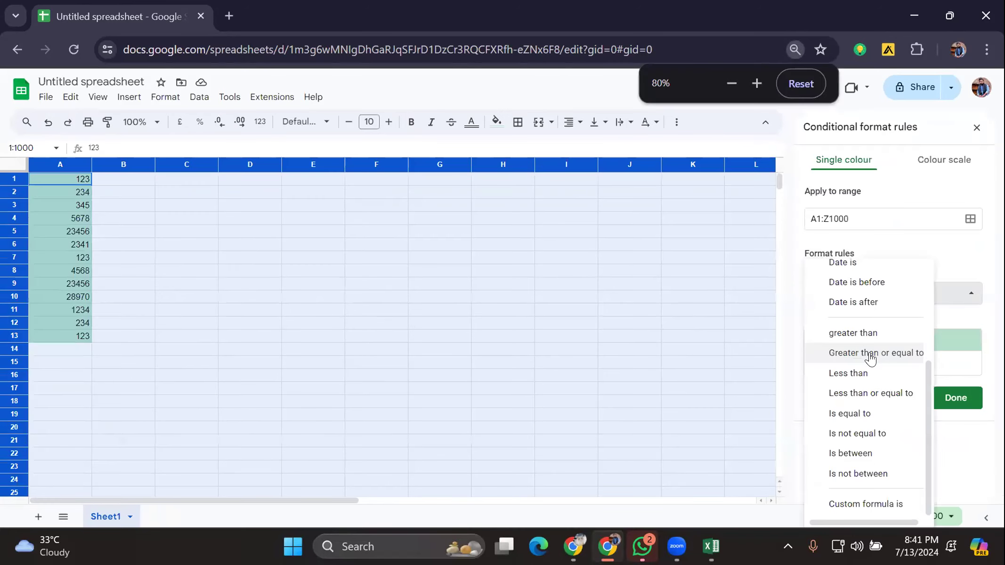
key("ctrl+minus")
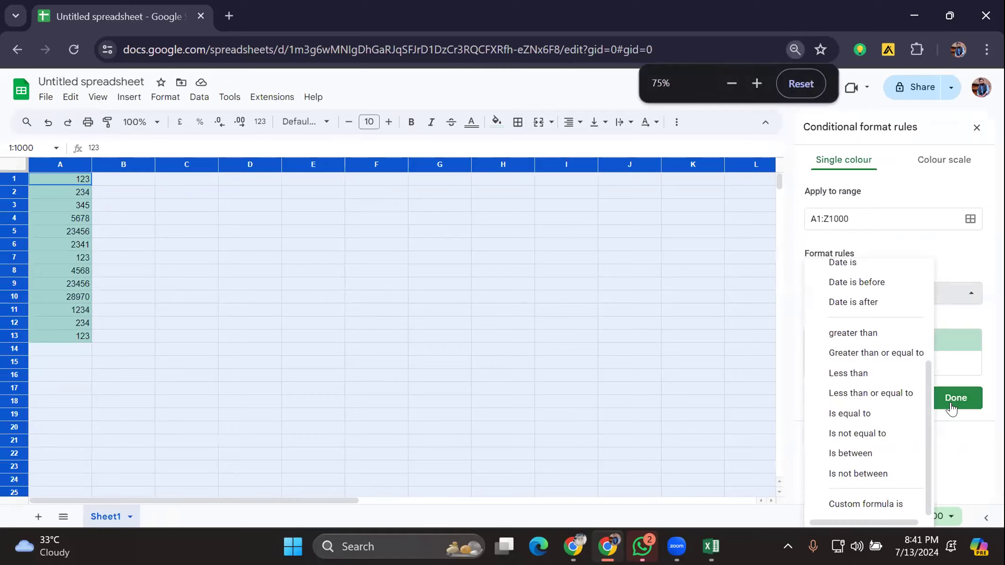
key("ctrl+minus")
key("ctrl+minus")
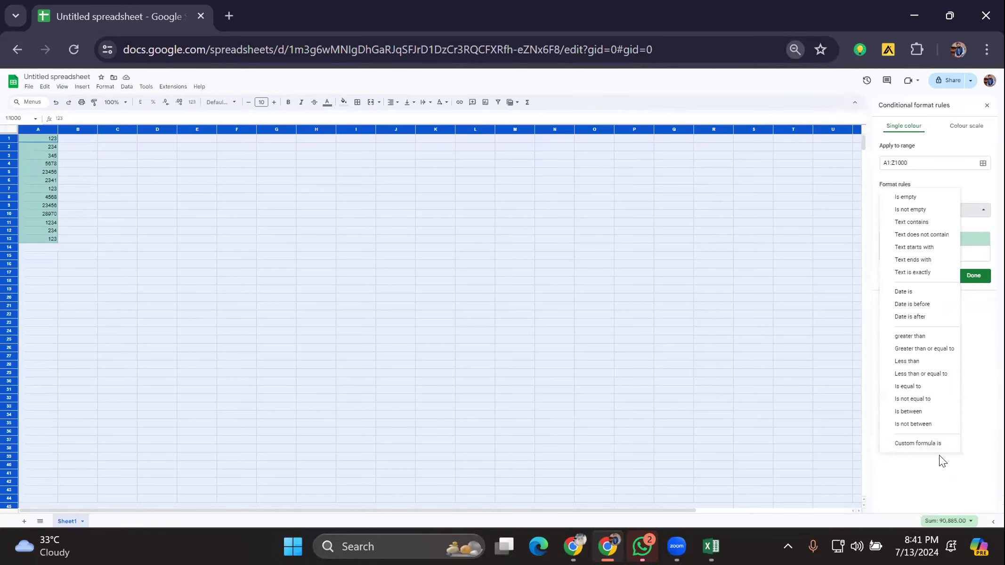
left_click(919, 443)
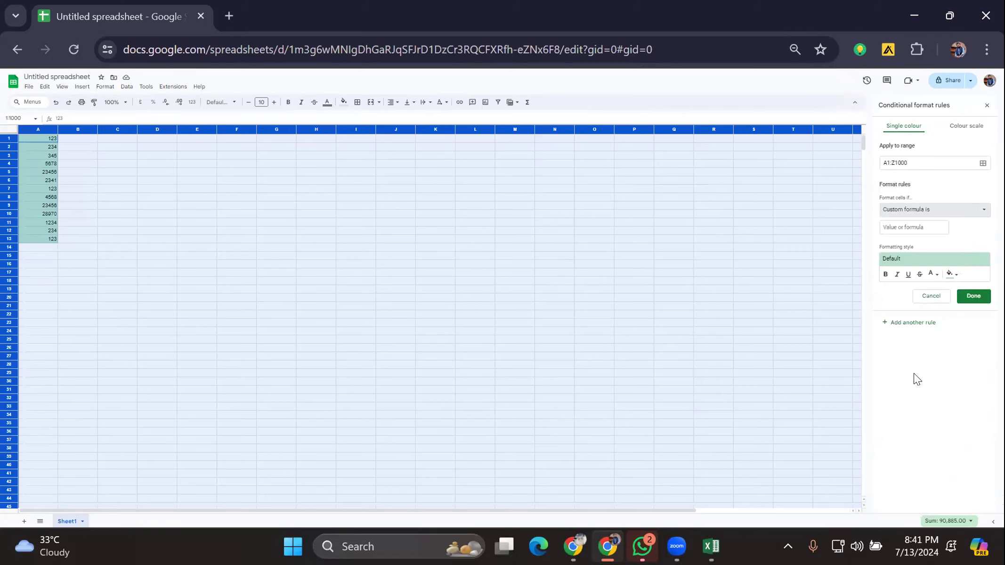
Step: Insert the formula =countif(A:A,A1)>1 from the clipboard history into the rule and save it with the default green style
key("ctrl+plus")
key("ctrl+plus")
key("ctrl+plus")
key("ctrl+plus")
key("ctrl+plus")
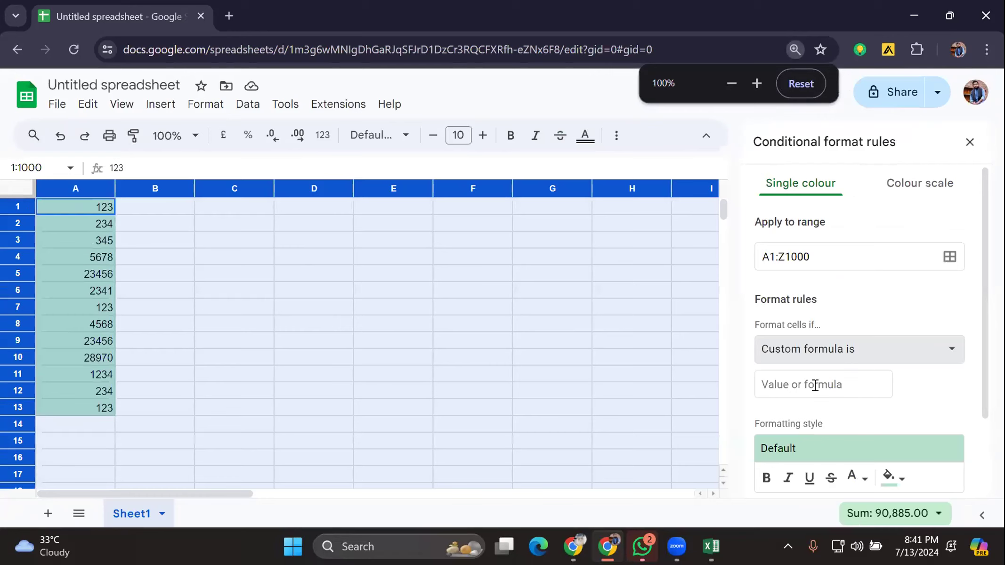
left_click(819, 381)
key("super+v")
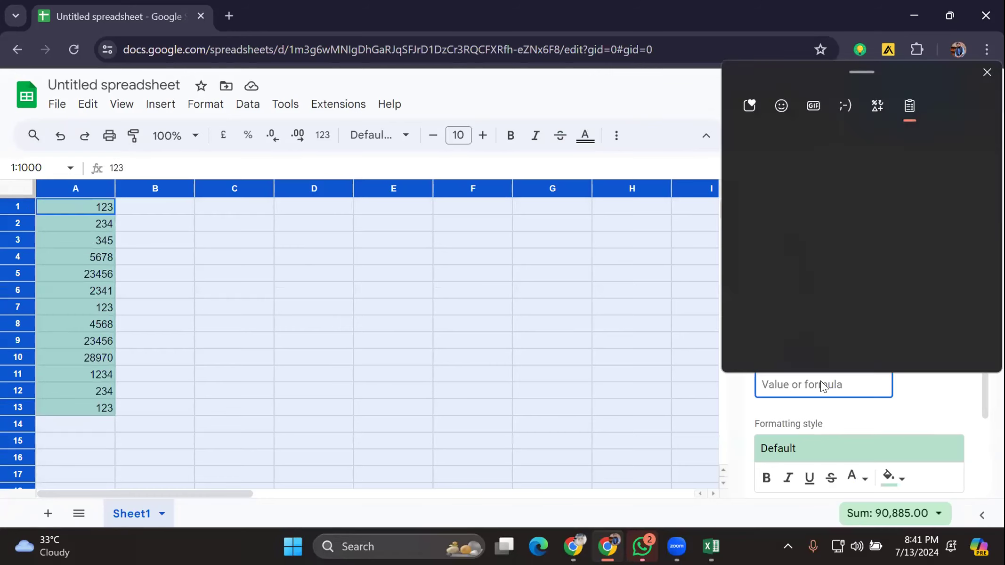
scroll(784, 265, "down", 10)
scroll(788, 266, "up", 3)
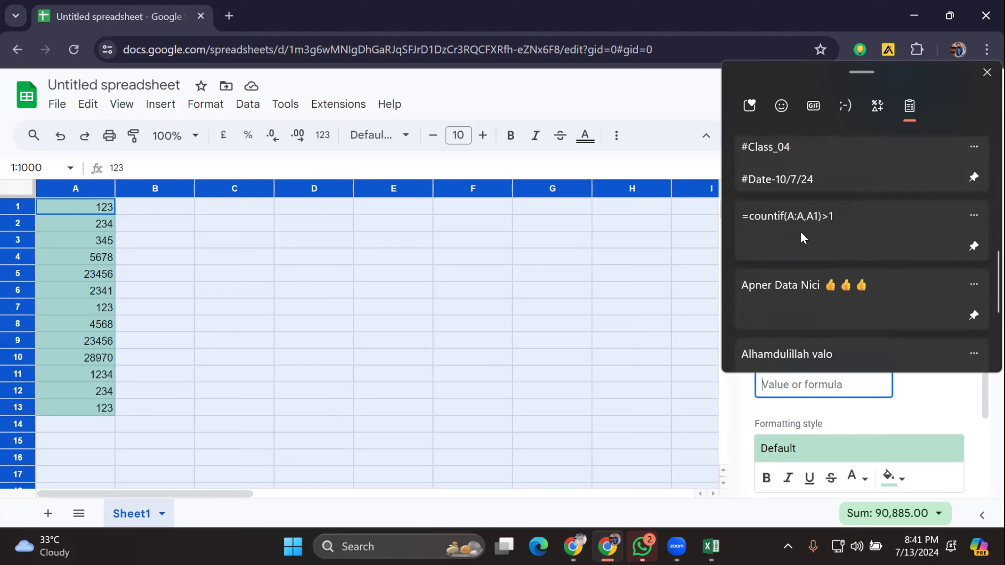
scroll(801, 231, "down", 1)
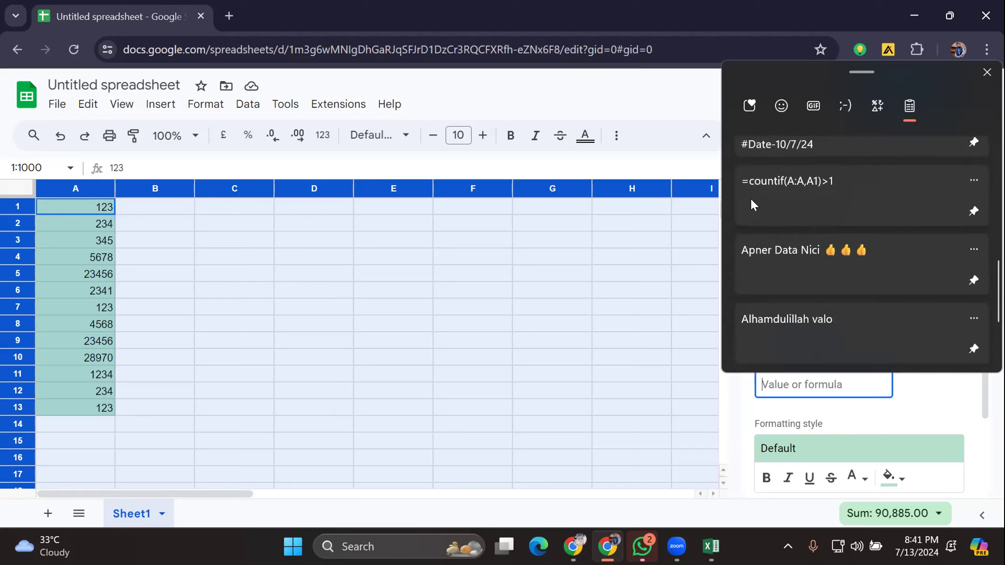
left_click(785, 183)
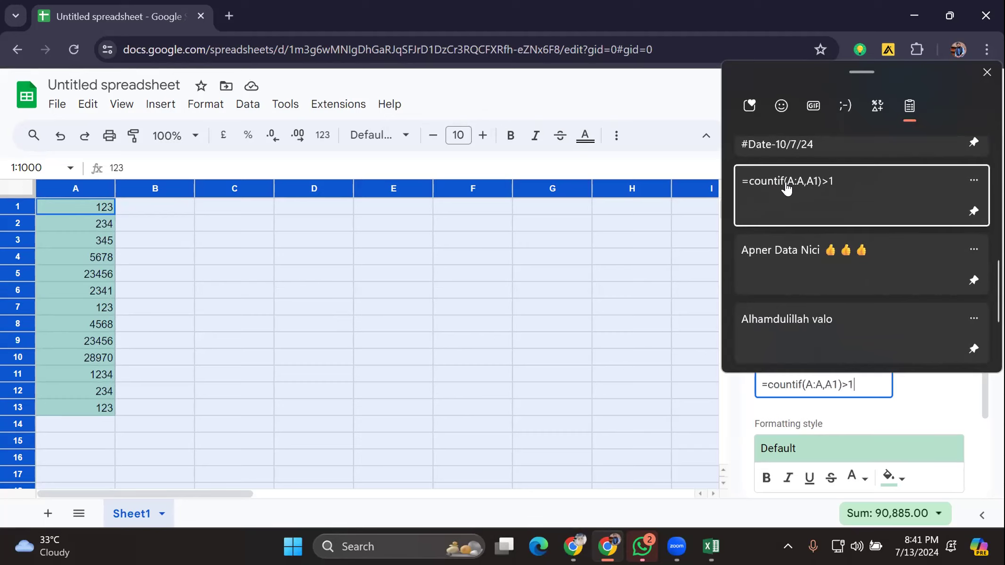
scroll(796, 349, "down", 2)
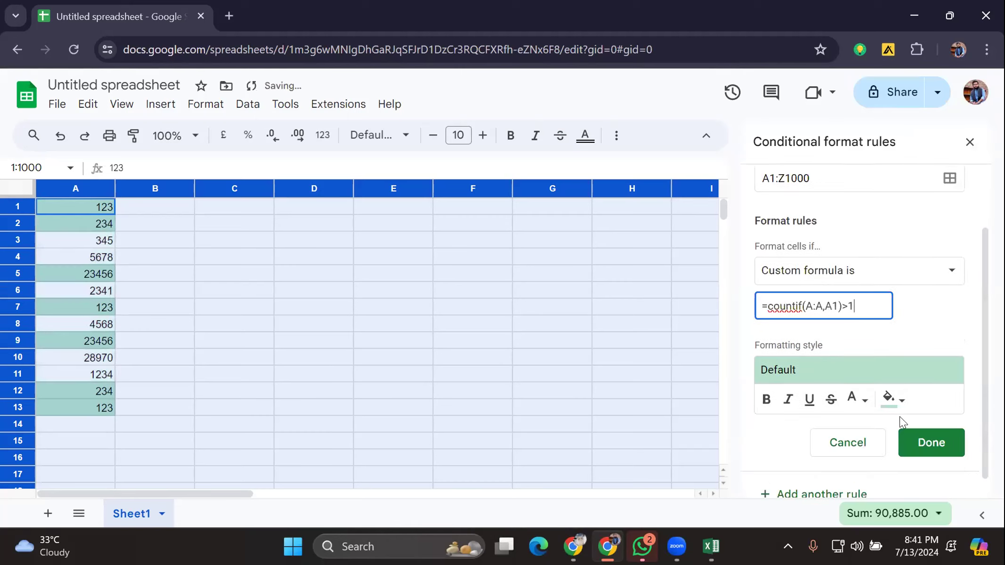
left_click(930, 443)
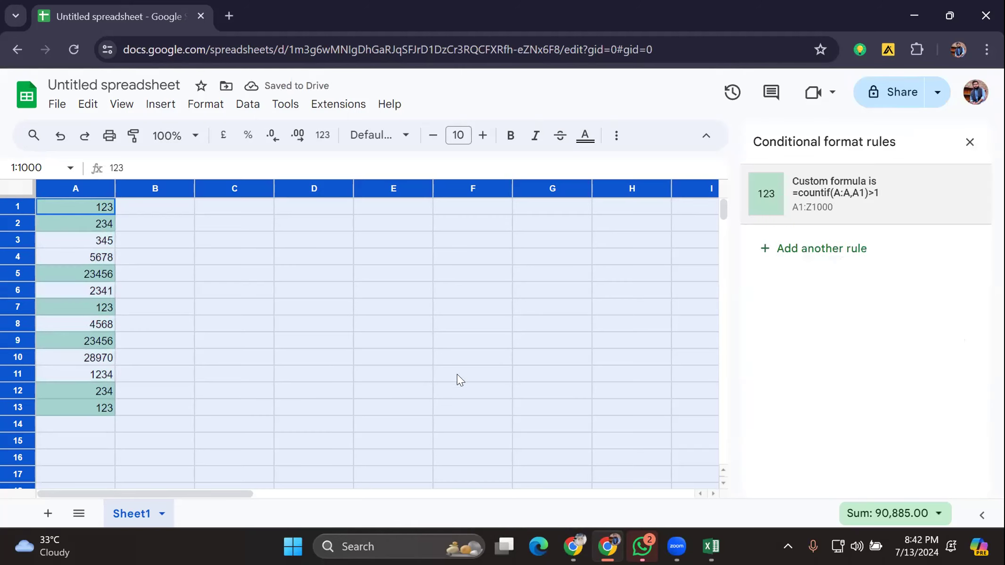
Step: Enlarge the page to 150%, close the conditional format rules and hide the menus to show more of the sheet
left_click(580, 280)
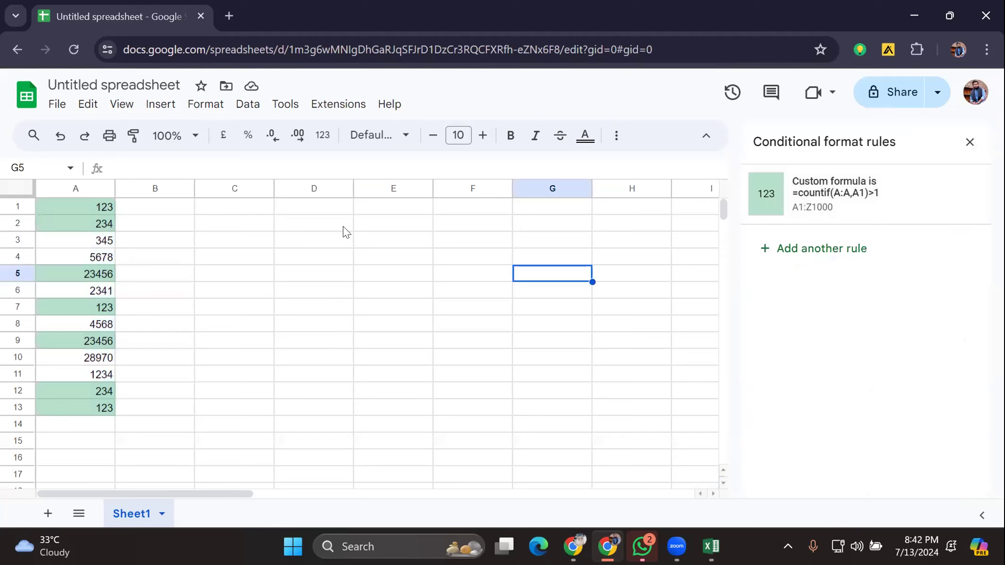
left_click(311, 225)
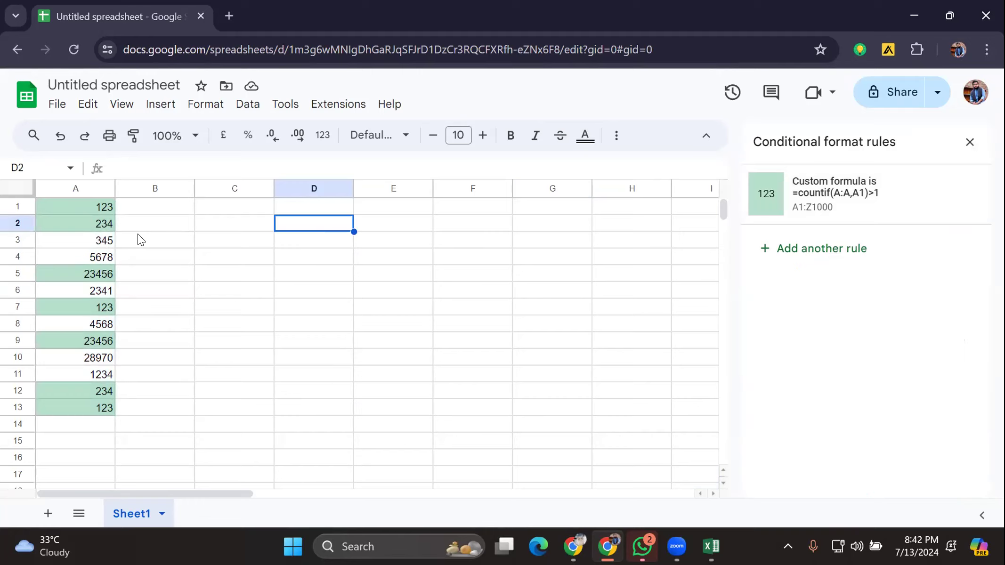
key("ctrl+plus")
key("ctrl+plus")
key("ctrl+plus")
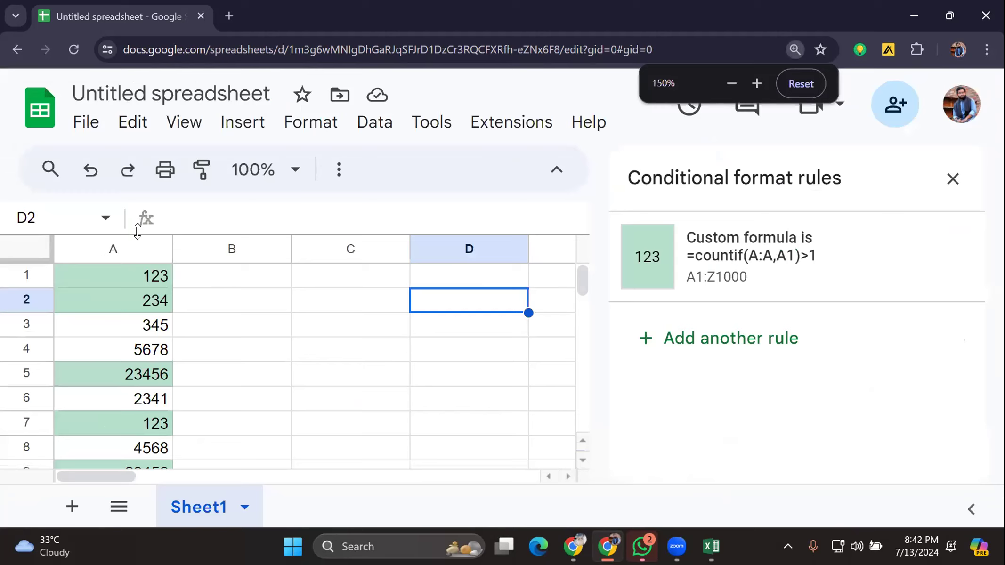
left_click(952, 178)
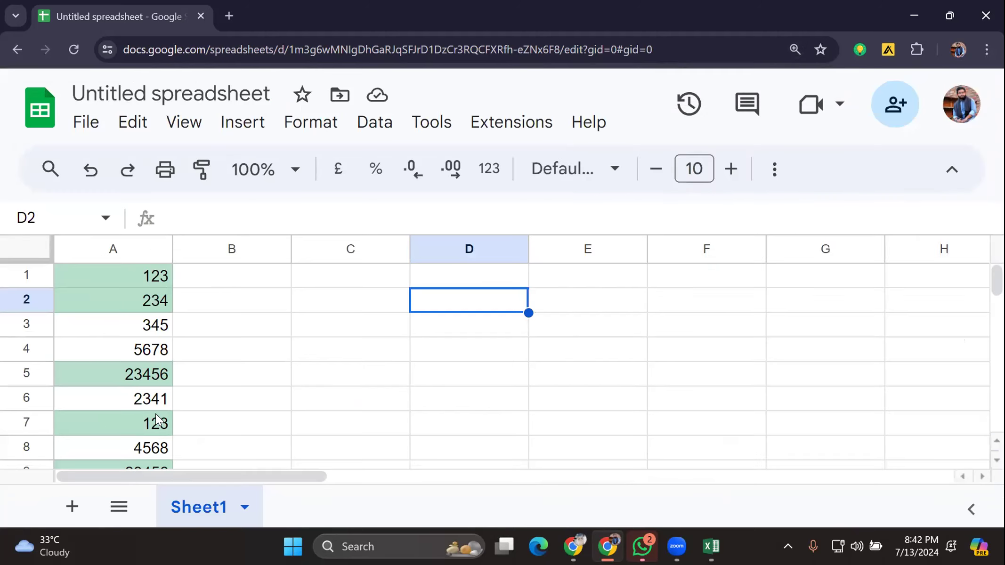
scroll(240, 354, "down", 2)
left_click(951, 166)
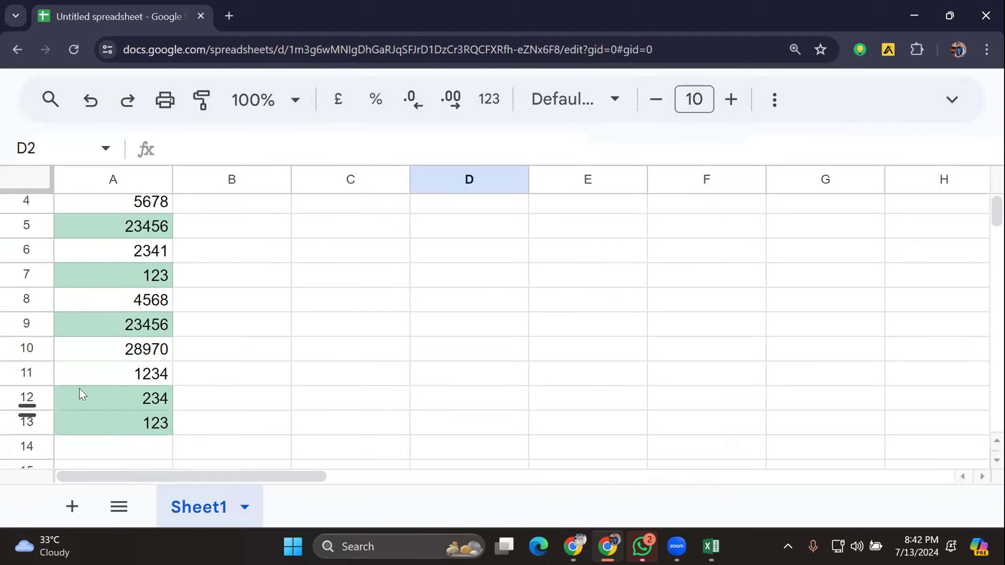
Step: Delete rows 12 and 13, which hold the repeated values 234 and 123
scroll(213, 292, "up", 2)
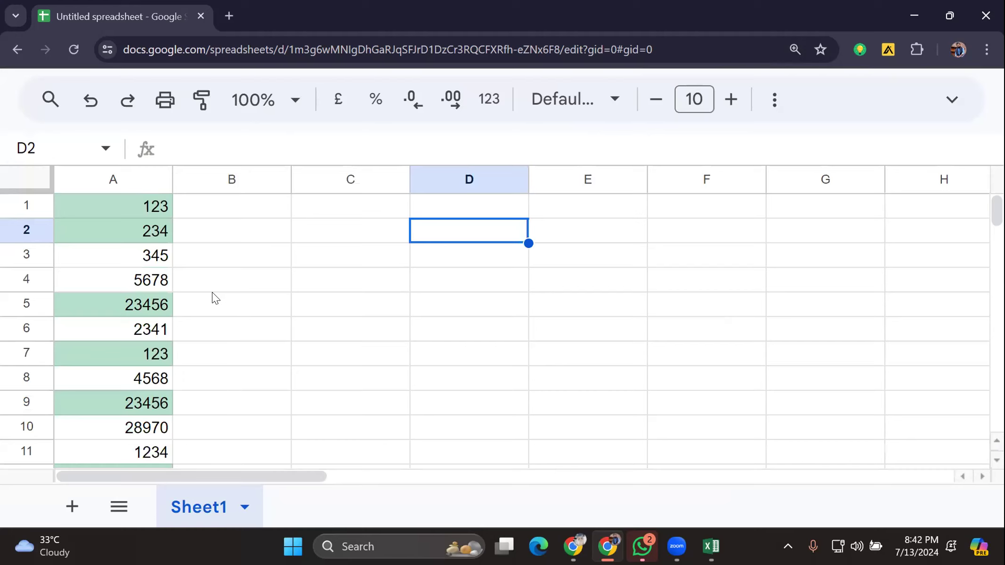
scroll(212, 292, "down", 2)
scroll(192, 290, "up", 2)
scroll(112, 274, "down", 4)
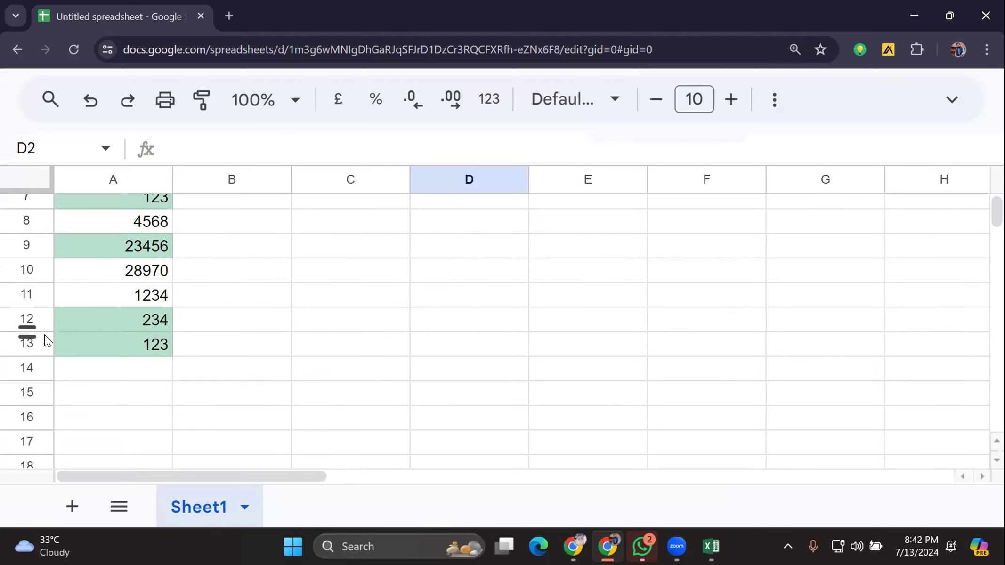
left_click(44, 298)
right_click(46, 320)
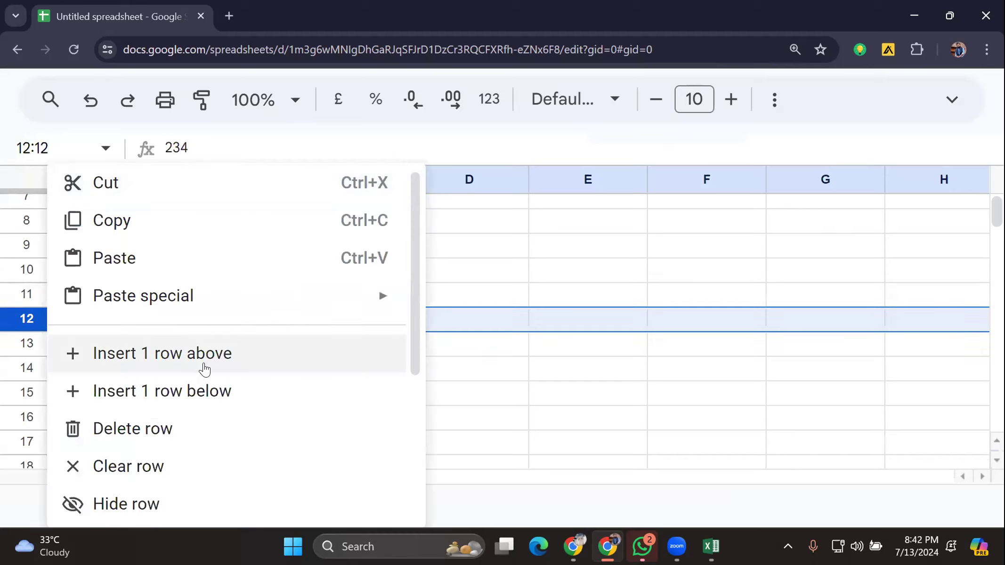
left_click(161, 427)
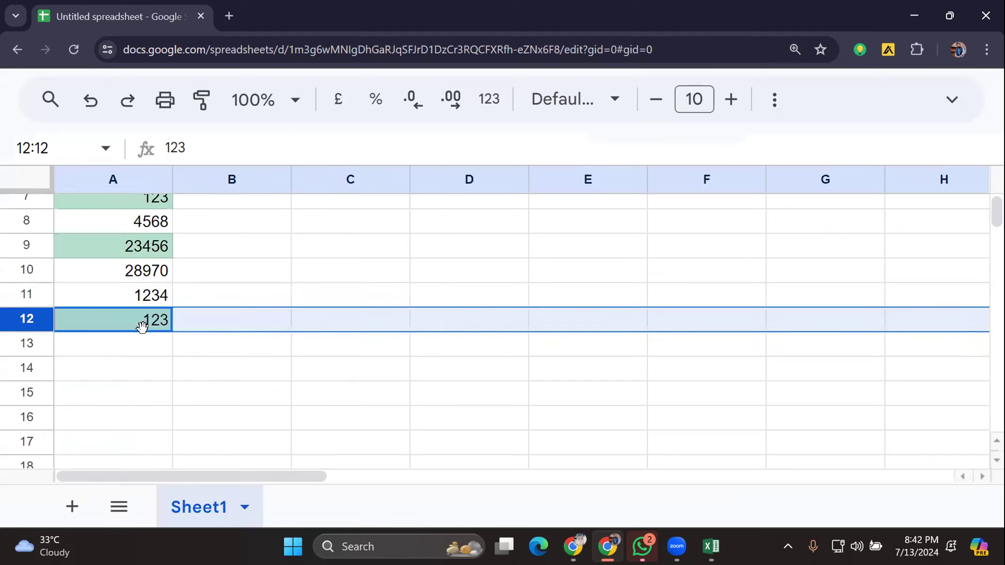
right_click(46, 313)
left_click(149, 414)
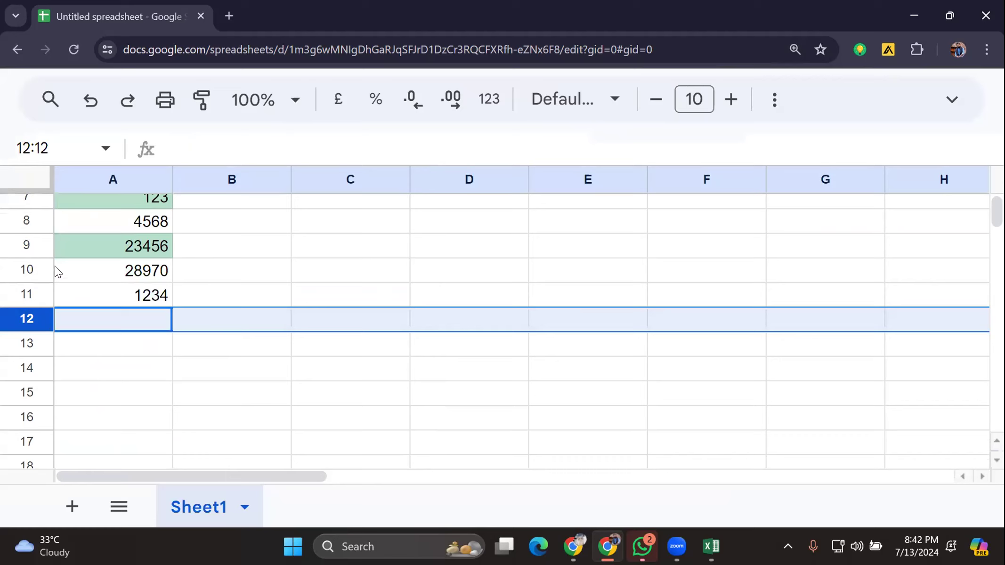
Step: Delete row 9 with the repeated 23456 and row 7 with the repeated 123
right_click(47, 250)
left_click(22, 237)
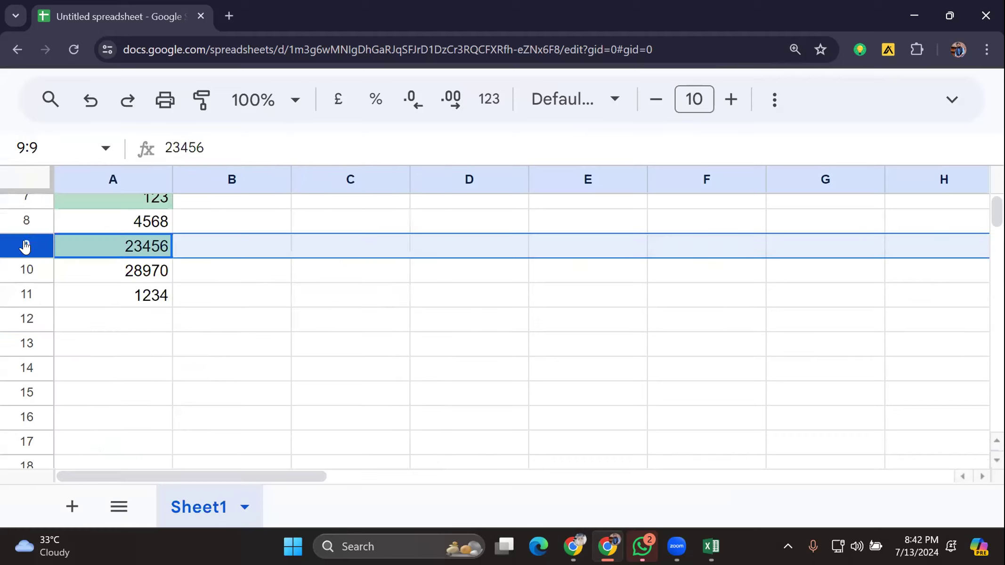
right_click(22, 240)
left_click(113, 428)
scroll(102, 290, "up", 3)
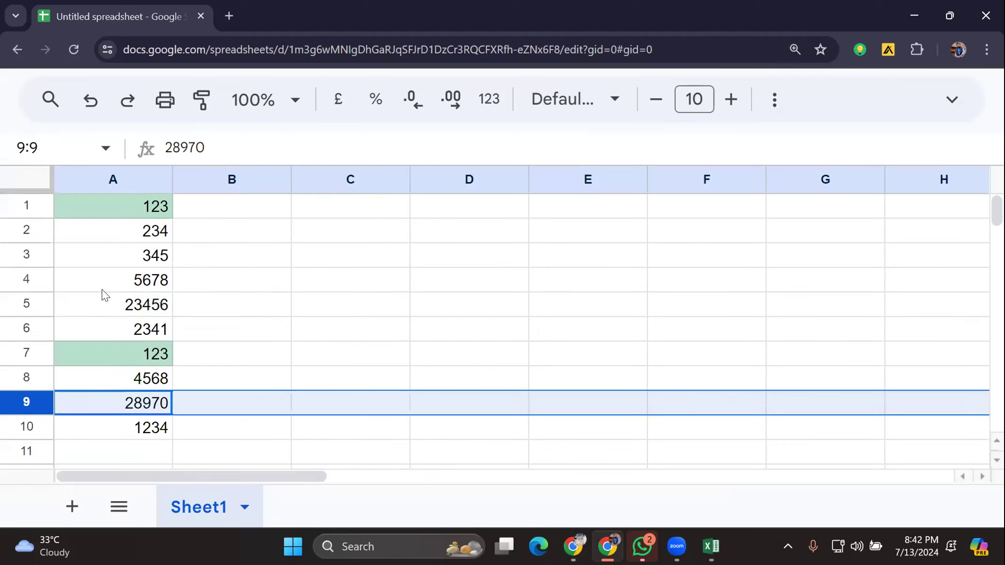
left_click(13, 355)
right_click(28, 358)
left_click(123, 426)
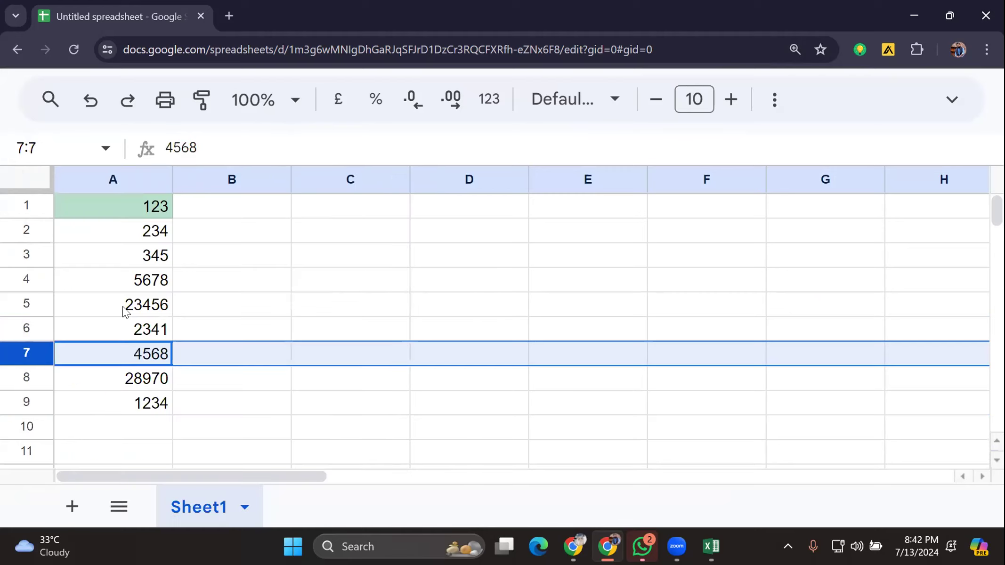
left_click(247, 265)
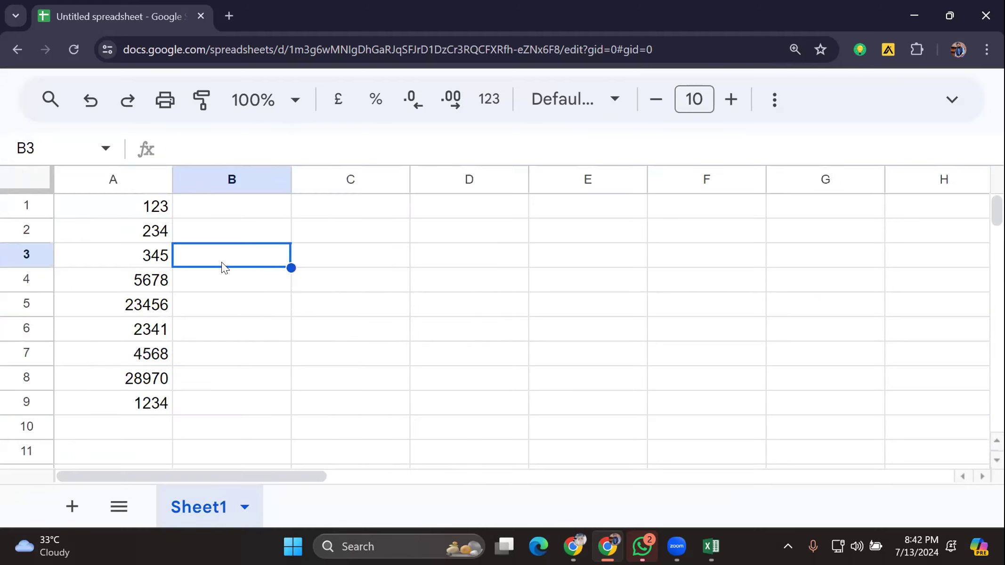
Step: Enter 123 in A10 and 1234 in A11 to test the duplicate highlighting
left_click(127, 428)
type("123")
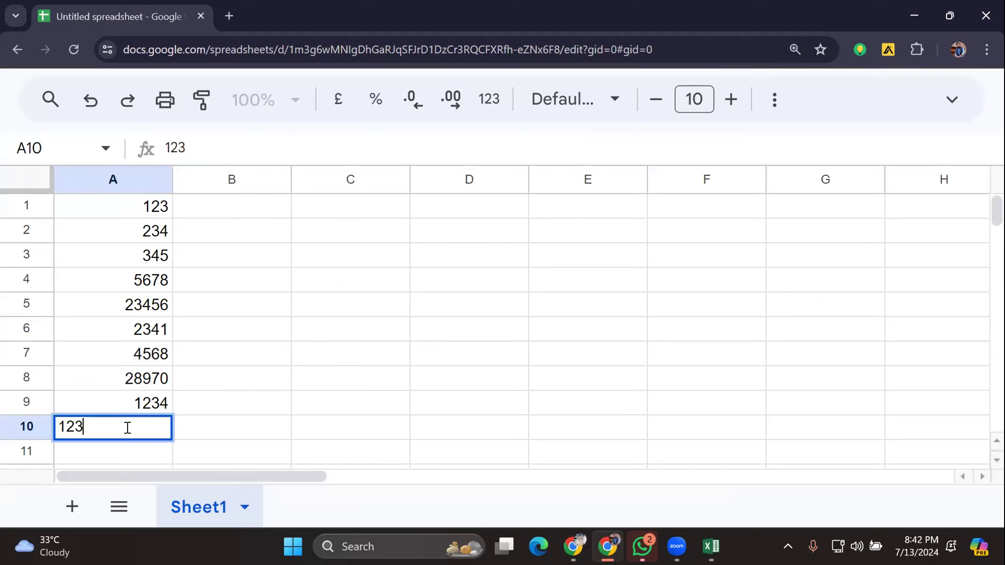
key("Return")
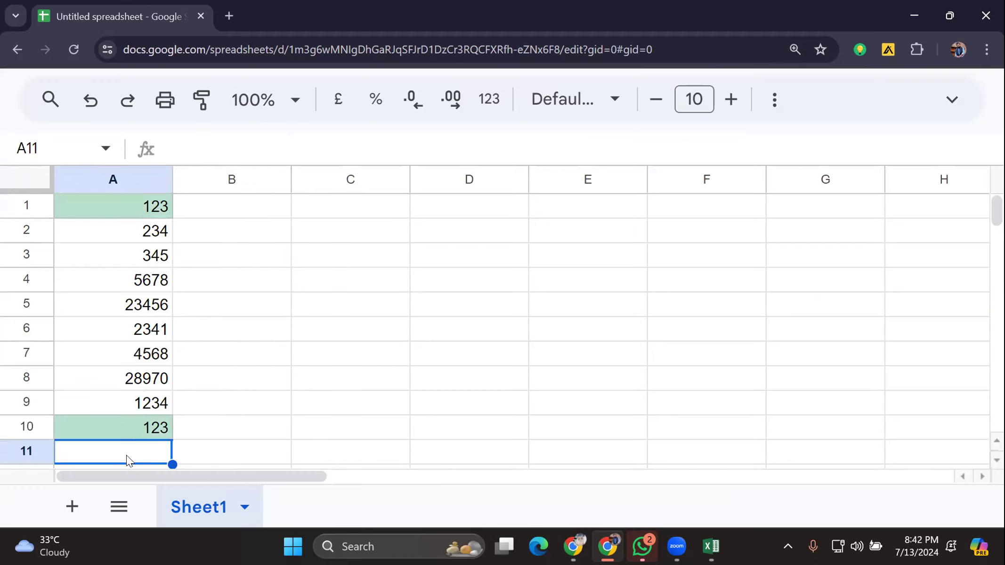
scroll(132, 441, "down", 1)
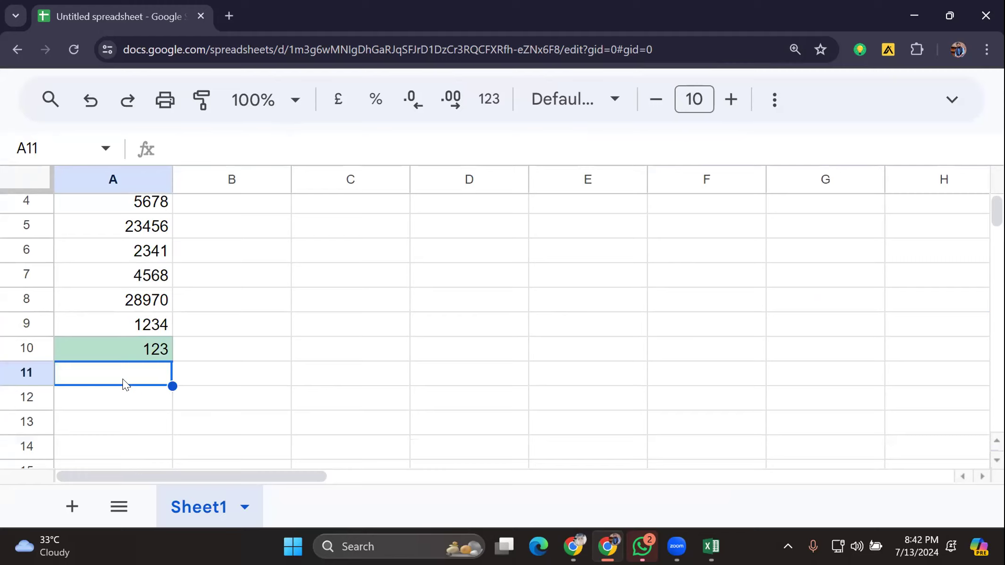
type("1234")
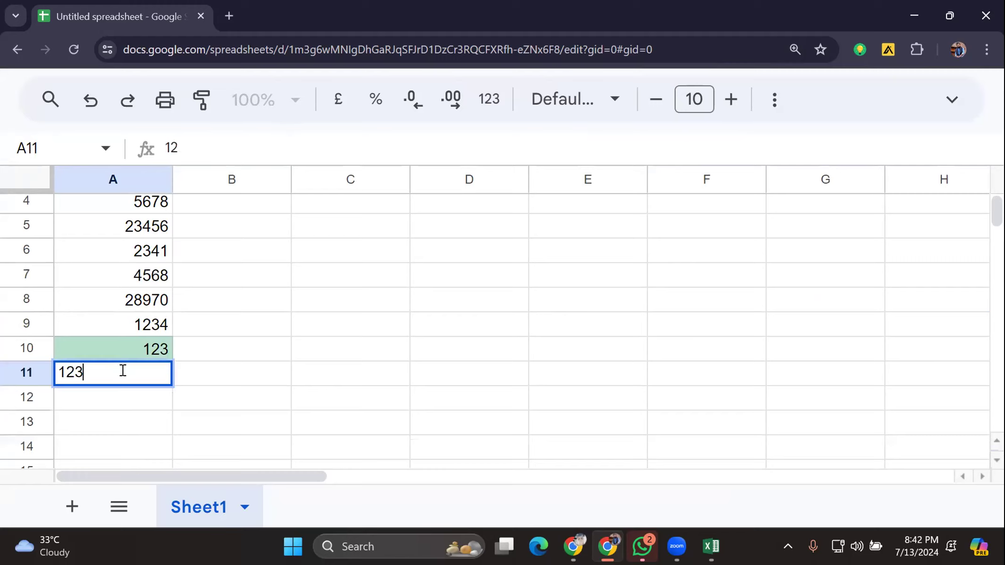
key("Return")
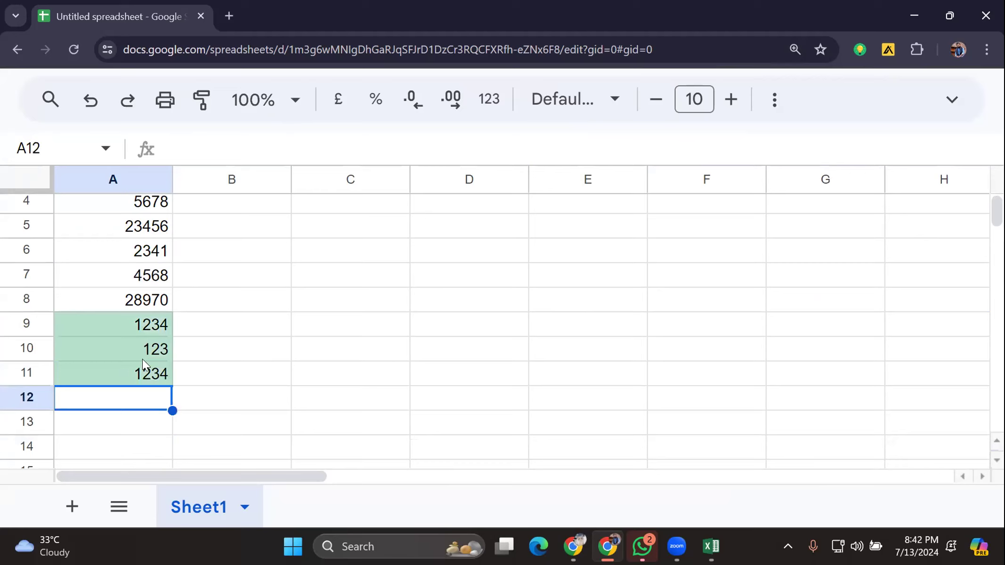
scroll(142, 359, "up", 1)
scroll(278, 294, "down", 2)
scroll(276, 293, "up", 2)
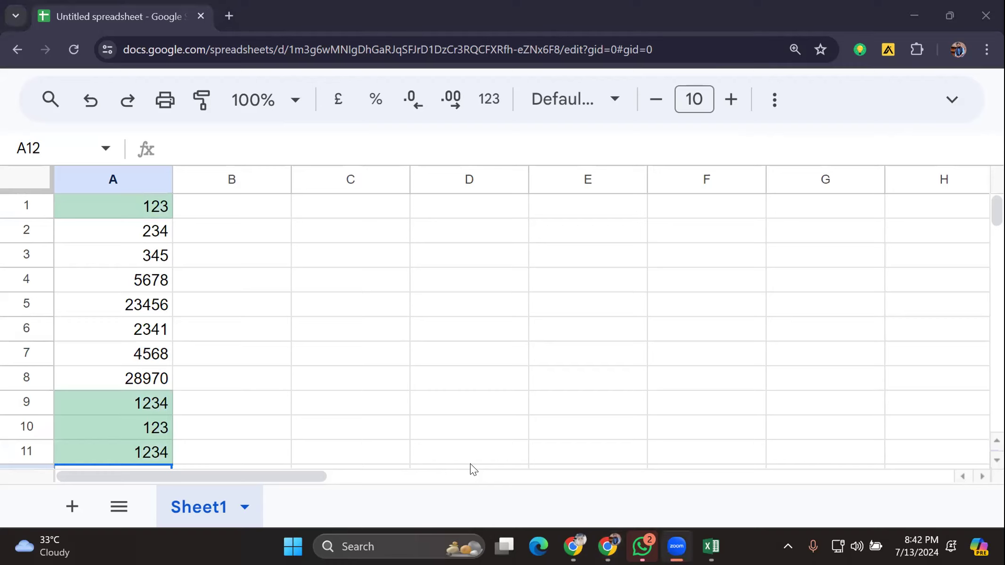
key("super+v")
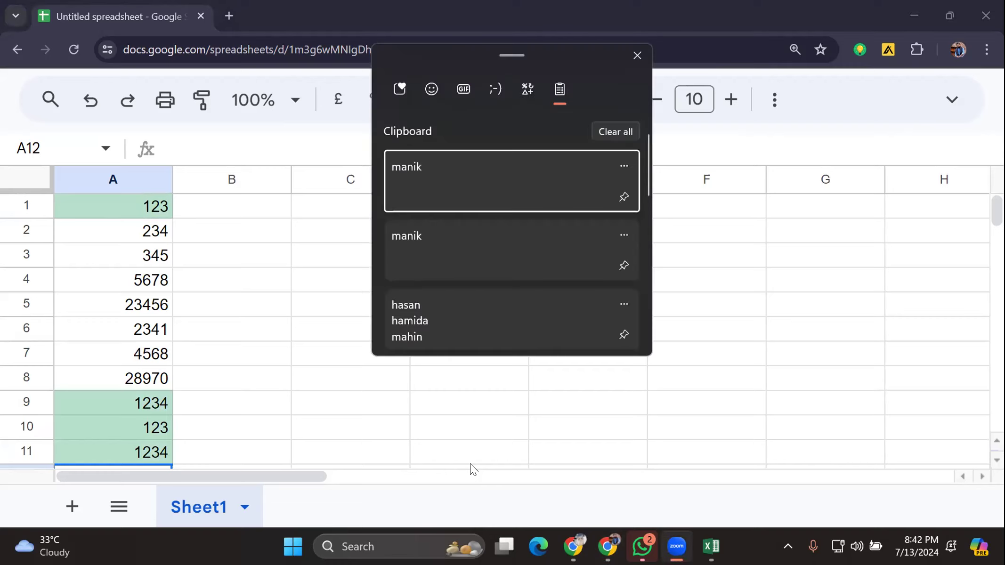
scroll(512, 235, "down", 4)
left_click(512, 276)
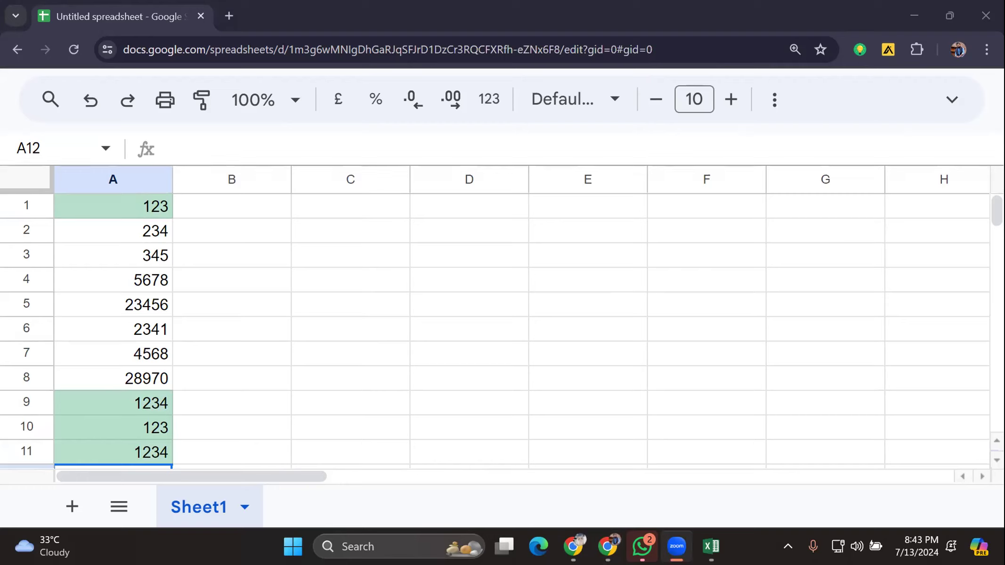
Step: Close the browser window containing the untitled spreadsheet
left_click(211, 285)
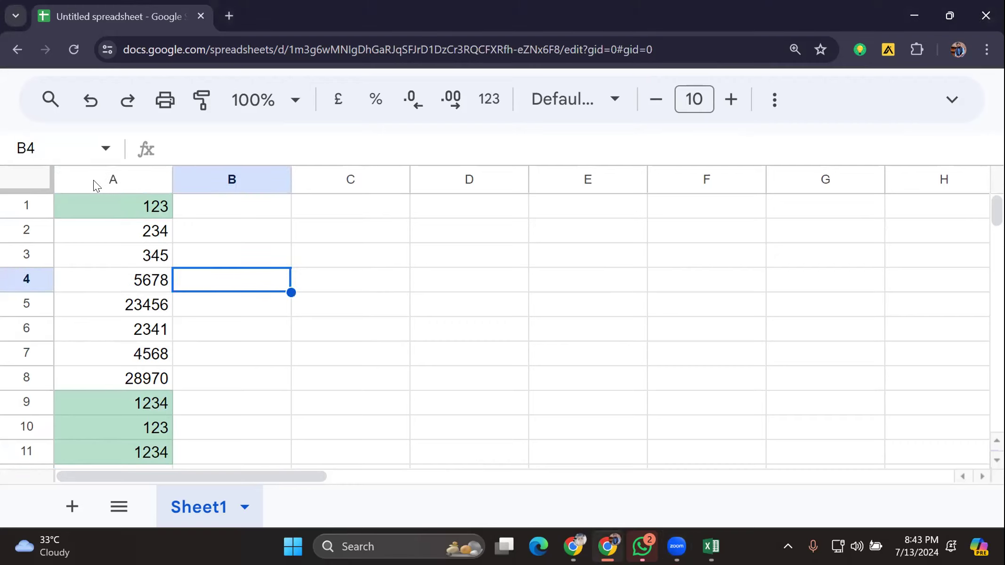
left_click(39, 170)
left_click(985, 16)
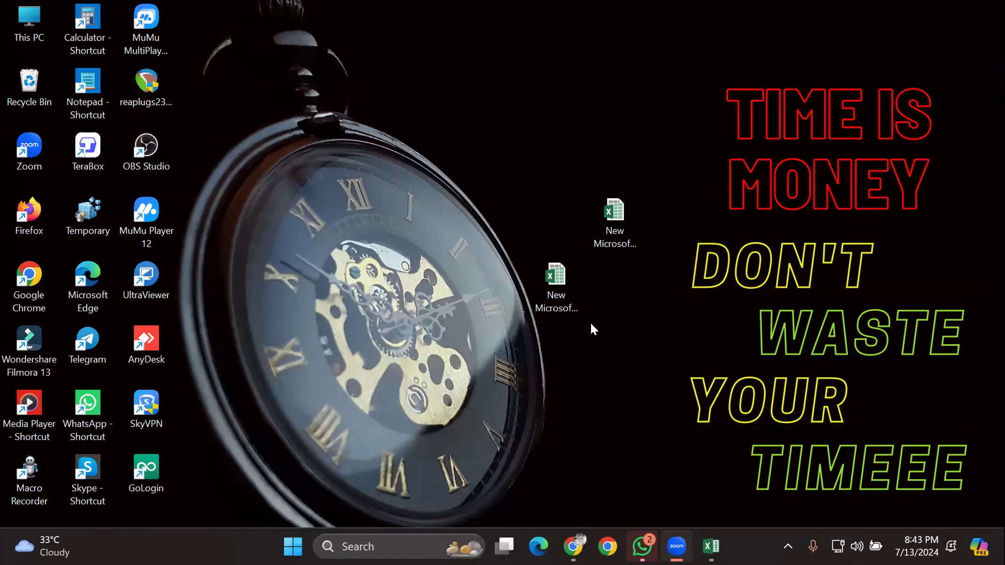
mouse_move(573, 552)
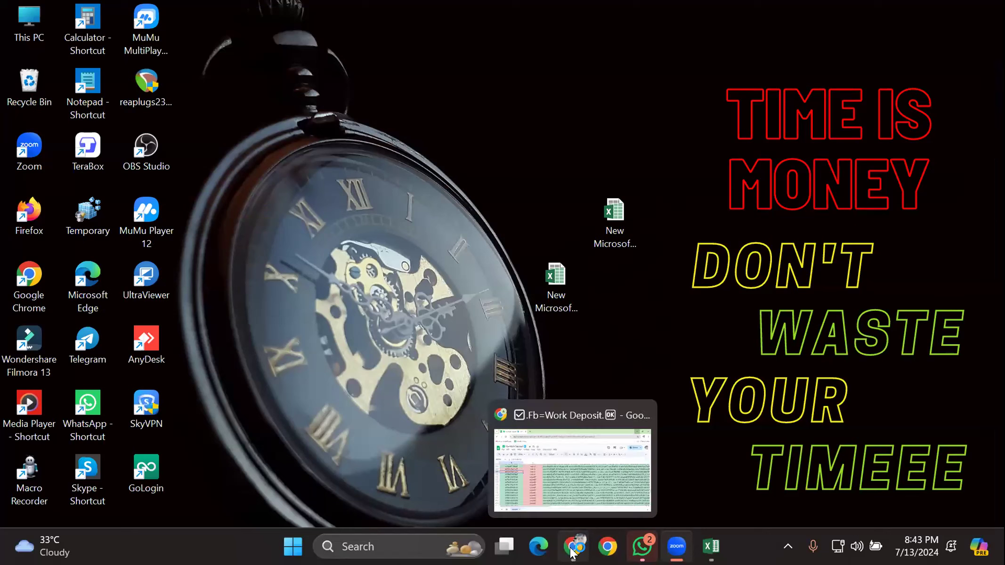
left_click(607, 547)
Step: Delete the New Microsoft Excel Worksheet file from the desktop
right_click(603, 218)
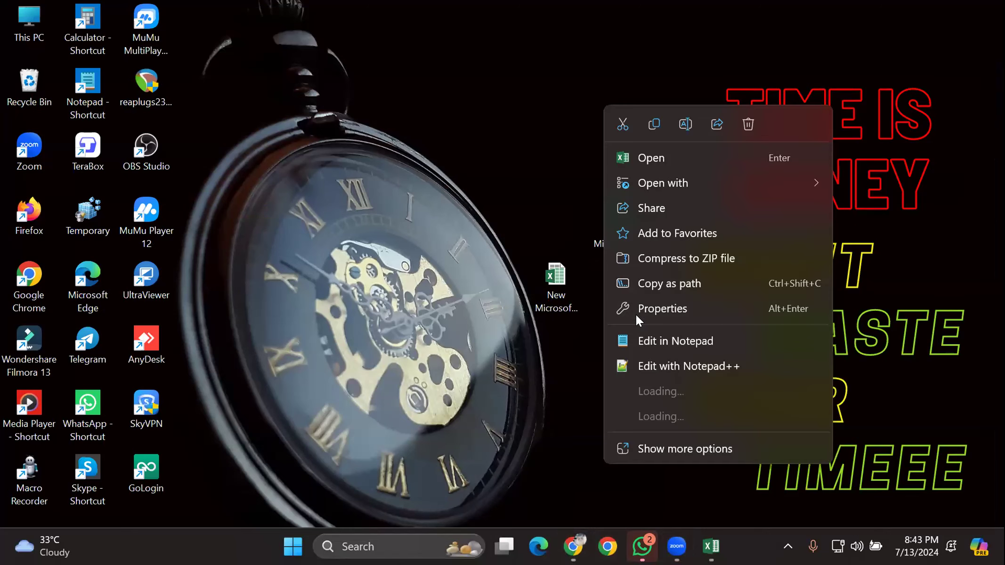
left_click(748, 125)
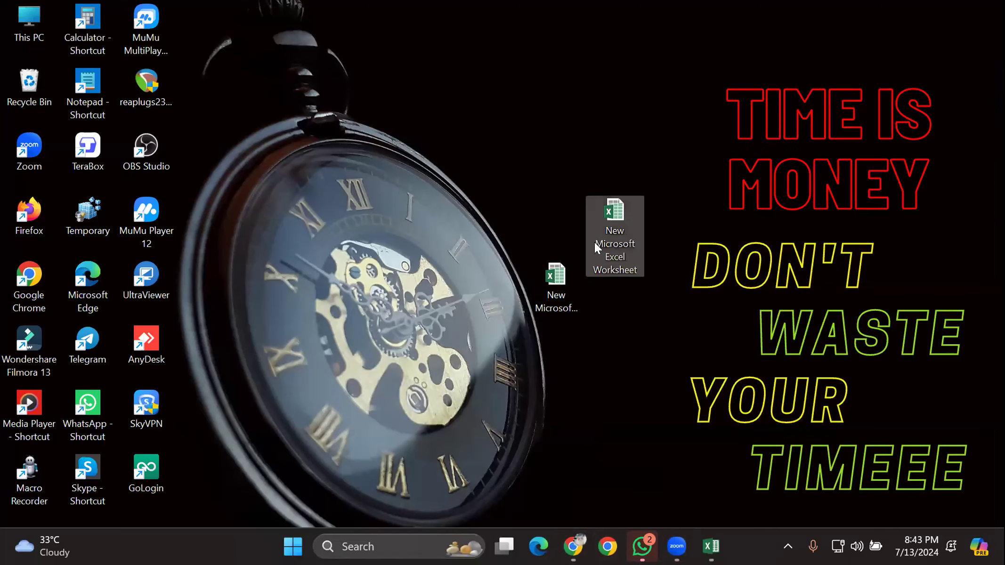
Step: Try to delete the New Microsoft Excel Worksheet (2) file from the desktop
right_click(571, 275)
left_click(717, 124)
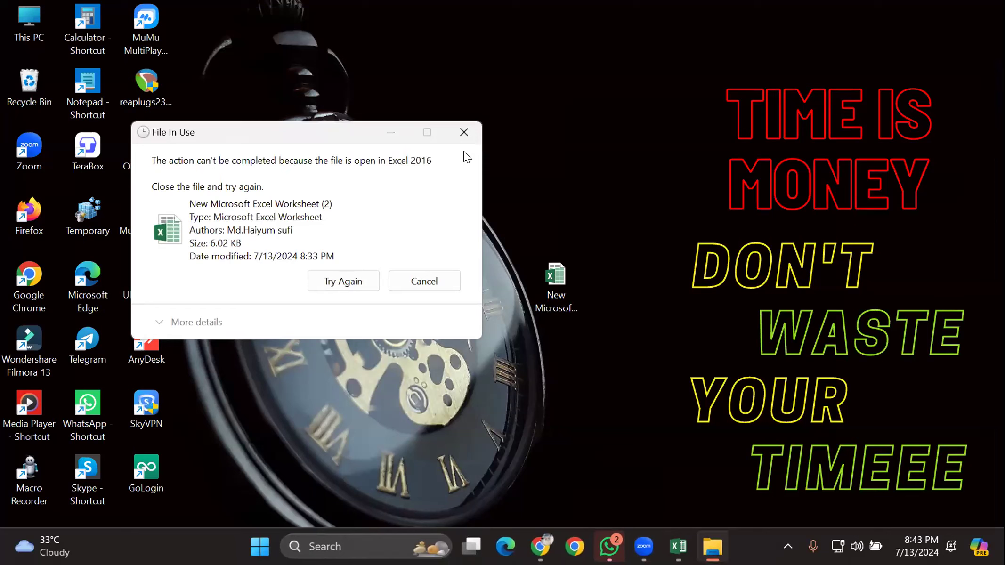
left_click(462, 140)
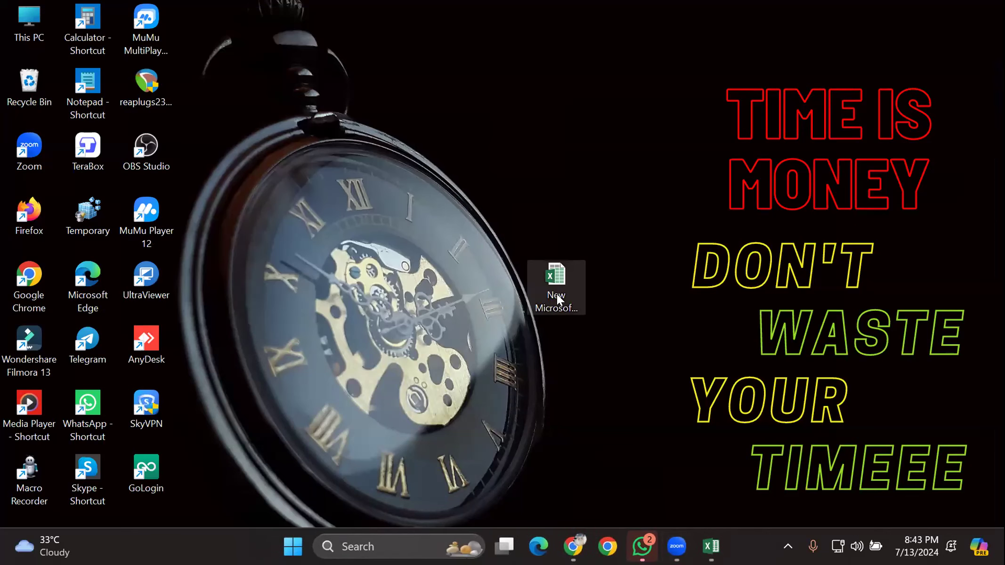
right_click(557, 294)
left_click(702, 124)
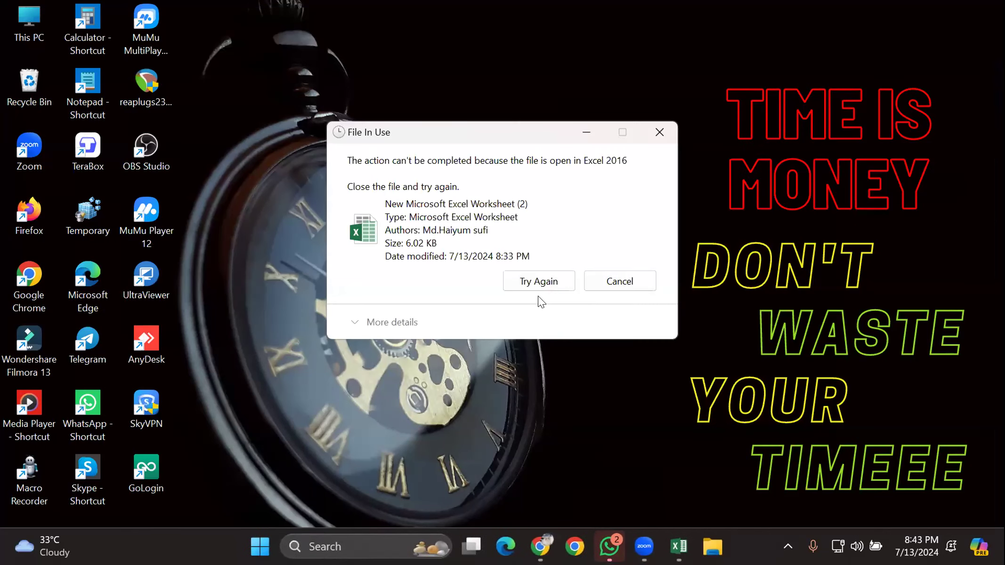
left_click(536, 282)
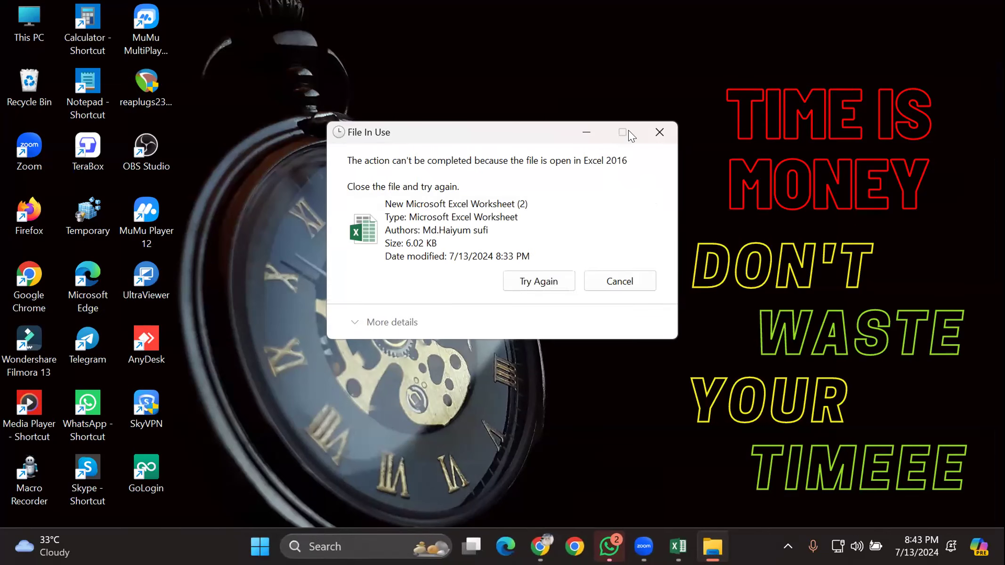
left_click(659, 131)
Step: Switch to Chrome with the "My personal=" profile and maximize its new window
left_click(601, 534)
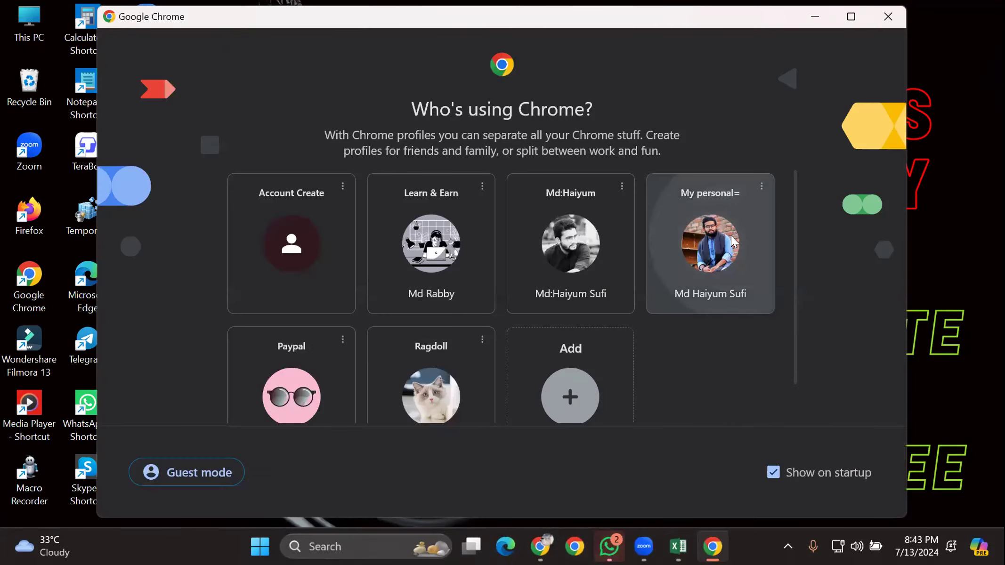
left_click(709, 237)
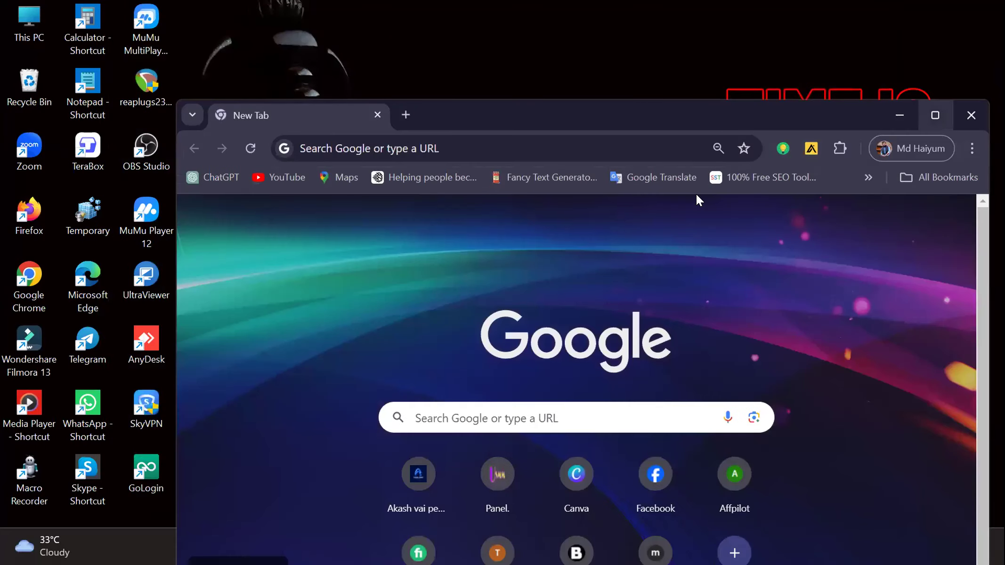
left_click(935, 116)
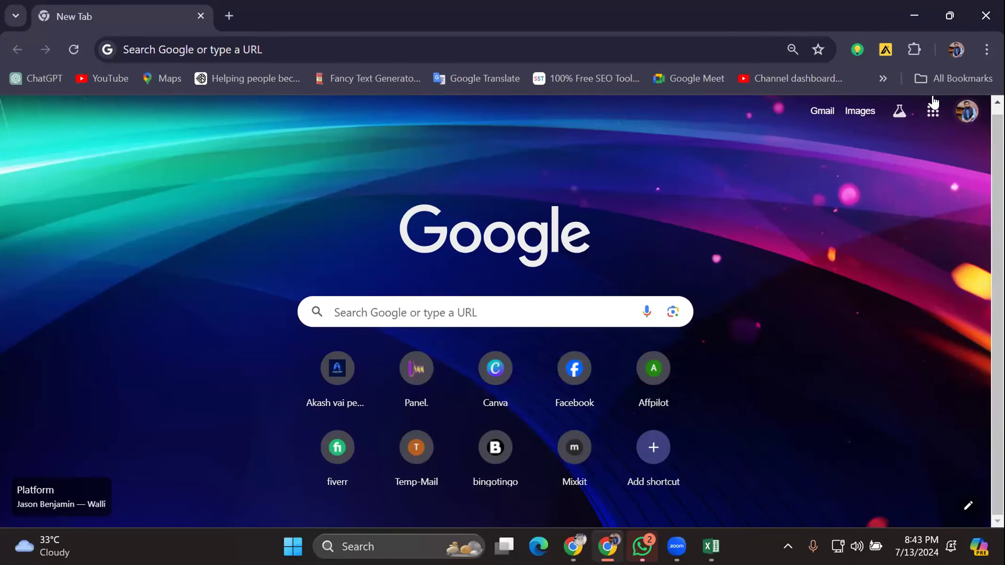
Step: Open Google Sheets from the Google apps and create a blank spreadsheet
left_click(934, 111)
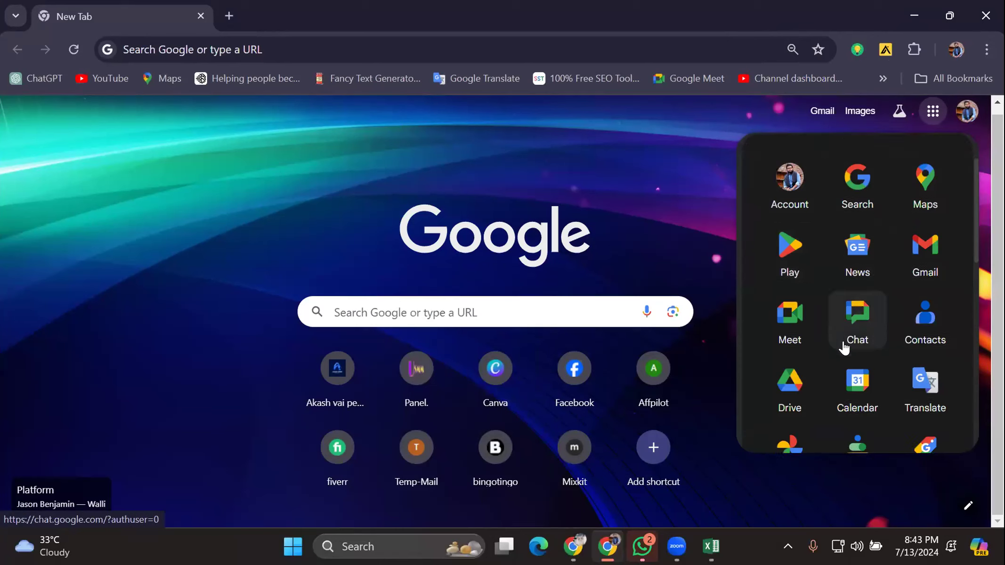
scroll(843, 347, "down", 5)
left_click(926, 324)
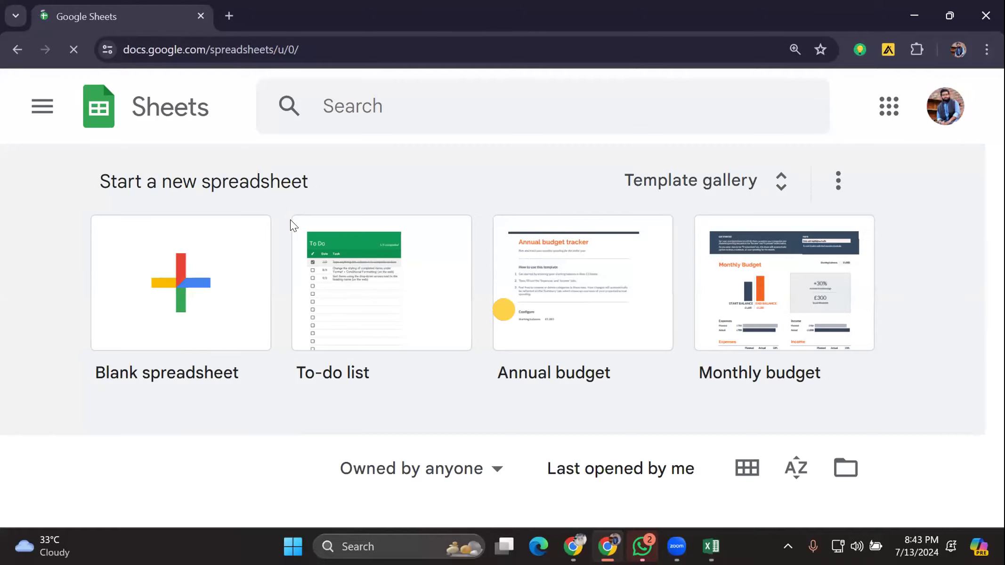
left_click(192, 248)
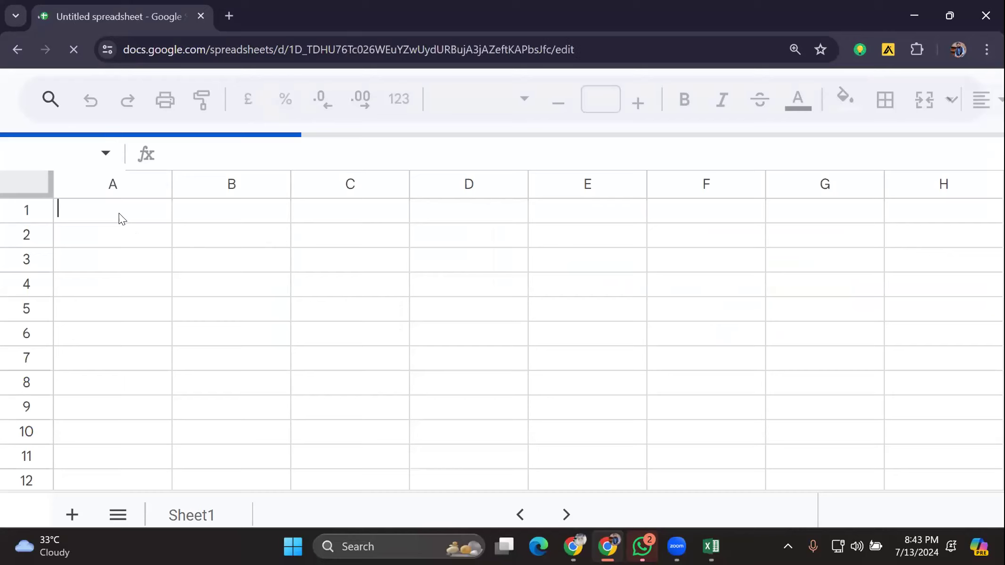
Step: Enter 1234 in A1, 12321 in A2 and 1234 in A3 as sample data with a duplicate
type("123")
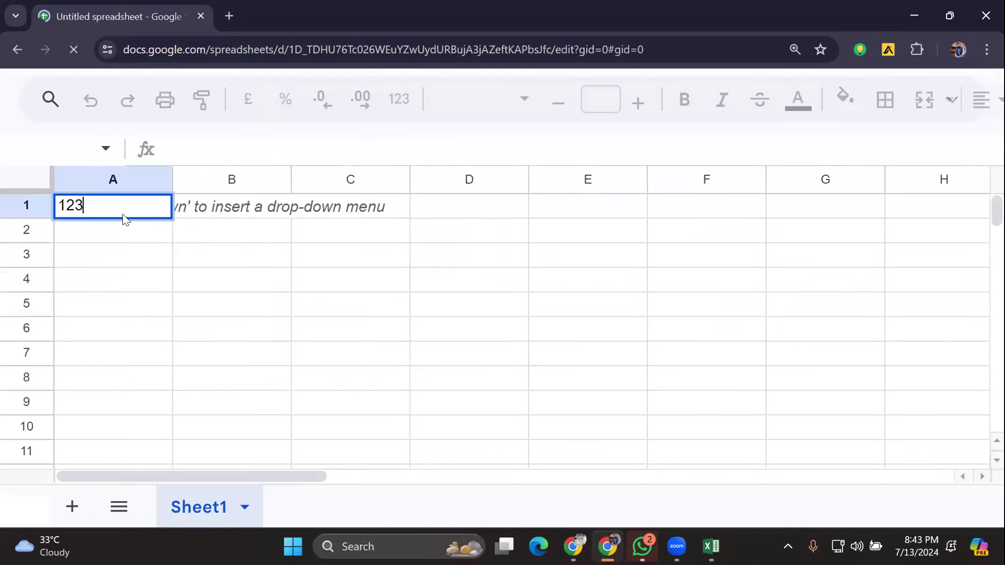
type("4")
key("Return")
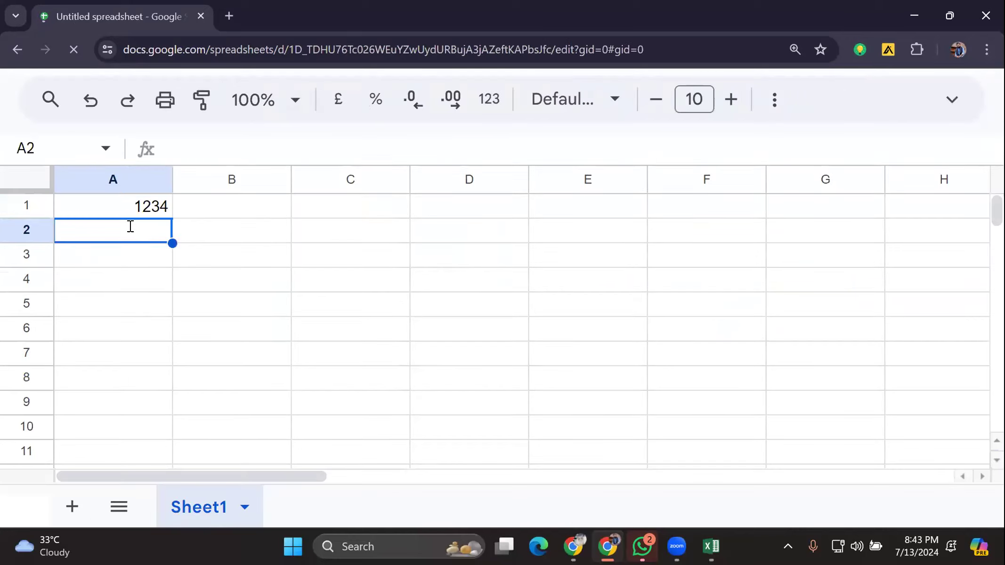
type("12321")
key("Return")
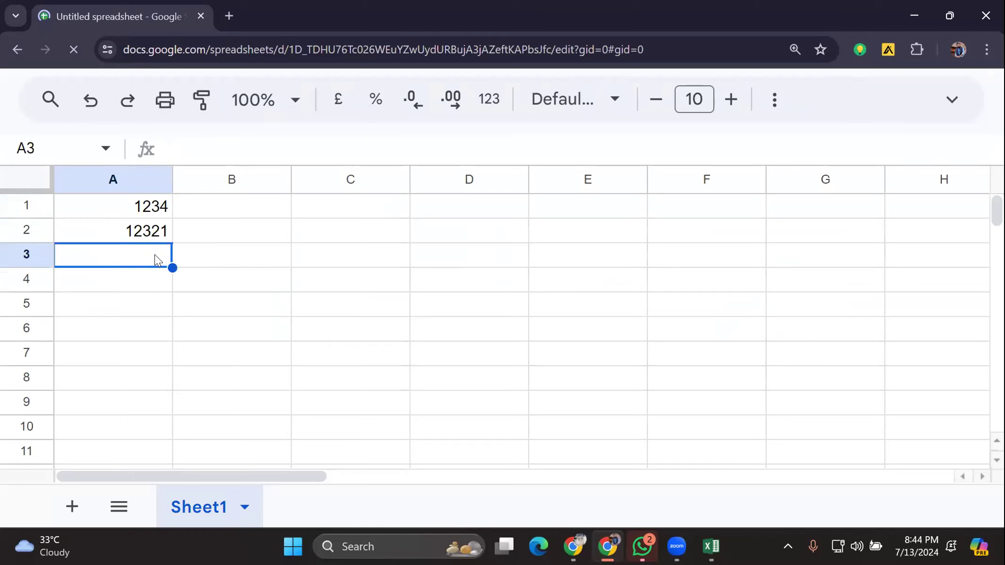
type("1234")
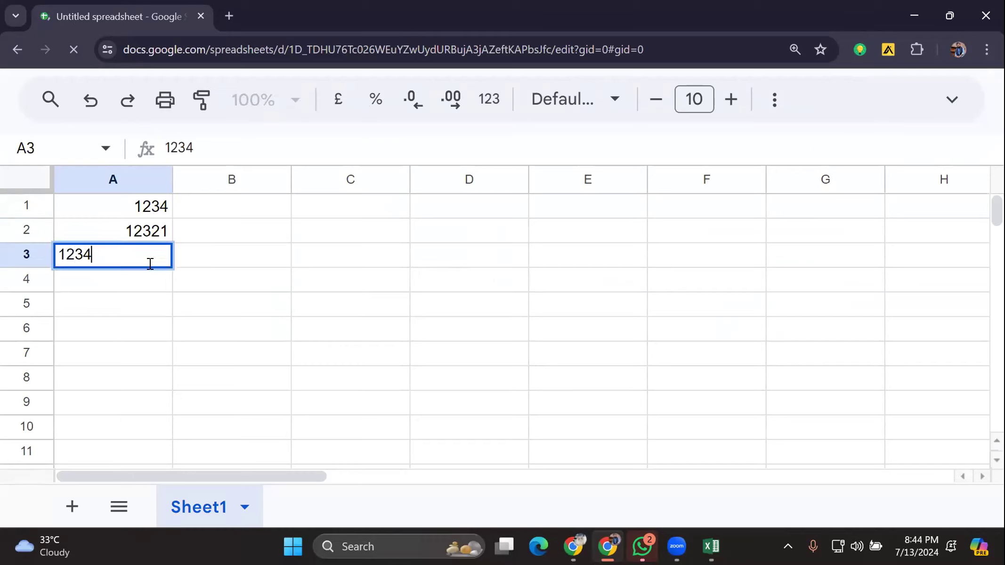
left_click(145, 277)
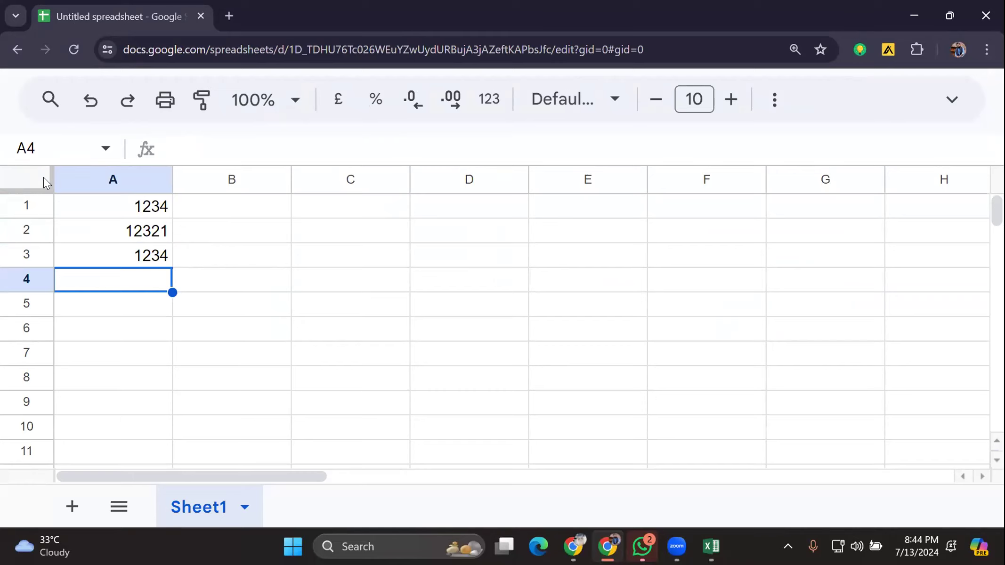
Step: Select the entire sheet and start a new conditional formatting rule for it
left_click(71, 175)
left_click(27, 204)
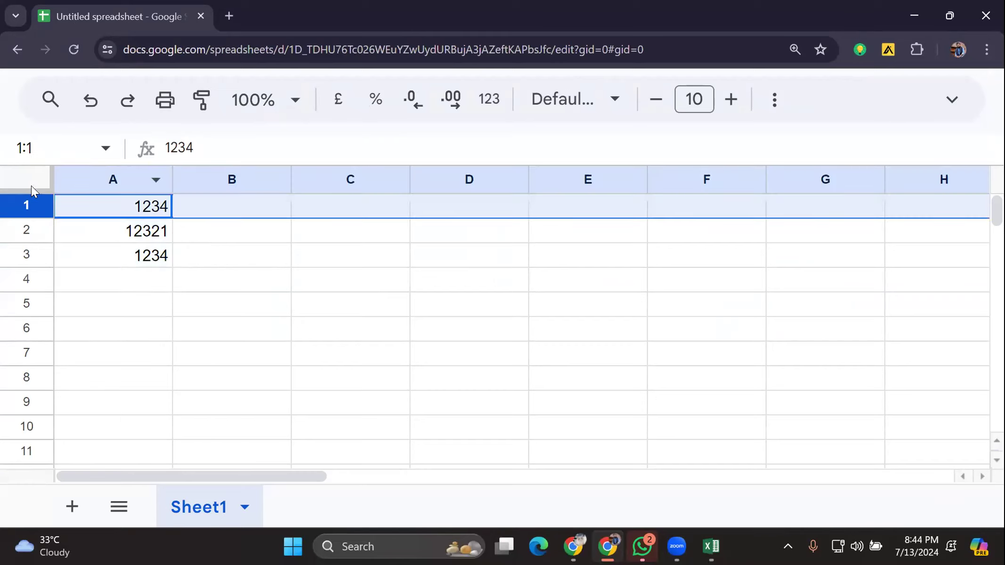
left_click(28, 169)
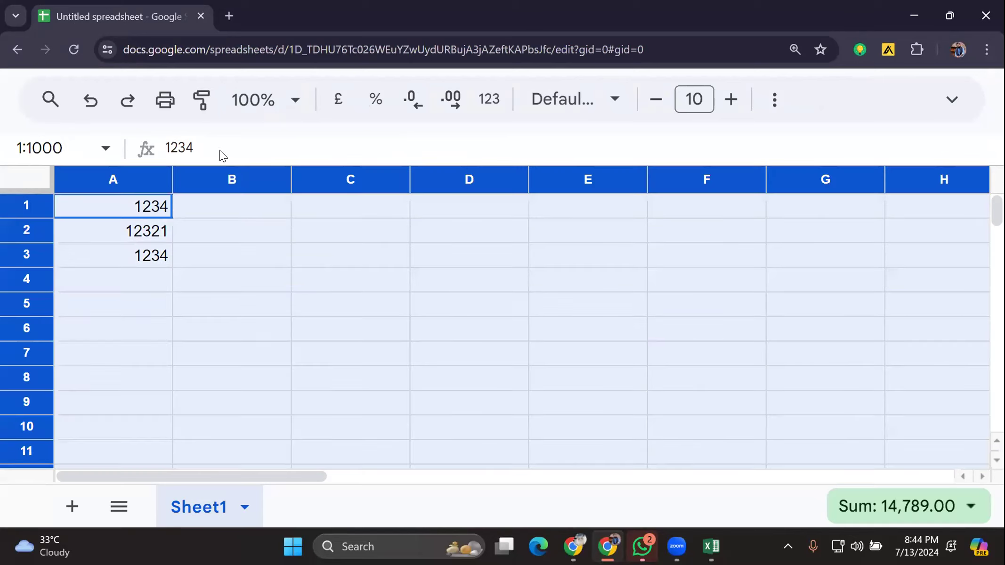
right_click(40, 177)
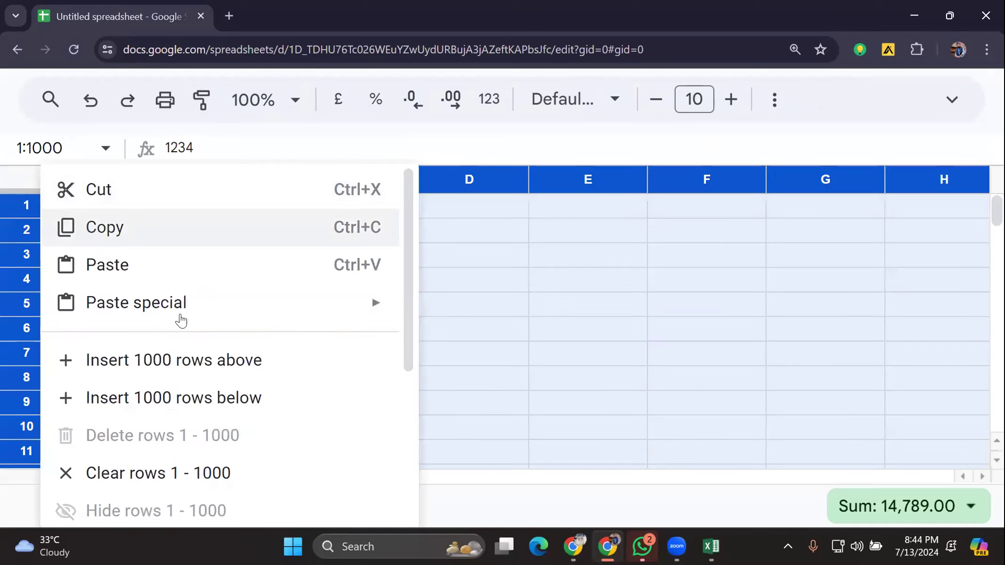
scroll(190, 359, "down", 5)
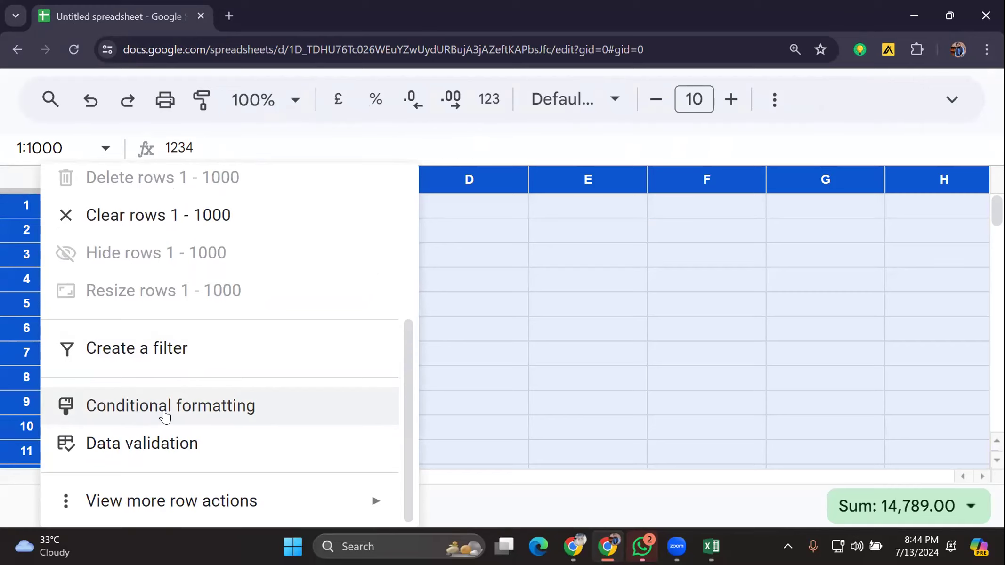
left_click(163, 412)
scroll(758, 272, "down", 3)
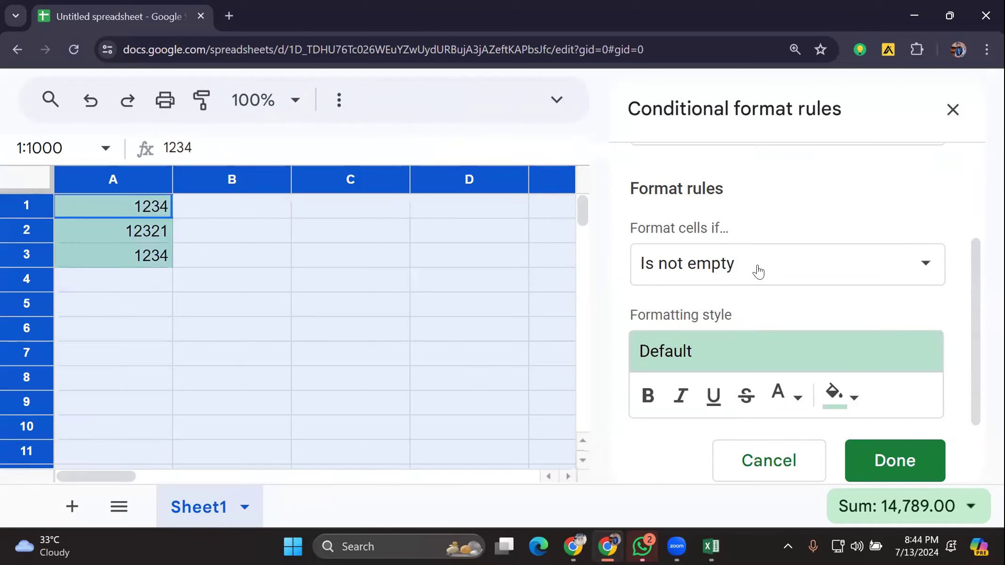
scroll(792, 198, "up", 3)
scroll(676, 235, "down", 2)
scroll(679, 226, "up", 2)
scroll(709, 275, "down", 5)
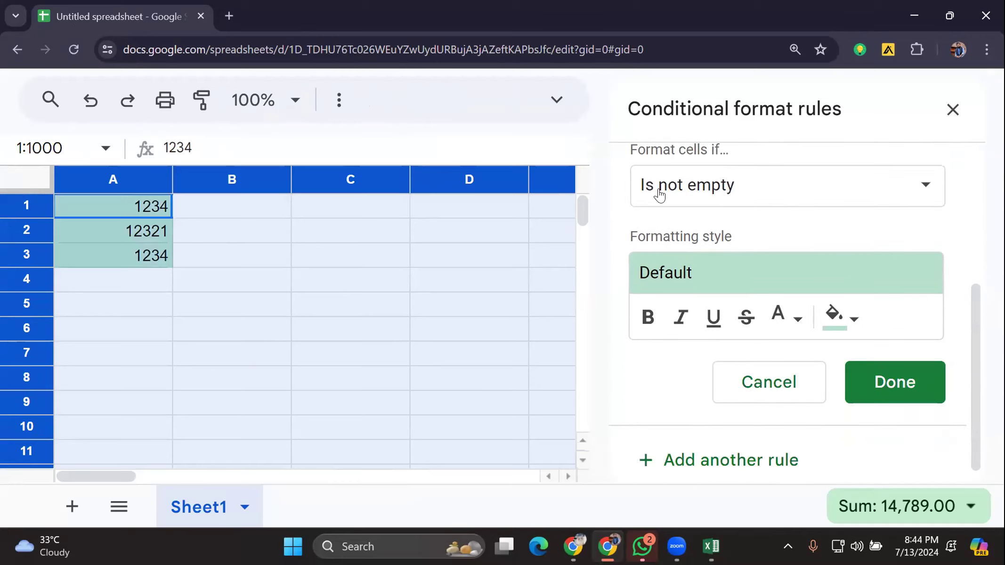
Step: Set the rule's condition to the custom formula =countif(A:A,A1)>1 with the default style, save it and close the rules
left_click(745, 197)
scroll(752, 377, "down", 8)
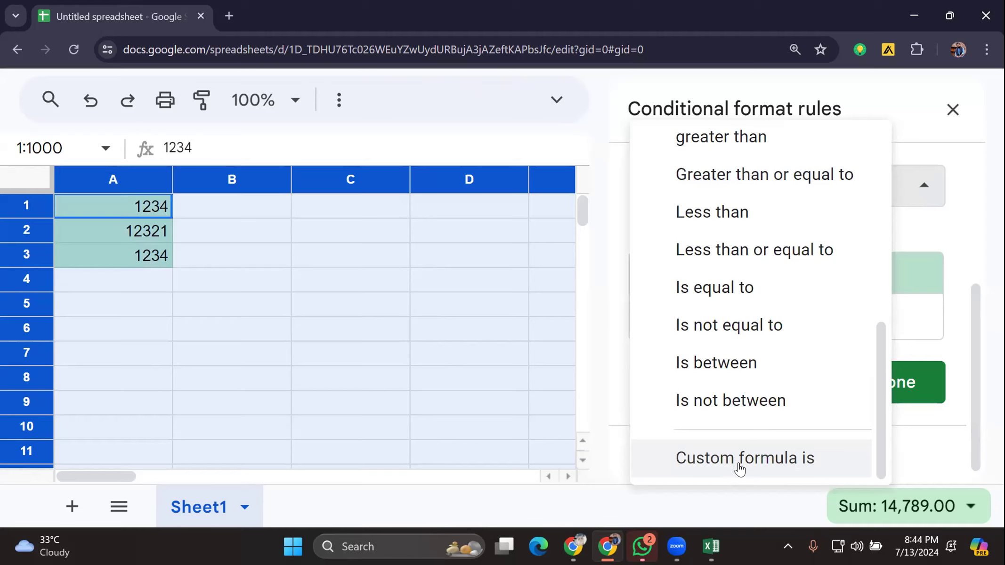
left_click(725, 466)
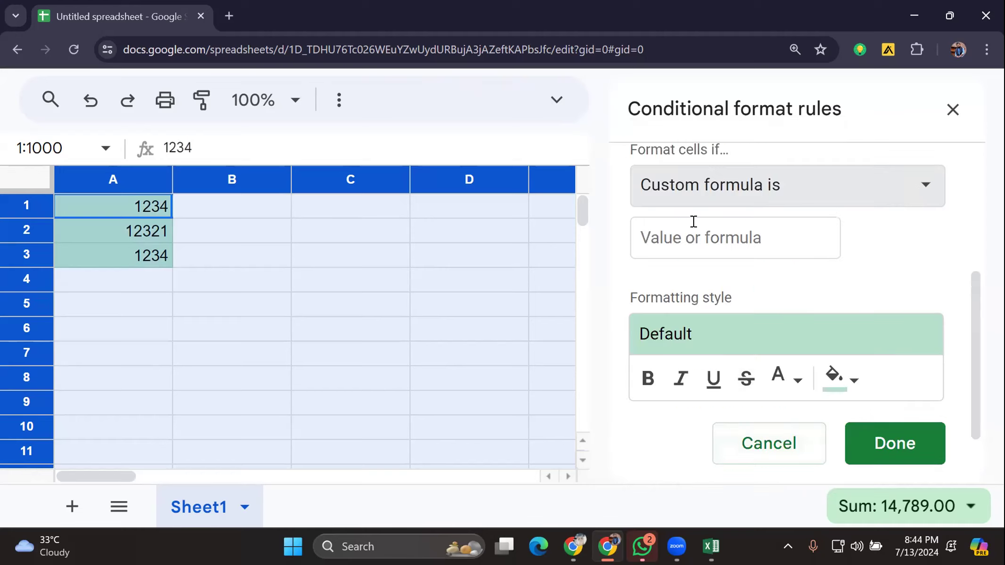
left_click(692, 237)
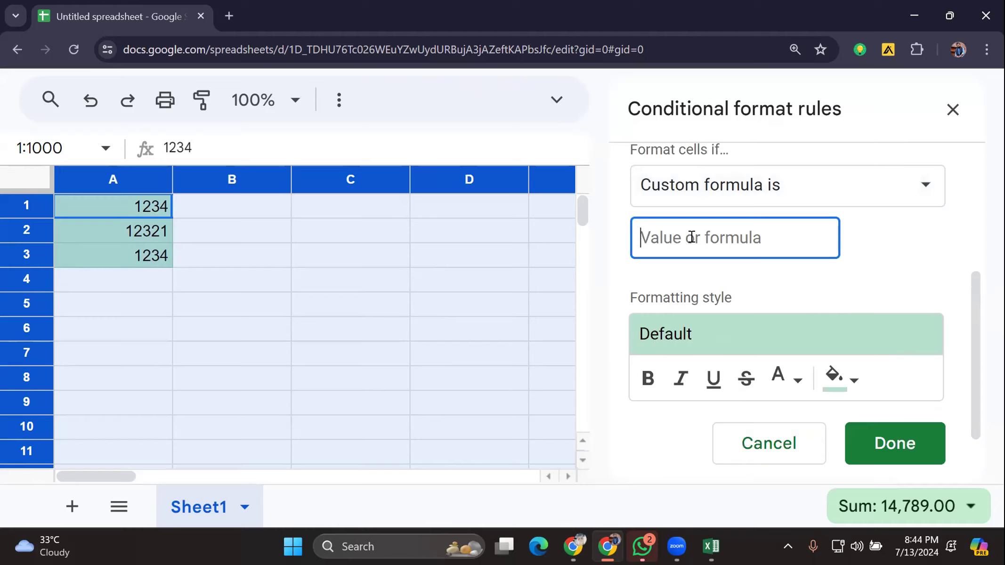
key("super+v")
scroll(766, 396, "down", 5)
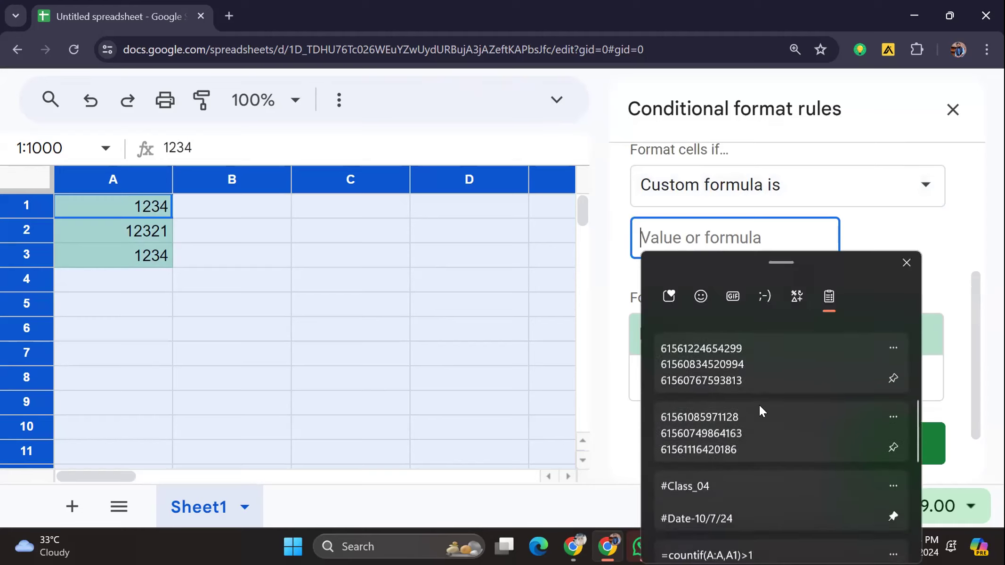
left_click(737, 467)
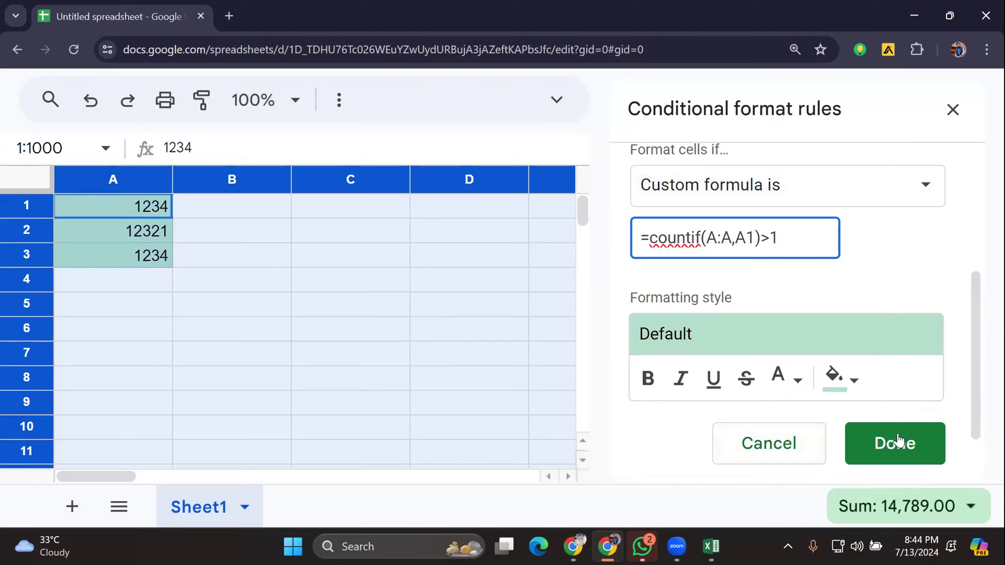
left_click(893, 443)
left_click(515, 355)
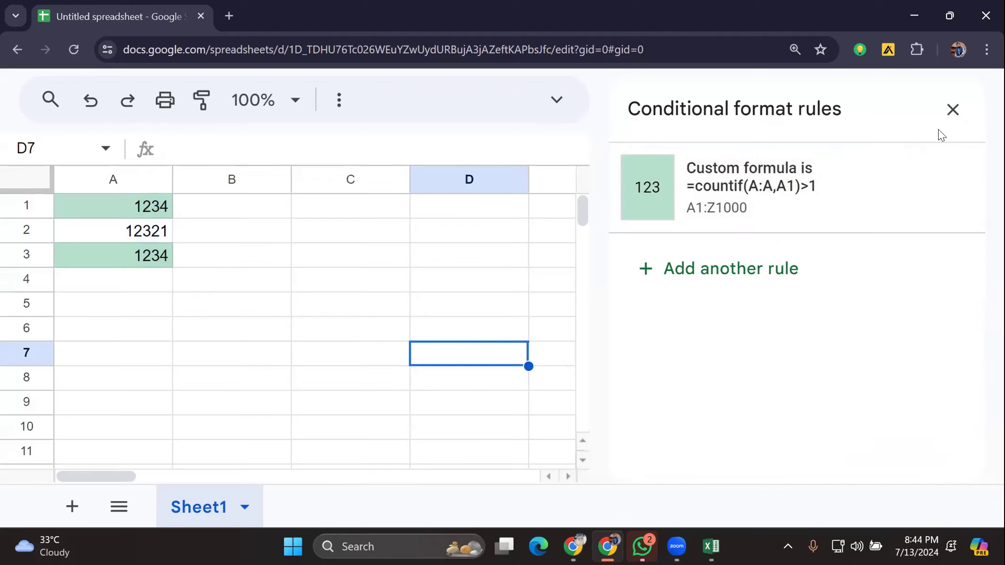
left_click(953, 109)
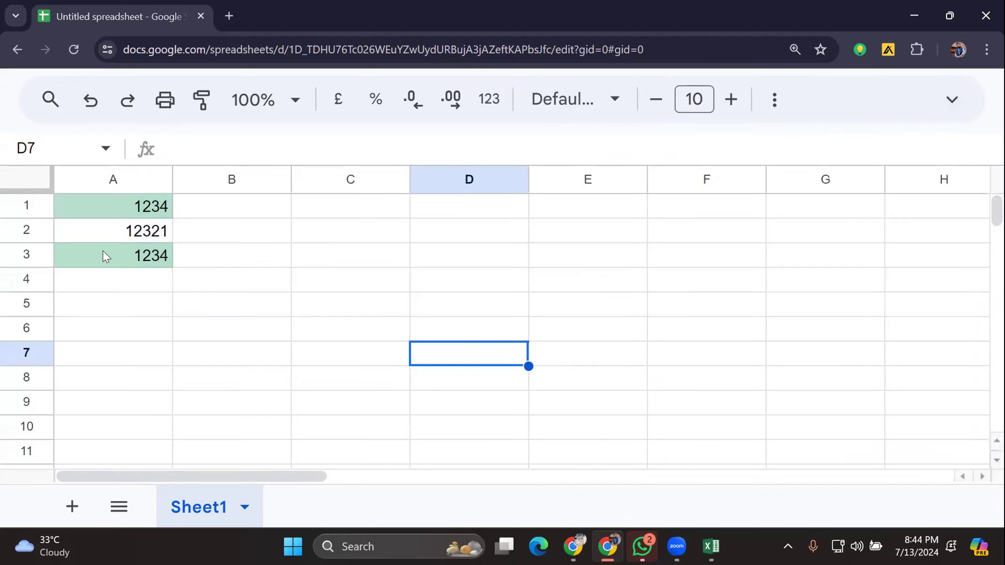
Step: Delete row 3, which holds the duplicate 1234
left_click(11, 254)
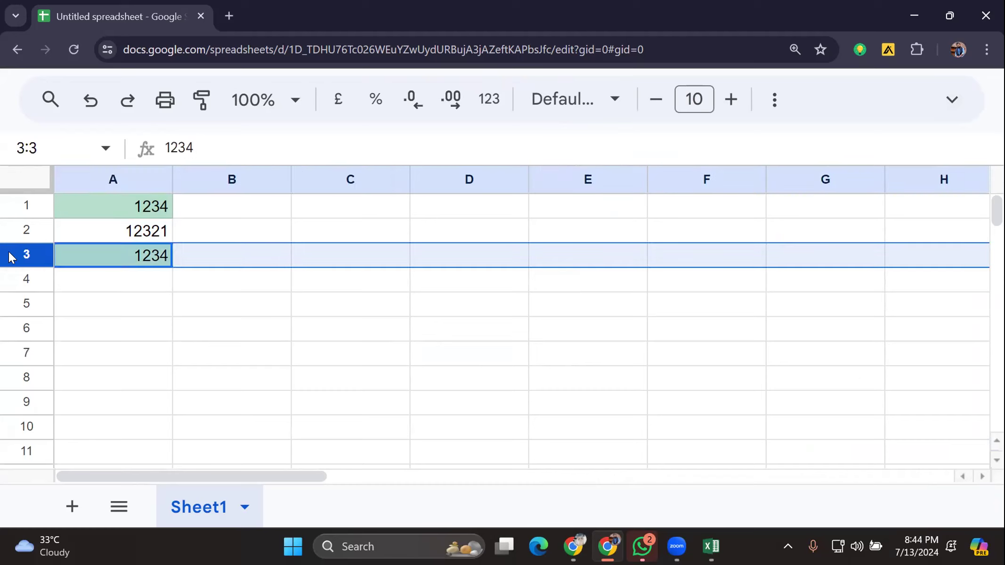
right_click(11, 255)
left_click(139, 428)
left_click(219, 278)
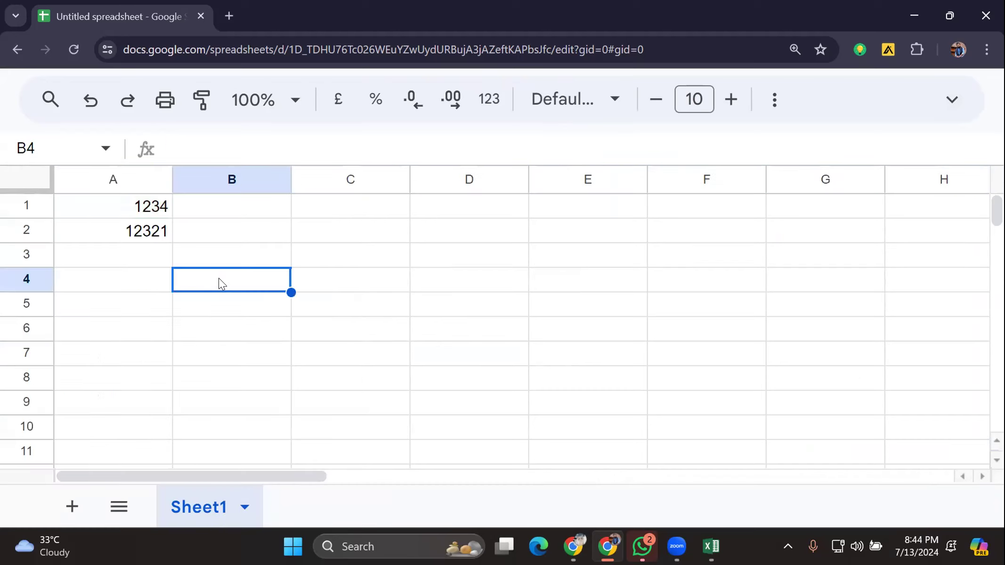
Step: Enter 1234 in A3 again to test the duplicate highlighting
left_click(121, 253)
type("1234")
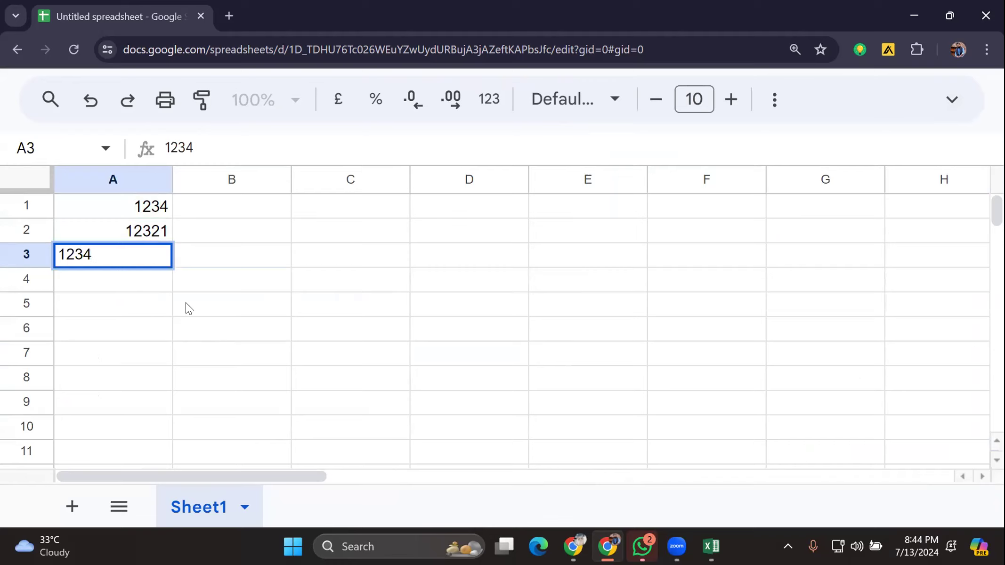
key("Return")
left_click(193, 309)
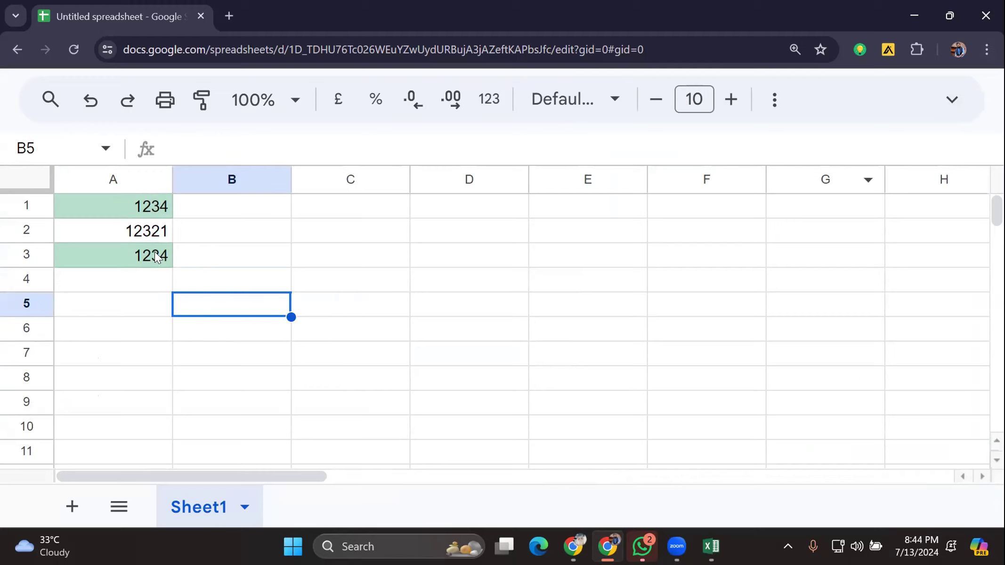
left_click(128, 281)
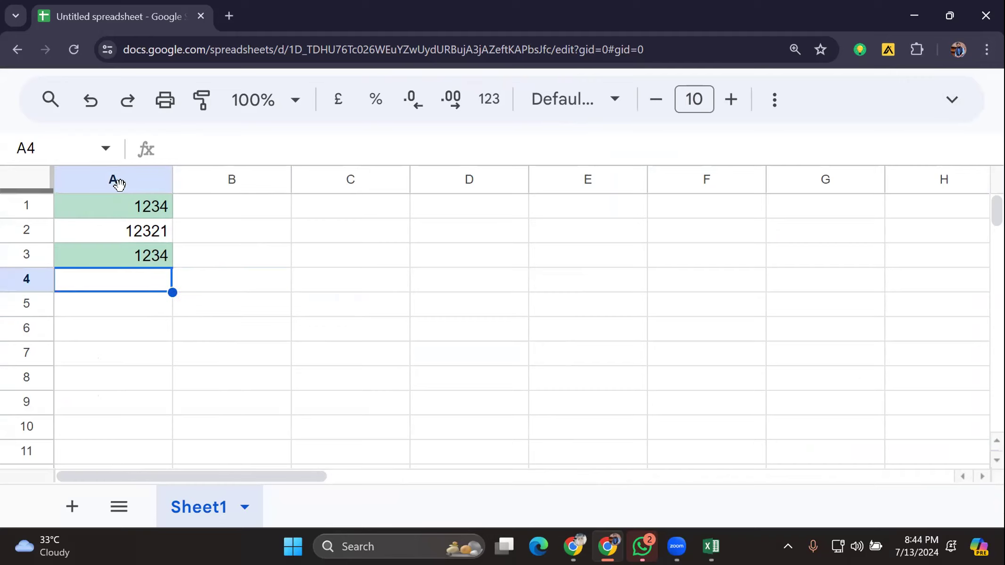
Step: Expand the hidden spreadsheet header and view the pinned =countif(A:A,A1)>1 formula in the clipboard history
left_click(955, 100)
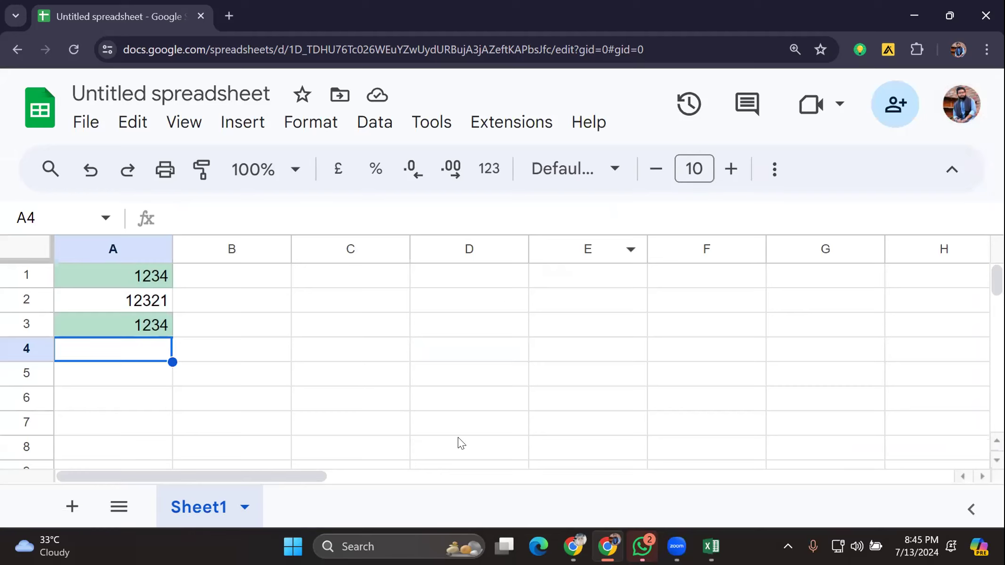
key("super+v")
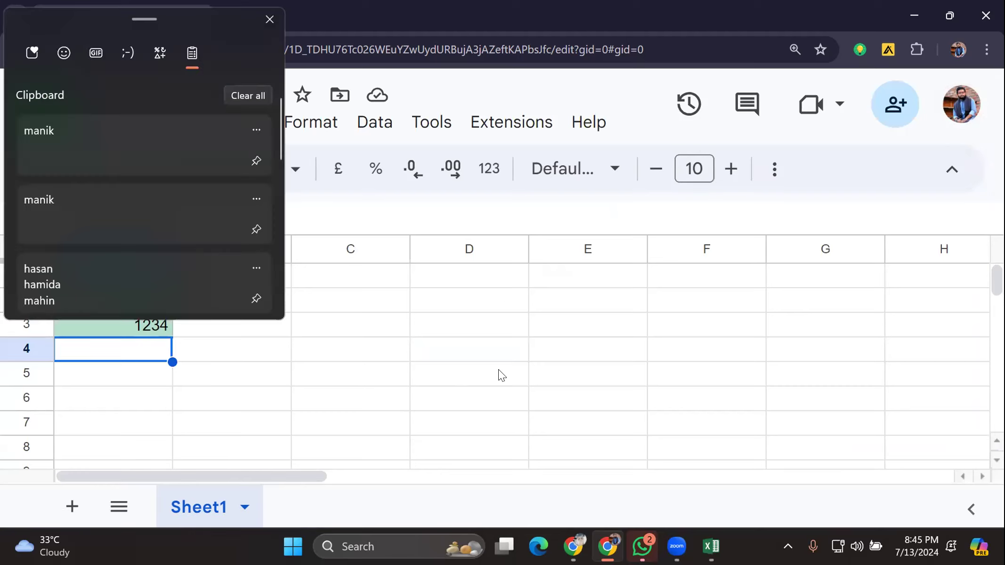
scroll(193, 213, "down", 8)
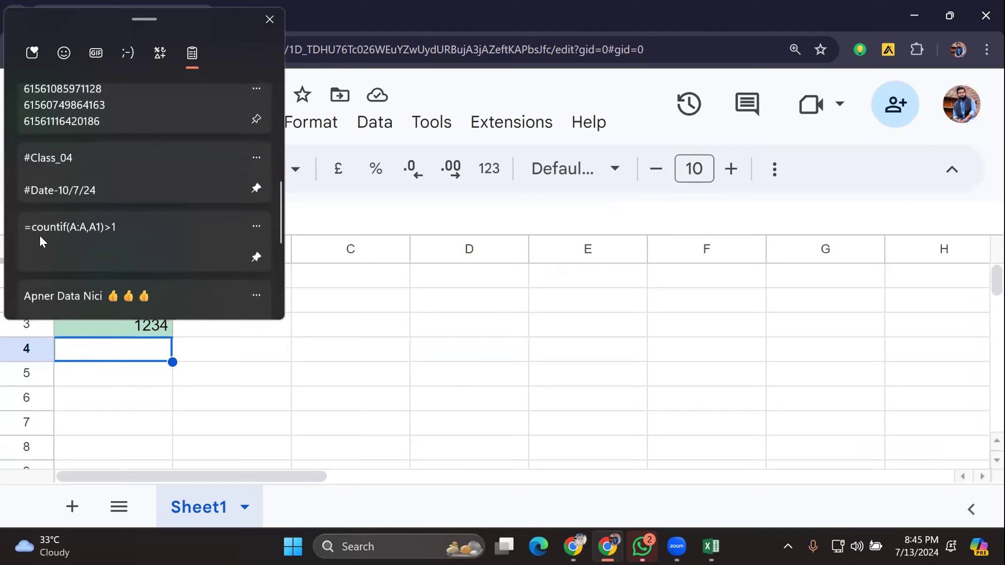
left_click(115, 347)
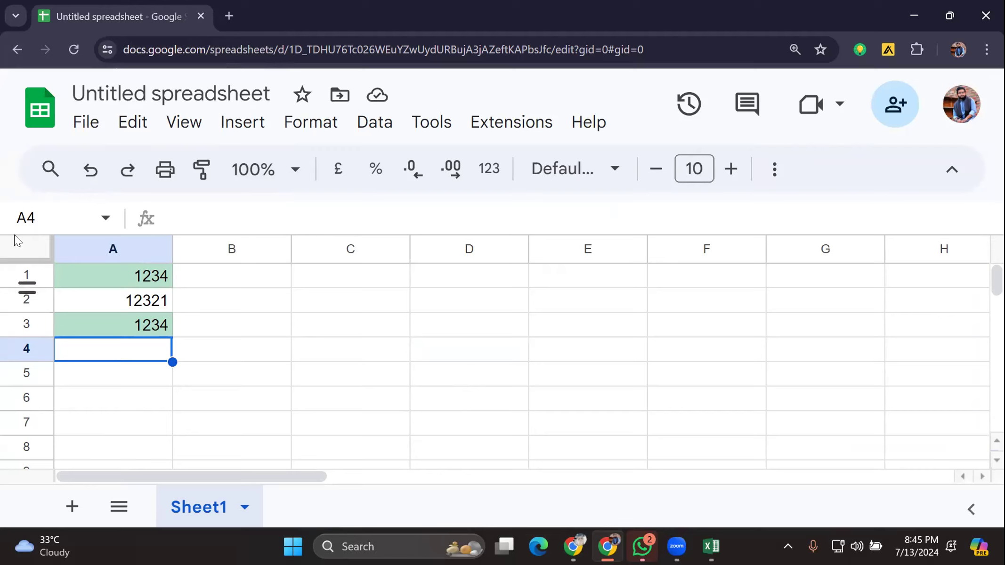
left_click(19, 259)
right_click(19, 259)
scroll(186, 413, "down", 8)
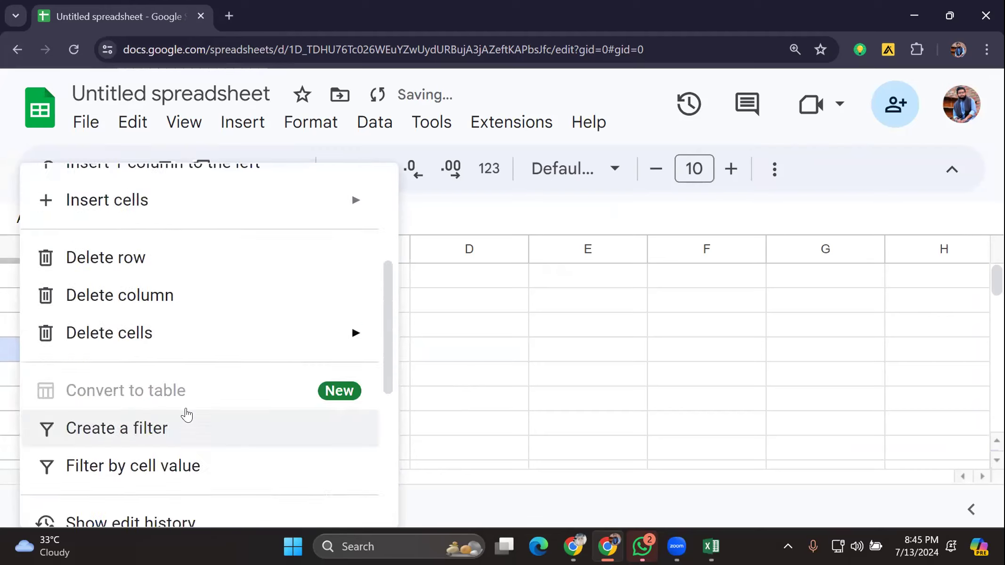
scroll(173, 388, "down", 2)
scroll(171, 403, "up", 8)
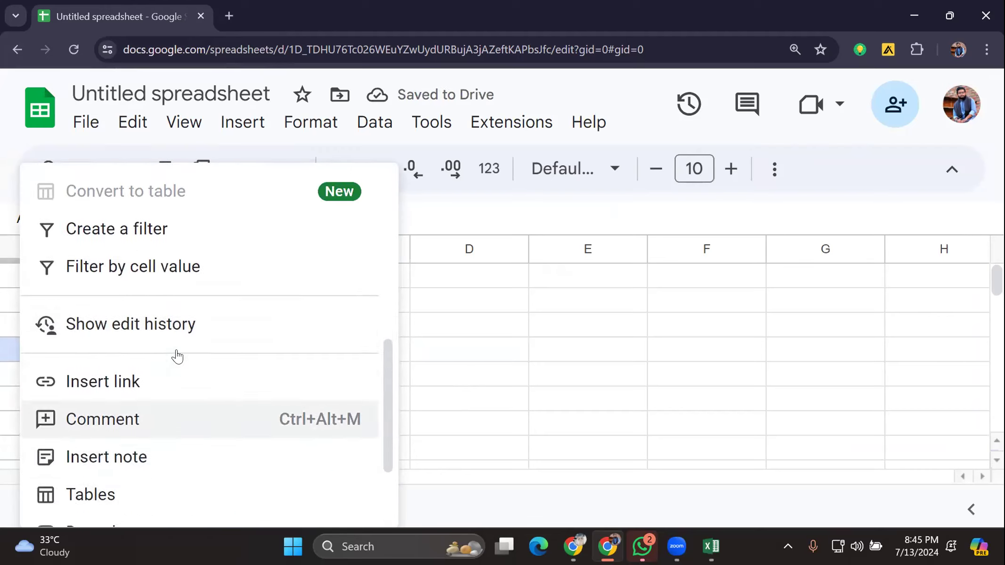
scroll(180, 365, "down", 2)
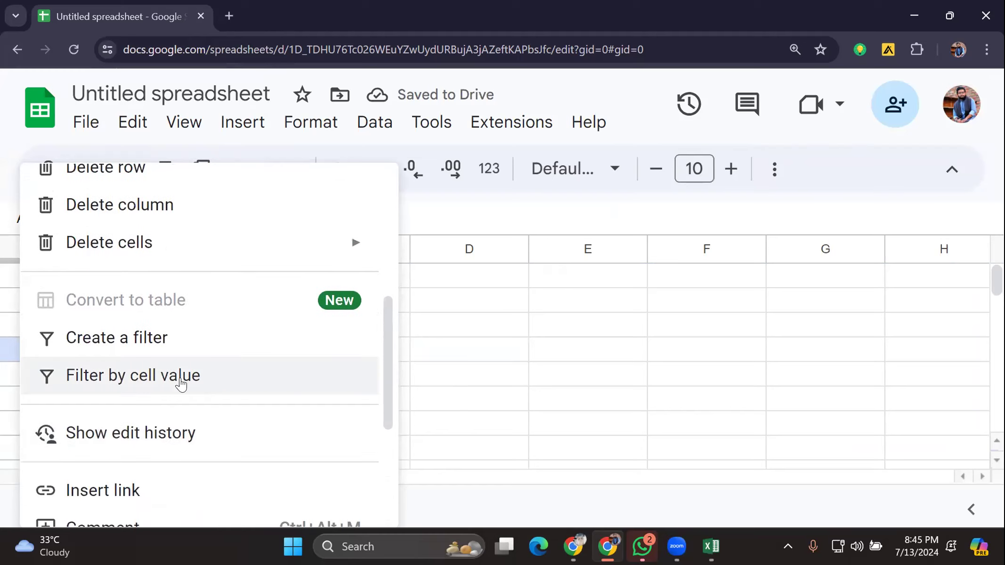
left_click(462, 349)
left_click(97, 354)
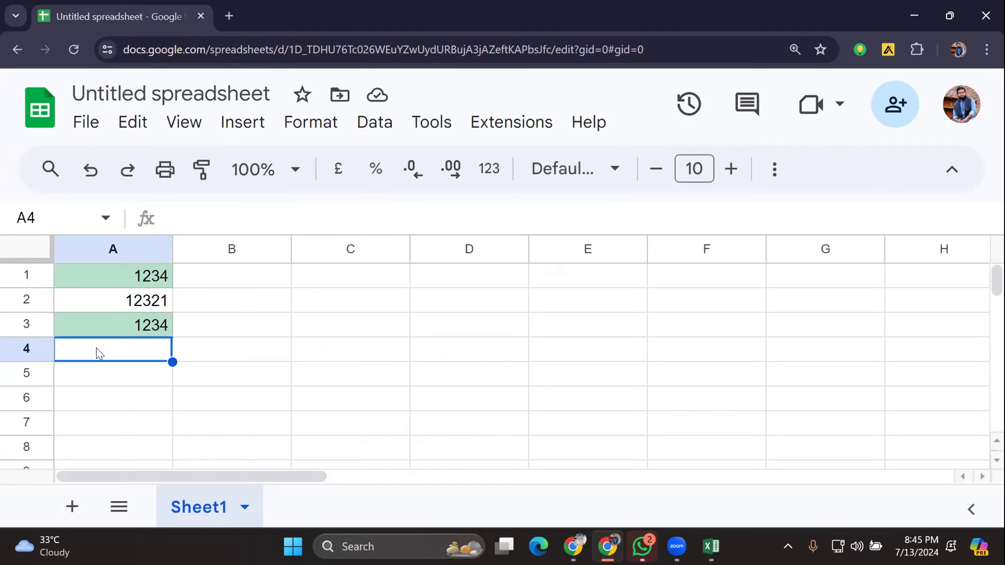
Step: Try pasting the pinned =countif(A:A,A1)>1 formula from the clipboard history into A4, and clear the cell again
key("super+v")
scroll(110, 265, "down", 5)
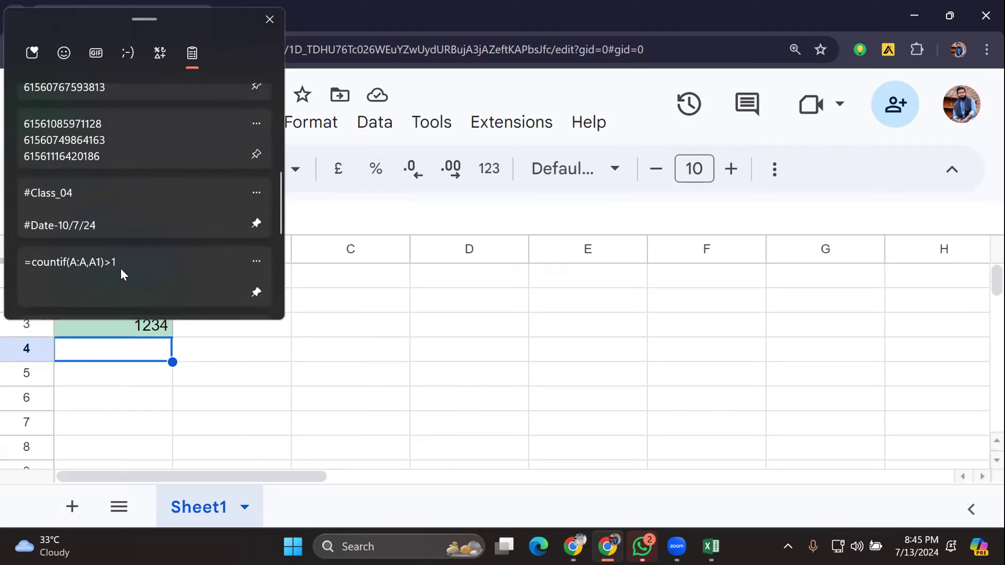
left_click(121, 269)
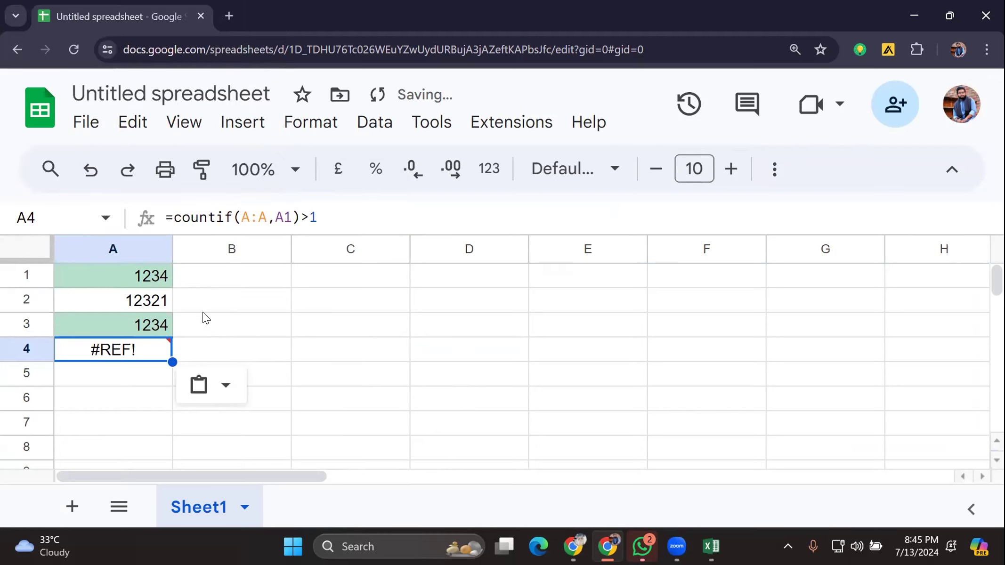
key("Delete")
Step: Open the conditional format rules for the whole sheet and delete the existing =countif(A:A,A1)>1 rule
left_click(10, 218)
left_click(20, 237)
right_click(27, 240)
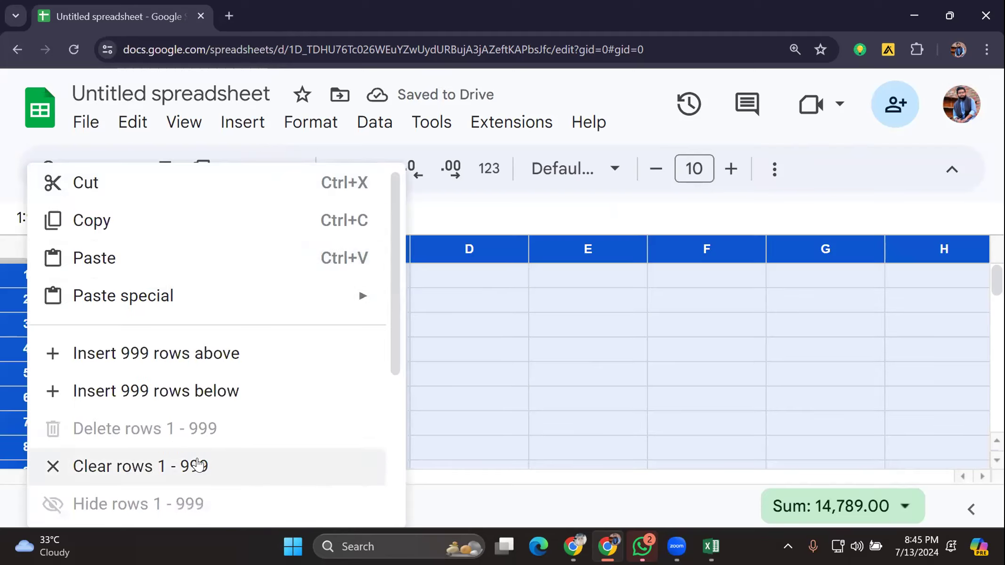
scroll(189, 453, "down", 3)
left_click(179, 408)
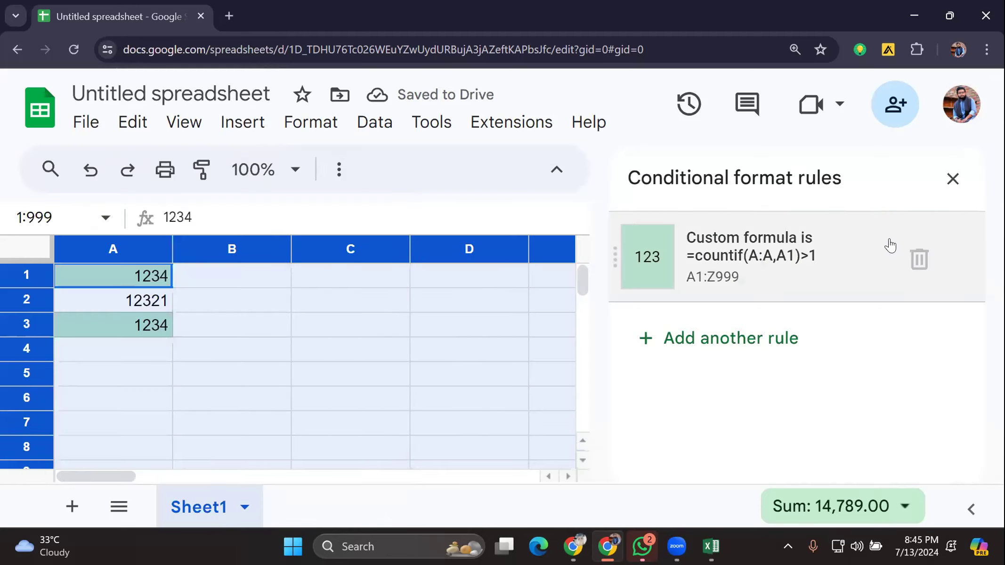
left_click(919, 259)
Step: Add a new conditional format rule for the whole sheet and set its condition to Custom formula is
left_click(731, 247)
scroll(725, 337, "down", 2)
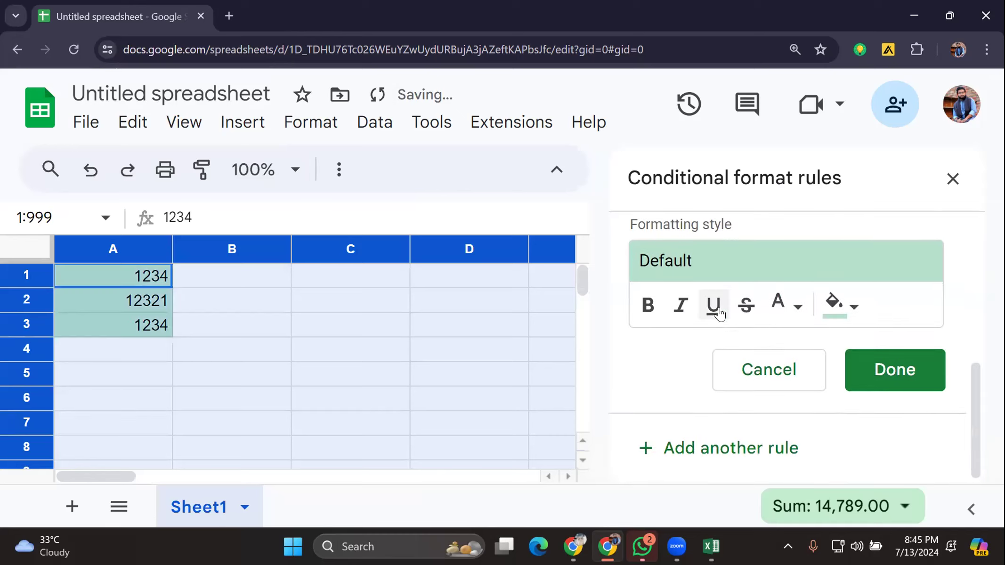
scroll(697, 271, "up", 2)
left_click(689, 264)
scroll(735, 376, "down", 5)
scroll(749, 443, "down", 5)
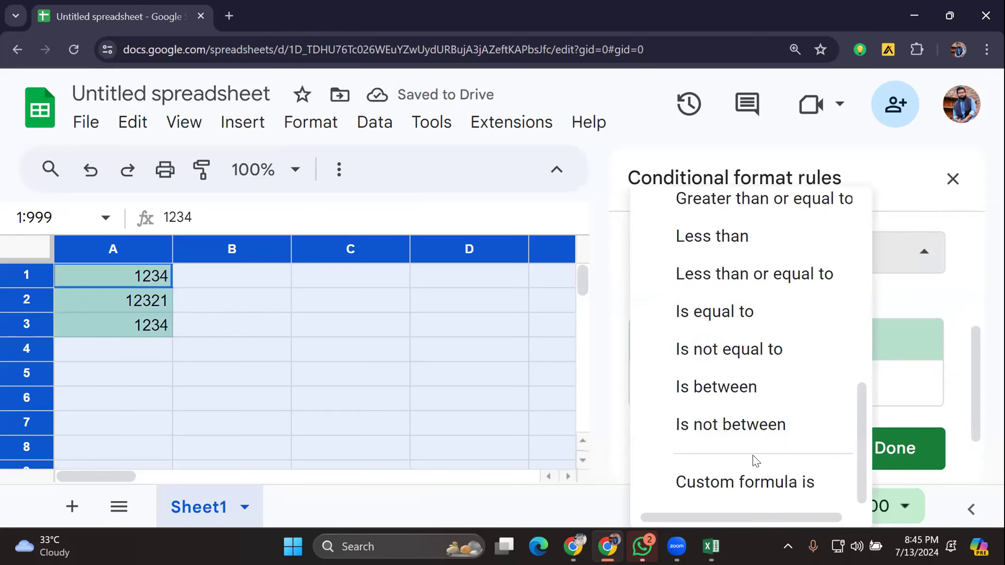
left_click(753, 469)
left_click(708, 304)
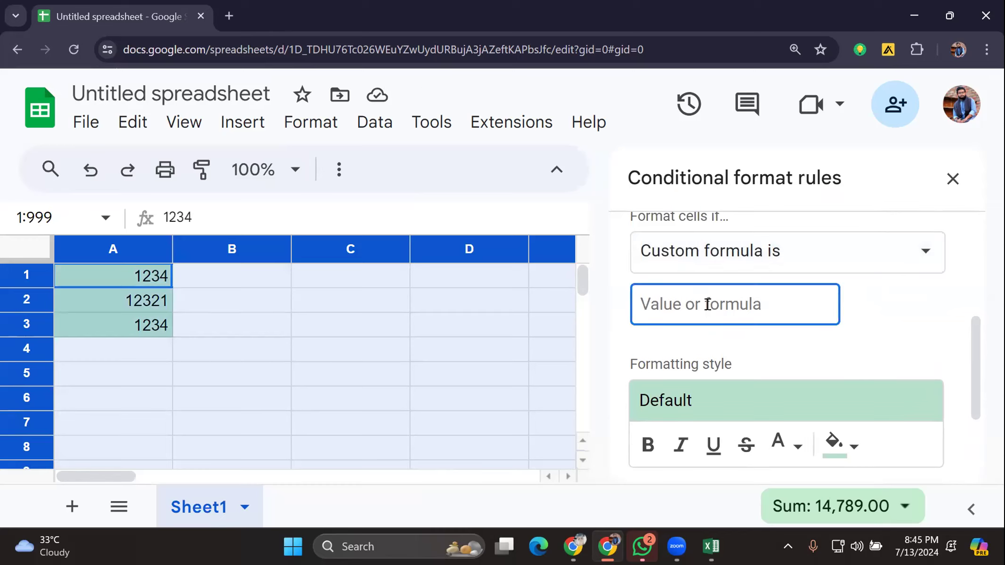
Step: Enter =countif(A:A,A1)>1 as the new rule's custom formula
type("=")
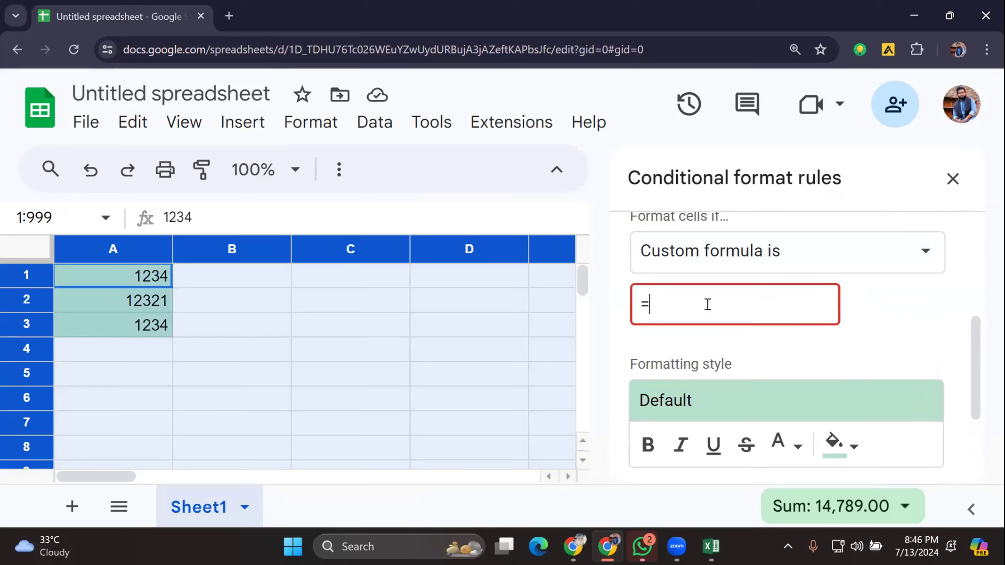
type("co")
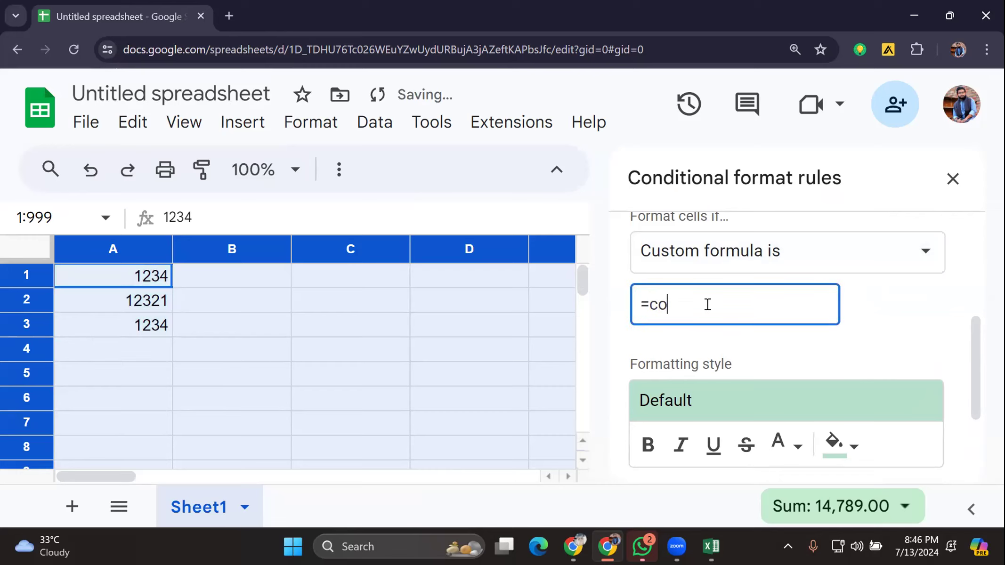
type("untif(")
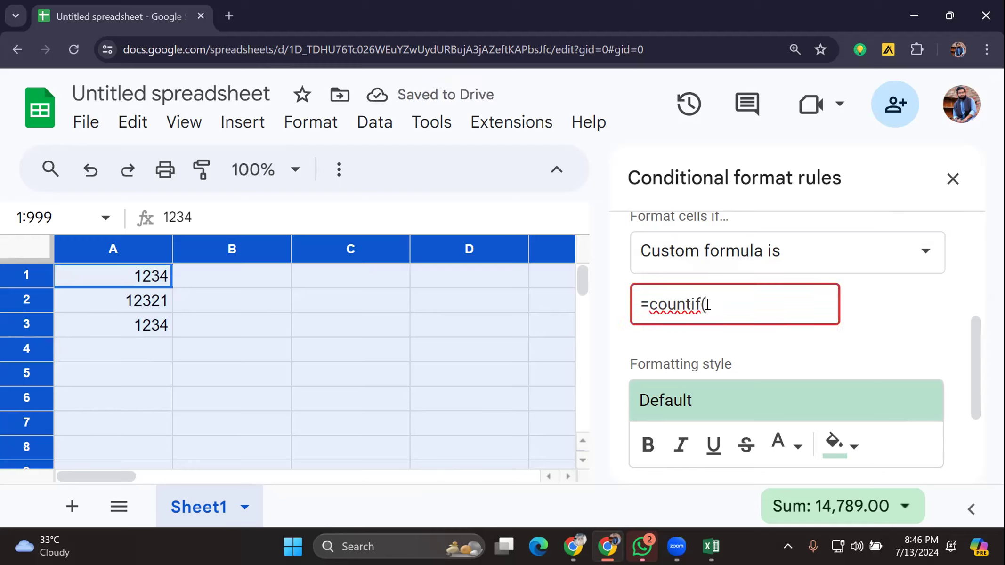
type("A")
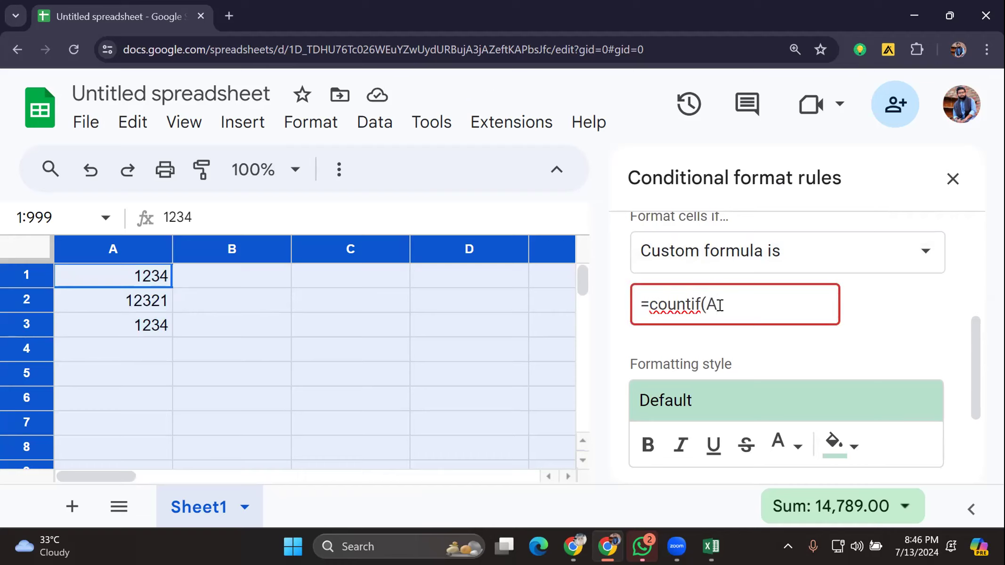
type(":A,A")
type("1)")
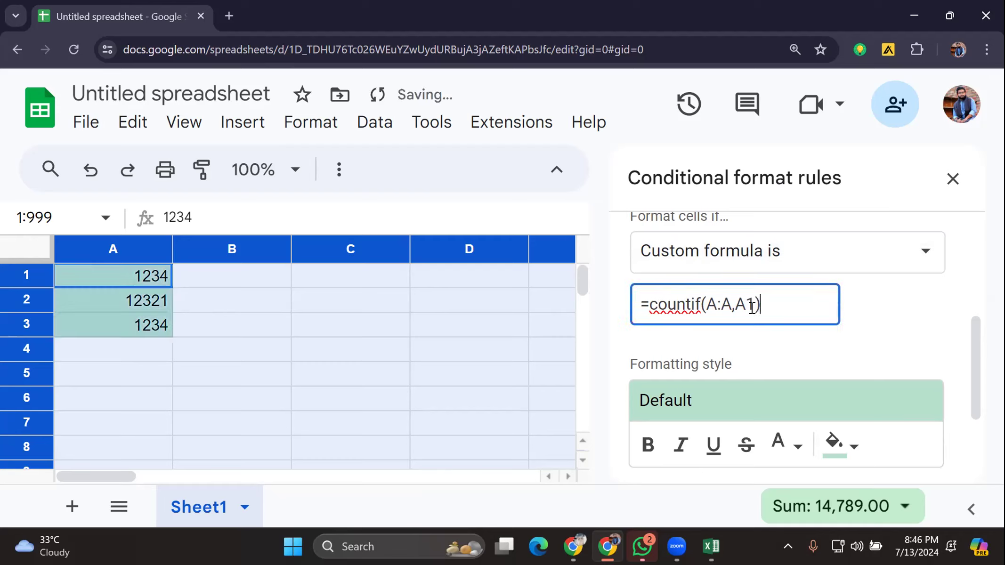
type(">1")
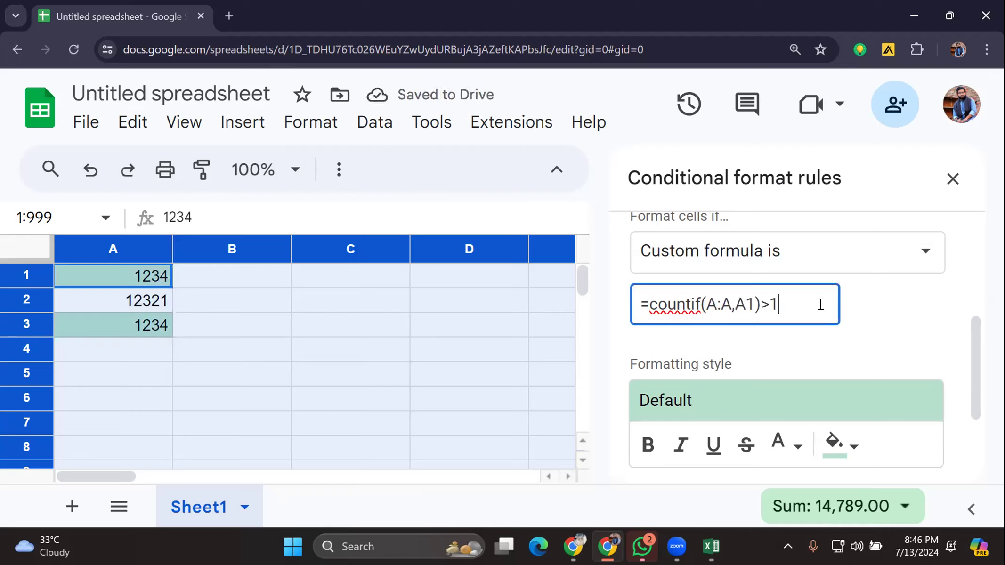
Step: Select the rule's formula text to point it out, and close the conditional format rules
left_click(351, 452)
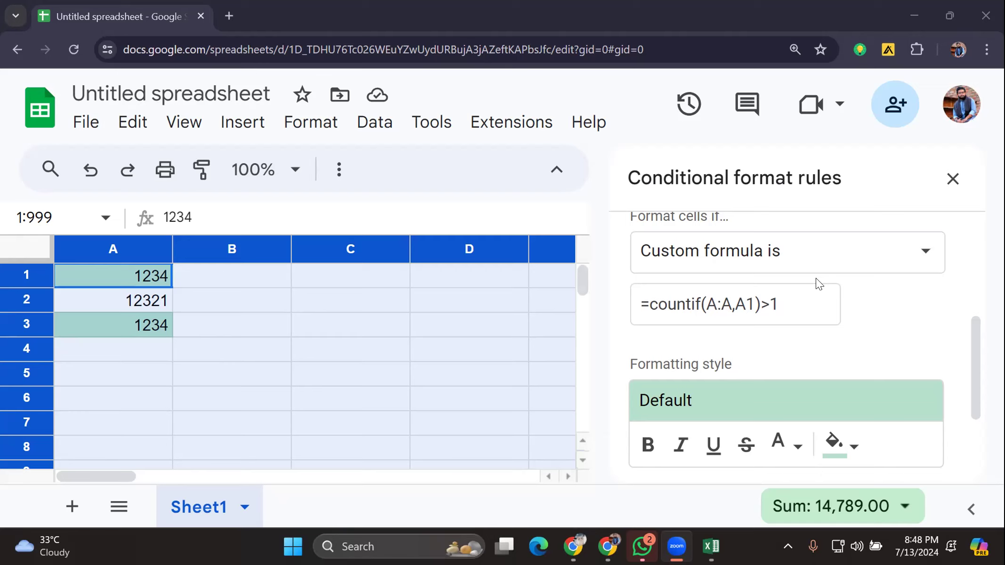
left_click_drag(782, 300, 616, 325)
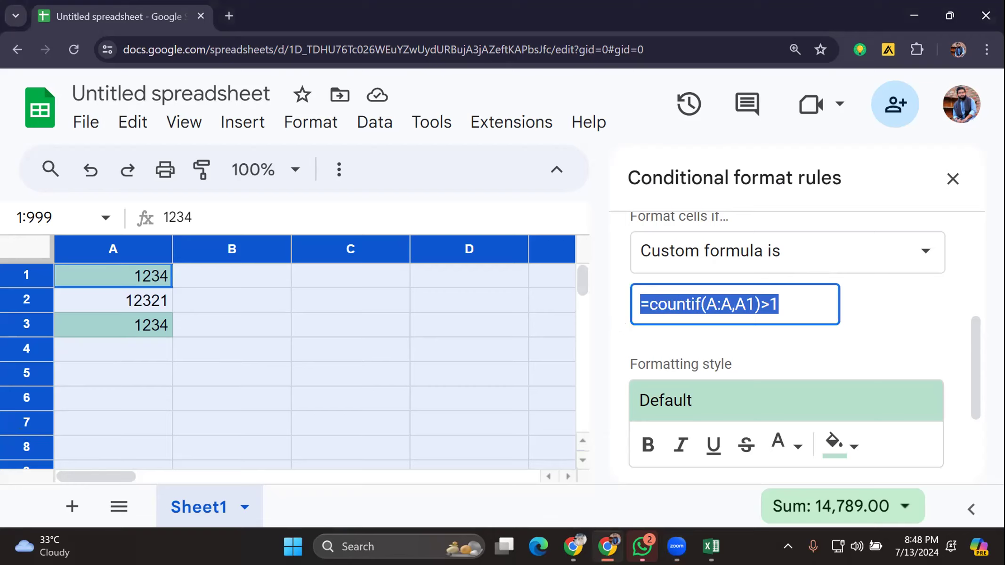
left_click(952, 179)
left_click(232, 282)
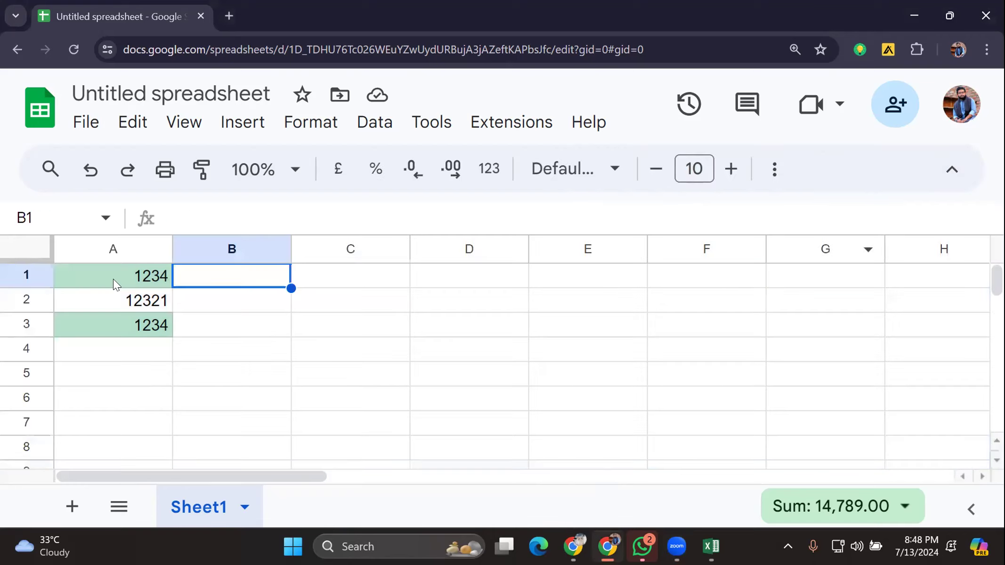
left_click(25, 237)
left_click(241, 321)
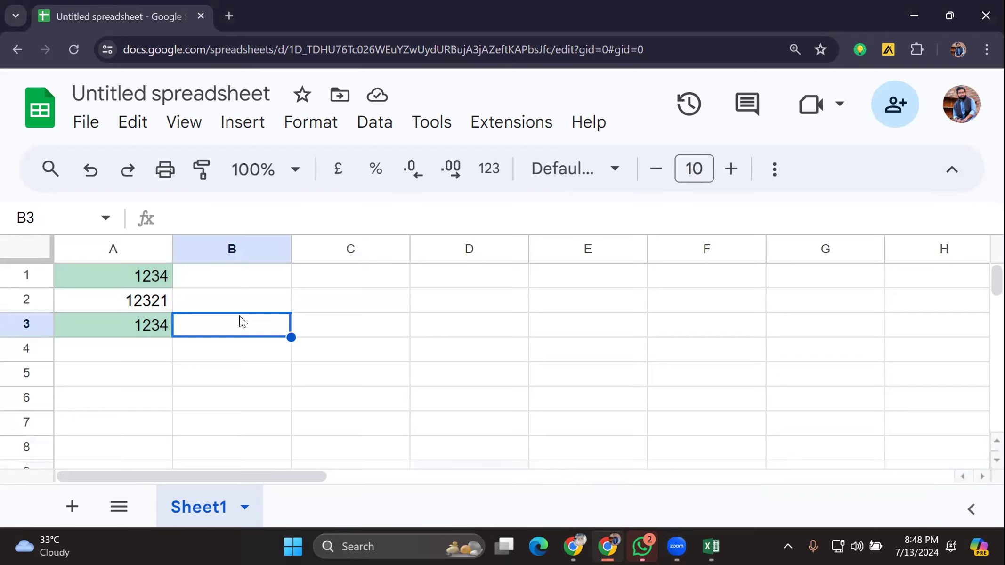
Step: Delete row 3, which holds the repeated 1234
scroll(250, 286, "down", 3)
scroll(260, 282, "up", 4)
left_click(38, 325)
right_click(38, 325)
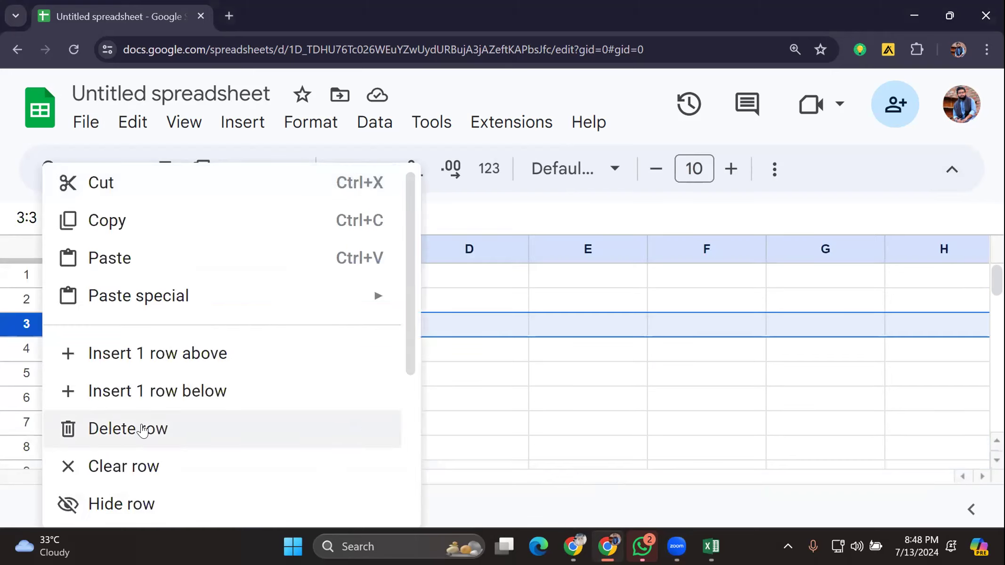
left_click(139, 427)
left_click(122, 327)
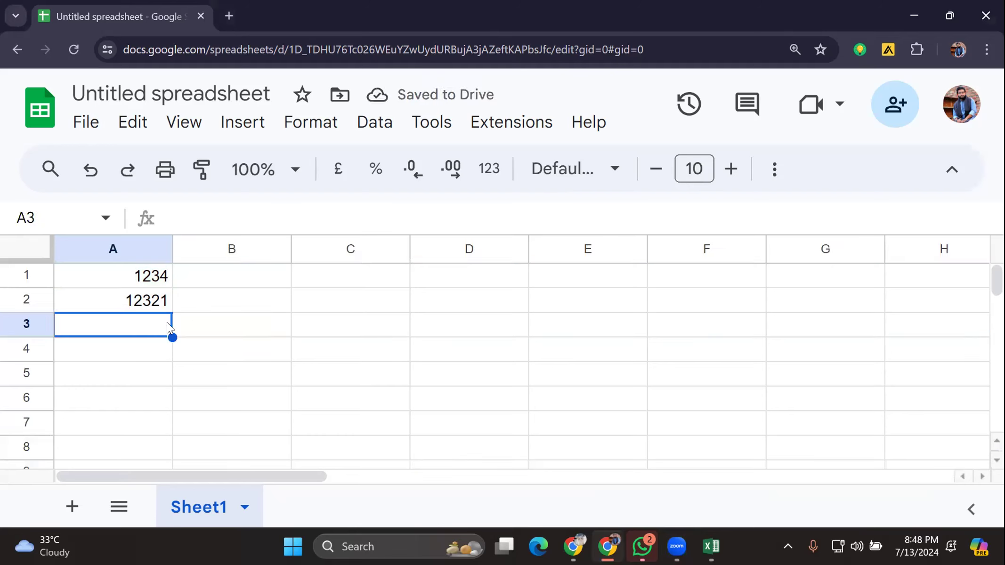
left_click(263, 306)
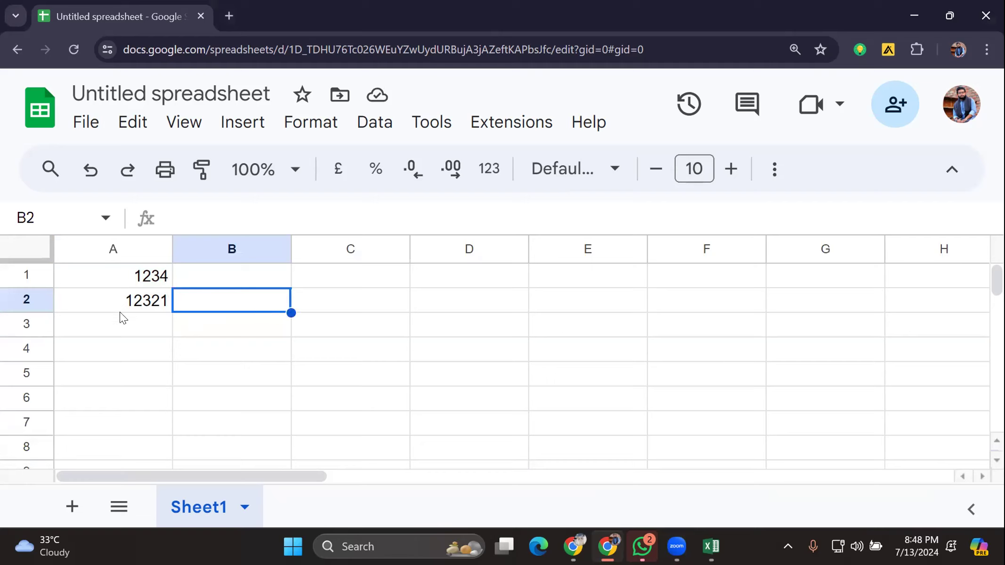
Step: Enter the non-repeating numbers 13235345, 12352356 and 45766 in cells A3 to A5
left_click(131, 325)
type("13235345")
key("Return")
type("12352356")
key("Return")
type("45766")
key("ctrl+l")
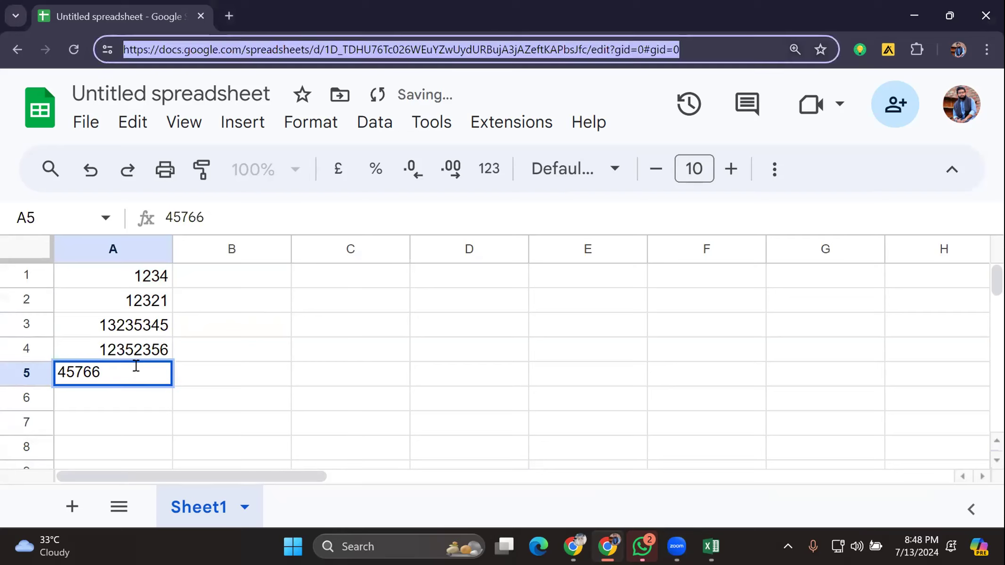
type("7")
left_click(226, 388)
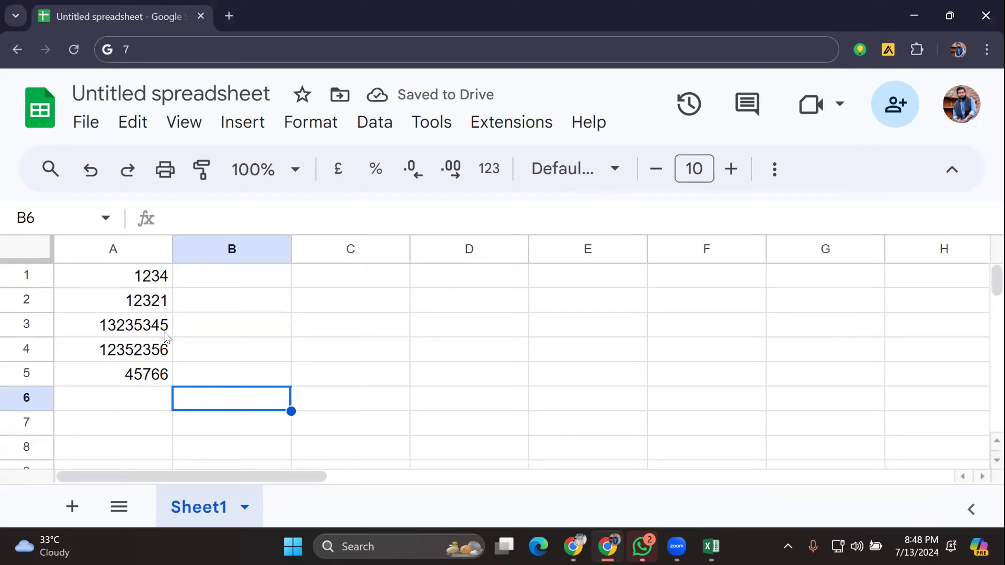
Step: Search the sheet for the value copied from A1, 1234, and close the search
key("ctrl+f")
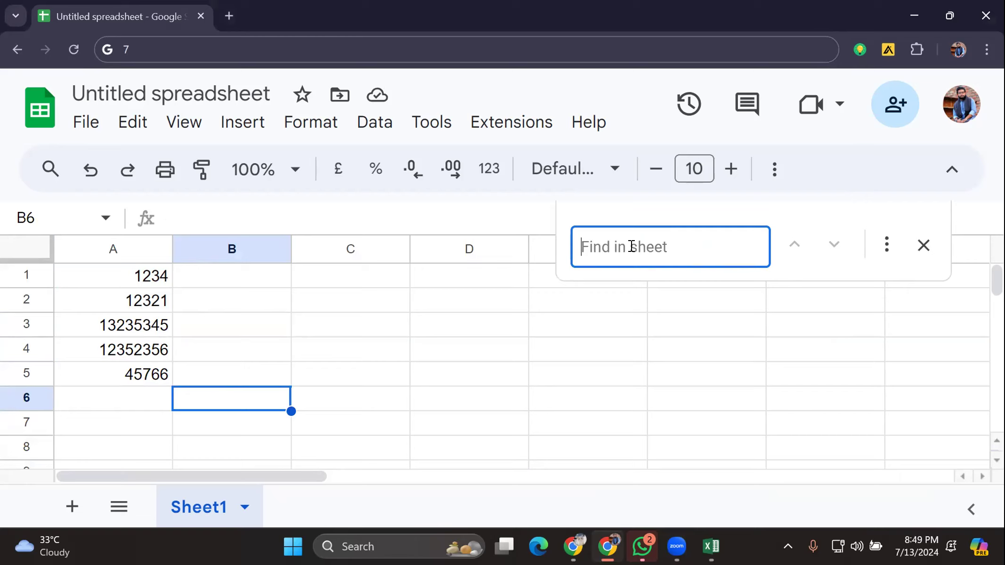
left_click(139, 277)
key("ctrl+c")
left_click(653, 250)
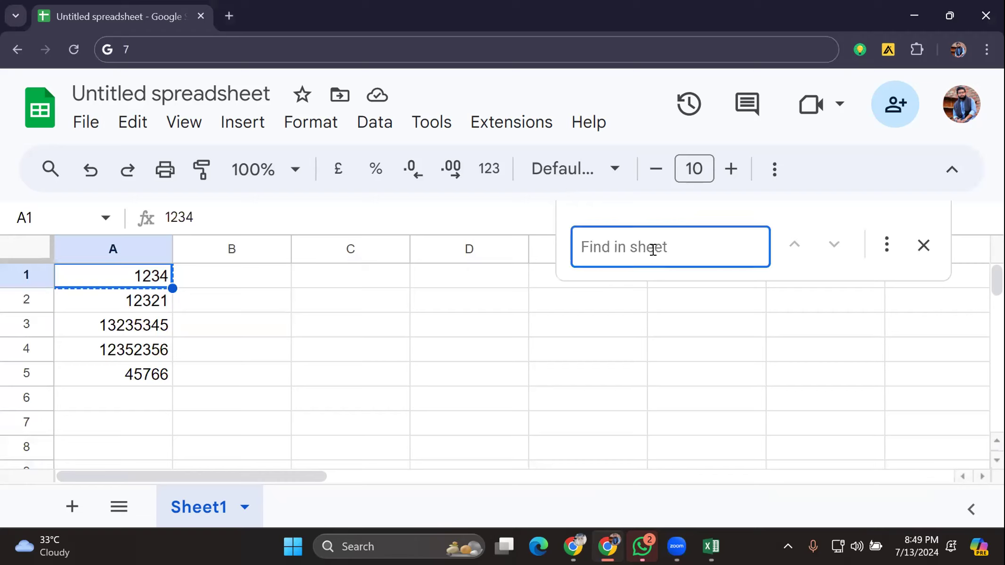
key("ctrl+v")
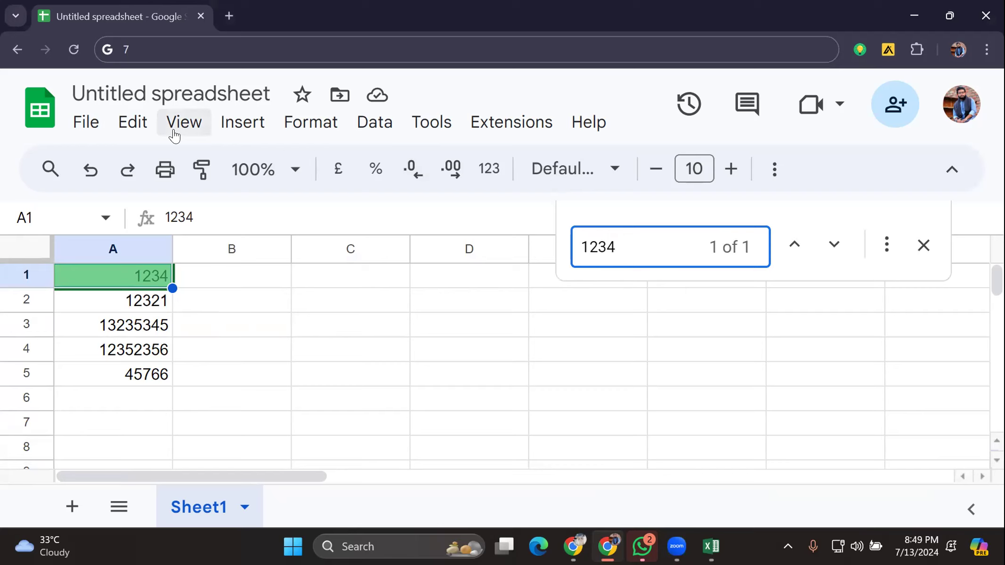
left_click(925, 249)
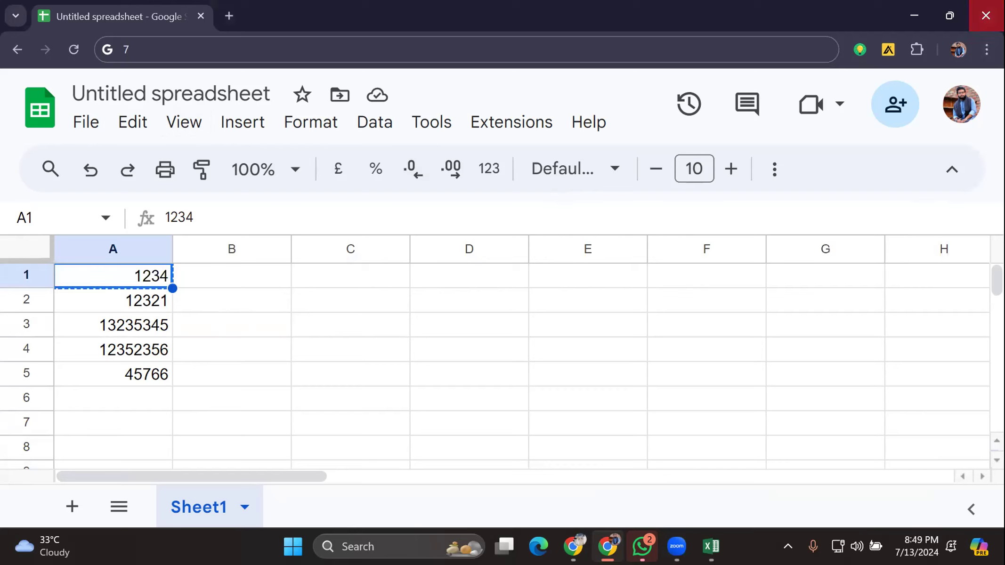
Step: Close the spreadsheet's browser window and return to the desktop
left_click(986, 15)
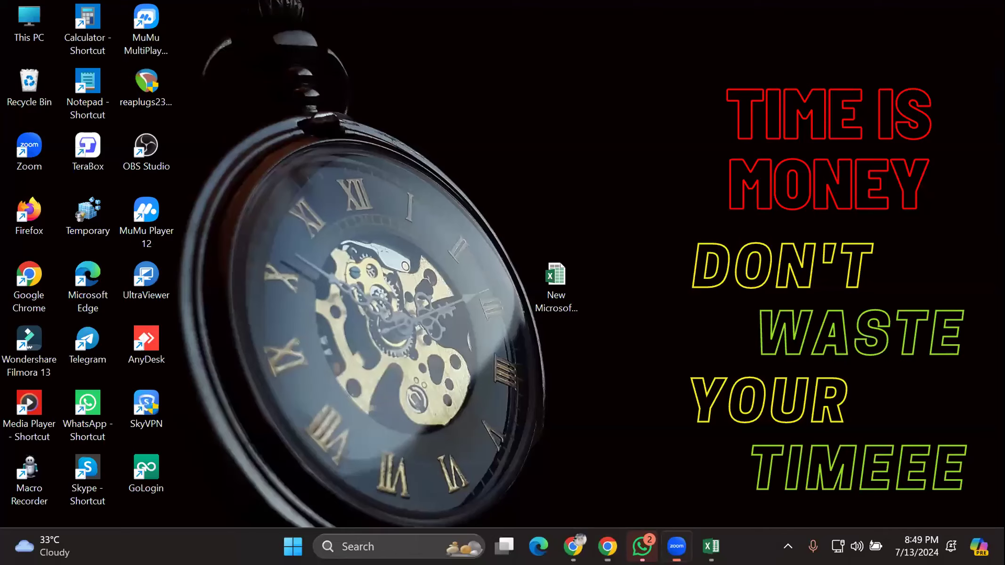
right_click(556, 280)
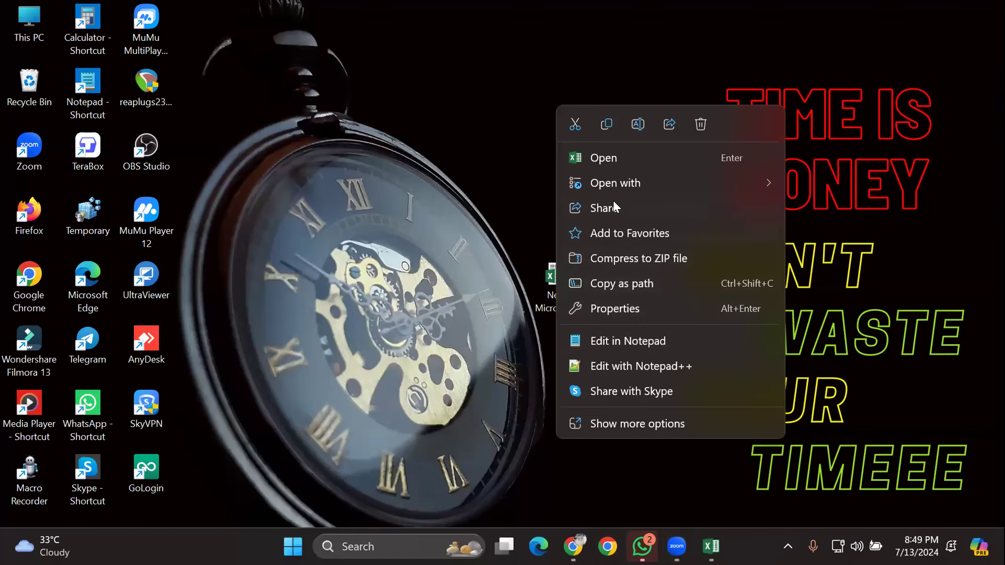
left_click(854, 131)
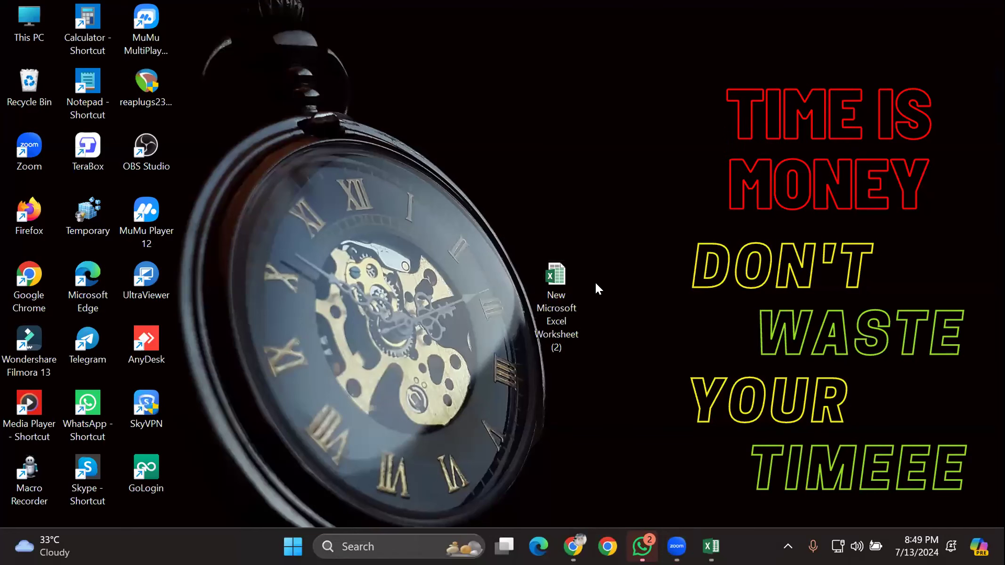
Step: Create a new Microsoft Excel worksheet on the desktop, refresh the desktop and open the new file
right_click(664, 278)
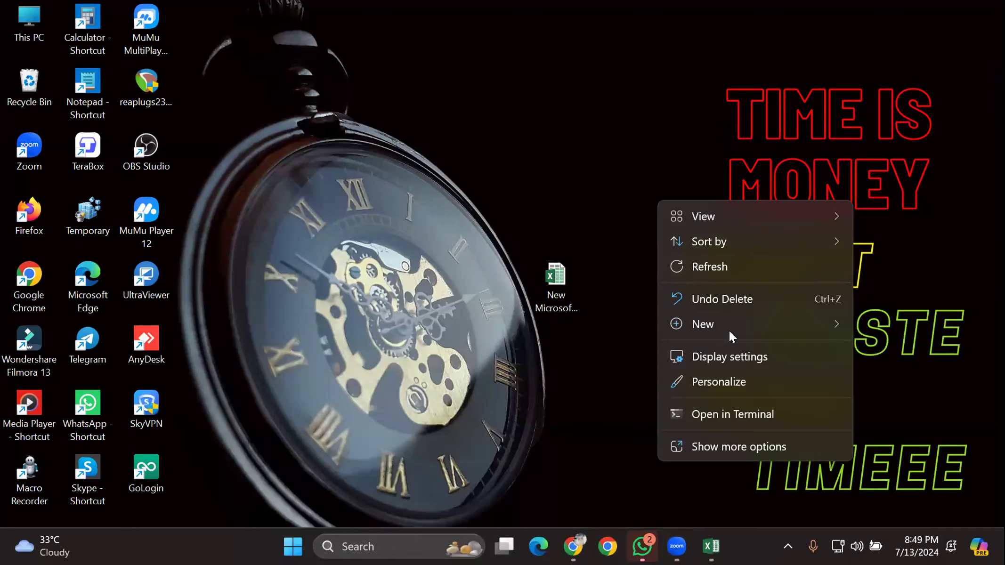
mouse_move(706, 322)
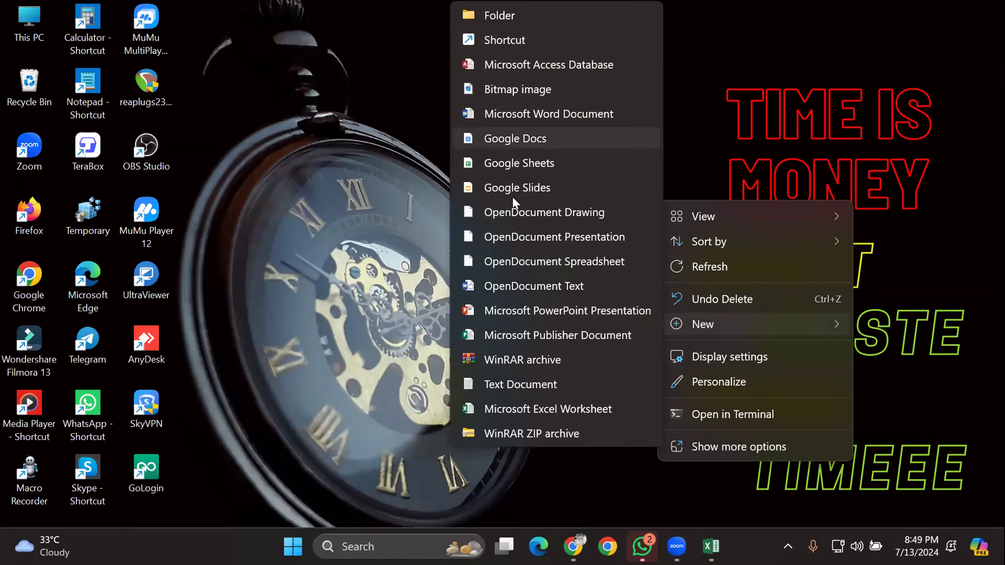
left_click(591, 410)
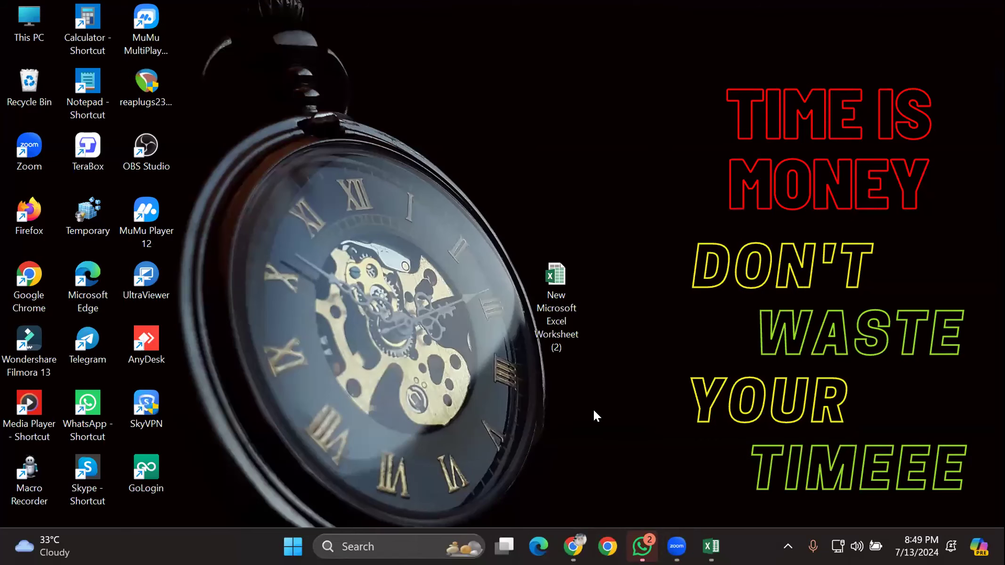
left_click(598, 230)
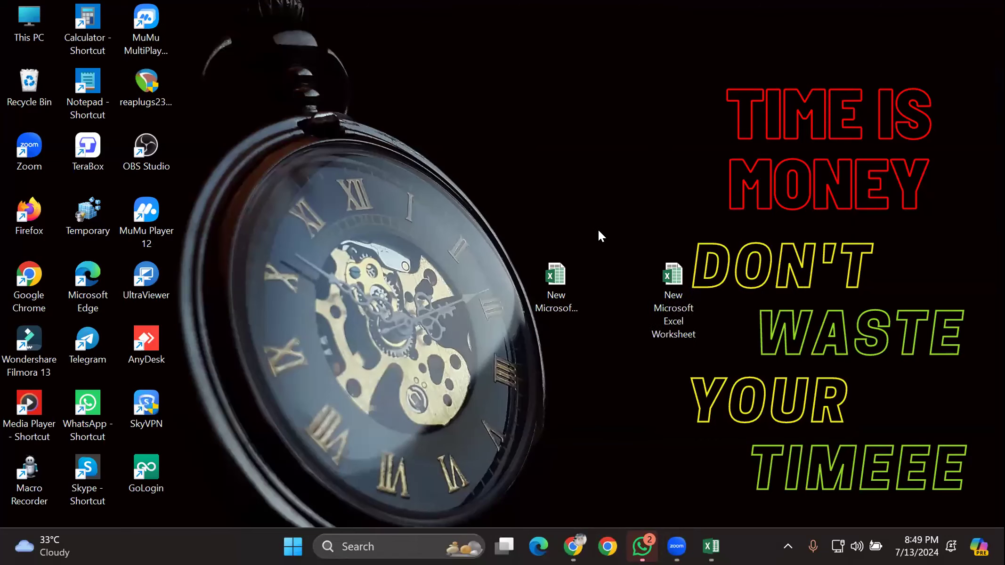
right_click(598, 229)
left_click(567, 193)
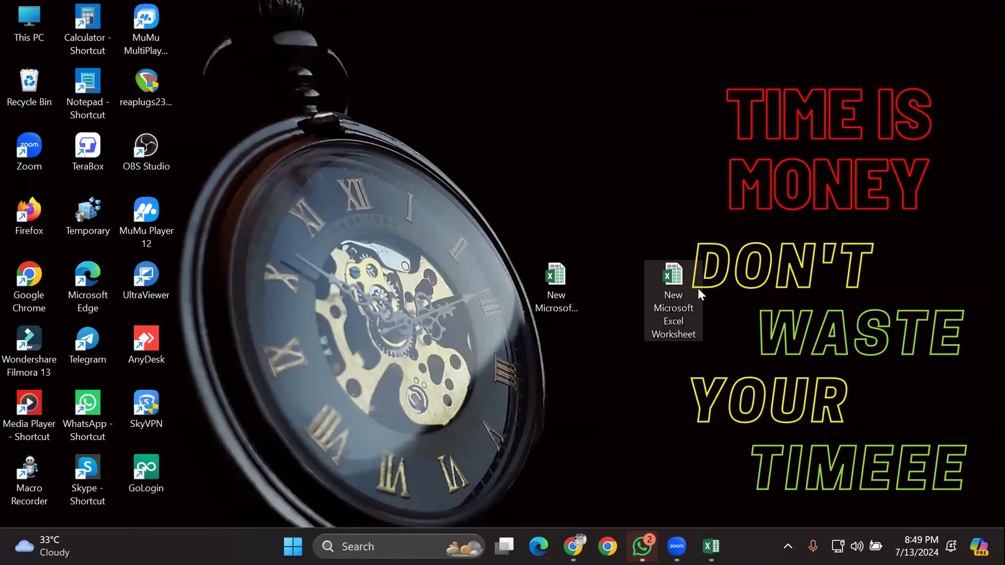
double_click(675, 276)
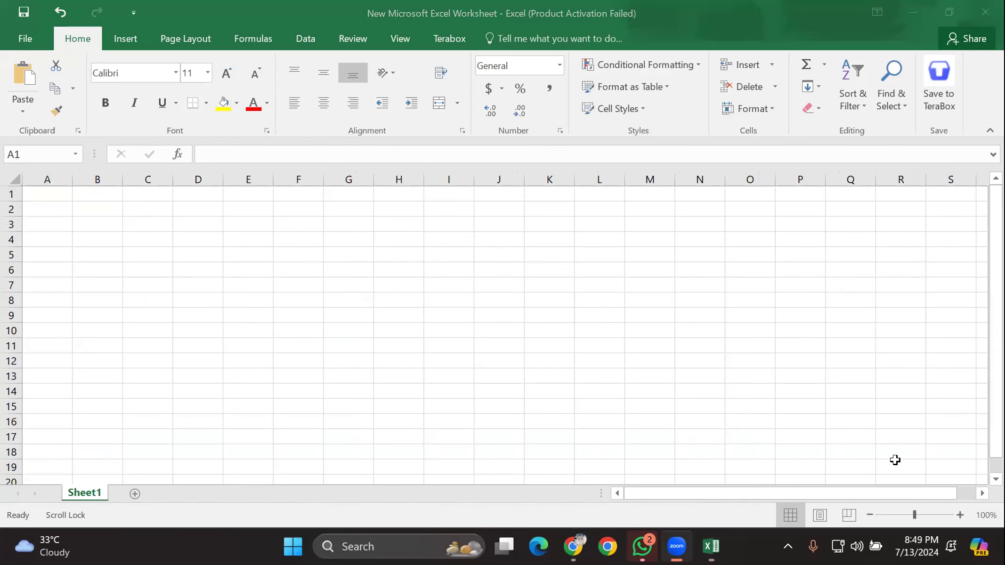
Step: Apply a Duplicate Values conditional formatting rule with the default highlight to the entire sheet
left_click(960, 515)
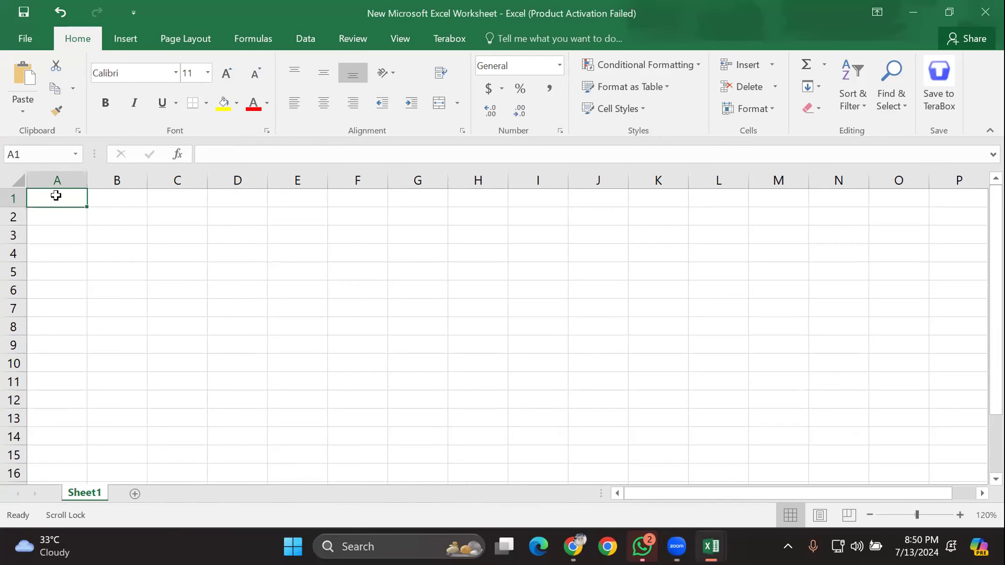
left_click(18, 184)
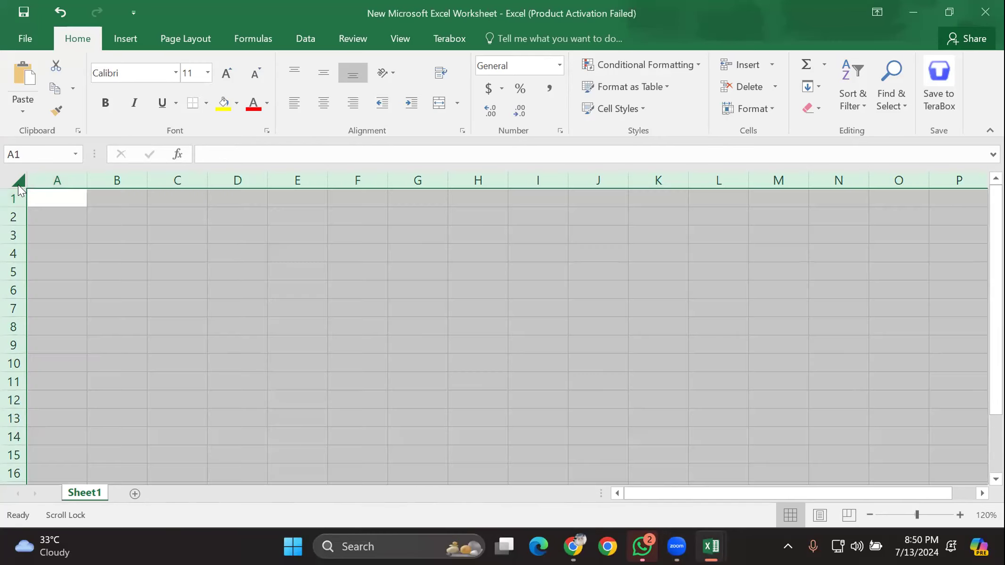
right_click(18, 185)
key("Escape")
left_click(57, 179)
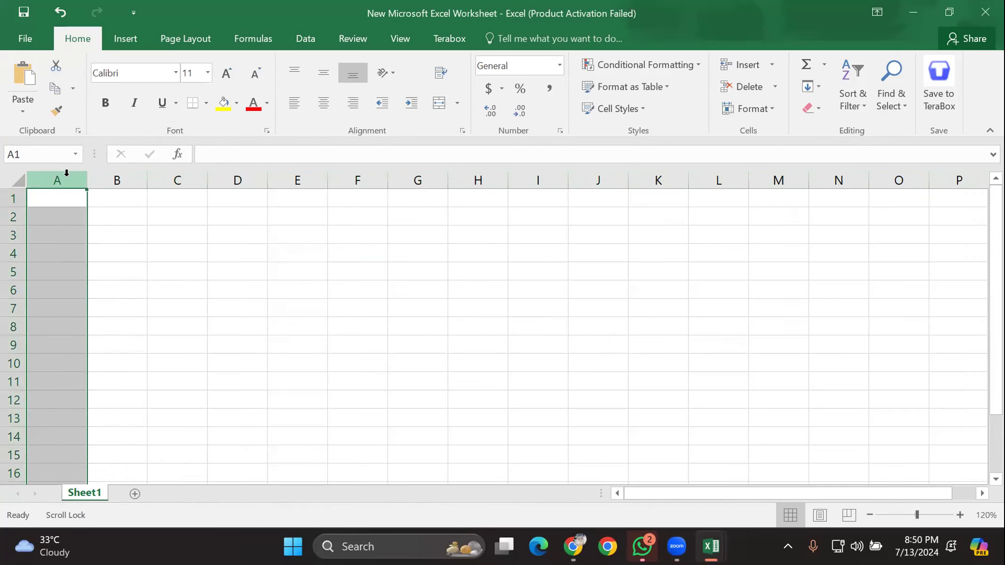
left_click(116, 200)
left_click(8, 178)
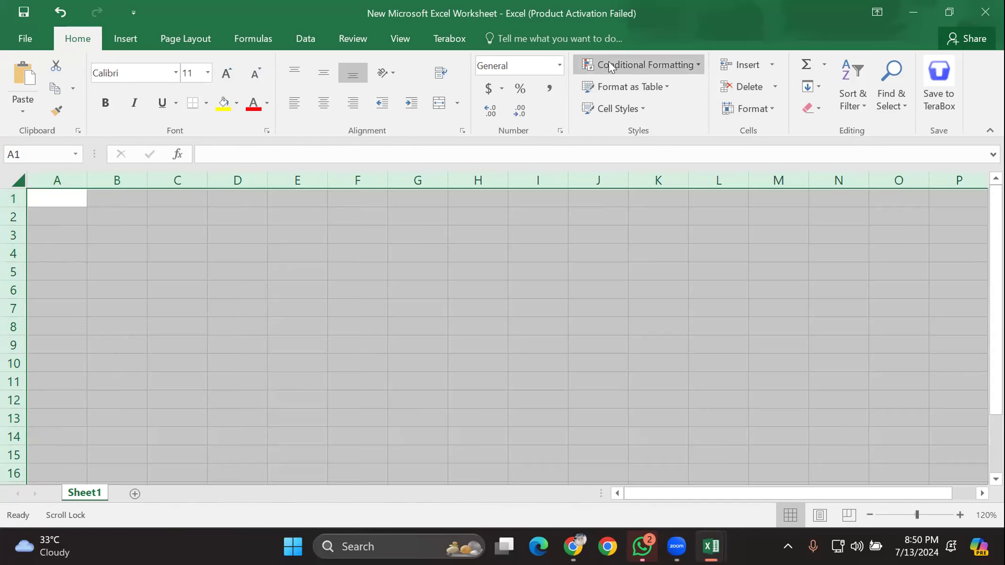
left_click(656, 65)
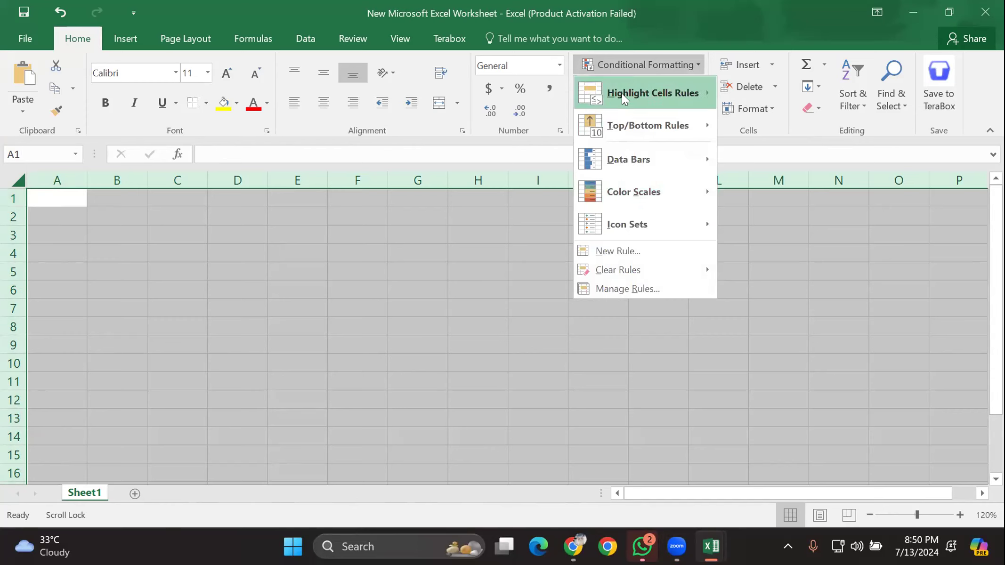
mouse_move(622, 93)
left_click(775, 293)
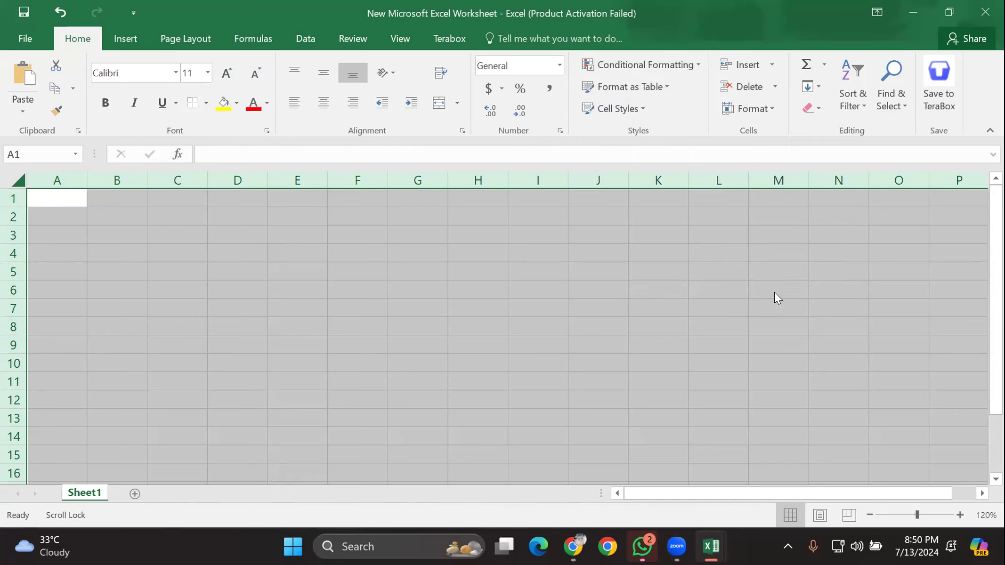
key("Return")
Step: Enter the same test number, 123, in cells A1 and A3
left_click(53, 202)
type("123")
left_click(70, 230)
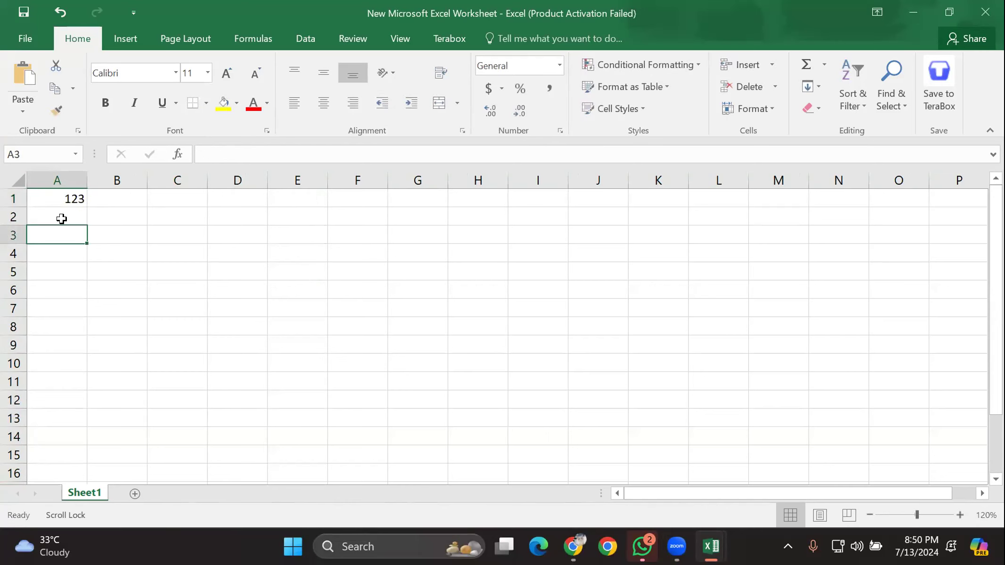
type("123")
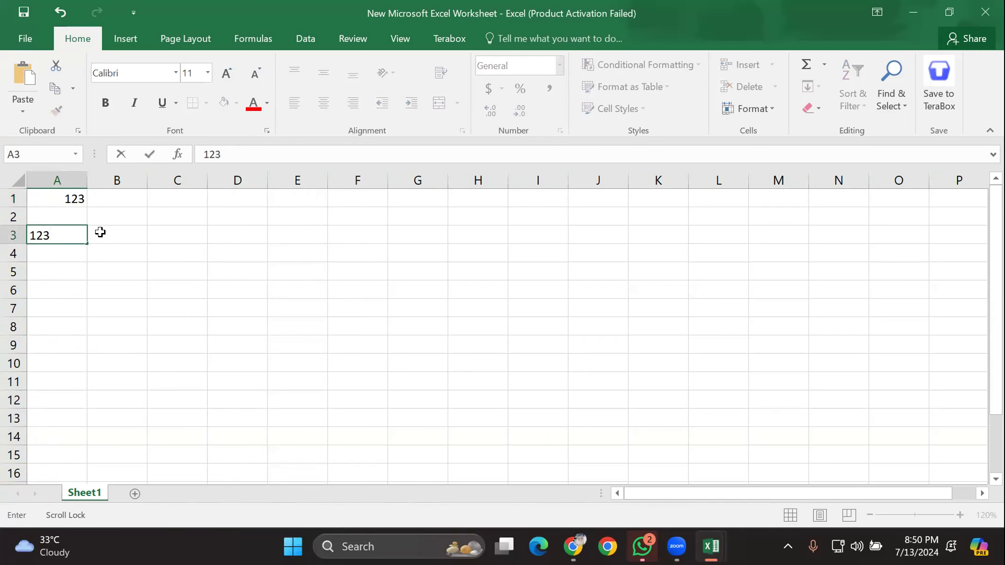
key("Return")
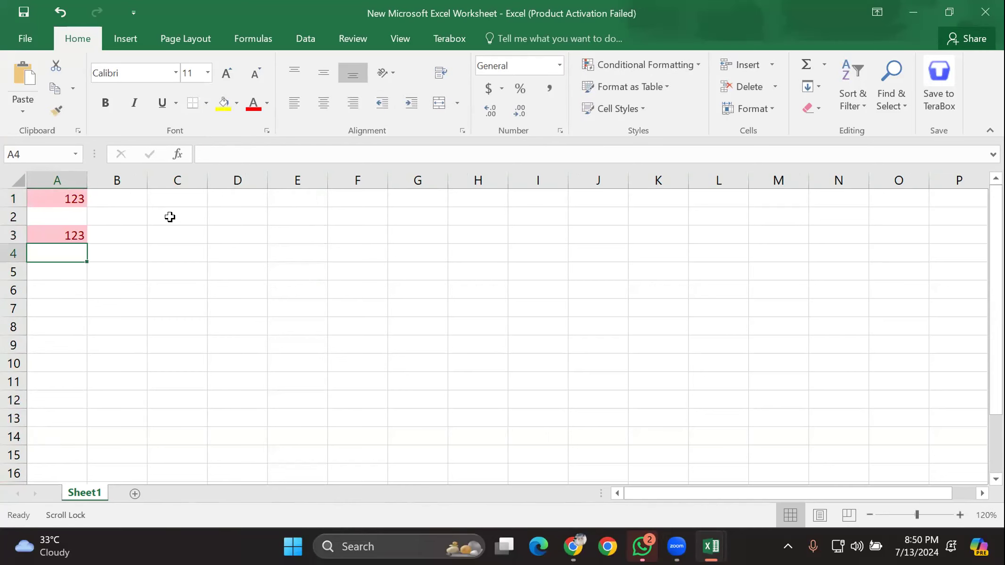
Step: Delete the repeated 123 from A3 and the original one from A1
left_click(71, 229)
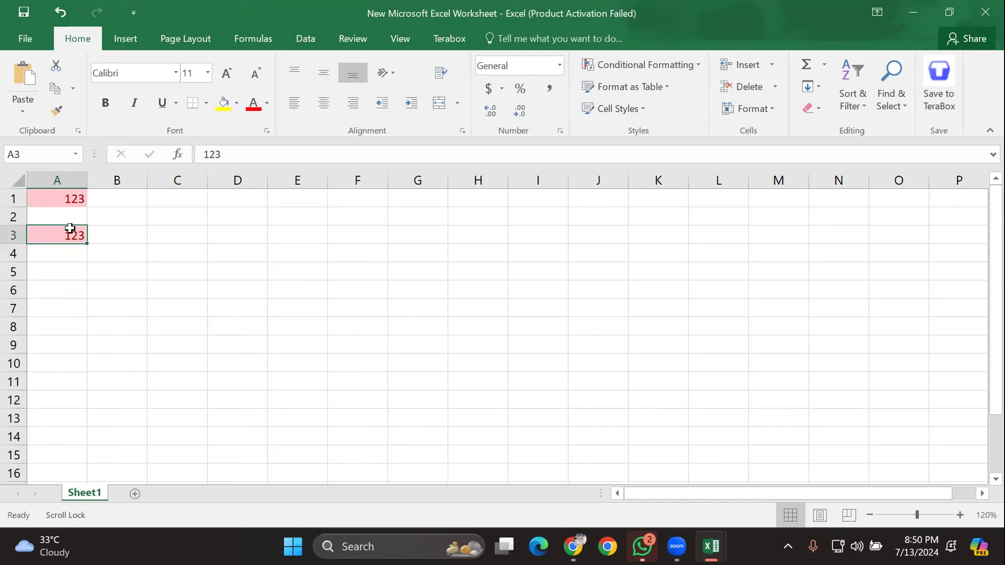
key("BackSpace")
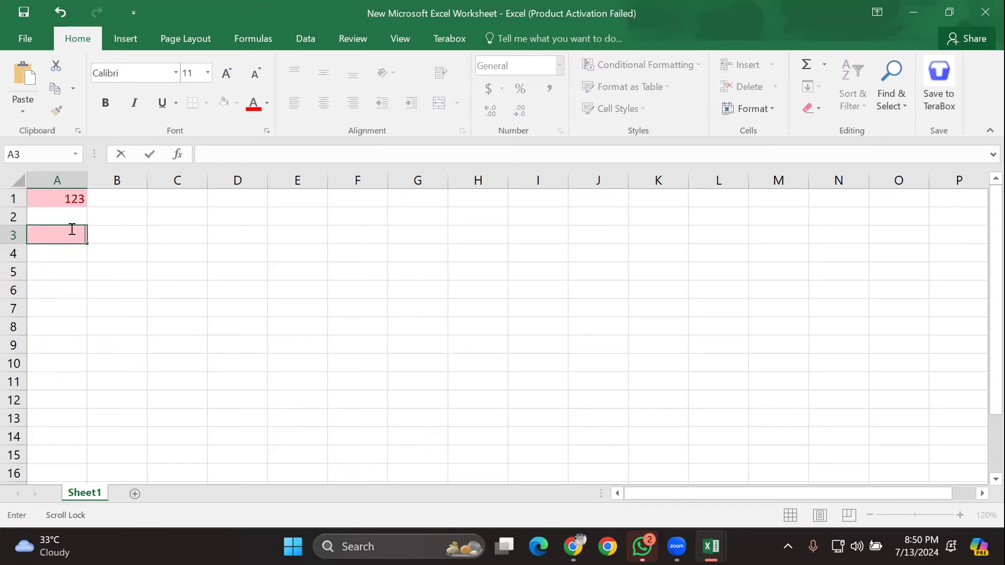
left_click(118, 245)
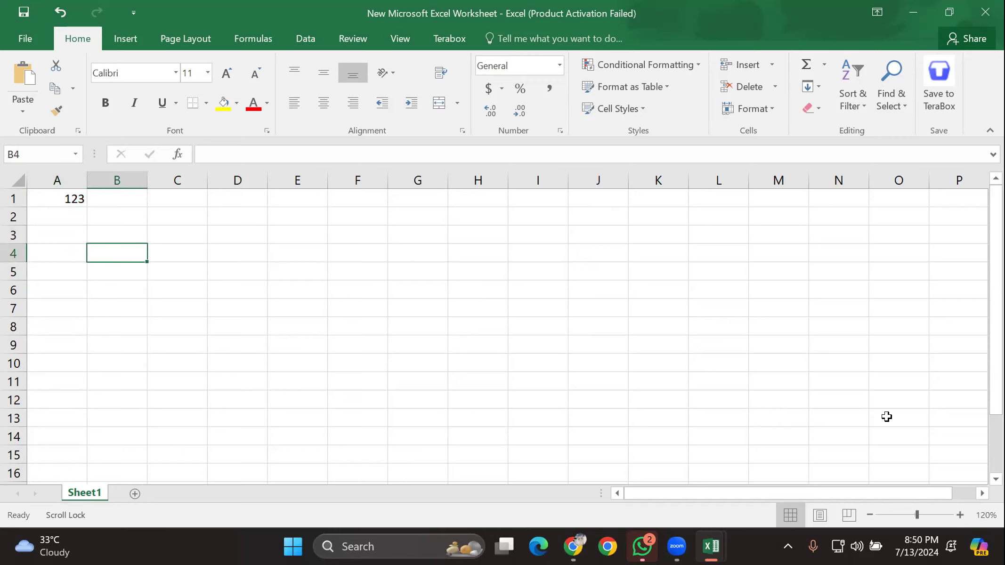
left_click(958, 515)
left_click(958, 515)
left_click(958, 514)
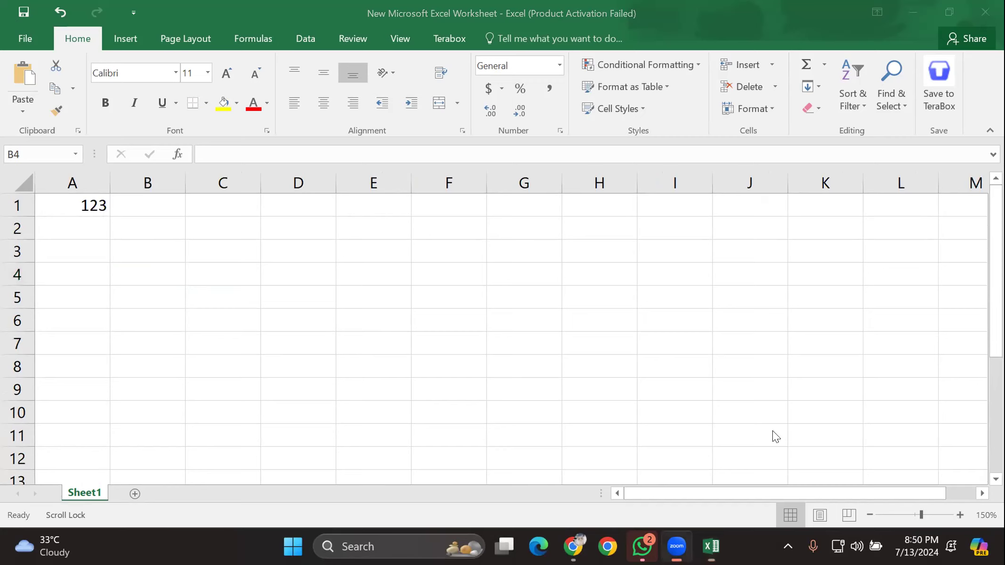
left_click(82, 203)
key("BackSpace")
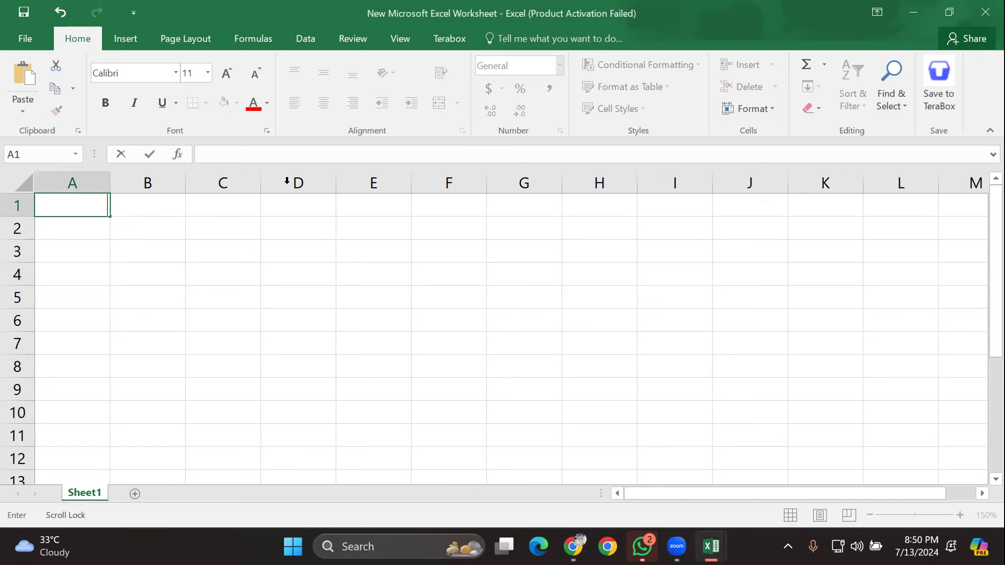
Step: Clear the conditional formatting rules from the whole sheet
left_click(15, 180)
left_click(645, 64)
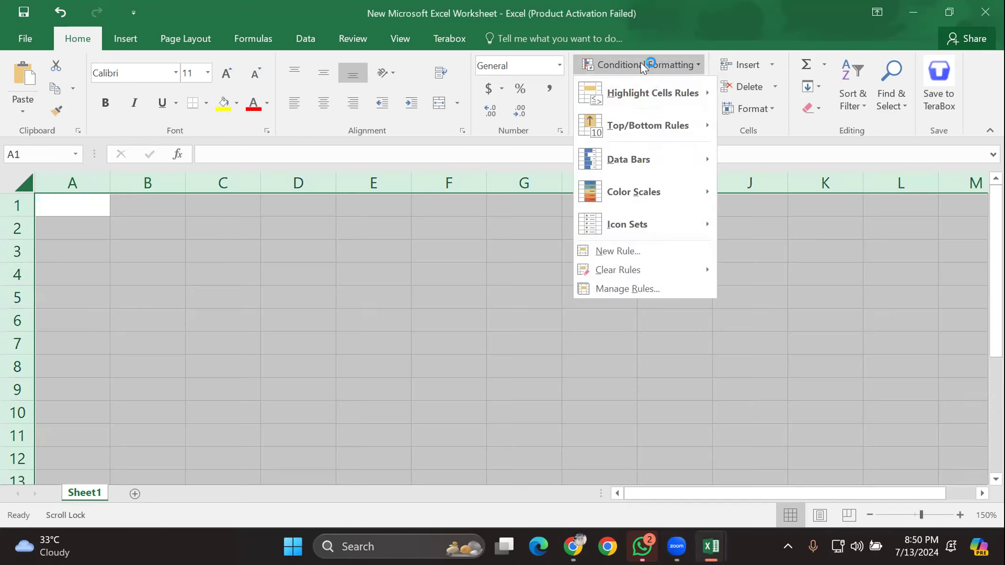
left_click(895, 272)
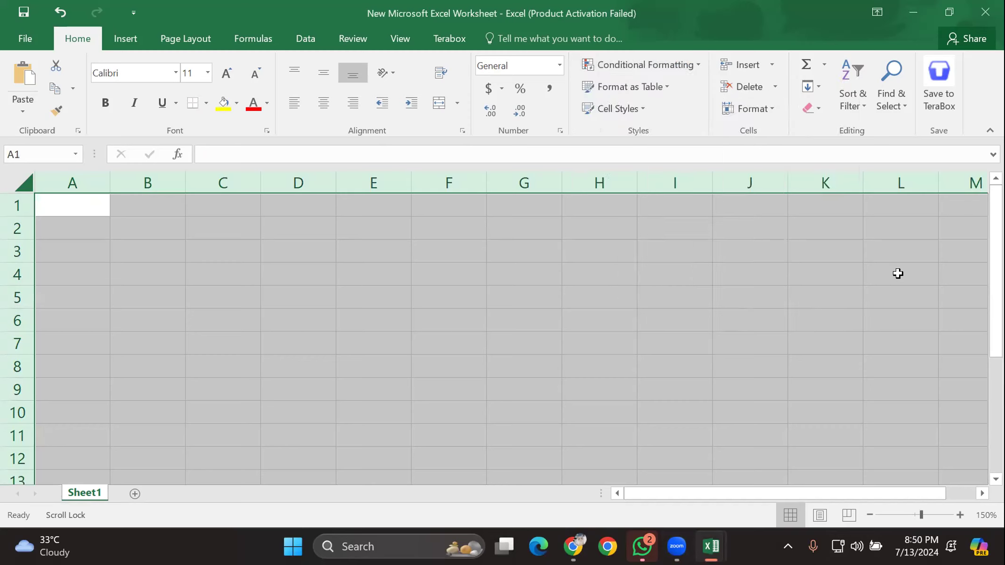
left_click(284, 252)
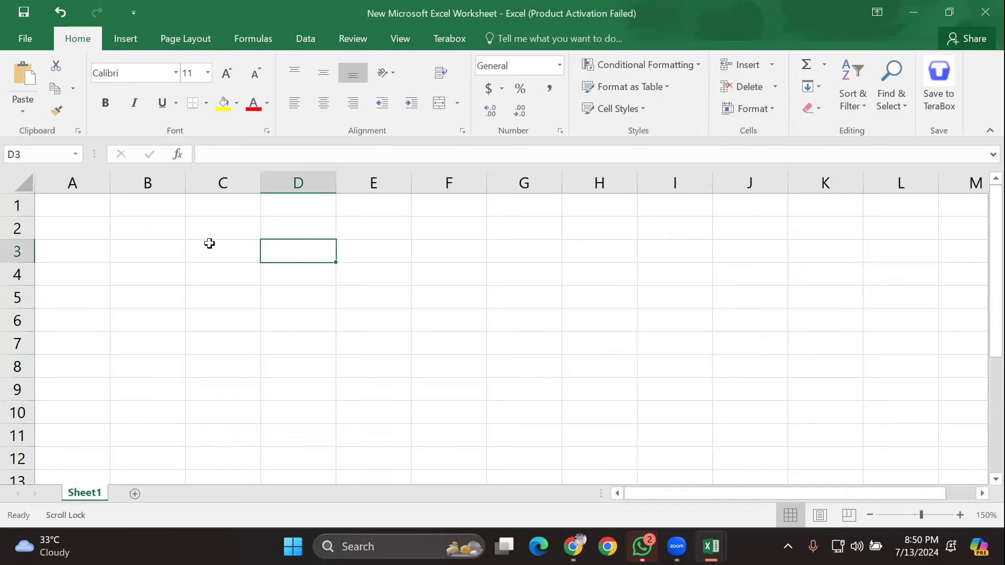
Step: Enter 1 in A1 and fill it down column A to row 17
left_click(68, 203)
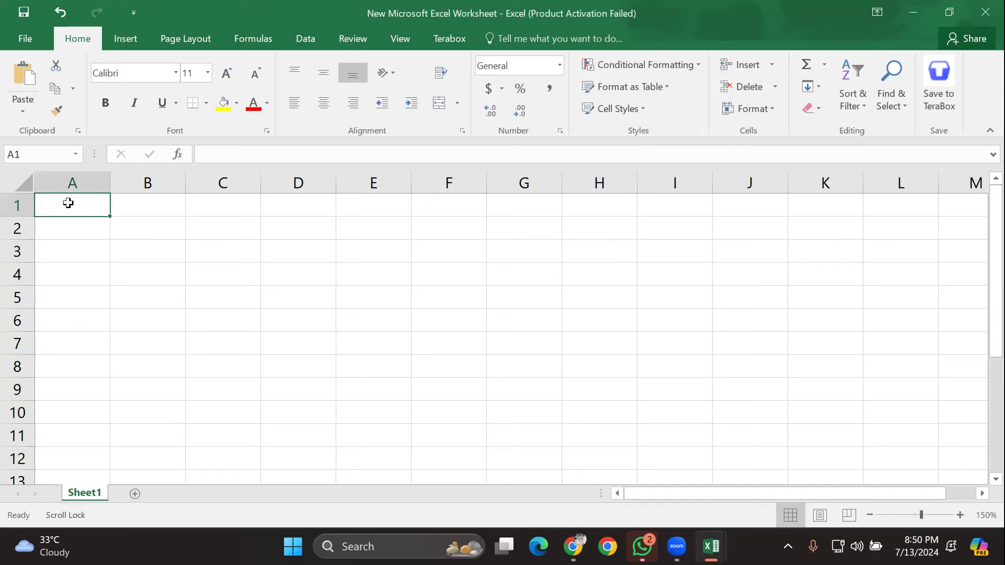
type("1")
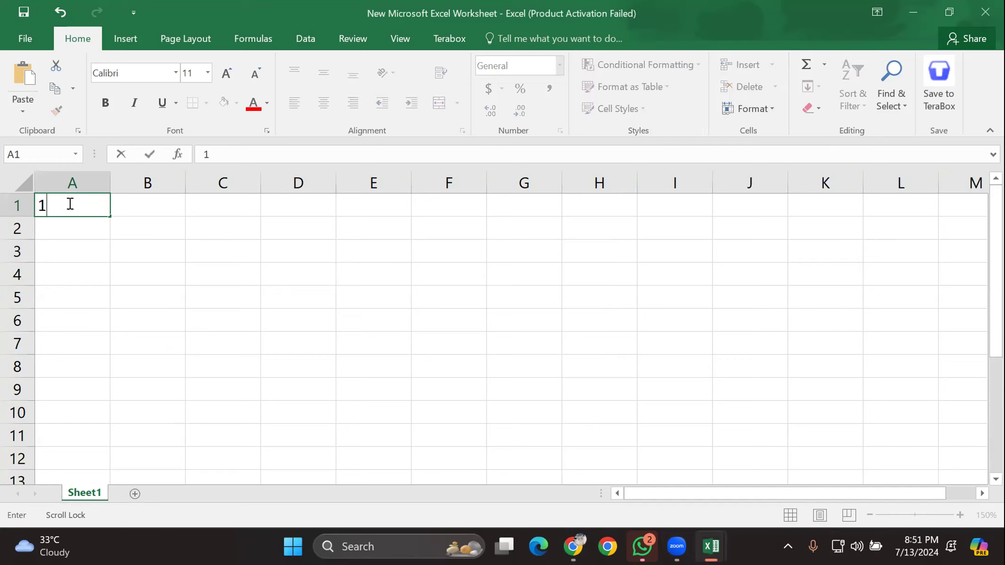
key("ctrl+Return")
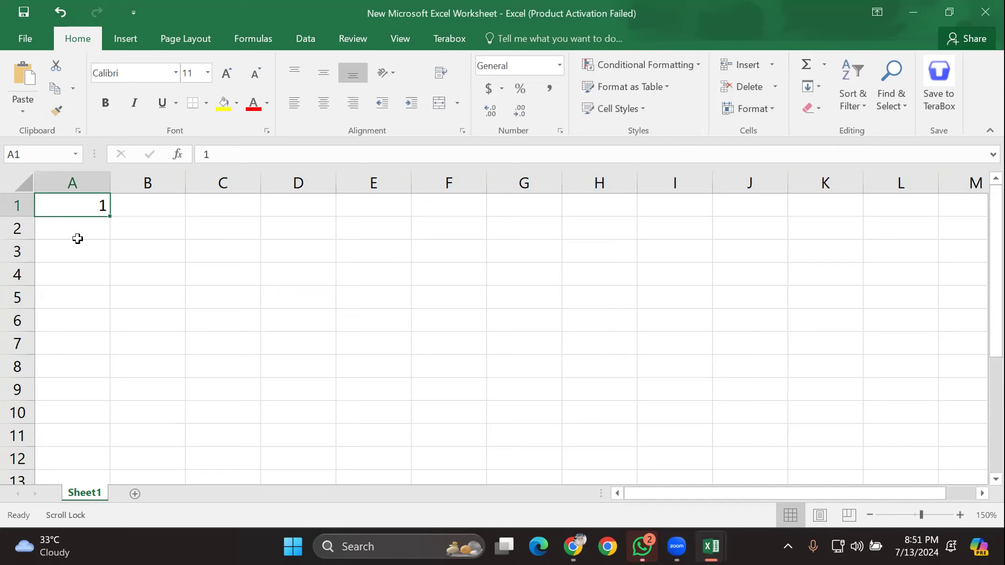
scroll(64, 425, "down", 3)
scroll(64, 425, "up", 3)
left_click_drag(107, 216, 61, 458)
scroll(120, 325, "down", 1)
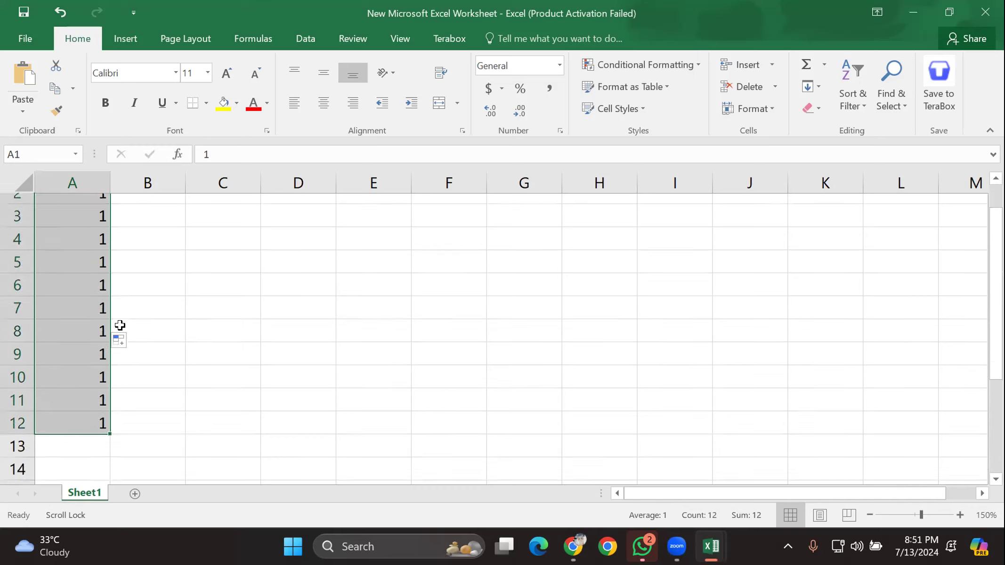
scroll(121, 325, "down", 1)
left_click_drag(109, 331, 97, 434)
scroll(131, 328, "up", 1)
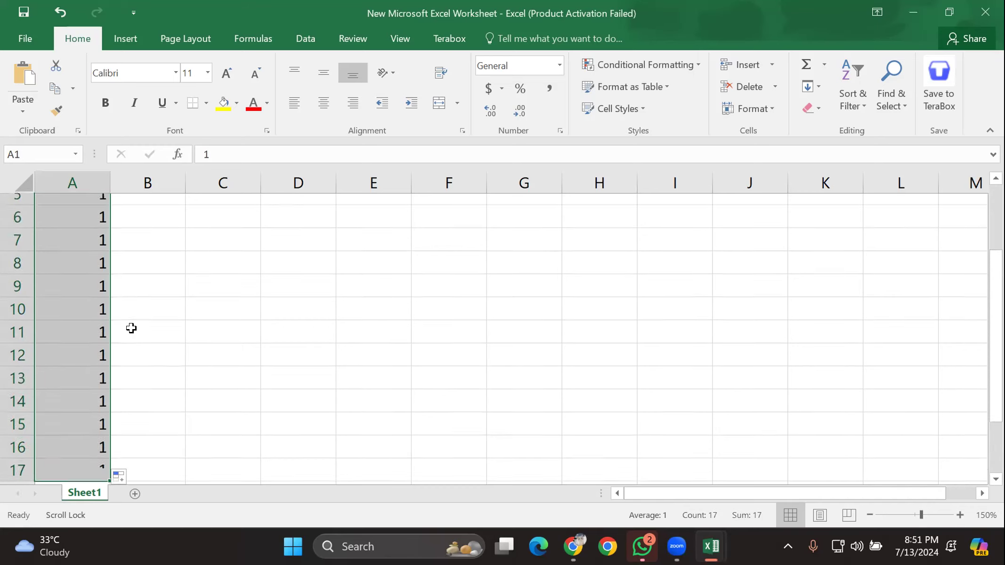
scroll(132, 328, "up", 2)
Step: Enter 1 in B1 and fill it down column B to row 268
left_click(155, 286)
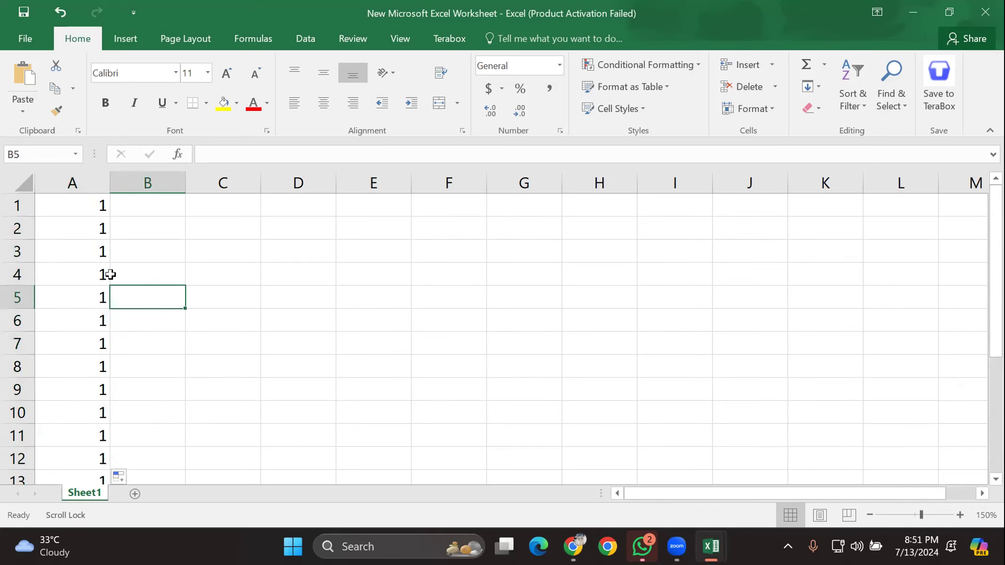
scroll(85, 207, "down", 2)
scroll(90, 227, "up", 2)
left_click(150, 203)
type("1")
left_click(157, 246)
left_click(174, 207)
left_click_drag(184, 216, 117, 419)
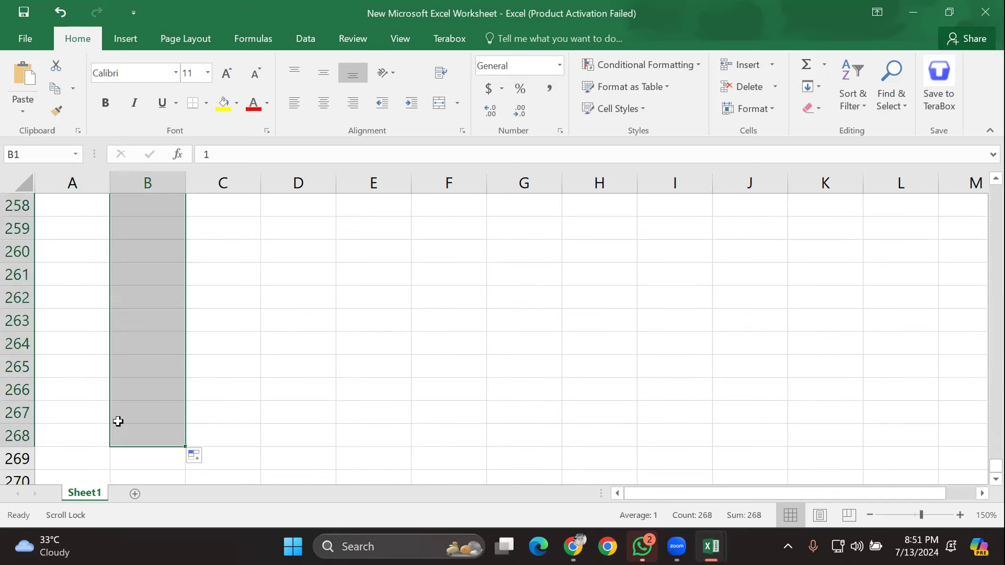
scroll(117, 391, "up", 14)
scroll(117, 393, "up", 20)
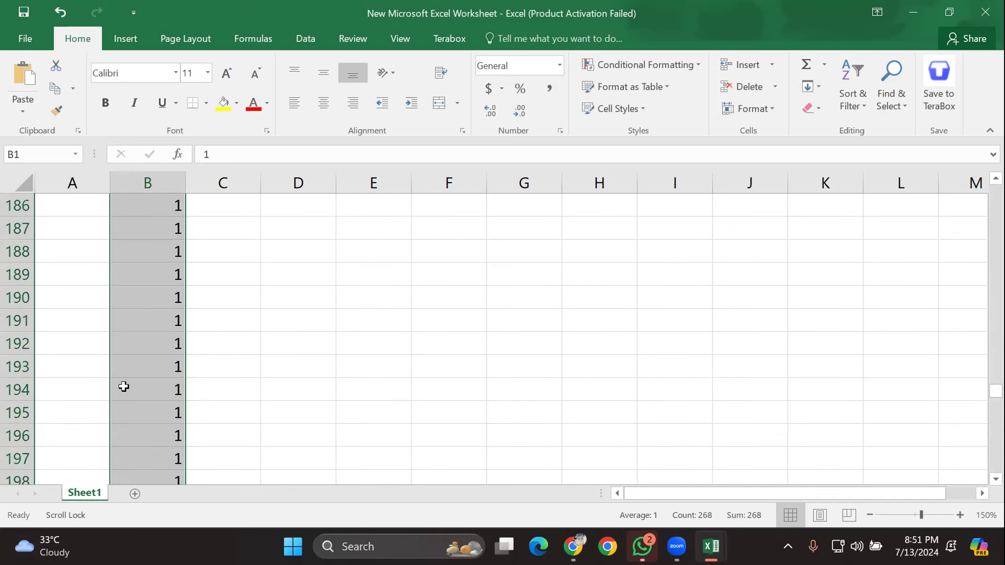
scroll(131, 376, "up", 20)
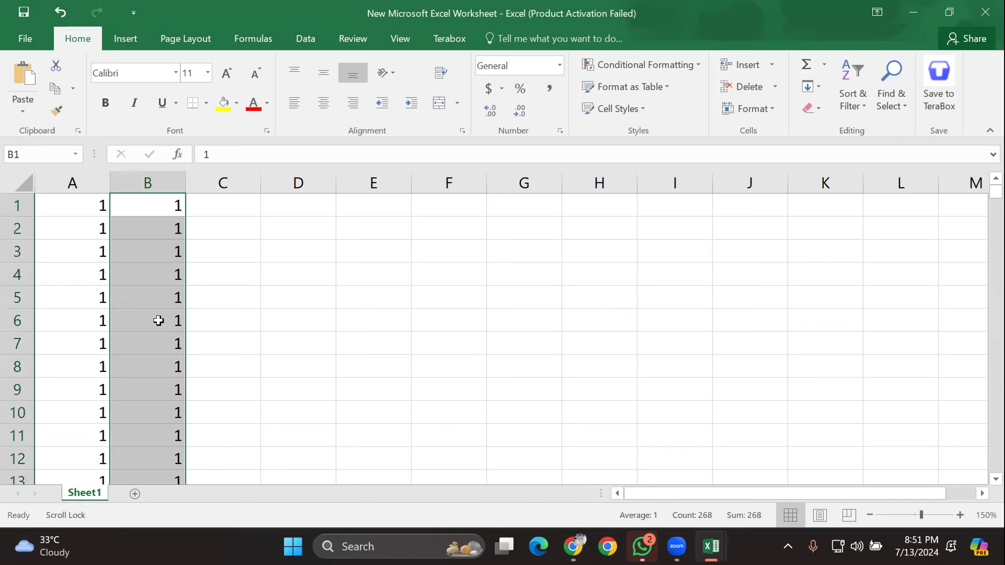
Step: Enter 1 in C1 and 2 in C2
left_click(221, 206)
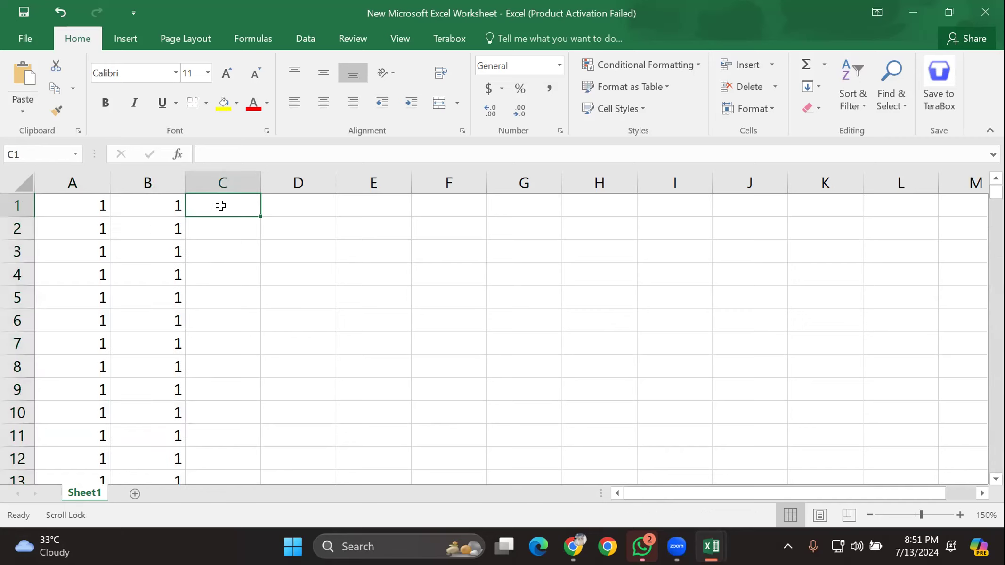
type("1")
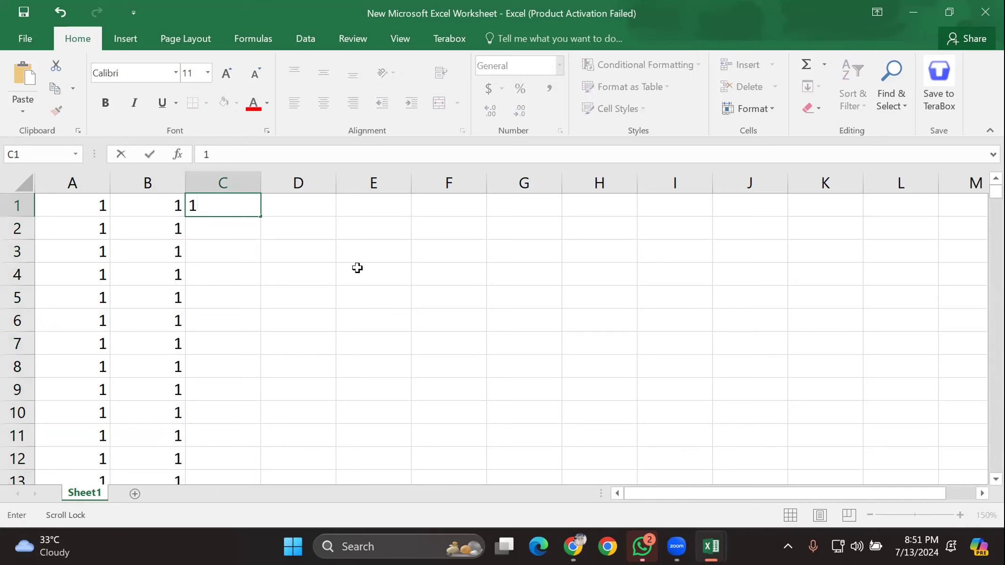
left_click(230, 234)
type("2")
key("Return")
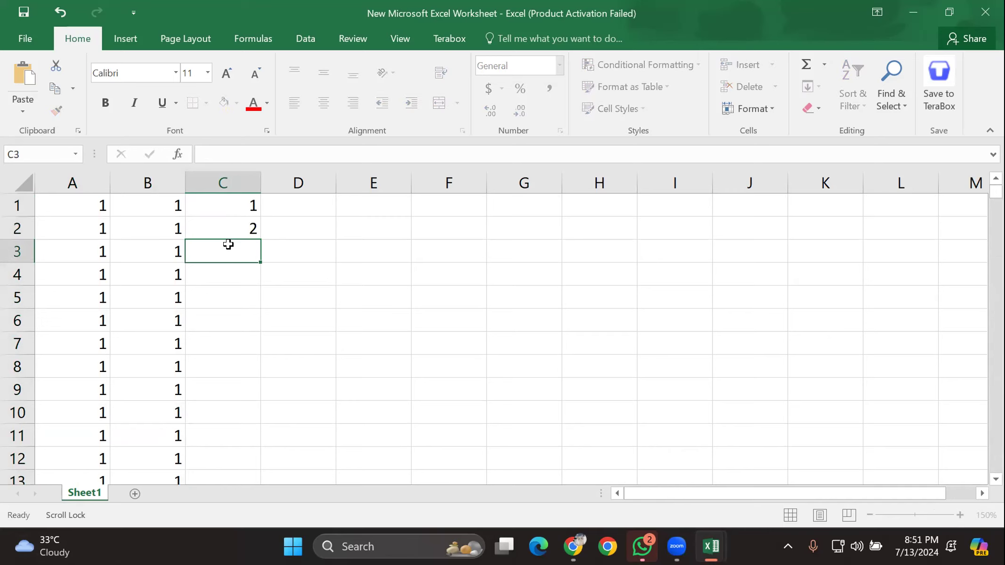
Step: Fill the number series from C1:C2 down column C to row 77
left_click_drag(229, 211, 217, 336)
scroll(217, 336, "up", 20)
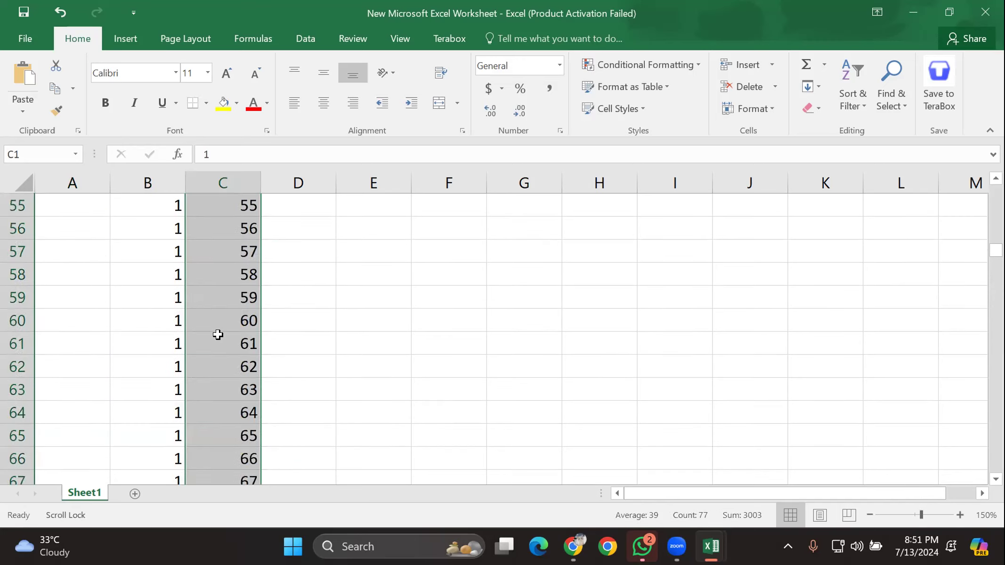
scroll(212, 337, "up", 1)
left_click(288, 313)
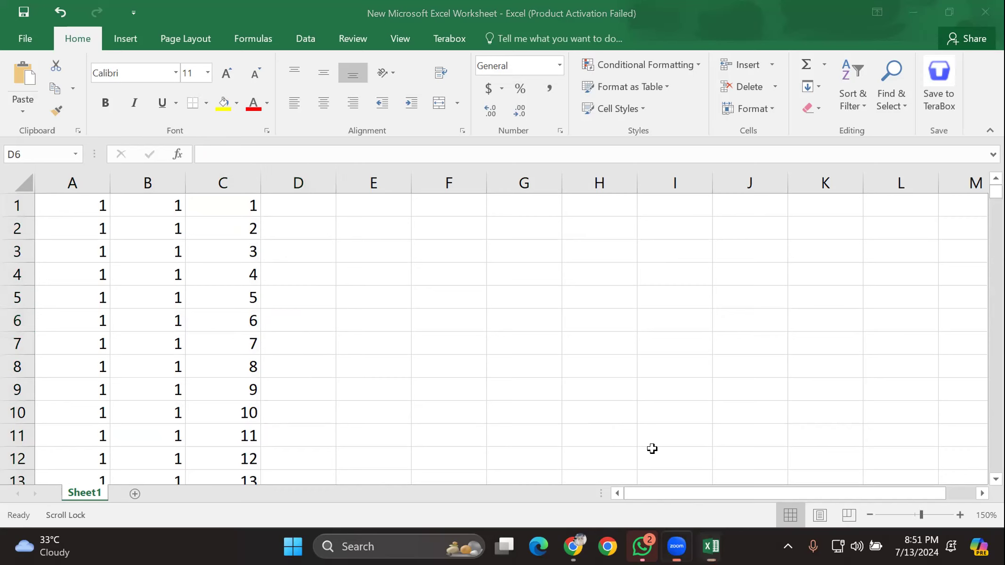
scroll(294, 287, "up", 1, "ctrl")
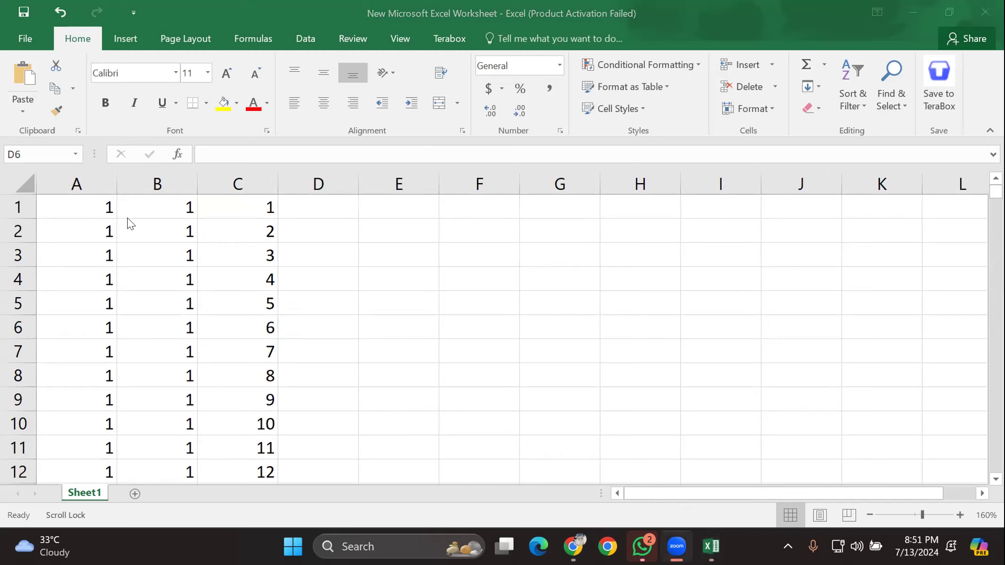
Step: Delete column A with the repeated 1s from the sheet
left_click(74, 176)
right_click(74, 179)
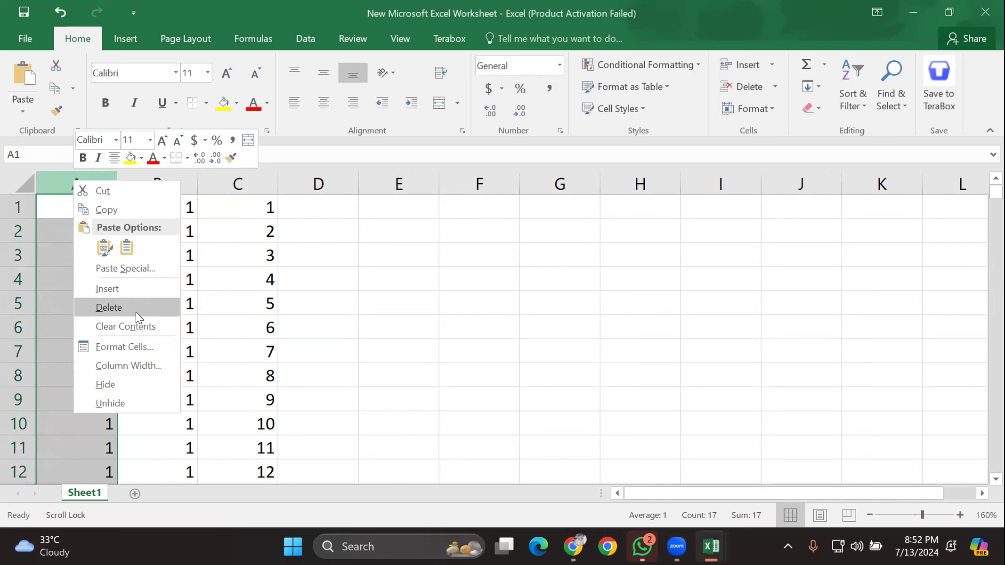
left_click(134, 309)
left_click(235, 272)
scroll(135, 271, "down", 3)
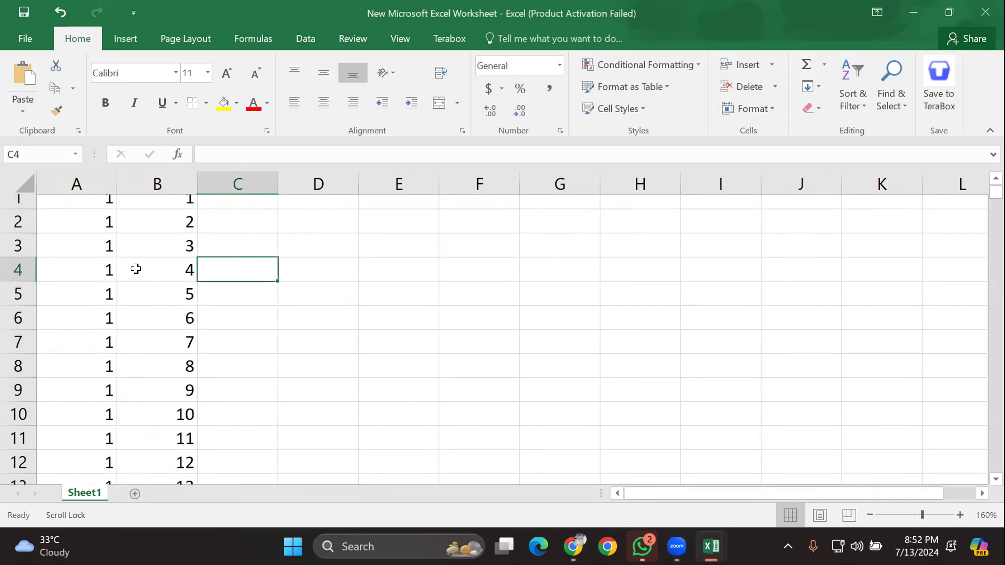
scroll(242, 258, "down", 2)
scroll(235, 249, "up", 4)
type("1")
left_click(249, 239)
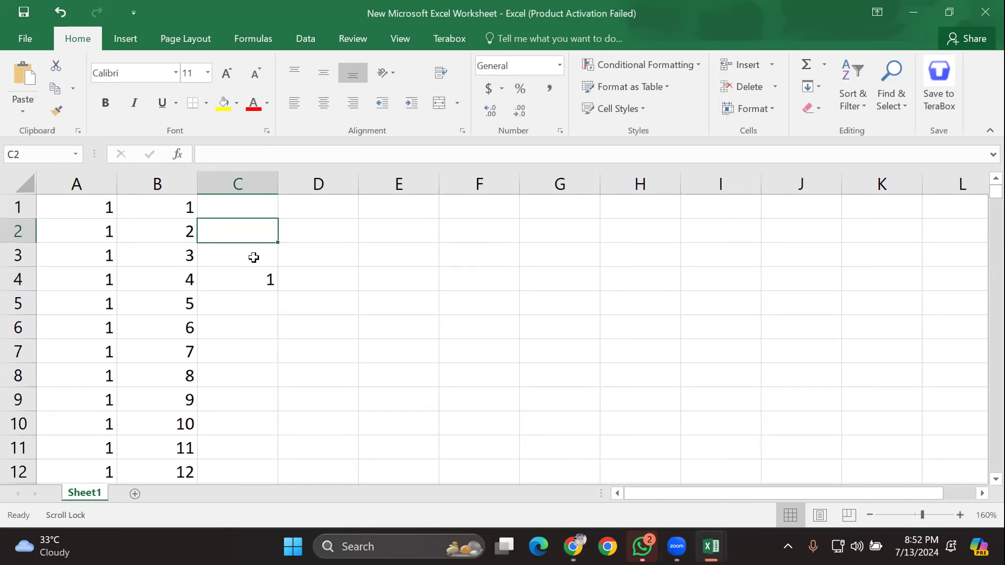
right_click(237, 175)
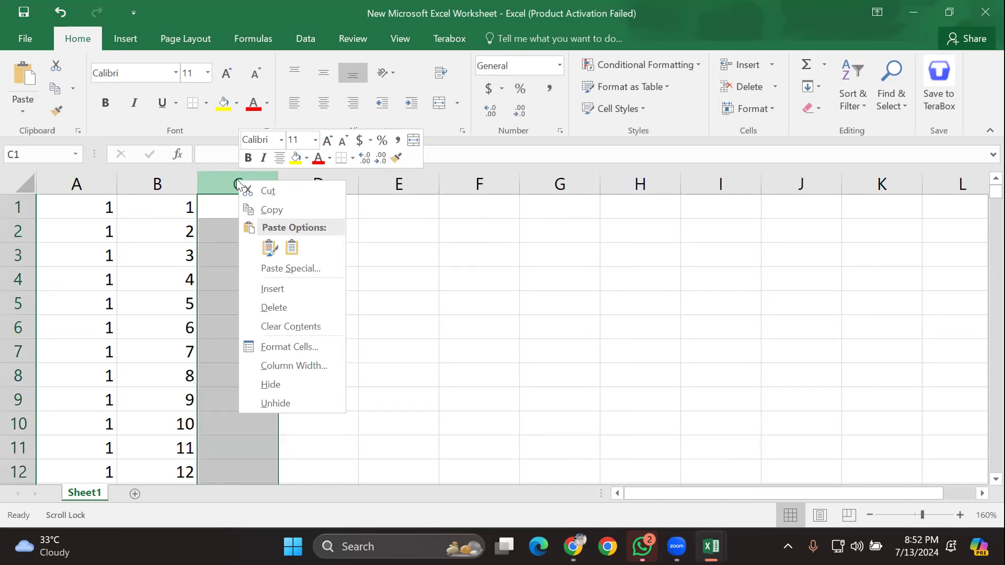
left_click(283, 307)
left_click(230, 249)
Step: Enter 2 in C1 and 4 in C2 as the start of an even-number series
left_click(236, 206)
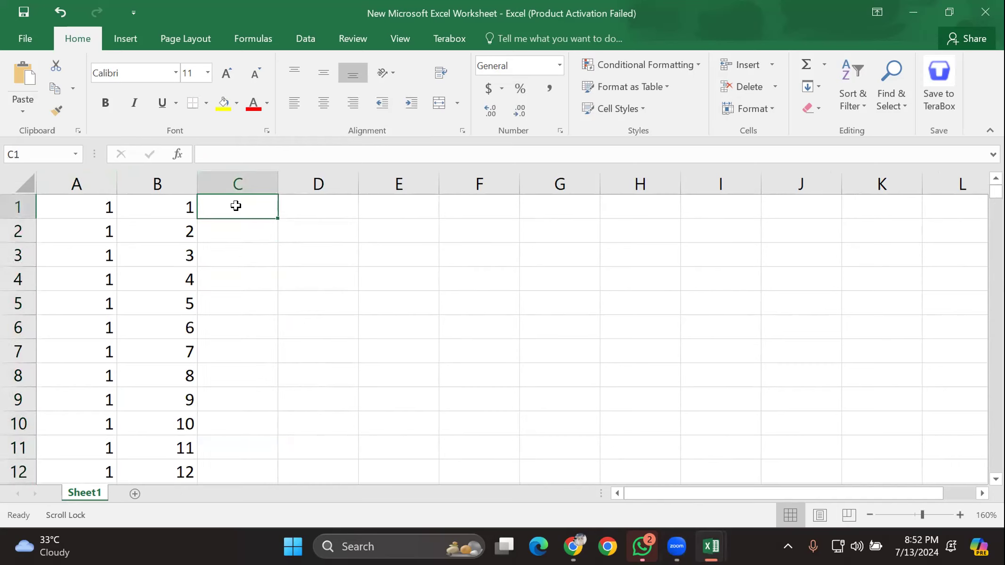
type("2")
left_click(243, 230)
type("4")
left_click(248, 252)
Step: Fill the even-number series from C1:C2 down column C to row 152
left_click_drag(260, 205, 262, 227)
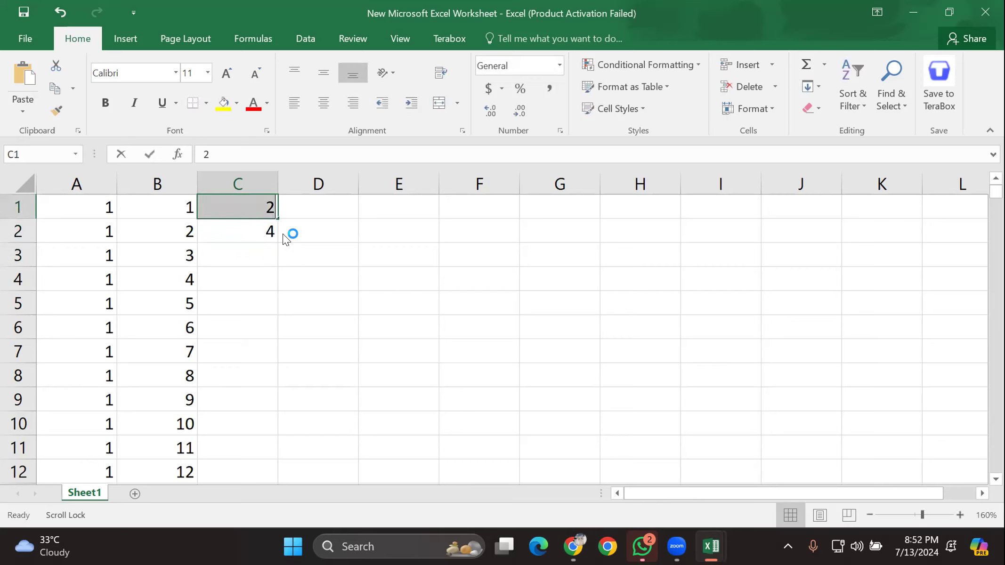
left_click(244, 233)
left_click(242, 206)
mouse_move(242, 206)
left_mouse_down()
mouse_move(249, 243)
mouse_move(230, 234)
mouse_move(256, 252)
left_mouse_up()
left_click(300, 220)
left_click(296, 246)
left_click_drag(253, 210, 245, 476)
scroll(242, 344, "up", 20)
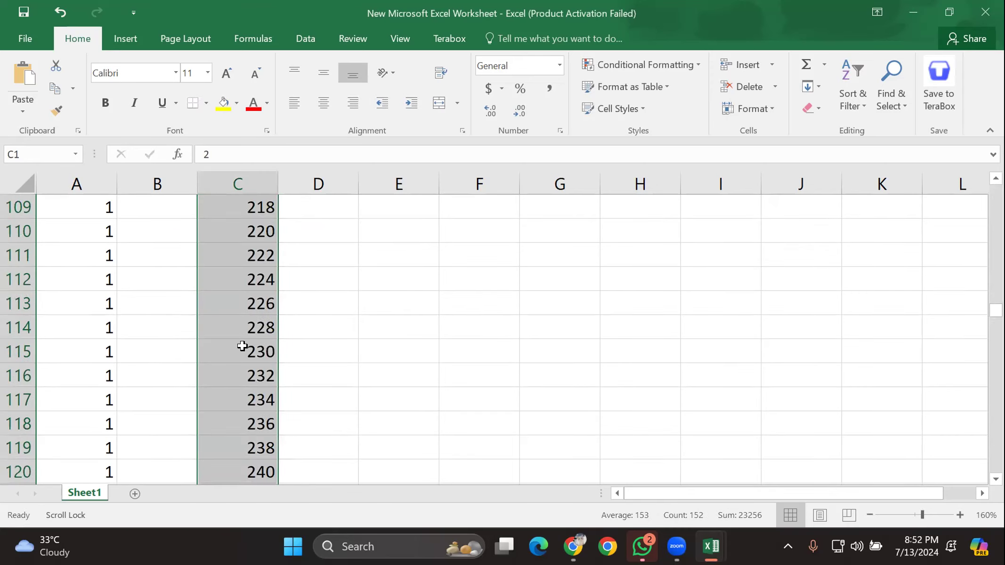
scroll(242, 342, "up", 20)
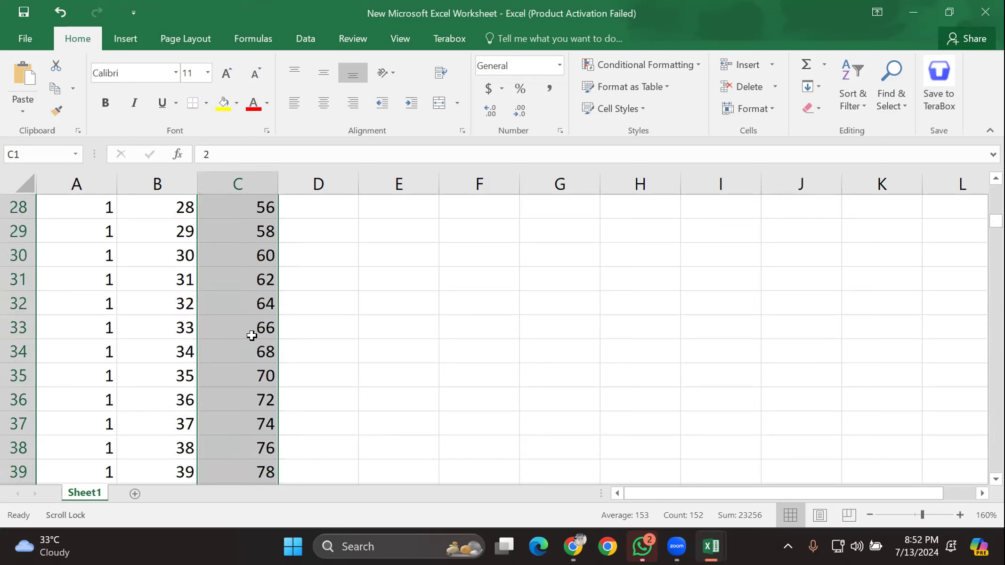
left_click(342, 293)
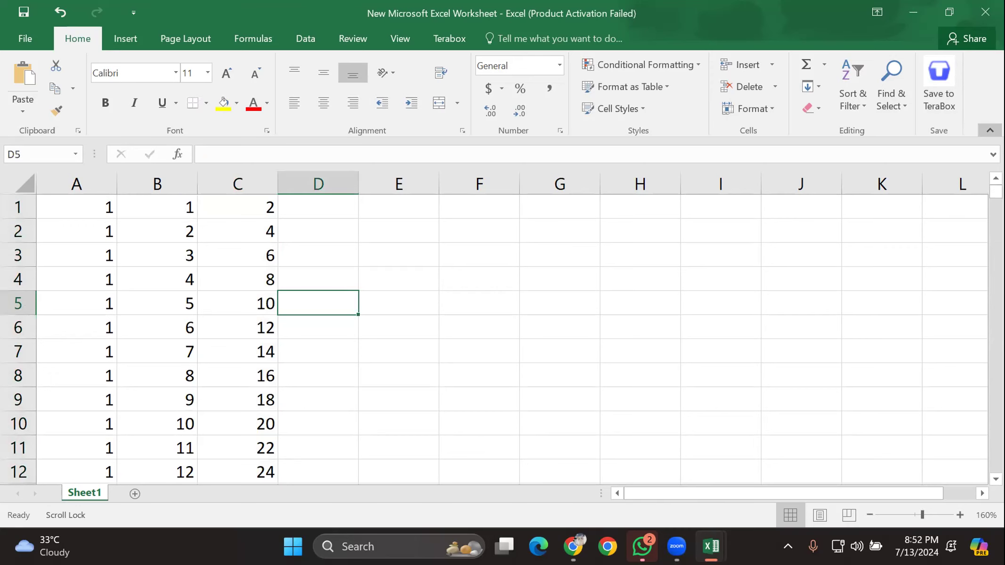
Step: Collapse the ribbon and enter 1 in D1 and 3 in D2
left_click(990, 131)
left_click(299, 121)
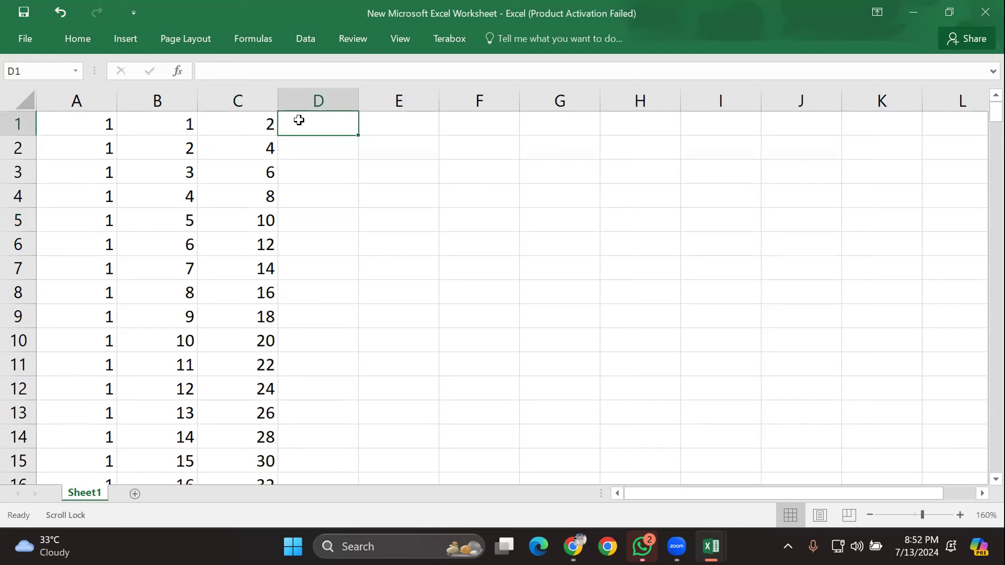
type("13")
key("BackSpace")
left_click(311, 153)
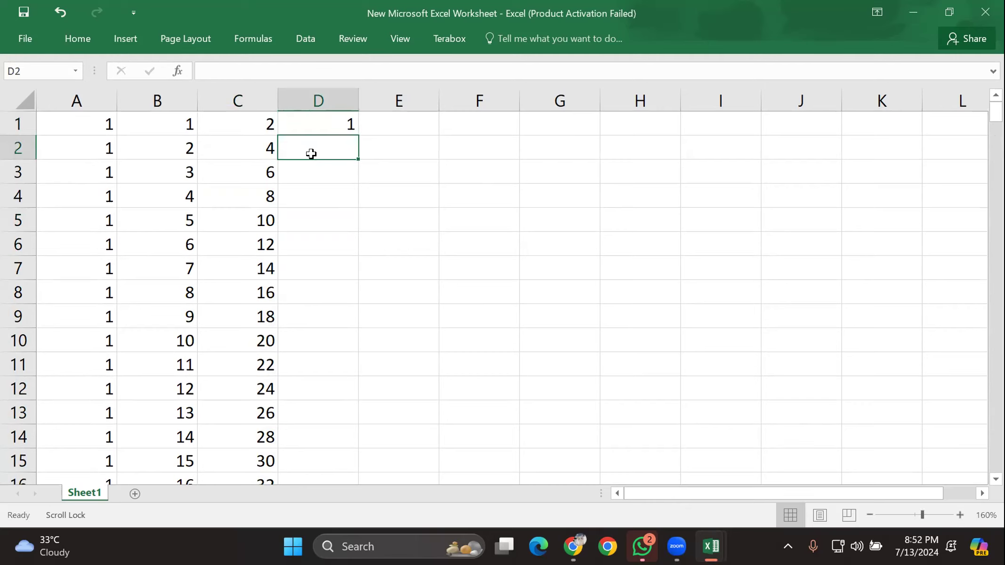
type("3")
key("Return")
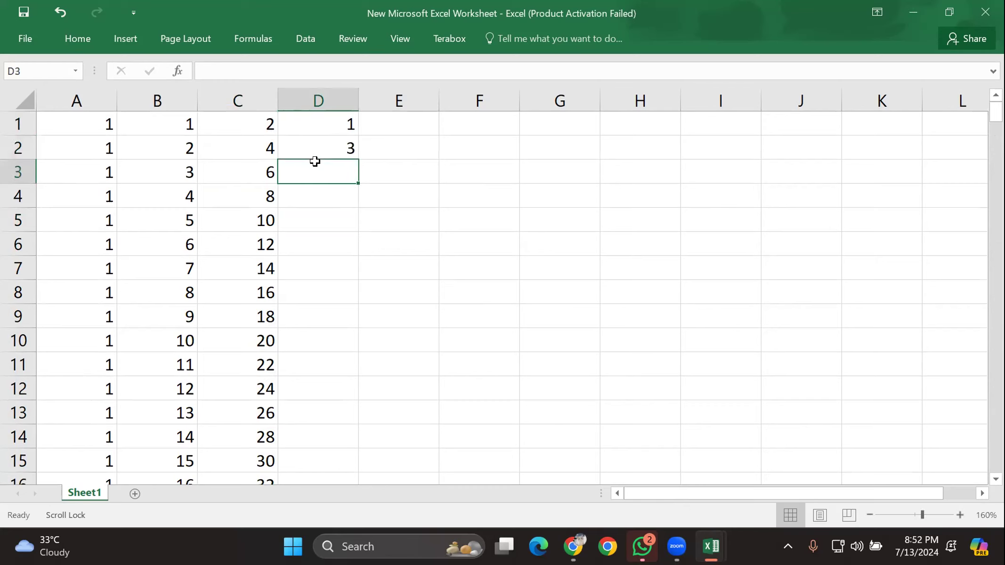
Step: Fill the odd-number series from D1:D2 down column D to row 14
left_click(334, 124)
left_click_drag(335, 123, 331, 441)
left_click(397, 240)
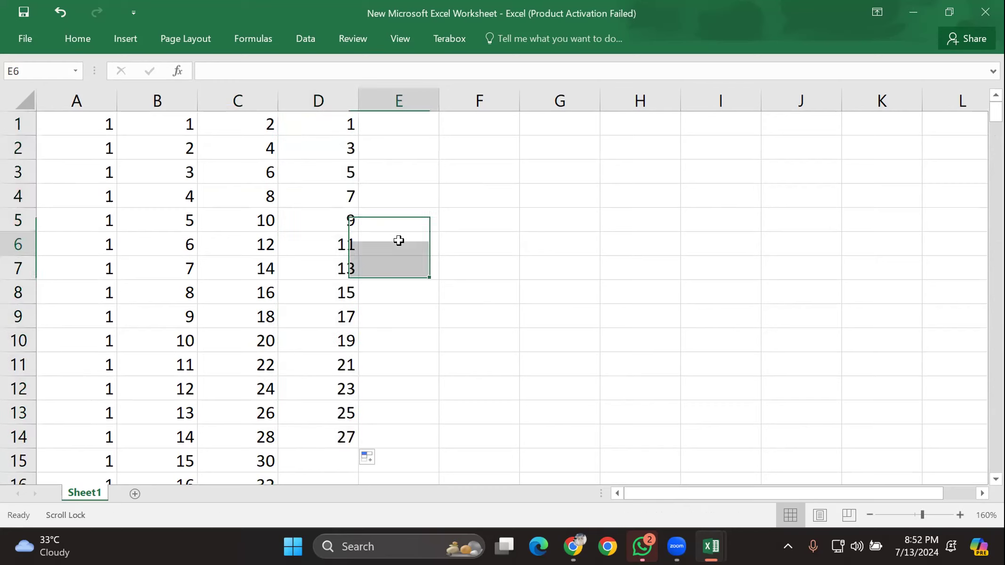
Step: Enter 10 in E1 and 20 in E2, and fill the series down column E to row 14
left_click(405, 124)
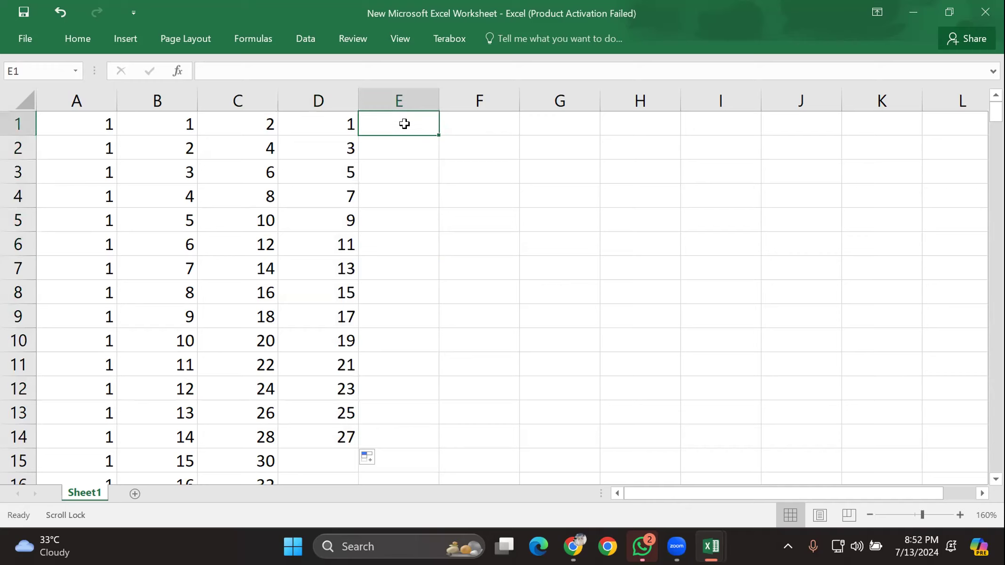
type("10")
left_click(404, 147)
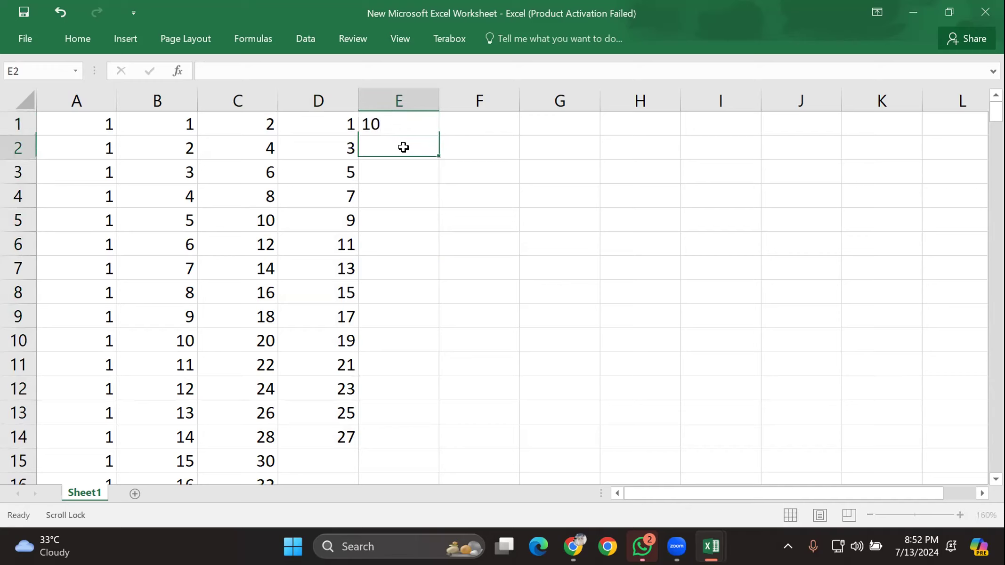
type("20")
key("Return")
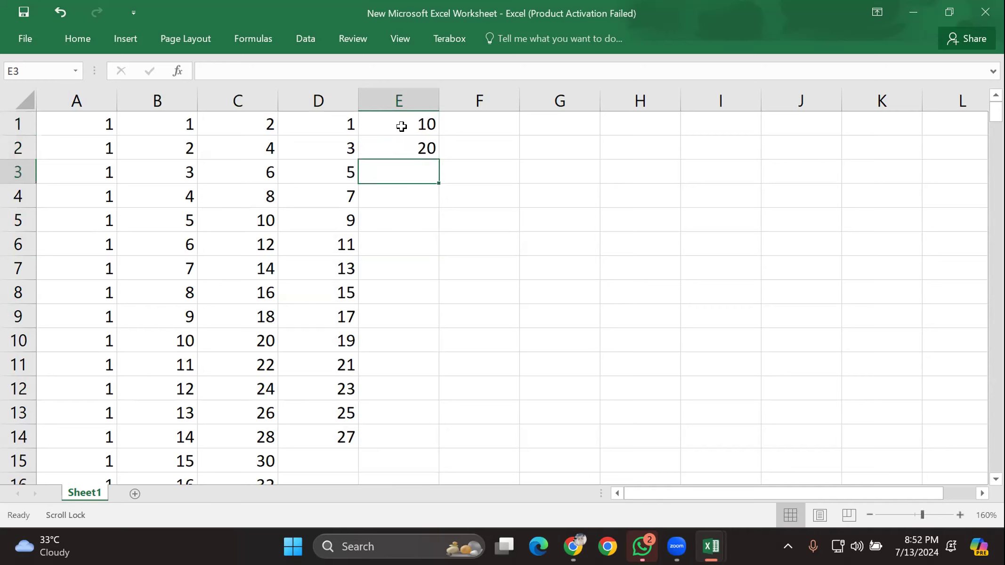
left_click(410, 123)
left_click_drag(410, 123, 426, 450)
left_click(468, 261)
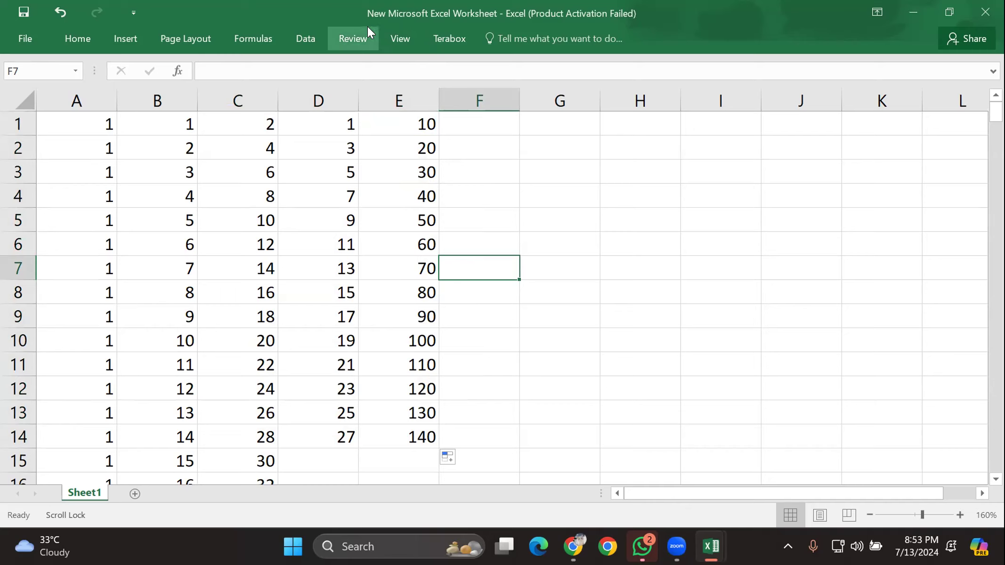
Step: Enter SATURDAY in F1 and widen column F so the day name fits
left_click(474, 127)
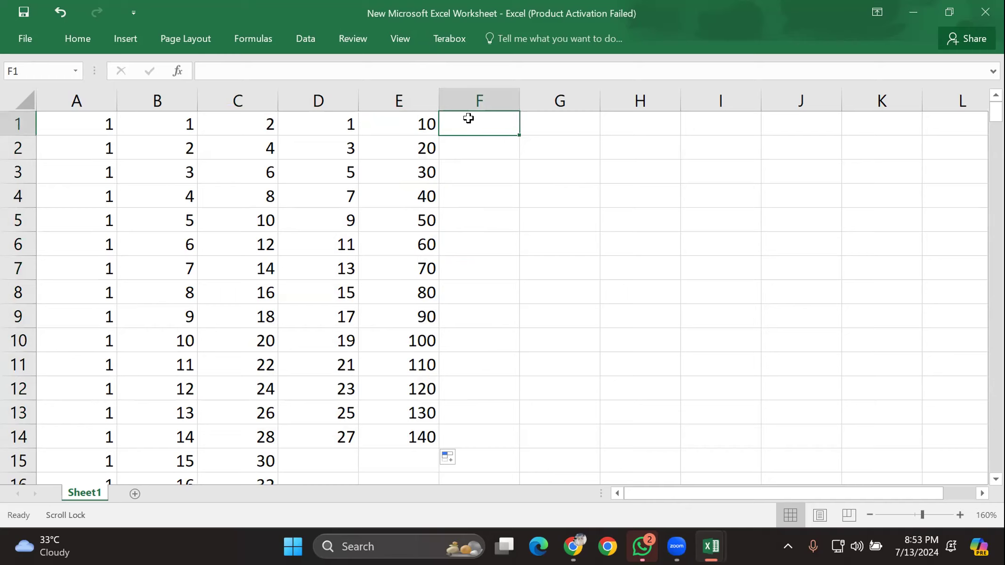
type("SA")
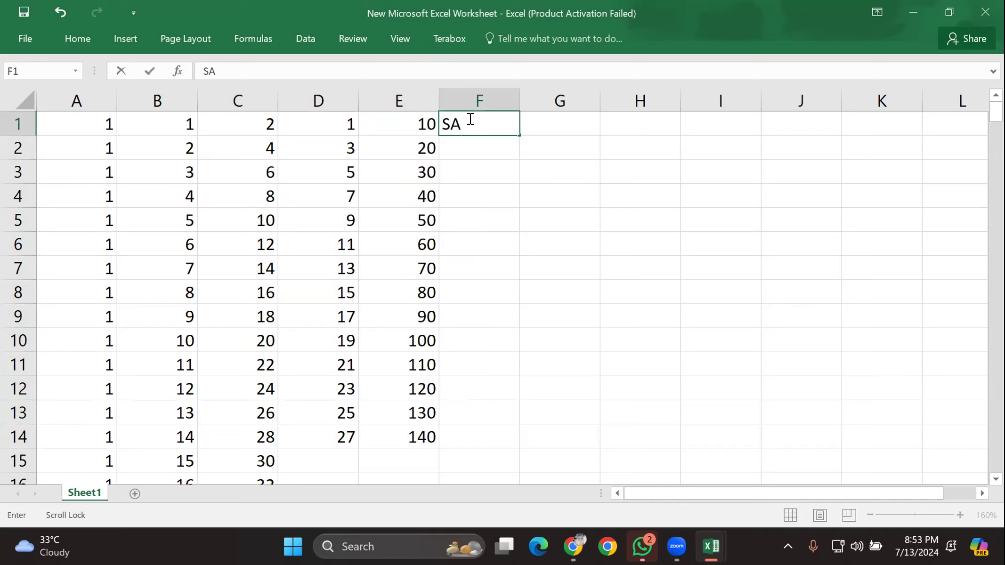
type("TURDAY")
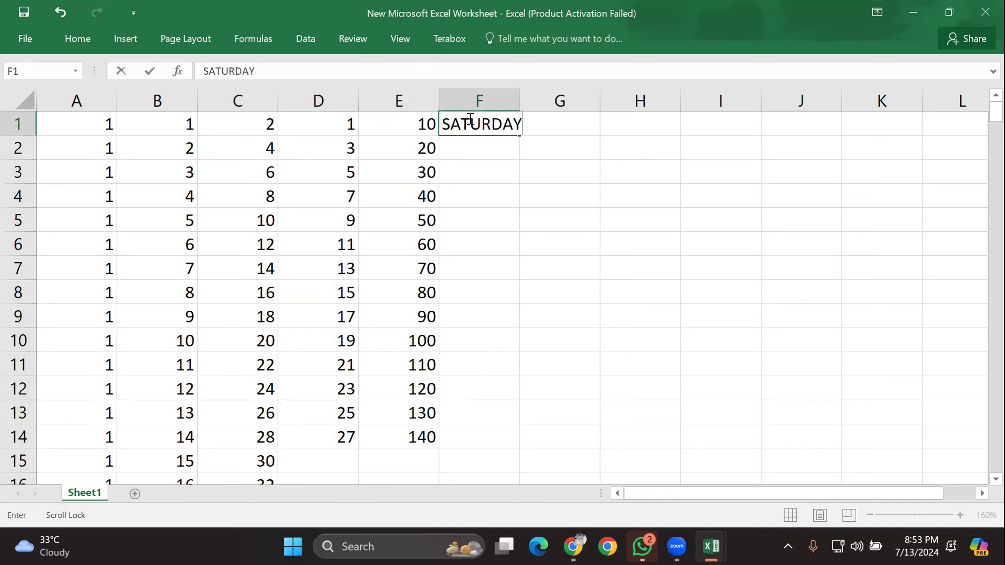
left_click(561, 182)
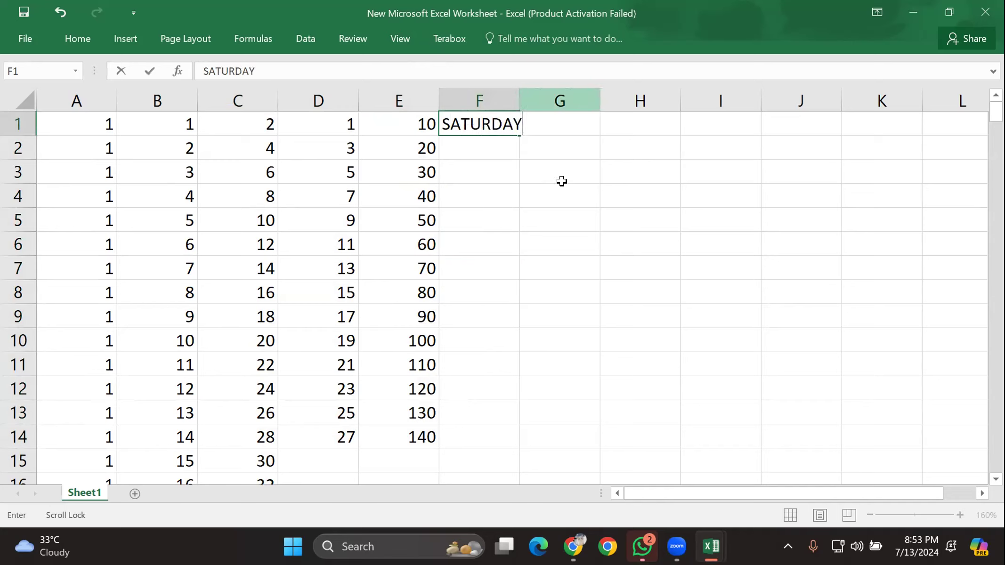
left_click_drag(517, 98, 563, 98)
Step: Fill the weekday names from F1 down column F to row 14
left_click(487, 138)
left_click(517, 119)
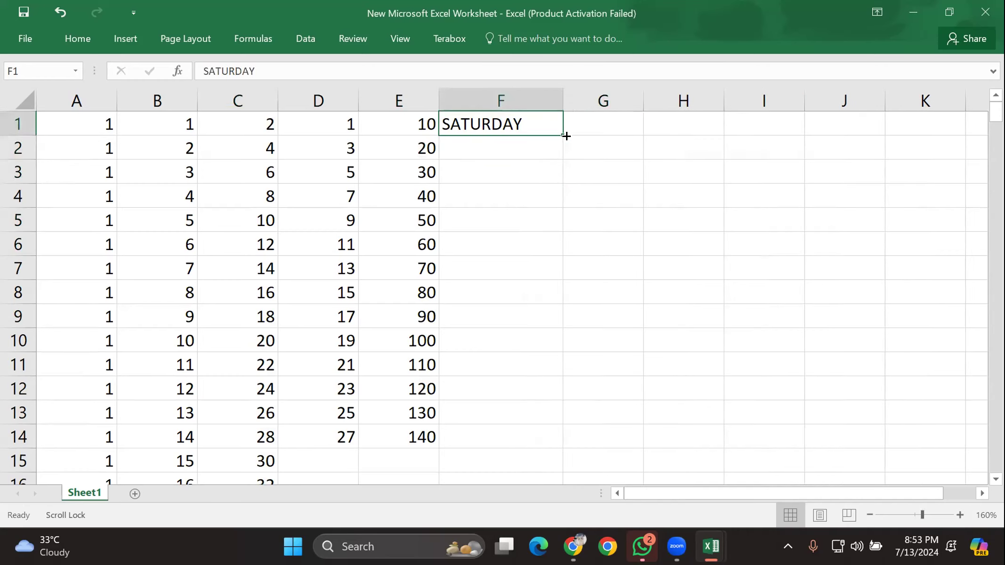
left_click_drag(559, 134, 557, 445)
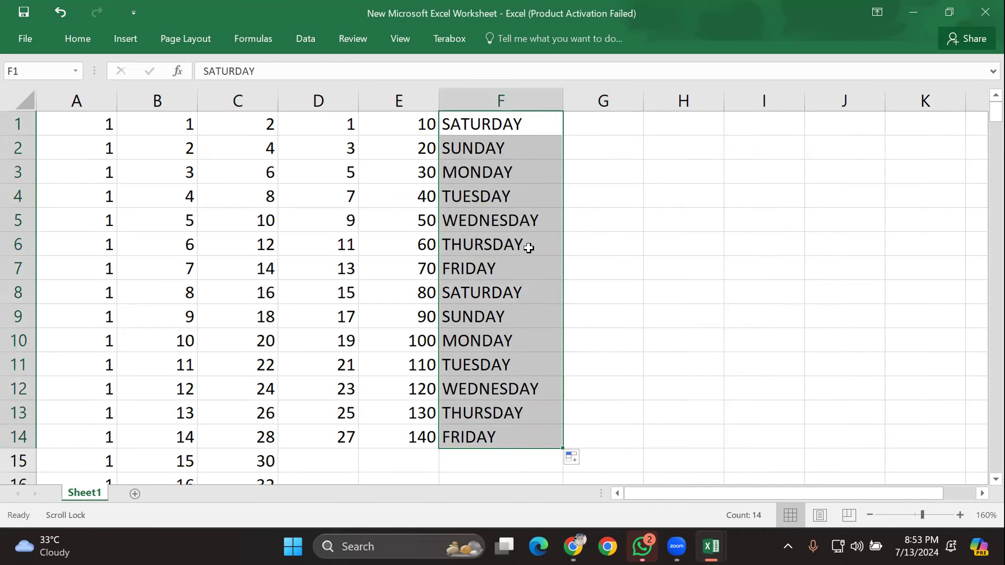
left_click(594, 253)
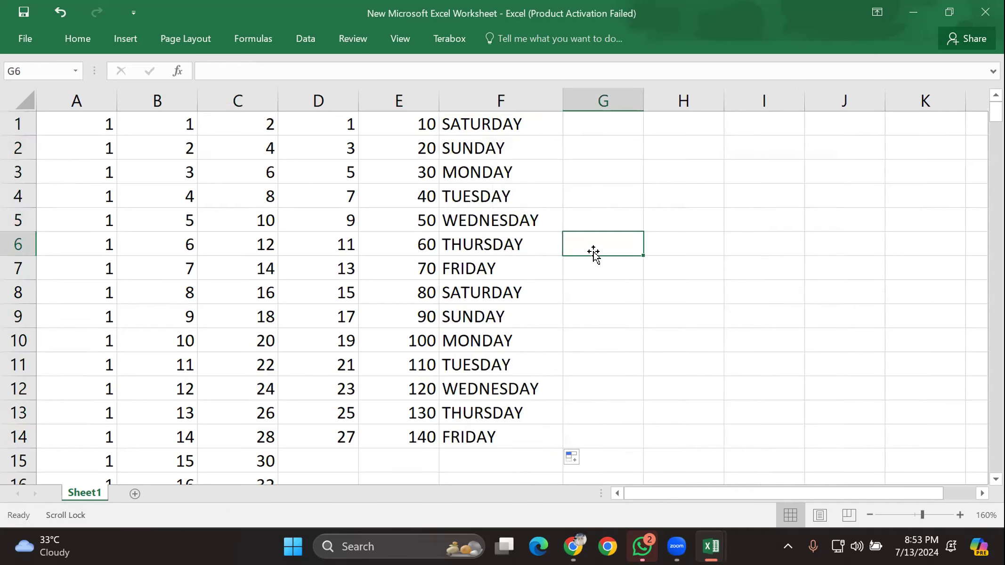
Step: Delete column E with the multiples of ten from the sheet
left_click(413, 101)
right_click(414, 109)
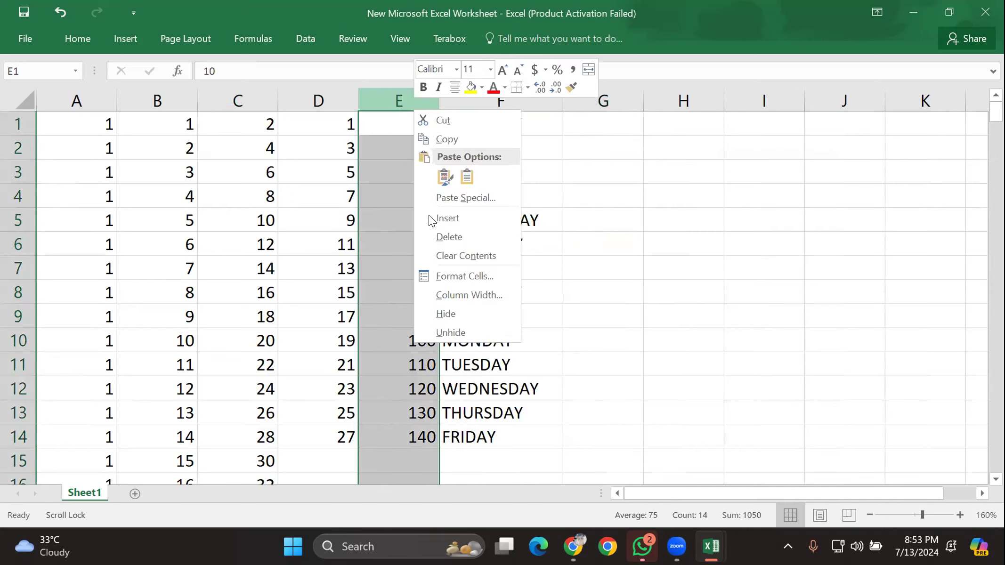
left_click(449, 237)
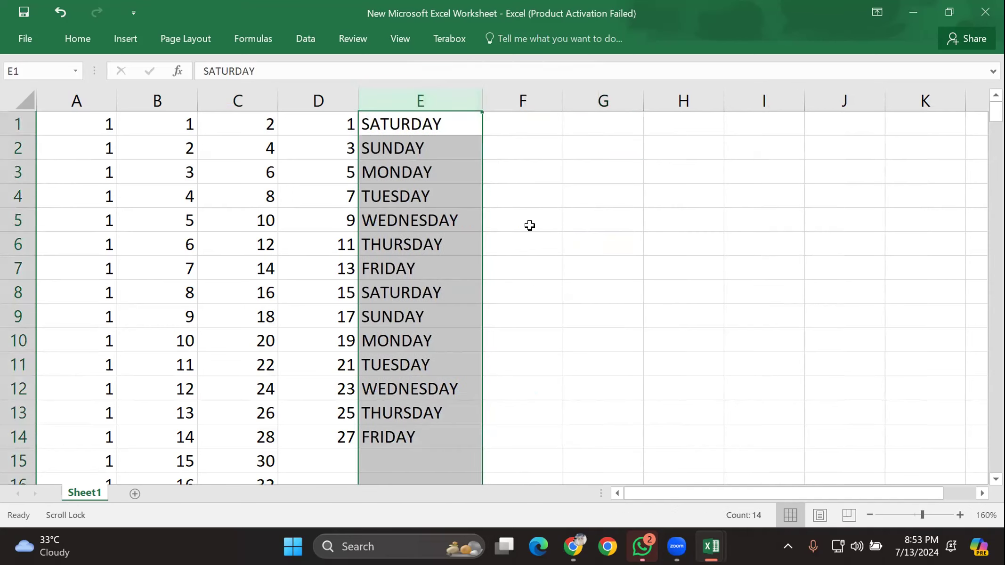
left_click(511, 230)
left_click(433, 98)
left_click(517, 217)
Step: Widen the empty column F and enter JANUARY in F1
left_click(511, 123)
left_click_drag(562, 99, 653, 90)
left_click(547, 95)
left_click(530, 119)
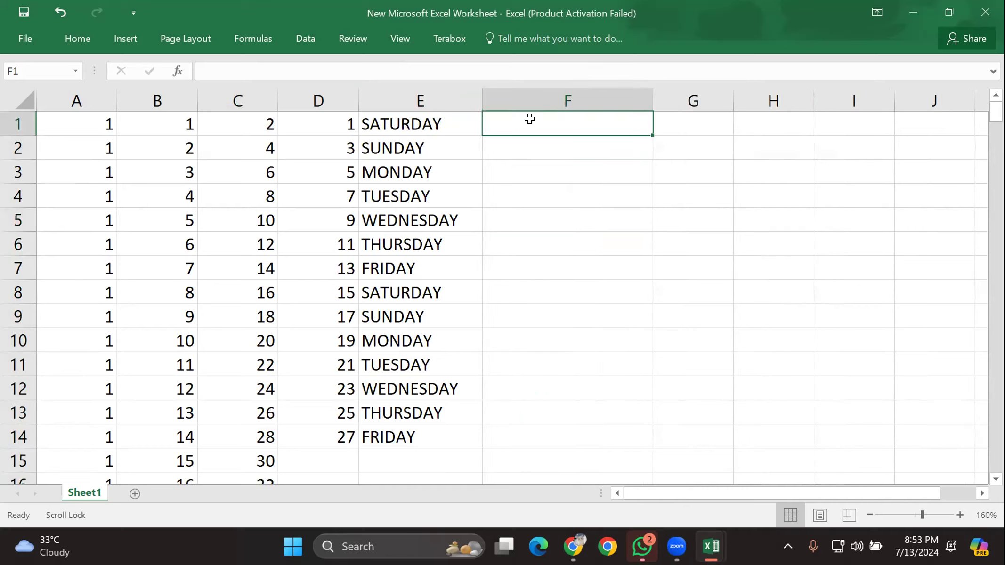
type("JANU")
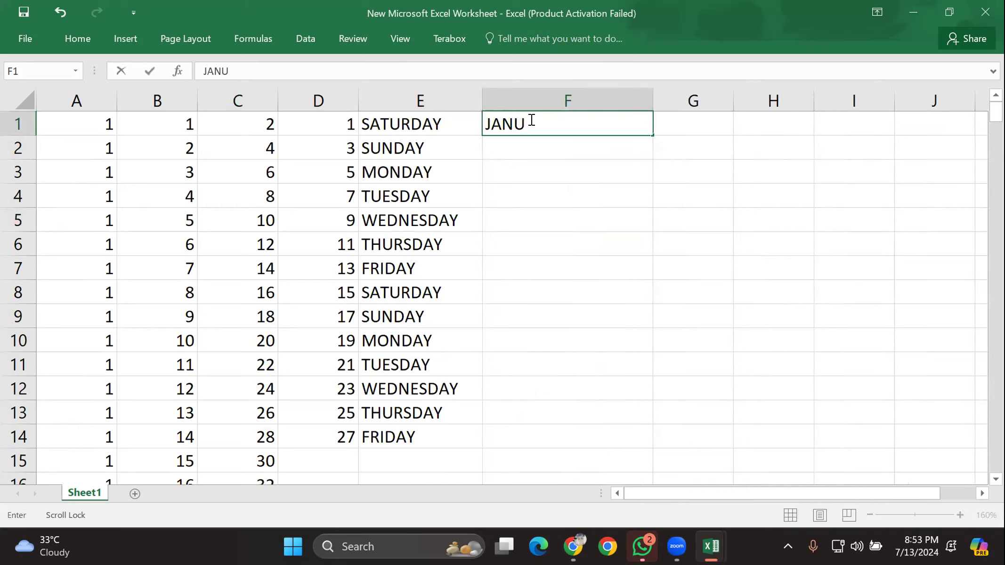
type("ARY")
key("Return")
Step: Fill the month names from F1 down column F to row 21 and look over the list
left_click(636, 120)
left_click_drag(650, 135, 606, 334)
scroll(601, 327, "up", 3)
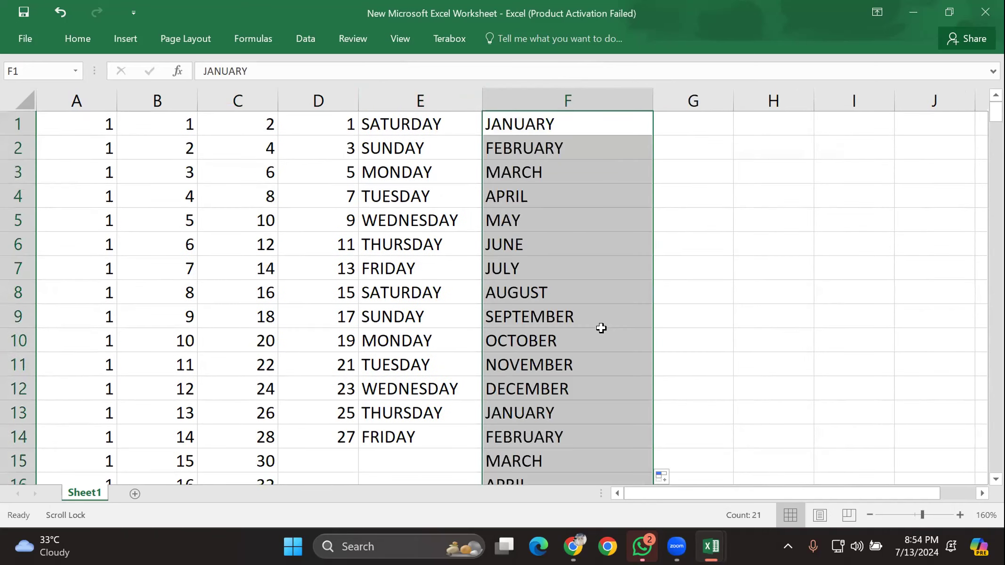
left_click(582, 170)
scroll(552, 287, "down", 2)
scroll(552, 290, "down", 2)
scroll(552, 295, "up", 2)
scroll(552, 295, "up", 2)
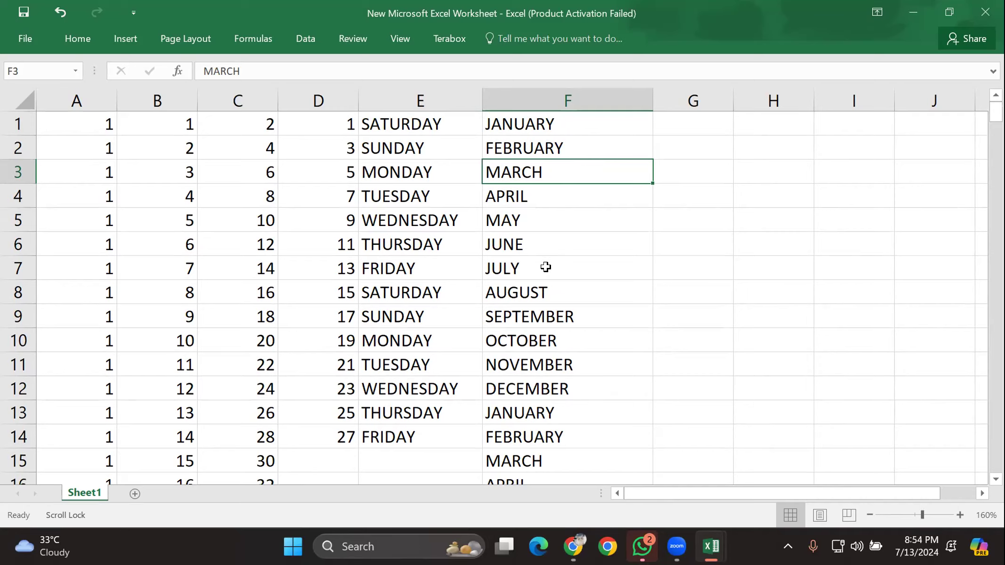
scroll(545, 267, "down", 1)
scroll(545, 268, "up", 1)
Step: Clear all the autofilled numbers, weekdays and months from the whole sheet
left_click_drag(79, 123, 558, 461)
scroll(550, 367, "up", 6)
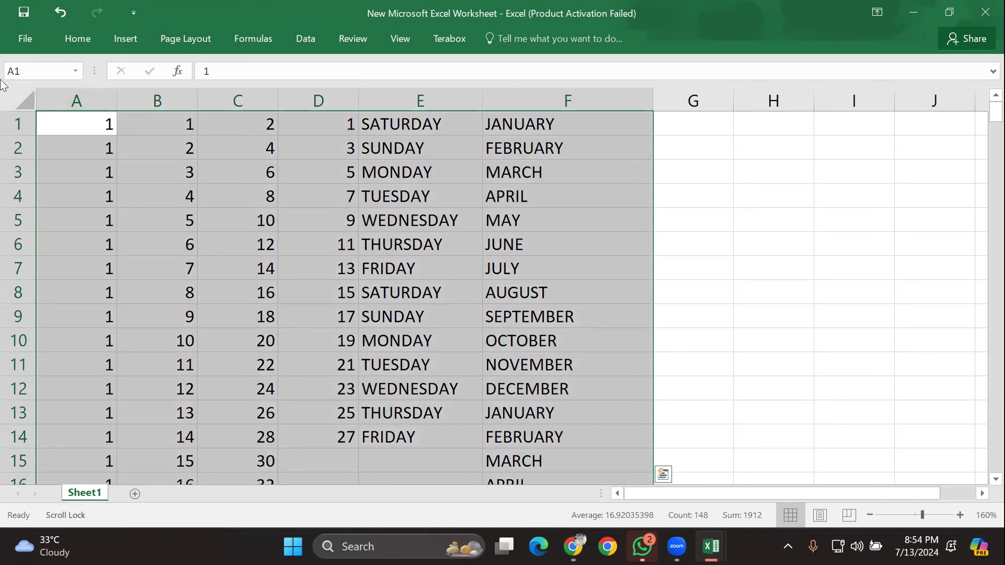
left_click(23, 97)
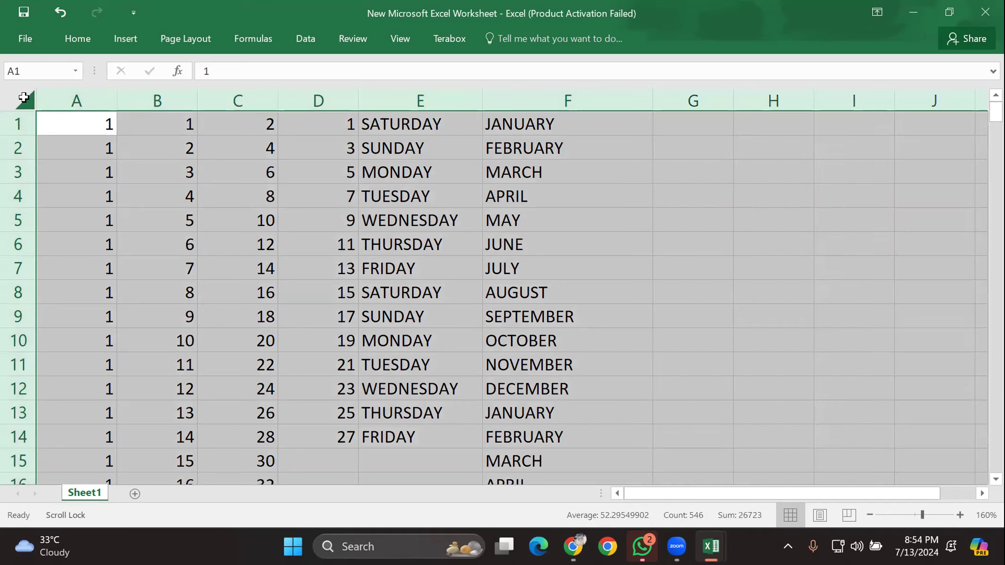
key("Delete")
left_click(80, 145)
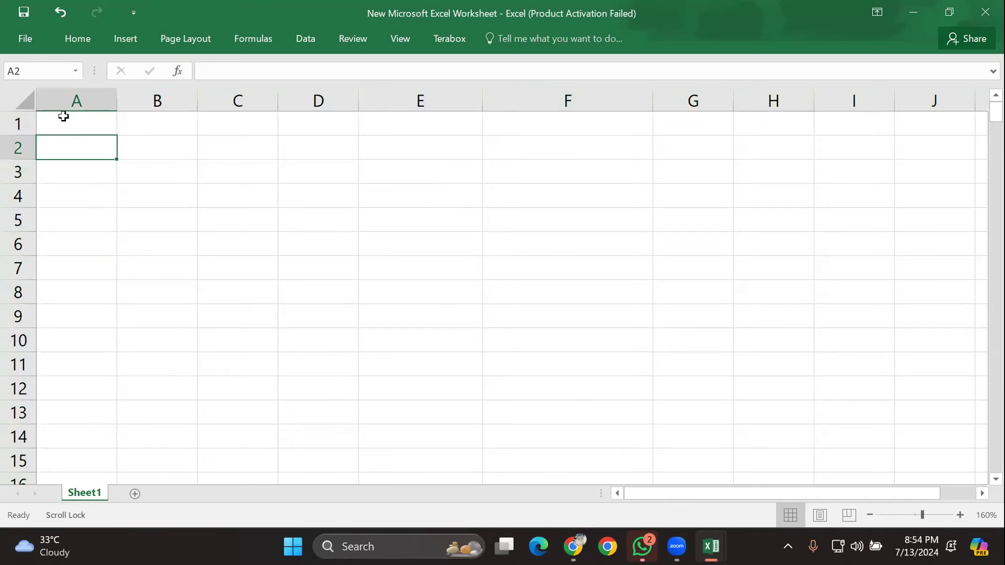
Step: Enter the numbers 23, 34, 123, 234, 1243 and 234 in cells A1 to A6
left_click(76, 115)
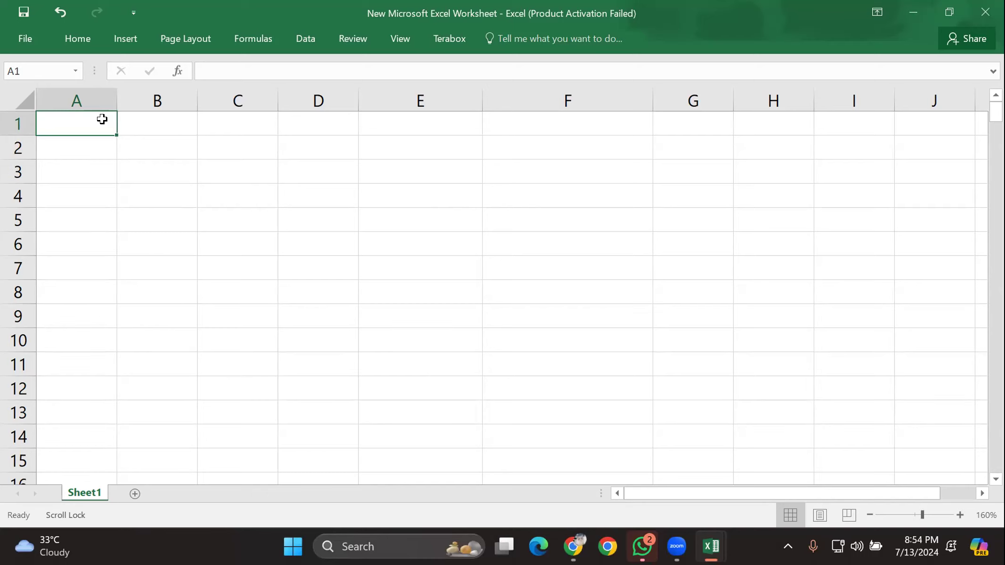
type("23")
left_click(98, 150)
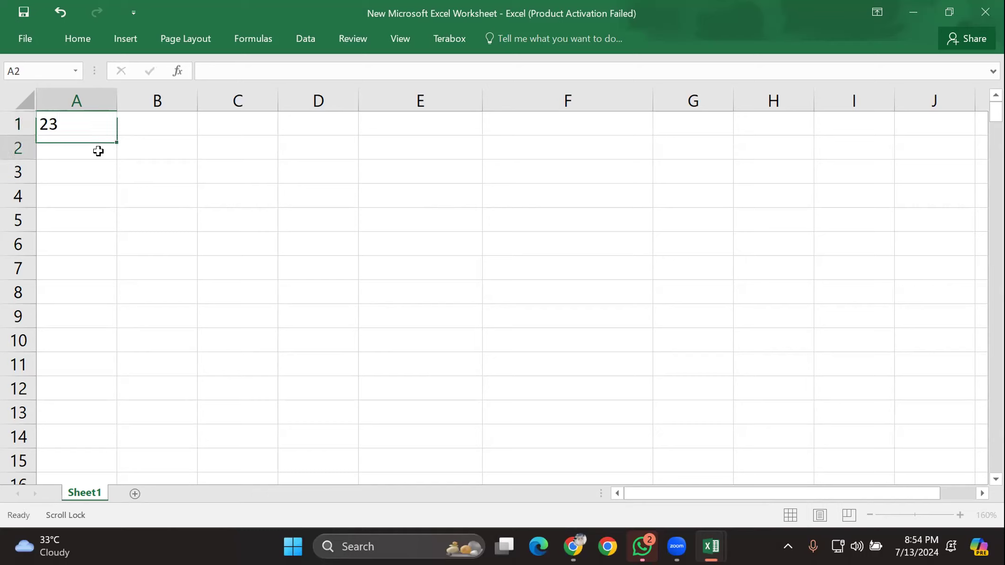
type("34")
left_click(80, 180)
type("123")
left_click(81, 197)
type("234")
left_click(89, 215)
left_click(92, 217)
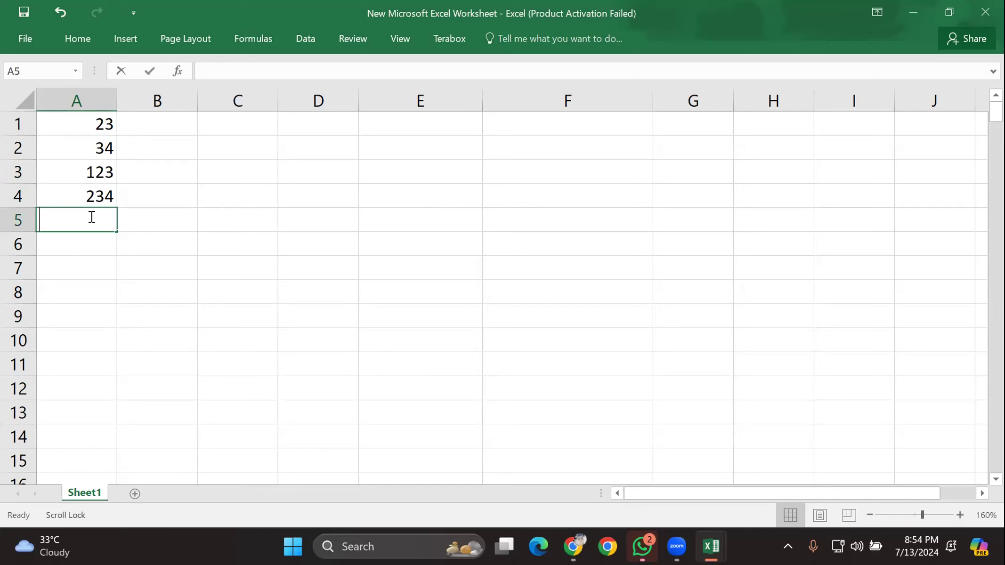
type("1243")
left_click(90, 234)
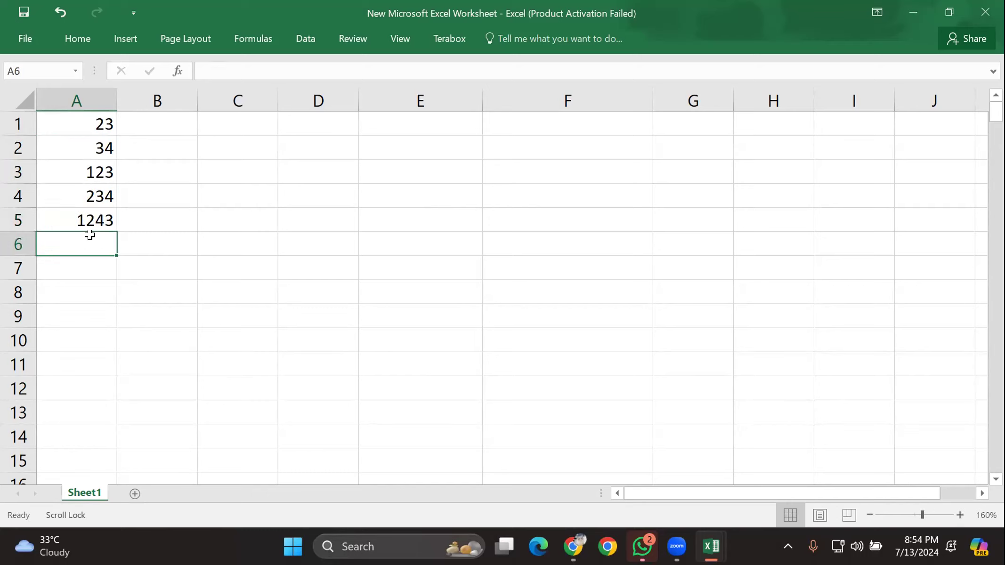
type("234")
left_click(101, 269)
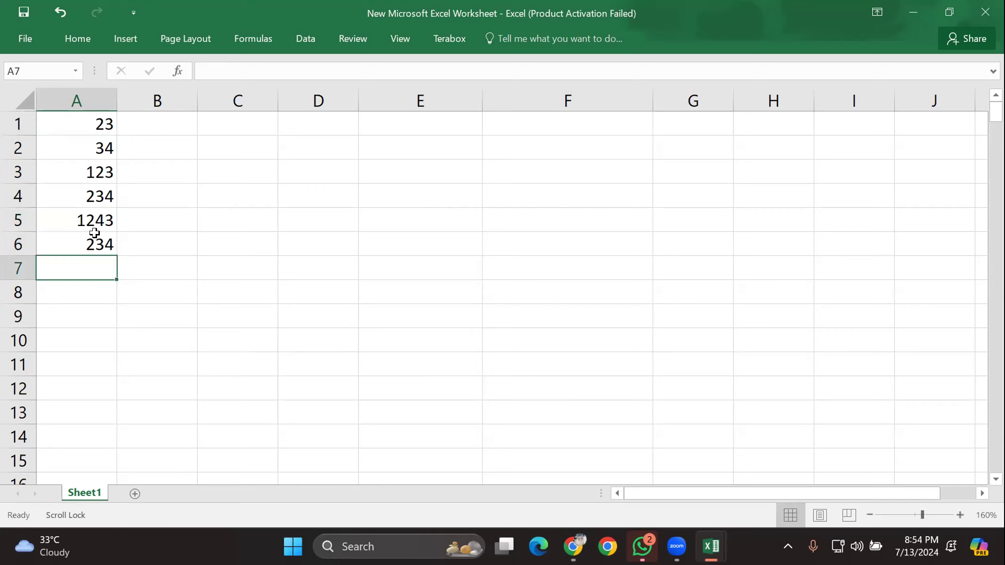
Step: Extend the number list with 2234 in A7 and 23435 in A8
left_click(101, 124)
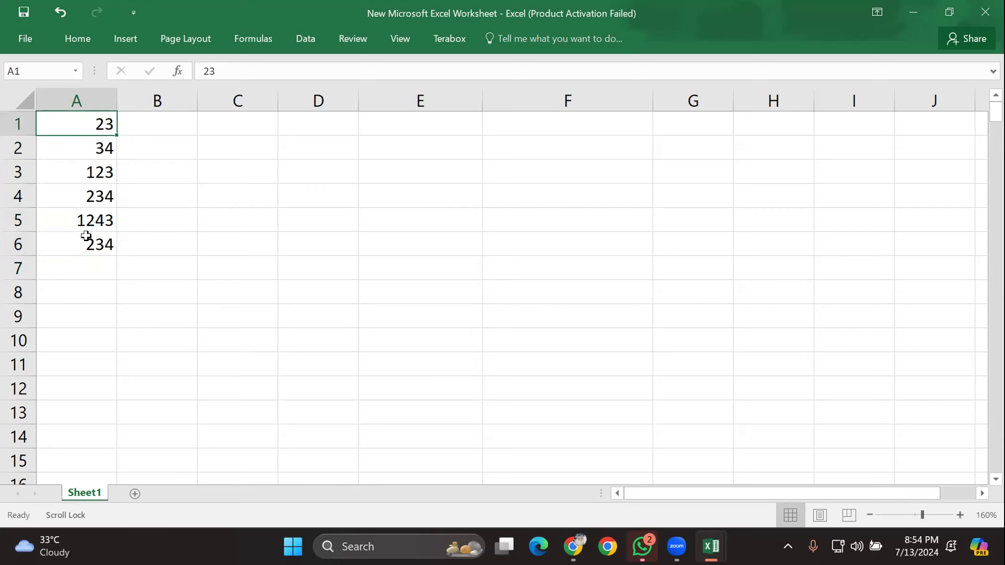
left_click(97, 263)
type("2234")
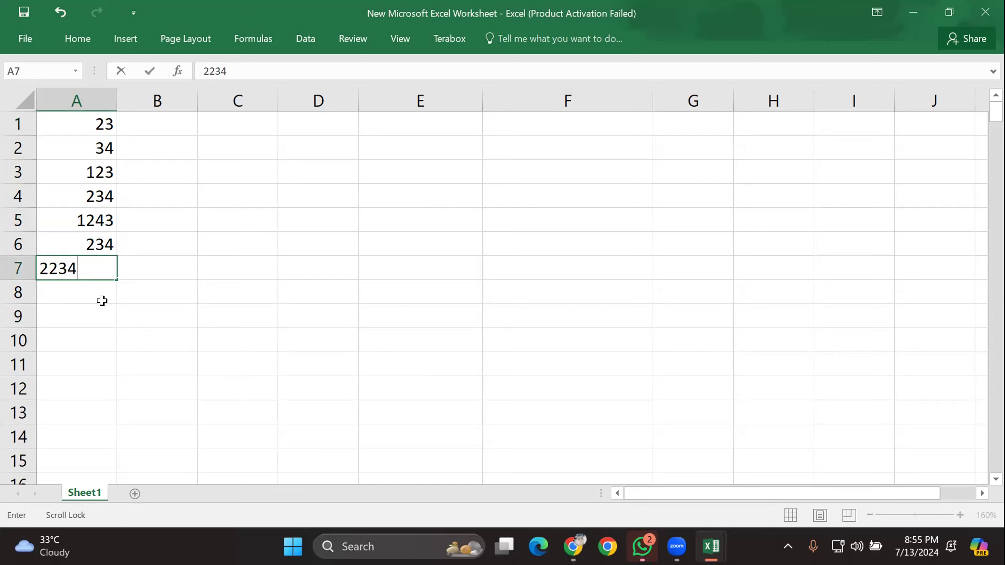
left_click(101, 300)
type("23435")
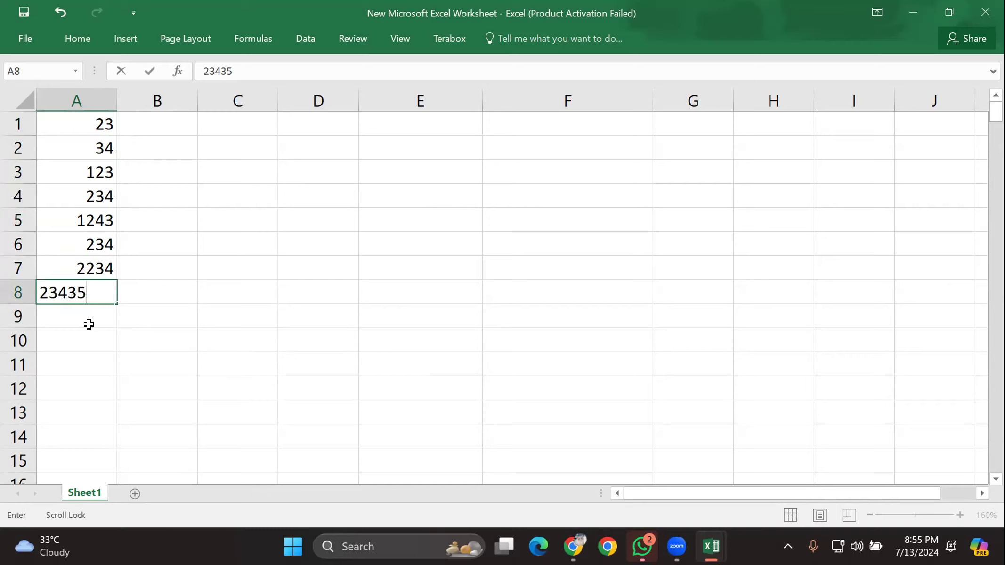
left_click(88, 315)
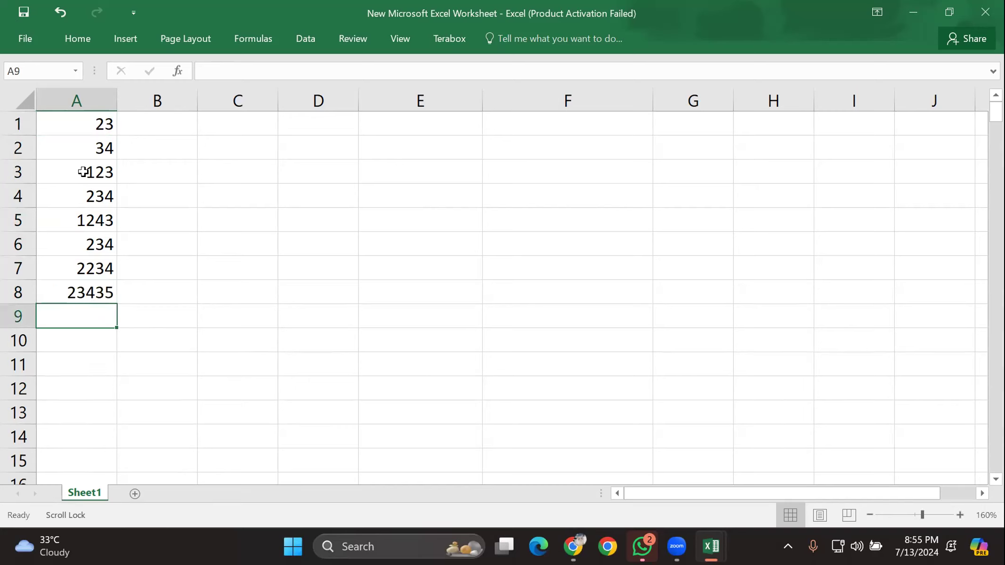
left_click(88, 130)
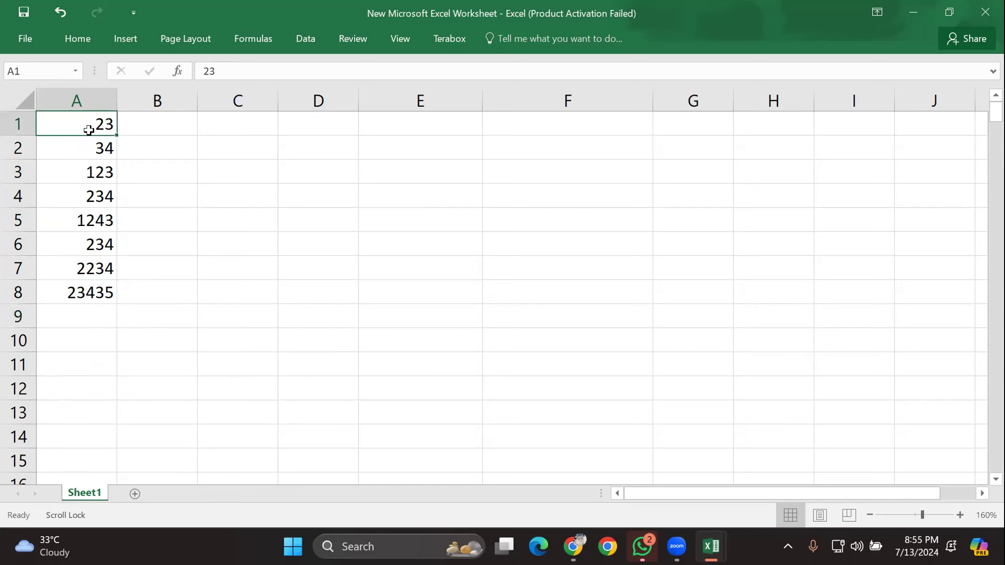
left_click(81, 98)
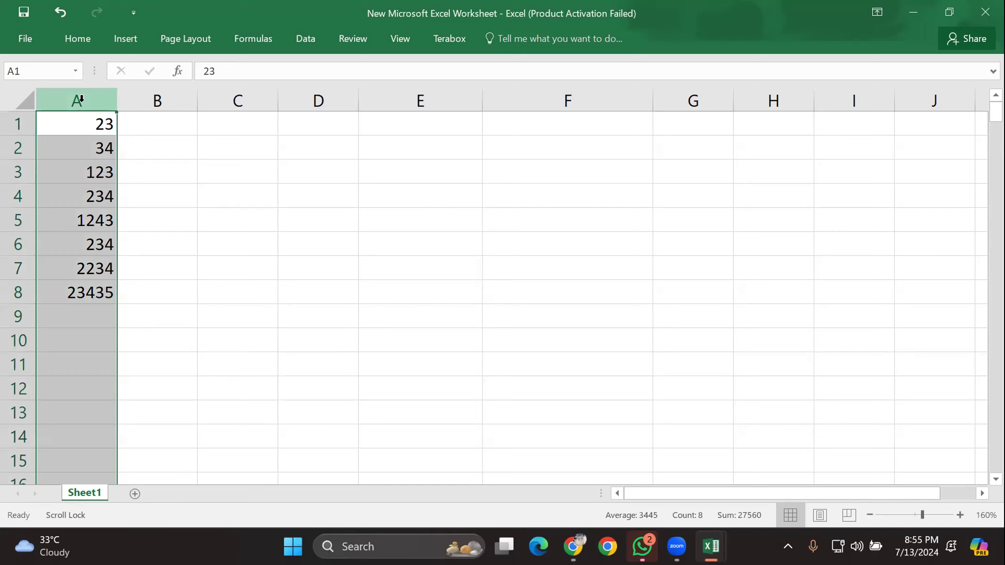
left_click(18, 125)
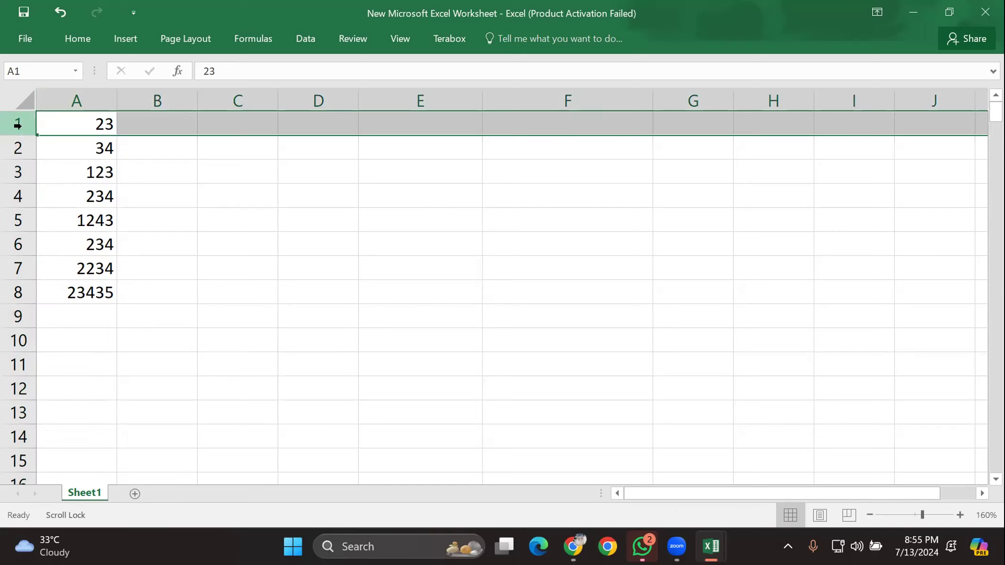
left_click(55, 98)
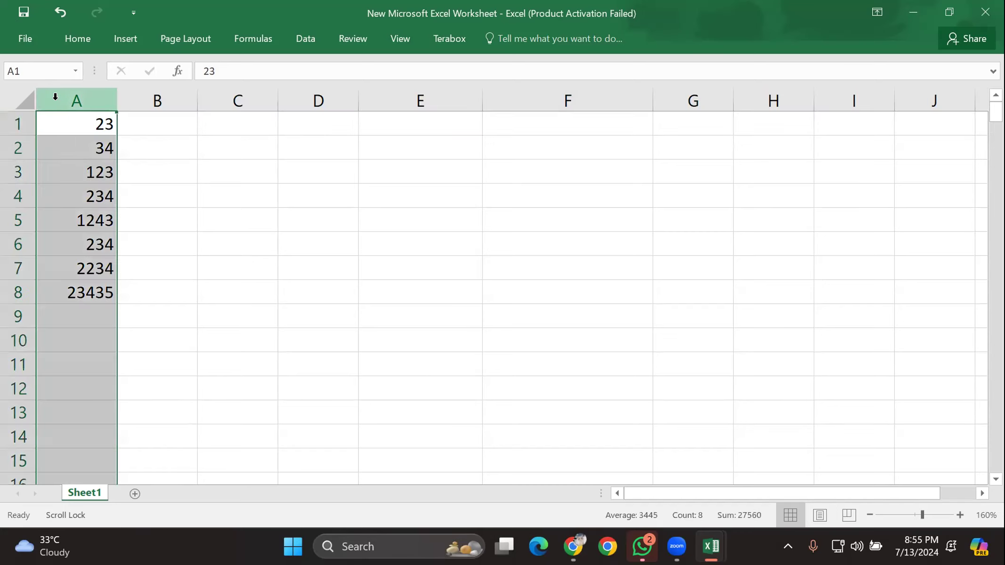
left_click(80, 113)
Step: Fill the empty cell A10 below the number list with yellow
left_click(100, 311)
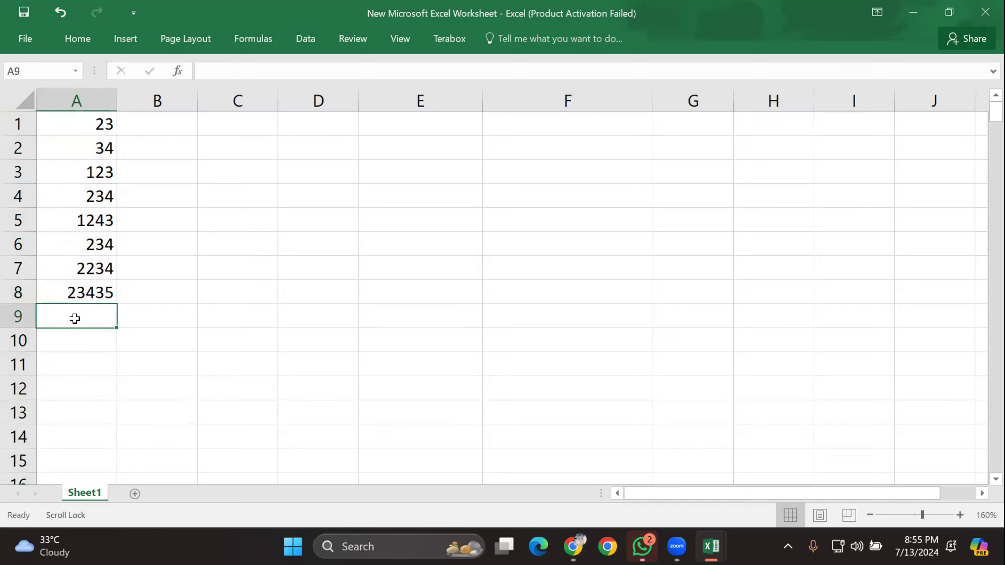
left_click(92, 358)
right_click(67, 340)
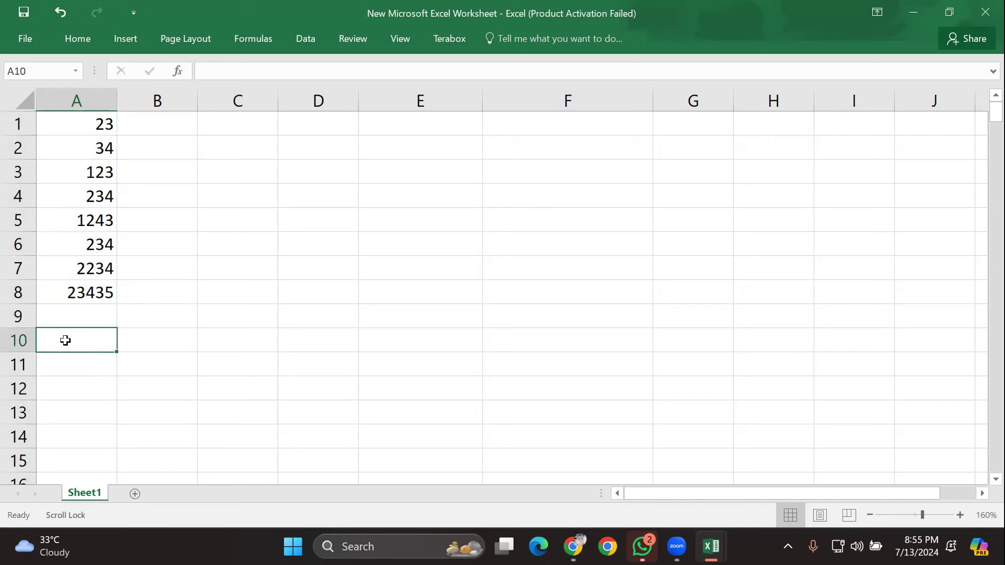
left_click(123, 382)
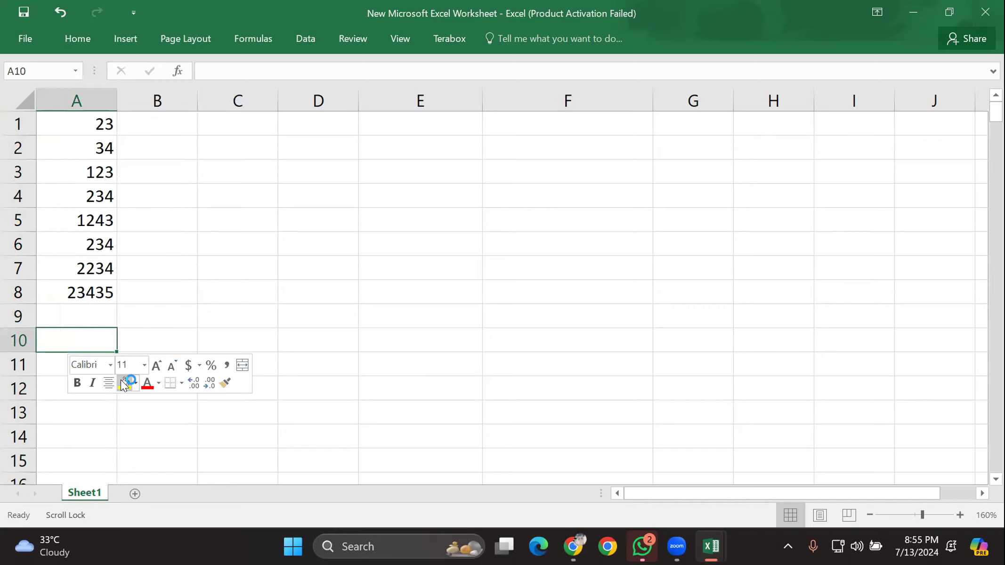
left_click(141, 325)
left_click(86, 343)
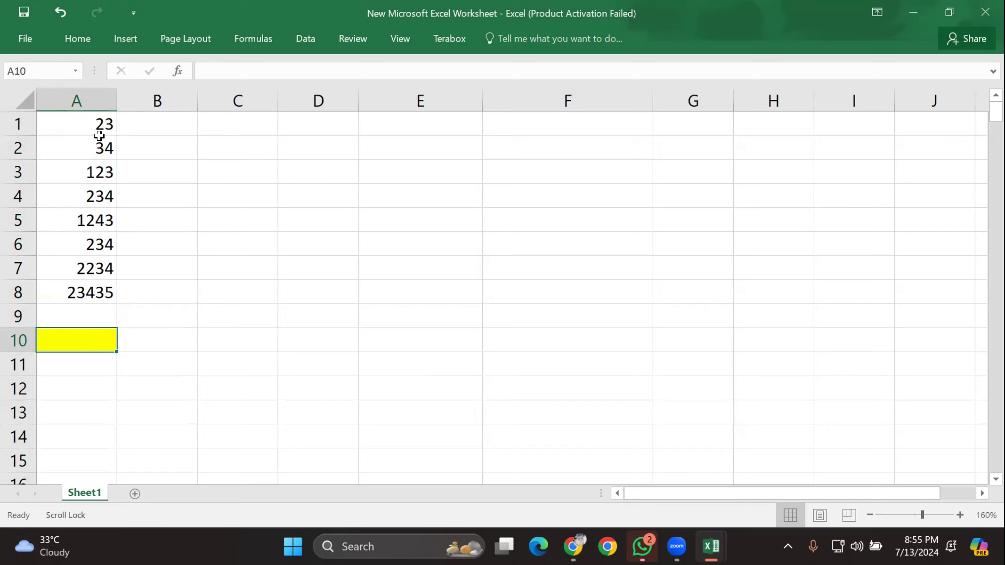
Step: Delete rows 1 to 5 from the sheet to shorten the number list
left_click_drag(83, 120, 76, 148)
left_click_drag(18, 124, 49, 215)
right_click(18, 189)
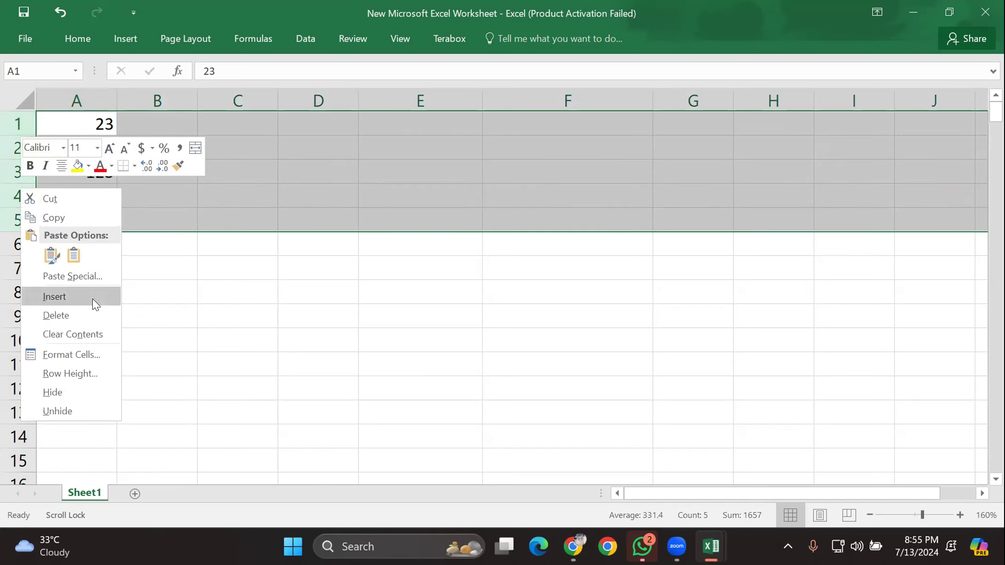
left_click(67, 314)
left_click(175, 285)
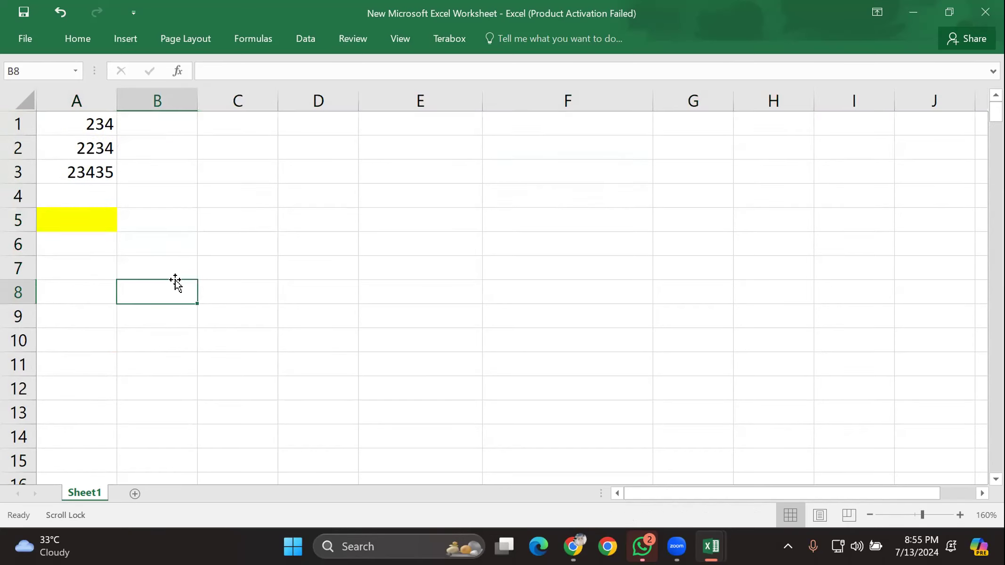
left_click(168, 209)
Step: Total the three numbers in the yellow cell A5 with the formula =SUM(A1+A2+A3)
left_click(71, 218)
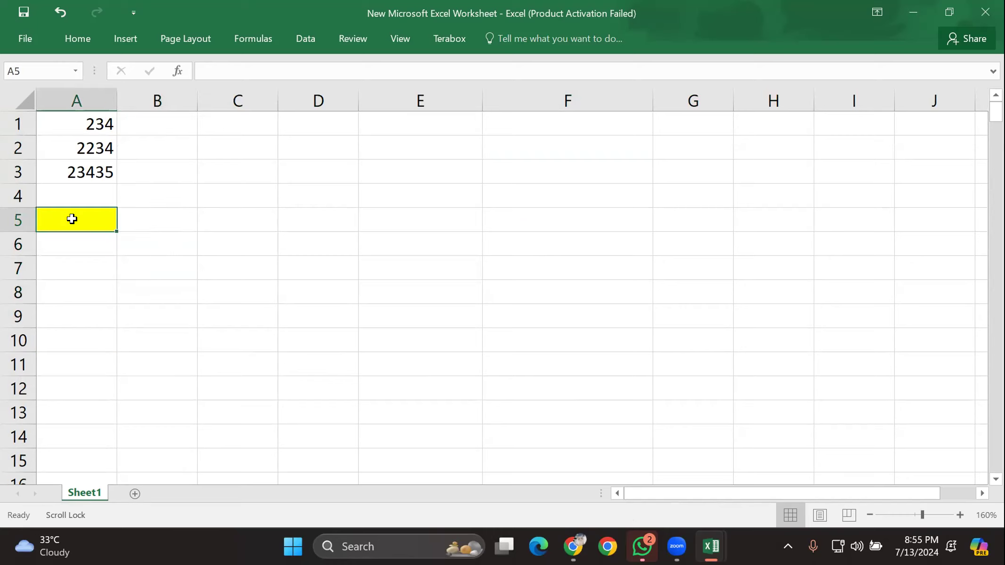
type("=")
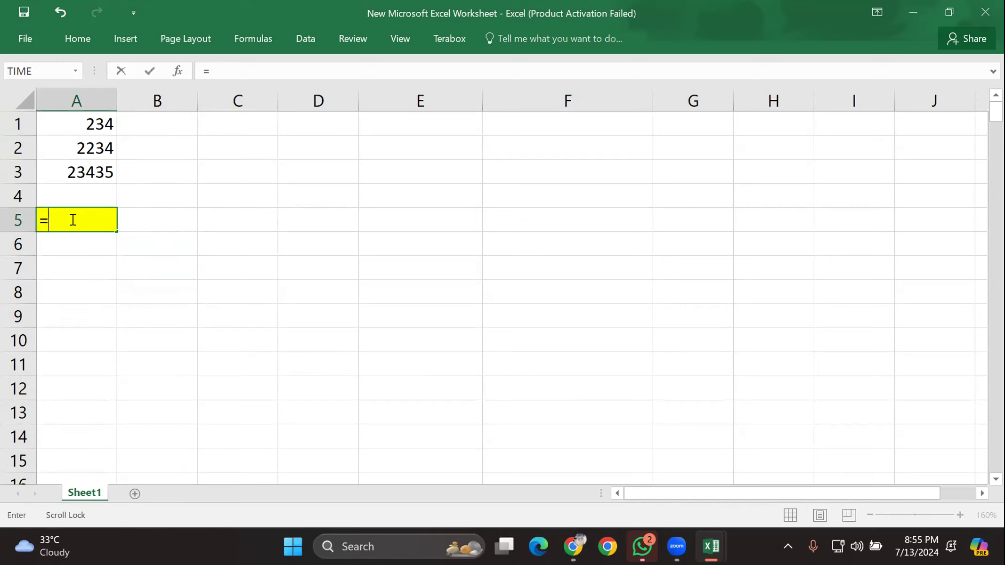
type("SUM")
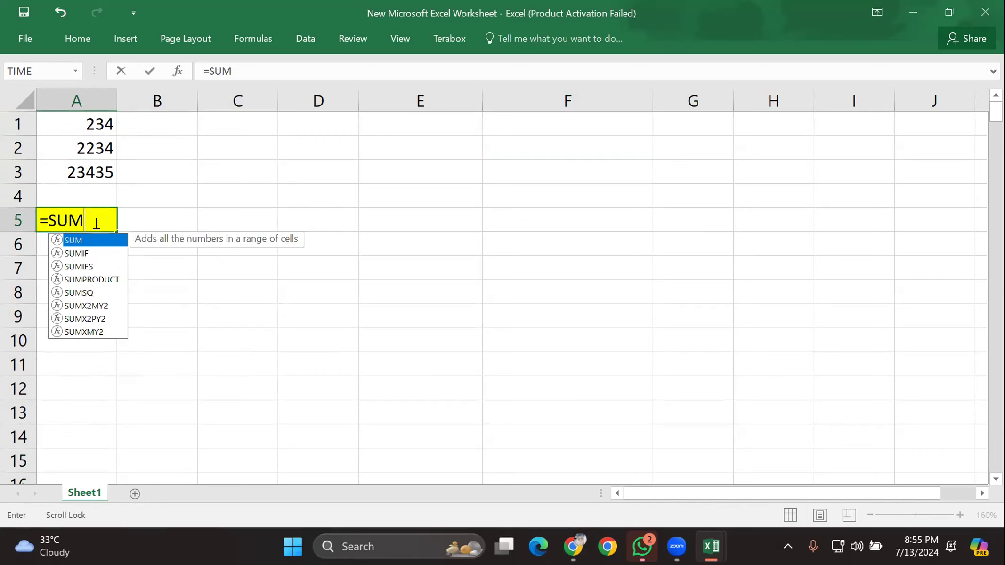
type("(")
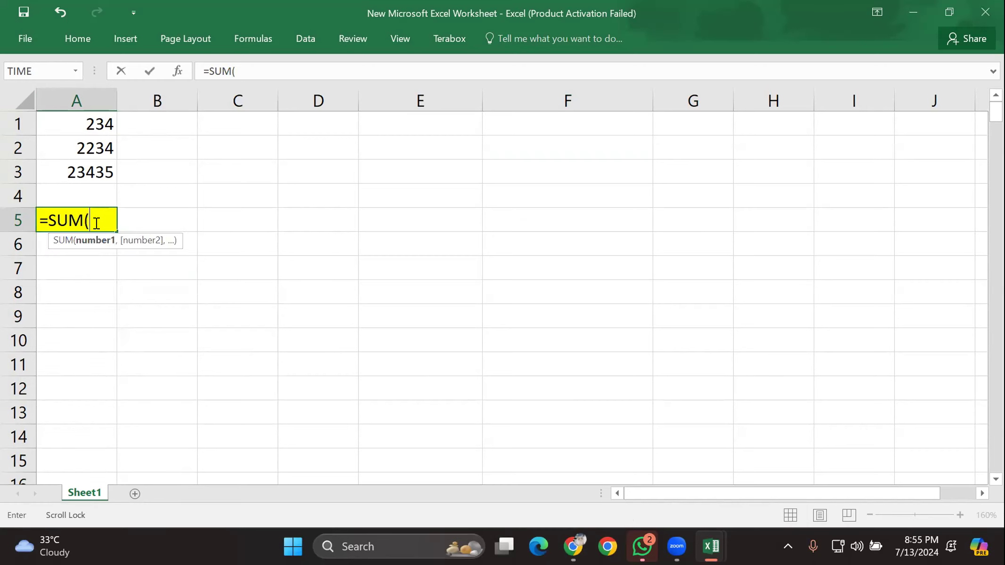
left_click(74, 124)
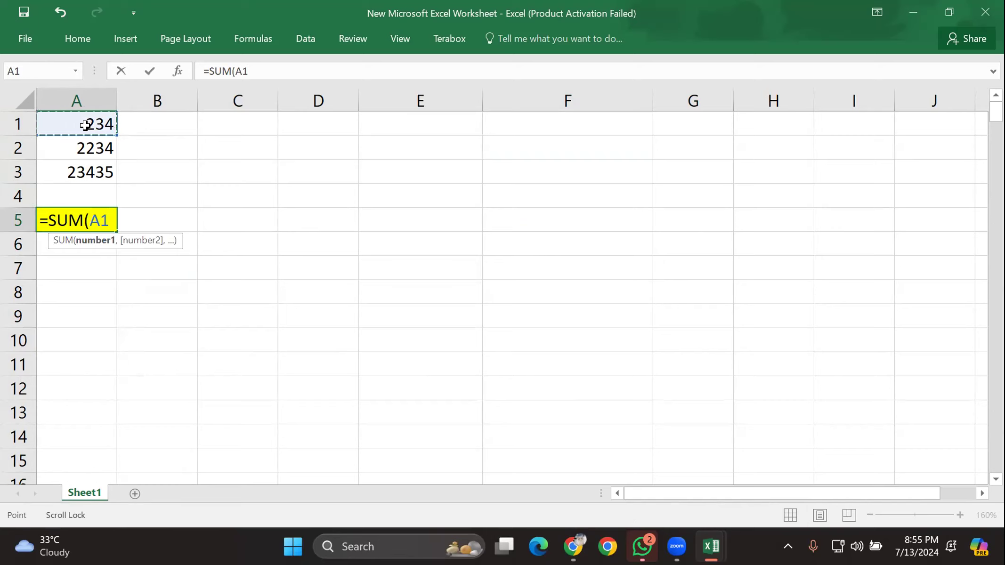
type("=")
key("BackSpace")
type("=")
key("BackSpace")
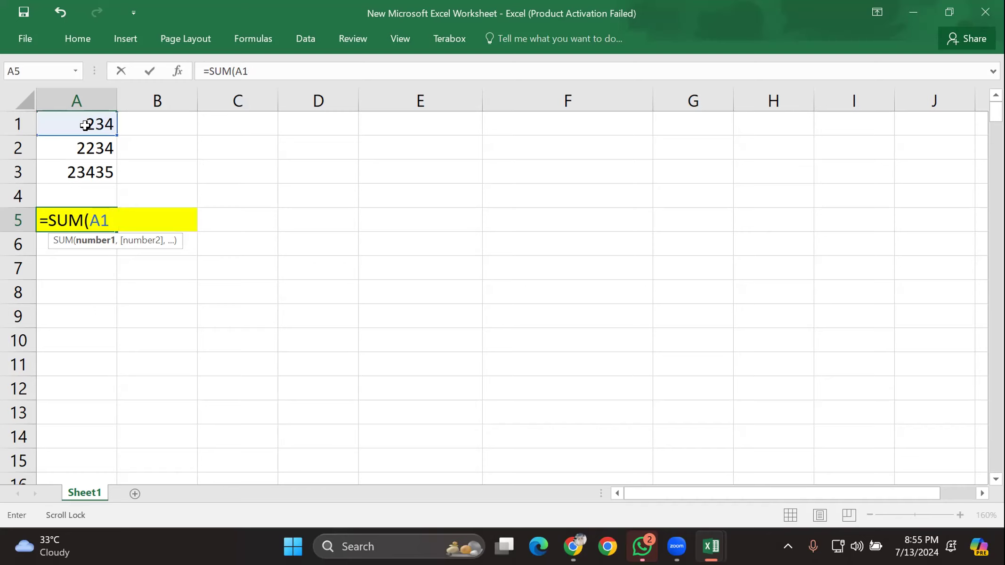
type("+")
left_click(89, 148)
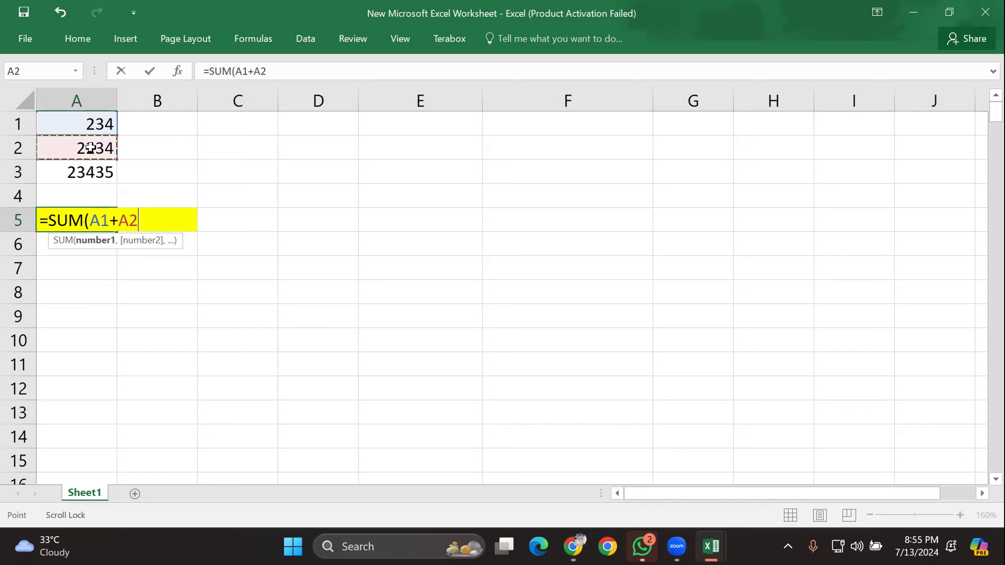
type("+")
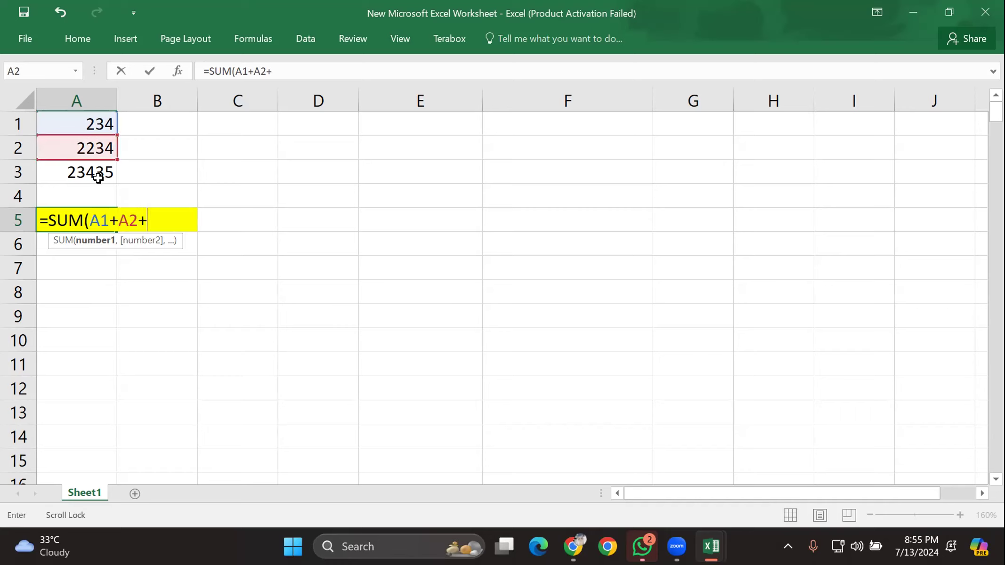
left_click(99, 178)
type(")")
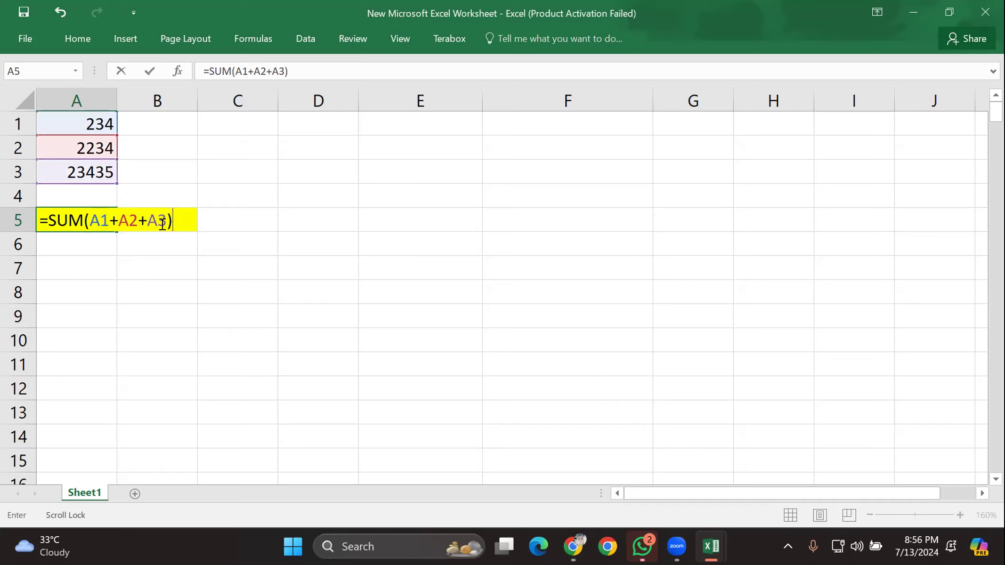
key("Return")
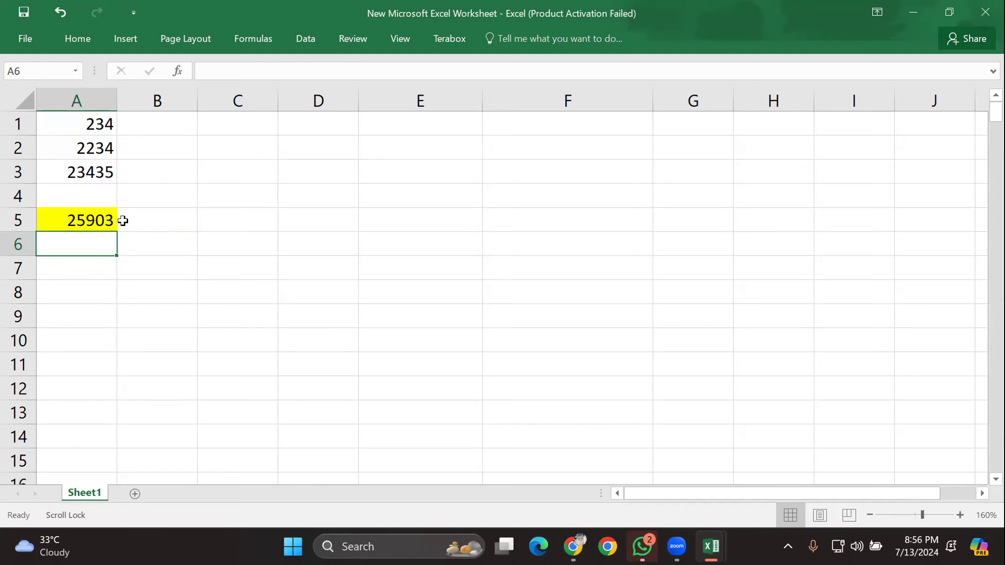
Step: Enter 12 in the empty cell A4 above the yellow total and clear it again
left_click(81, 125)
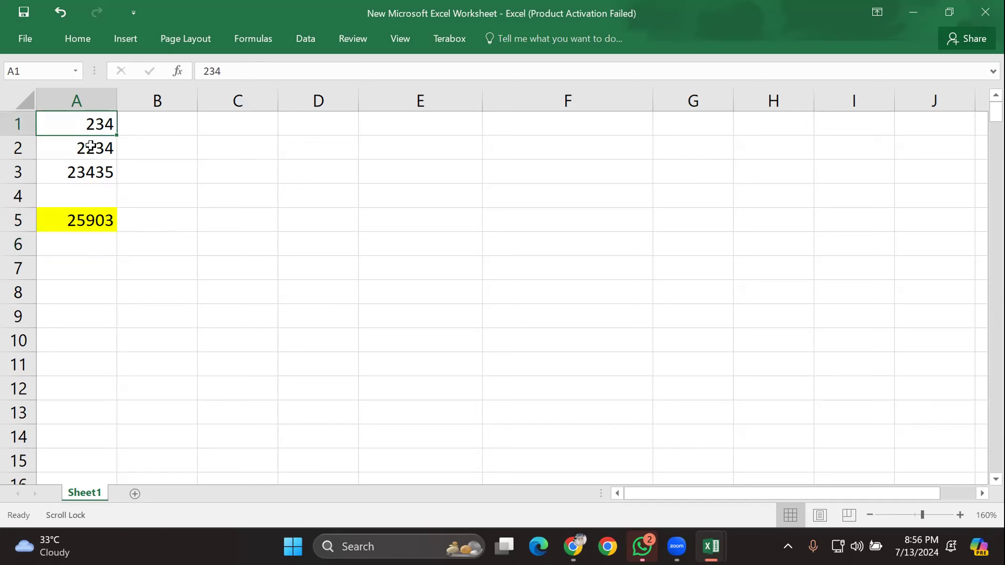
left_click(87, 148)
left_click(92, 190)
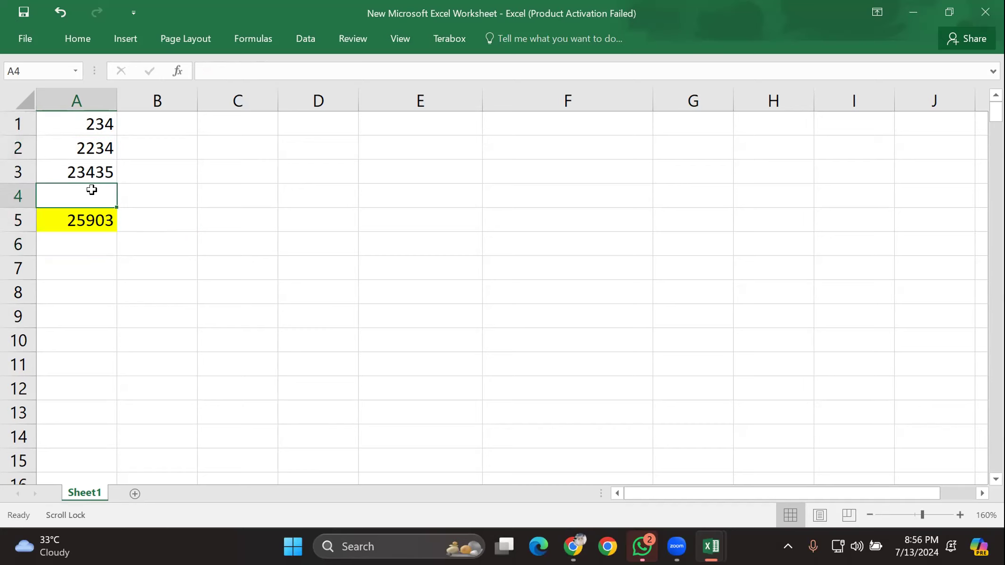
type("12")
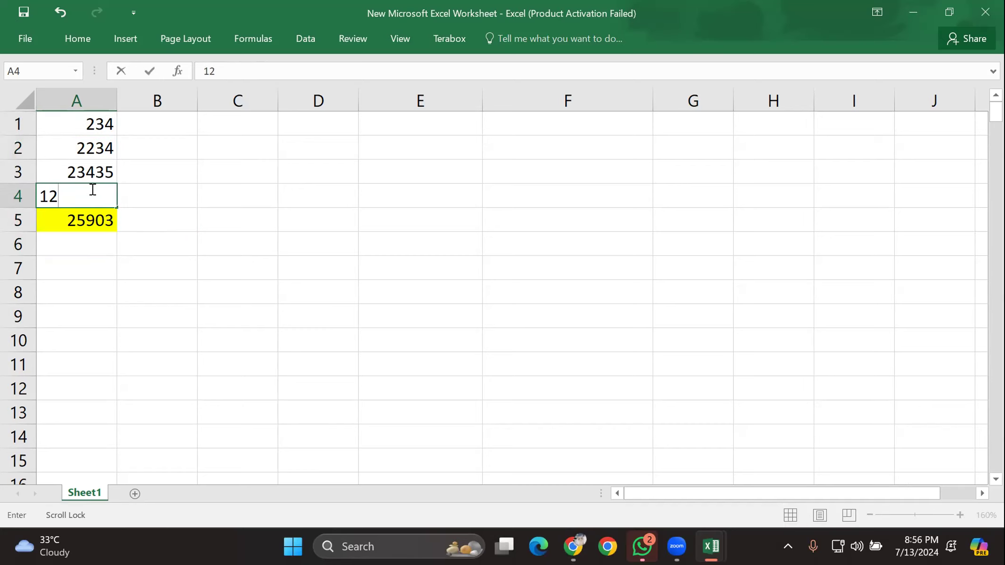
key("Return")
left_click(106, 196)
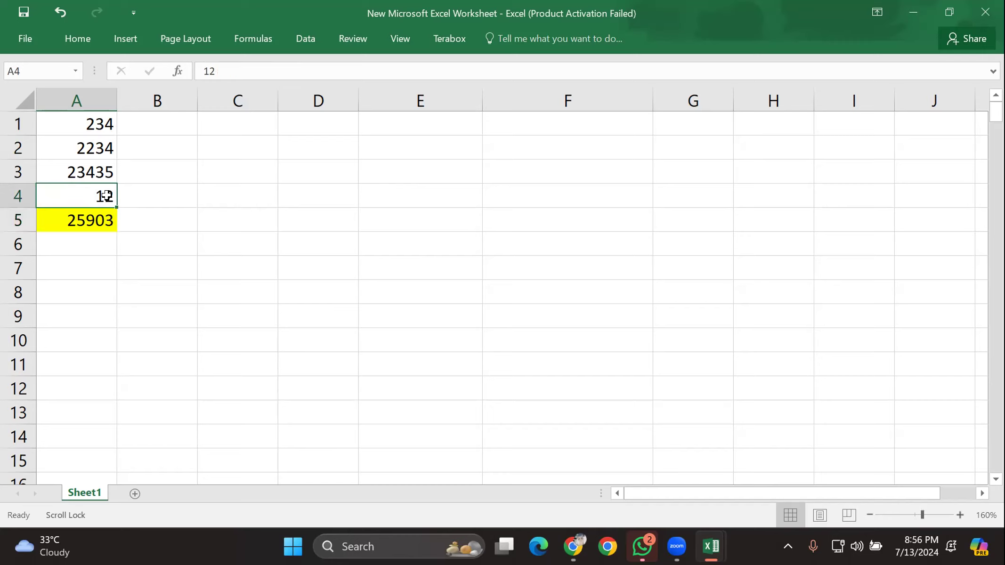
key("BackSpace")
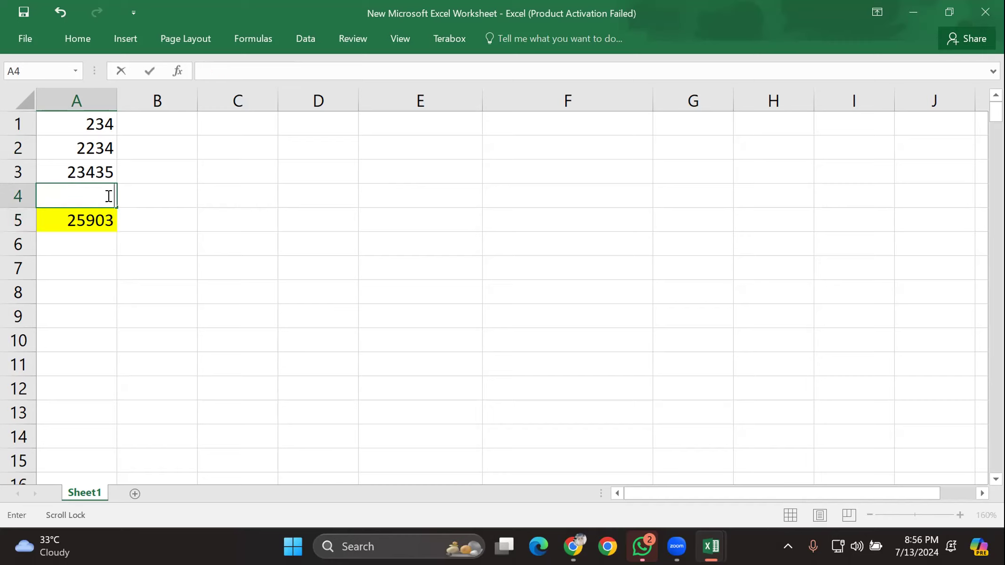
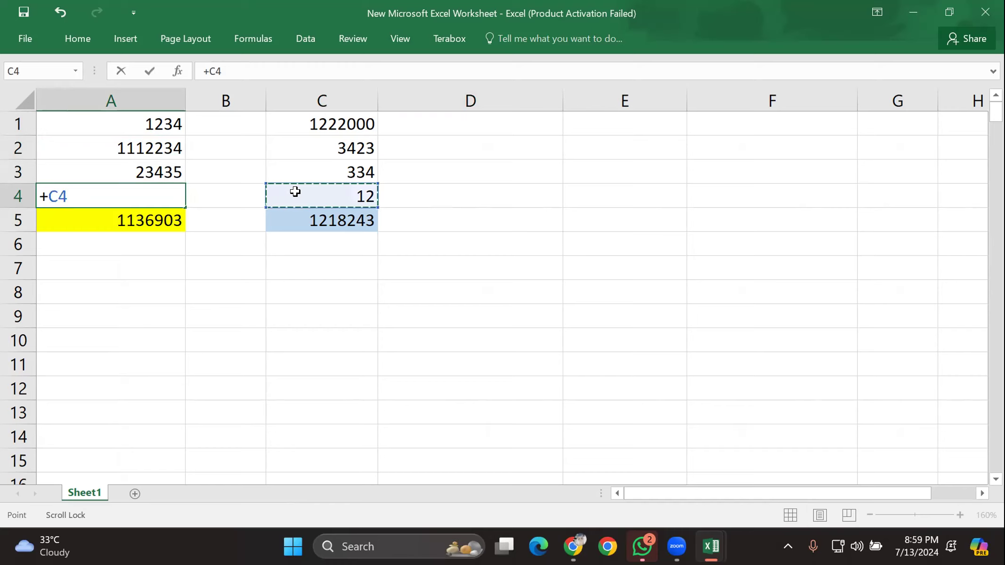
Step: Try to enter the formula +C_ in cell A4, and clear the cell
key("BackSpace")
type("_")
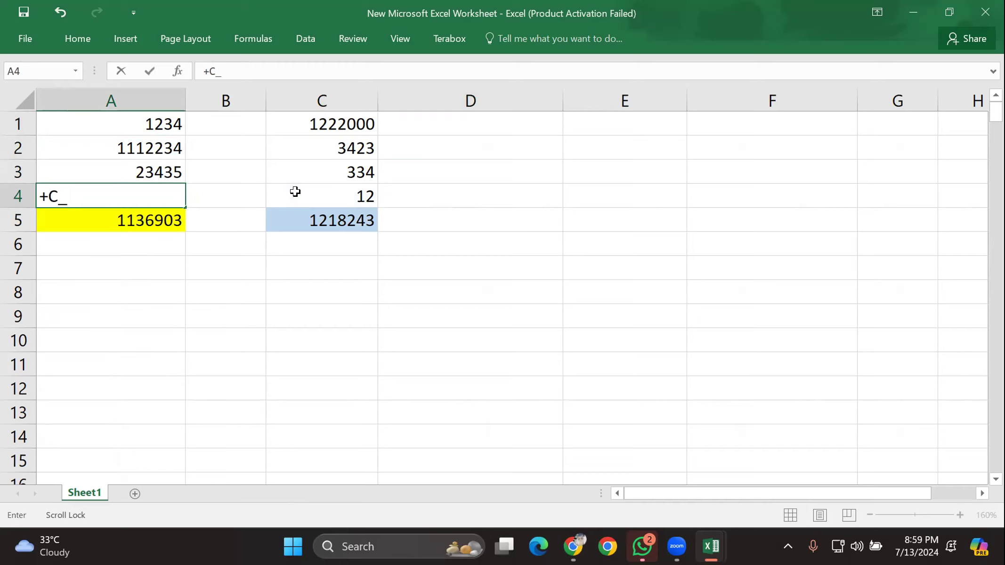
left_click(295, 192)
left_click(92, 194)
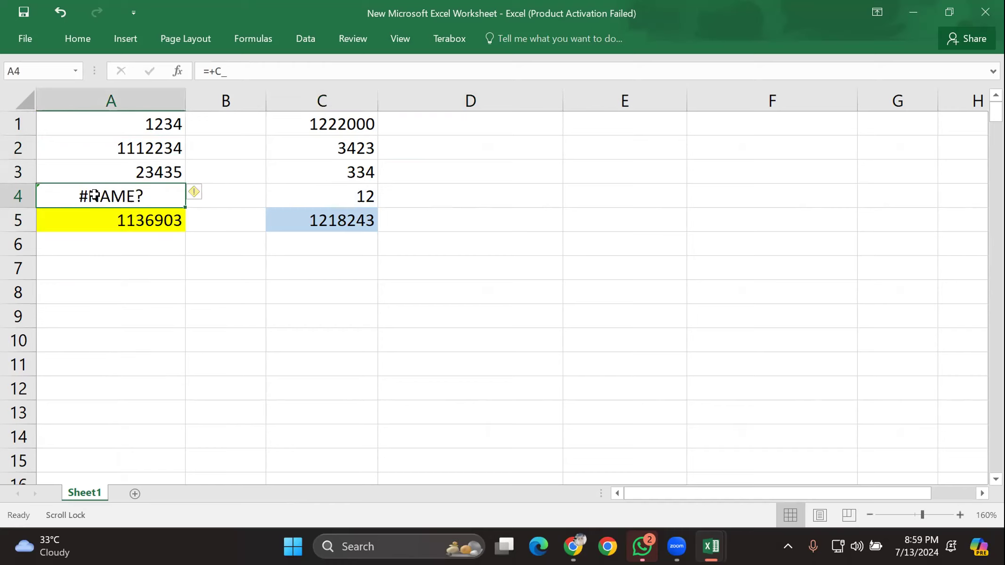
key("BackSpace")
Step: Enter a formula starting with + in cell A4 that refers to the empty cell B4
type("+")
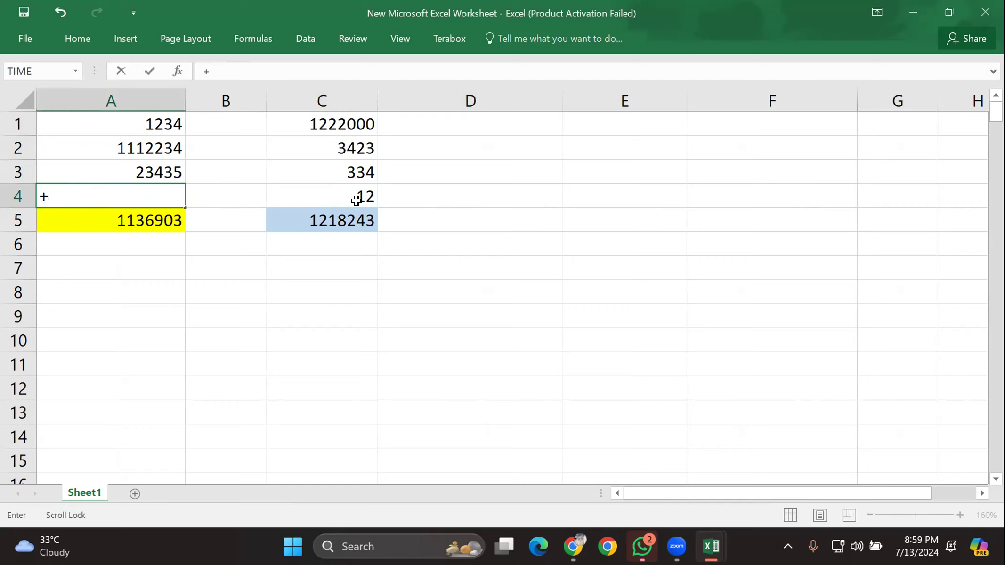
left_click(329, 195)
key("BackSpace")
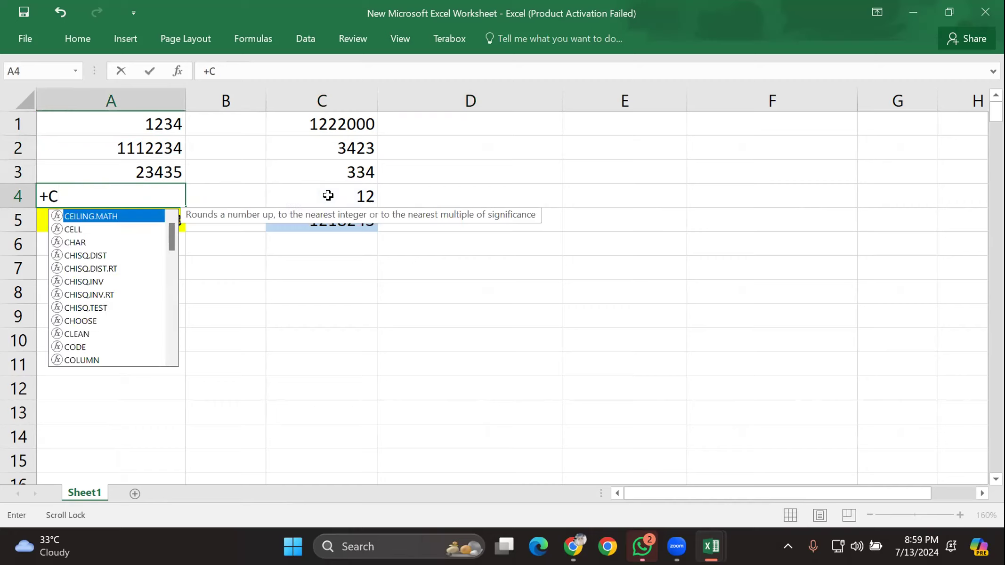
left_click(326, 197)
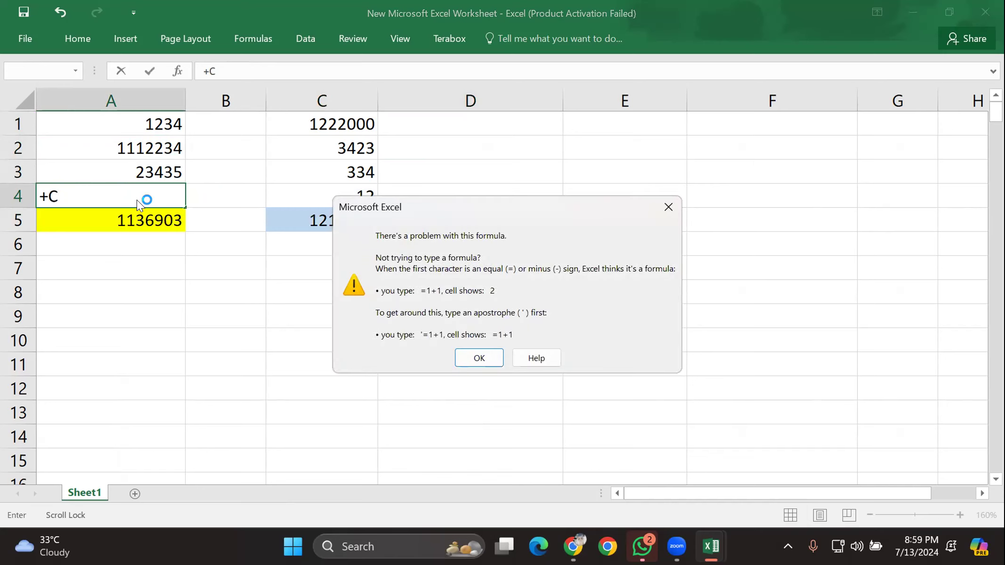
left_click(669, 206)
key("BackSpace")
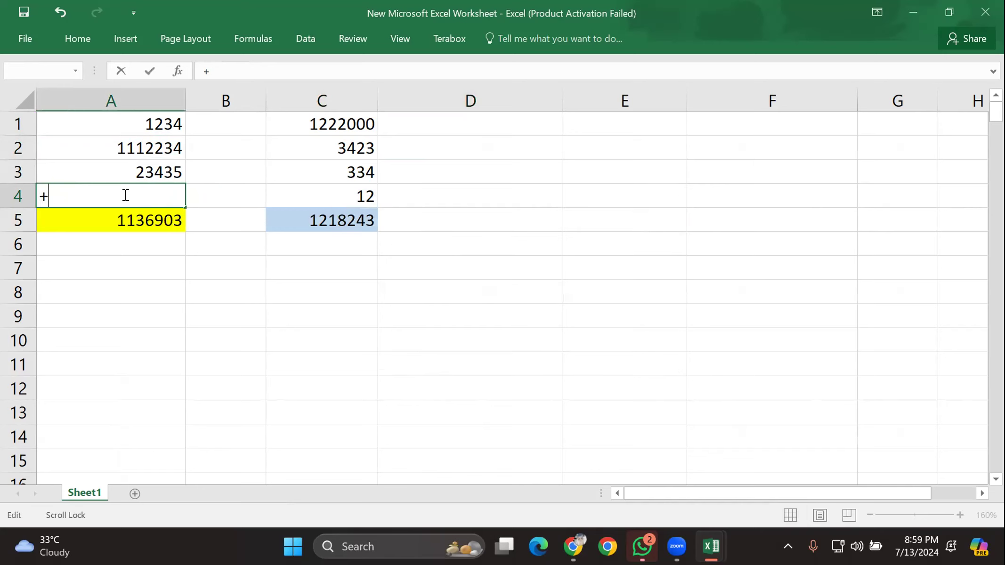
left_click(210, 206)
key("Return")
left_click(307, 198)
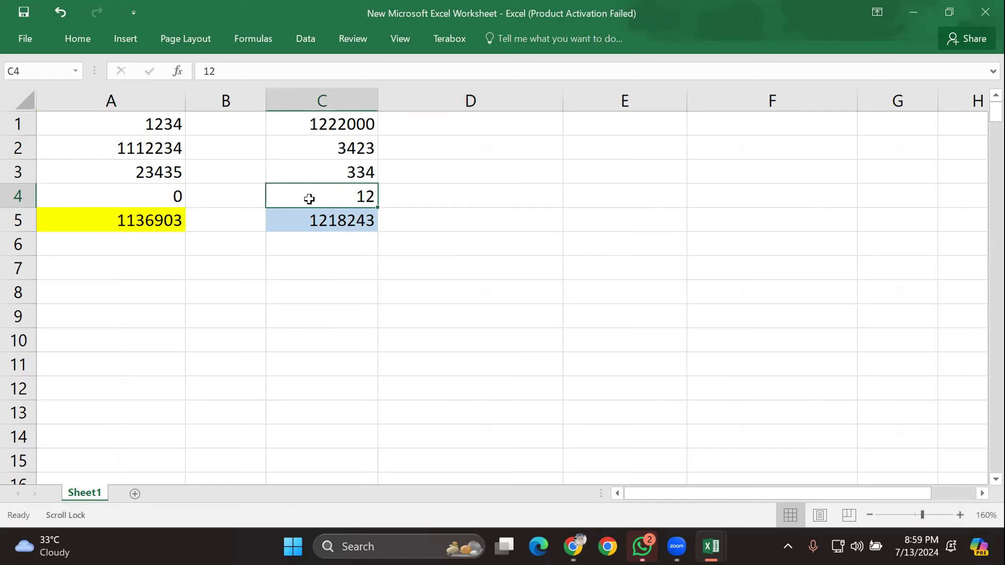
Step: Enter the numbers 24 in cell D1 and 50 in cell D2
left_click(472, 122)
type("24")
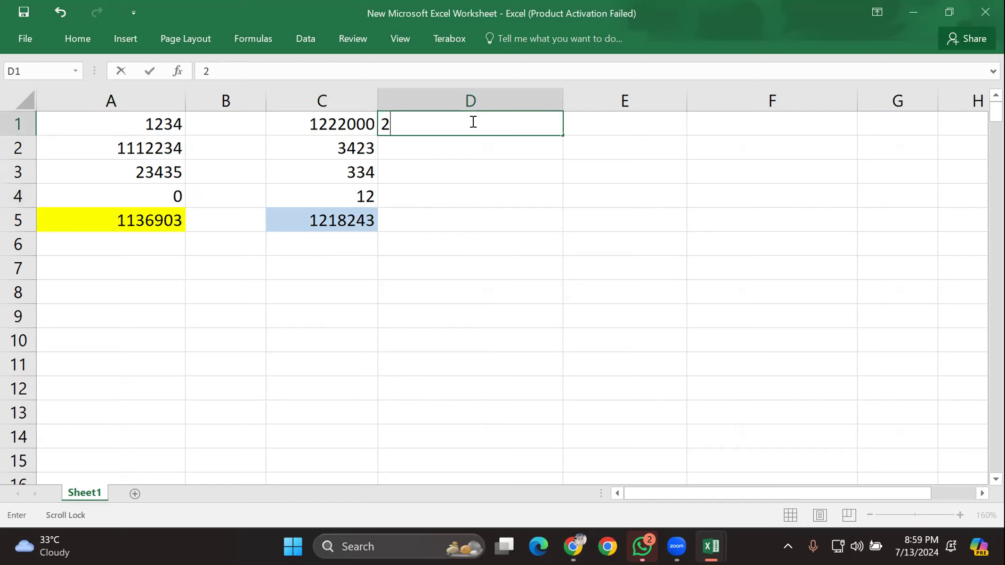
left_click(496, 148)
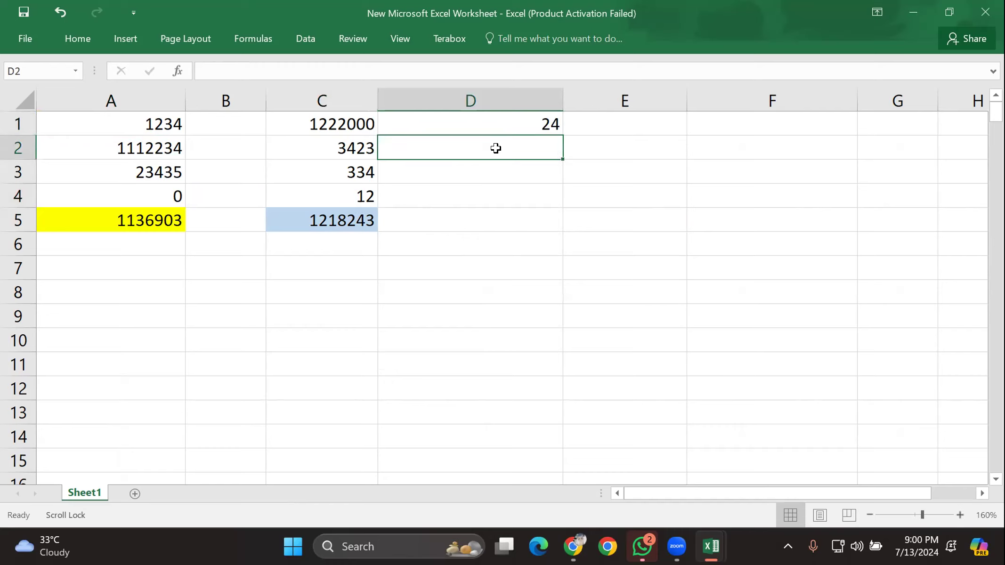
type("50")
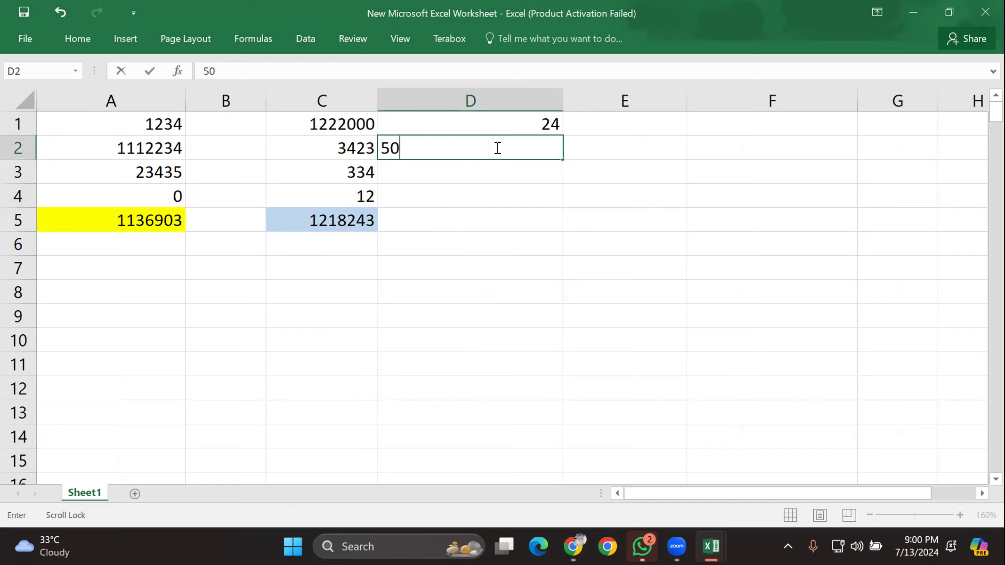
left_click(505, 177)
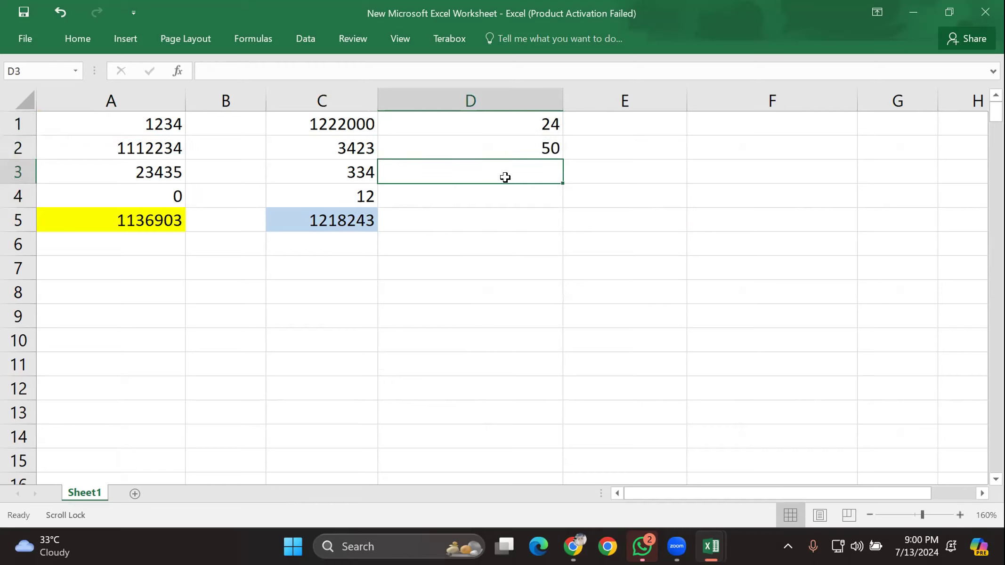
Step: Fill the empty cell D5 below the two new numbers with light blue
left_click(507, 211)
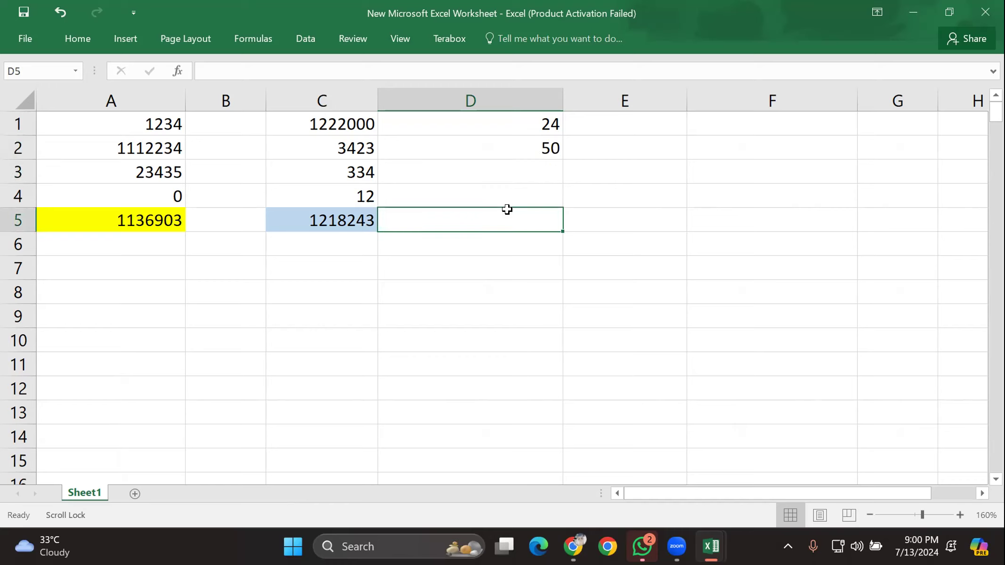
right_click(480, 221)
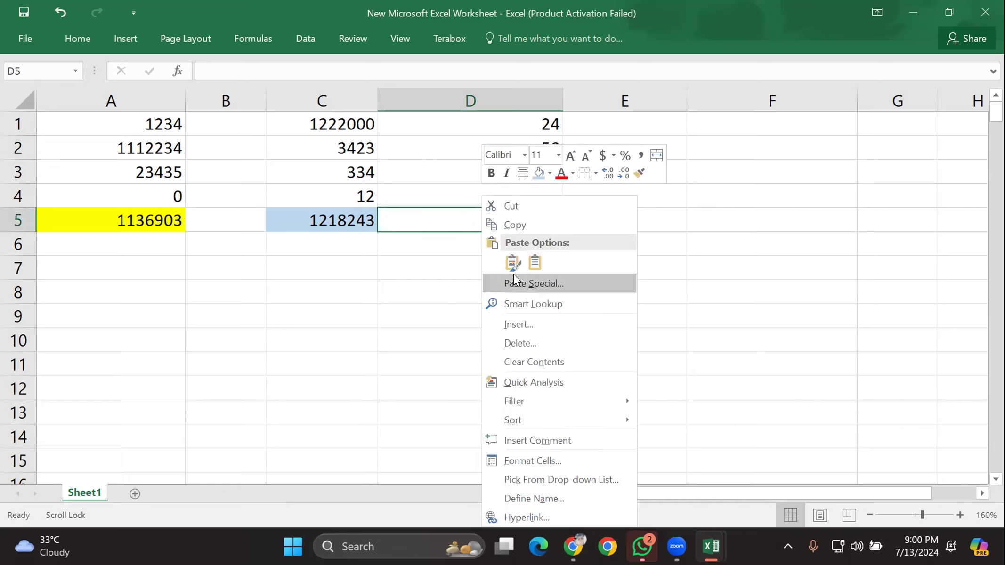
left_click(549, 173)
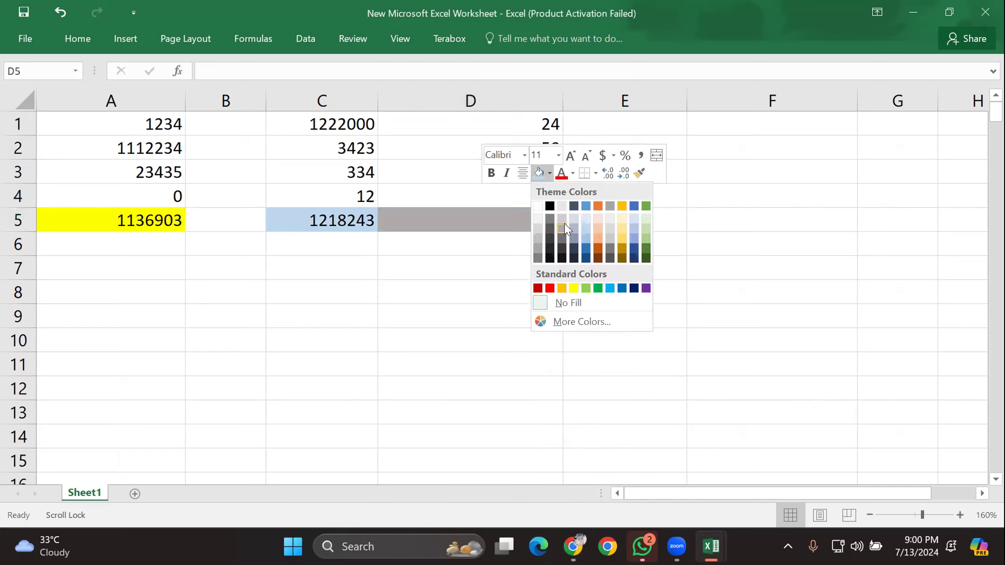
left_click(579, 223)
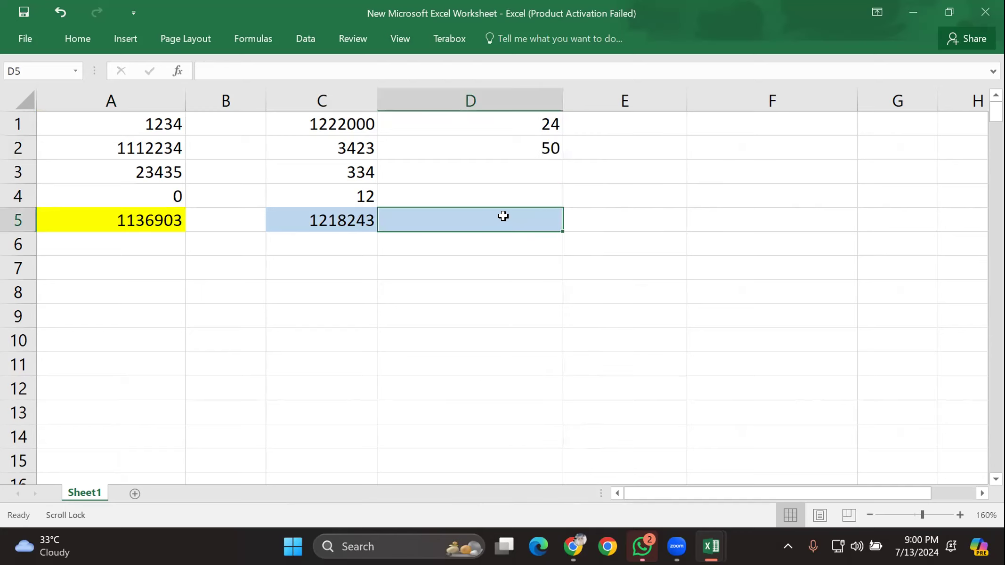
Step: Multiply the two numbers of column D in the blue cell D5 with the formula =SUM(D1*D2)
type("=")
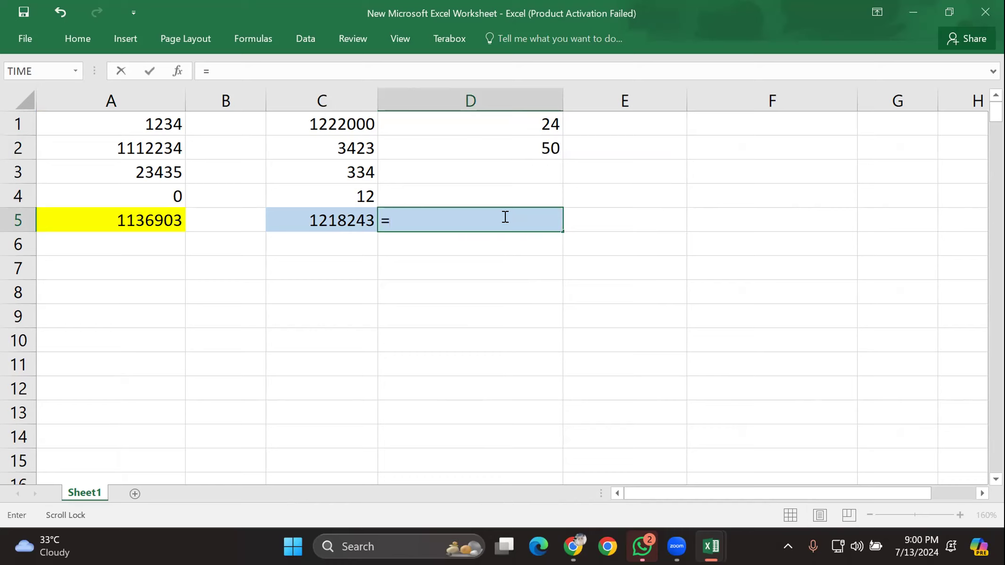
type("SUM")
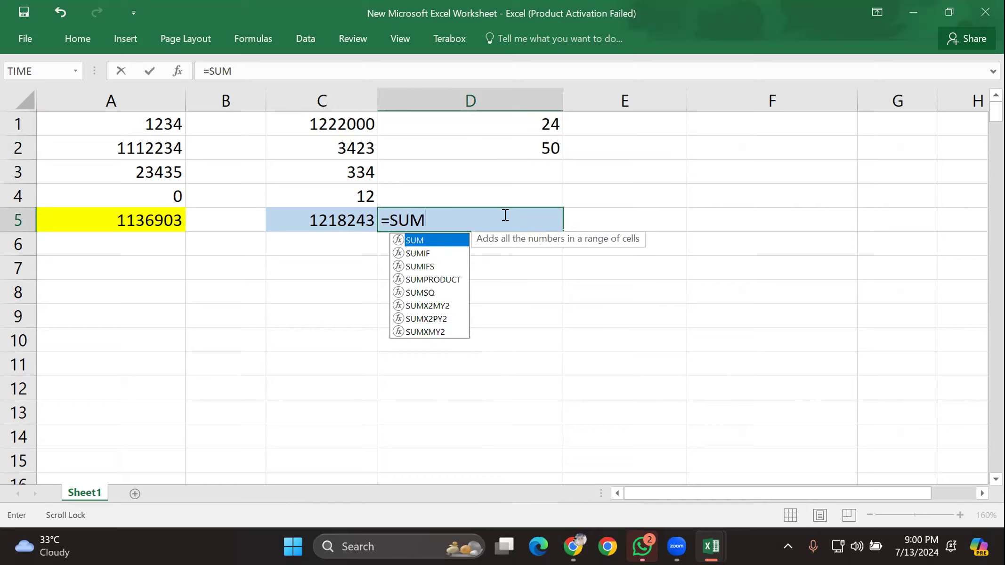
type("9")
key("BackSpace")
type("(")
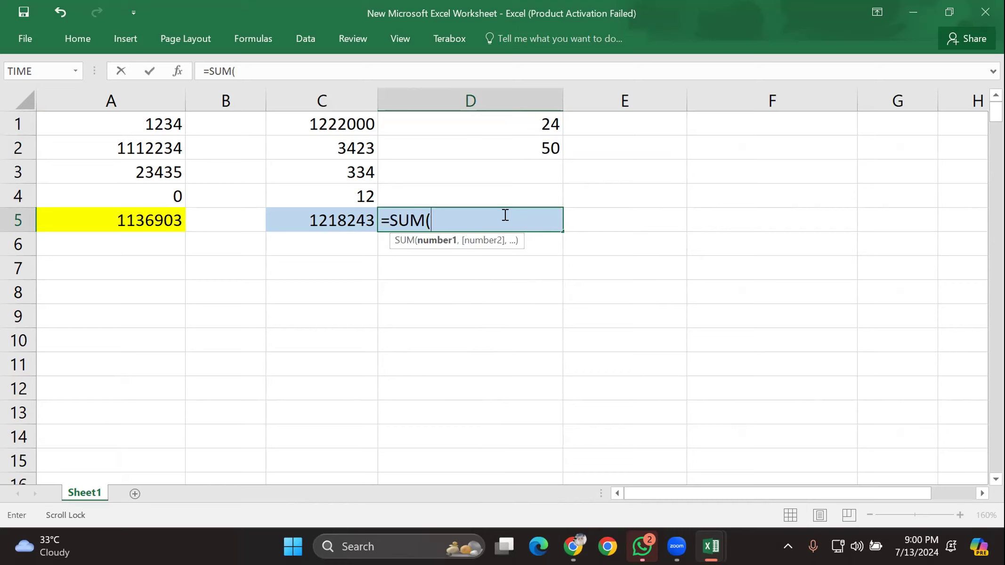
left_click(534, 124)
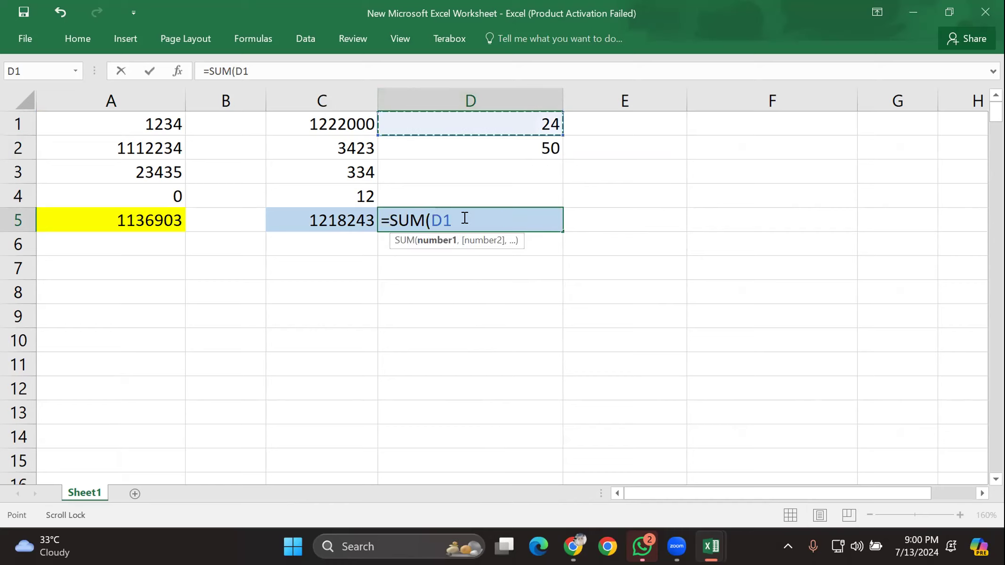
type("*")
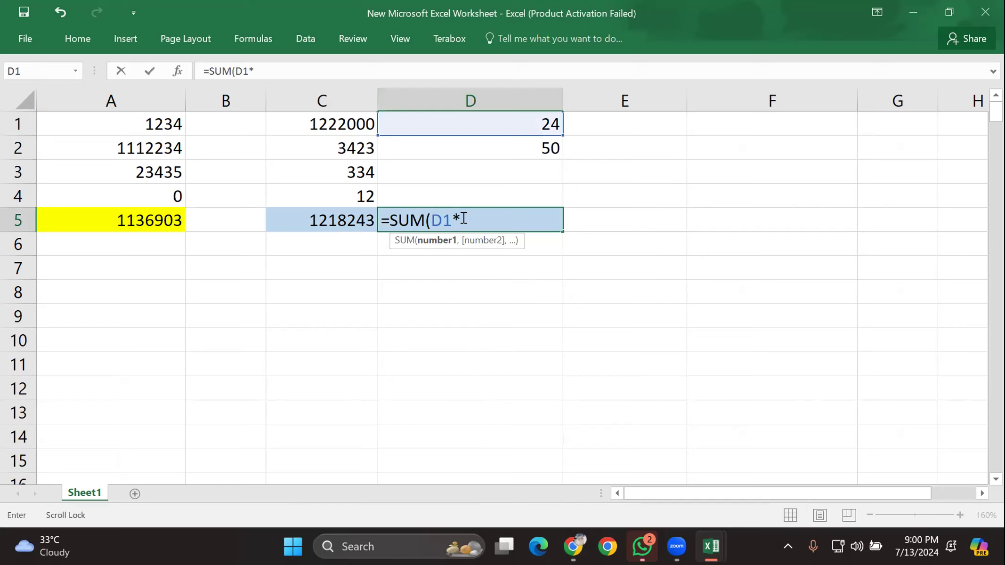
left_click(490, 152)
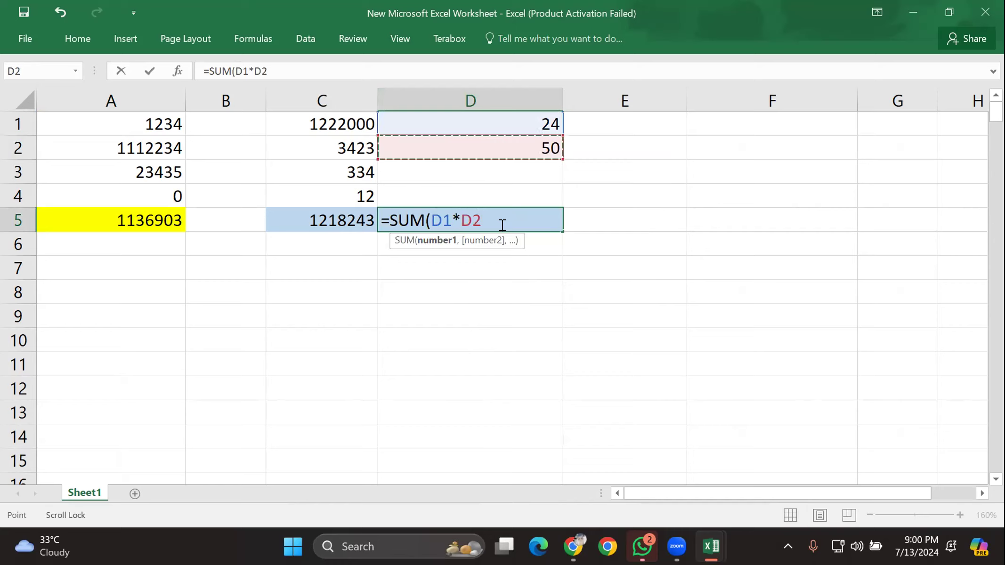
type(")")
key("Return")
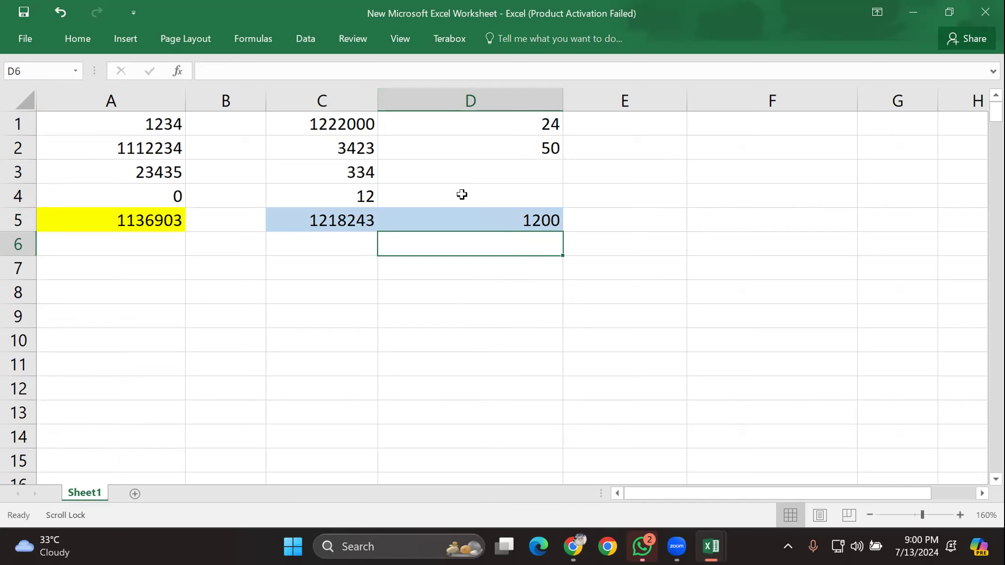
Step: Enter the numbers 12 in cell E1 and 2 in cell E2
left_click(628, 122)
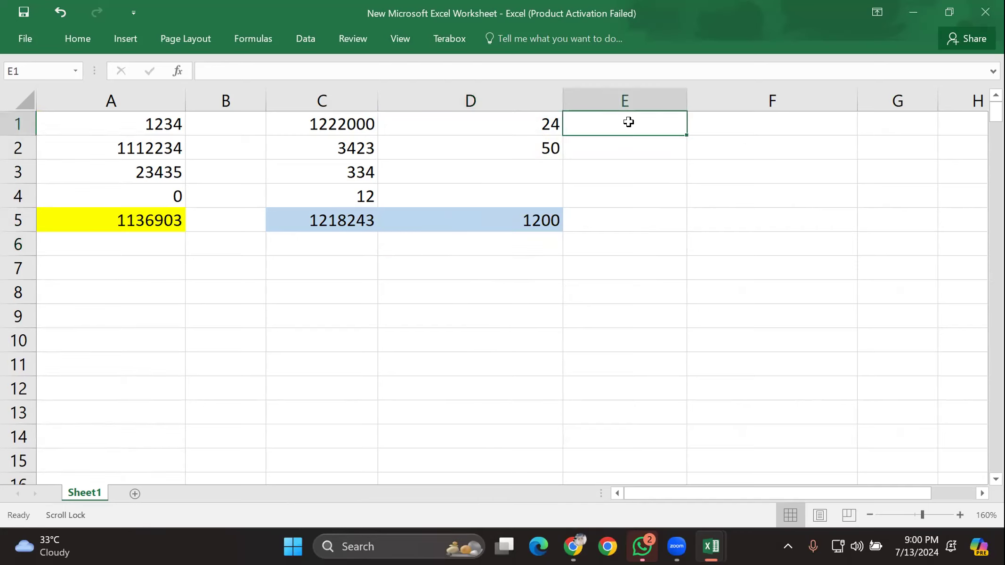
type("12")
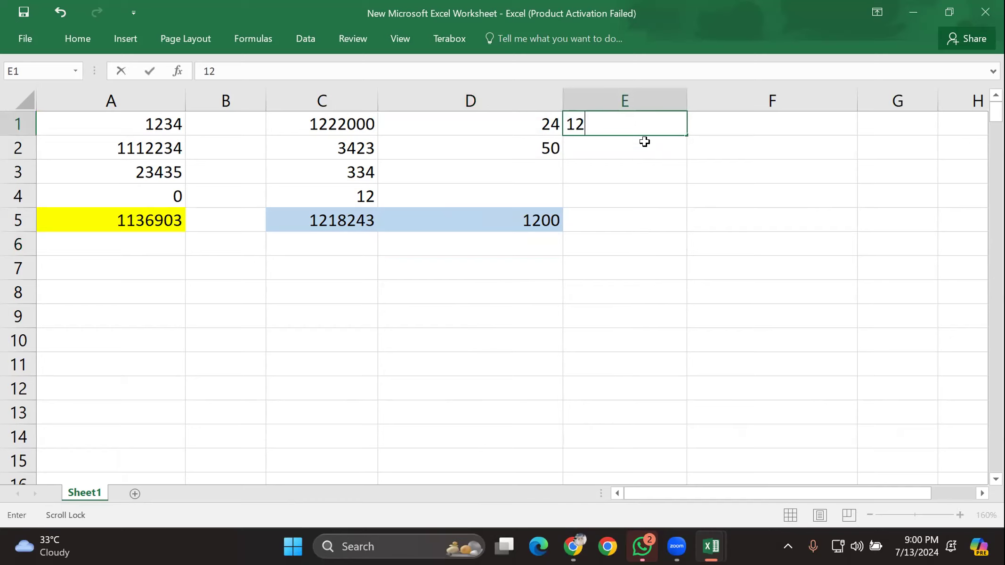
left_click(650, 150)
type("2")
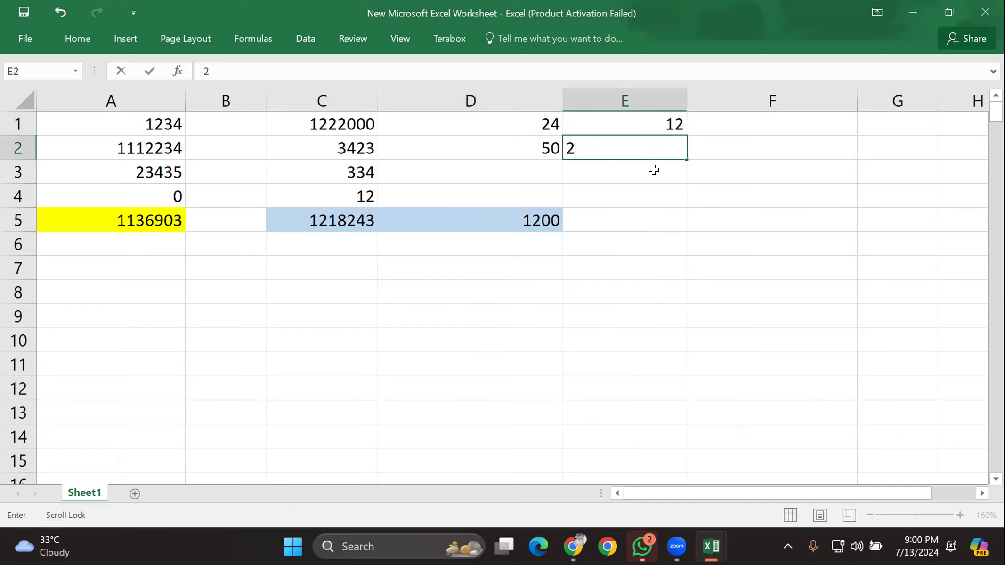
left_click(652, 170)
Step: Fill the empty cell E5 below the numbers of column E with light orange
left_click(646, 220)
right_click(650, 198)
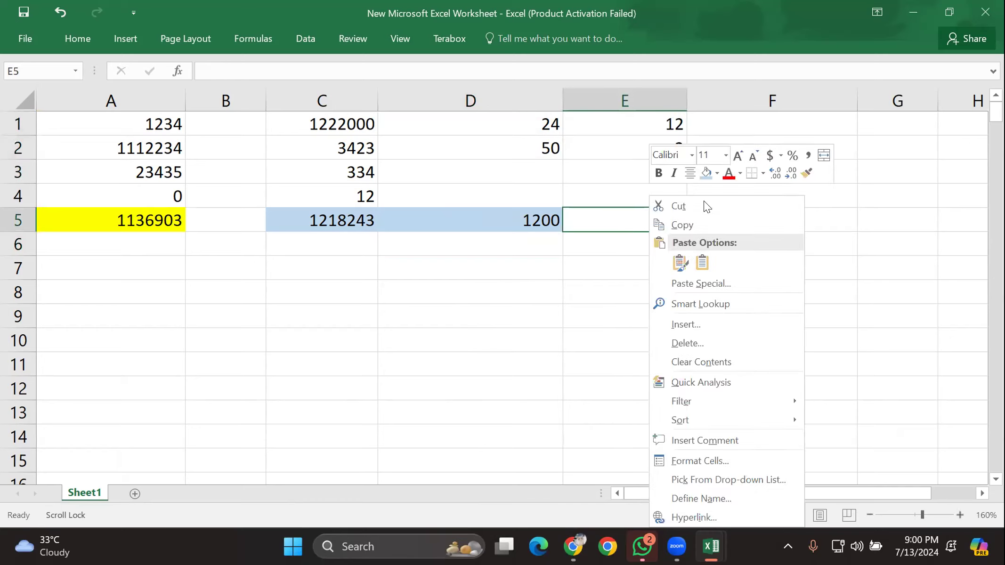
left_click(714, 173)
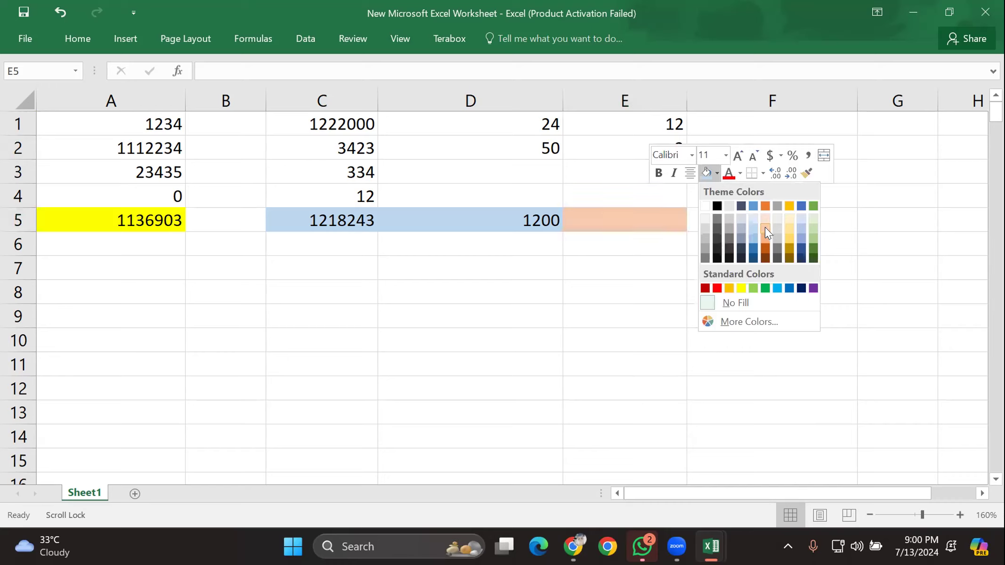
Step: Fill cell E5 with light orange and enter the division formula =SUM(E1/E2) in it
left_click(766, 226)
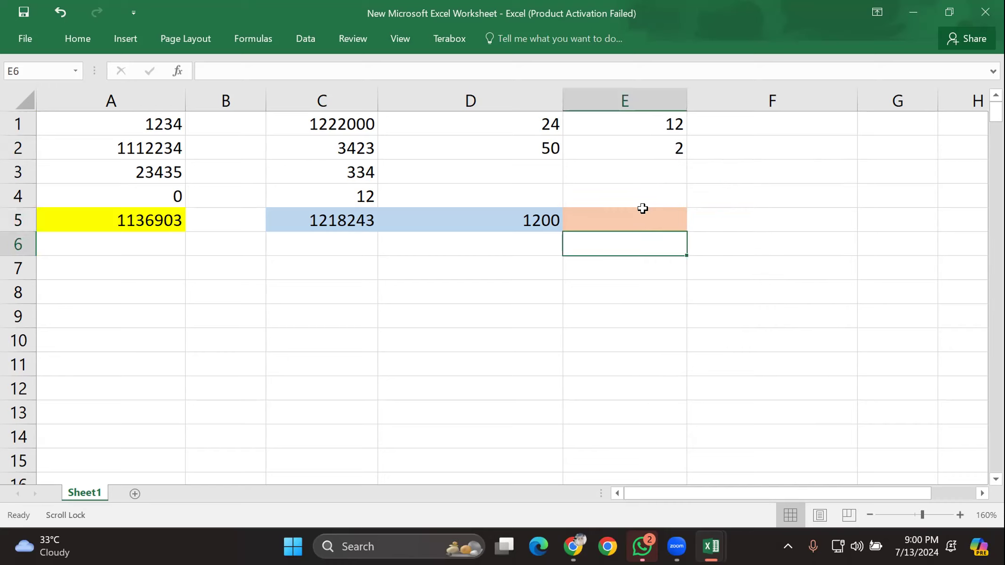
type("=")
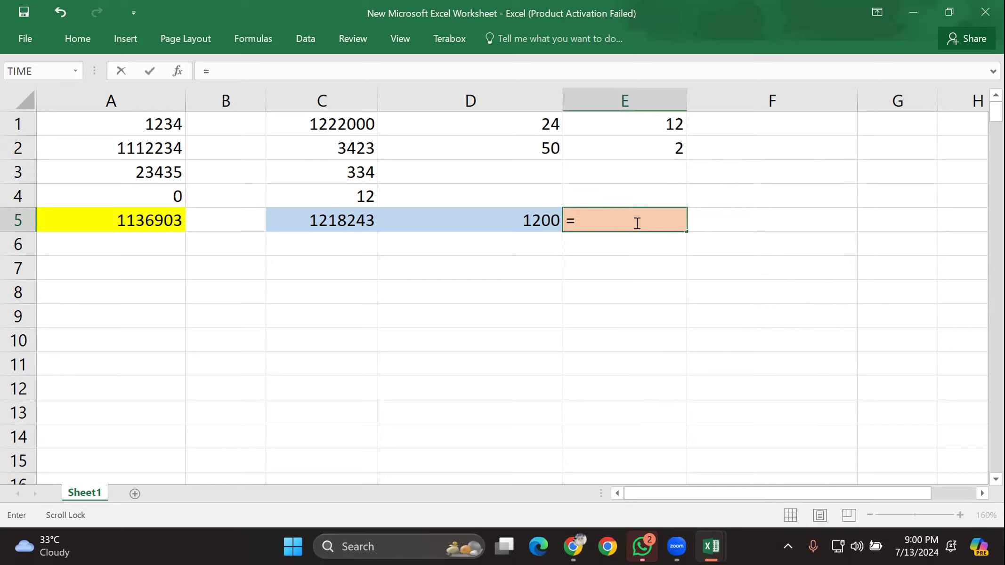
type("SUM")
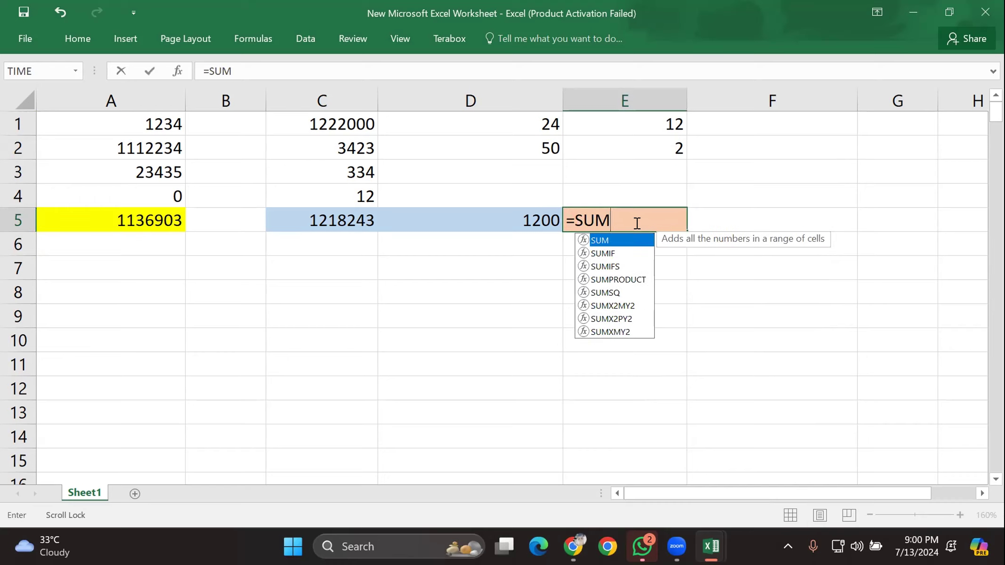
type("(")
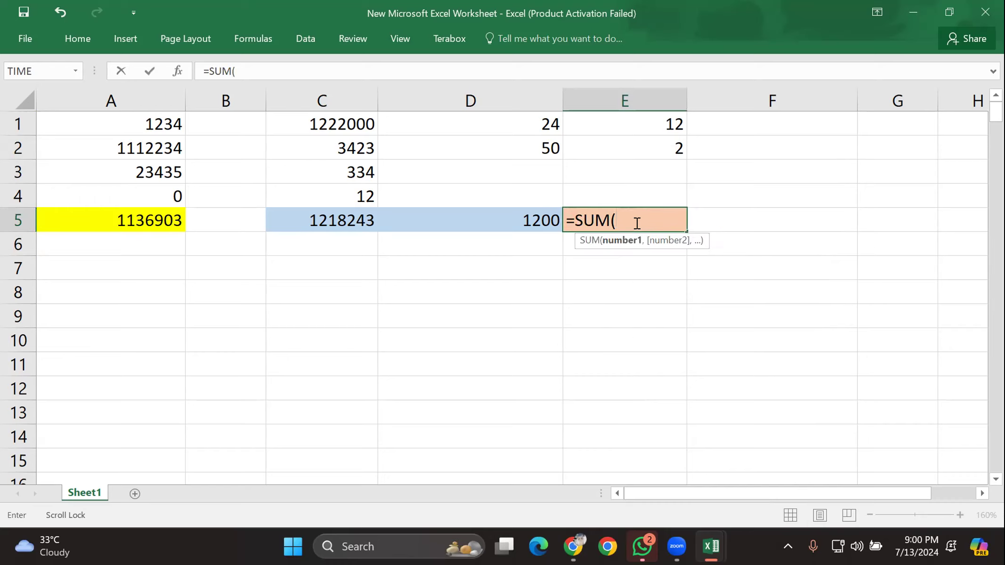
left_click(643, 118)
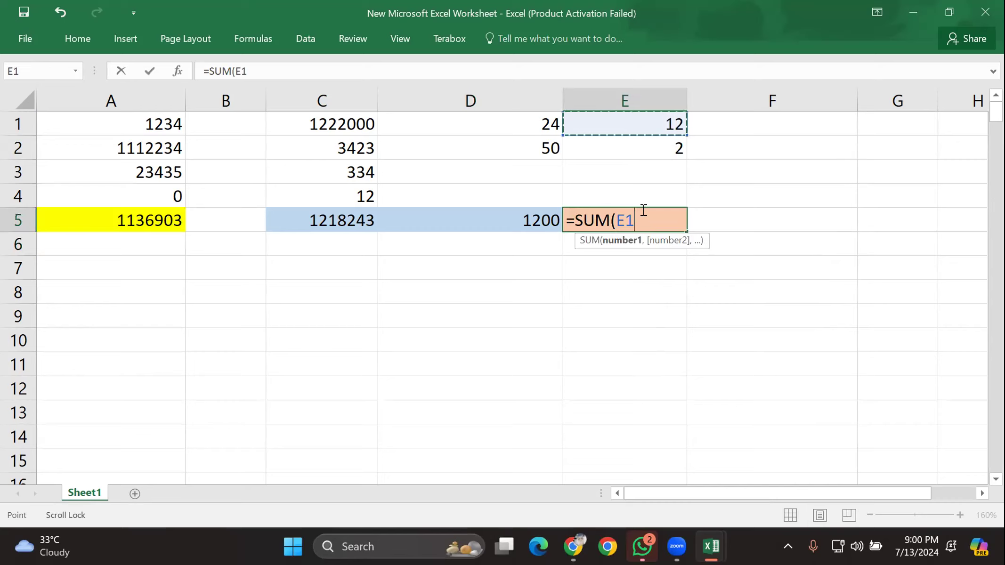
type("?")
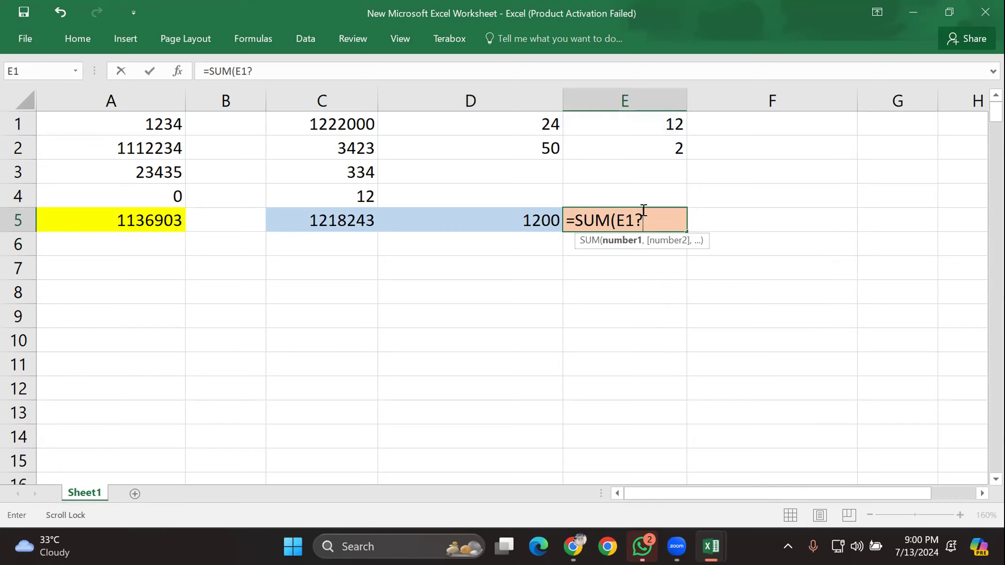
key("BackSpace")
type("/")
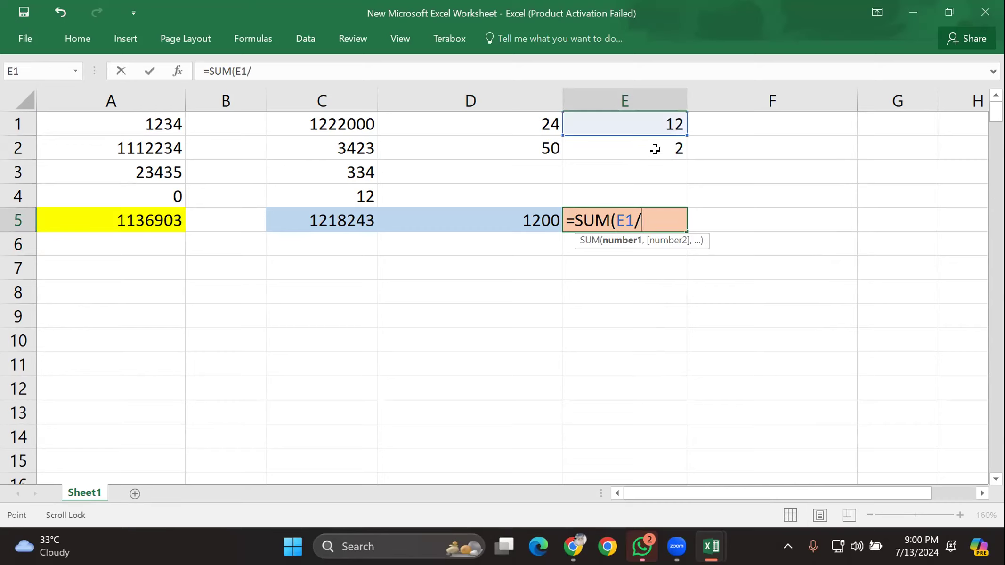
left_click(653, 150)
type(")")
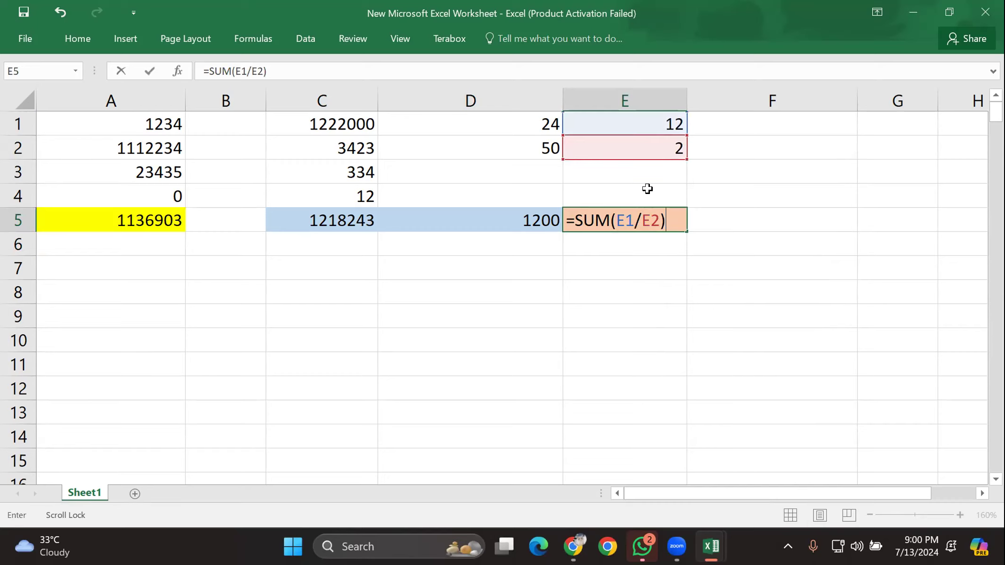
key("Return")
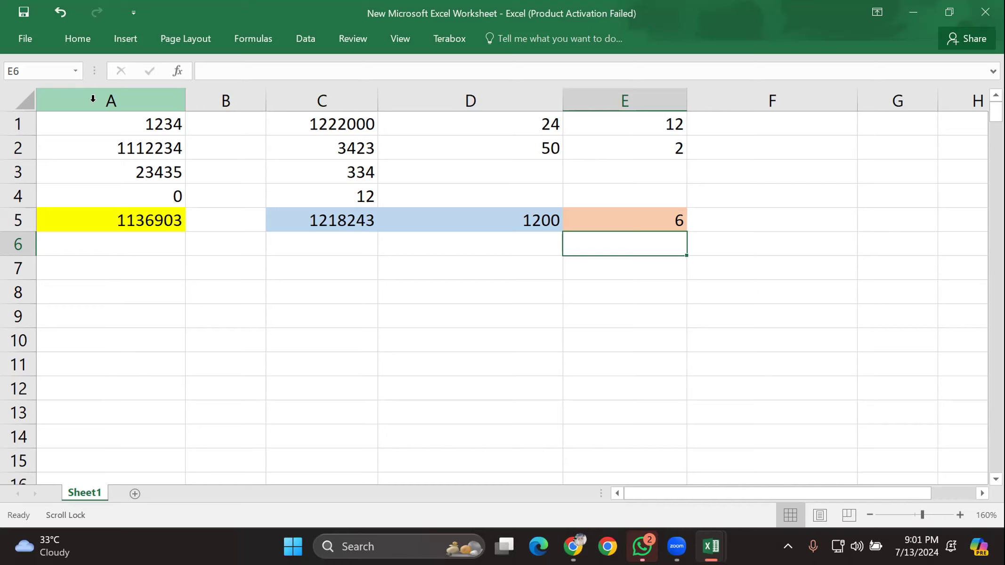
Step: Delete the contents of cell A4
left_click(125, 189)
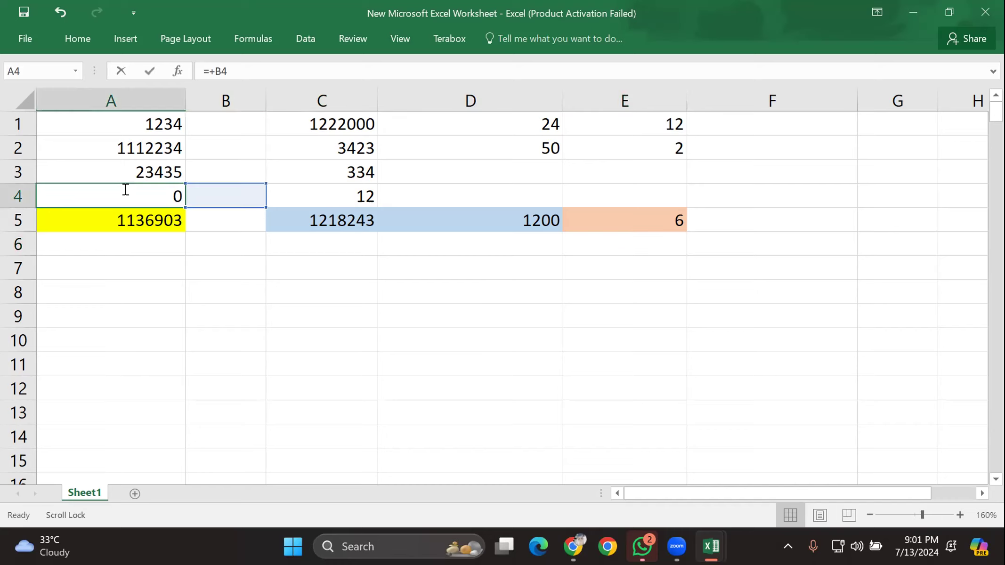
key("Delete")
left_click(235, 186)
left_click(228, 161)
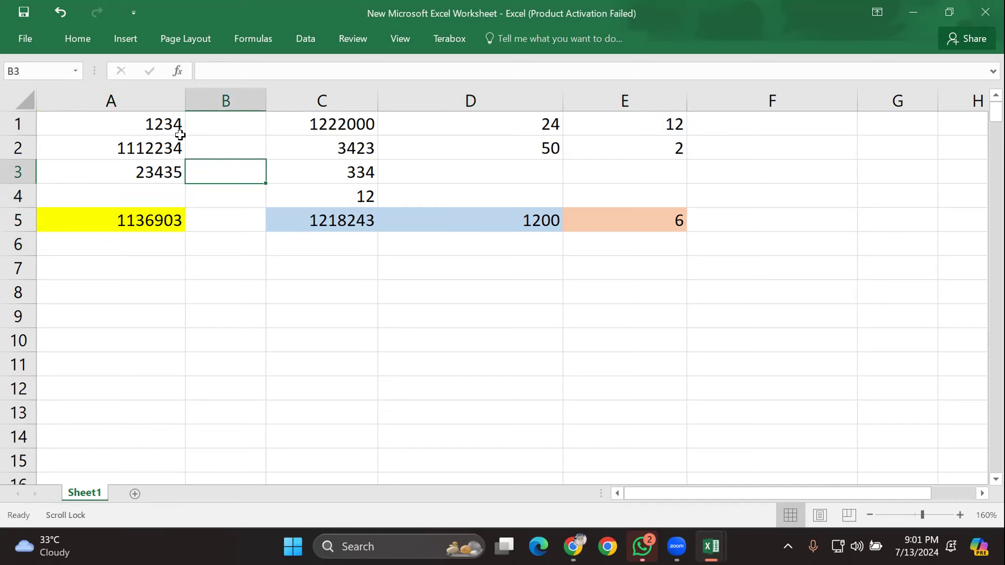
left_click(155, 199)
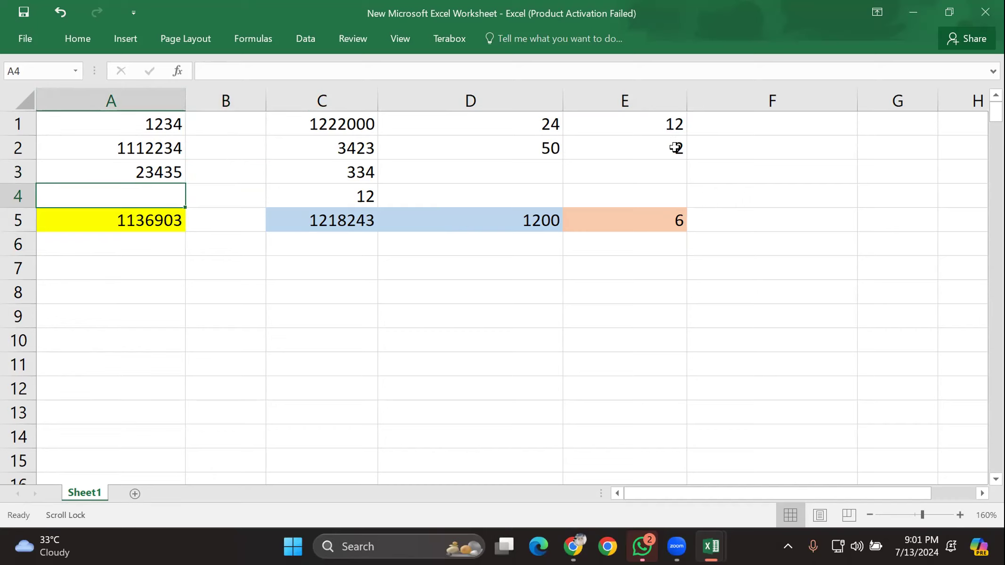
Step: Clear the contents of all cells in the worksheet, keeping the coloured fills
left_click(26, 100)
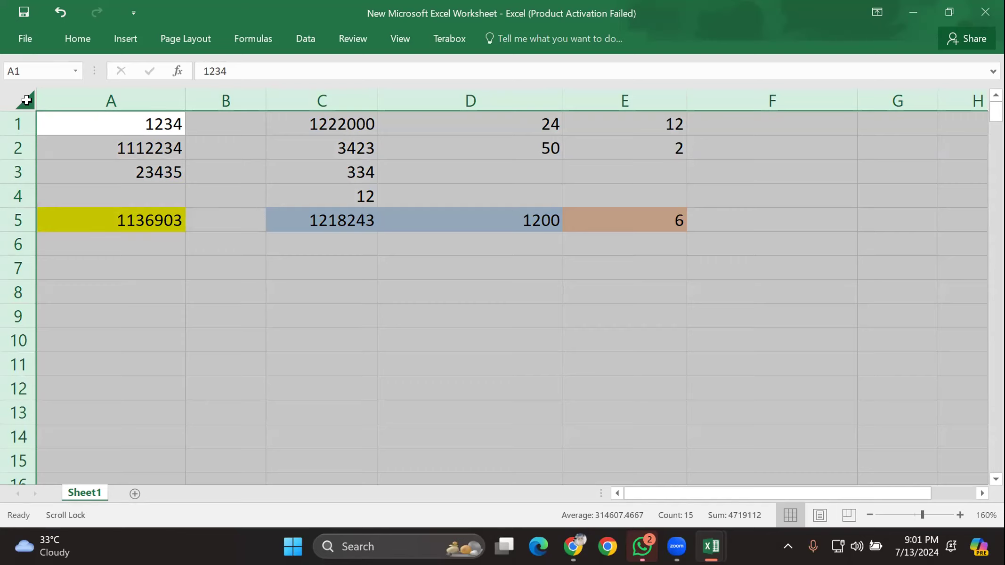
key("Delete")
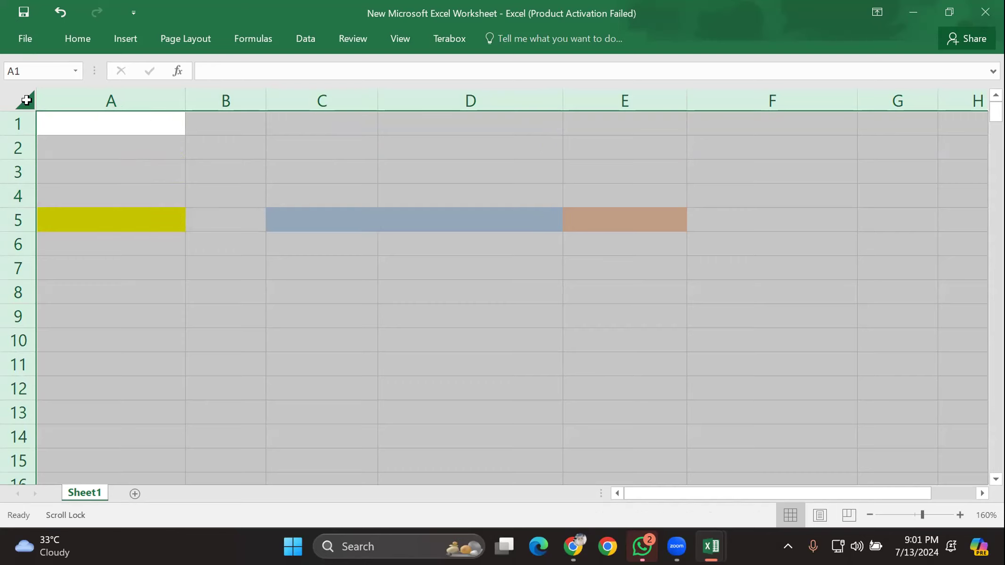
left_click(173, 213)
scroll(234, 248, "down", 3)
scroll(142, 268, "up", 3)
left_click(117, 264)
left_click(144, 122)
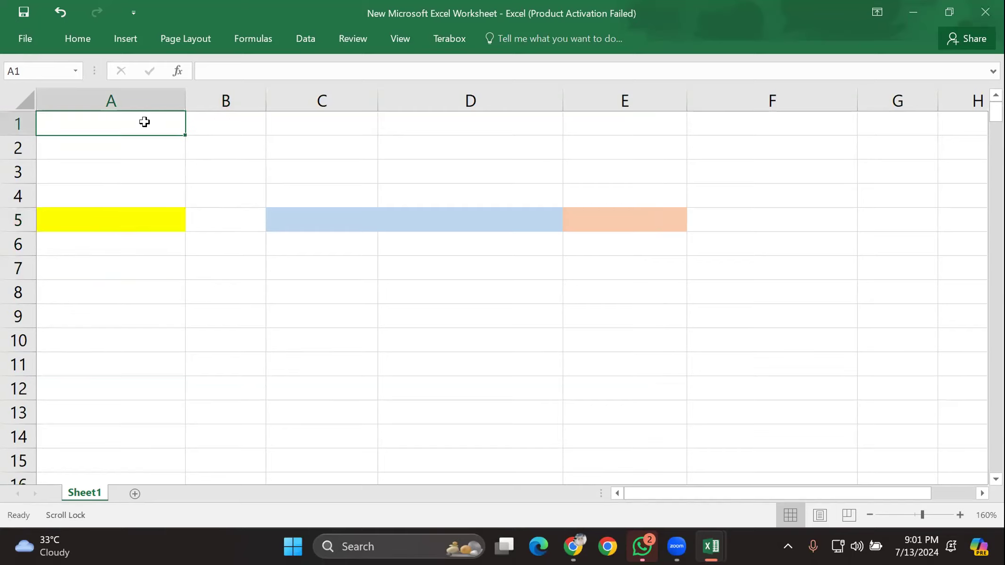
left_click(134, 225)
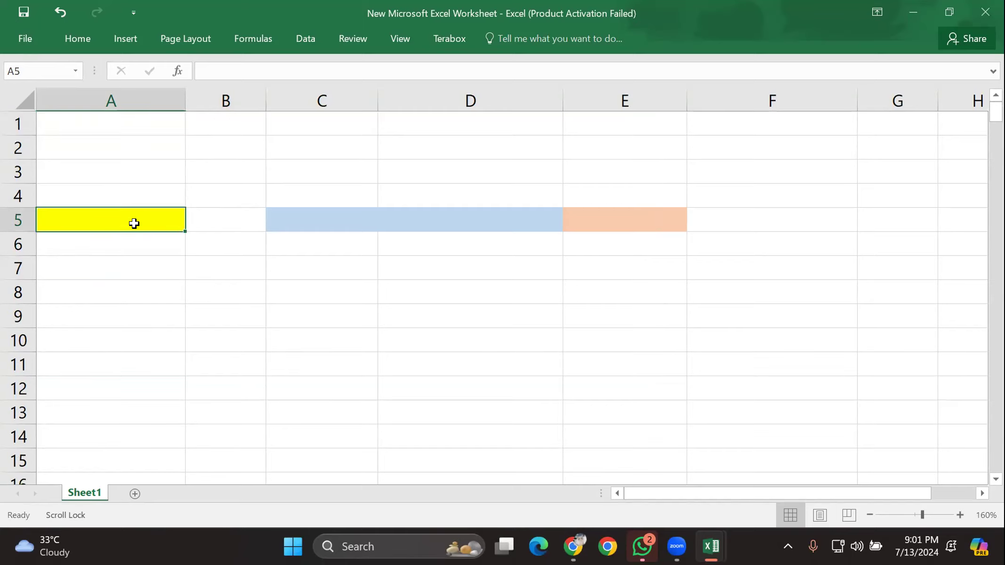
Step: Widen column B and enter 1234, 123 and 123 in cells B1 to B3
left_click_drag(265, 99, 427, 94)
left_click(288, 117)
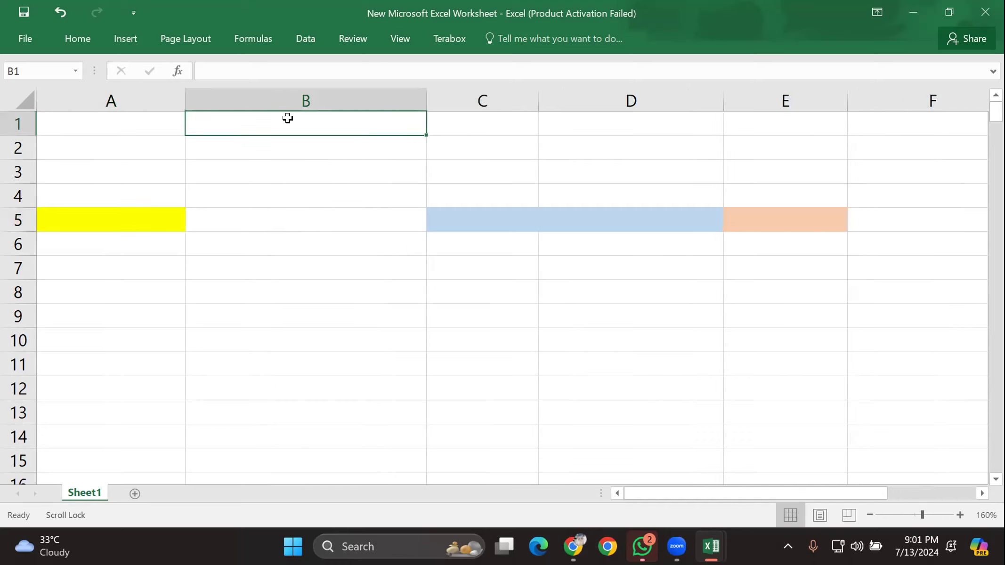
type("1234")
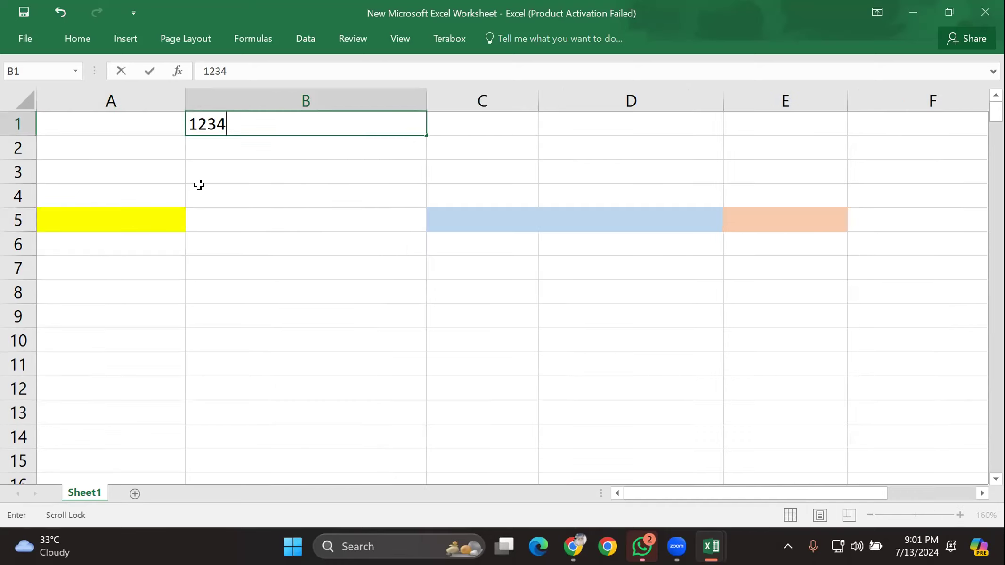
left_click(278, 137)
double_click(280, 136)
type("123")
left_click(314, 185)
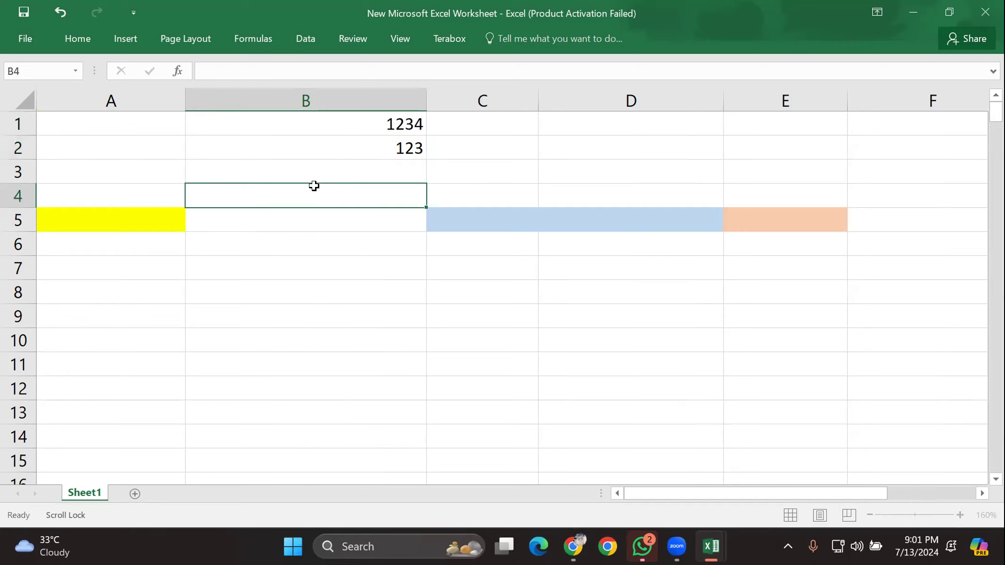
left_click(327, 170)
type("123")
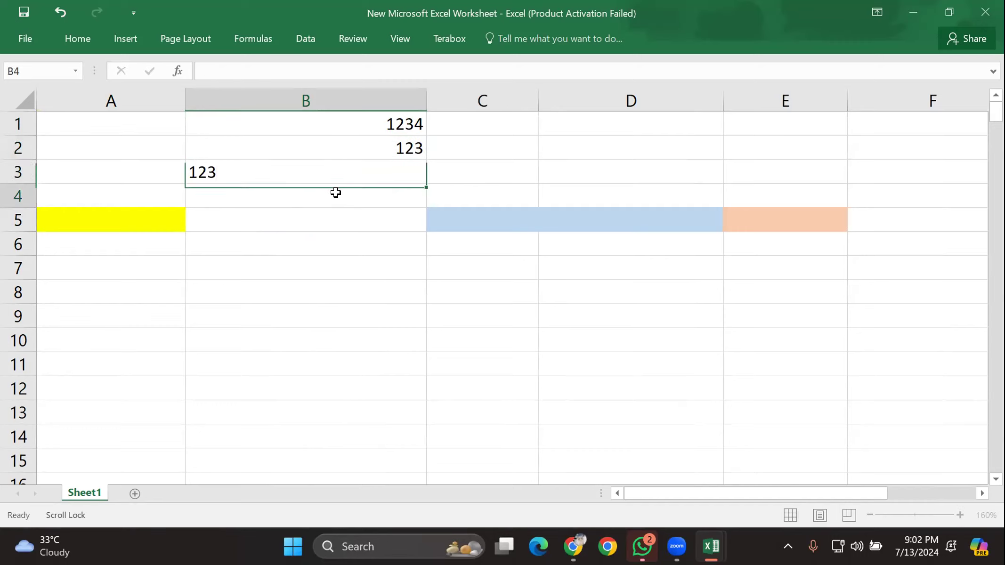
Step: Enter 345, 123, 678 and 234 in cells B4 to B7
left_click(336, 192)
type("345")
left_click(342, 230)
type("123")
left_click(373, 246)
type("678")
left_click(366, 264)
type("234")
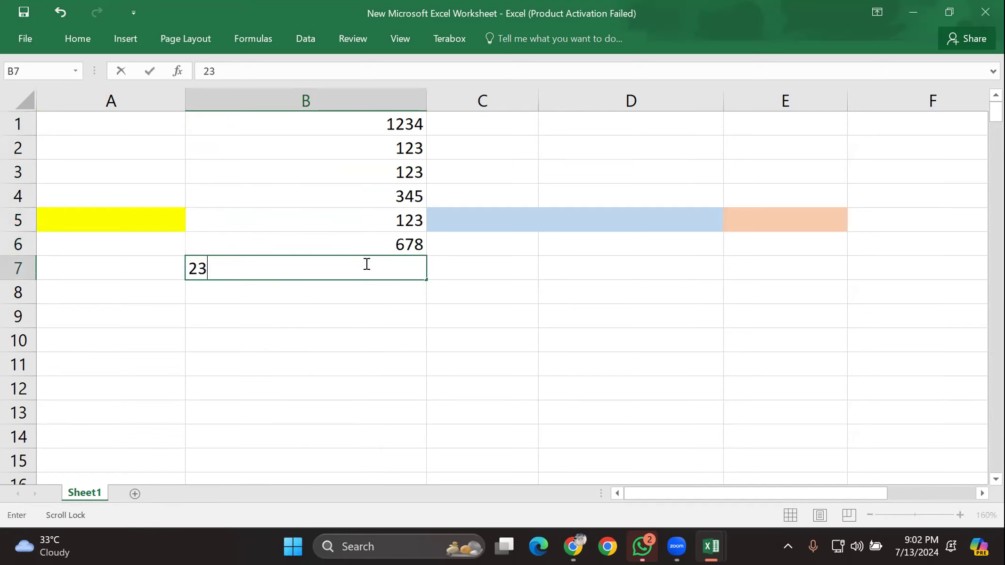
Step: Continue the number list with 4567, 234567 and 1234 in cells B8 to B10
left_click(365, 285)
double_click(369, 288)
type("4567")
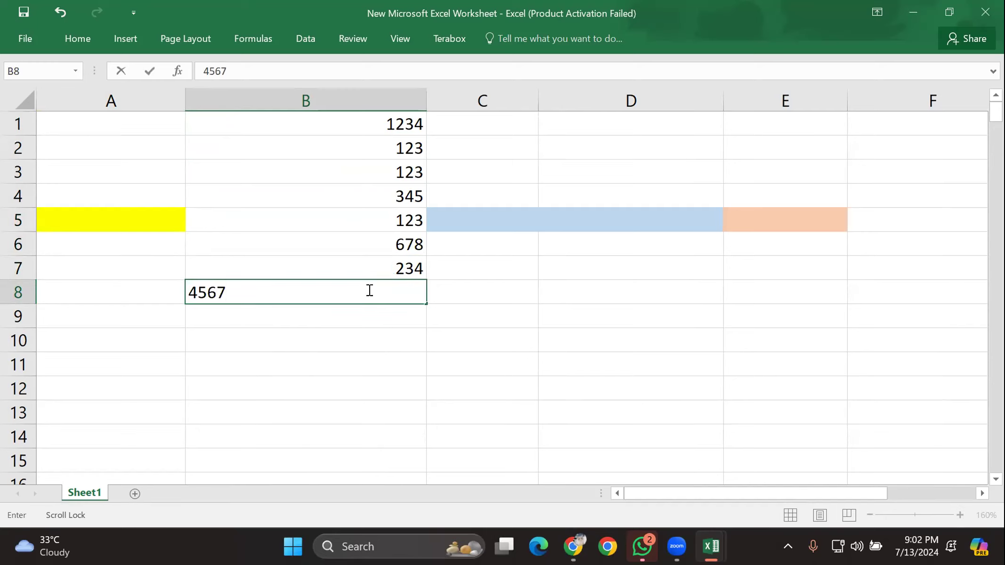
left_click(377, 312)
type("2")
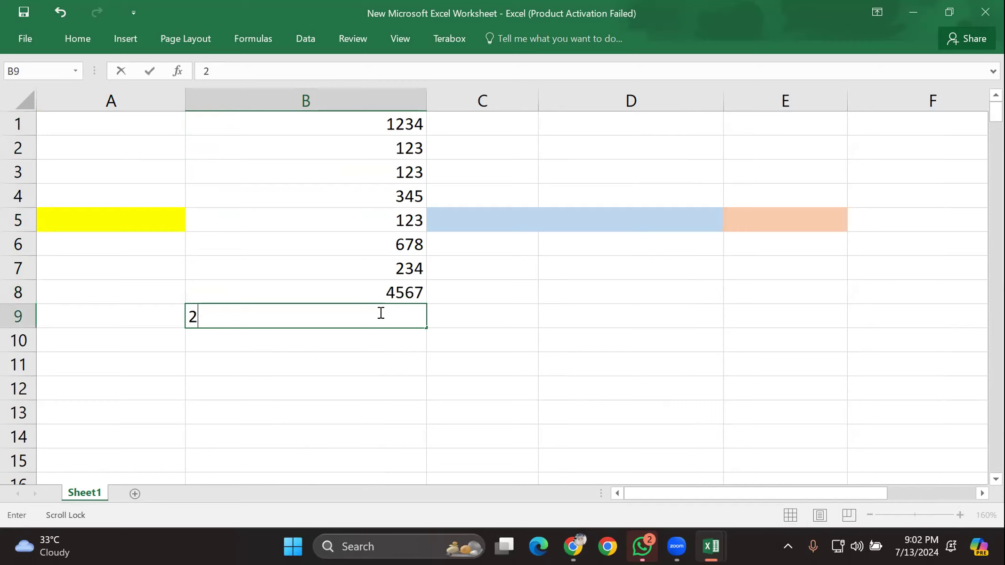
type("34567")
left_click(371, 342)
type("1234")
Step: Complete the number list with 33, 3333, 244 and 456 in cells B11 to B14
left_click(359, 361)
type("33")
left_click(351, 382)
type("33")
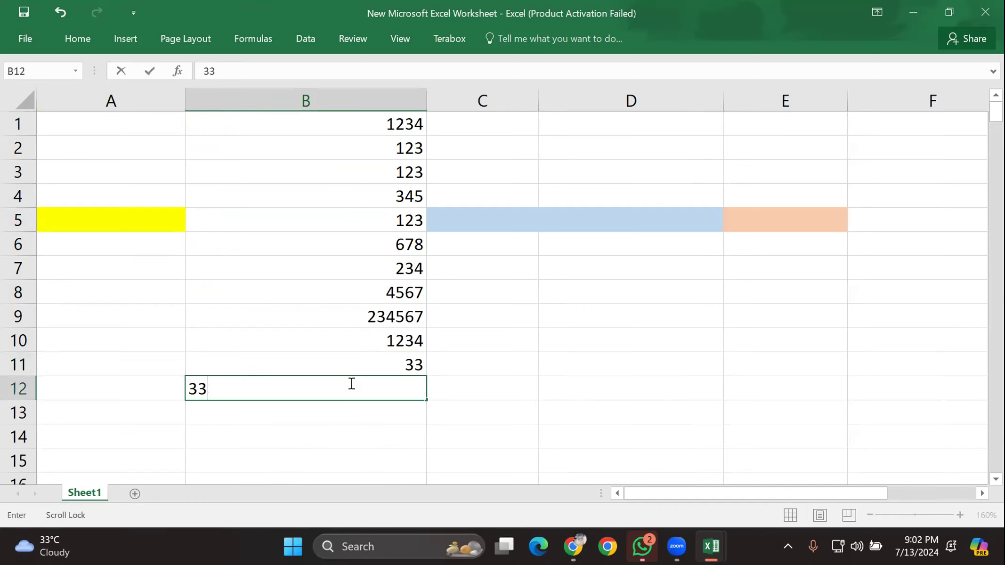
scroll(351, 383, "down", 1)
type("33")
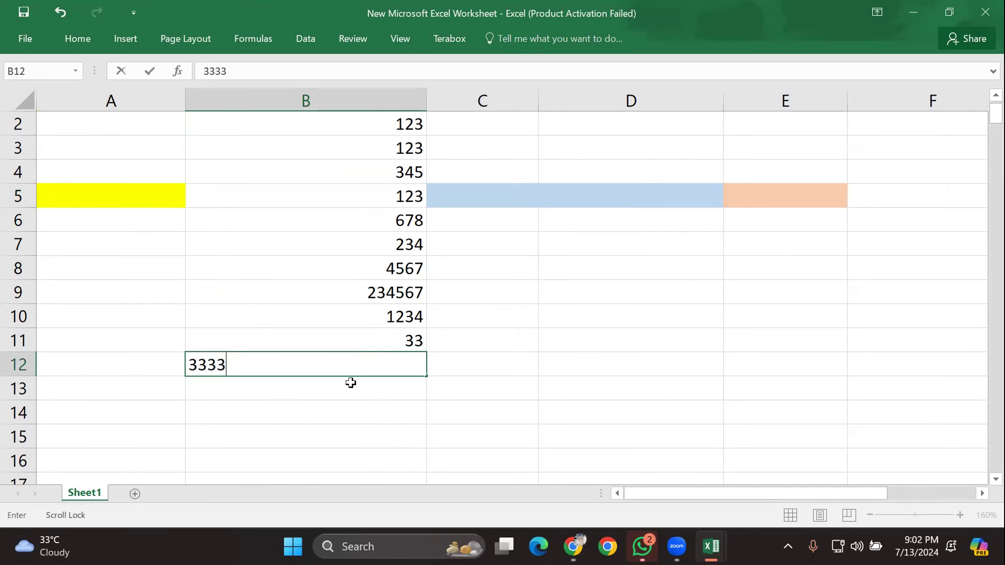
left_click(350, 382)
type("244")
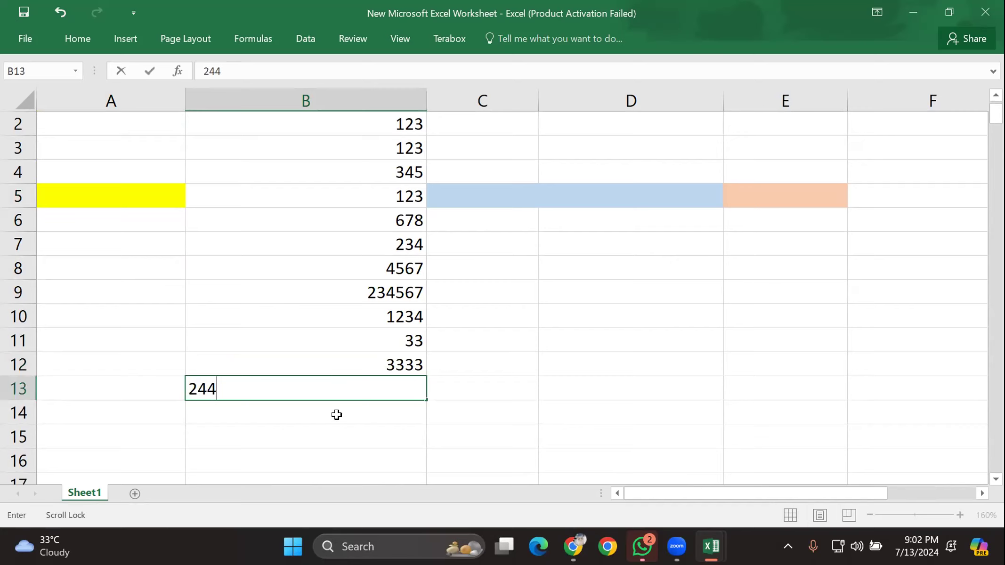
double_click(351, 414)
type("456")
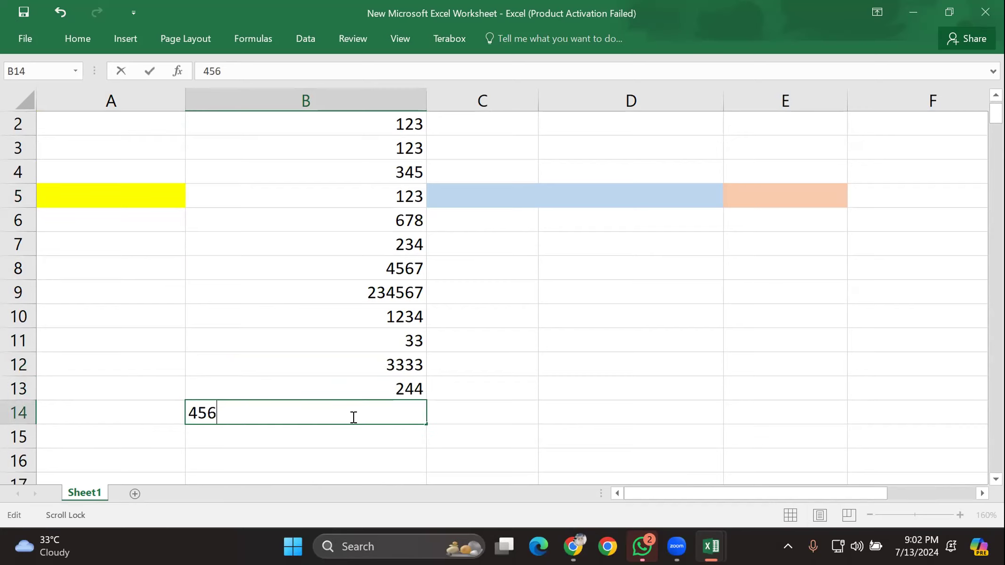
left_click(364, 435)
scroll(359, 229, "up", 1)
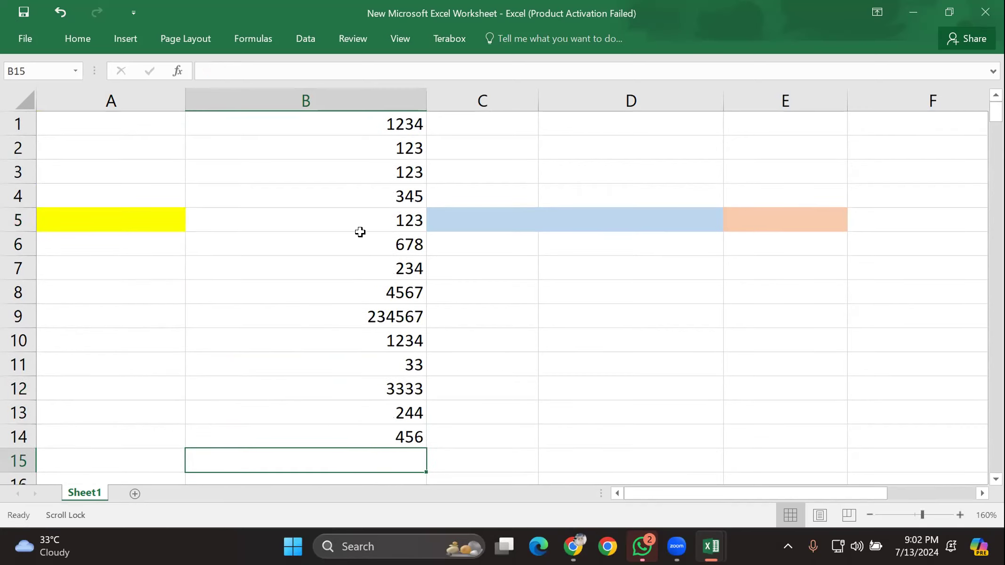
Step: Fill the empty cell B15 below the number list with light blue
left_click(370, 132)
scroll(349, 198, "down", 4)
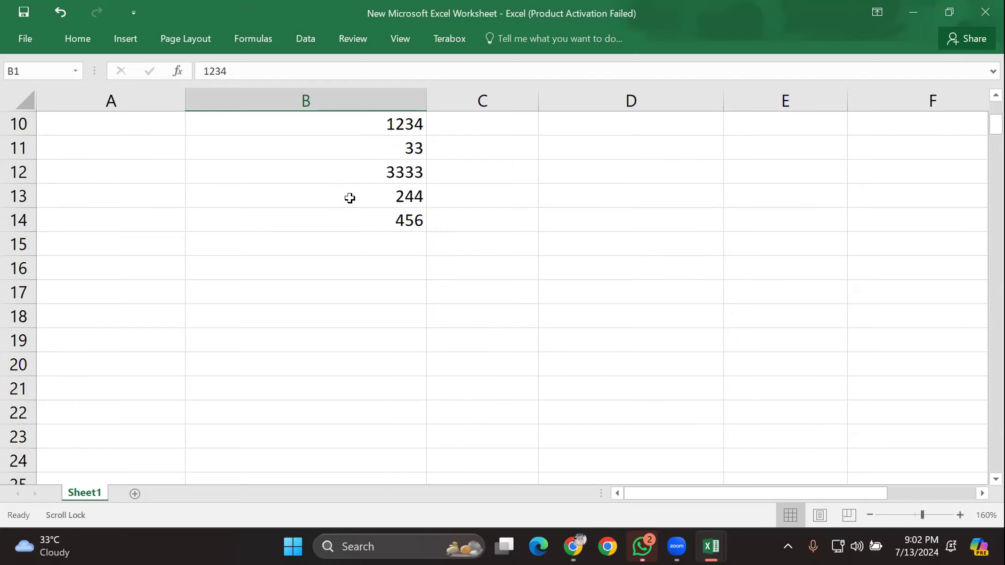
left_click(286, 174)
right_click(280, 172)
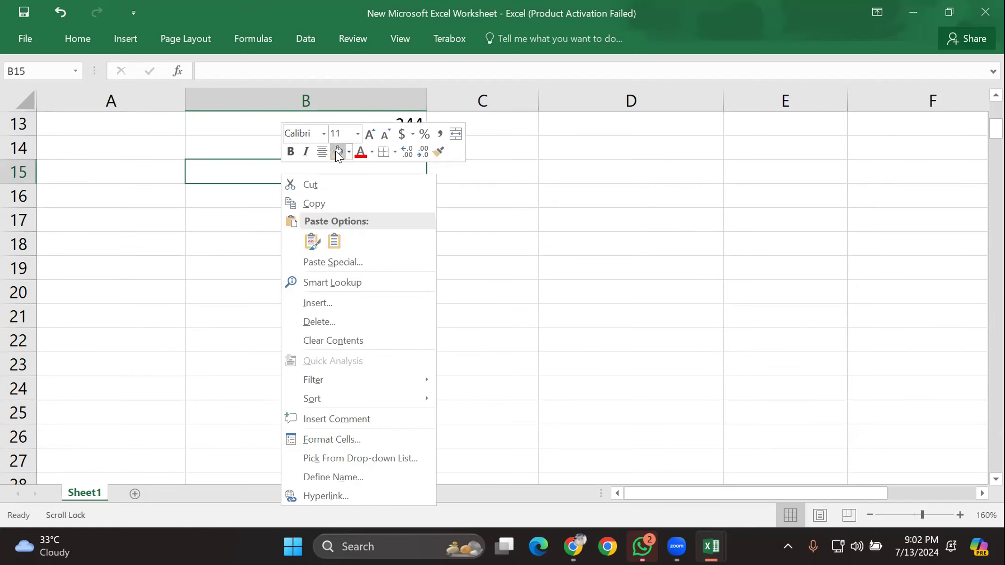
left_click(349, 152)
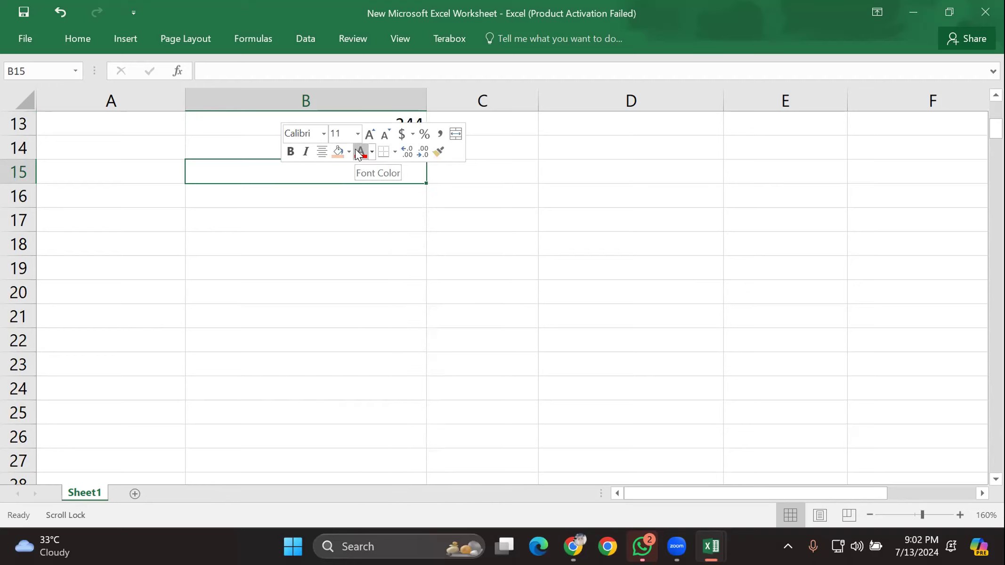
left_click(346, 152)
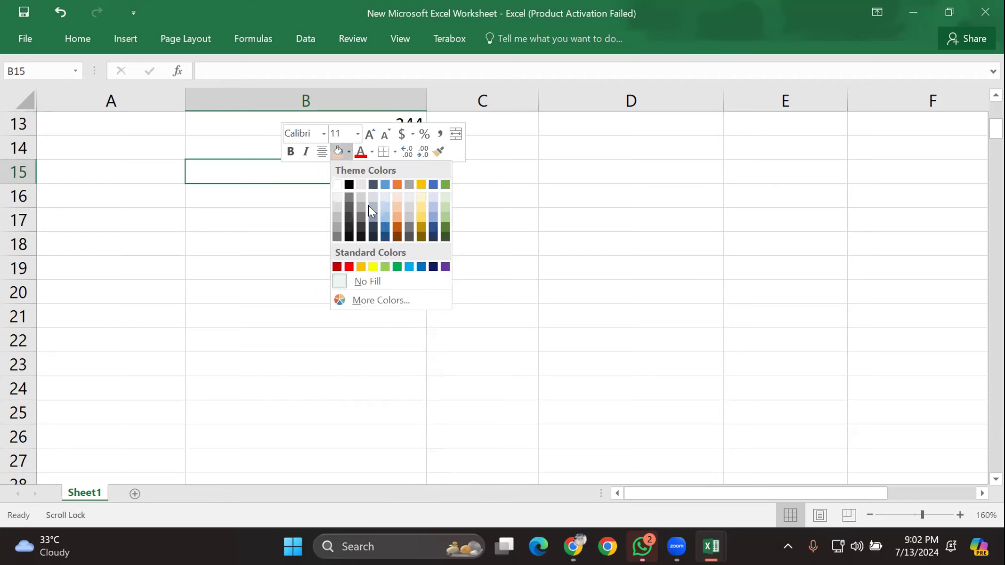
left_click(431, 207)
Step: Delete the empty column A to the left of the number list
scroll(334, 215, "up", 4)
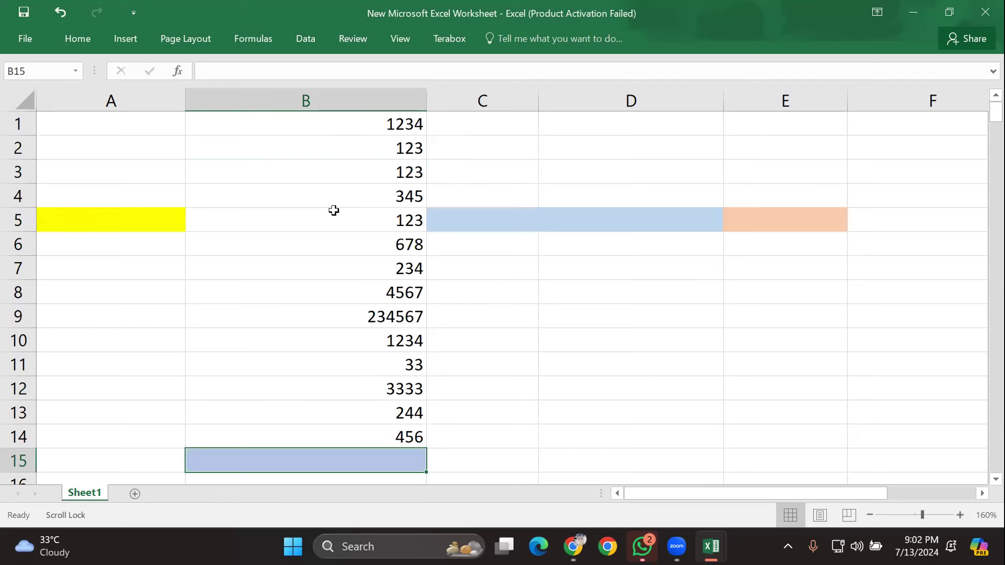
left_click(130, 100)
right_click(131, 101)
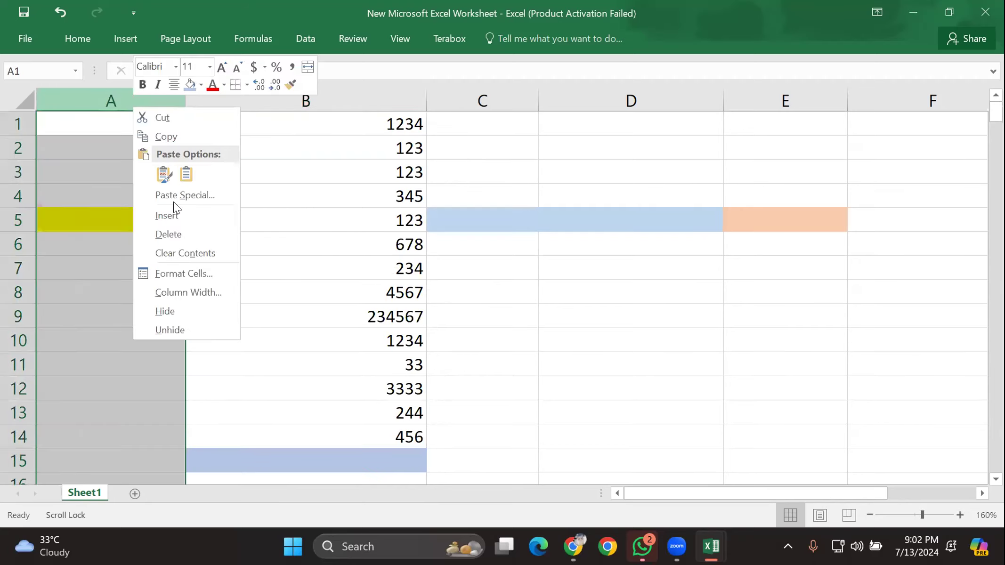
left_click(180, 236)
scroll(327, 200, "down", 2)
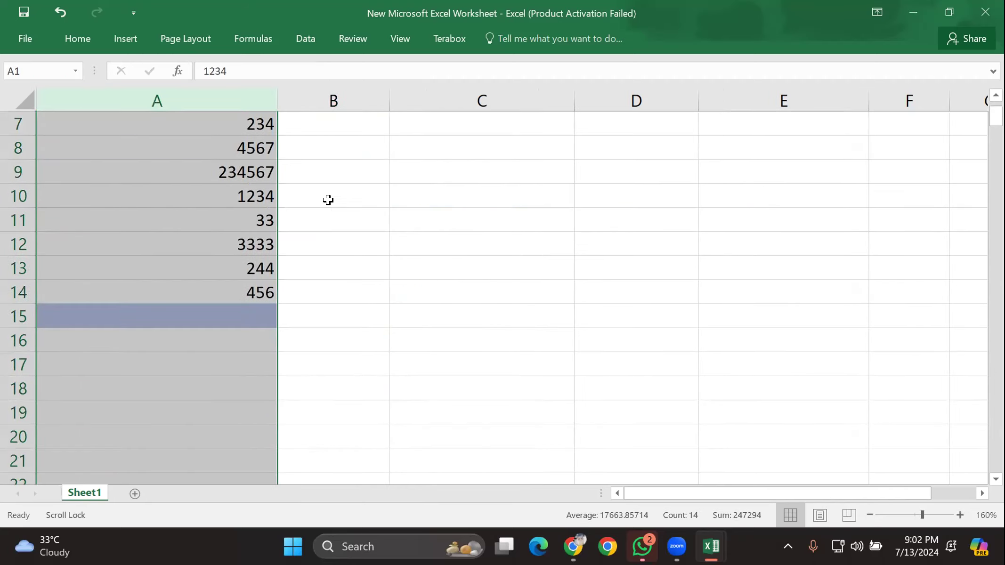
Step: Start a SUM formula in the light blue cell A15 below the number list
left_click(321, 210)
scroll(229, 144, "up", 2)
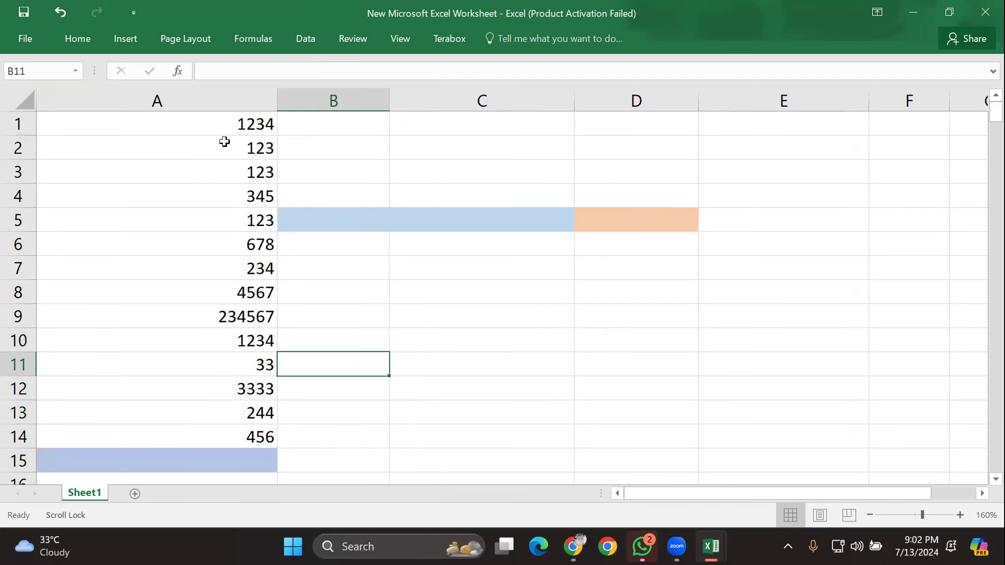
left_click(191, 121)
scroll(192, 298, "down", 1)
left_click(84, 383)
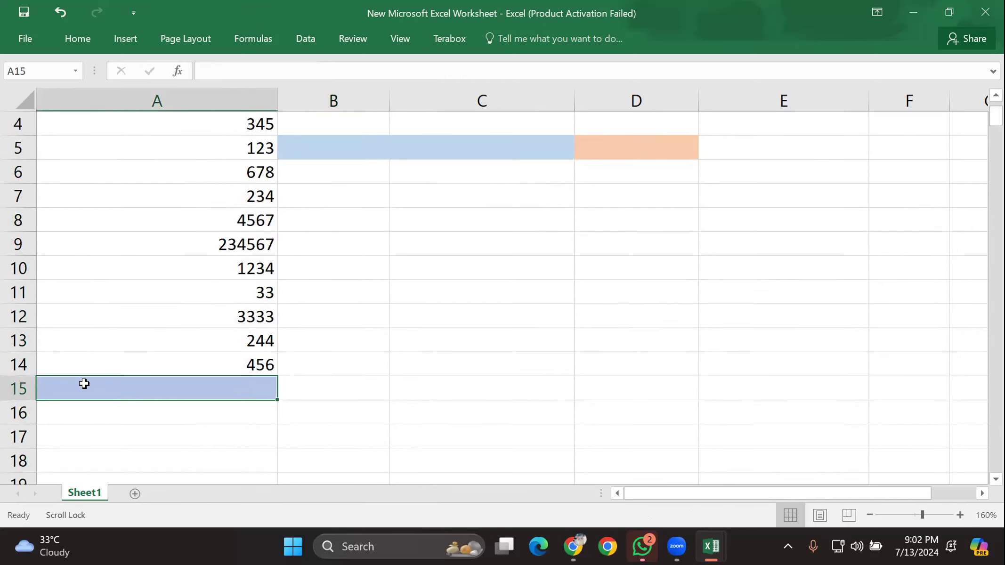
type("=")
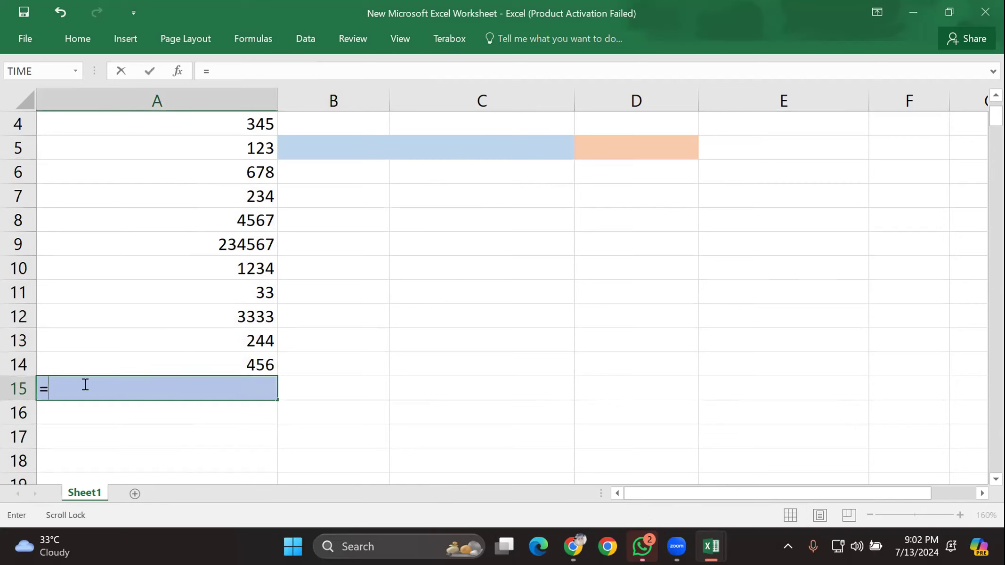
type("SUM")
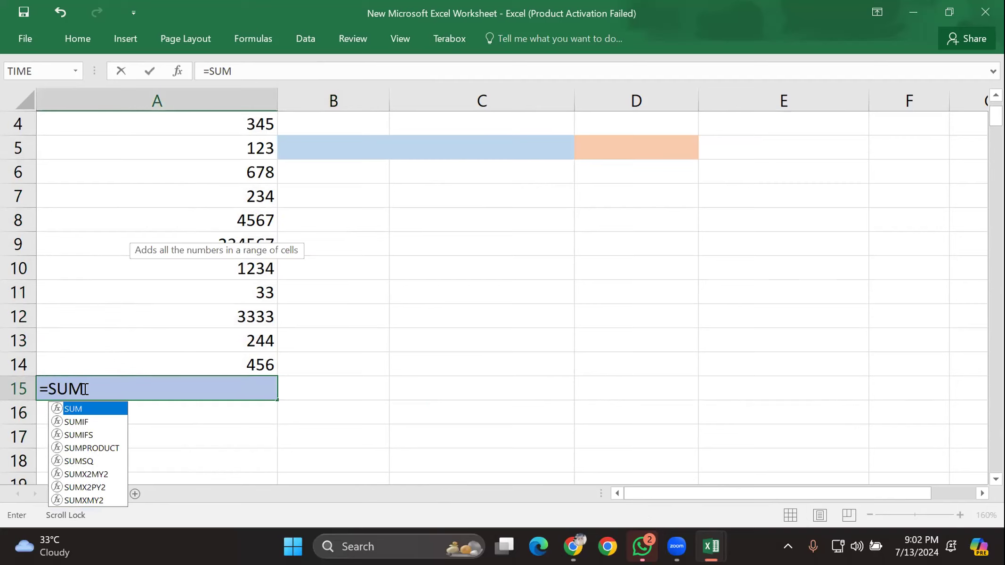
type(")")
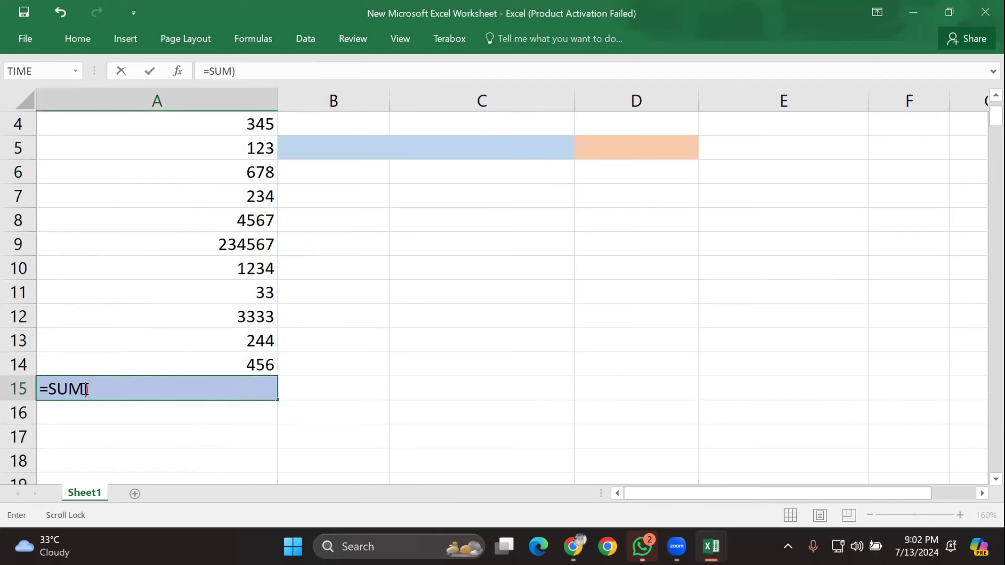
key("BackSpace")
type("(")
scroll(157, 363, "up", 1)
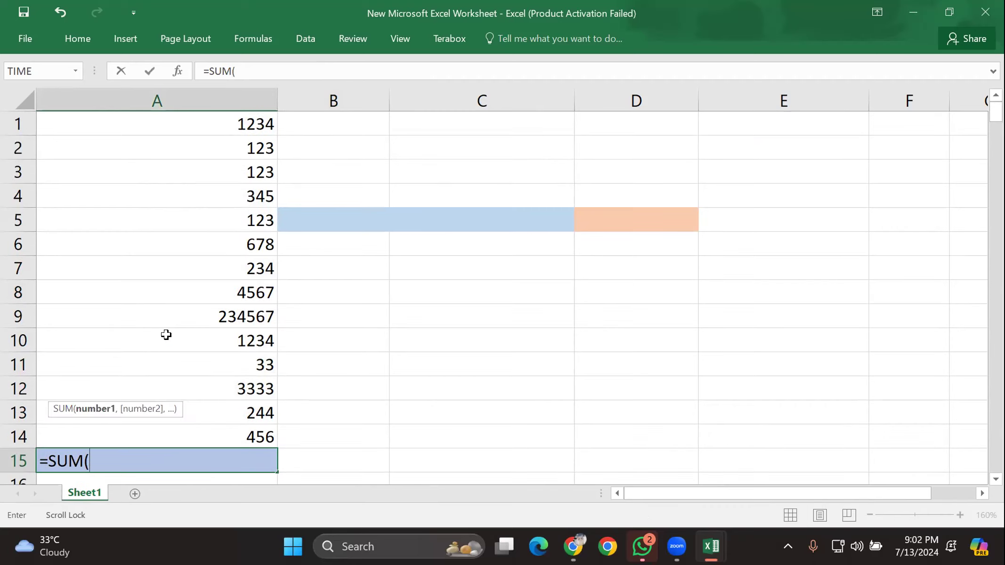
Step: Try to add cells one by one as A1+A2 inside the SUM formula, and remove those references
left_click(203, 122)
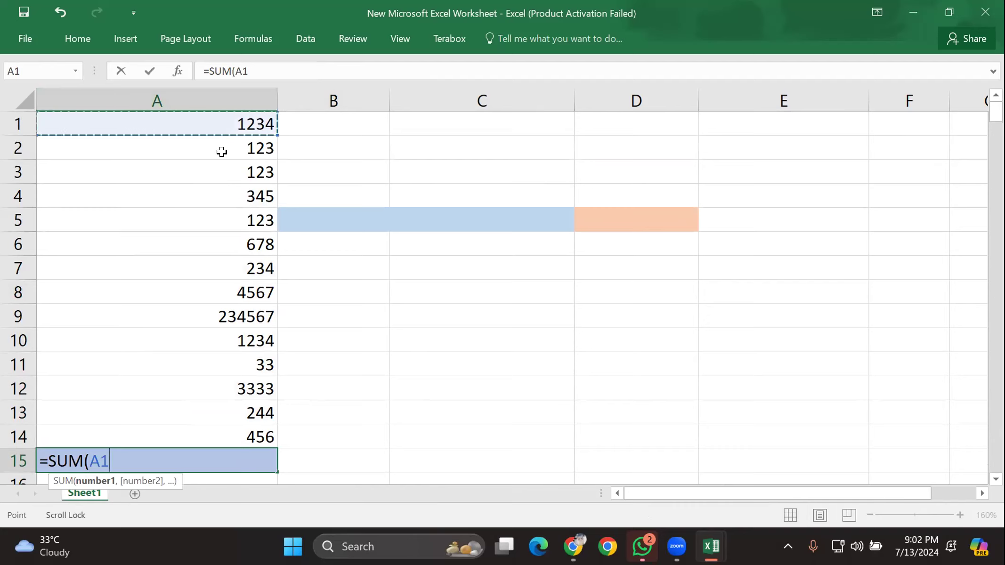
type("+")
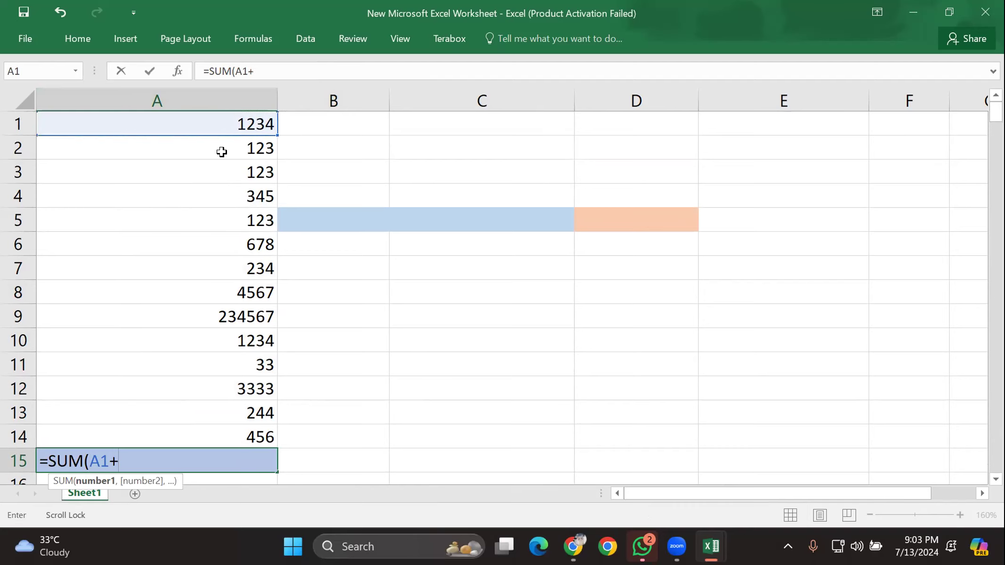
left_click(229, 144)
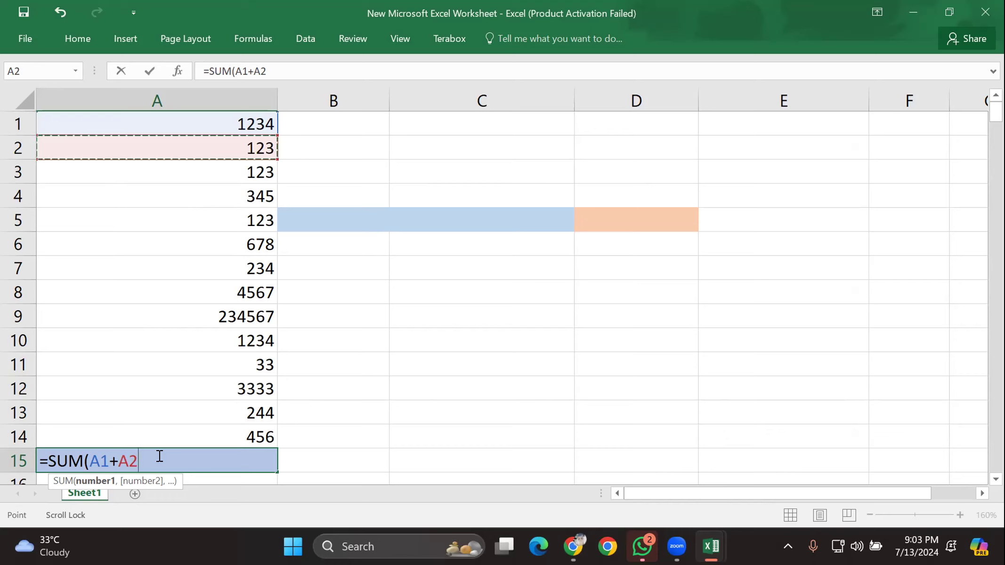
key("BackSpace")
key("BackSpace")
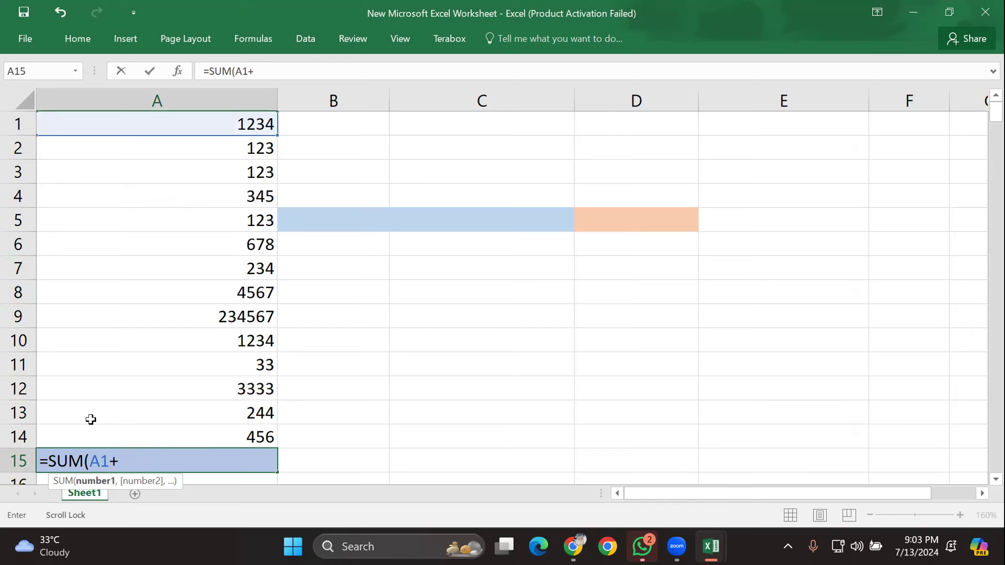
left_click(222, 119)
scroll(143, 350, "down", 1)
scroll(146, 343, "up", 1)
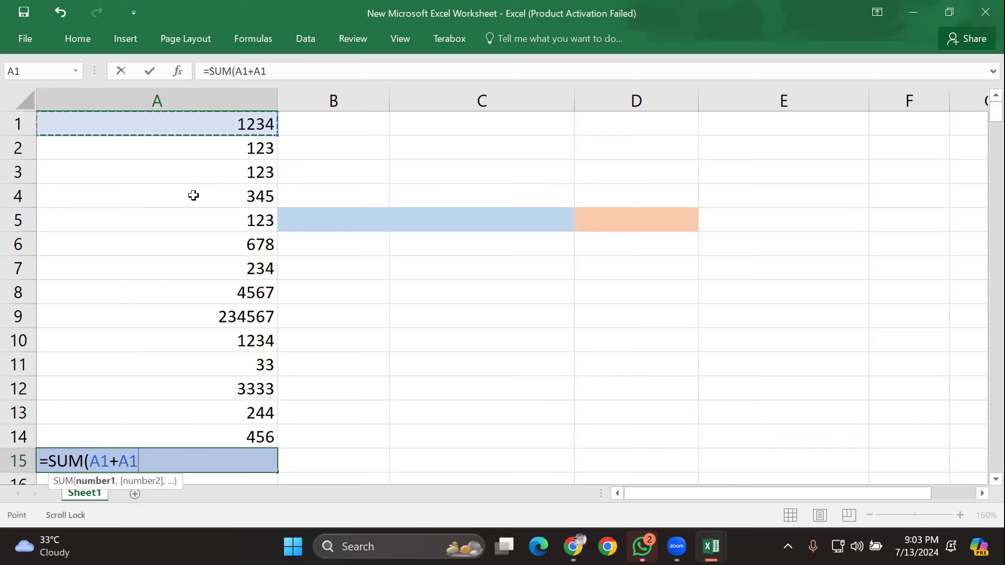
key("BackSpace")
key("BackSpace")
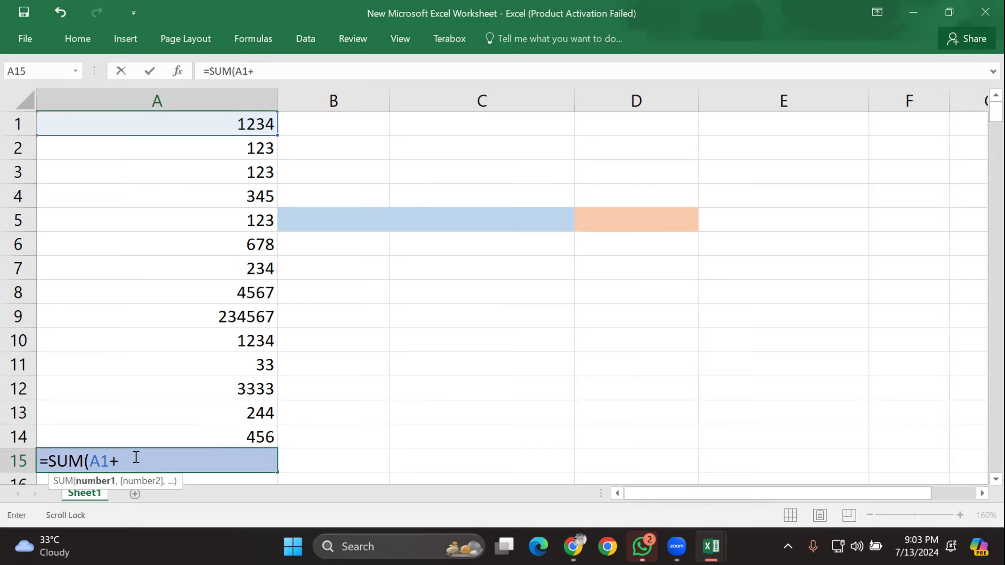
key("BackSpace")
key("BackSpace")
key("BackSpace")
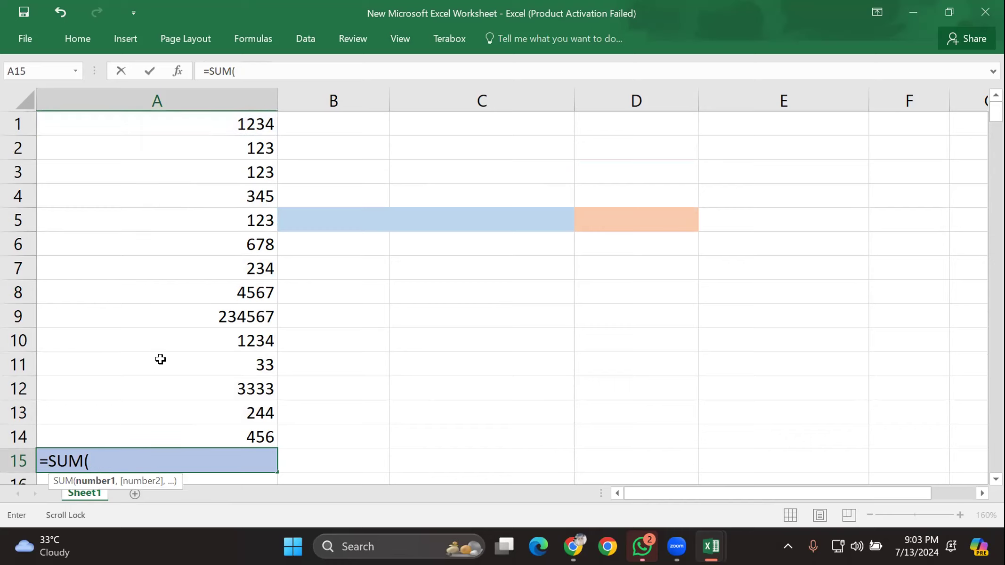
Step: Complete the formula in A15 as =SUM(A1:A14) to total the whole number list
left_click(207, 135)
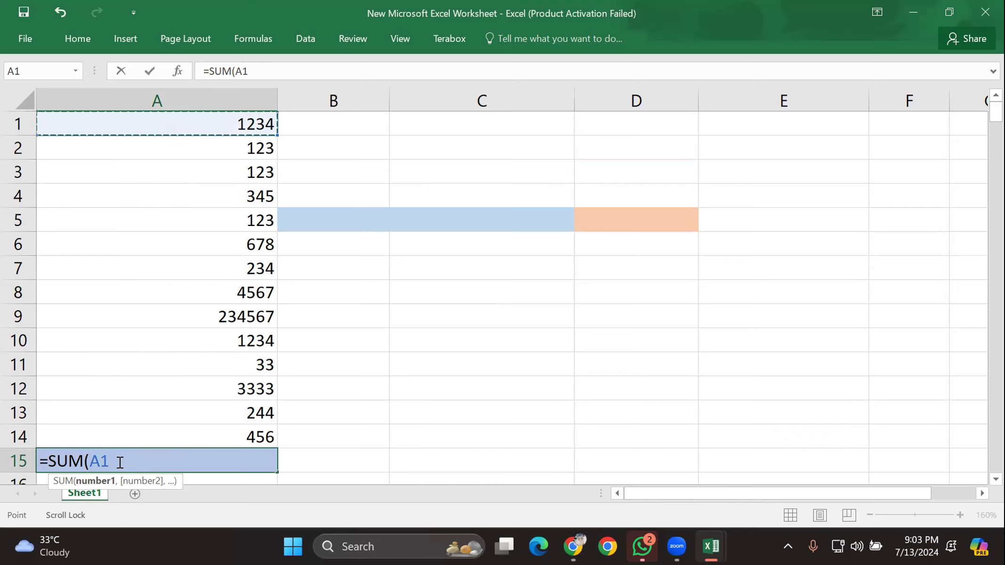
key("F8")
key("BackSpace")
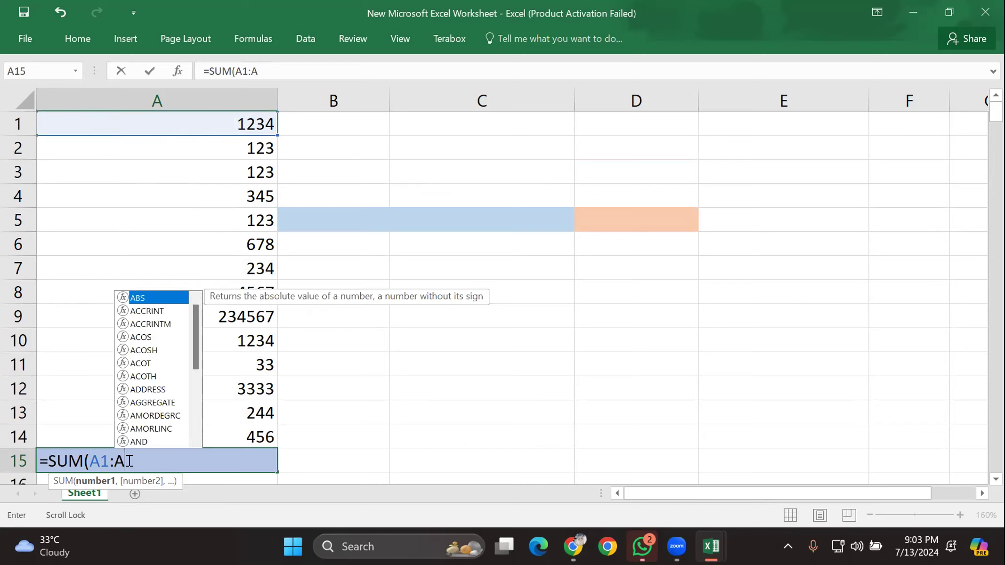
key("BackSpace")
key("BackSpace")
type("+")
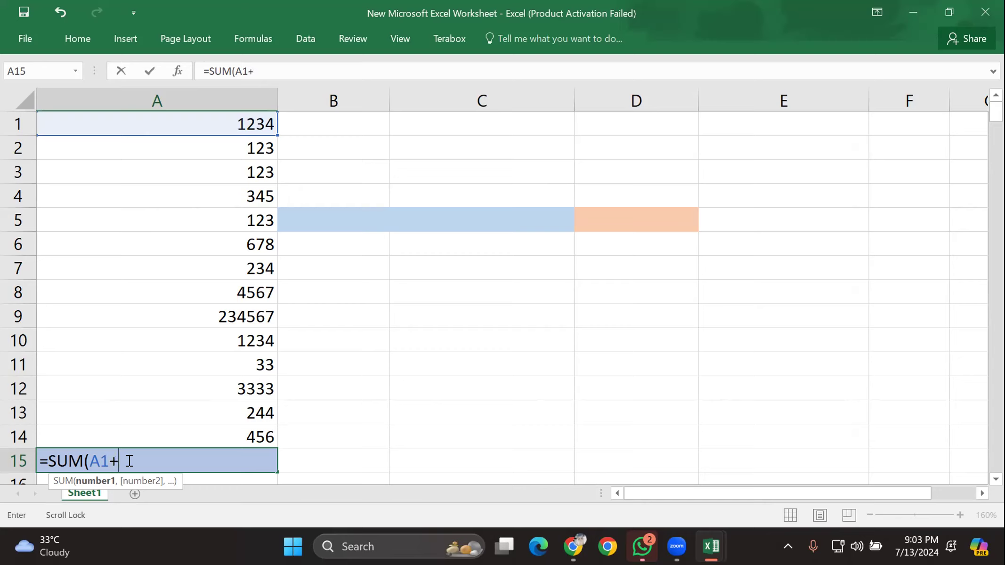
type(":")
key("F2")
left_click(199, 439)
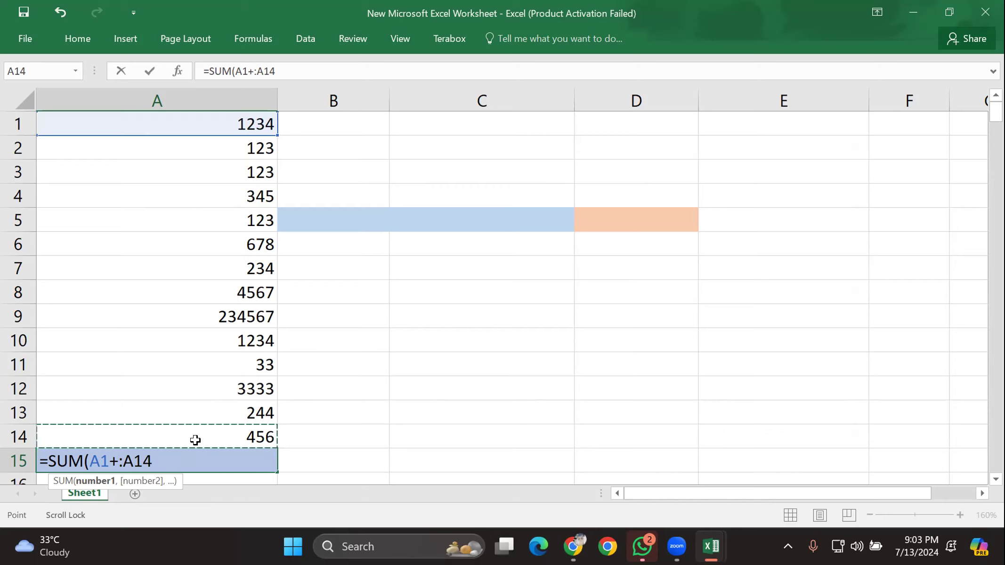
left_click(119, 456)
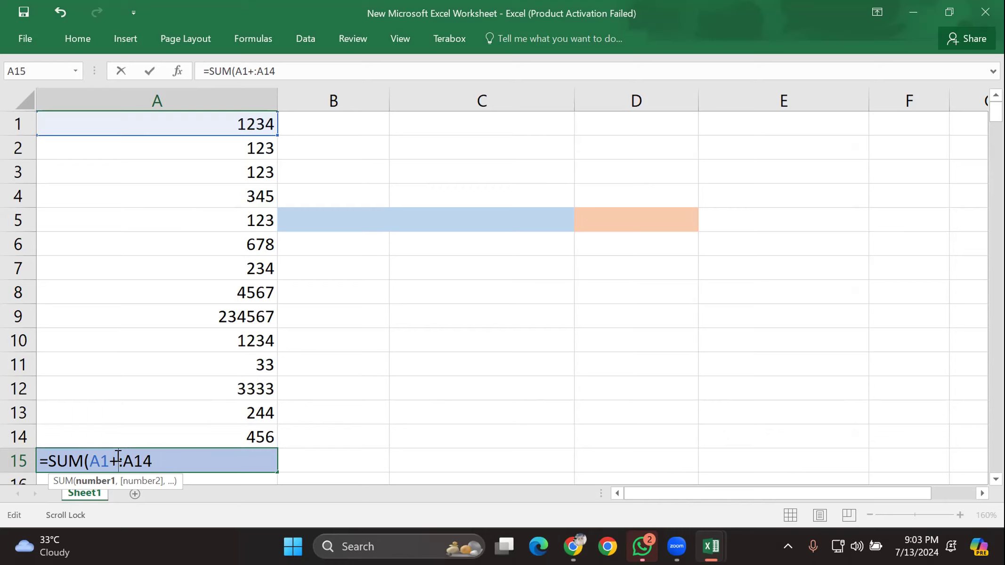
key("BackSpace")
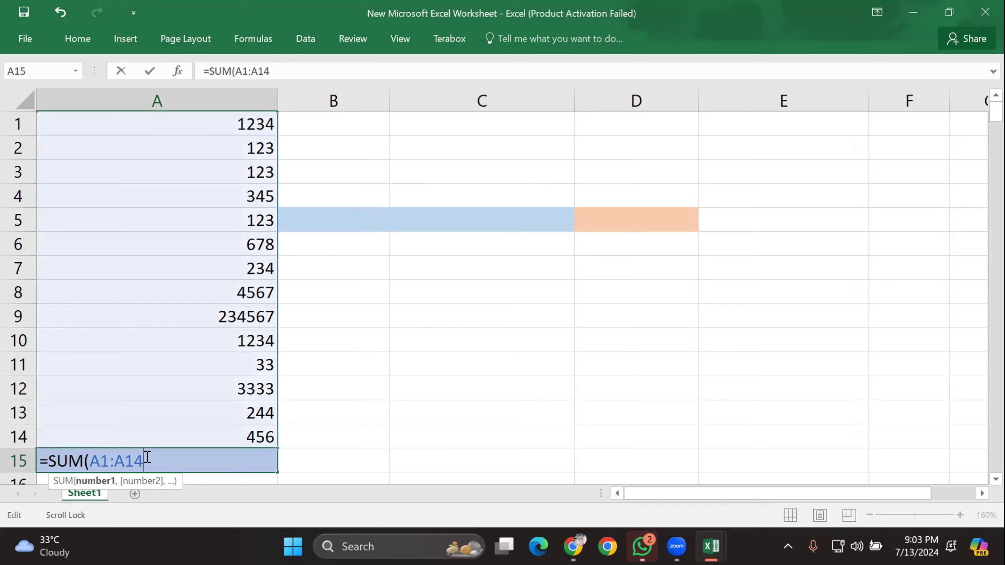
type(")")
scroll(134, 443, "down", 2)
key("Return")
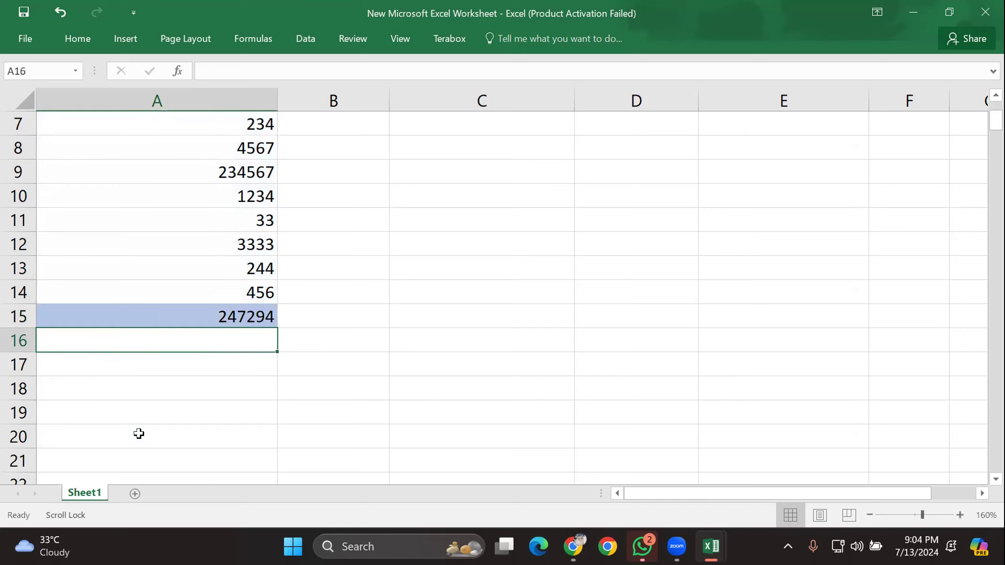
Step: Delete columns B to D, which contain the leftover coloured cells in row 5
scroll(153, 416, "up", 1)
scroll(153, 417, "up", 1)
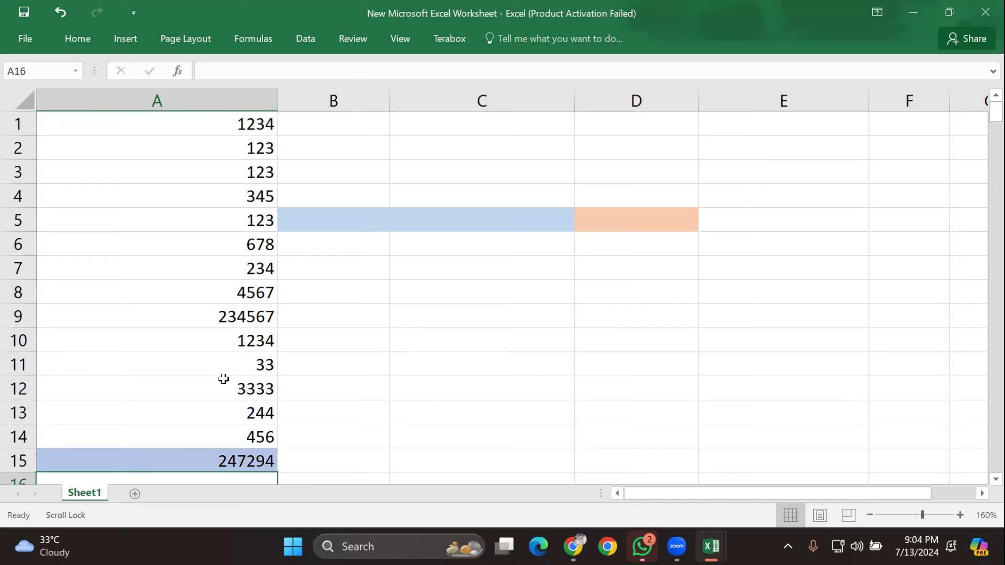
left_click_drag(333, 102, 636, 106)
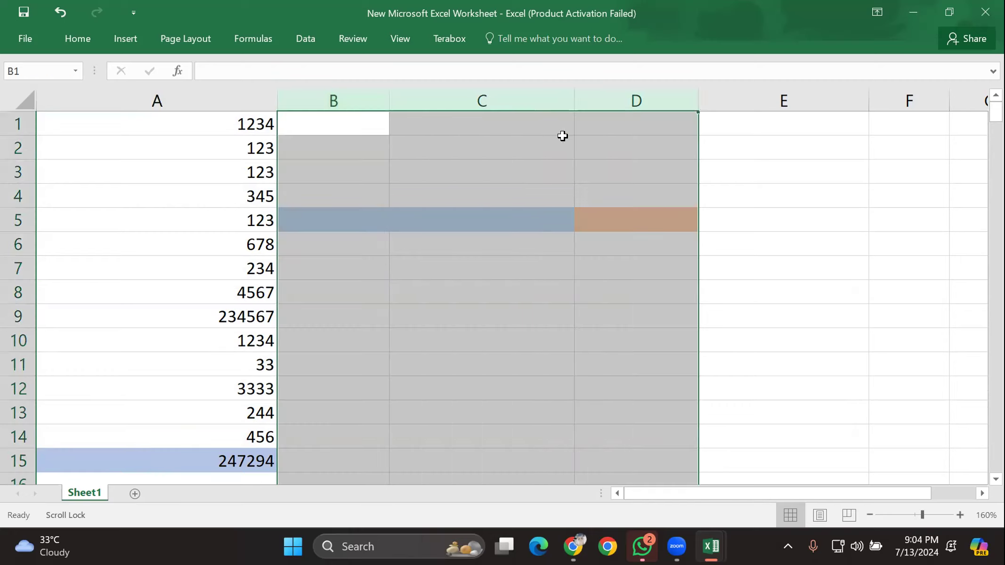
right_click(564, 138)
left_click(609, 272)
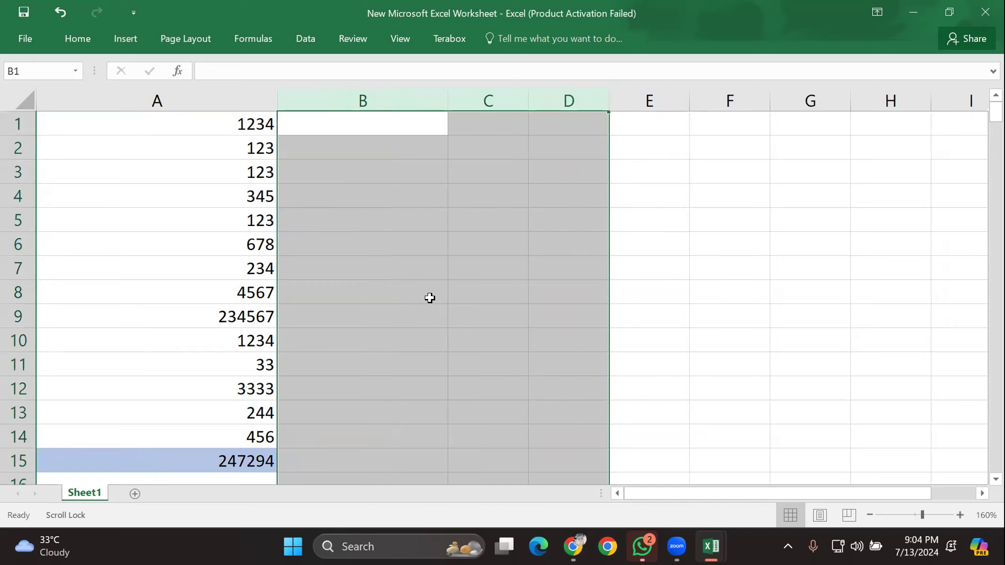
left_click(371, 297)
Step: Review the numbers in A1 to A14 and the total in A15, checking the first and last cells of the summed range
scroll(306, 310, "down", 1)
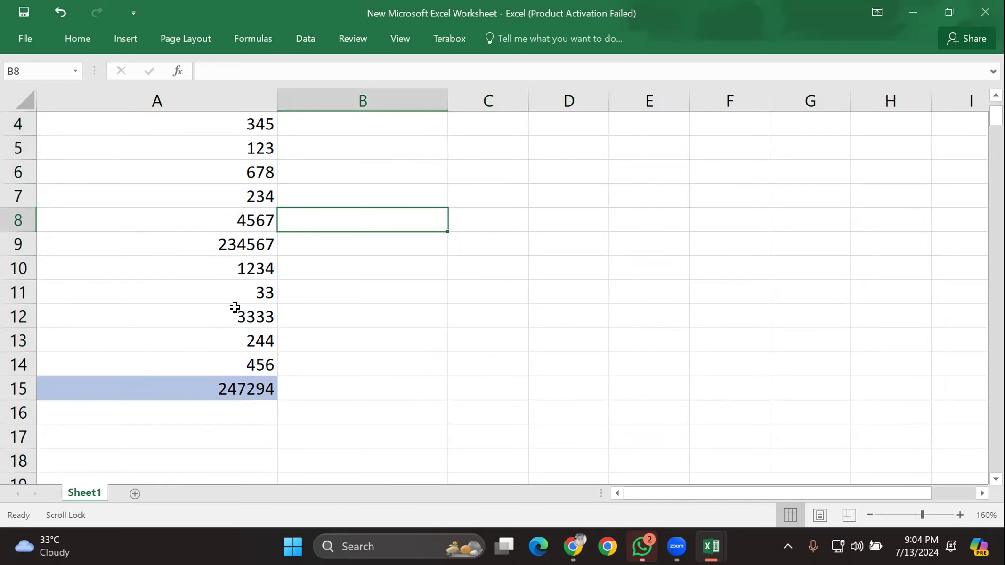
scroll(235, 308, "up", 1)
scroll(235, 307, "down", 2)
scroll(236, 304, "up", 2)
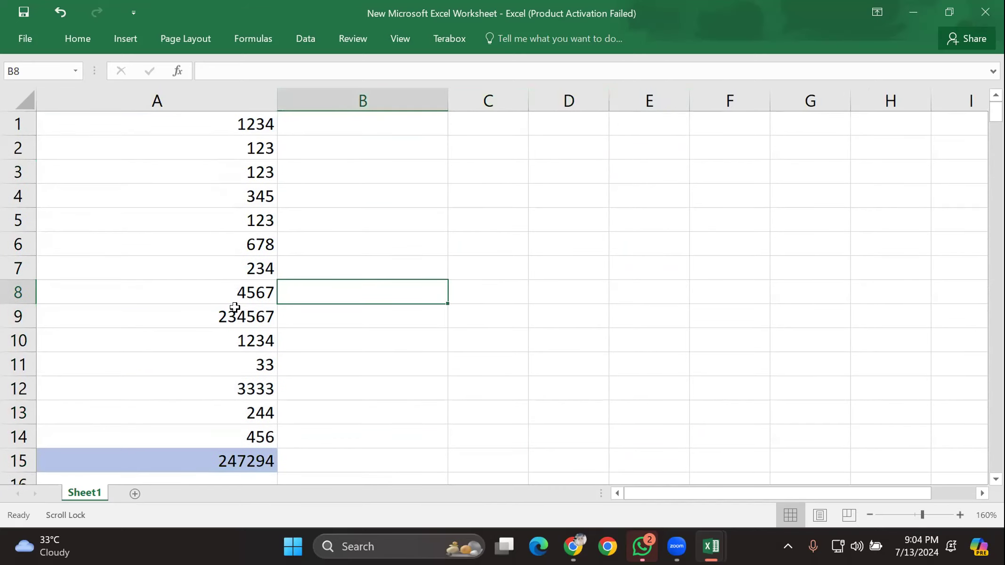
left_click(200, 128)
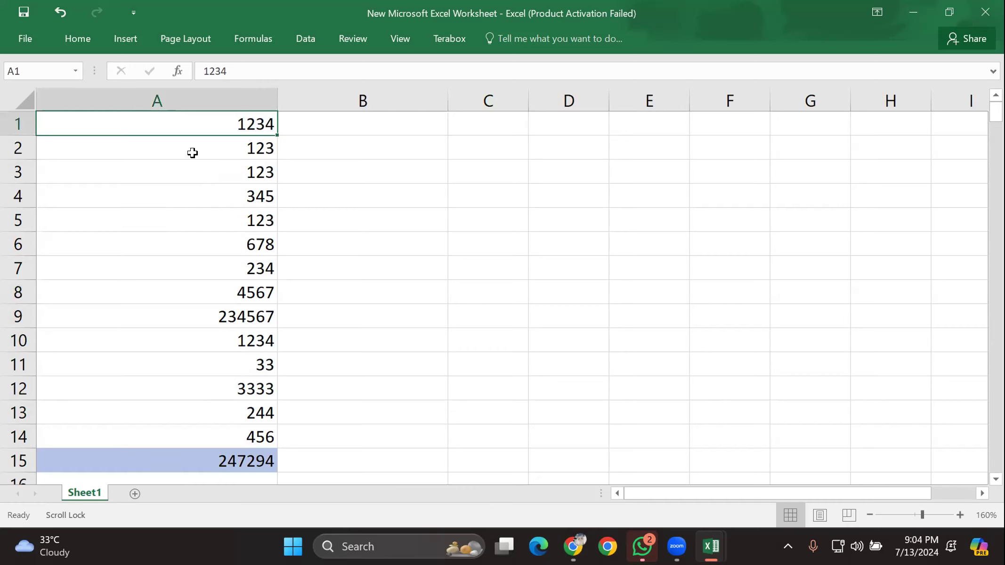
left_click(193, 153)
left_click(202, 201)
left_click(206, 222)
left_click_drag(227, 341, 229, 394)
left_click(226, 410)
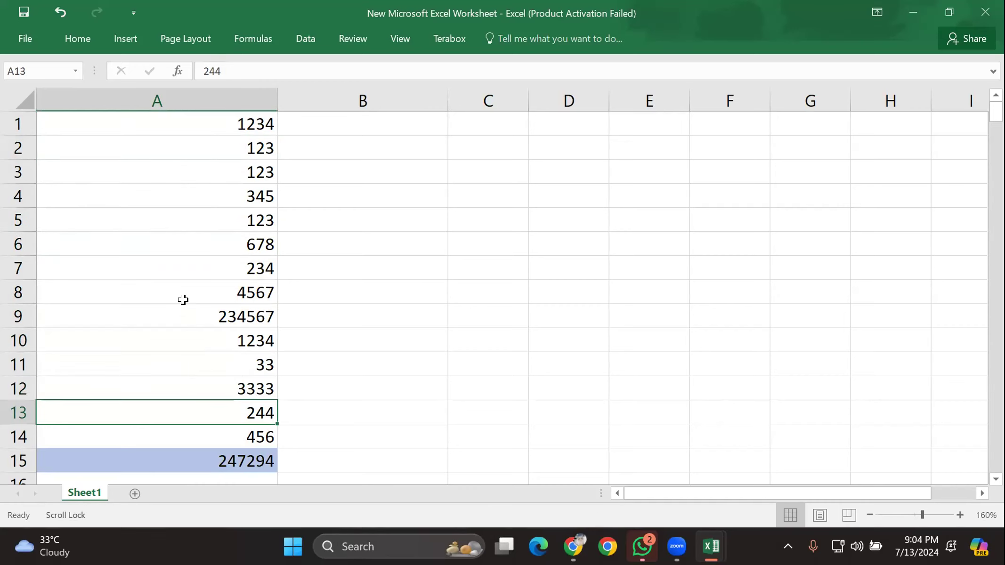
scroll(183, 300, "down", 2)
scroll(183, 300, "up", 2)
left_click(203, 136)
left_click(202, 122)
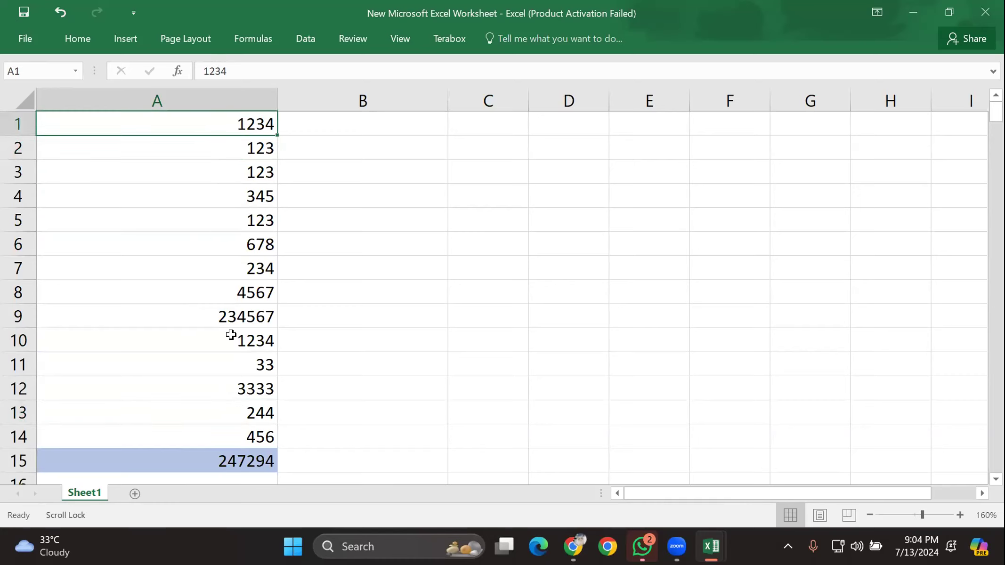
left_click(225, 430)
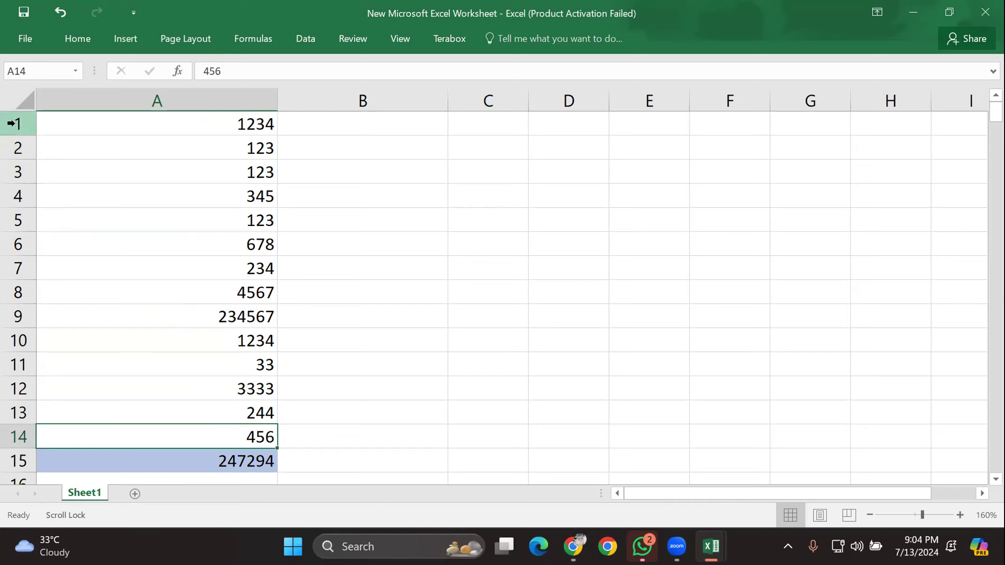
Step: Clear the contents of every cell in the sheet
left_click(19, 108)
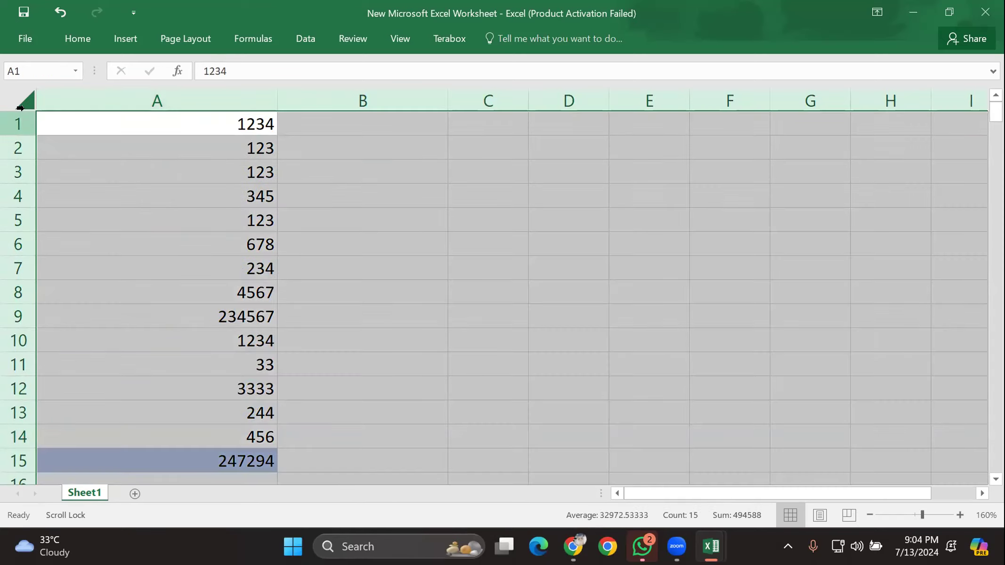
key("Delete")
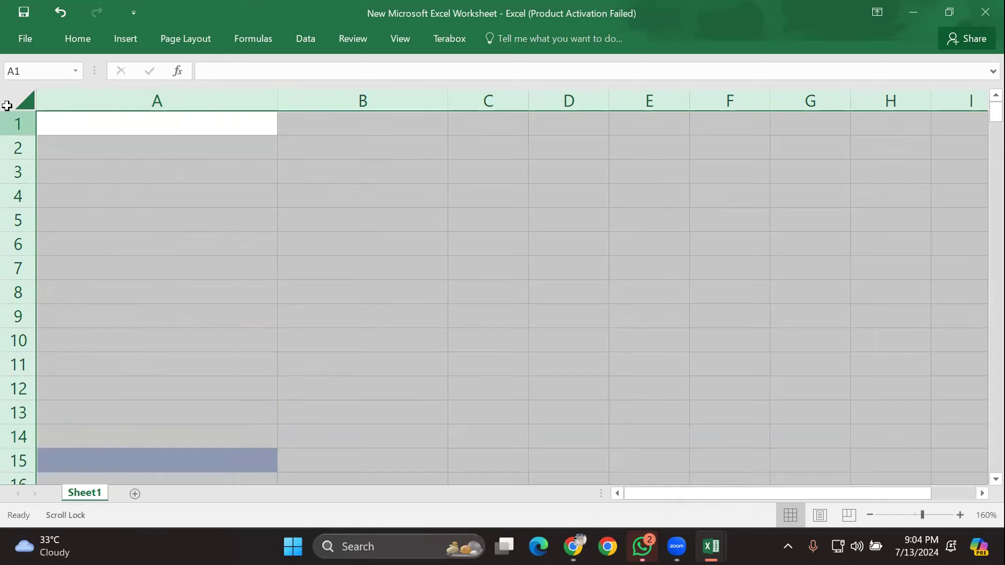
Step: Close both open workbooks without saving their changes
left_click(986, 12)
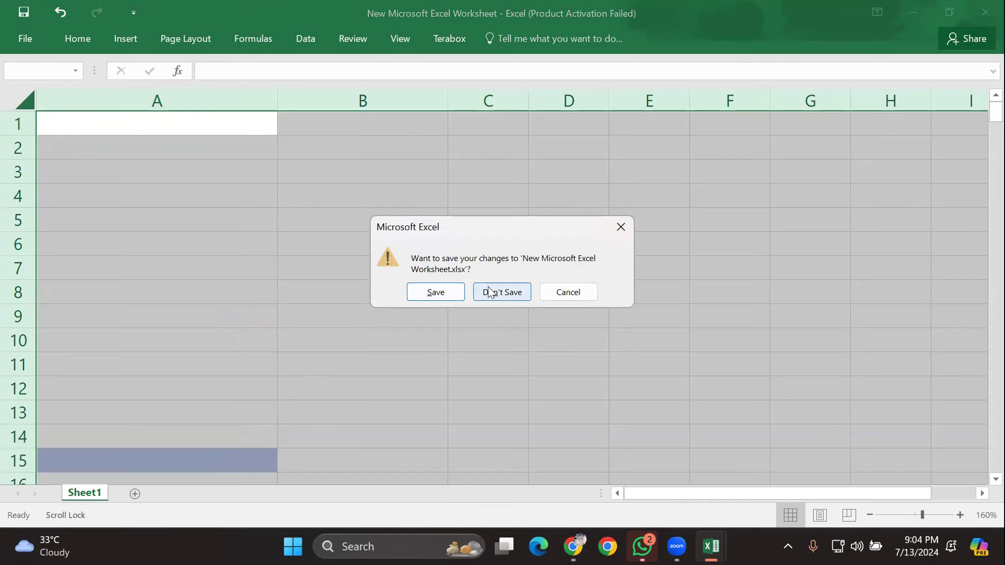
left_click(490, 292)
left_click(985, 12)
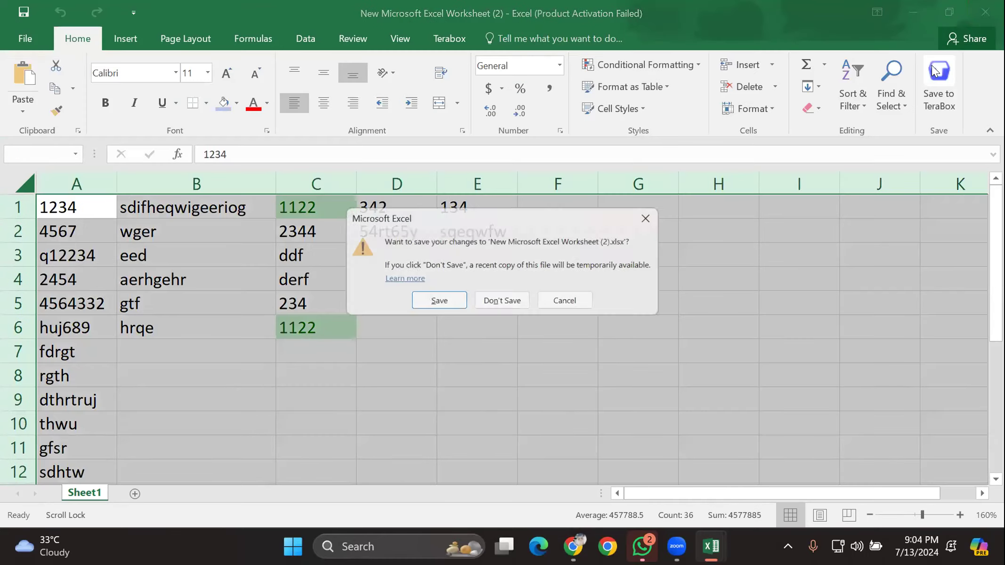
left_click(502, 301)
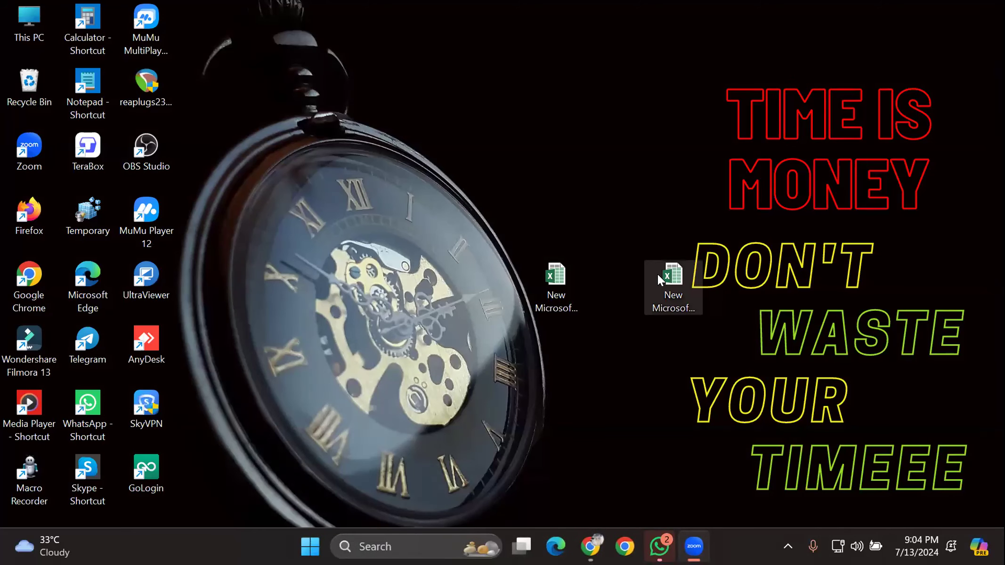
Step: Delete both practice Excel workbook files from the desktop
right_click(658, 278)
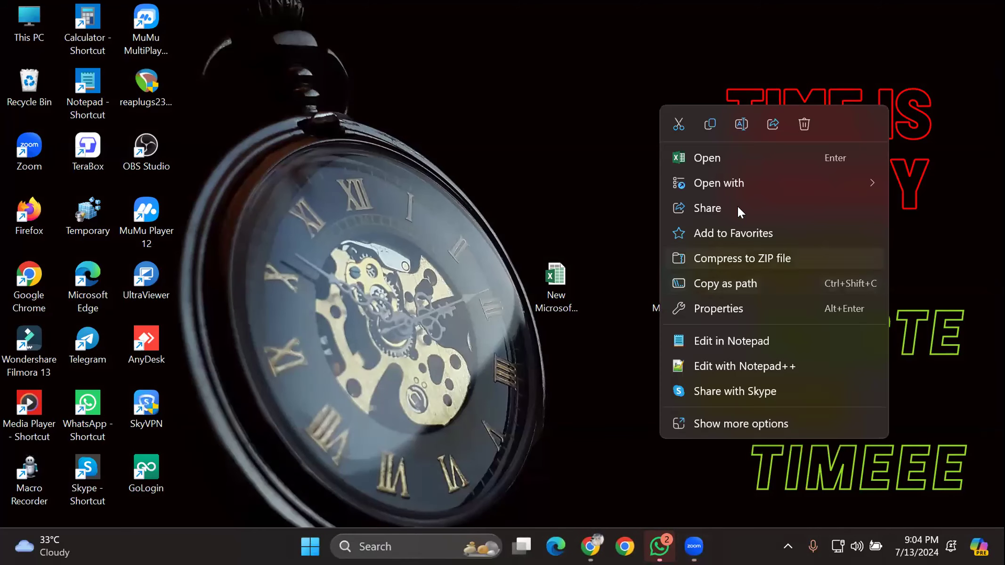
left_click(811, 113)
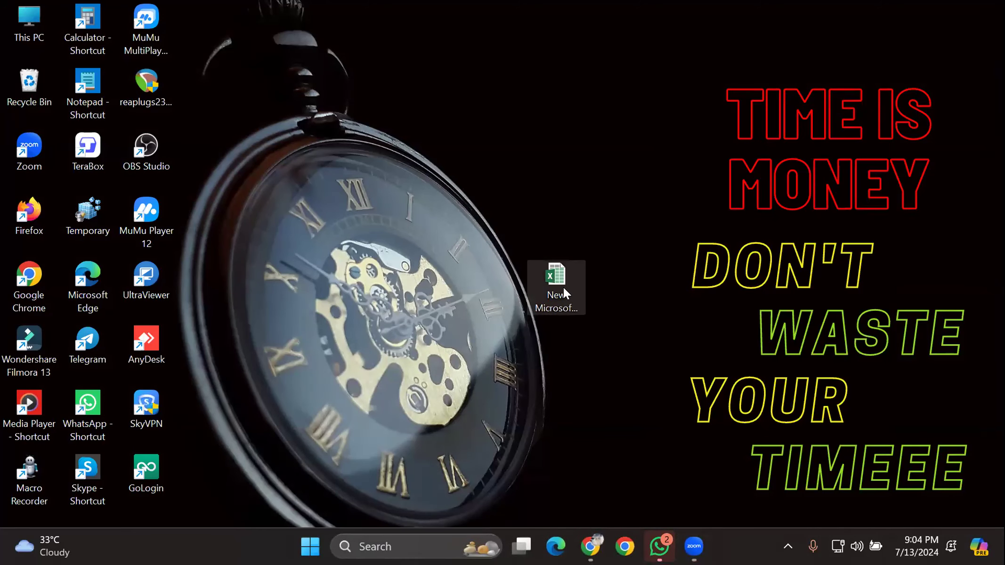
right_click(563, 288)
left_click(710, 120)
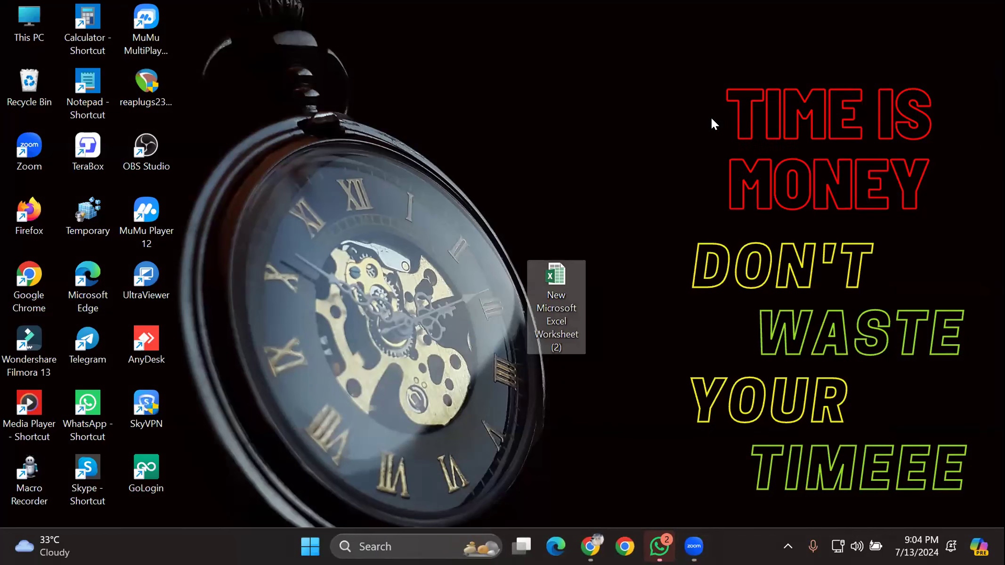
Step: Create a new Microsoft Excel Worksheet on the desktop and name it JOB
right_click(591, 246)
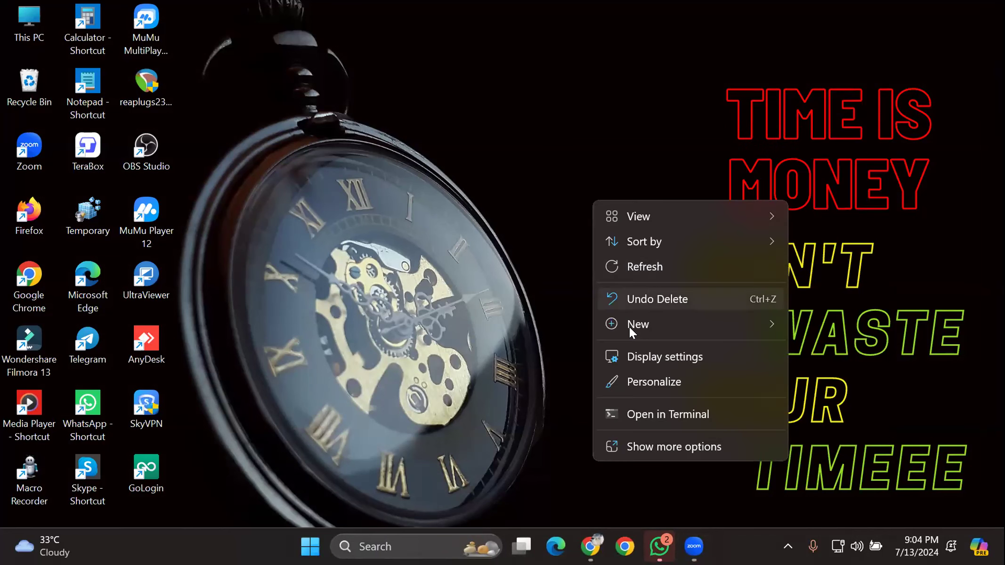
mouse_move(629, 327)
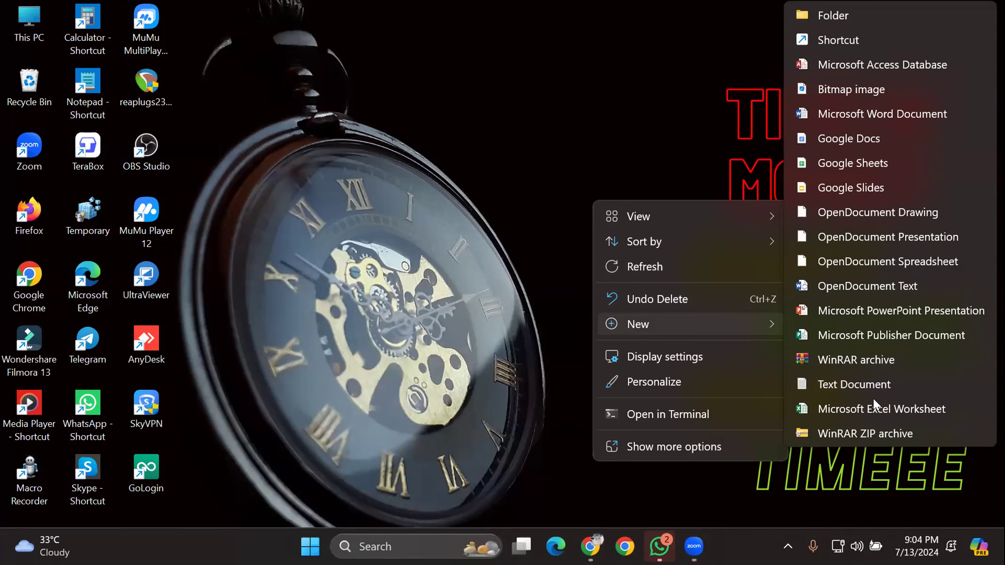
left_click(883, 404)
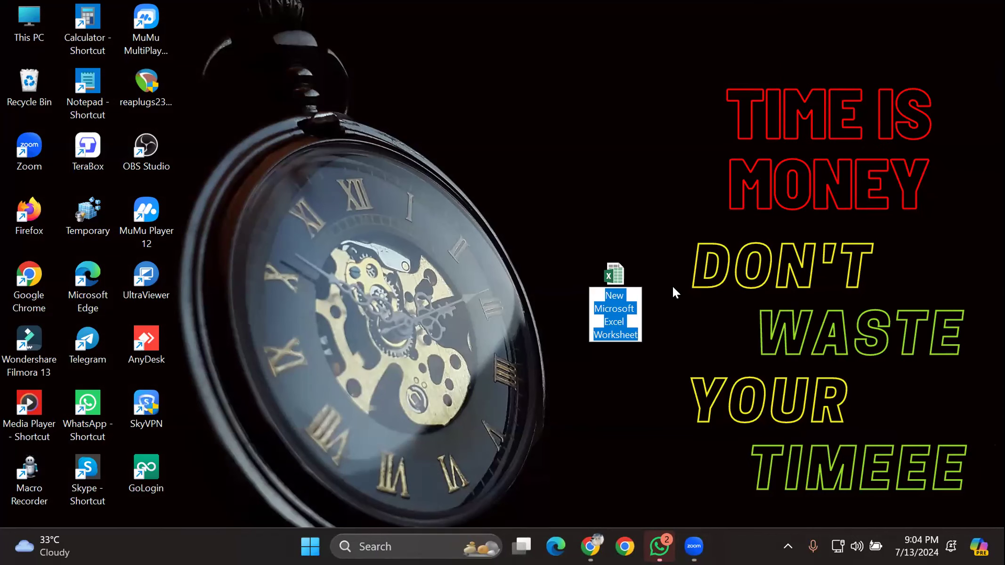
type("JOB")
key("Return")
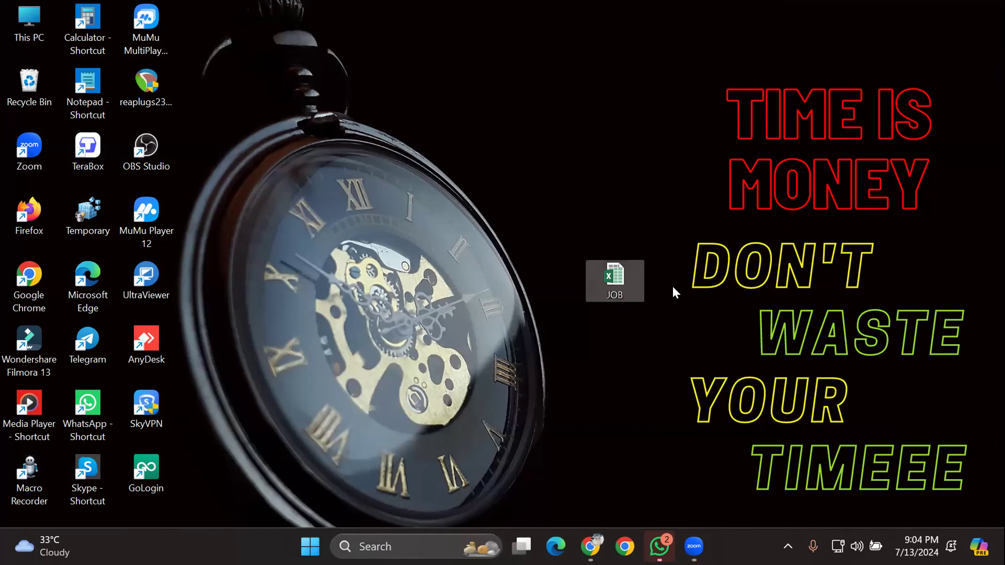
Step: Open the JOB workbook, maximize its window and dismiss the Office activation wizard
double_click(603, 268)
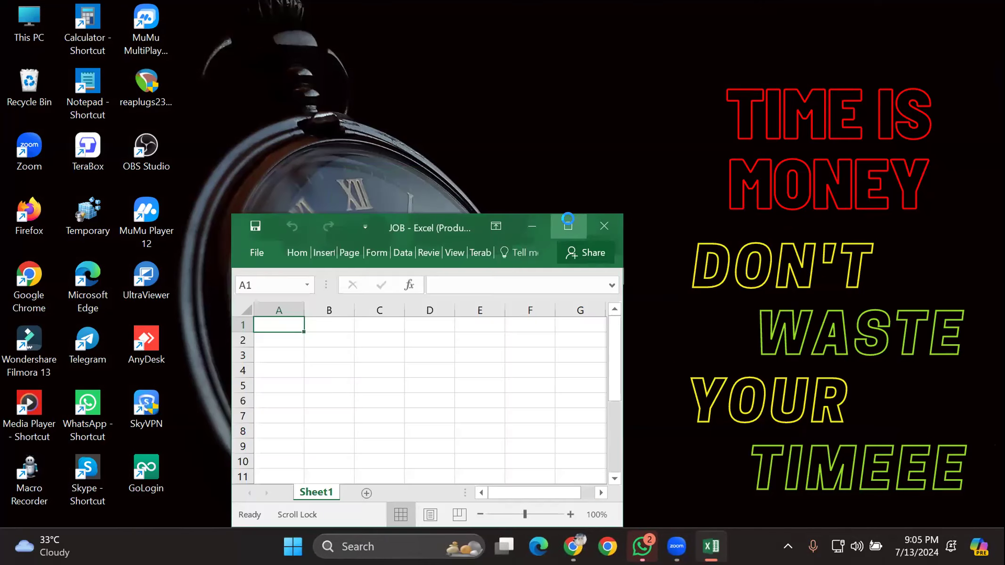
left_click(574, 219)
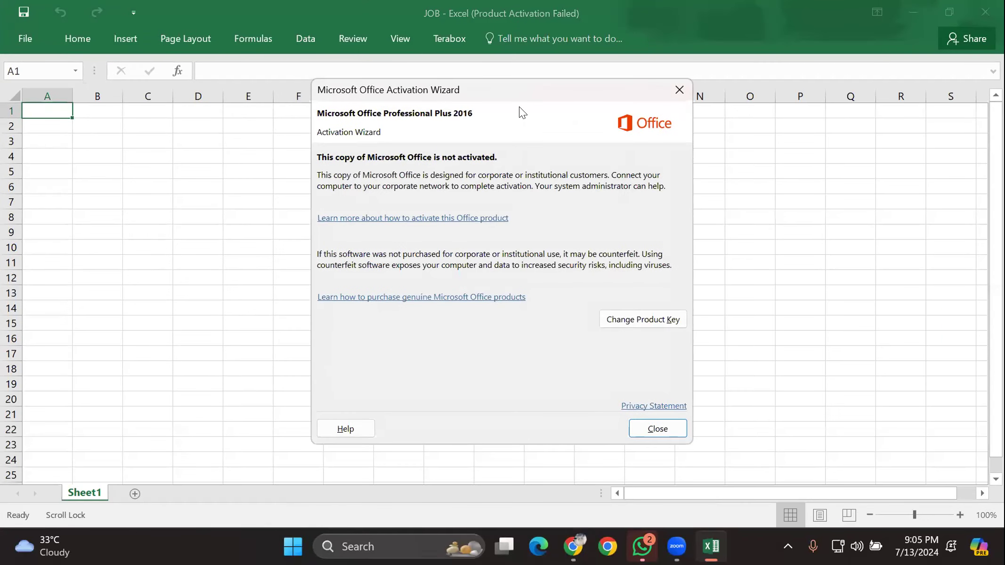
left_click(673, 93)
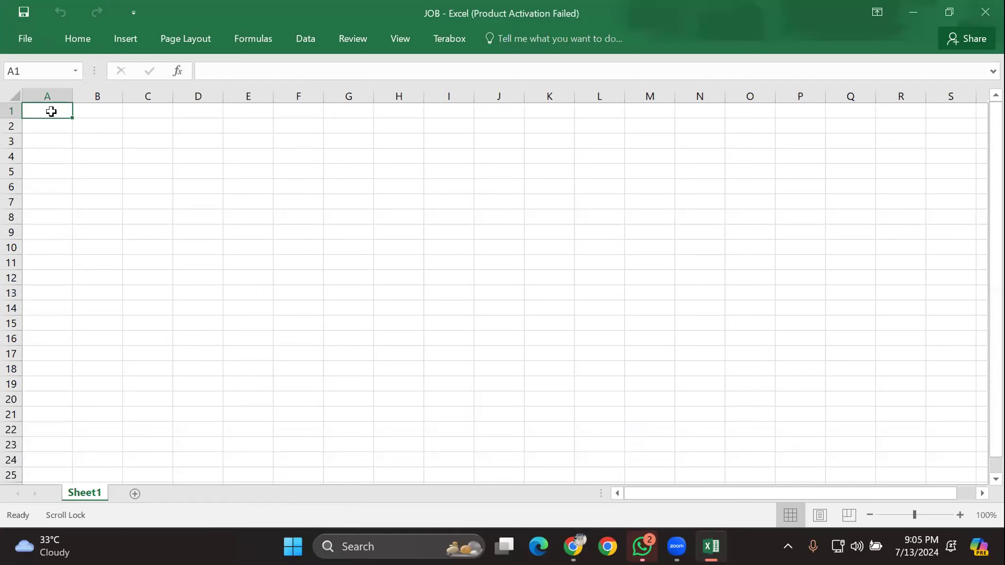
Step: Select cells A1 to K1 and expand the formula bar
left_click_drag(60, 111, 529, 108)
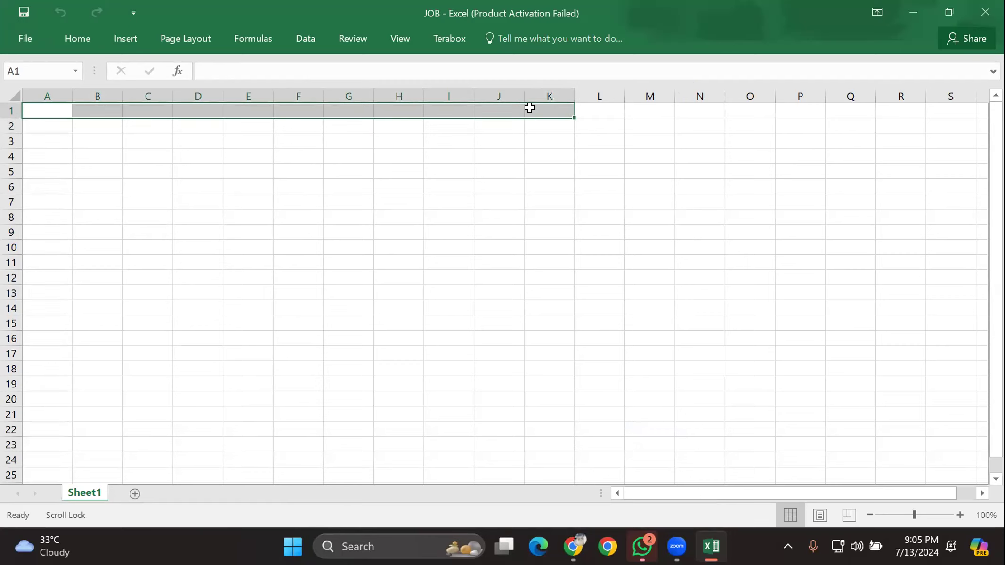
left_click(993, 71)
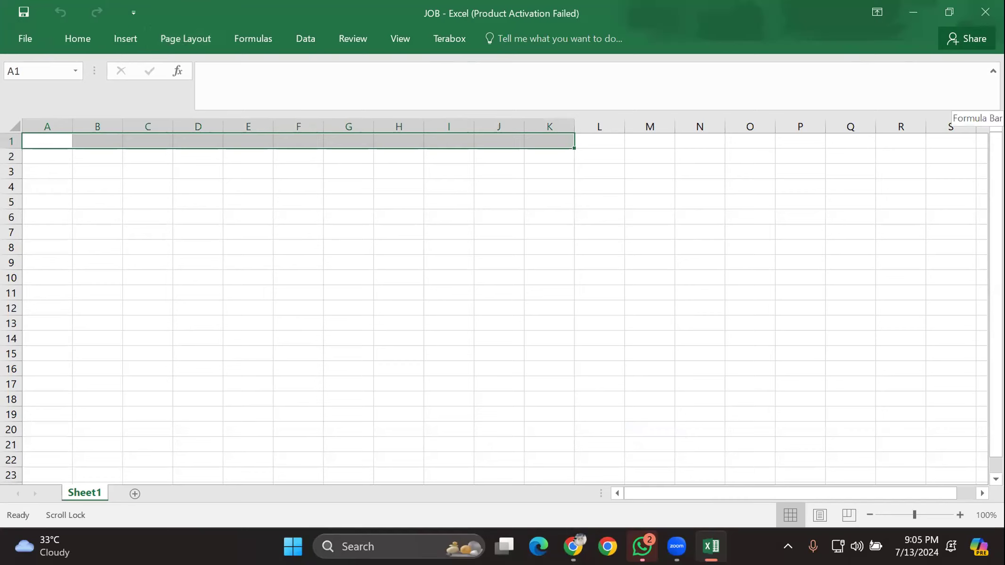
left_click(993, 71)
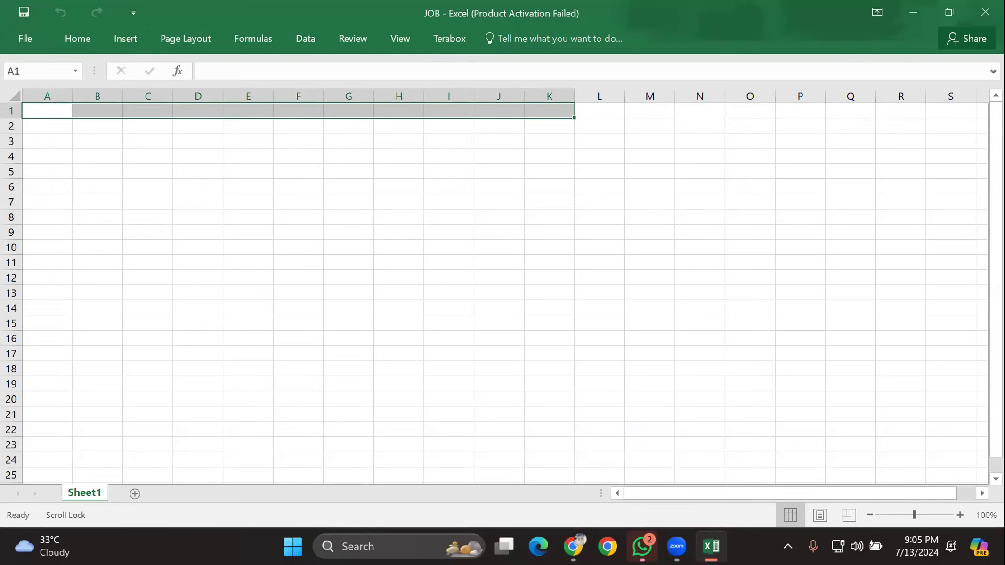
left_click(993, 71)
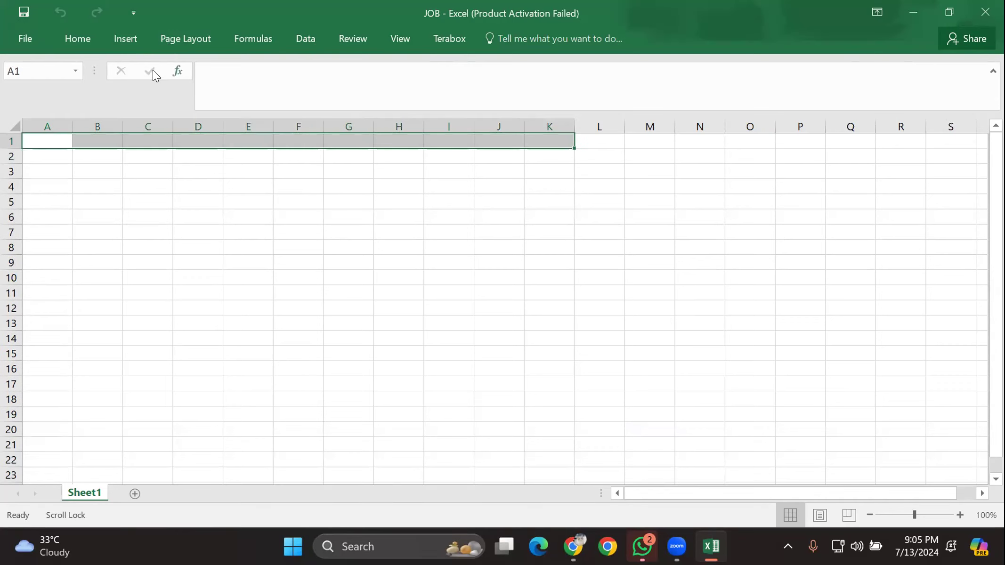
left_click(121, 38)
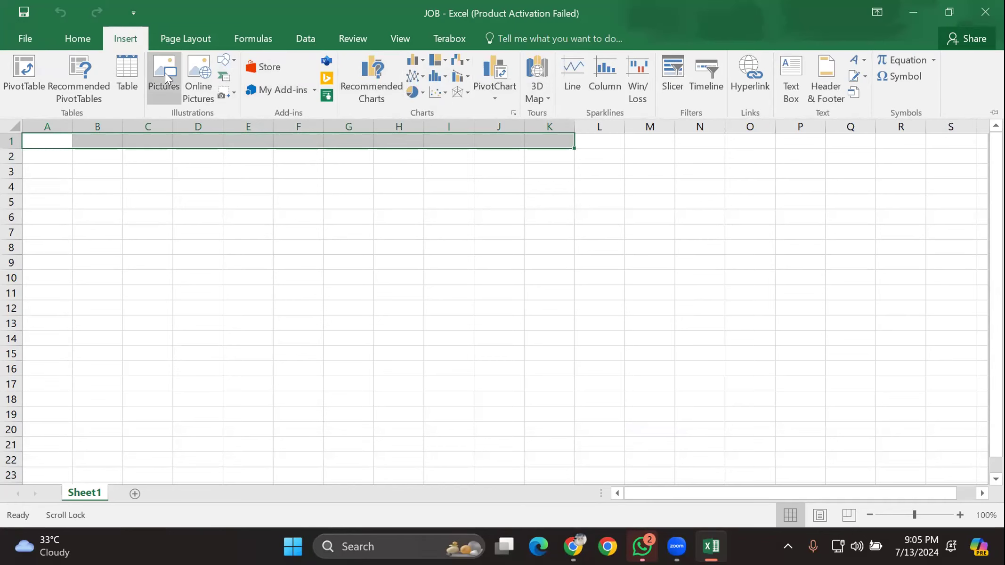
left_click(248, 42)
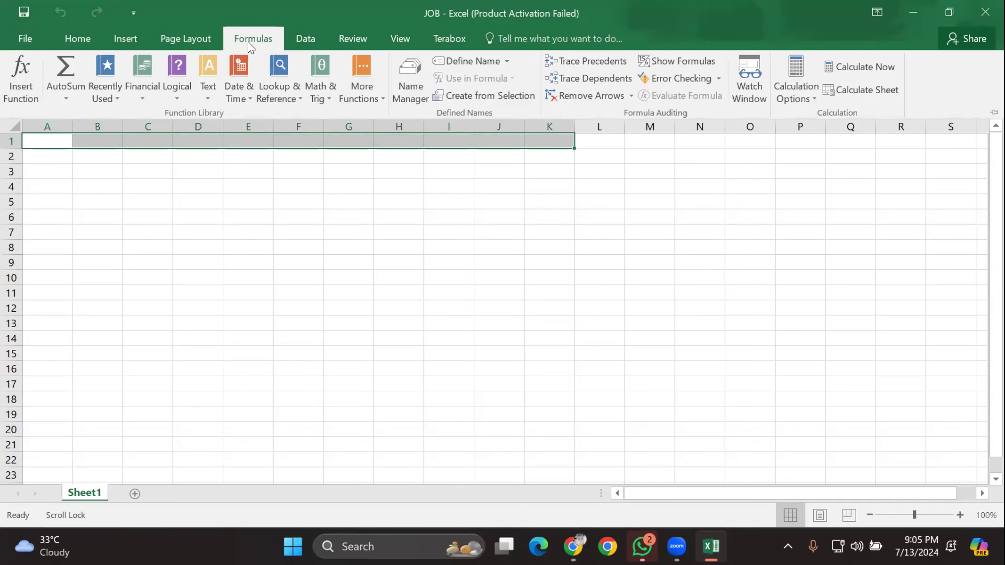
left_click(320, 36)
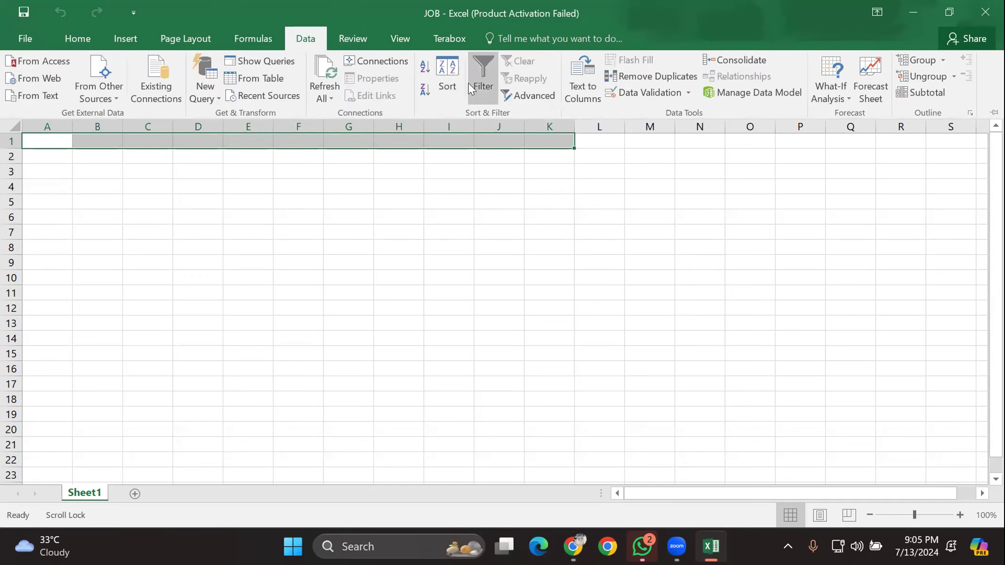
left_click(46, 36)
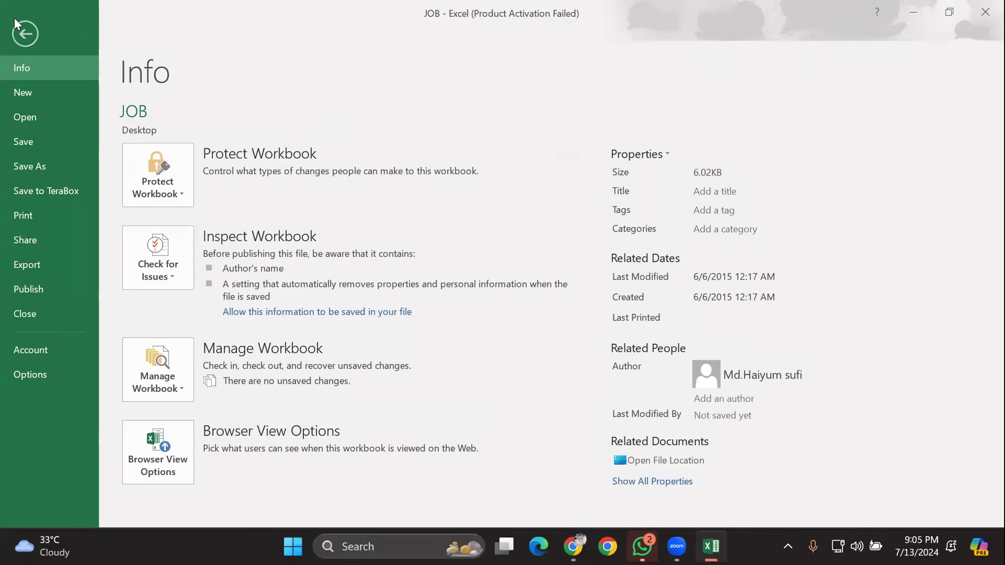
left_click(26, 34)
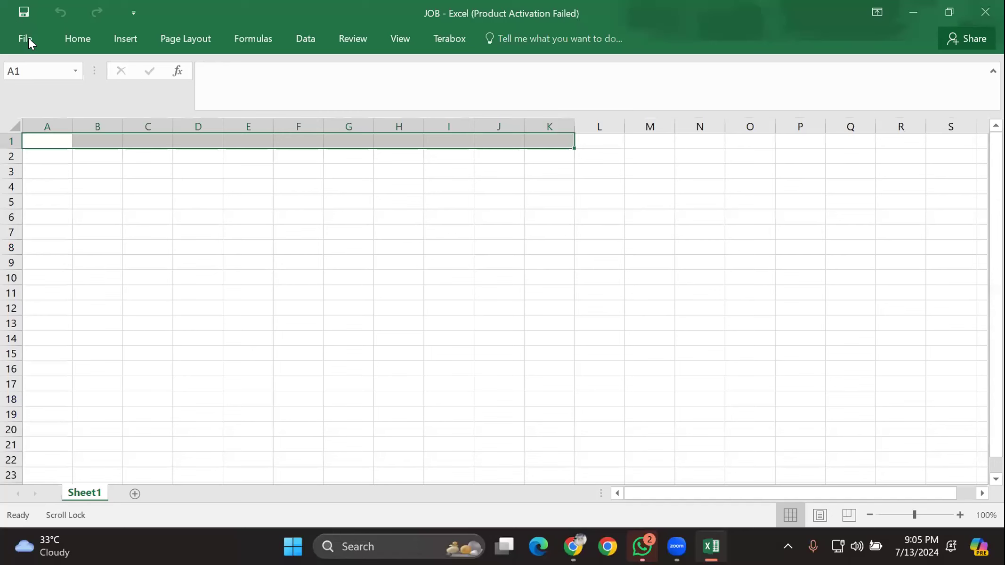
Step: Merge and center the selected cells A1 to K1 into one heading cell
left_click(73, 37)
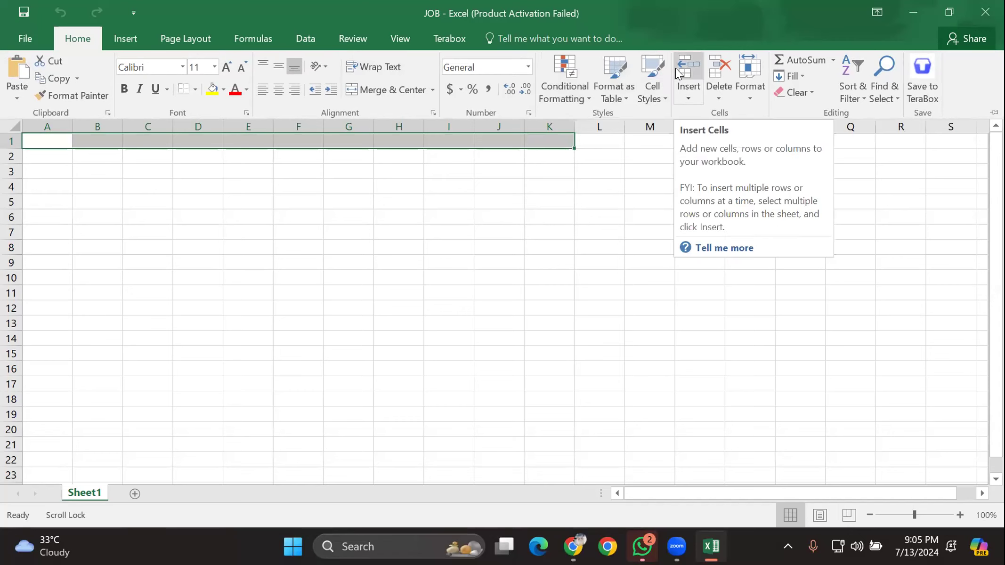
left_click(384, 88)
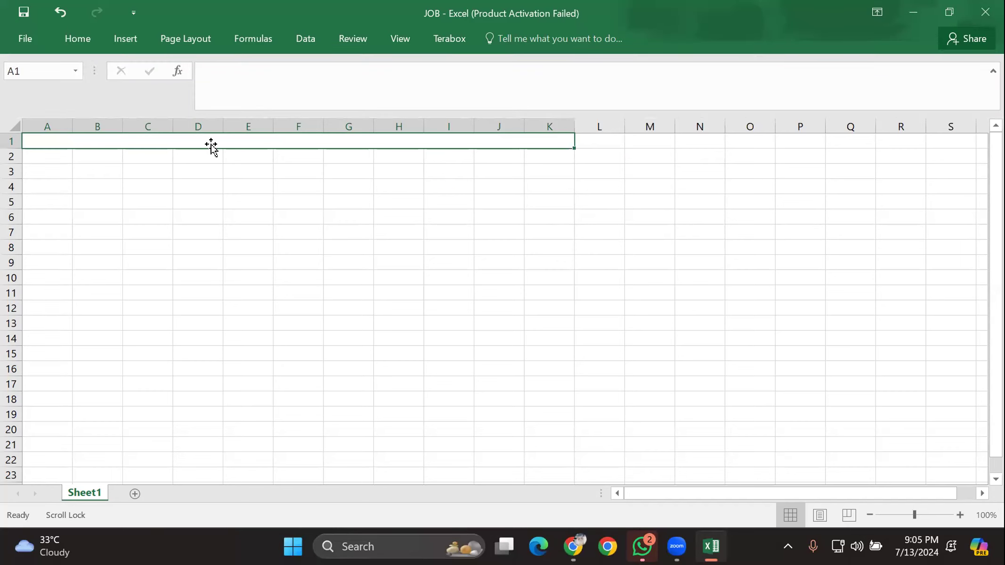
left_click(366, 155)
left_click(309, 139)
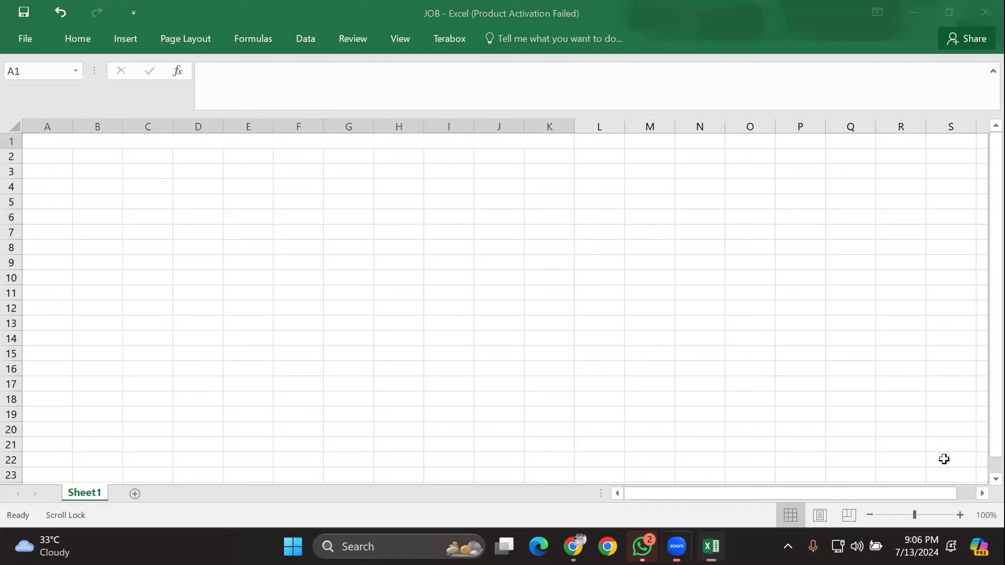
Step: Enlarge the sheet view to 160% zoom
left_click(956, 502)
left_click(957, 510)
left_click(956, 511)
left_click(956, 510)
left_click(957, 511)
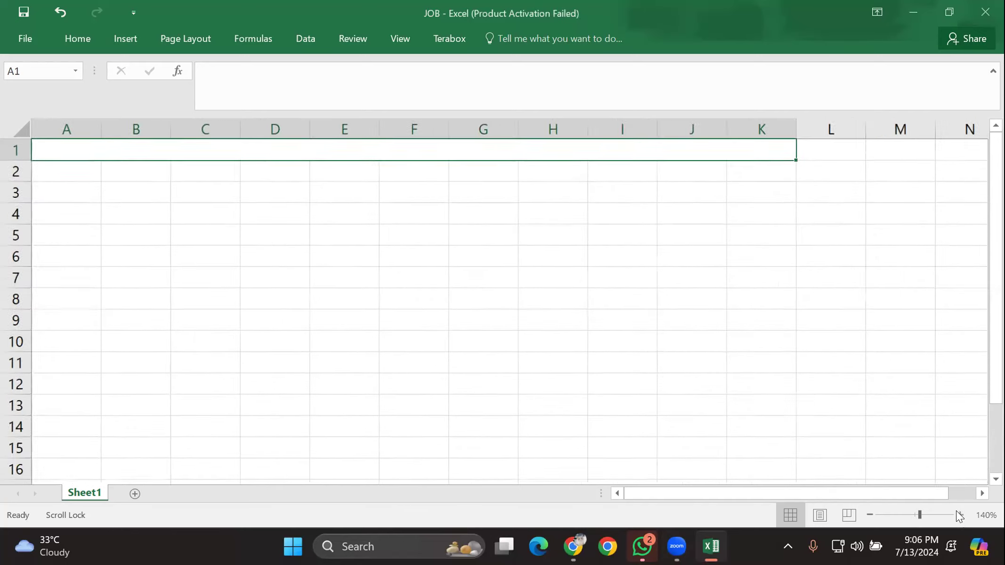
left_click(957, 510)
left_click(957, 511)
left_click(957, 512)
left_click(957, 511)
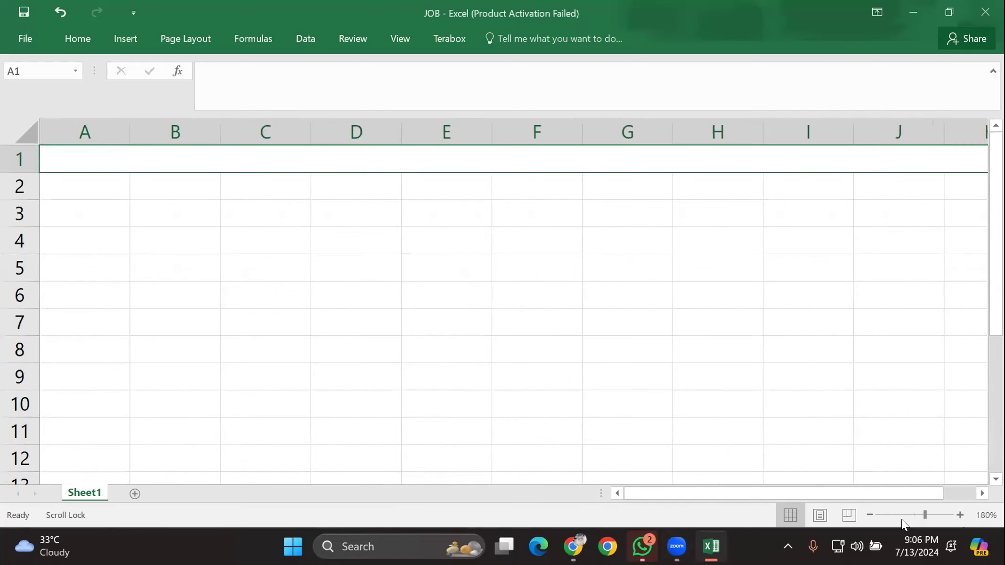
left_click(919, 515)
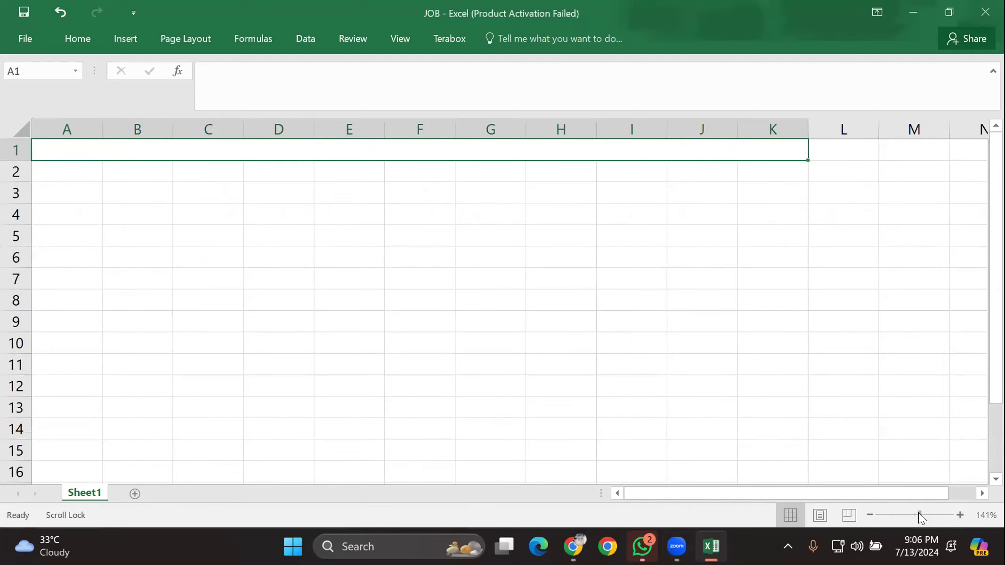
left_click(957, 510)
left_click(957, 510)
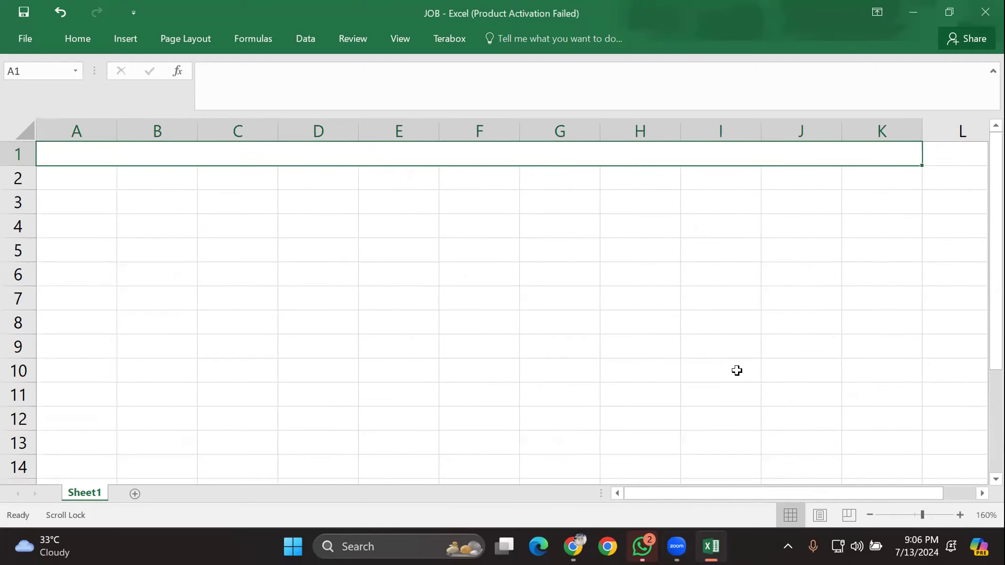
left_click_drag(715, 366, 710, 357)
left_click(241, 154)
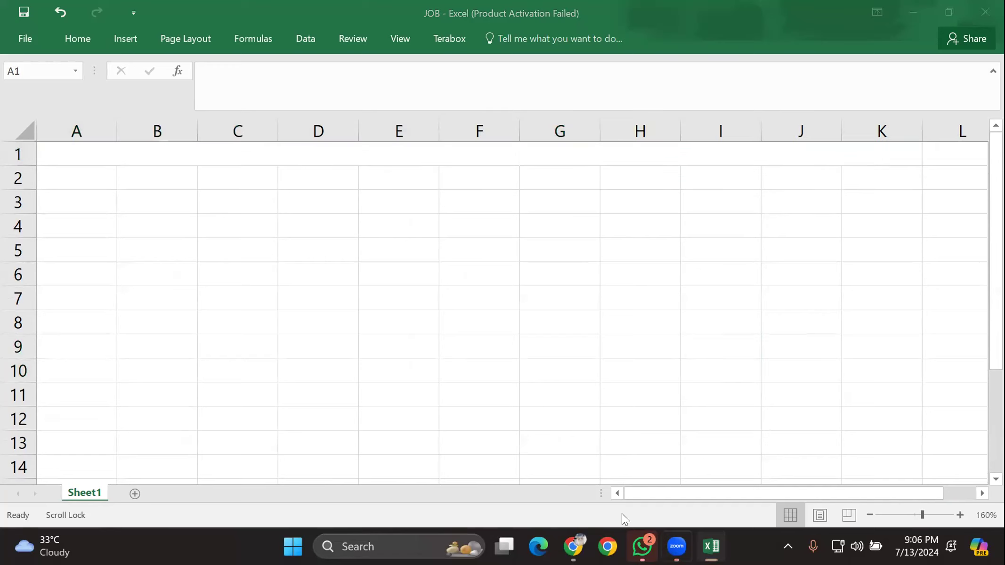
Step: Undo the merge of cells A1 to K1 and reduce the sheet zoom to 100%
left_click(60, 12)
scroll(60, 13, "down", 1)
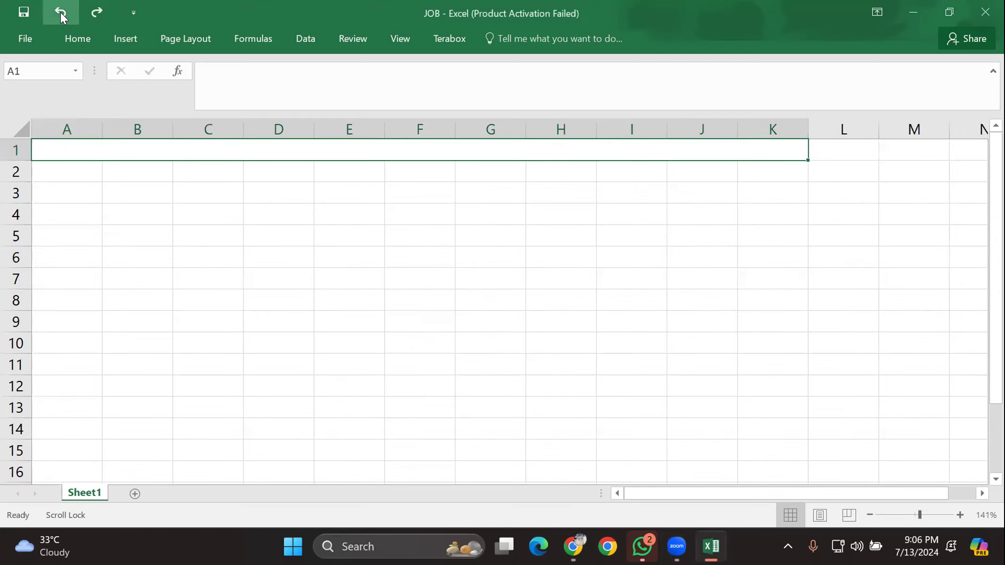
scroll(60, 12, "up", 3)
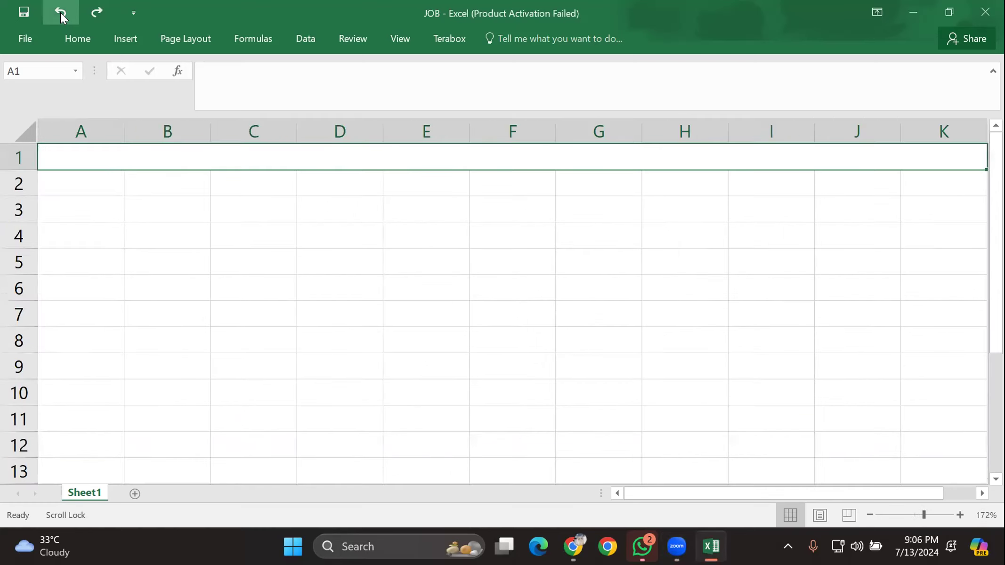
scroll(67, 4, "up", 1)
scroll(67, 4, "down", 4)
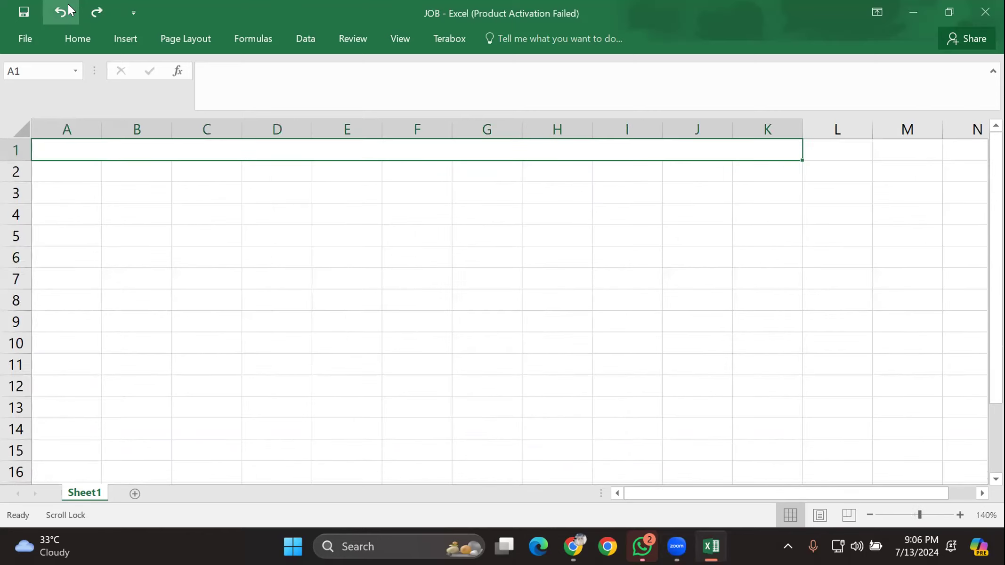
scroll(67, 3, "down", 3)
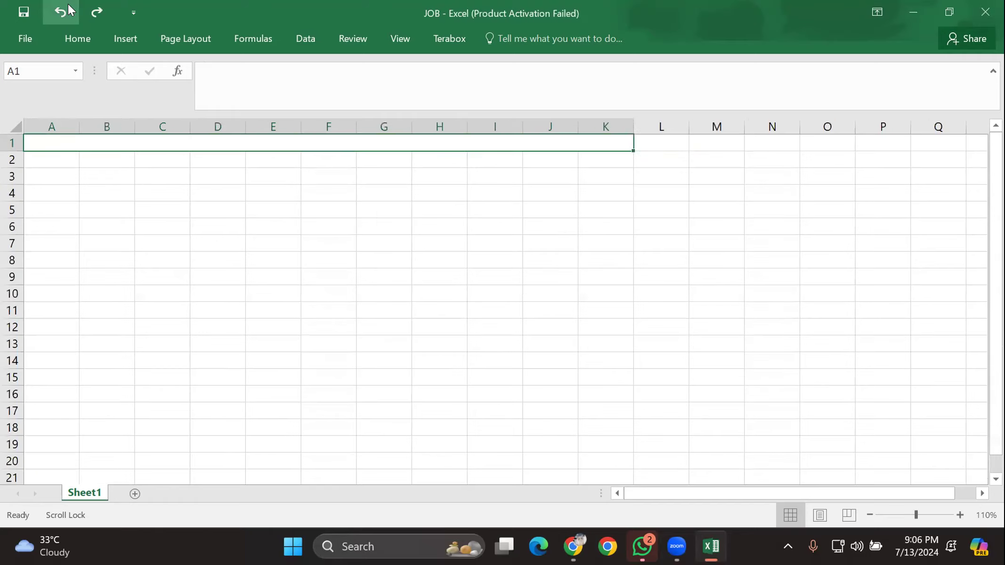
scroll(67, 3, "down", 1)
left_click(67, 4)
left_click(253, 263)
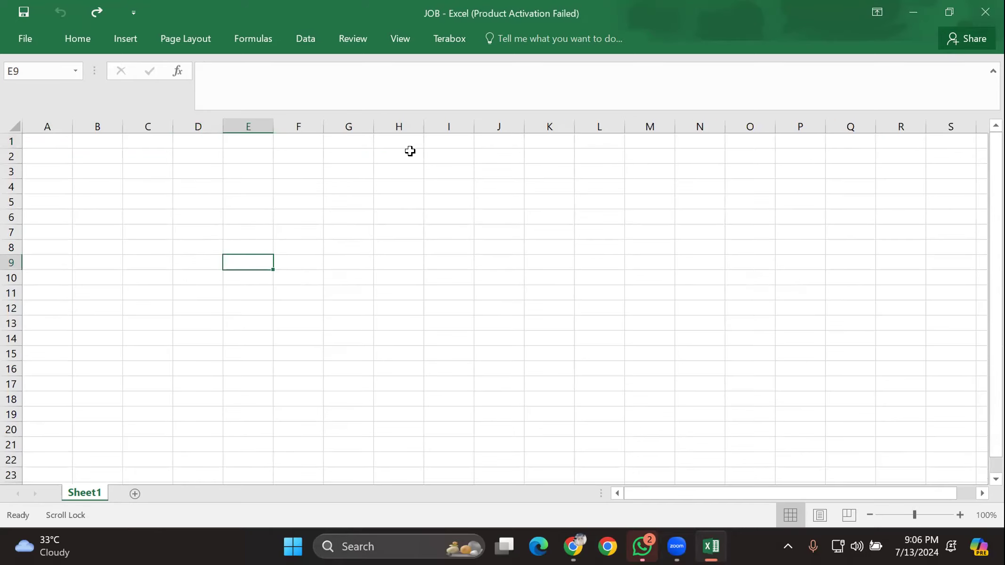
Step: Redo the merge of cells A1 to K1 and return the sheet zoom to 160%
left_click(97, 8)
scroll(94, 9, "up", 8)
scroll(94, 9, "down", 4)
scroll(95, 8, "up", 2)
left_click(306, 200)
Step: Fill the merged heading cell across A1 to K1 with a light gold theme color
left_click(254, 155)
right_click(256, 159)
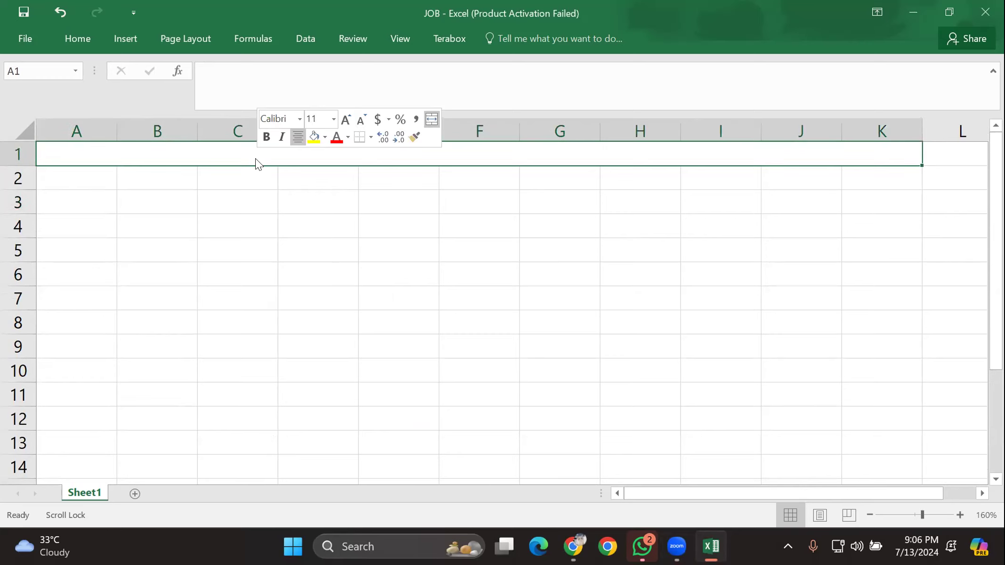
left_click(325, 137)
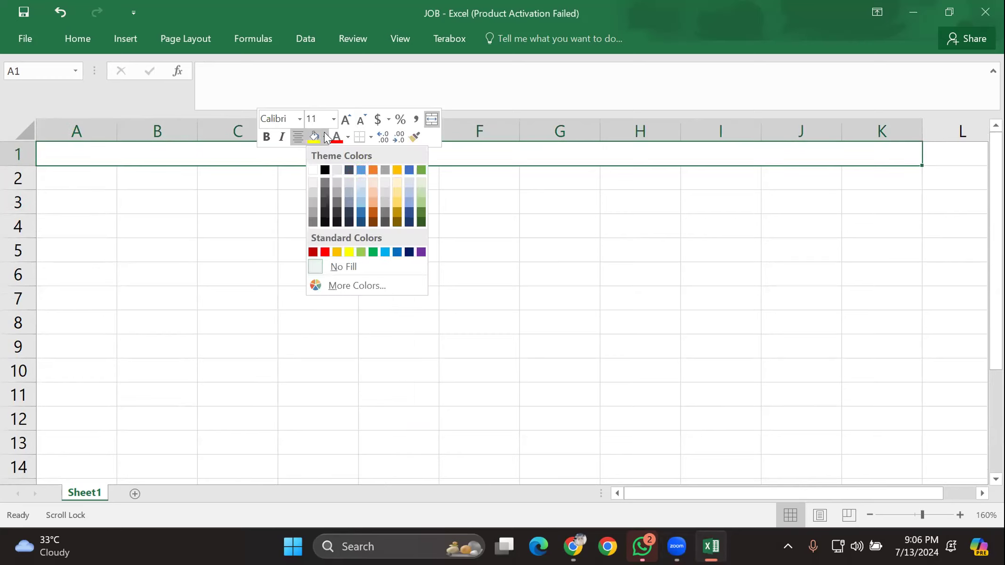
left_click(397, 193)
left_click(219, 174)
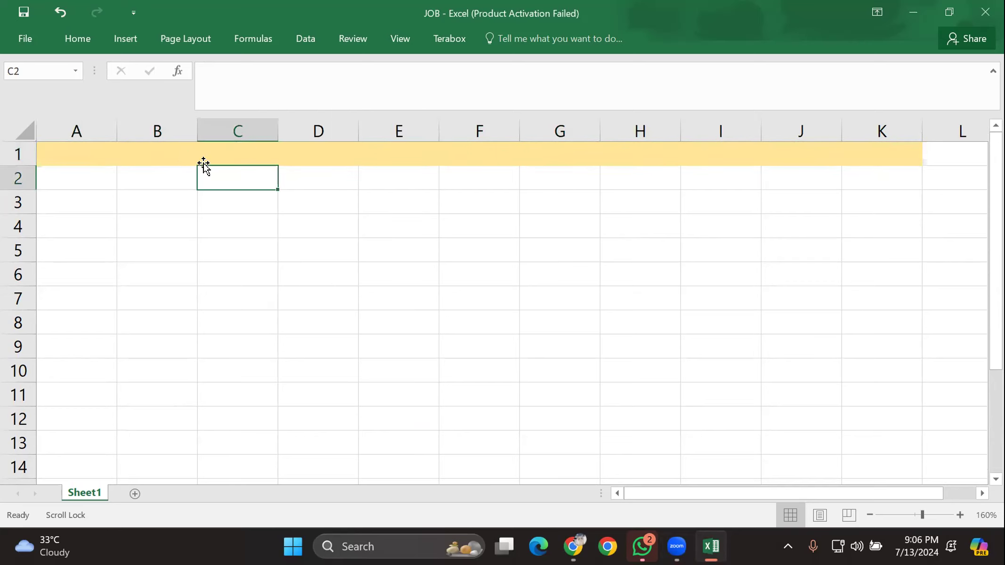
Step: Enter "daraz LTD" as the heading text in the merged cell A1
left_click(235, 150)
double_click(305, 150)
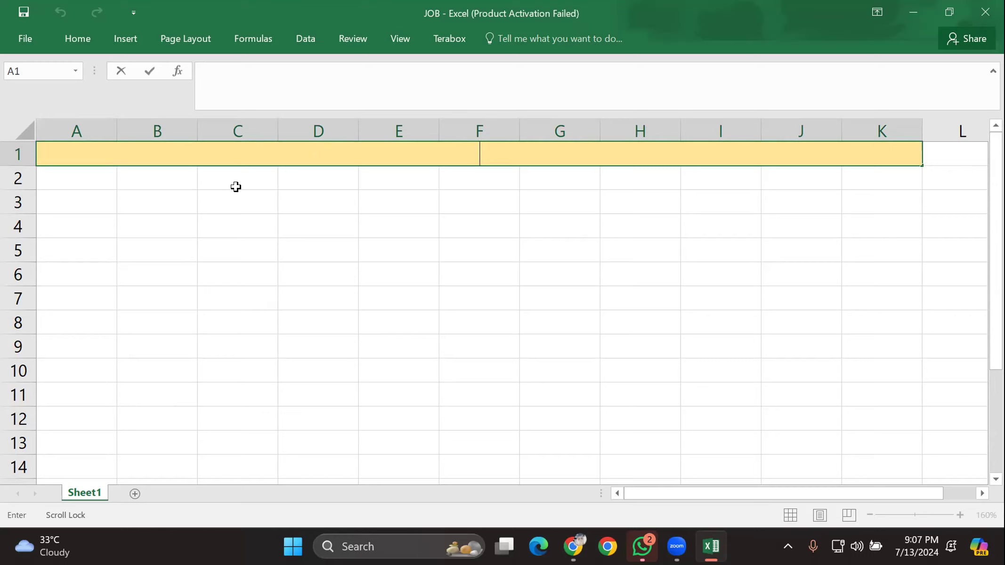
type("daraz L")
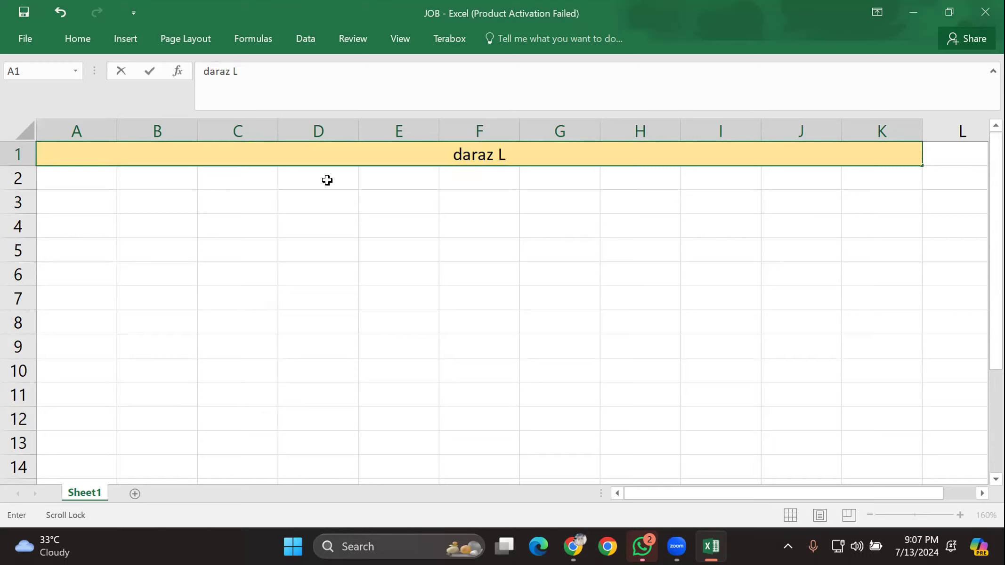
type("T")
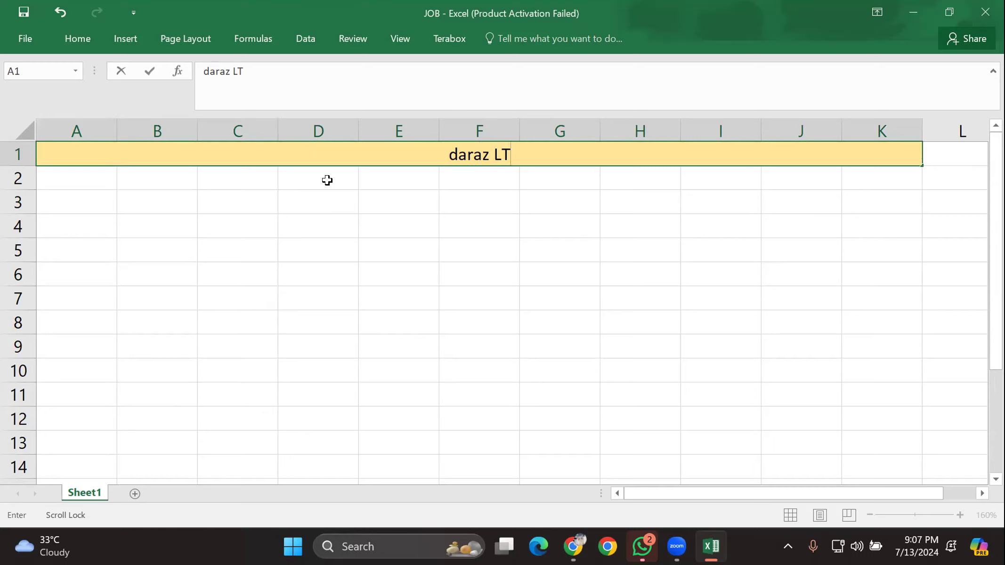
type("D")
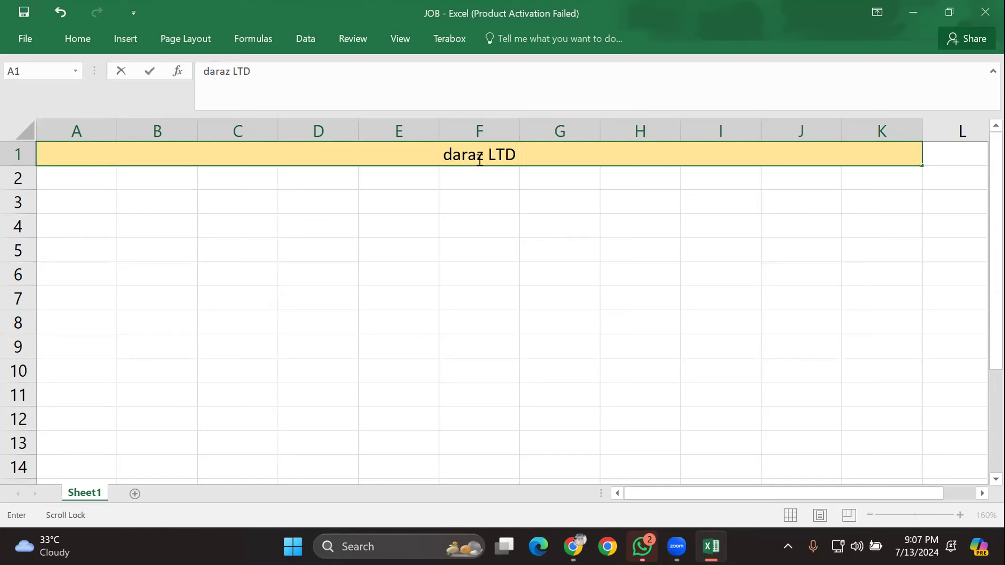
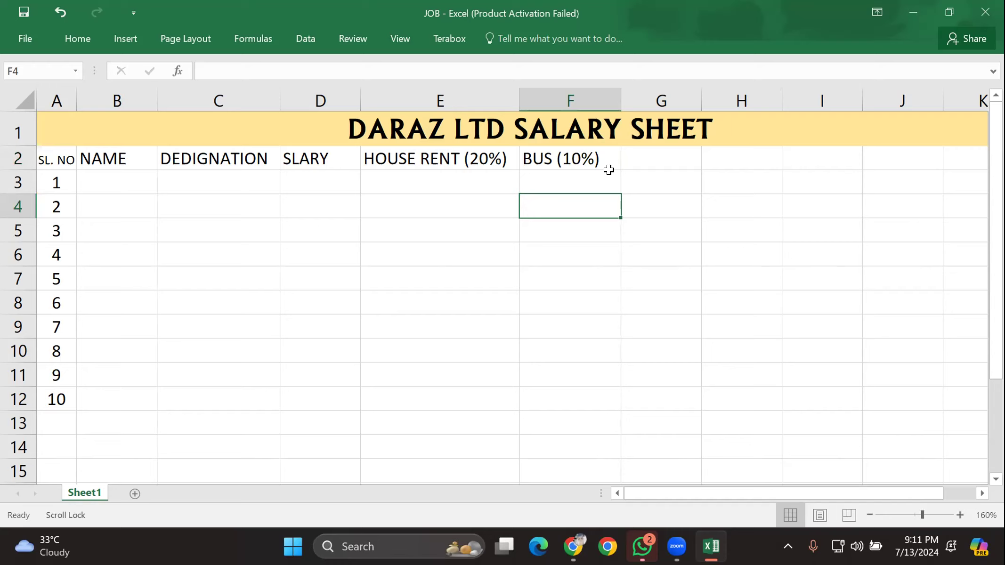
Step: Widen column G and enter the column heading "BAZAR (30%)" in cell G2
left_click_drag(696, 97, 727, 98)
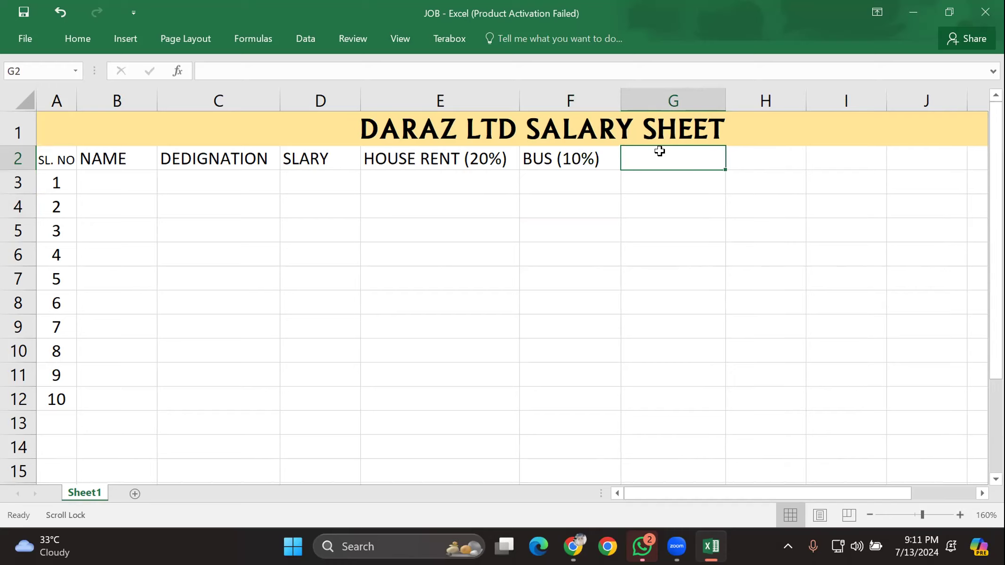
type("BAZAR(")
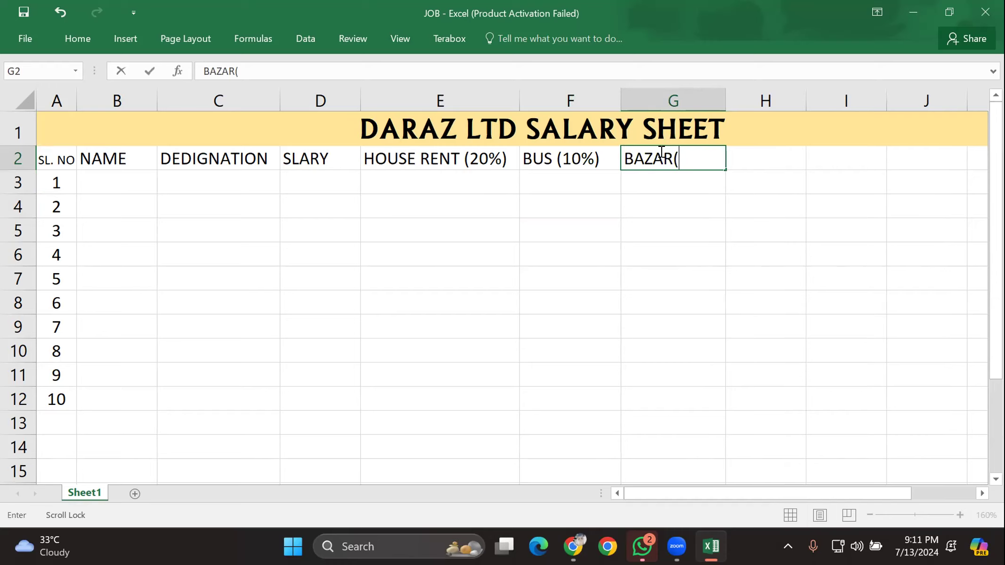
key("BackSpace")
key("super+shift+s")
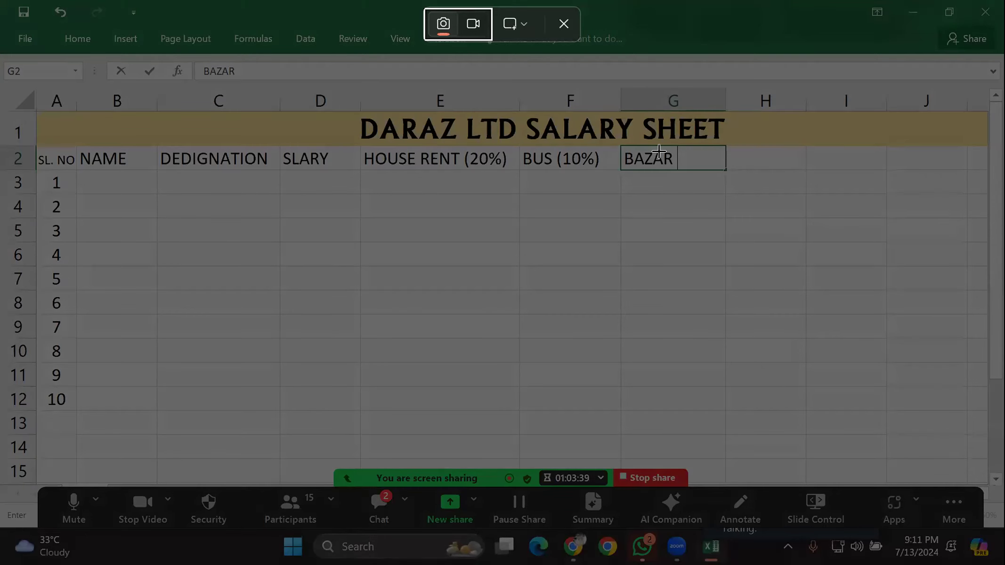
left_click(563, 24)
type("(30")
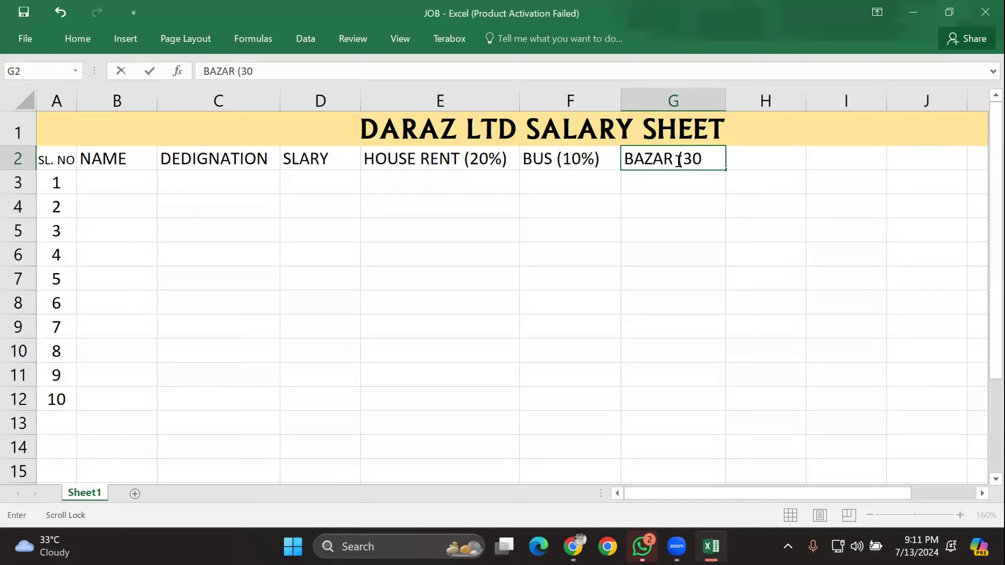
type("%)")
left_click(682, 173)
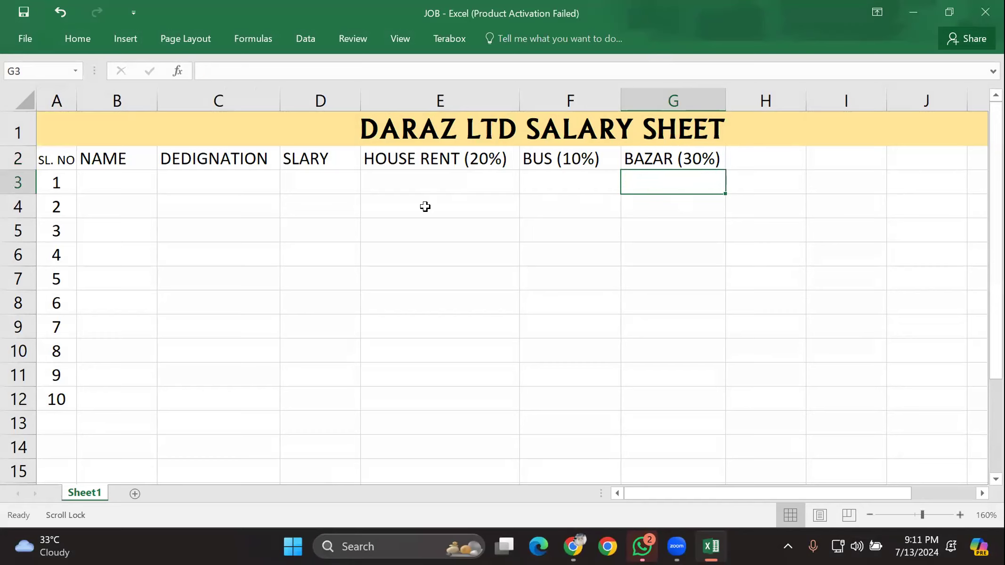
Step: Enter the column heading "TOTAL CAST" in cell H2 and widen column H to fit it
left_click(764, 157)
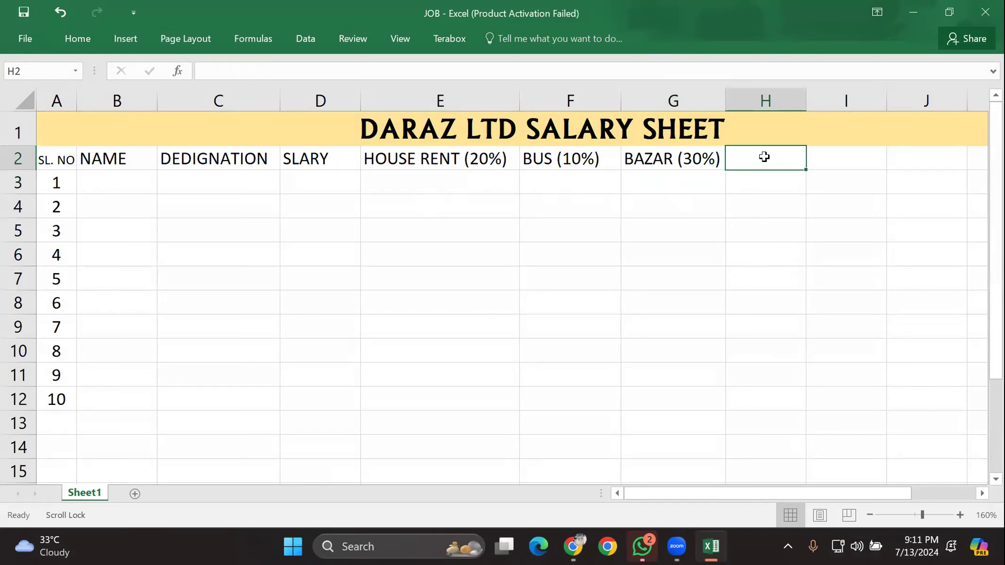
double_click(764, 157)
type("TOTAL")
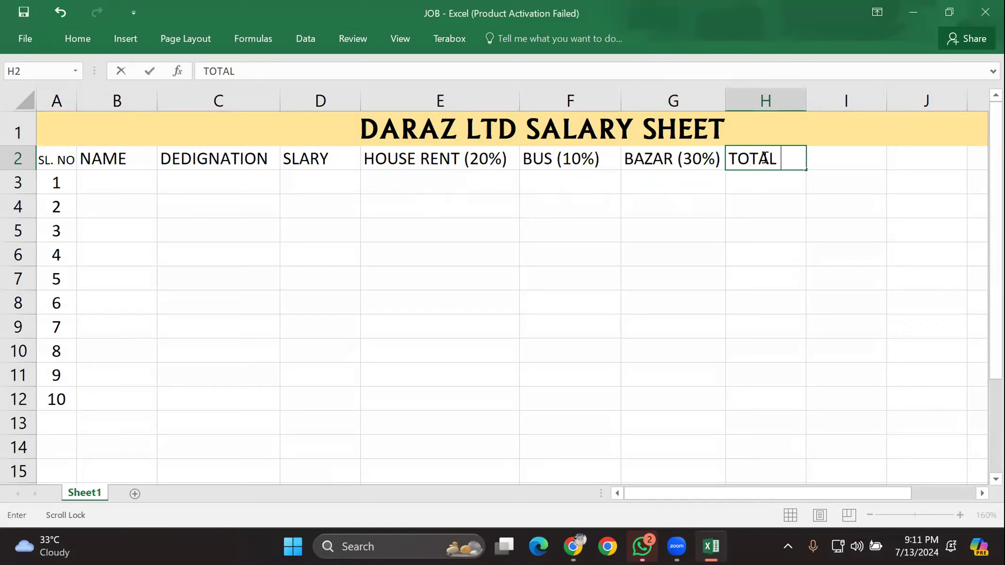
type("C")
type("TS")
key("BackSpace")
key("BackSpace")
key("BackSpace")
type("CAST")
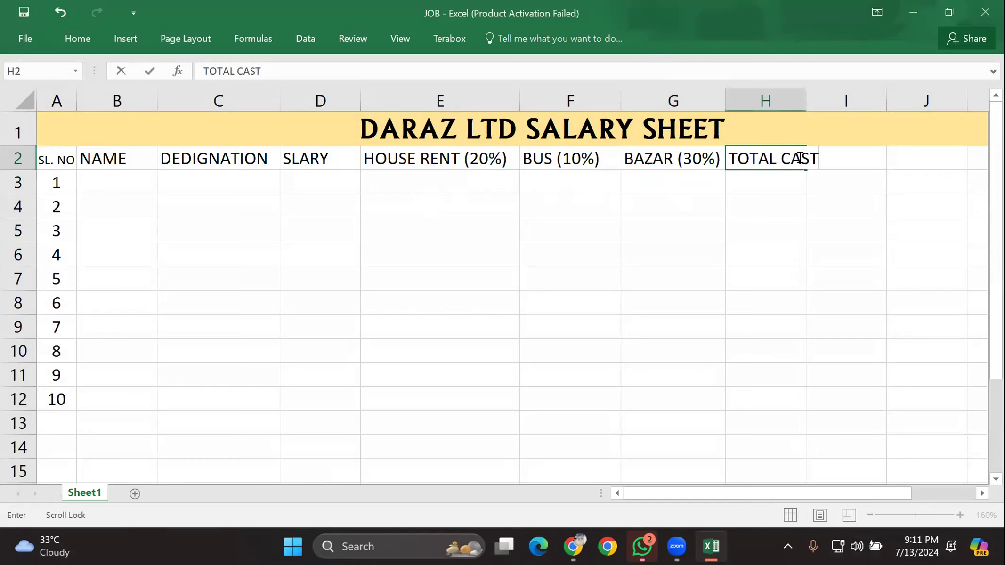
left_click(804, 94)
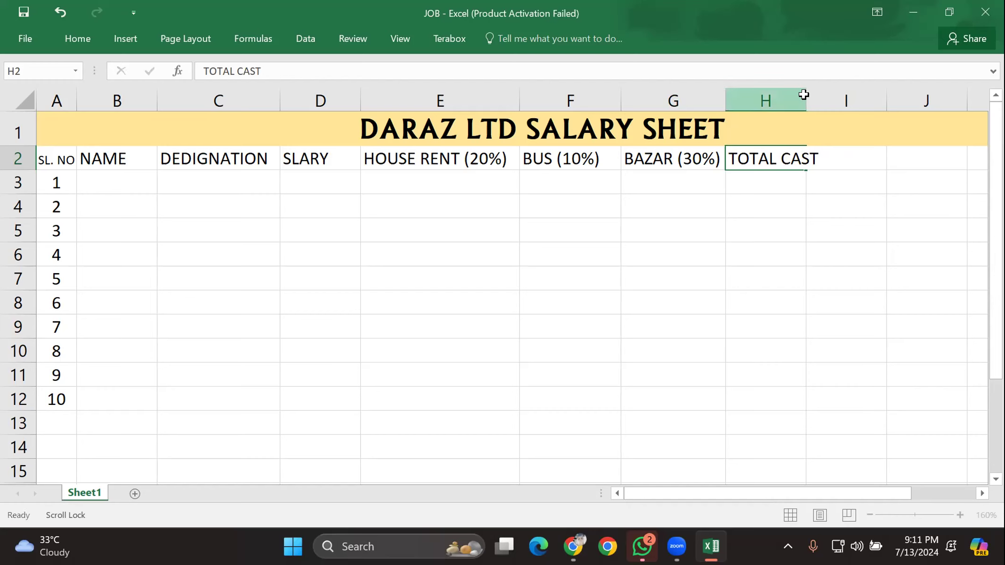
left_click(771, 99)
left_click_drag(805, 96, 837, 94)
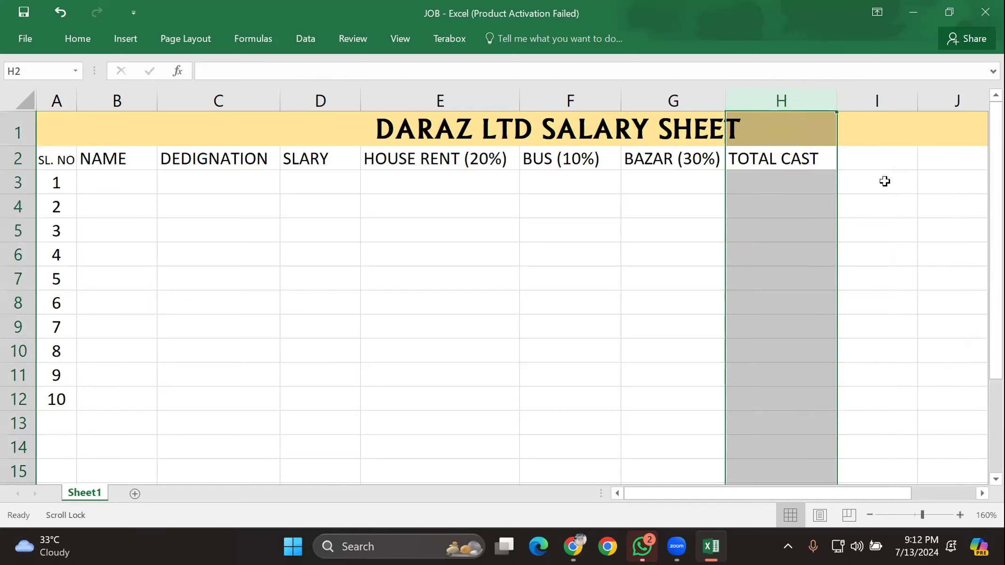
Step: Delete the surplus columns J and K from the sheet
left_click(872, 159)
scroll(872, 159, "right", 4)
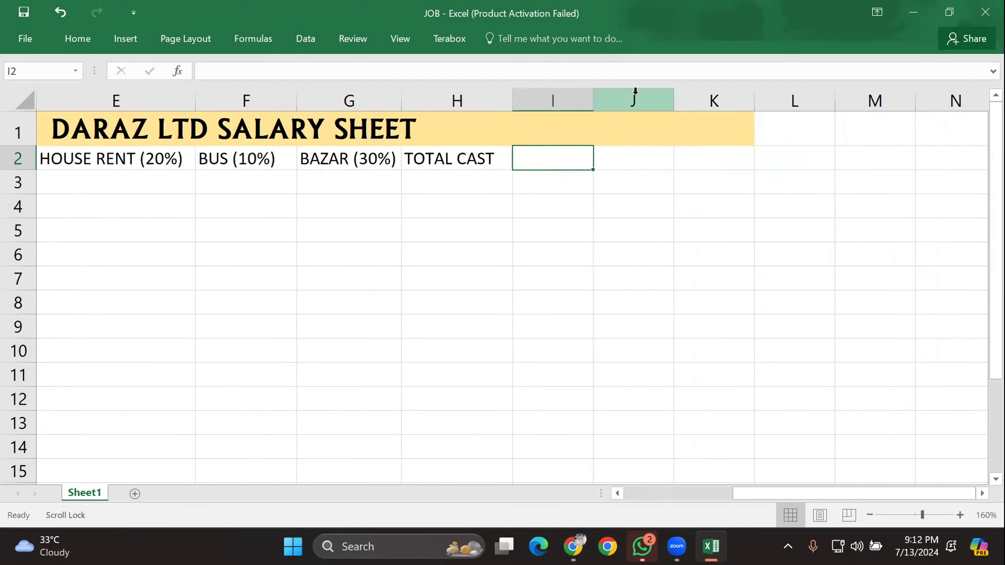
left_click_drag(635, 95, 724, 99)
right_click(669, 99)
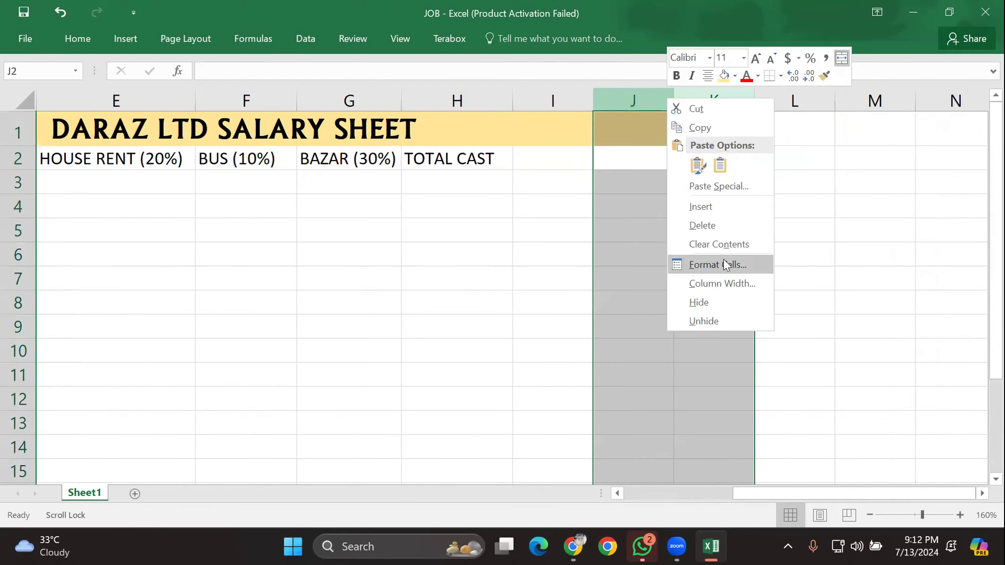
left_click(702, 226)
left_click(790, 201)
Step: Enter the column heading "SAVINGS" in cell I2
left_click(548, 161)
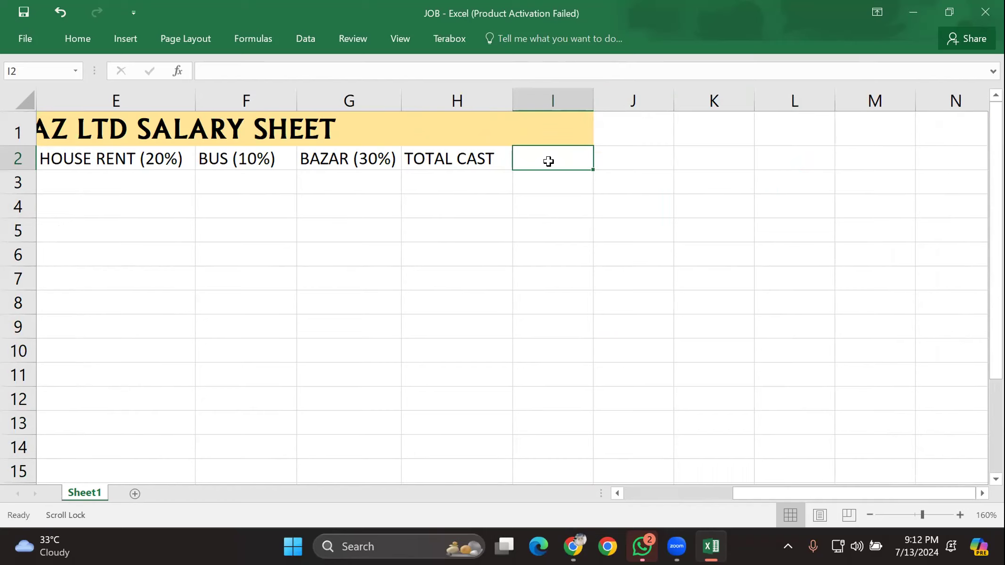
type("SAV")
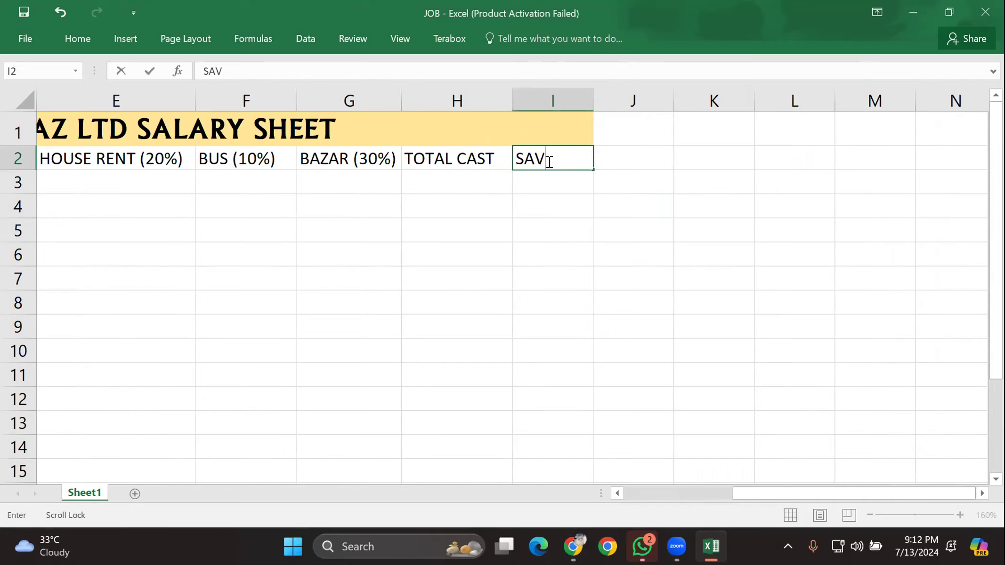
type("INGS")
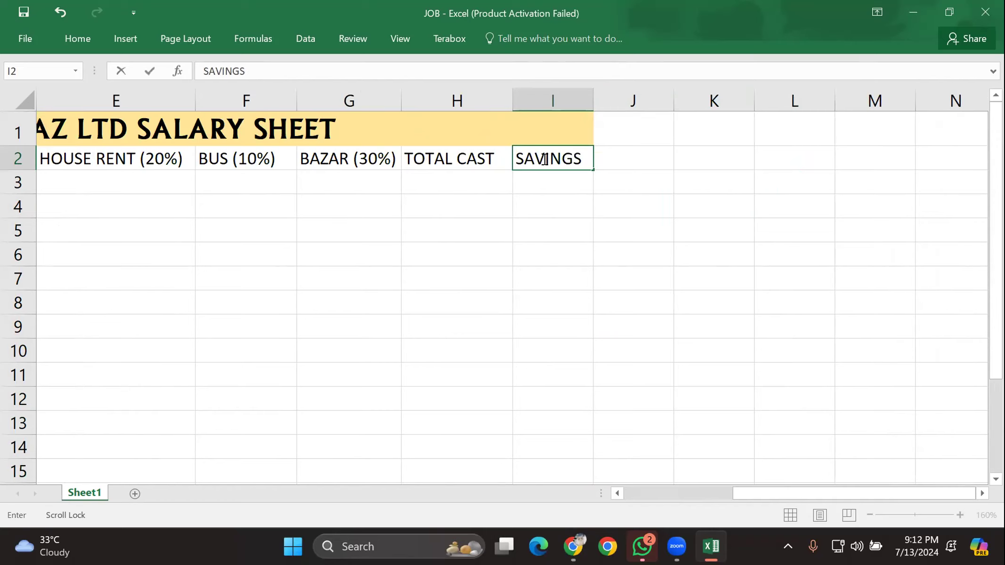
left_click(427, 181)
Step: Make all the column headings in row 2 bold
scroll(426, 181, "left", 5)
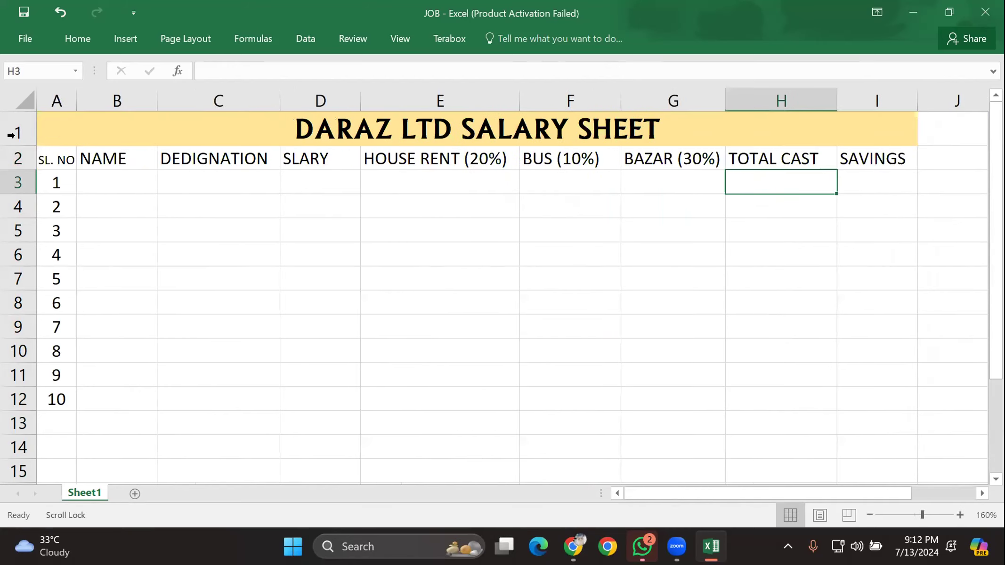
left_click(15, 159)
right_click(21, 160)
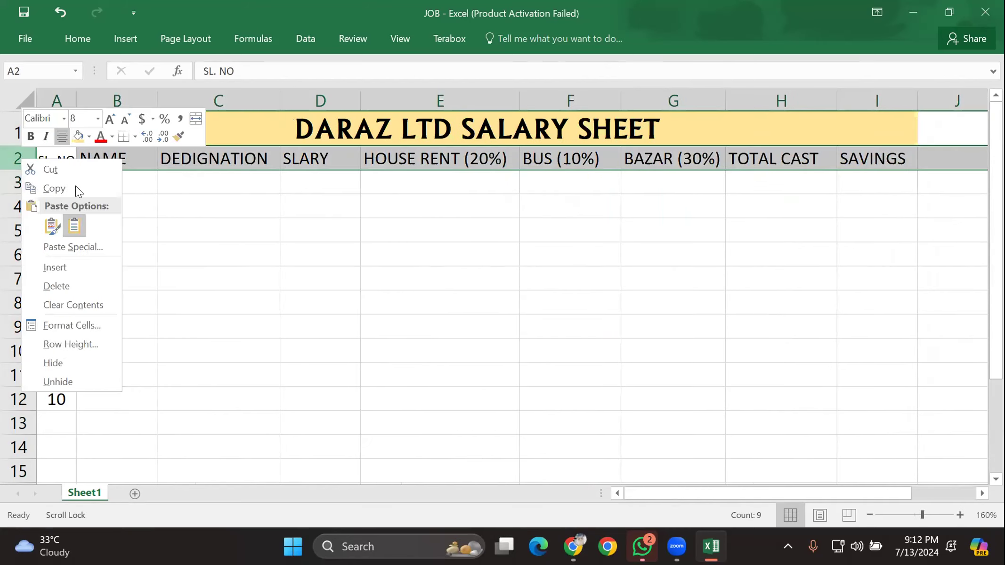
left_click(30, 137)
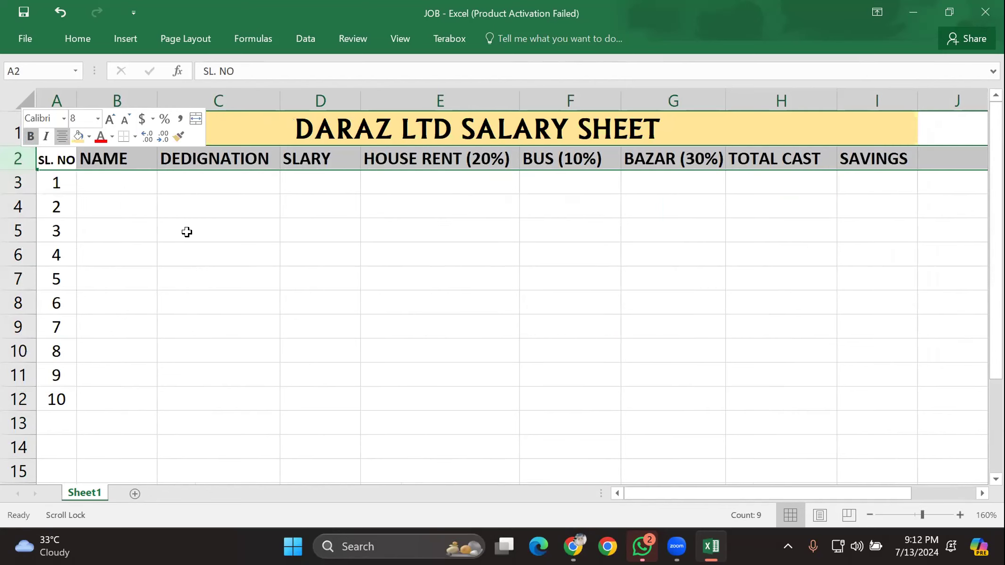
left_click(187, 232)
Step: Widen columns G, H and I slightly to give the bold headings more room
left_click_drag(725, 93, 741, 91)
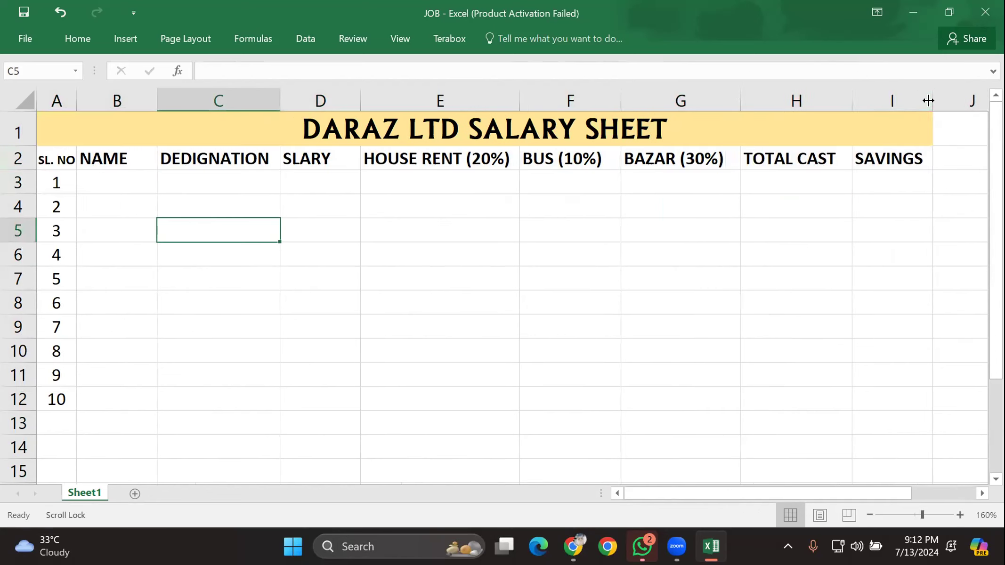
left_click_drag(931, 101, 948, 94)
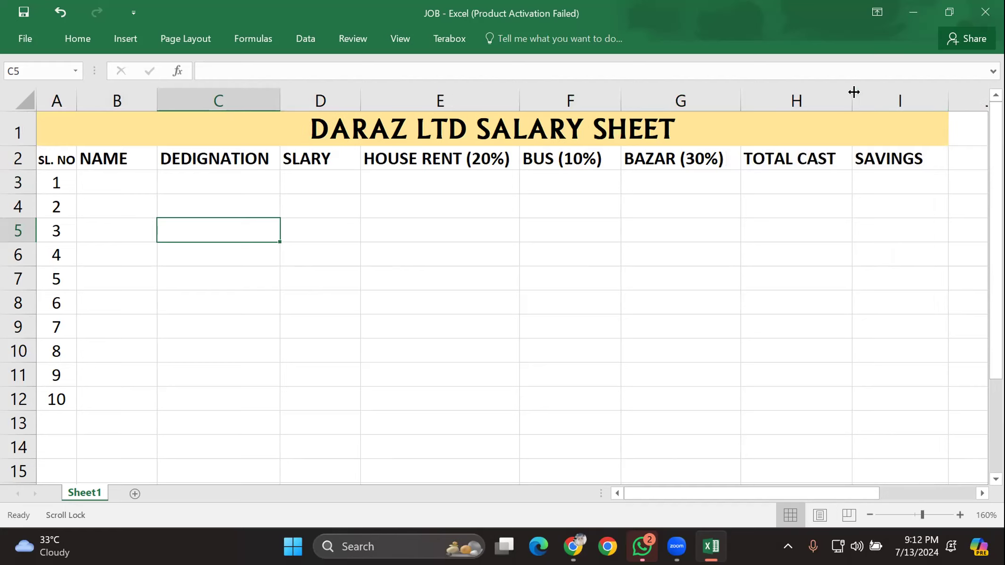
left_click_drag(854, 92, 863, 89)
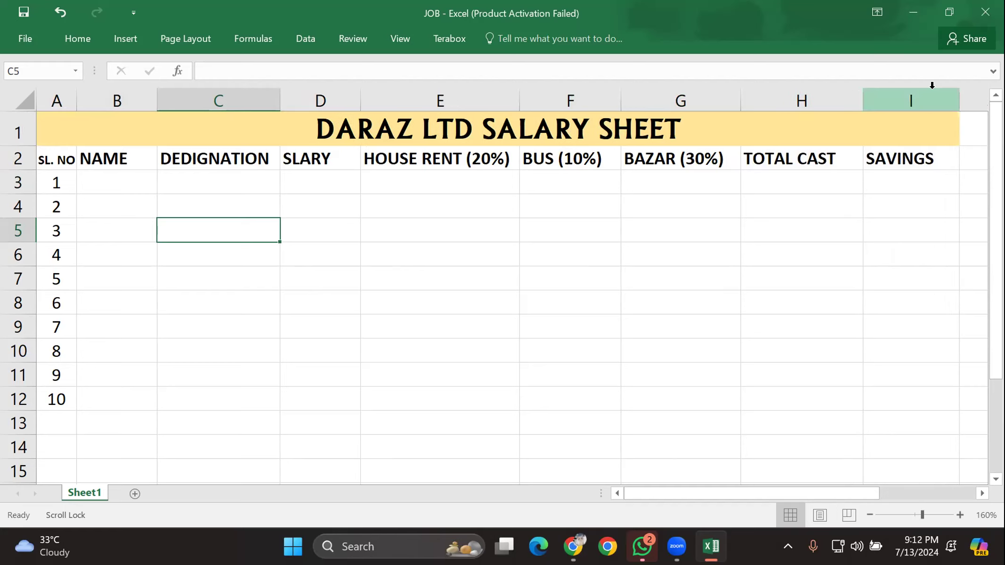
left_click_drag(959, 95, 965, 96)
left_click(587, 232)
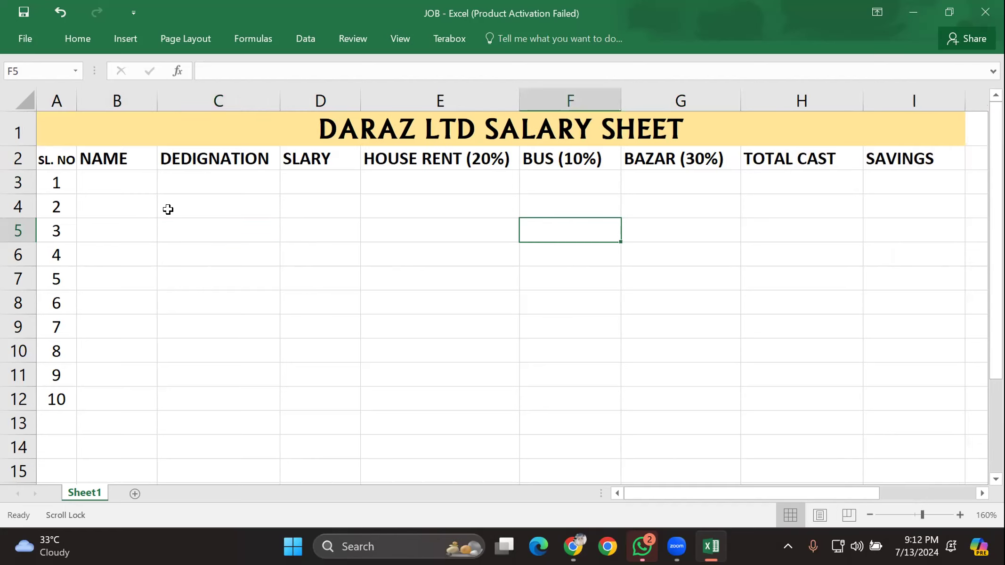
Step: Widen the NAME column and enter the first employee's name in cell B3
left_click(114, 179)
left_click_drag(157, 94, 176, 95)
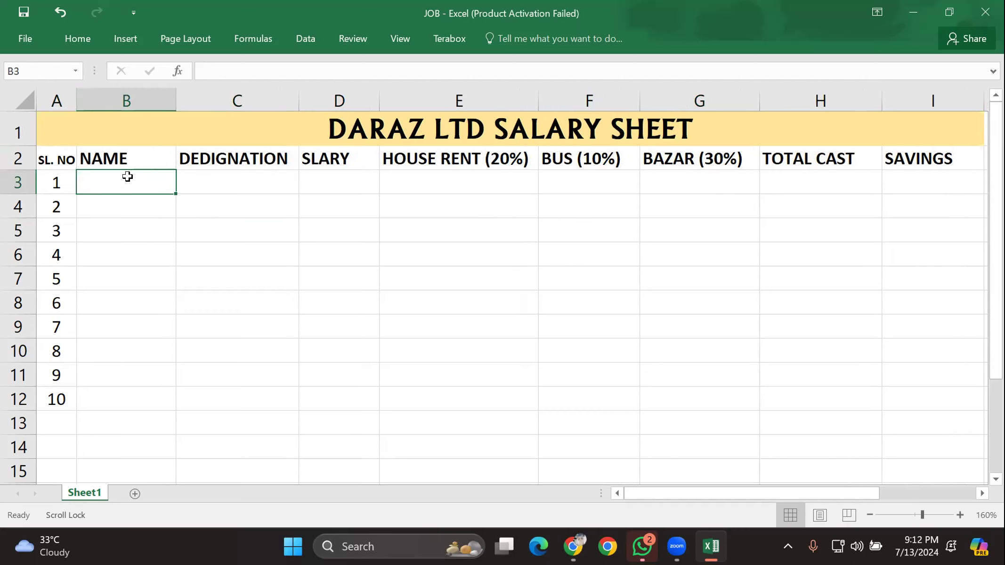
type("a")
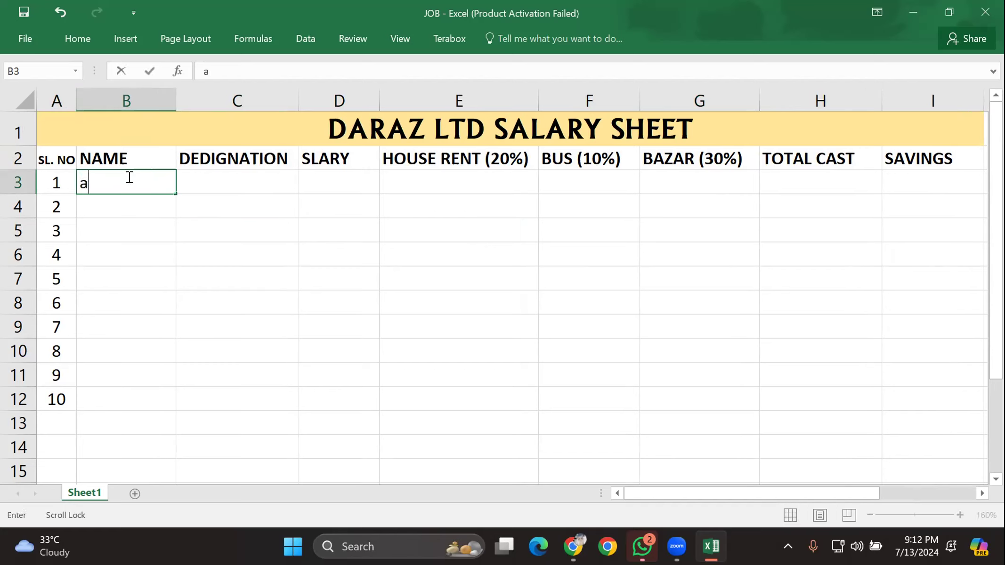
key("BackSpace")
type("Abdullah")
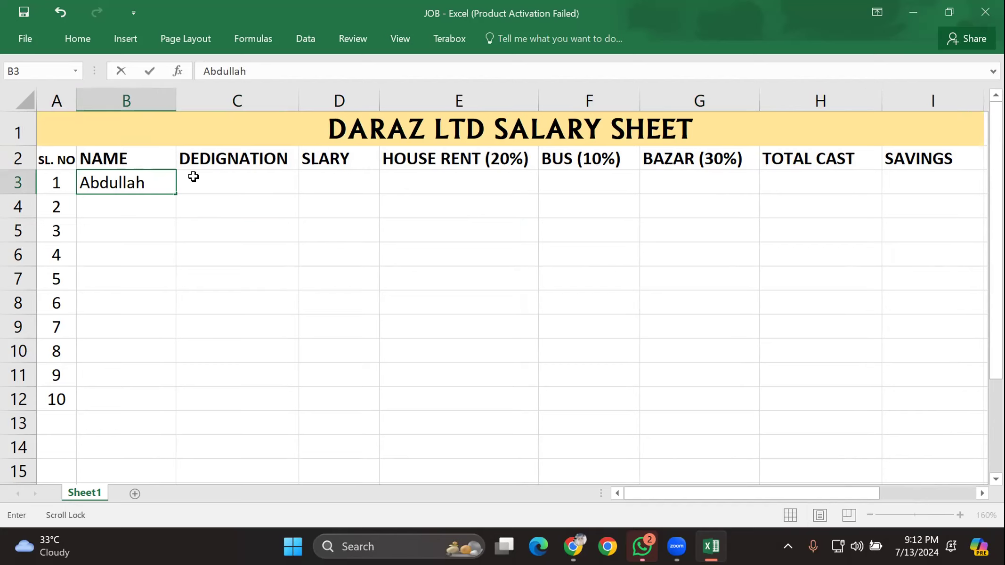
Step: Enter "M.D" as the first employee's designation in cell C3
left_click(217, 176)
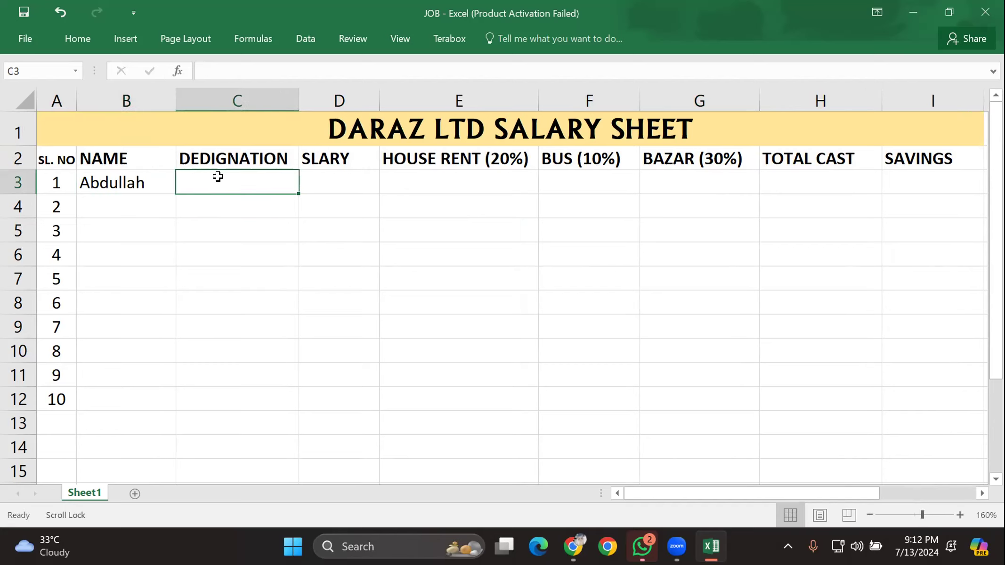
type("md")
key("BackSpace")
key("BackSpace")
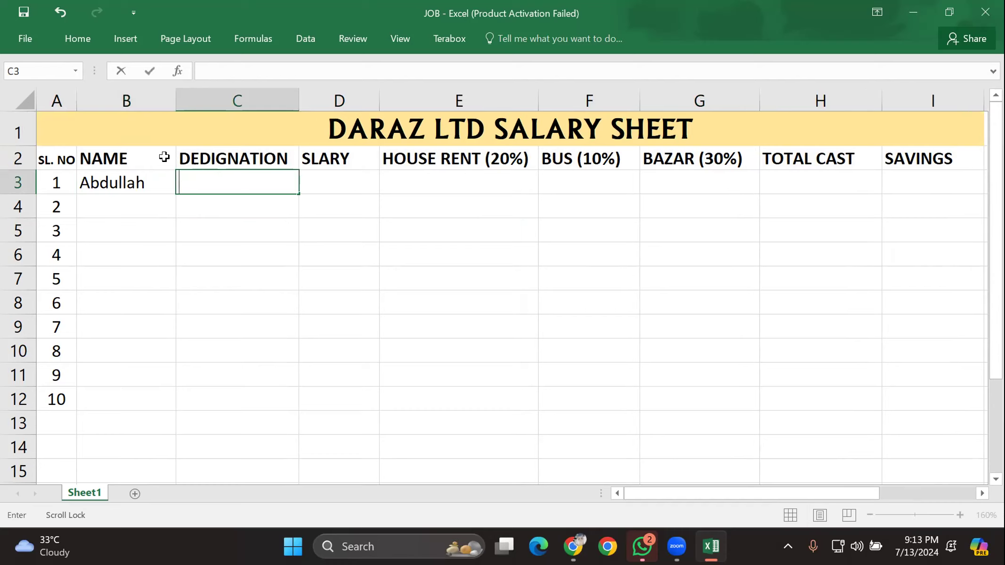
type("M.D")
Step: Enter the second employee's name, starting with a capital letter, in cell B4
left_click(91, 217)
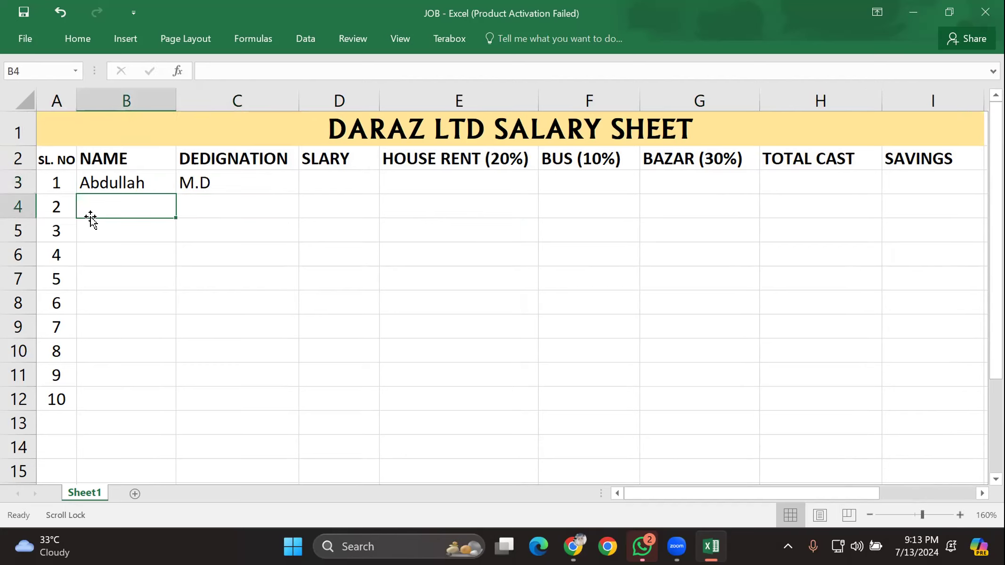
type("mU")
key("BackSpace")
key("BackSpace")
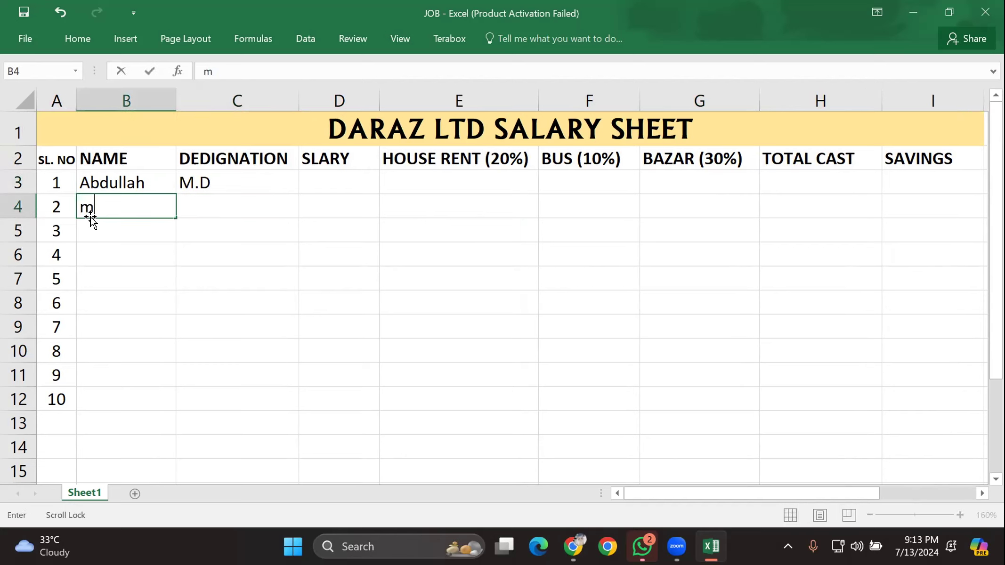
type("Munni")
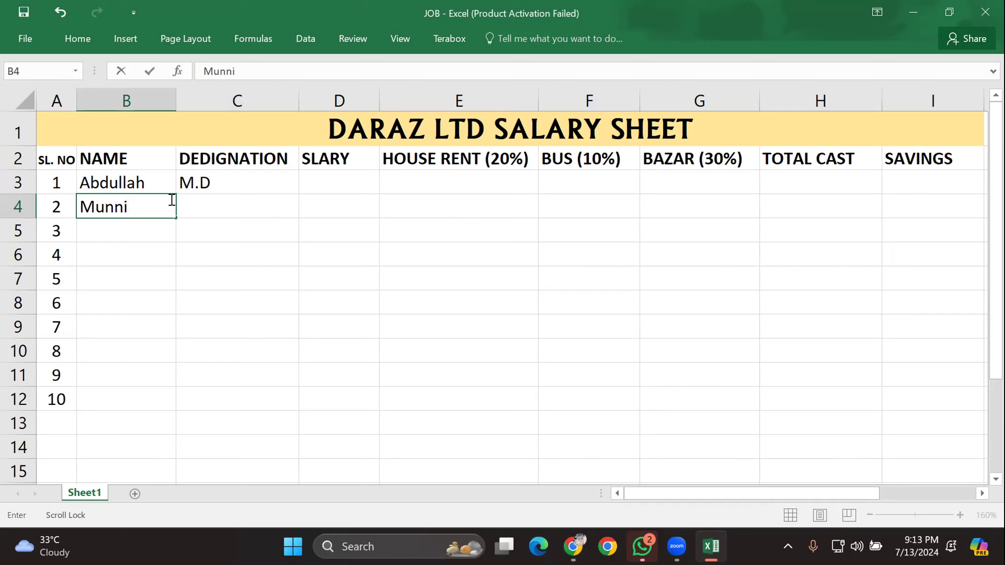
Step: Enter "C.E.O" as the second employee's designation in cell C4
left_click(199, 202)
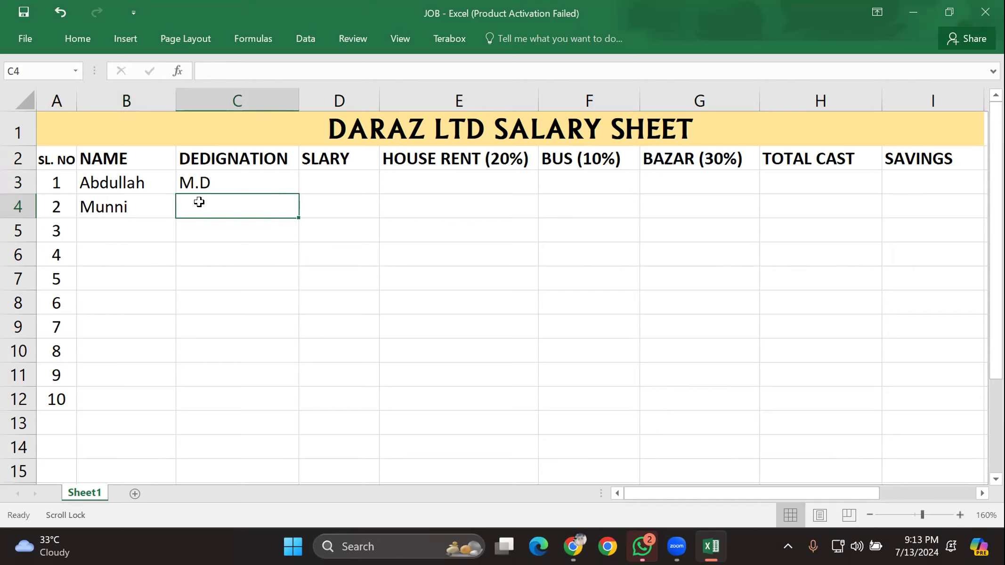
type("C>E")
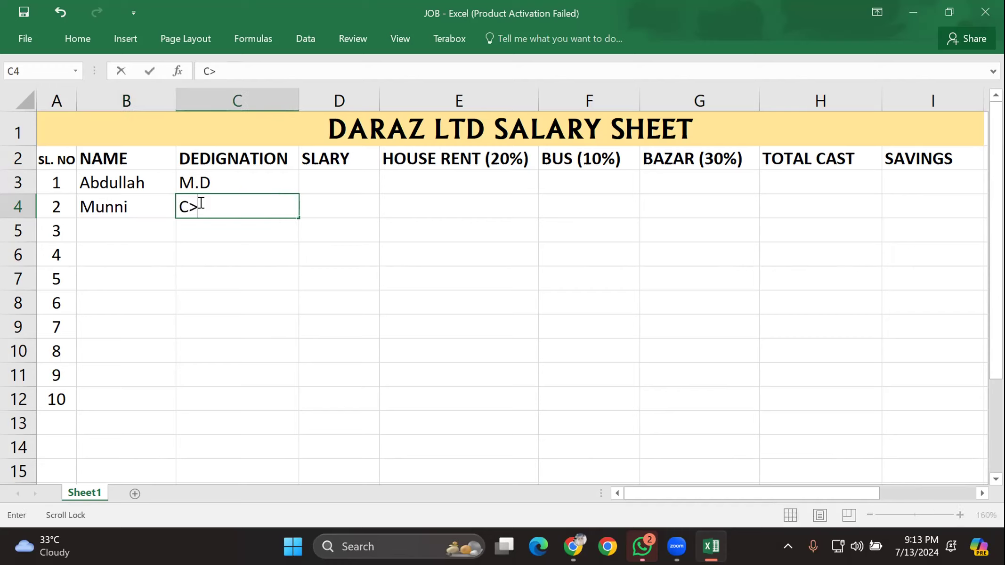
key("BackSpace")
key("BackSpace")
type(".E.o")
key("BackSpace")
type("O")
Step: Enter the third employee's name, starting with a capital letter, in cell B5
left_click(141, 229)
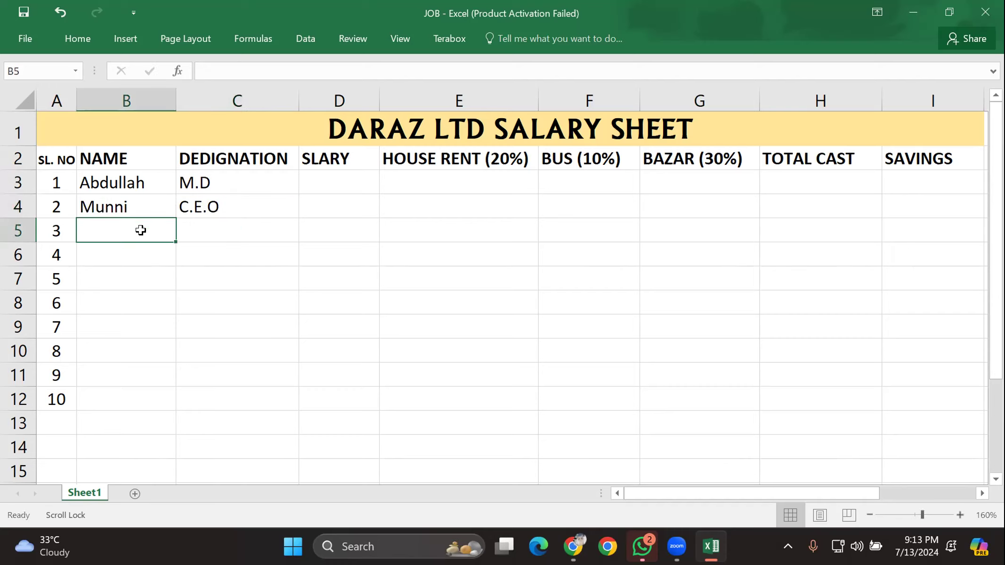
double_click(99, 228)
type("A")
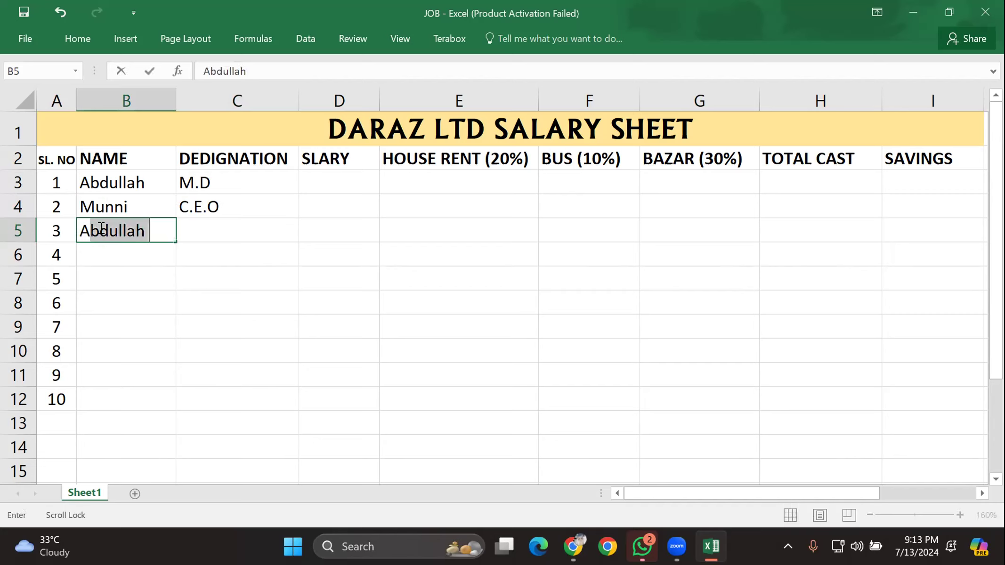
type("kash")
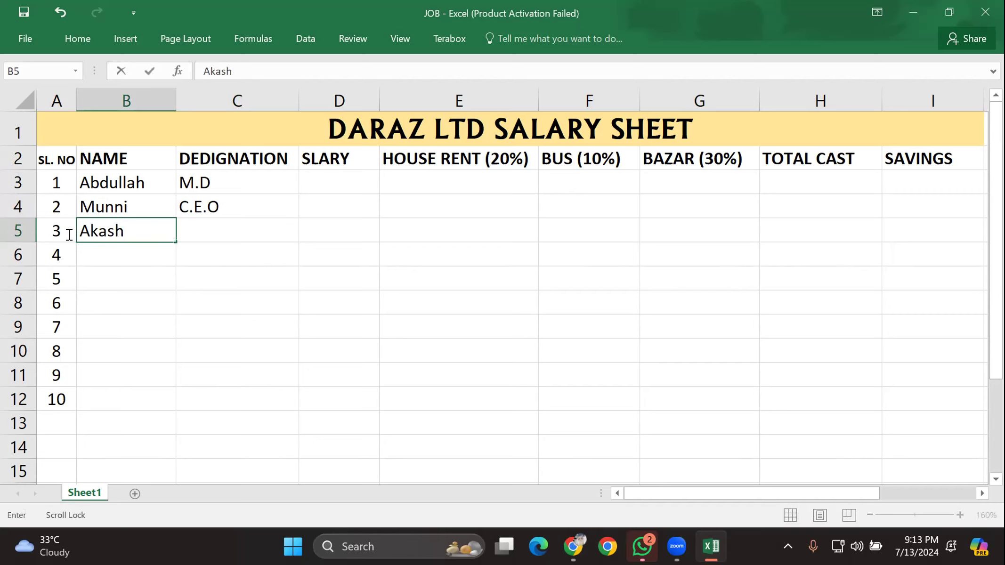
Step: Enter "MANAGER" as the third employee's designation in cell C5, and select cell B6
left_click(210, 223)
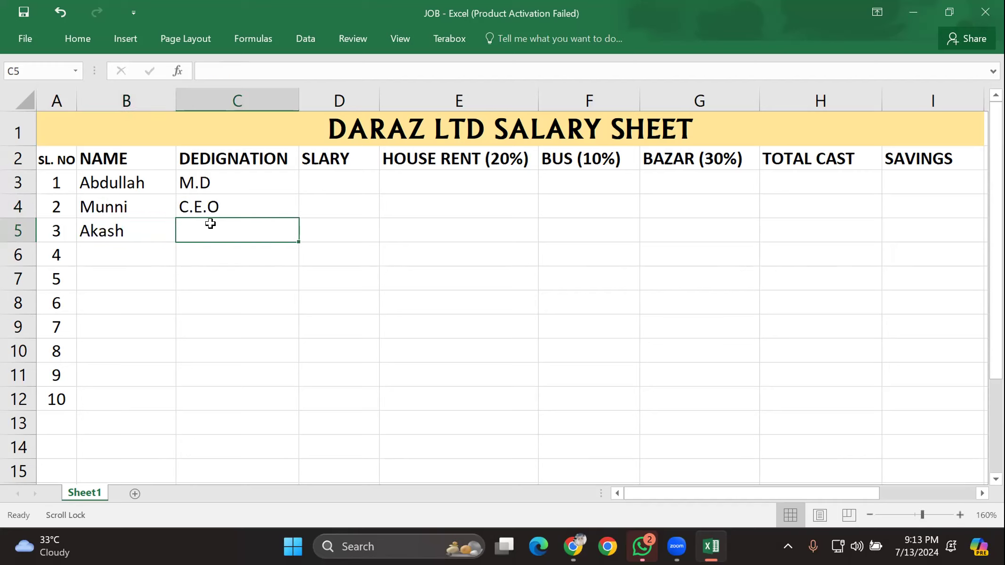
type("MA")
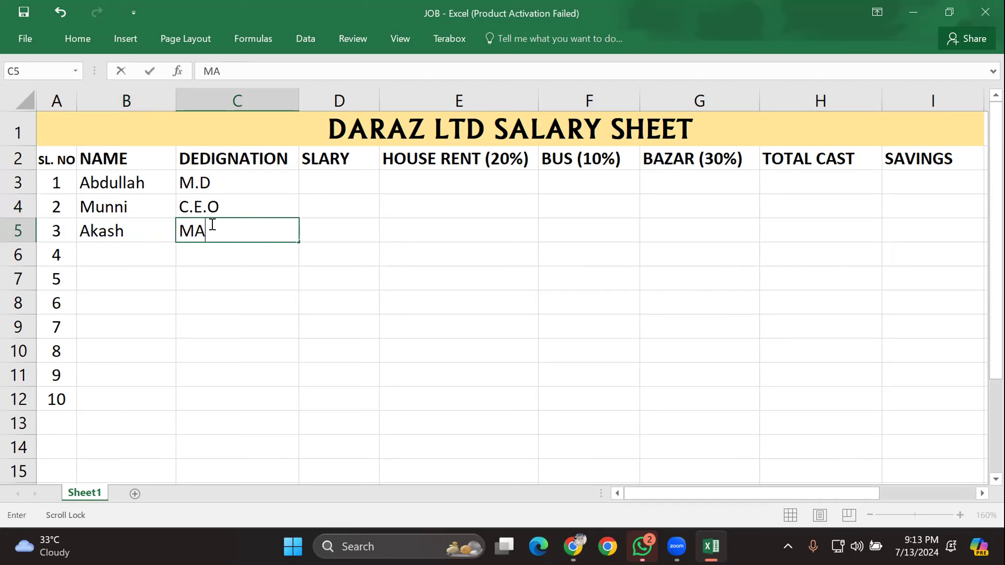
type("NAGER")
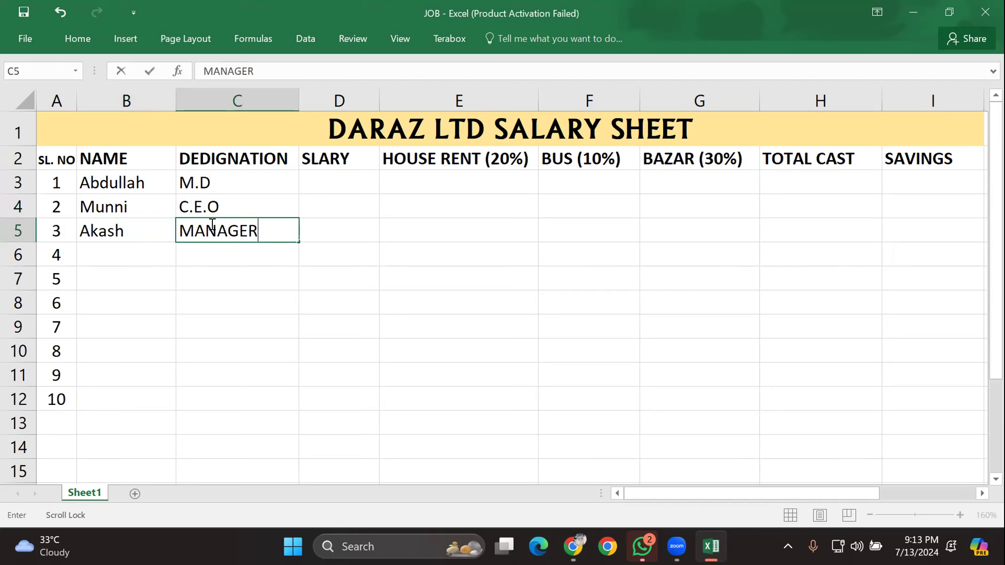
key("Return")
left_click(132, 244)
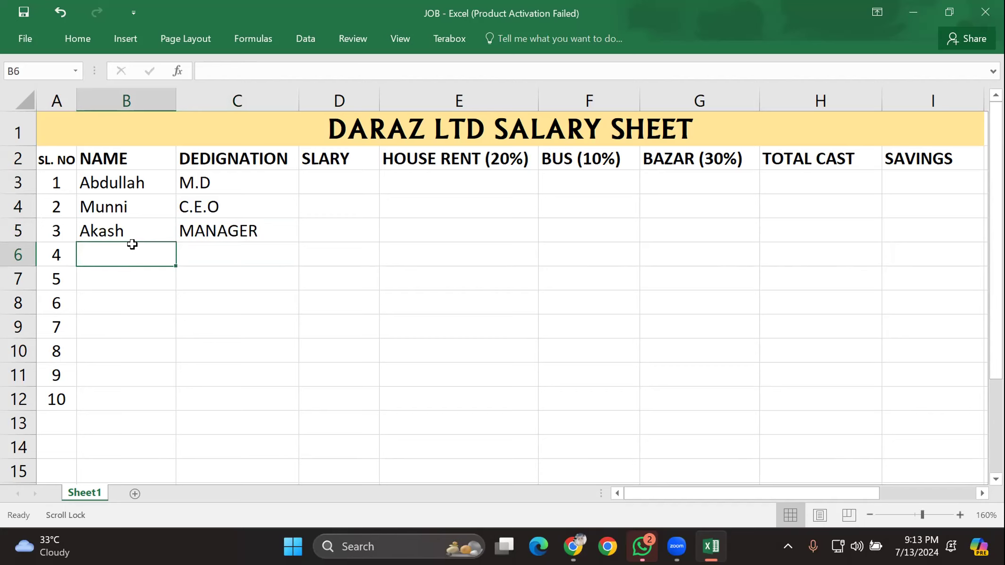
type("m")
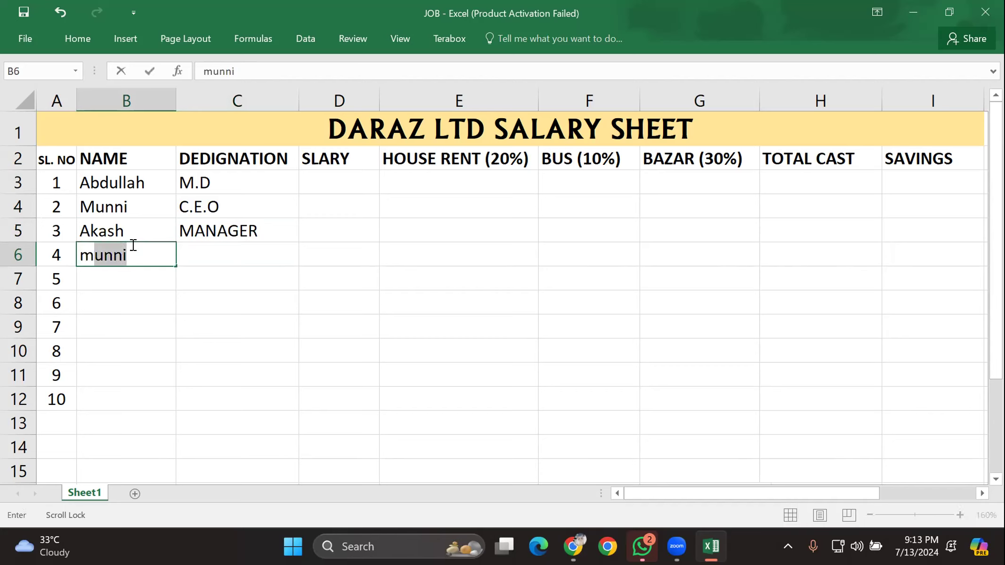
key("BackSpace")
key("BackSpace")
type("mU")
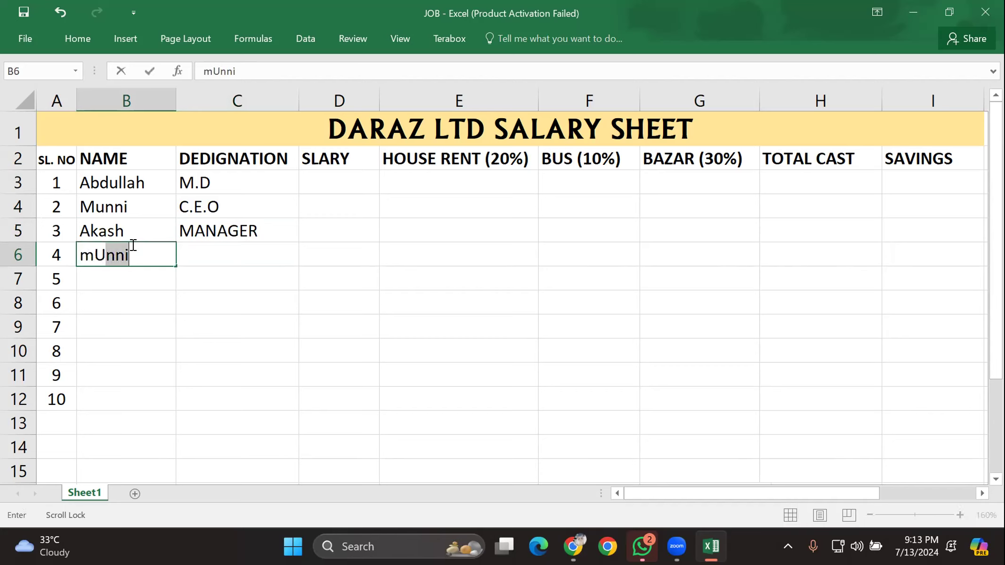
type("STARU")
key("BackSpace")
type("I")
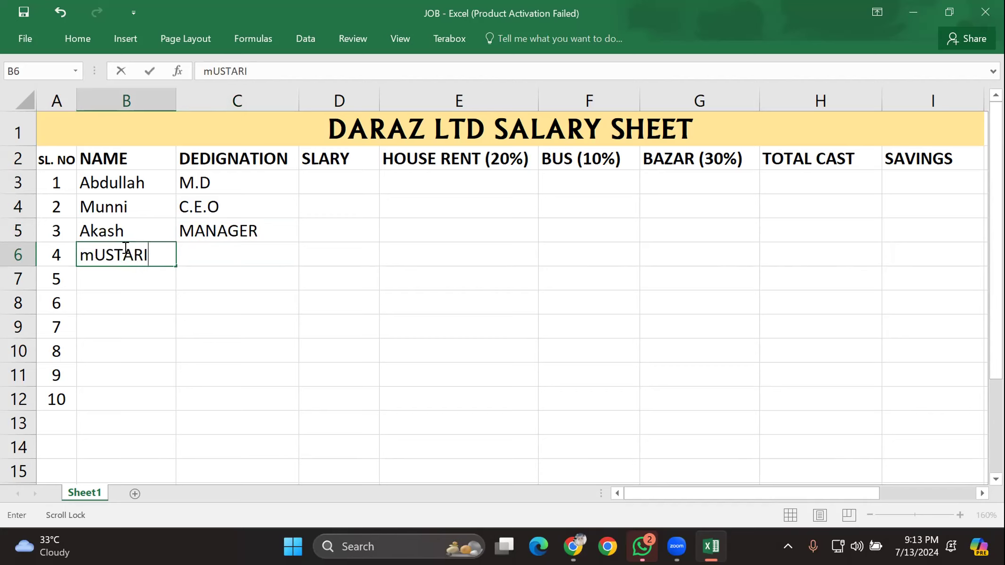
left_click_drag(152, 260, 63, 257)
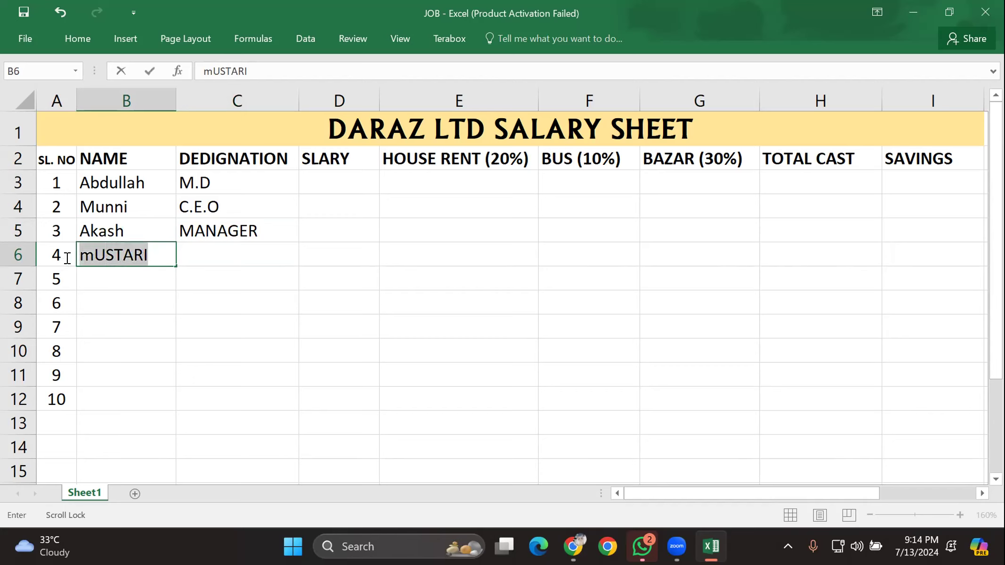
key("BackSpace")
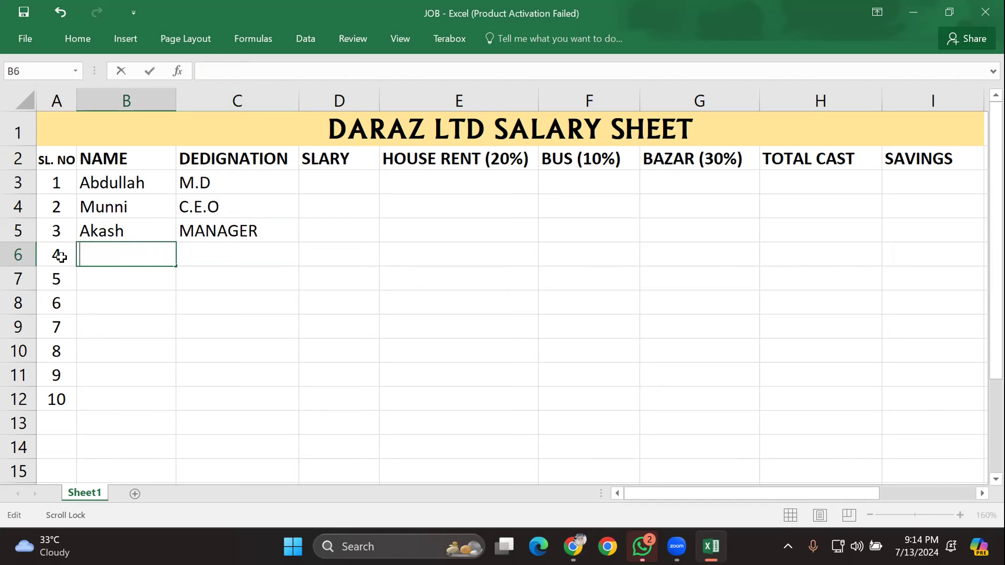
type("mustari")
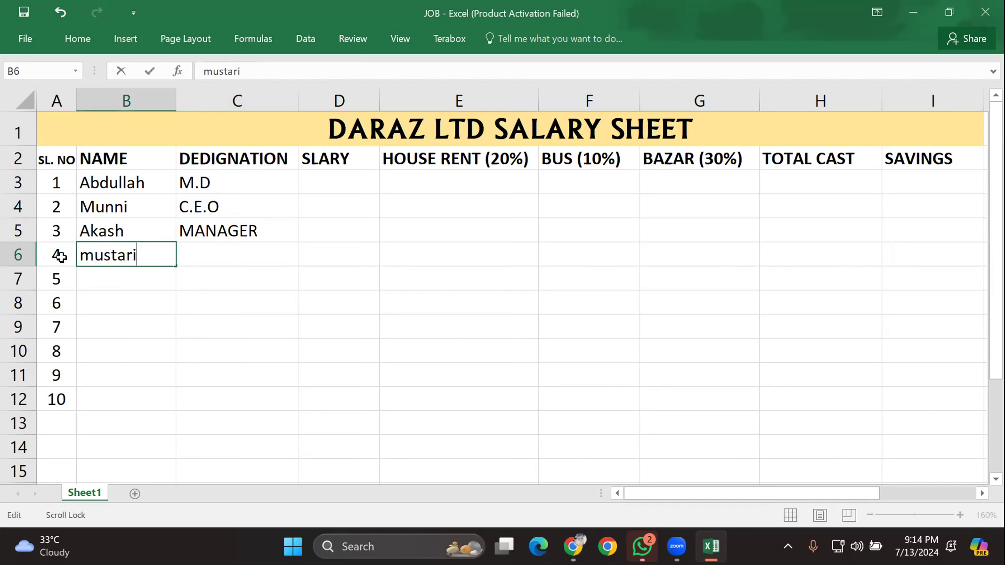
key("BackSpace")
key("BackSpace")
key("BackSpace")
key("BackSpace")
key("BackSpace")
key("BackSpace")
key("BackSpace")
key("BackSpace")
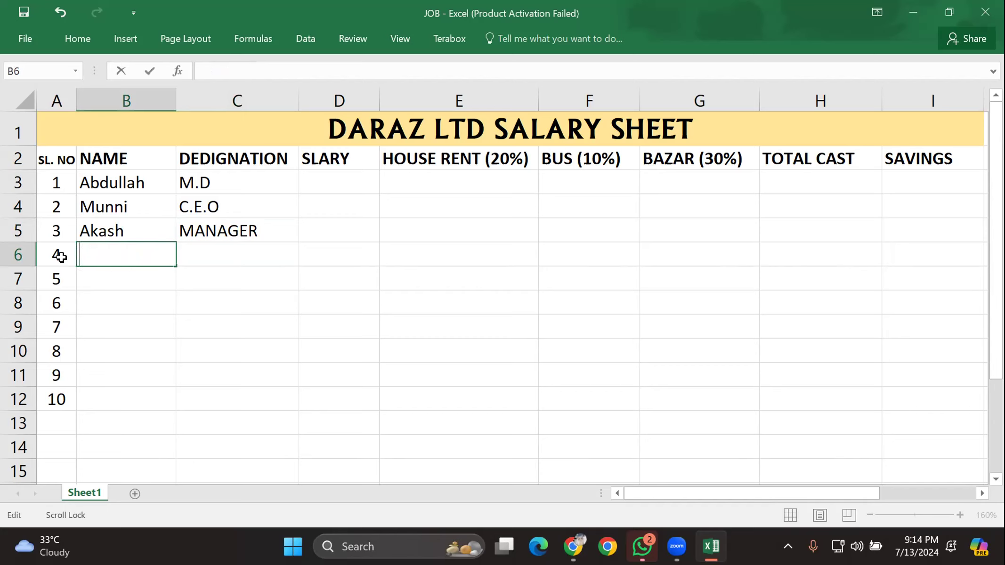
Step: Enter the fourth employee's name with a capital first letter in cell B6 and "ACCOUNTER" as the designation in cell C6
type("M")
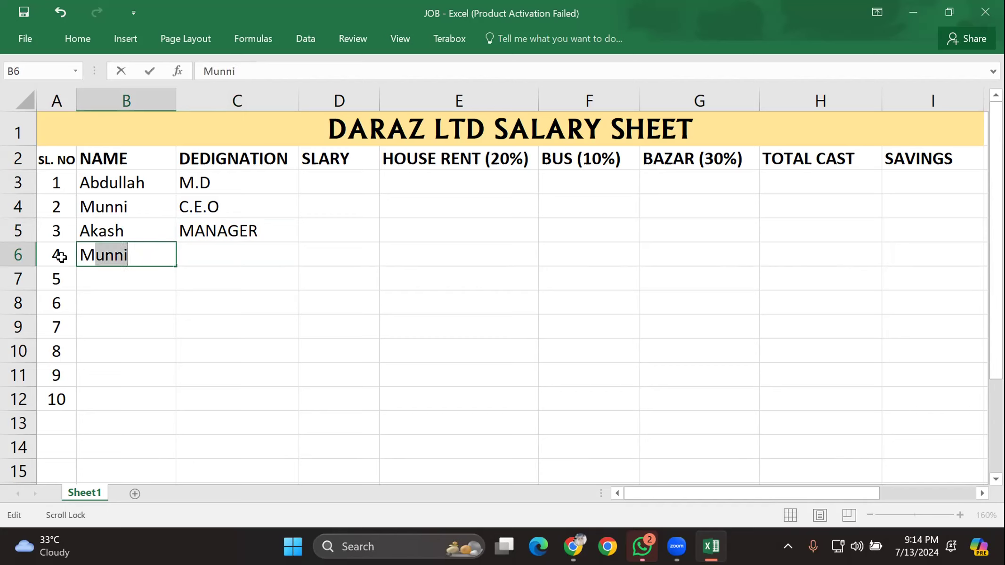
type("ustari")
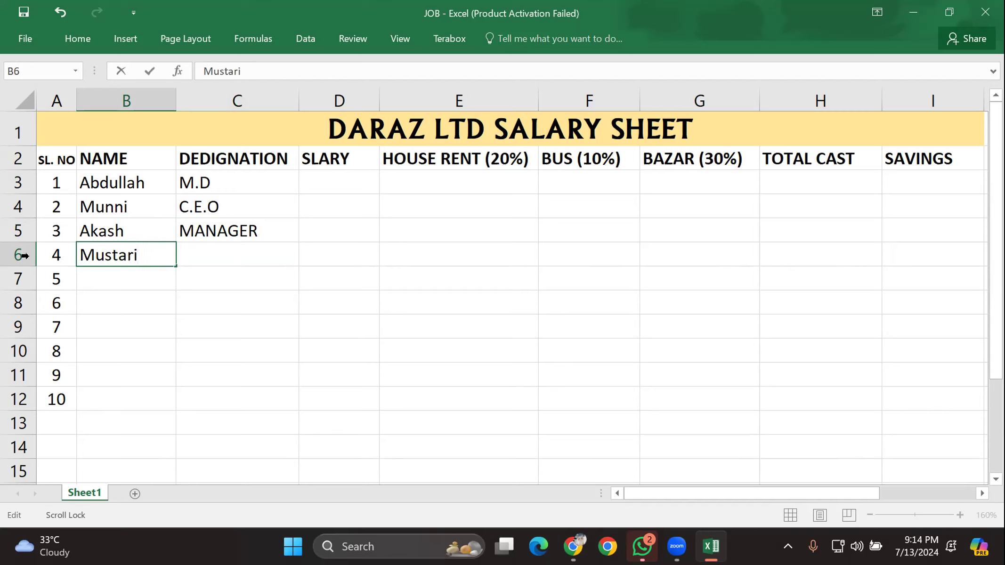
left_click(208, 247)
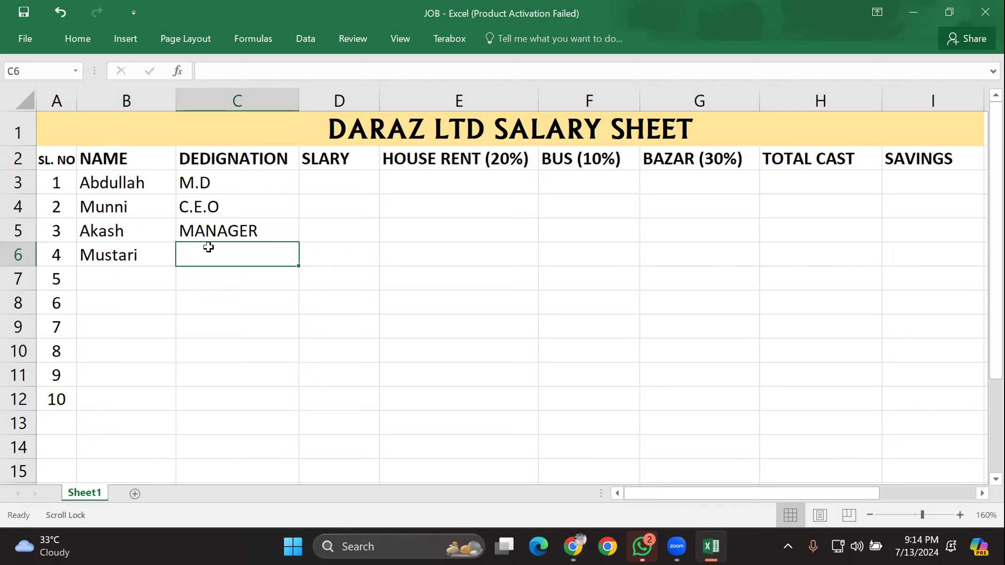
type("ACC")
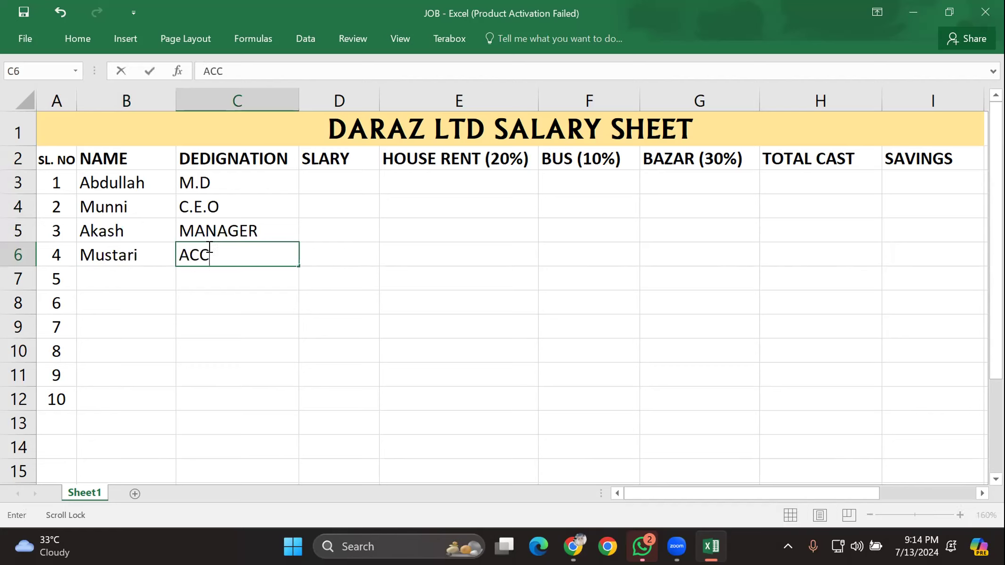
type("O")
type("UNTR")
key("BackSpace")
type("ER")
key("Return")
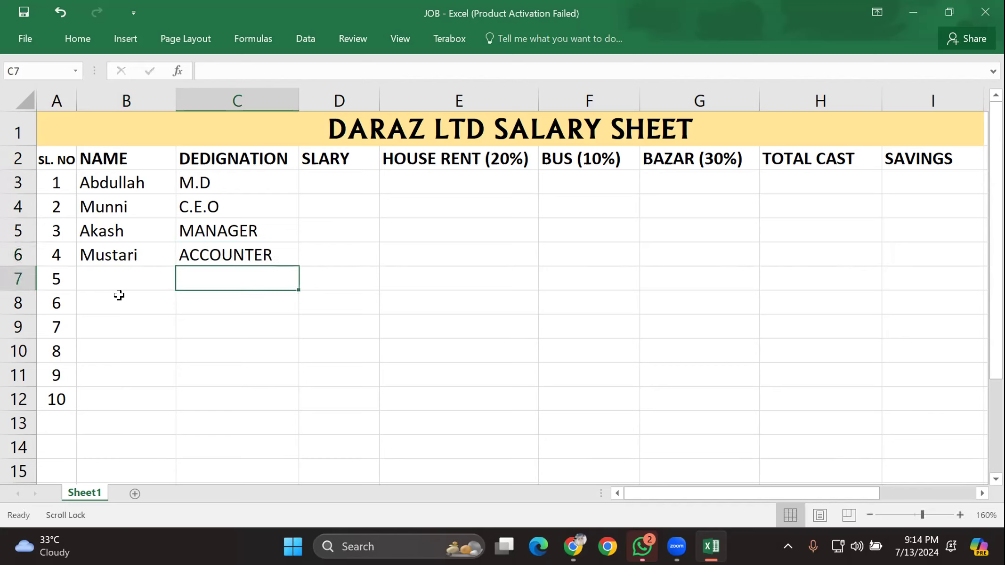
Step: Change the fourth employee's designation in cell C6 to "ACCOUNTENT"
left_click(106, 278)
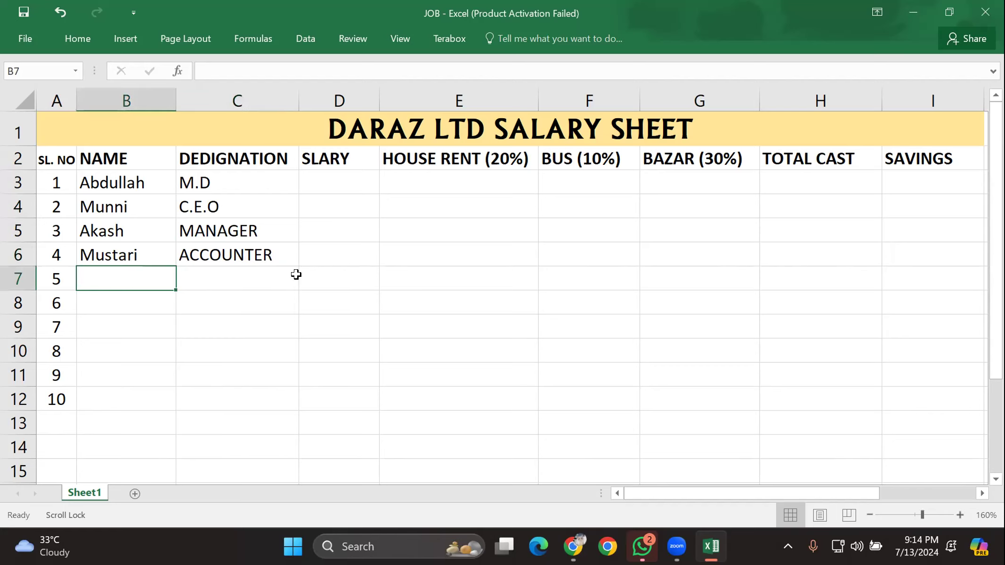
double_click(280, 244)
key("BackSpace")
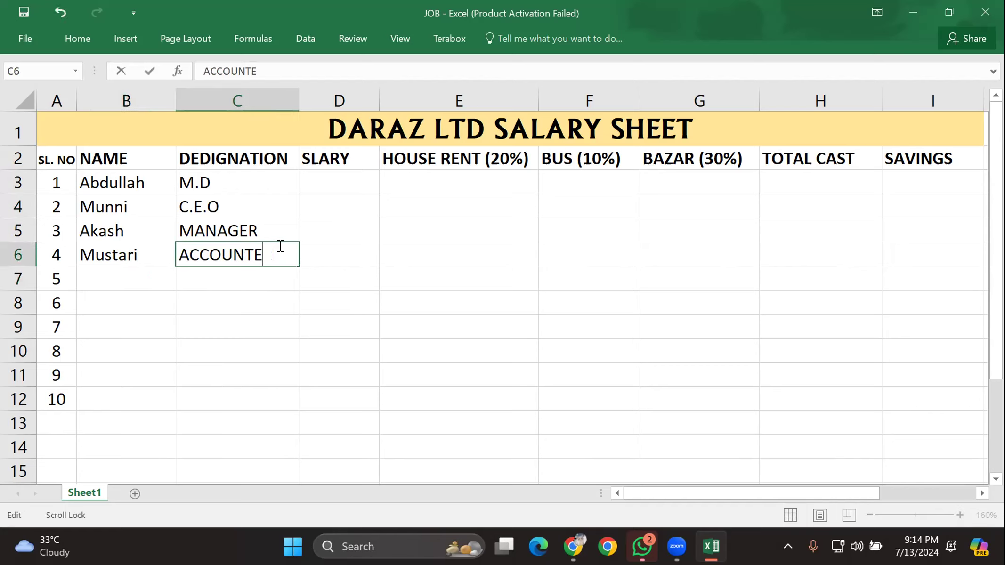
type("NT")
Step: Enter the fifth employee's name, with only the first letter capitalised, in cell B7
left_click(147, 272)
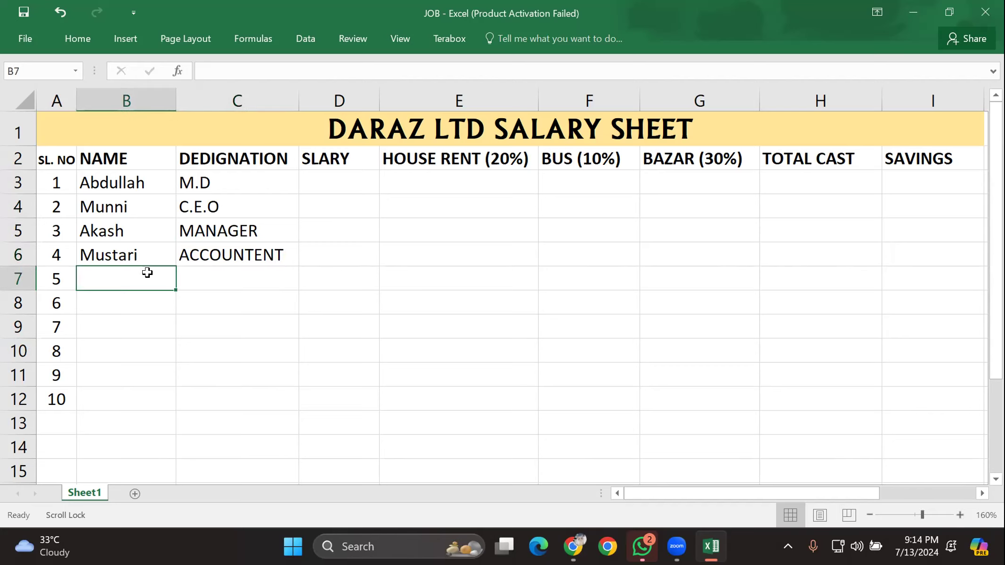
type("HA")
key("BackSpace")
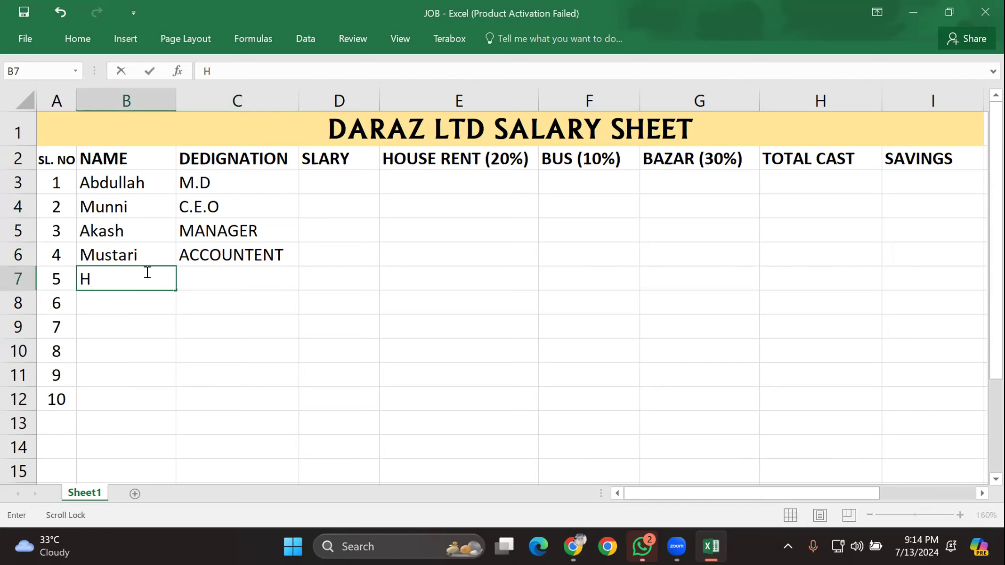
type("amim")
Step: Enter "OPERATOR" as the fifth employee's designation in cell C7
left_click(222, 277)
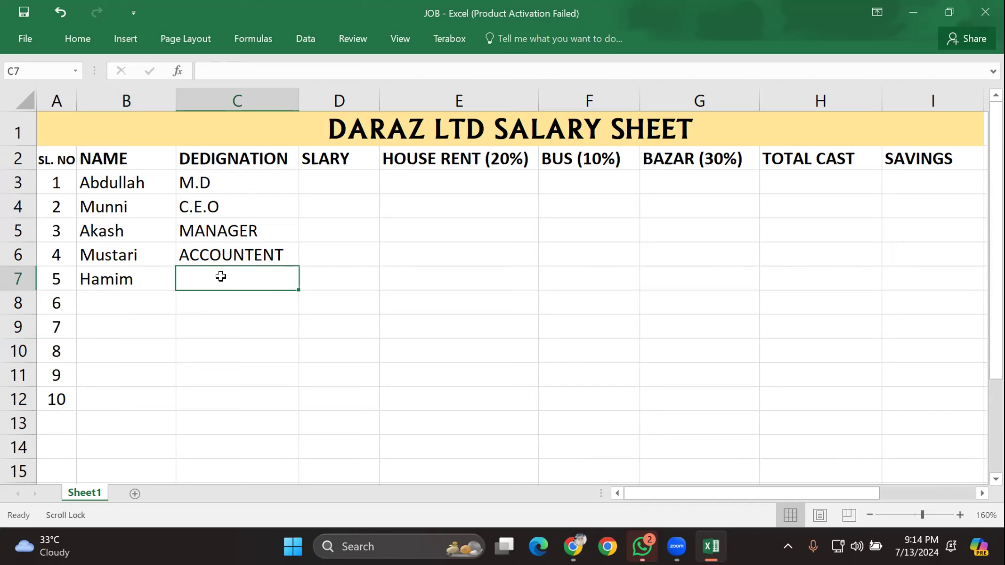
type("o")
key("BackSpace")
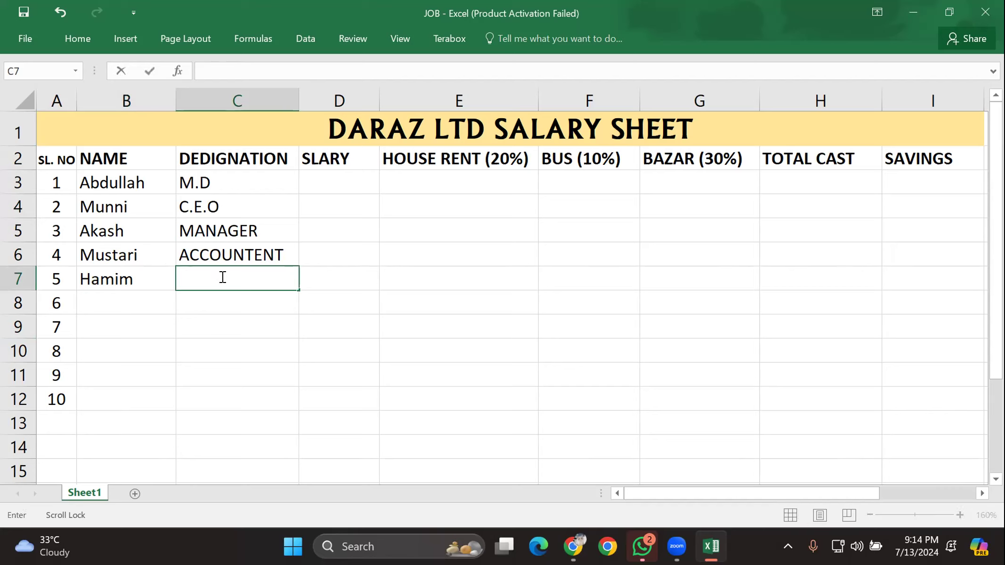
type("OPERA")
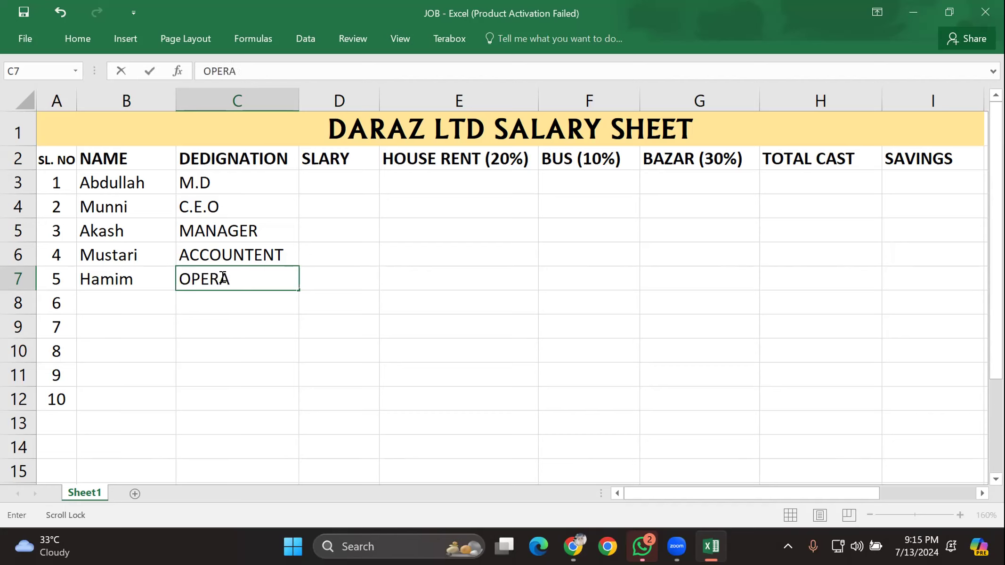
type("TOR")
Step: Enter the sixth employee's name in cell B8 and "SELES MAN" as the designation in cell C8
left_click(131, 300)
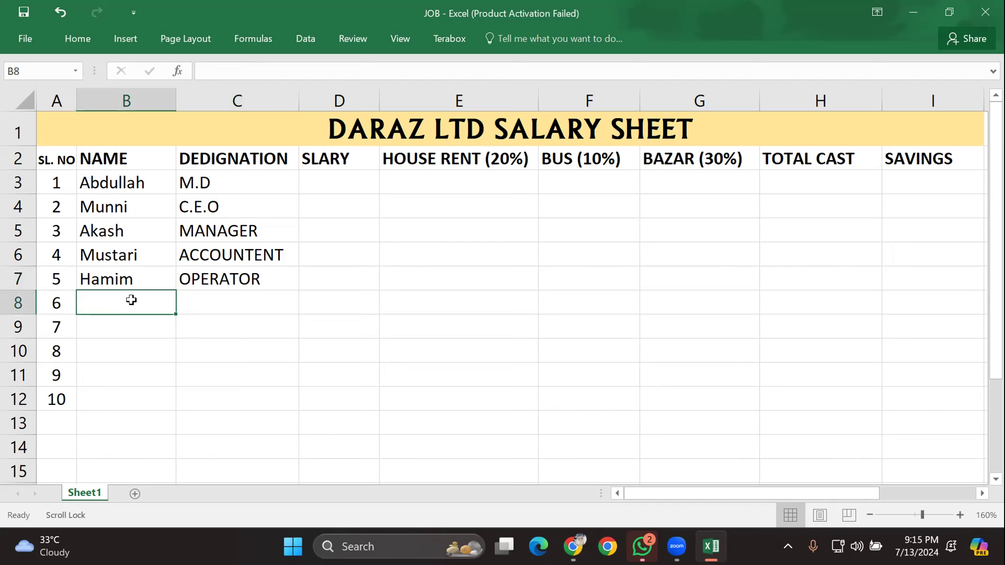
type("Selim")
left_click(260, 304)
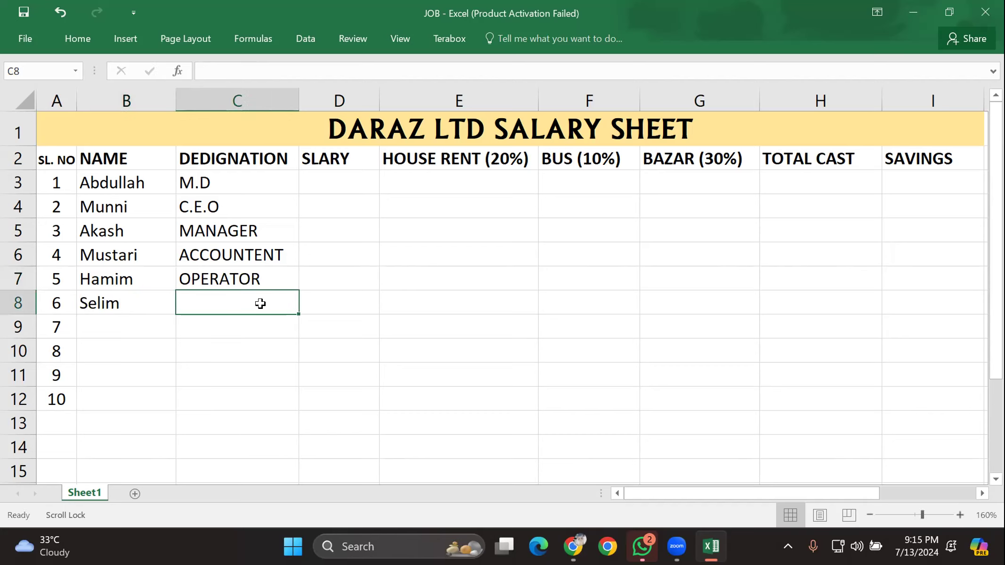
type("se")
key("BackSpace")
key("BackSpace")
type("SE")
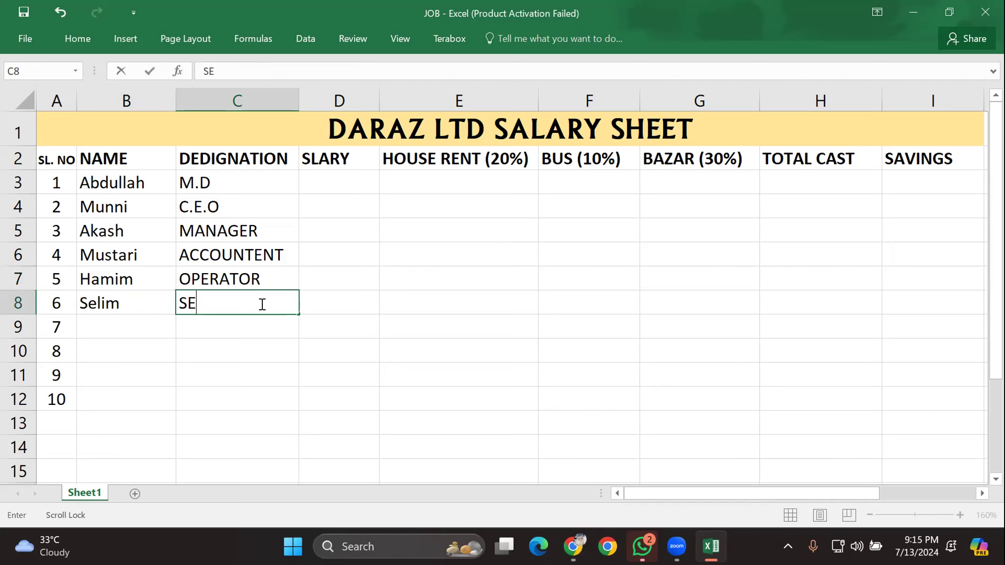
type("LES MAN")
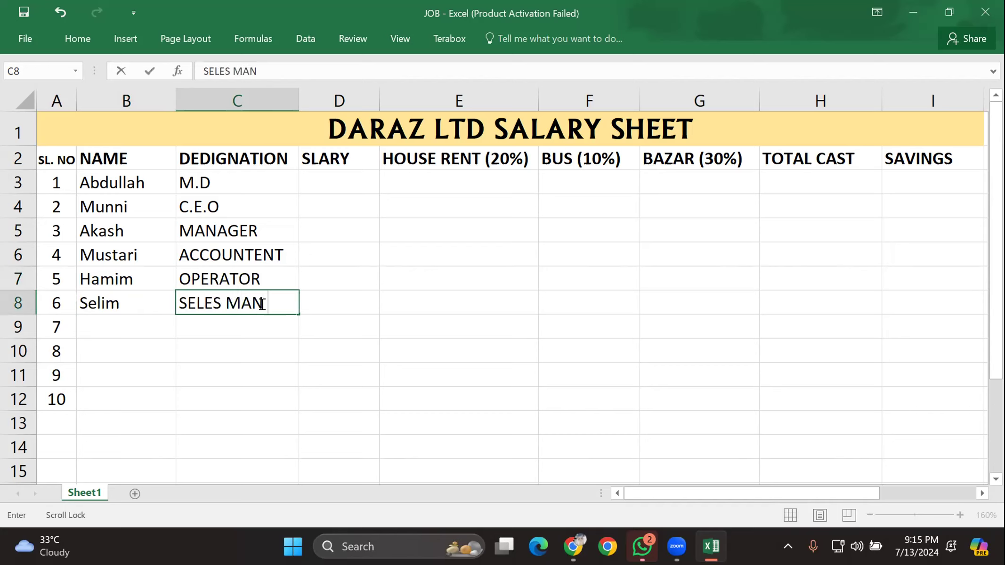
Step: Enter the seventh employee's name, with only the first letter capitalised, in cell B9
left_click(114, 327)
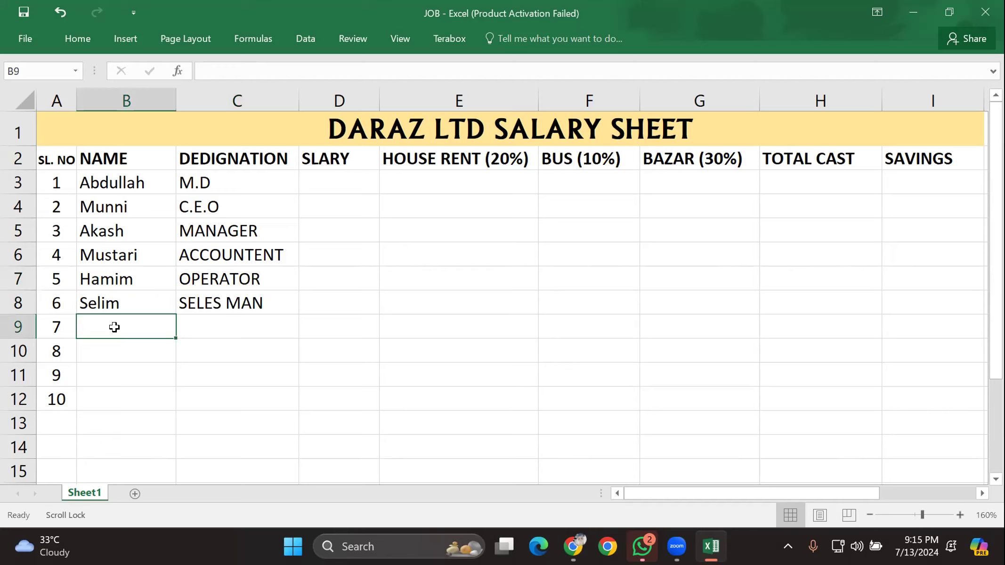
type("H")
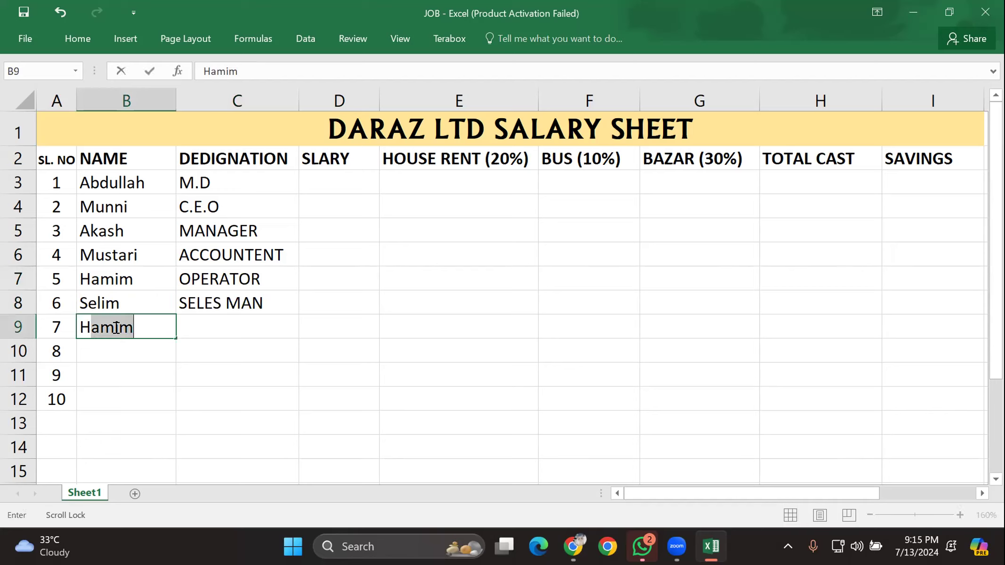
key("BackSpace")
type("H")
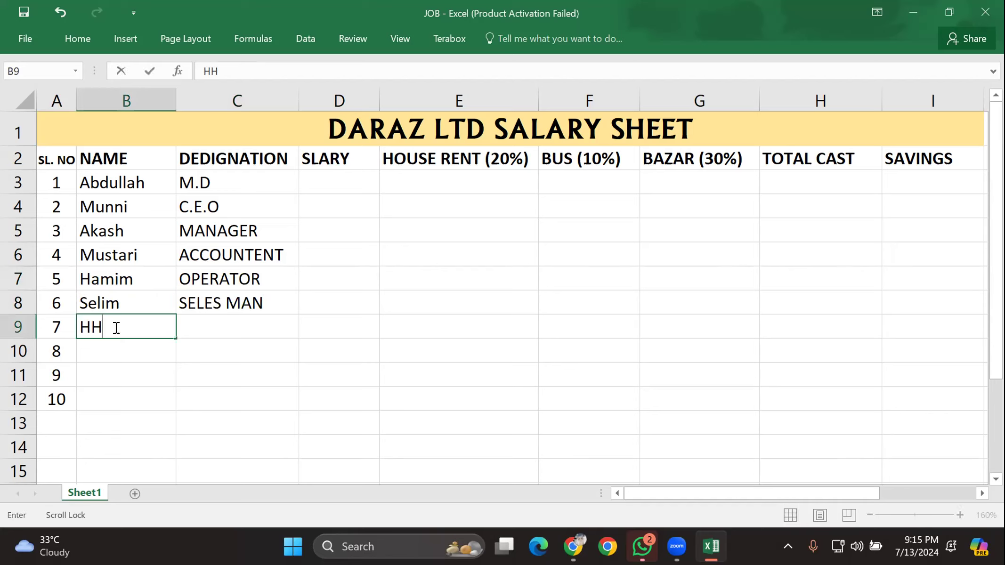
key("BackSpace")
type("ena")
Step: Enter "DL MAN" in capitals as the seventh employee's designation in cell C9
left_click(198, 322)
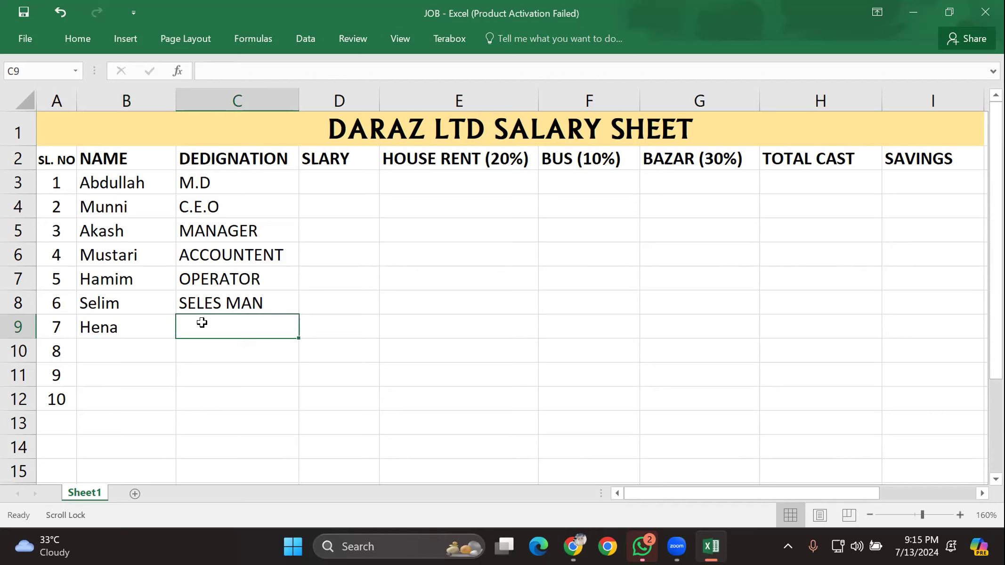
type("dl")
key("BackSpace")
key("BackSpace")
type("DL Ma")
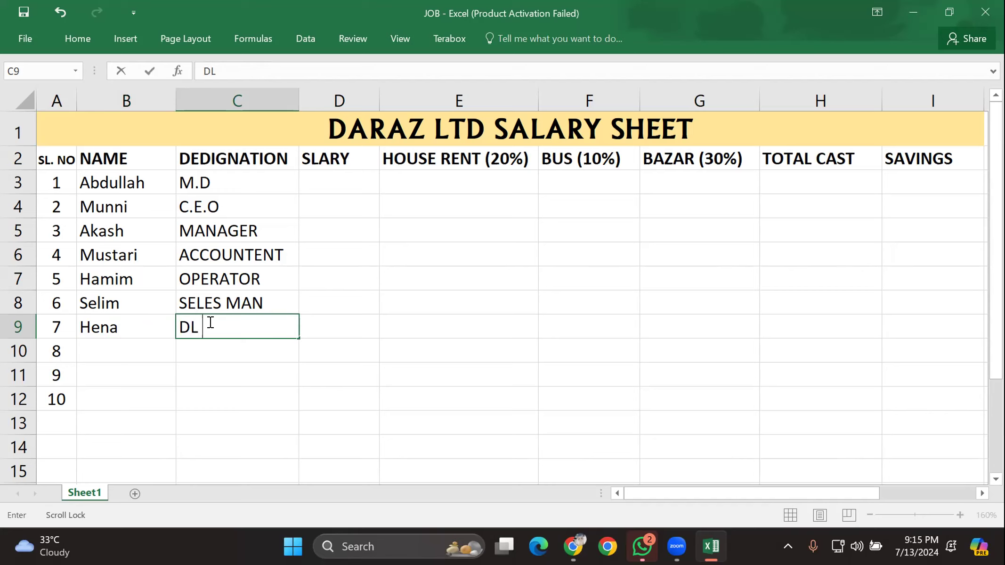
type("N")
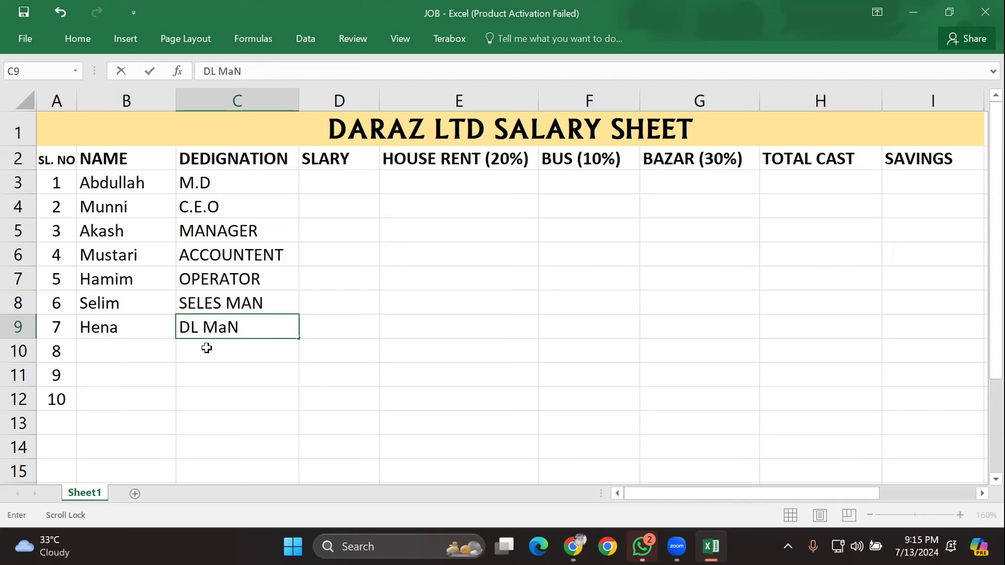
left_click(227, 326)
key("BackSpace")
type("A")
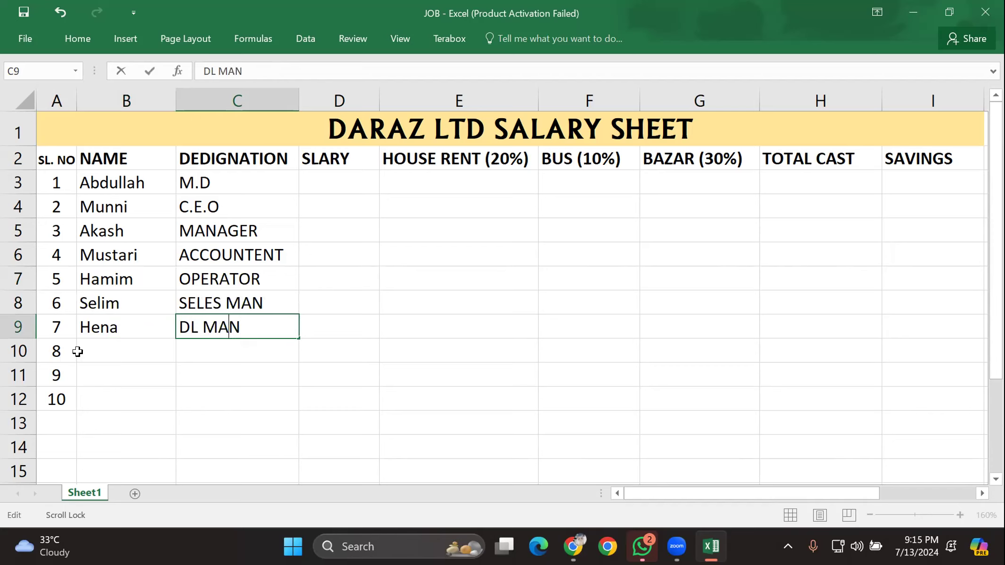
Step: Enter the eighth employee's name, with only the first letter capitalised, in cell B10
left_click(109, 342)
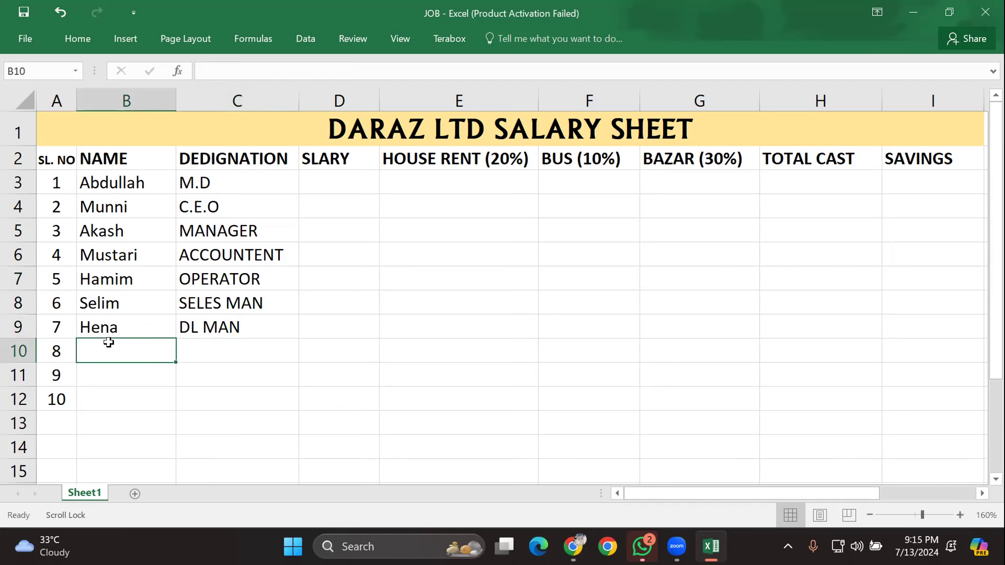
type("F")
key("BackSpace")
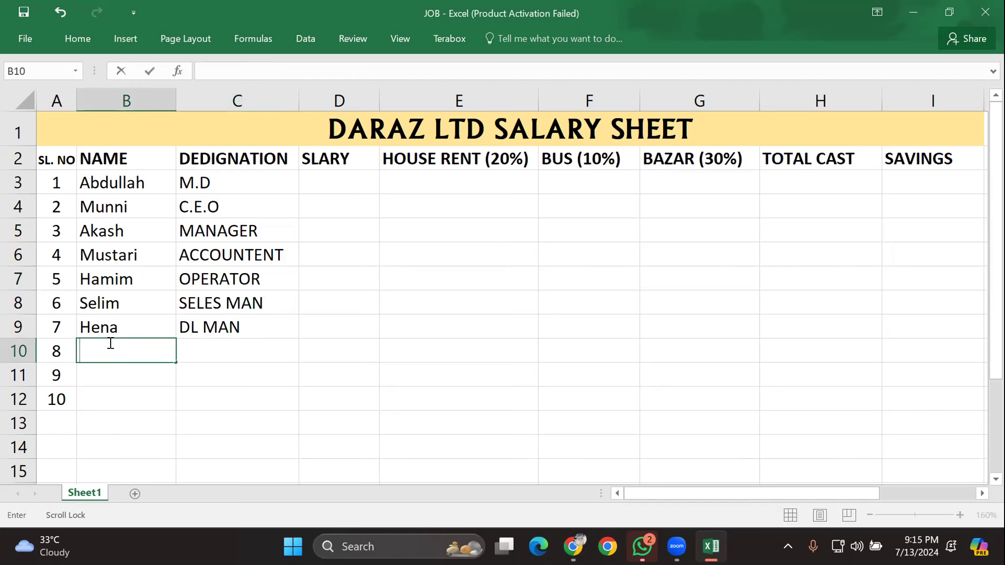
type("Forid")
Step: Enter "ASST" in capitals as the eighth employee's designation in cell C10
left_click(230, 354)
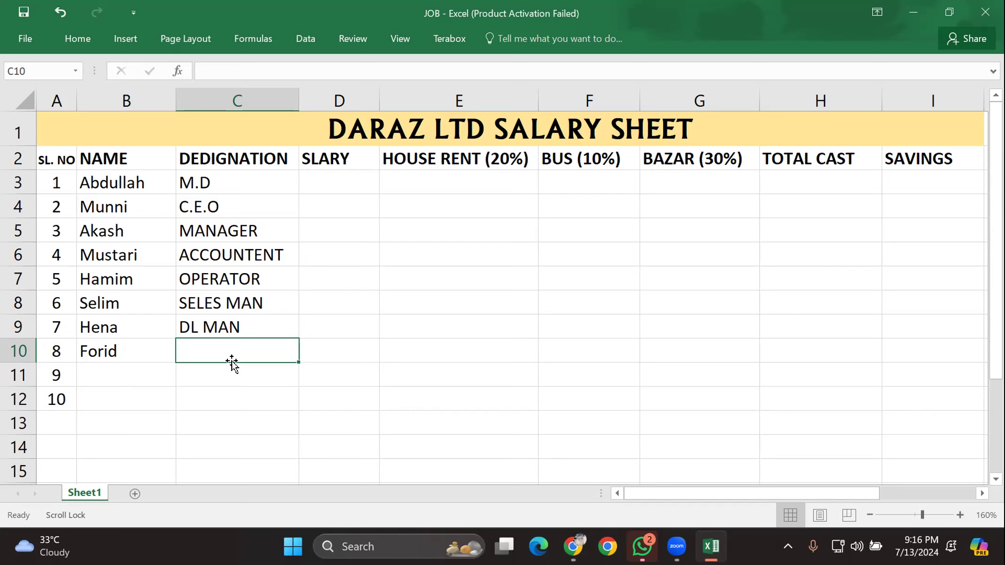
type("as")
key("BackSpace")
key("BackSpace")
type("a")
key("BackSpace")
key("BackSpace")
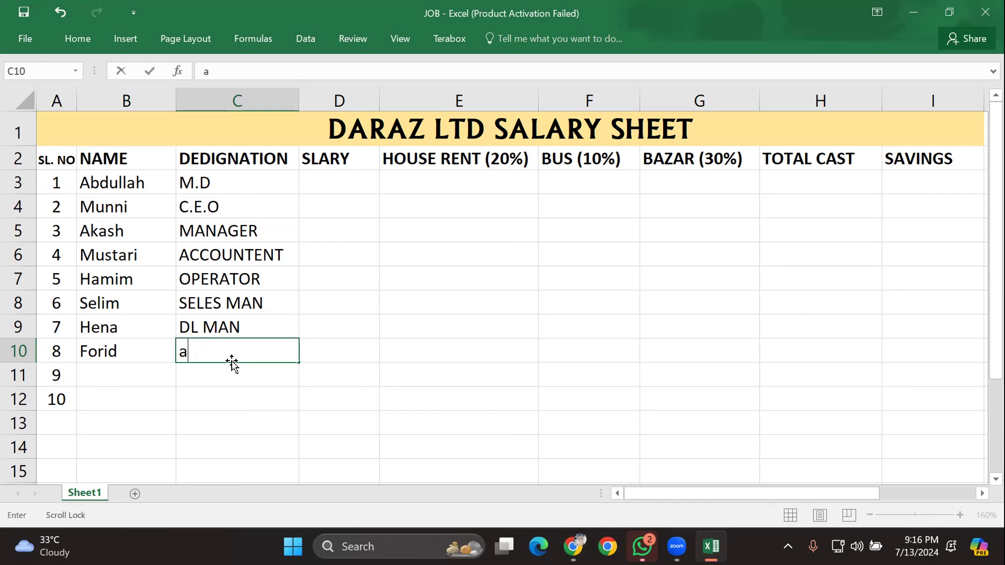
type("ASST")
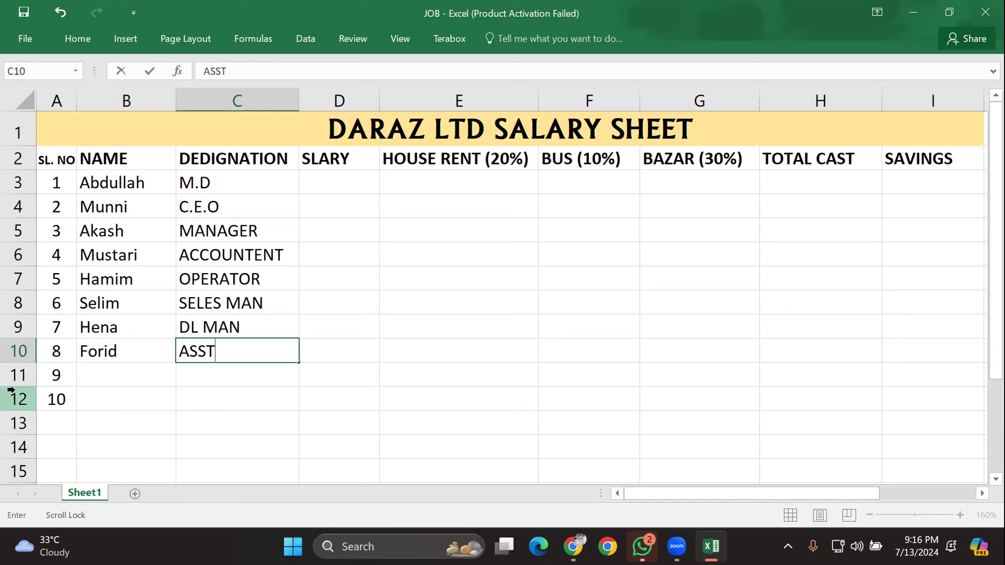
Step: Delete rows 11 to 13, removing the unused serial numbers 9 and 10
left_click_drag(16, 376, 43, 420)
right_click(44, 420)
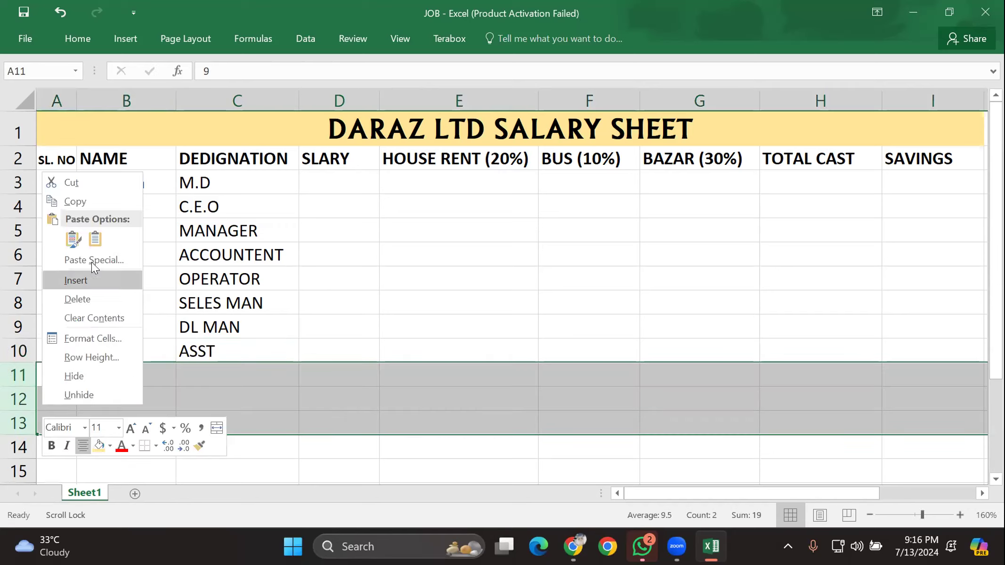
left_click(88, 298)
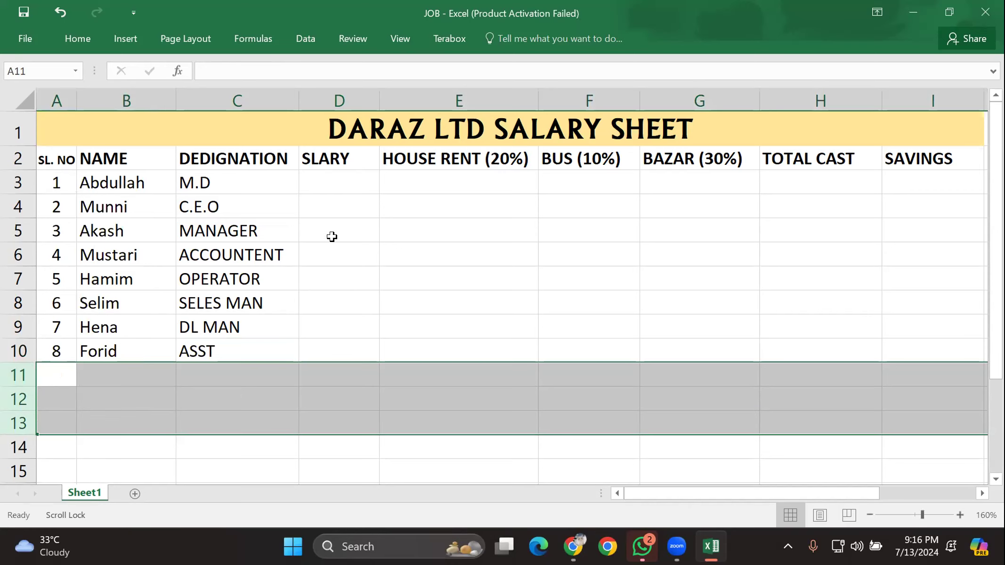
Step: Enter the first three employees' salaries in cells D3 to D5: 90000, 80000 and 60000
left_click(330, 202)
left_click(327, 172)
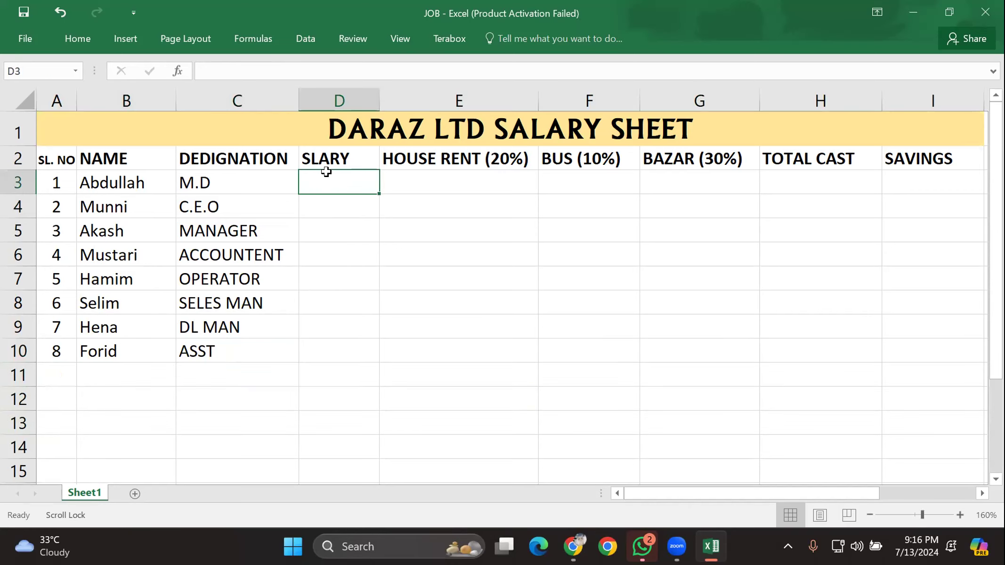
type("90000")
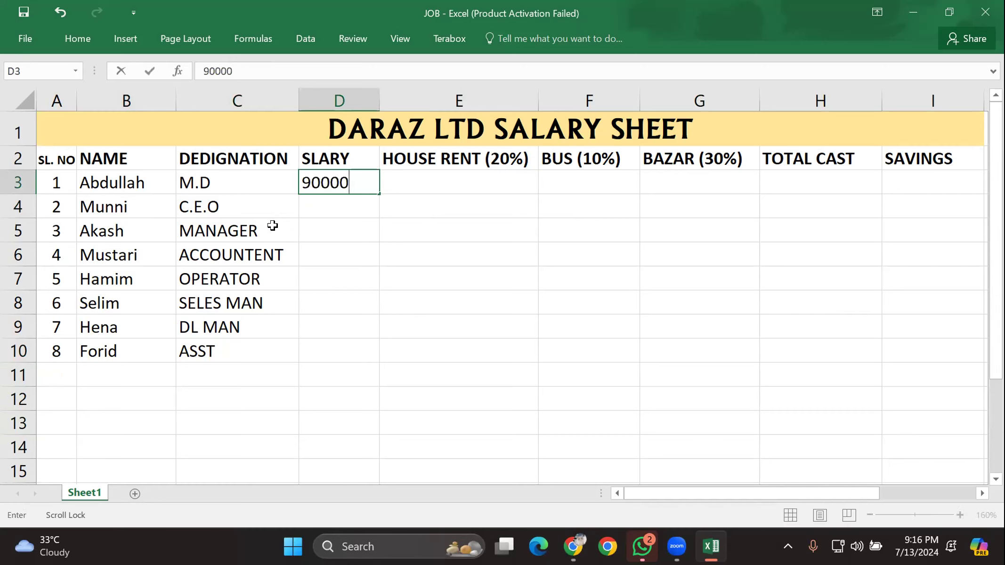
left_click(324, 211)
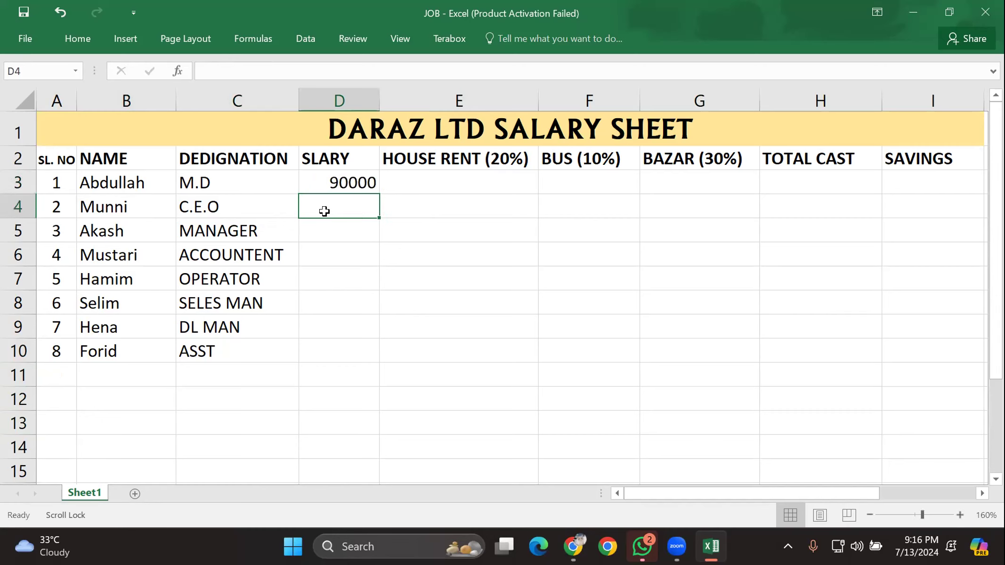
type("80000")
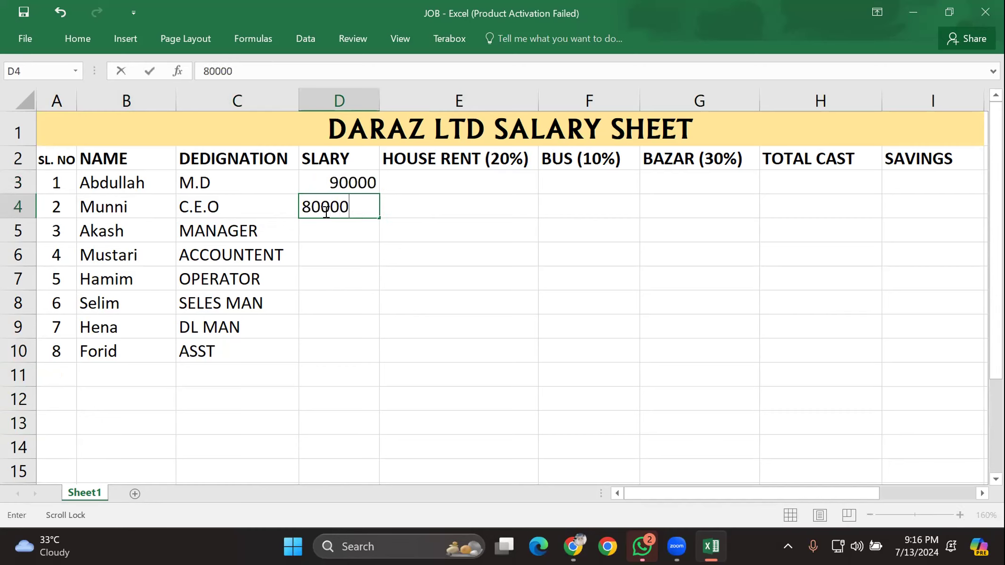
left_click(343, 235)
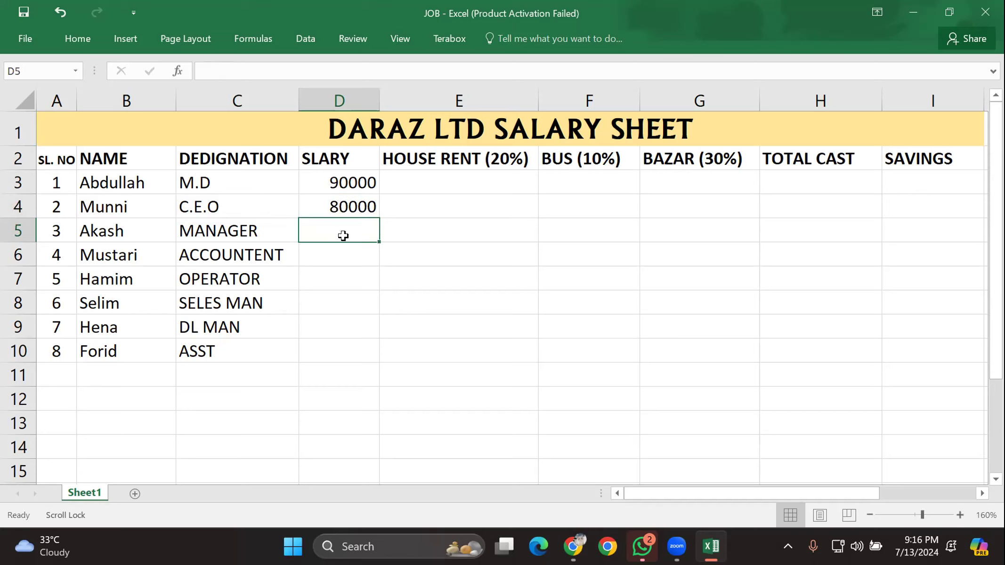
type("60000")
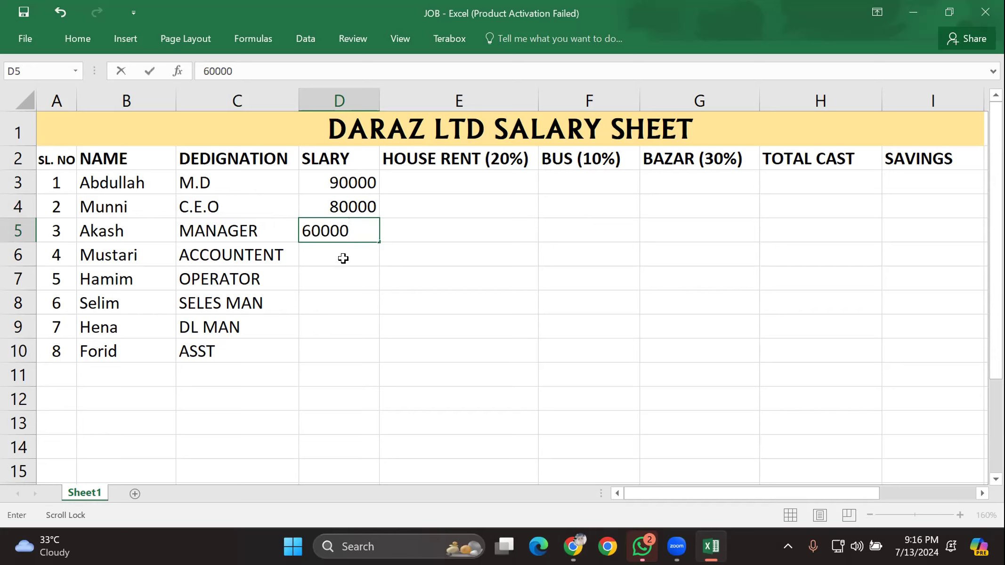
Step: Enter the salaries 50000, 40000 and 30000 for the fourth to sixth employees in cells D6 to D8
left_click(343, 258)
type("50000")
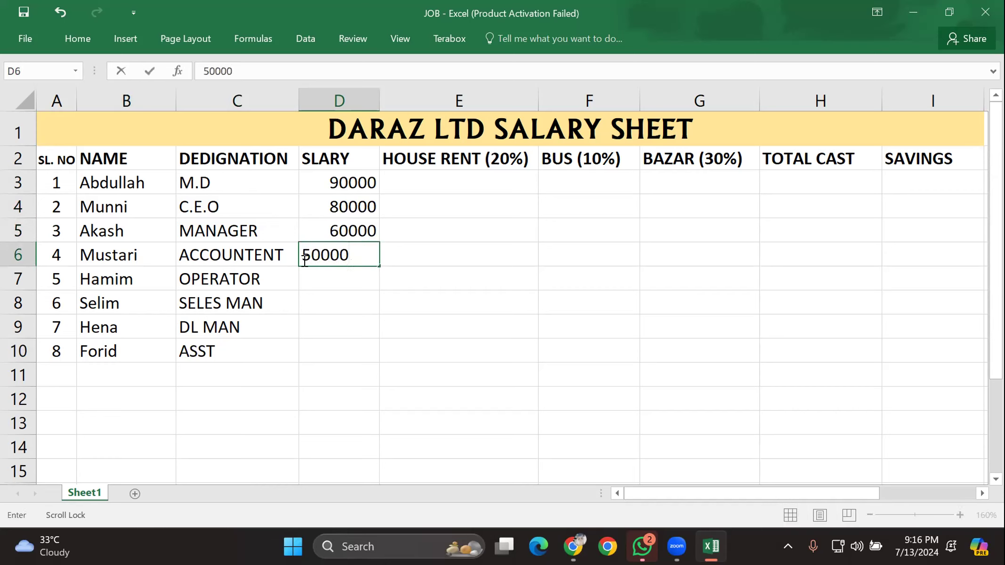
left_click(340, 276)
type("40000")
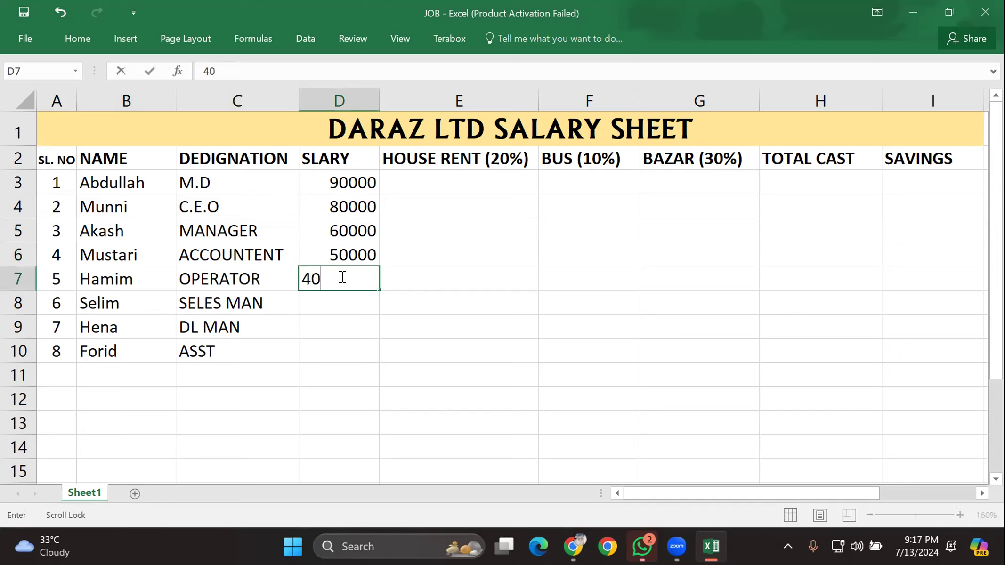
left_click(332, 298)
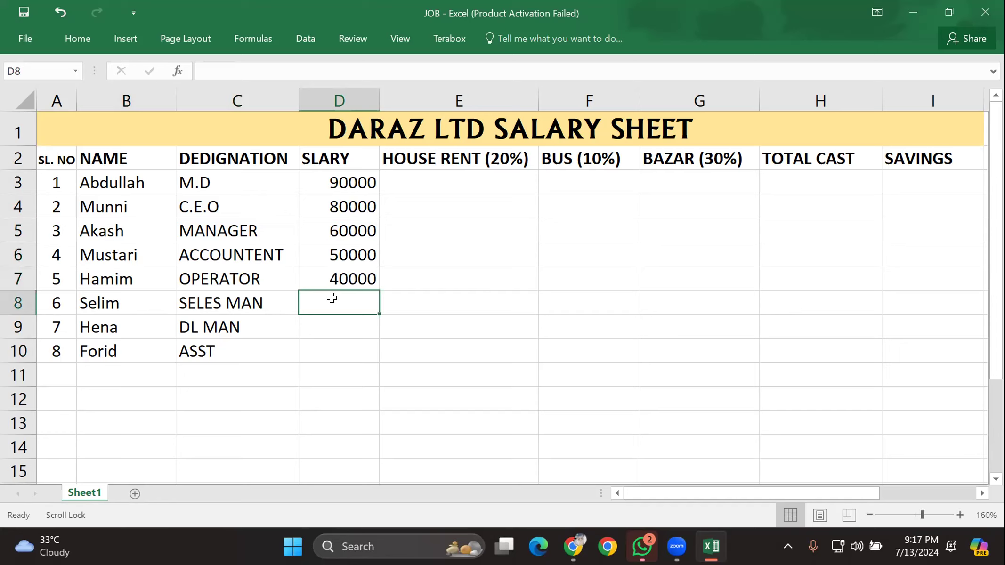
type("30000")
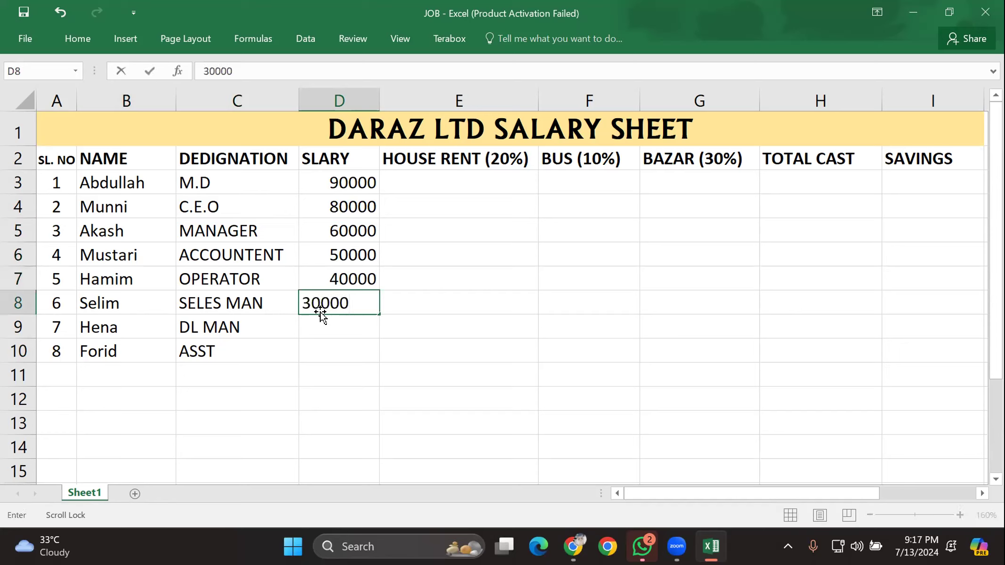
Step: Enter the salaries 25000 and 20000 for the seventh and eighth employees in cells D9 and D10
left_click(336, 330)
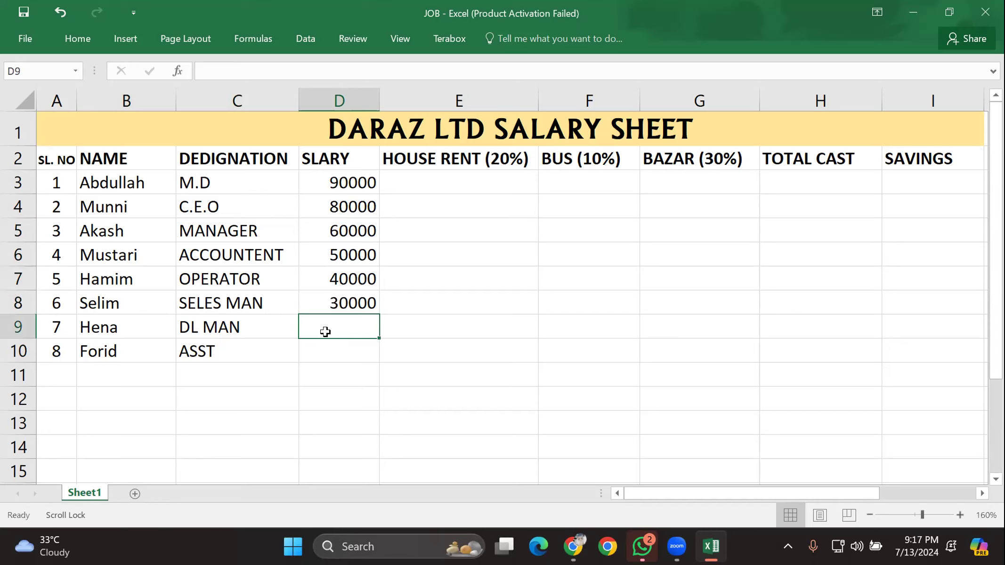
type("250000")
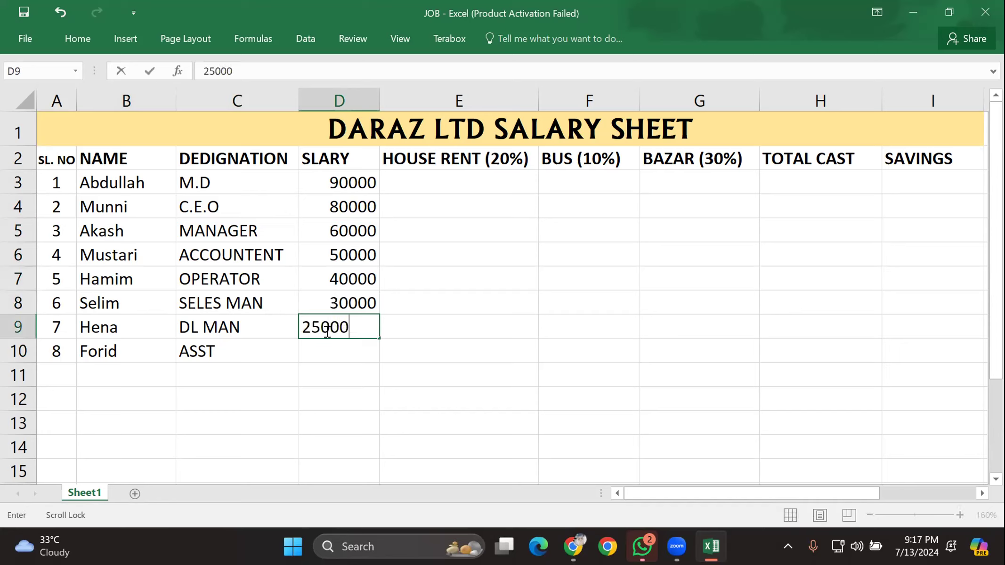
key("BackSpace")
key("Return")
type("20000")
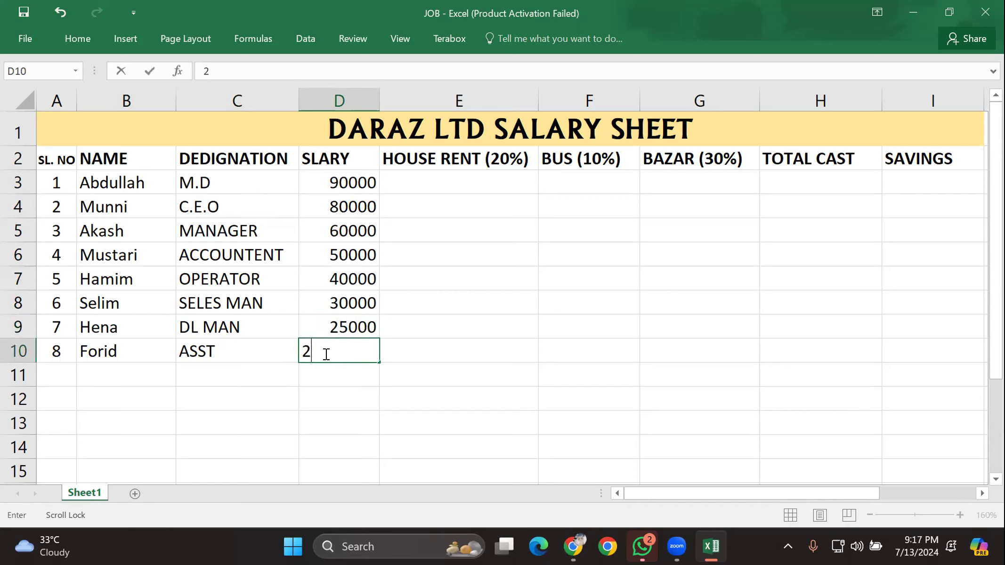
left_click(428, 356)
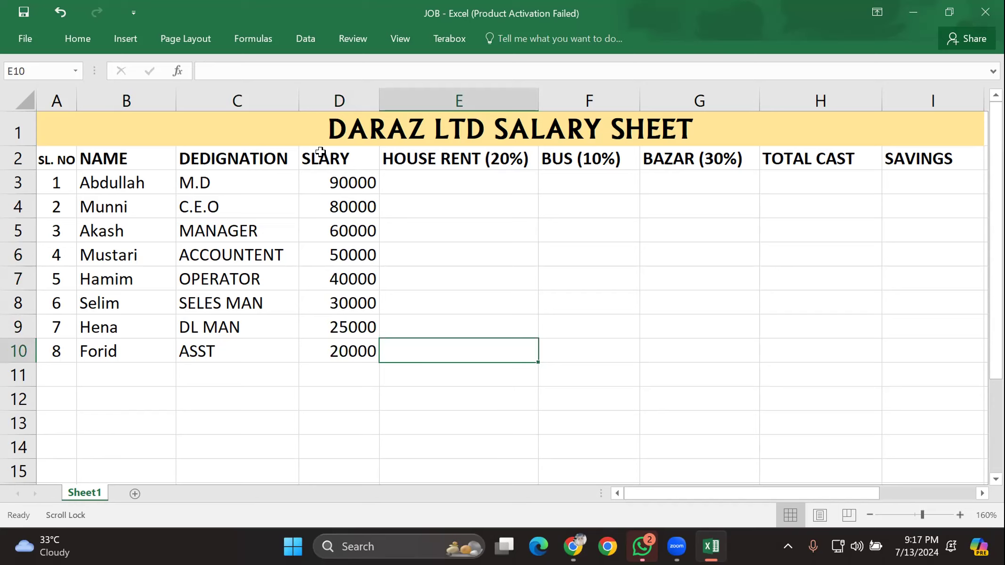
Step: Centre the contents of every cell in the sheet horizontally
left_click(23, 100)
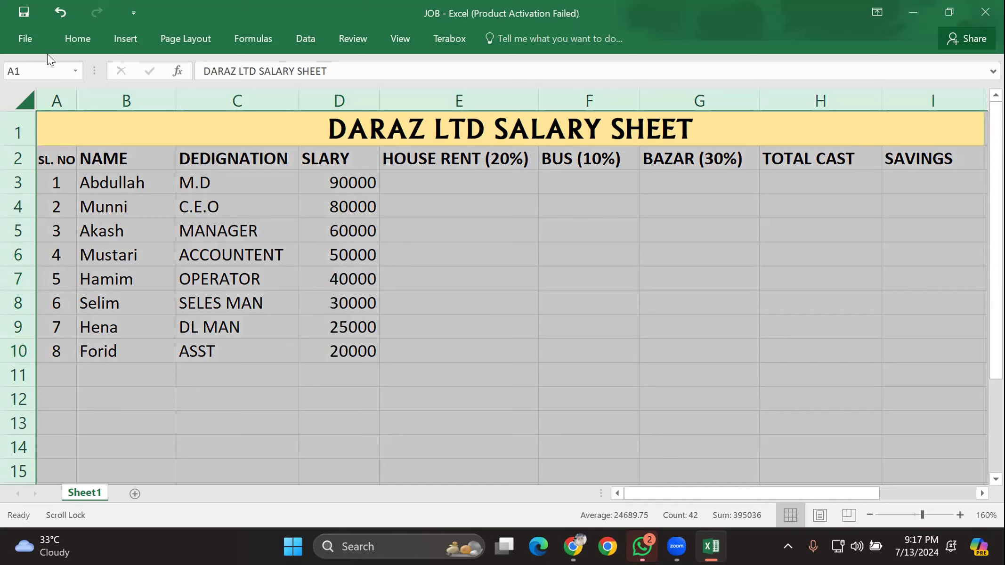
left_click(62, 41)
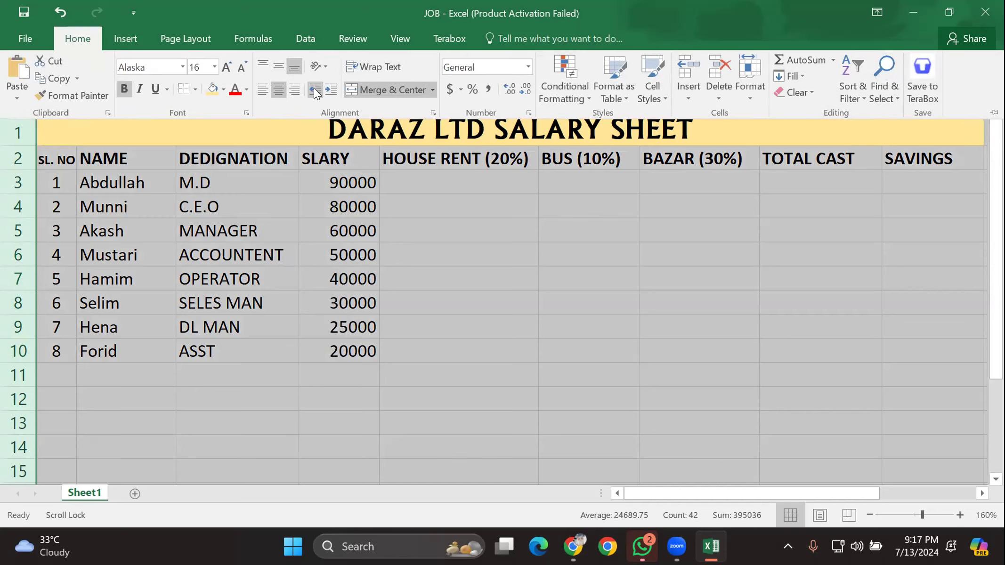
left_click(280, 89)
left_click(281, 90)
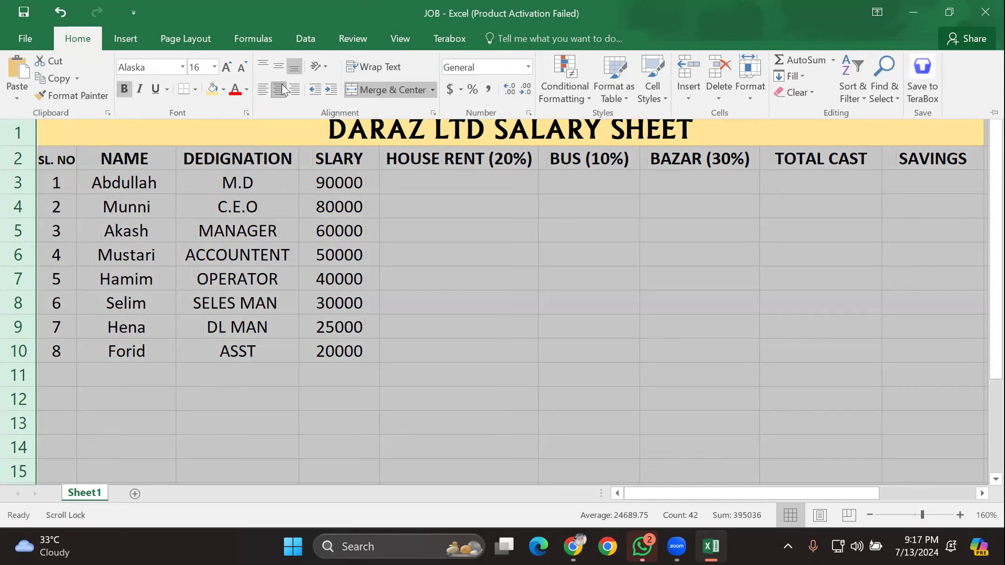
left_click(448, 254)
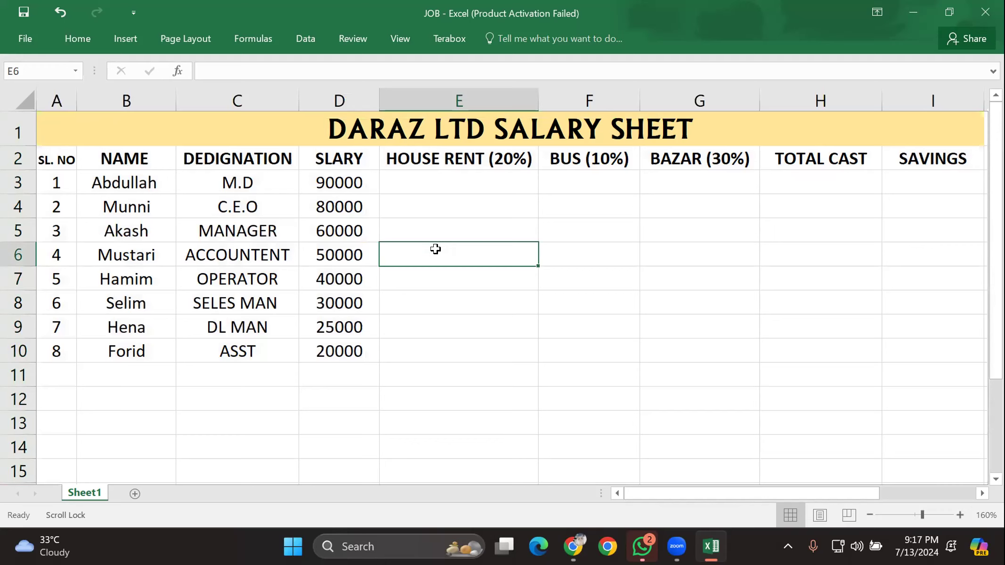
Step: Enter a house rent formula in cell E3 that takes 20% of the salary in D3 using SUM
left_click(425, 184)
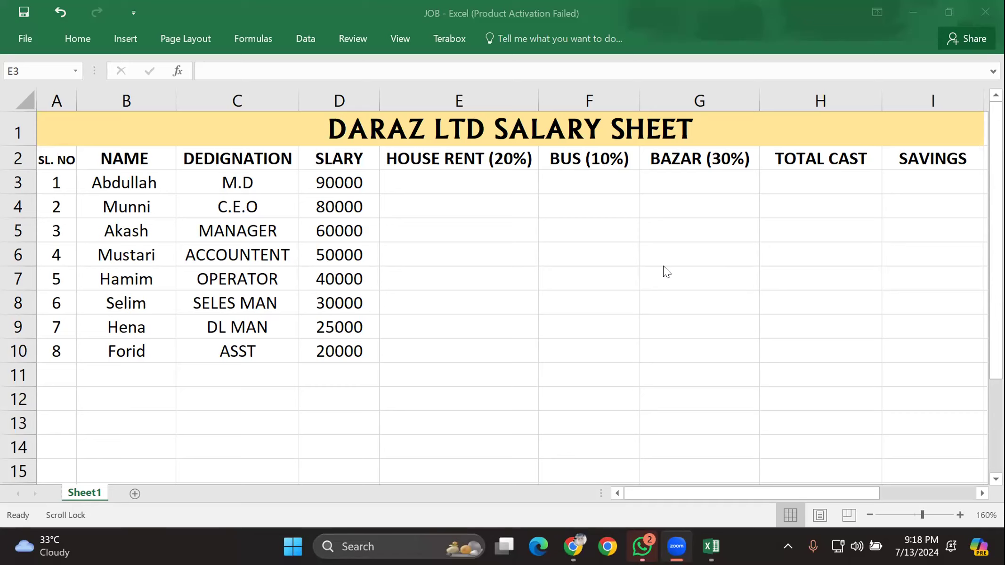
left_click(413, 188)
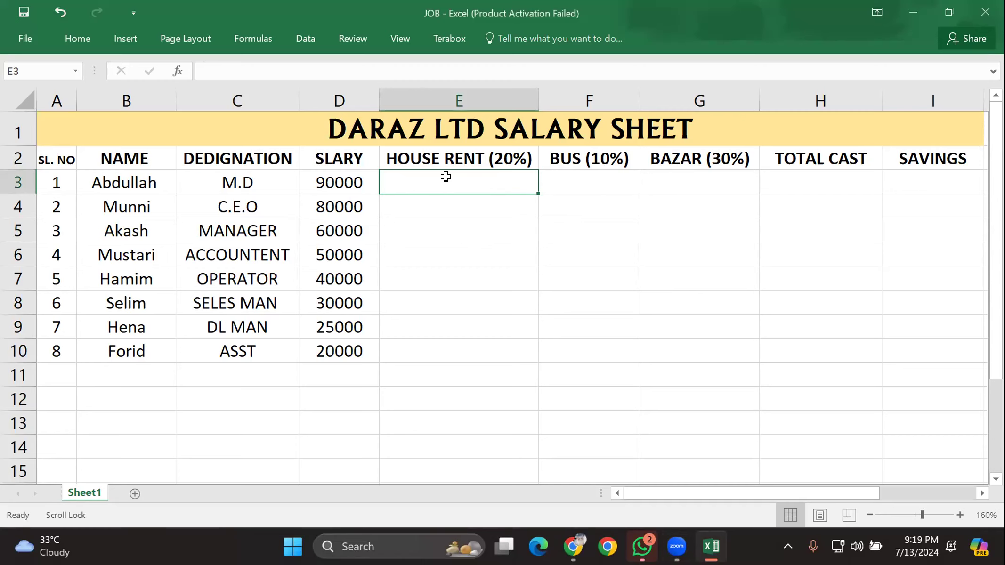
type("+")
key("BackSpace")
type("-=SU")
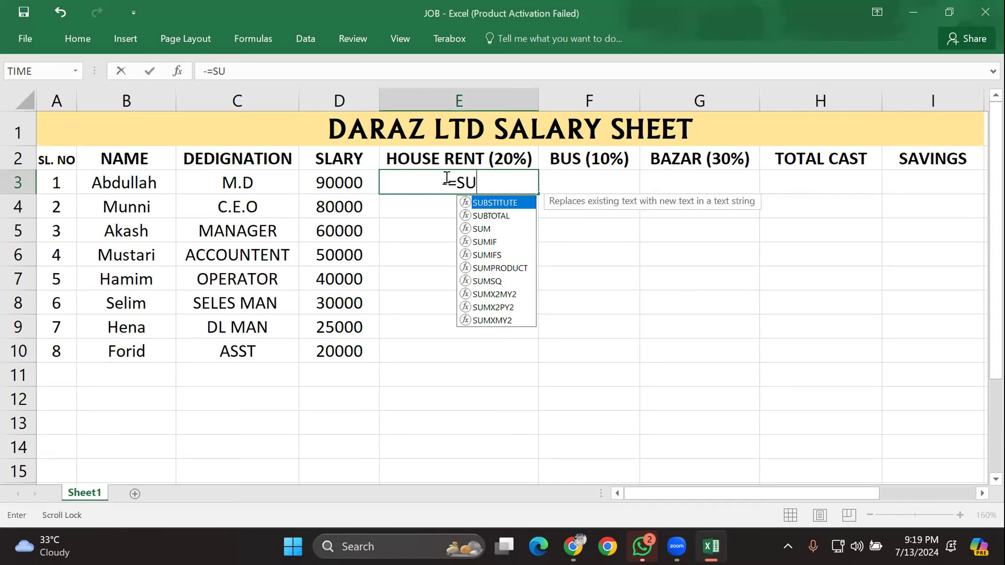
type("M(")
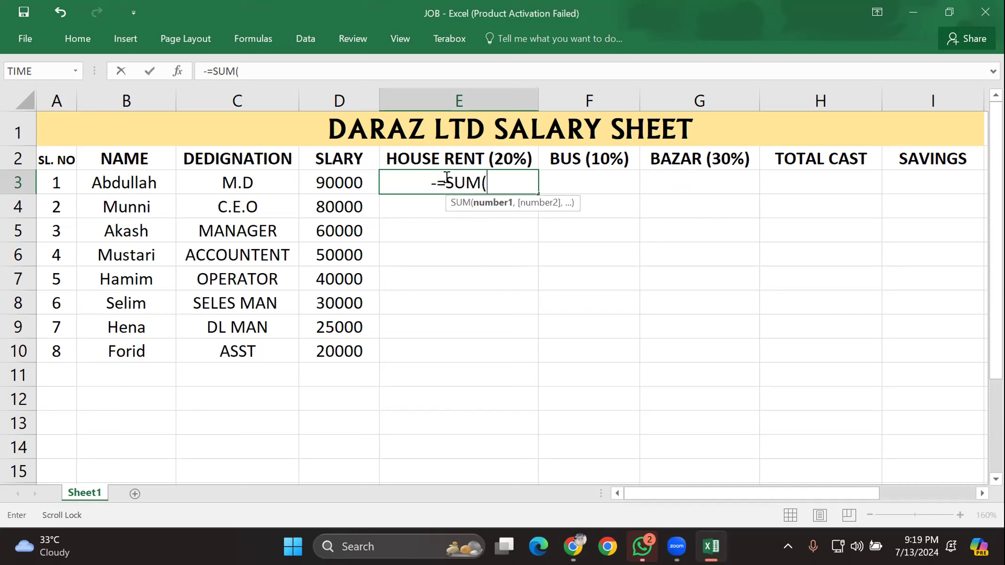
left_click(348, 184)
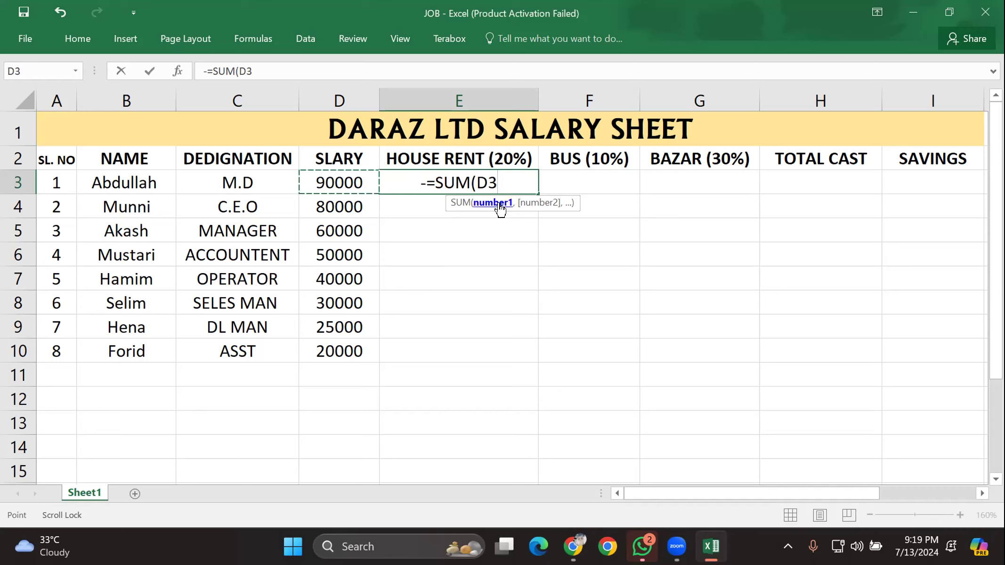
type("*")
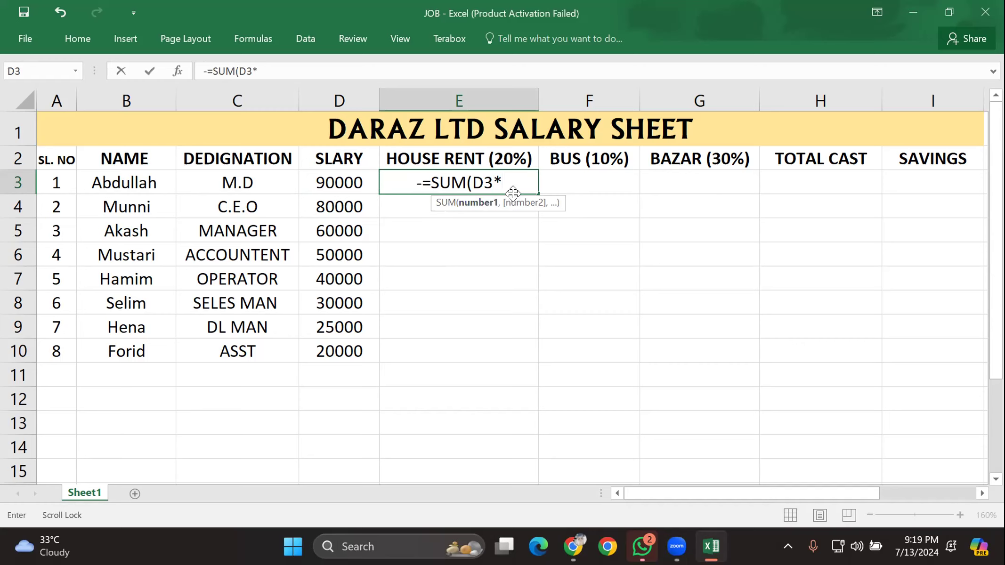
type("20")
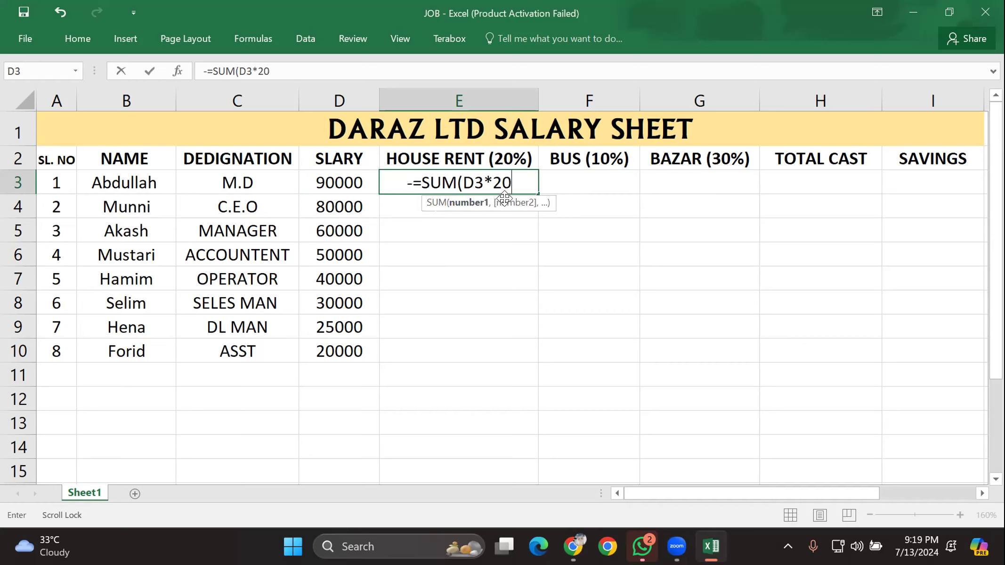
type("%")
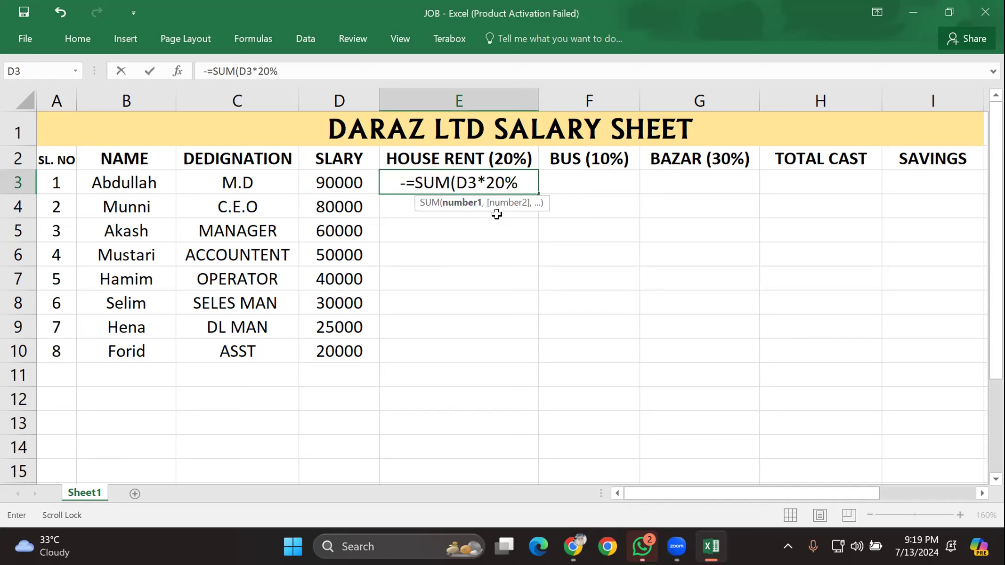
type(")")
key("Return")
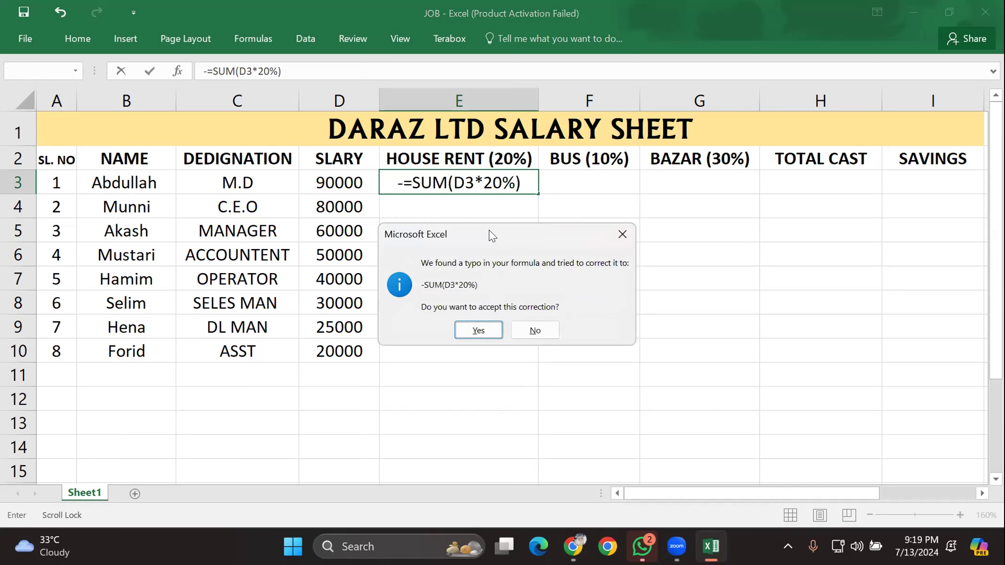
Step: Remove the stray minus sign from the start of E3's formula to make it =SUM(D3*20%)
left_click(620, 241)
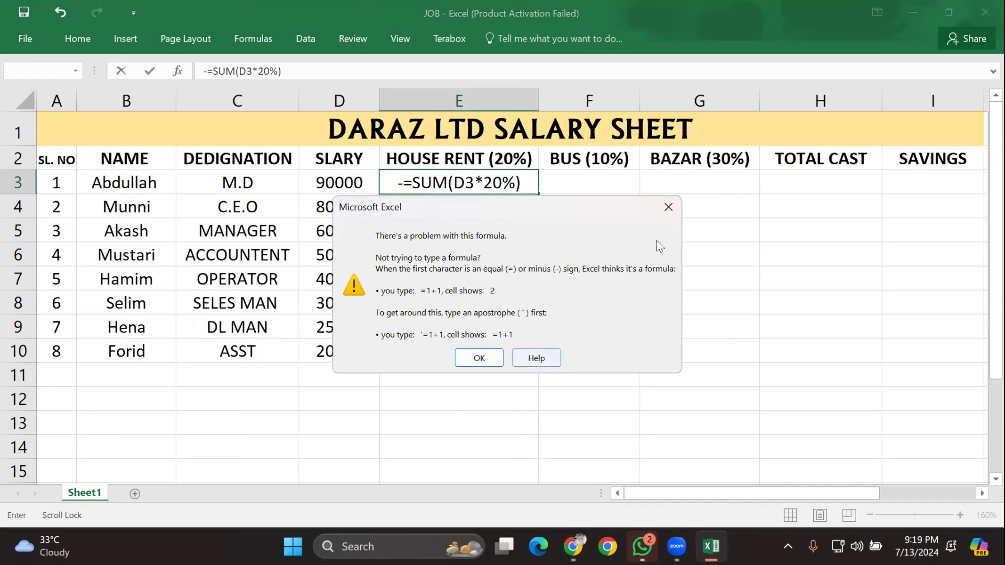
left_click(668, 207)
left_click(398, 188)
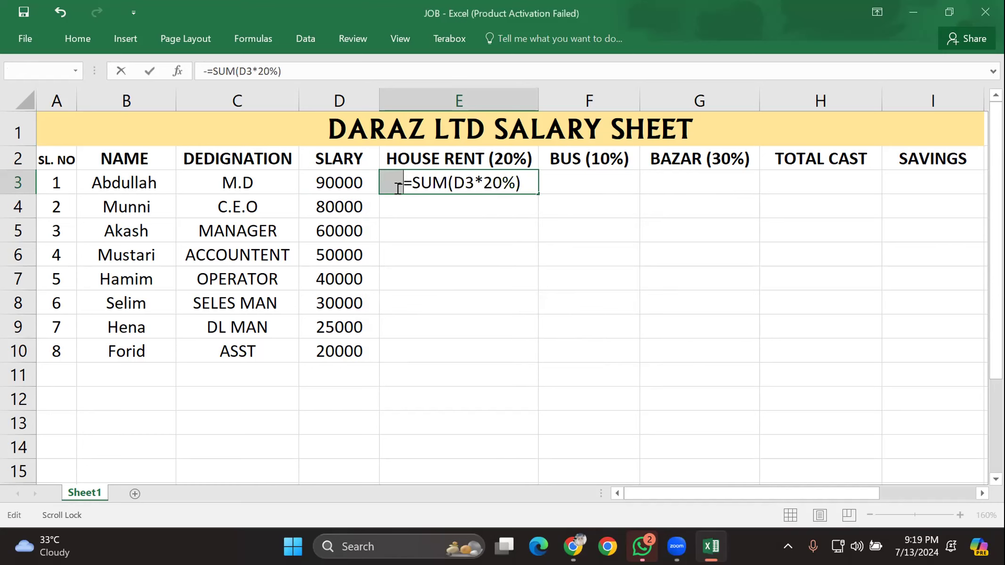
key("BackSpace")
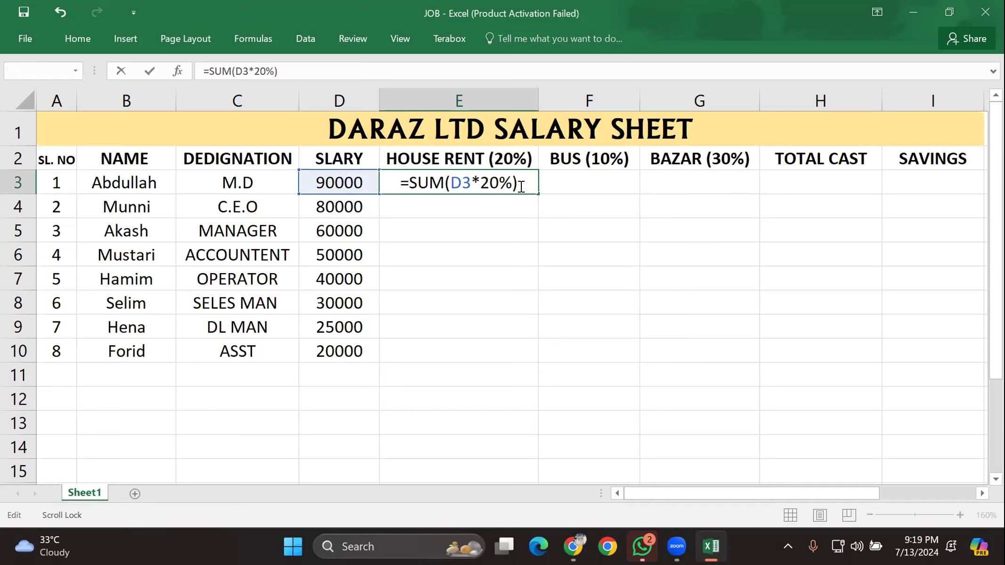
key("Return")
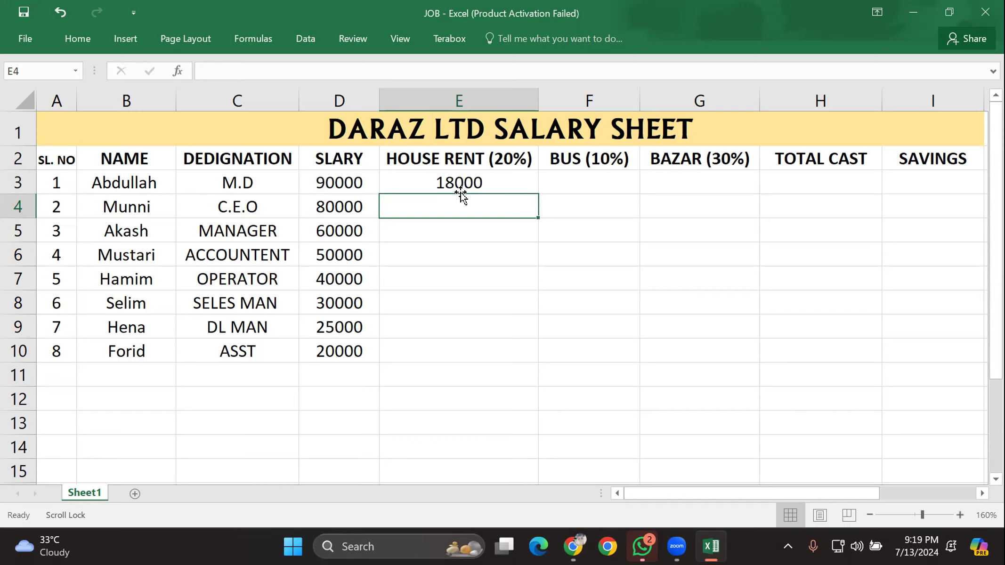
Step: Copy the house rent formula from E3 down through E10 for the remaining employees
left_click(500, 183)
left_click_drag(535, 193, 536, 359)
left_click(615, 312)
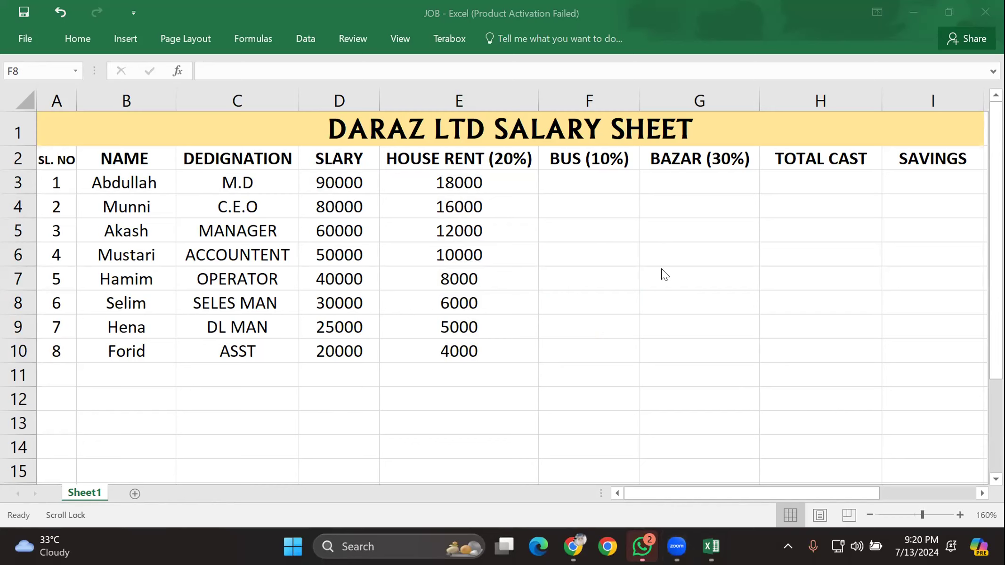
Step: Calculate the first employee's bus cost in cell F3 with the formula =SUM(D3*10%)
left_click(738, 271)
left_click(579, 174)
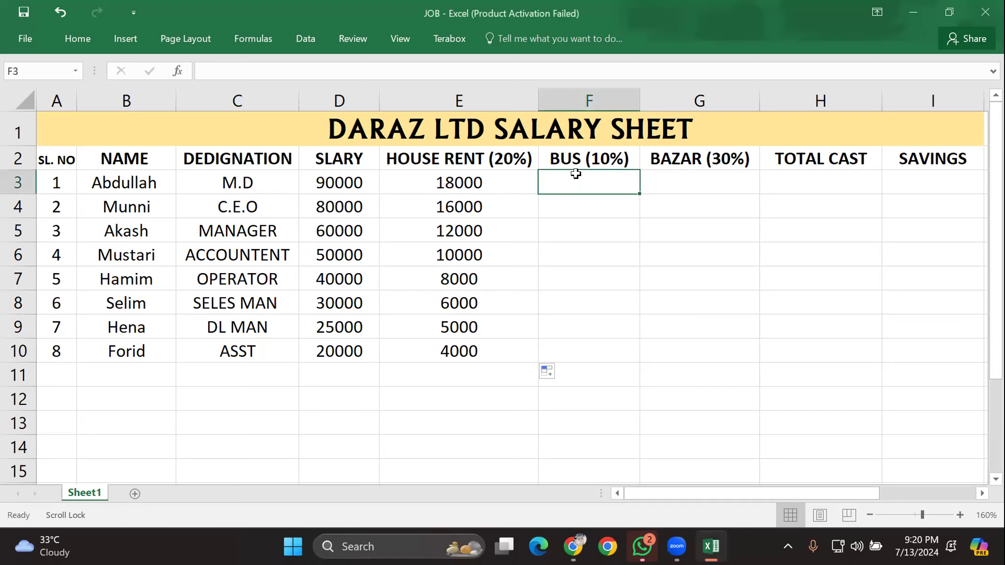
type("=")
key("BackSpace")
type("=S")
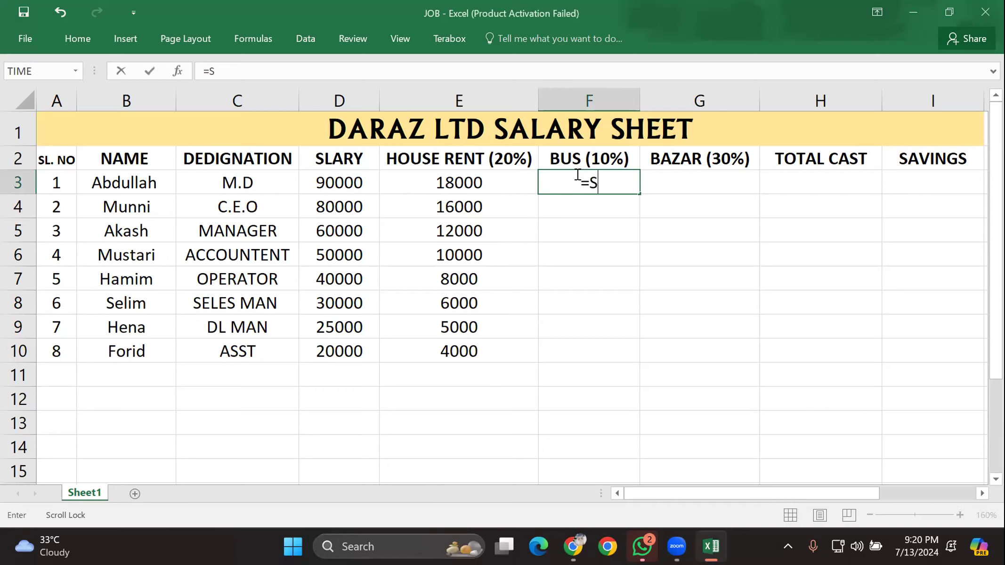
type("UM9")
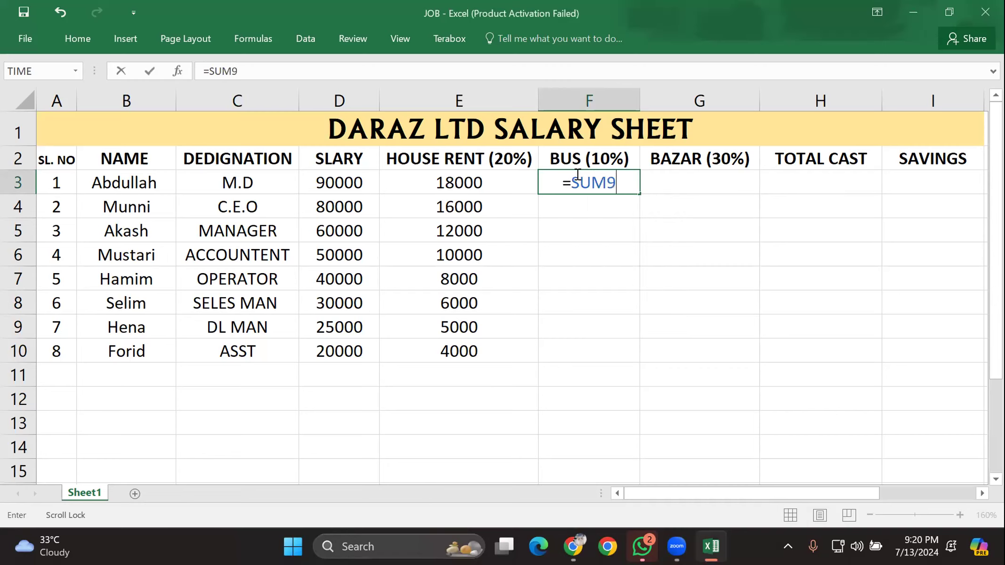
key("BackSpace")
type("(")
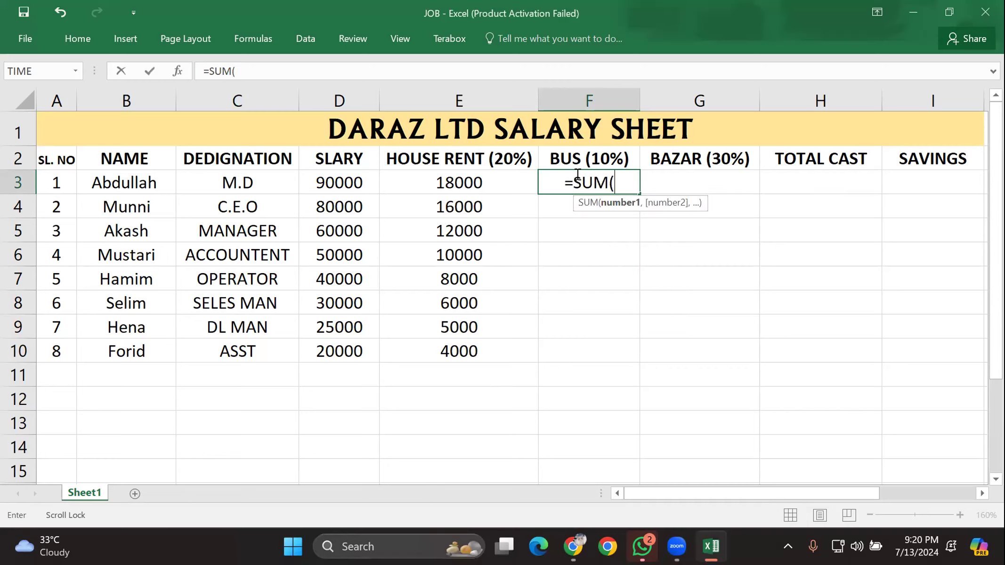
left_click(343, 182)
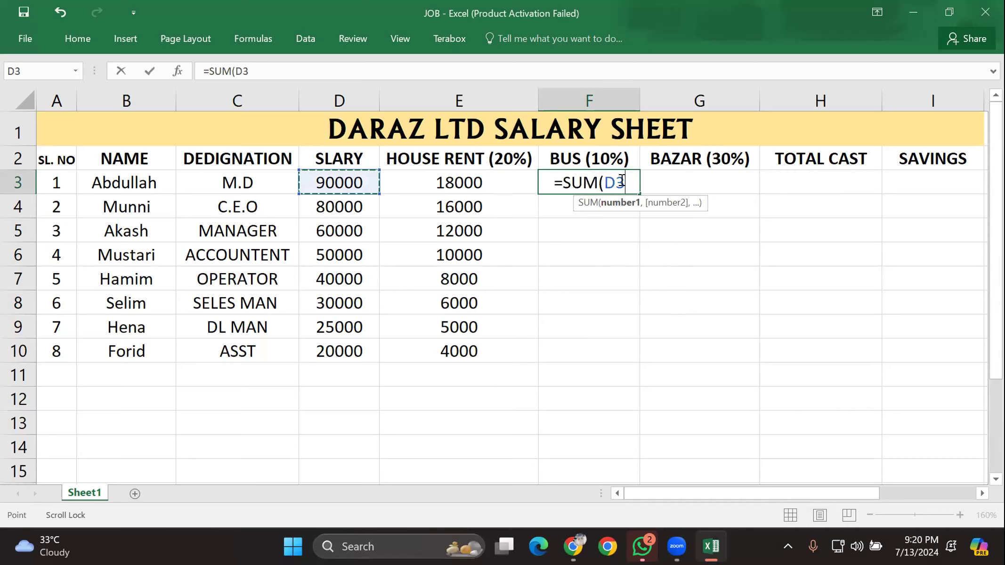
type("*")
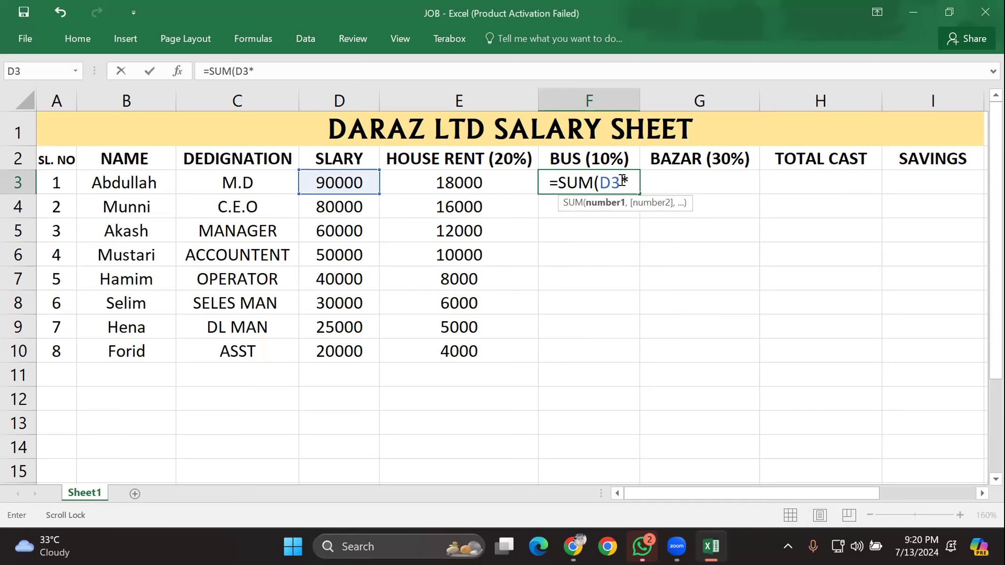
type("10&")
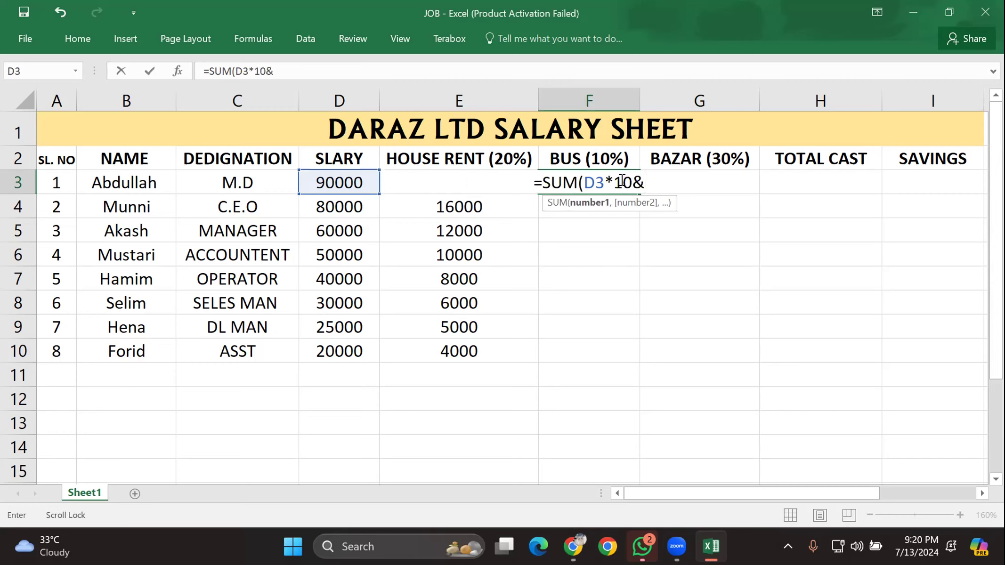
key("BackSpace")
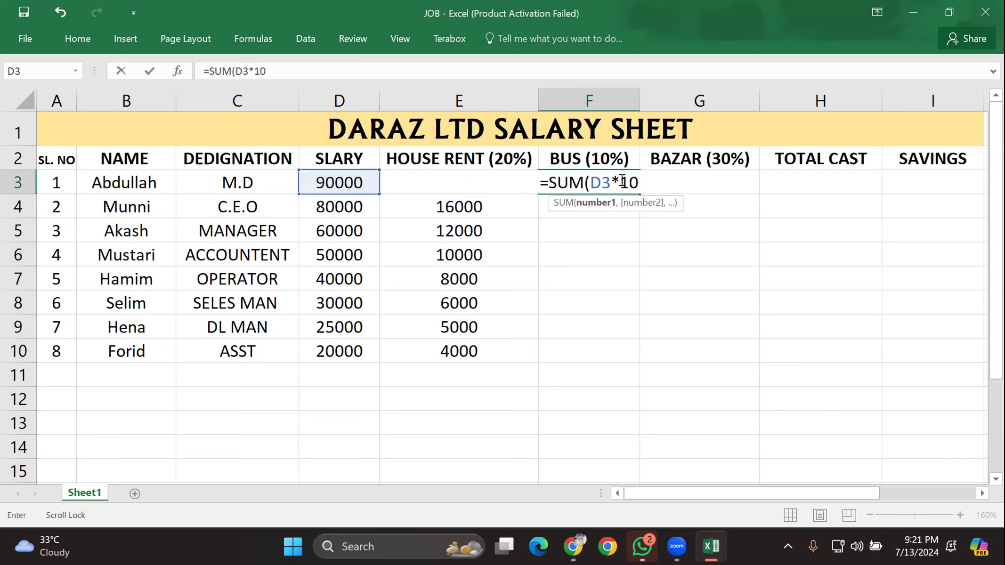
type("%")
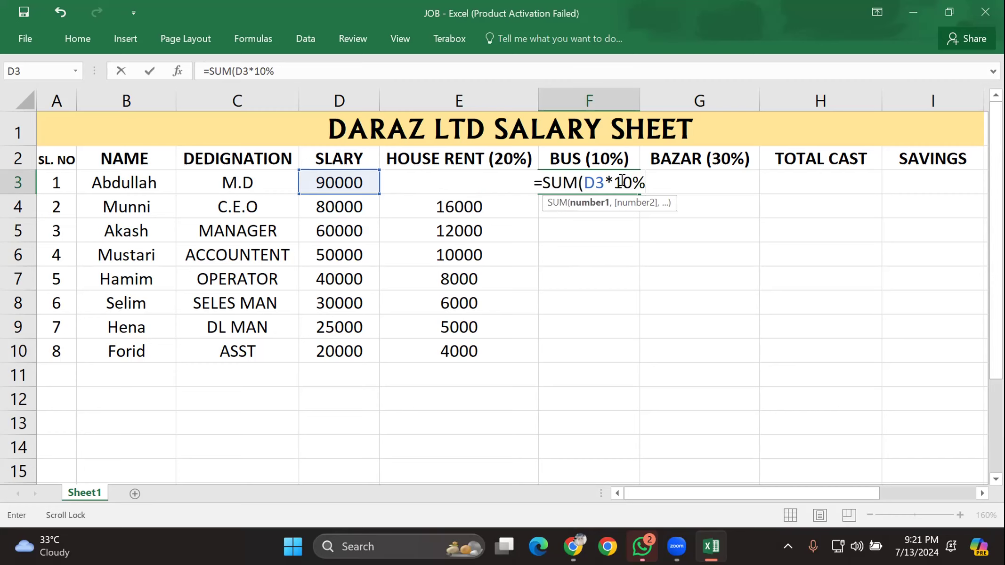
type(")")
key("Return")
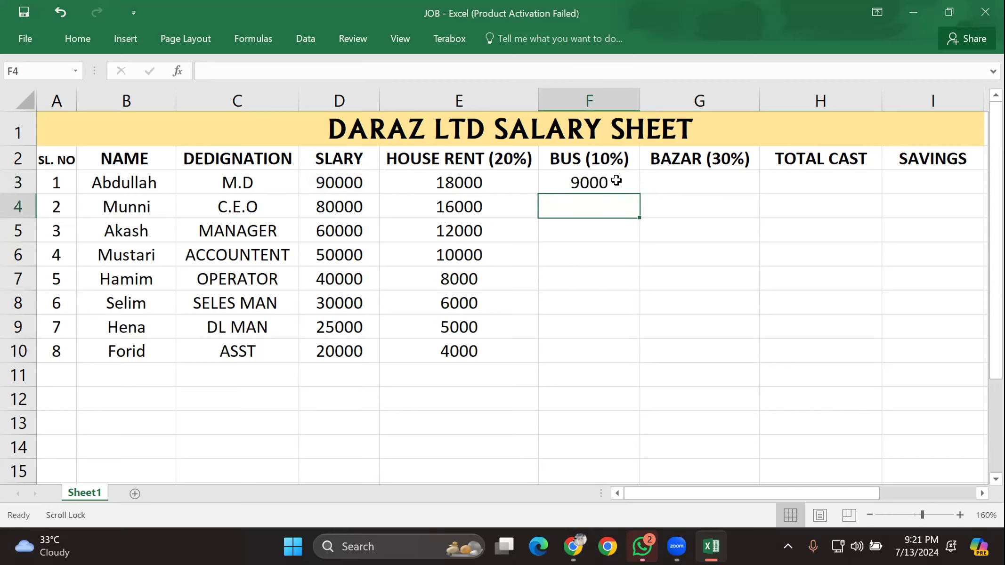
Step: Copy the bus cost formula from F3 down through F10 for the remaining employees
left_click(616, 180)
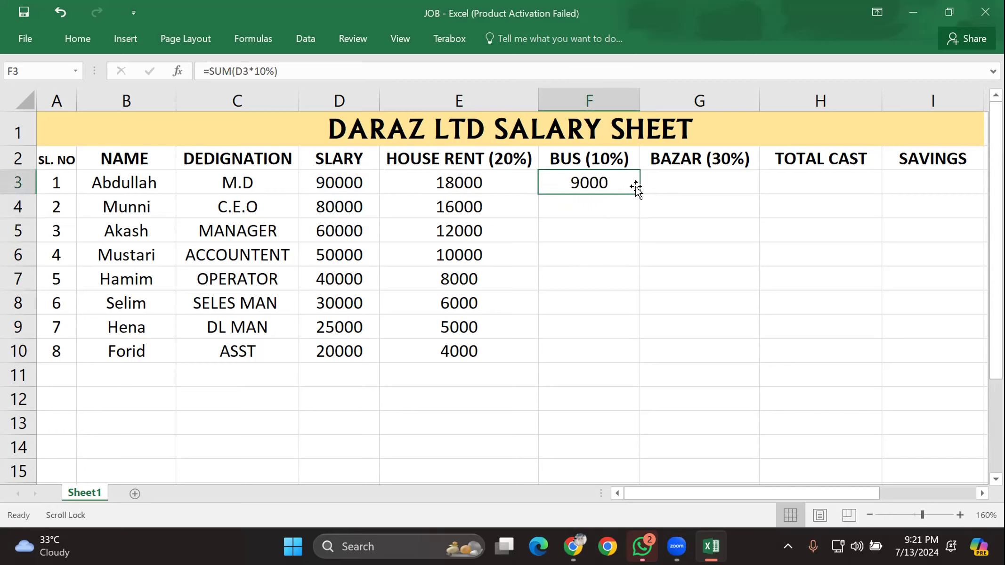
left_click_drag(638, 193, 629, 353)
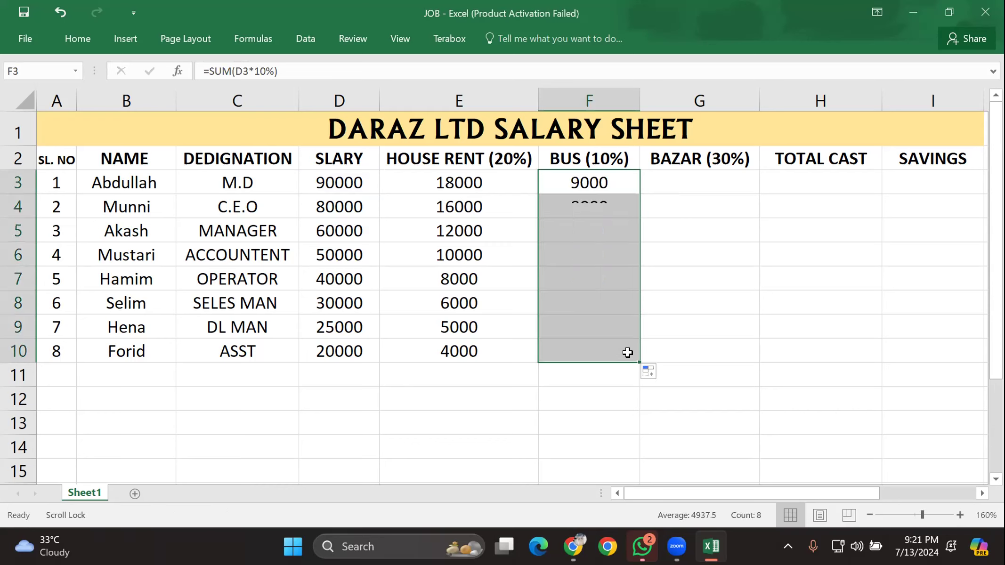
left_click(583, 322)
left_click(703, 282)
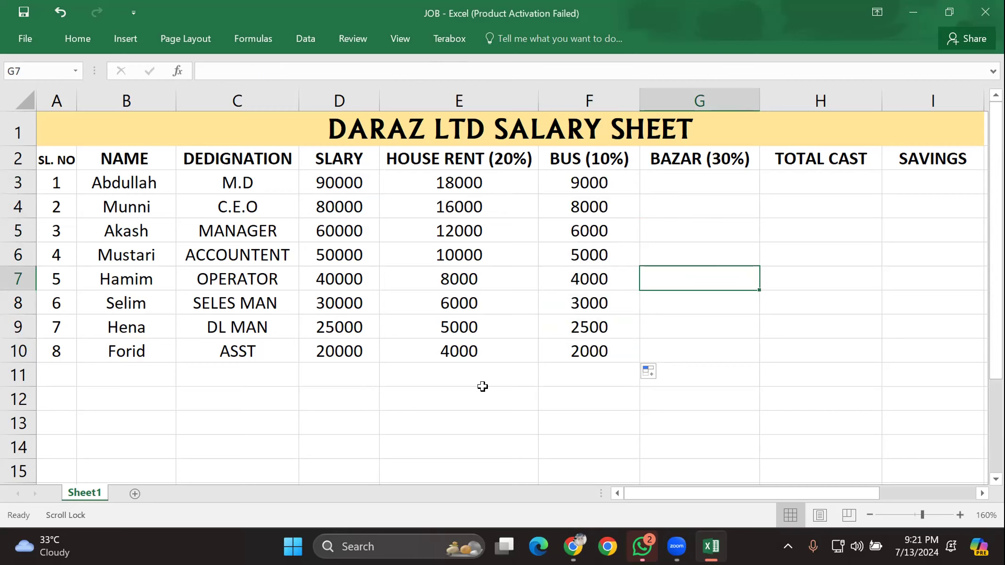
Step: Calculate the first employee's bazar cost in cell G3 with the formula =SUM(D3*30%)
left_click(681, 184)
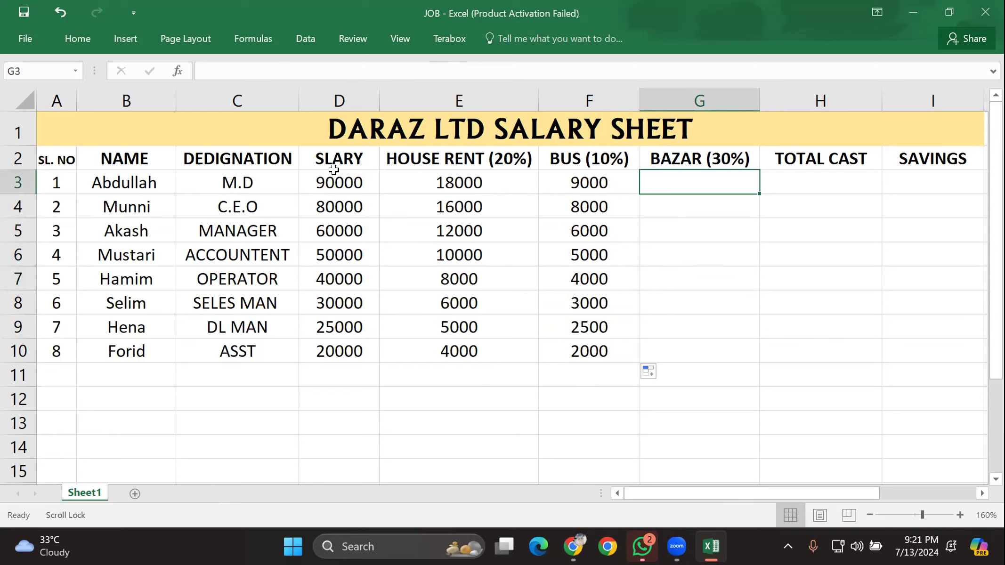
left_click(358, 185)
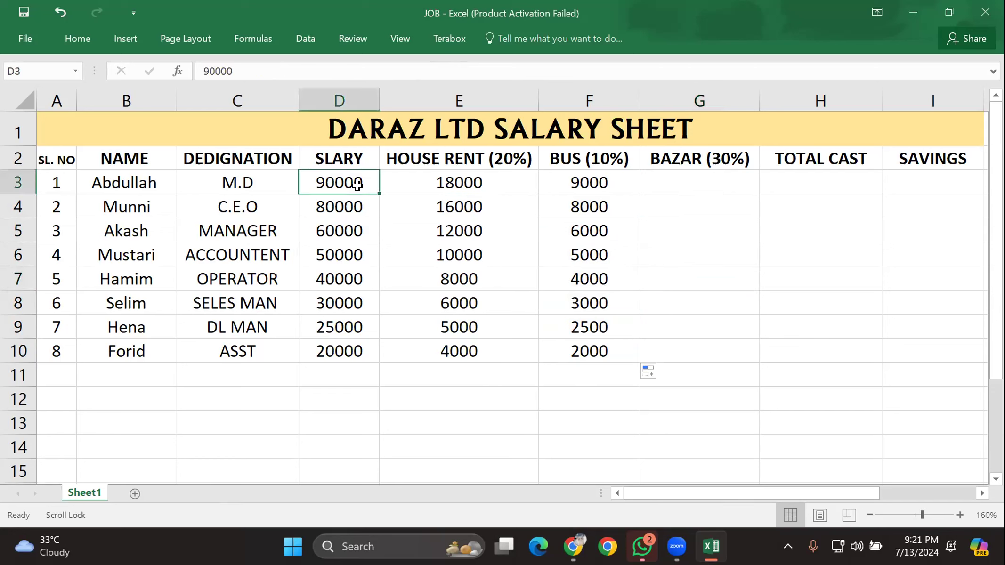
left_click(670, 174)
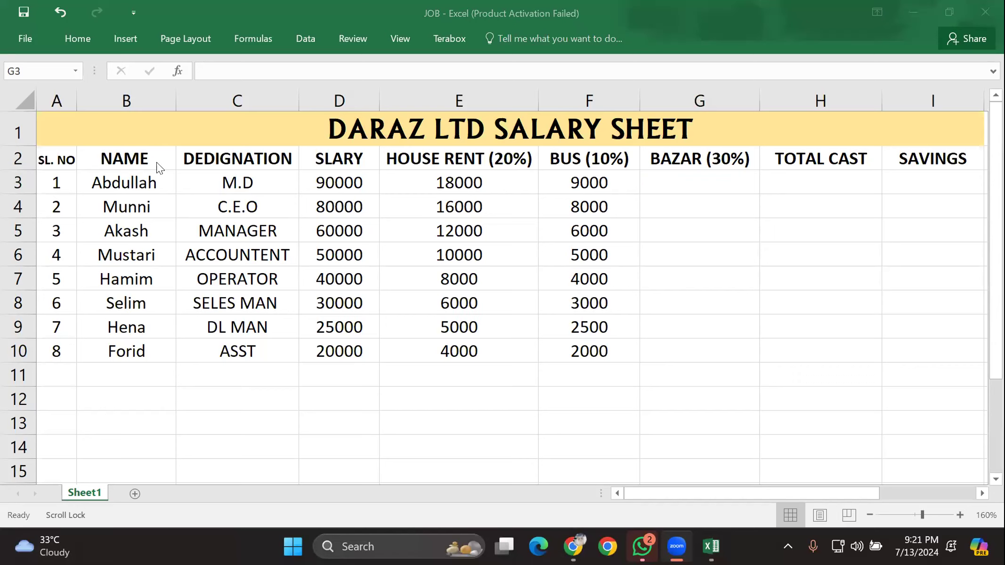
left_click(683, 185)
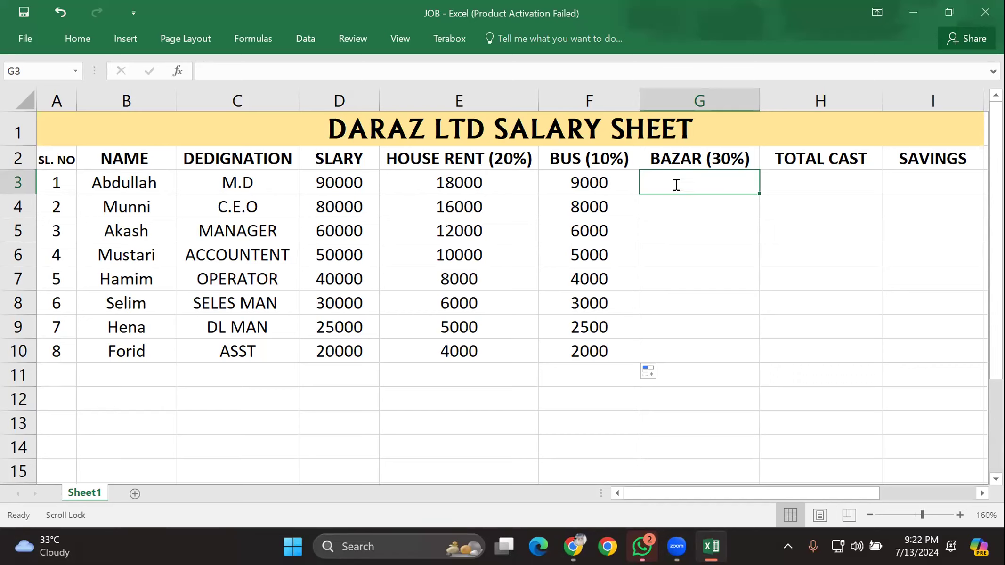
type("=SUM")
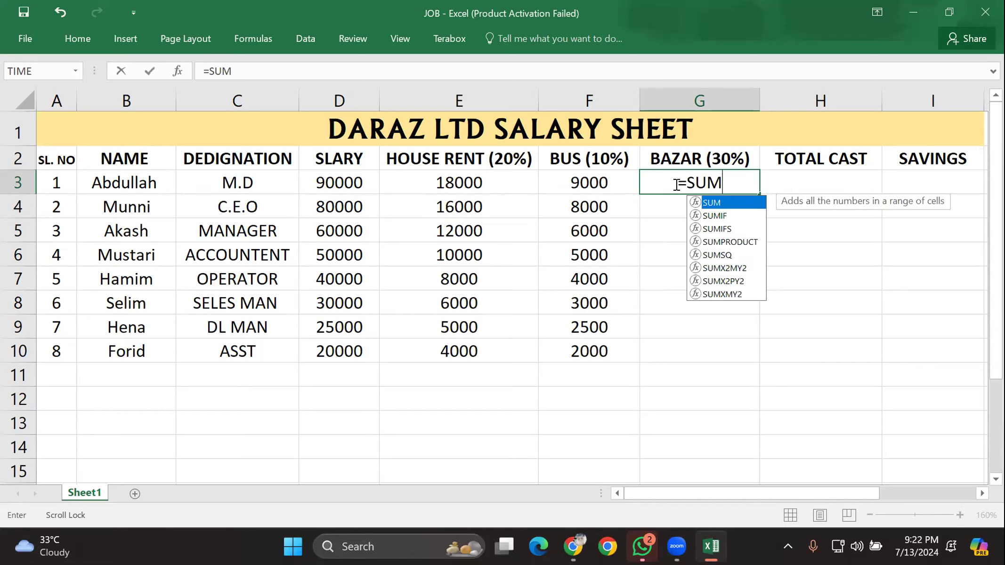
type("(")
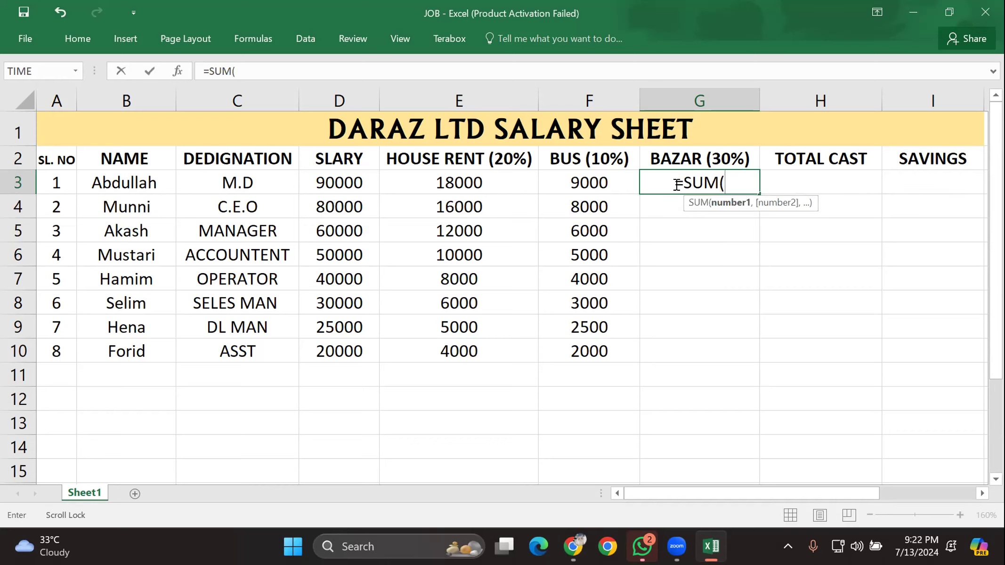
left_click(346, 183)
type("*")
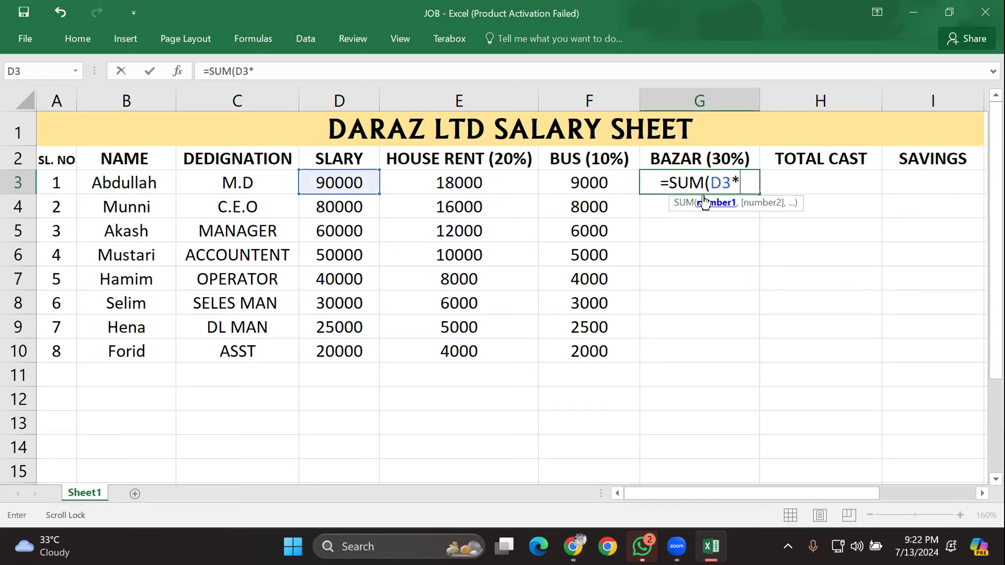
type("#0%")
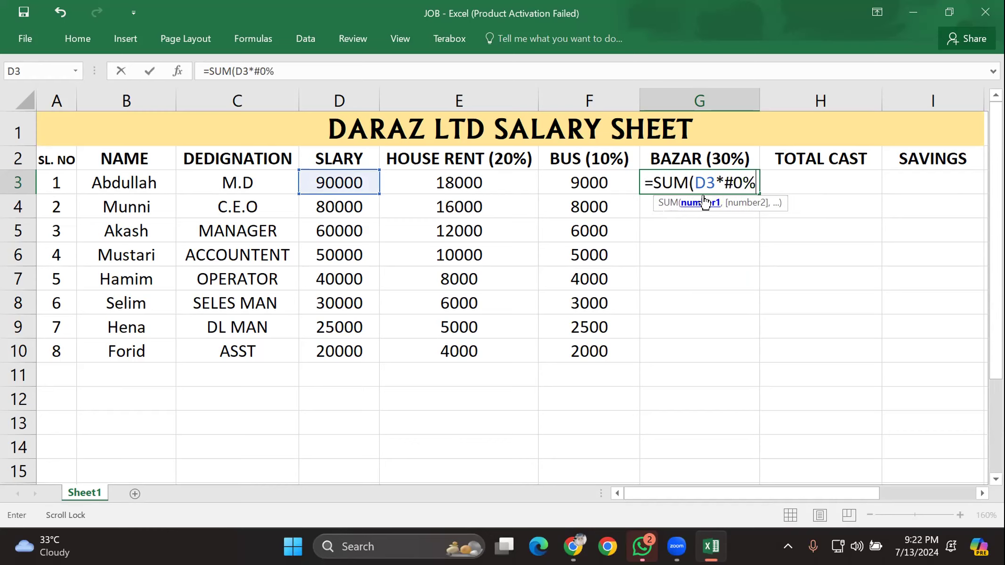
key("BackSpace")
key("BackSpace")
key("BackSpace")
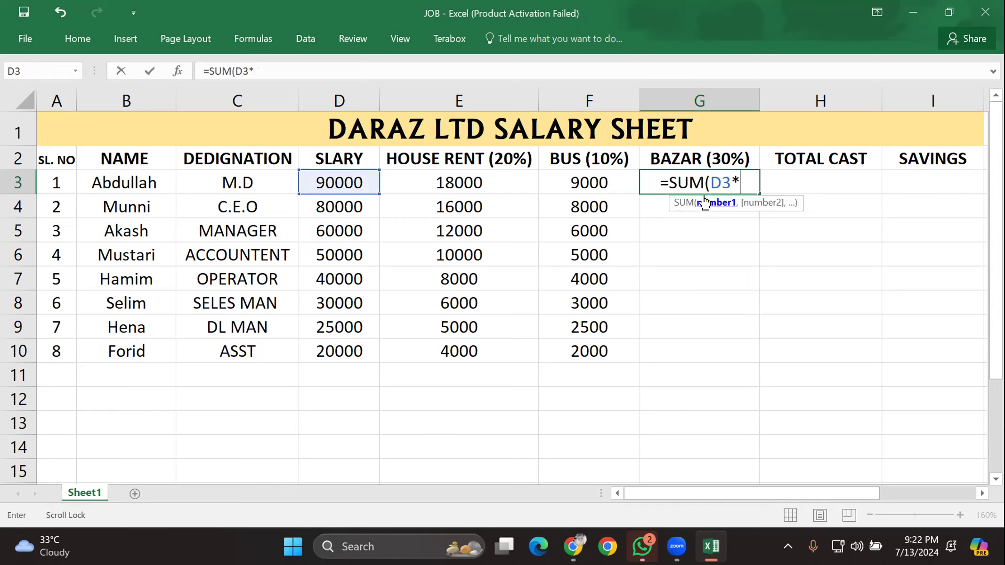
type("30")
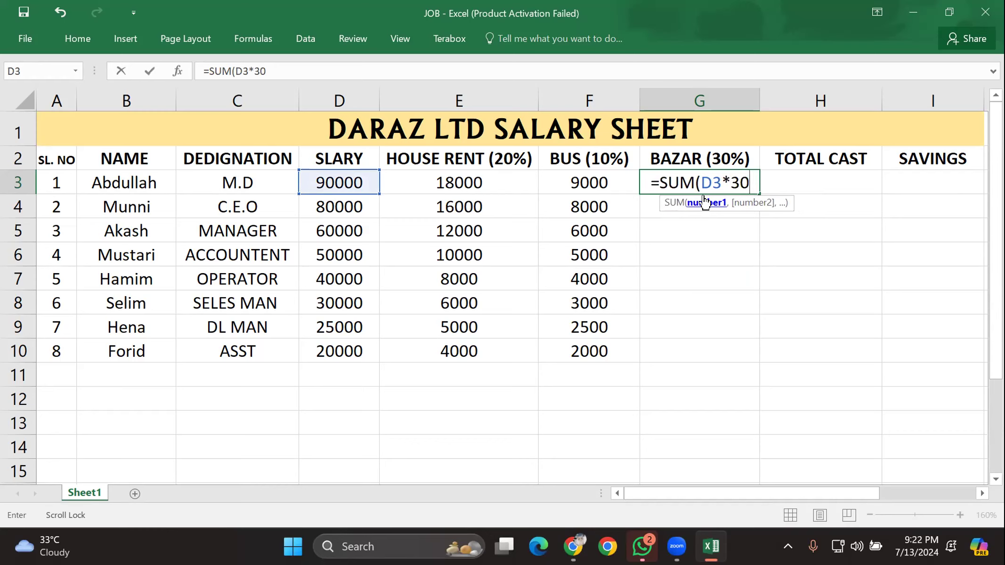
type("%")
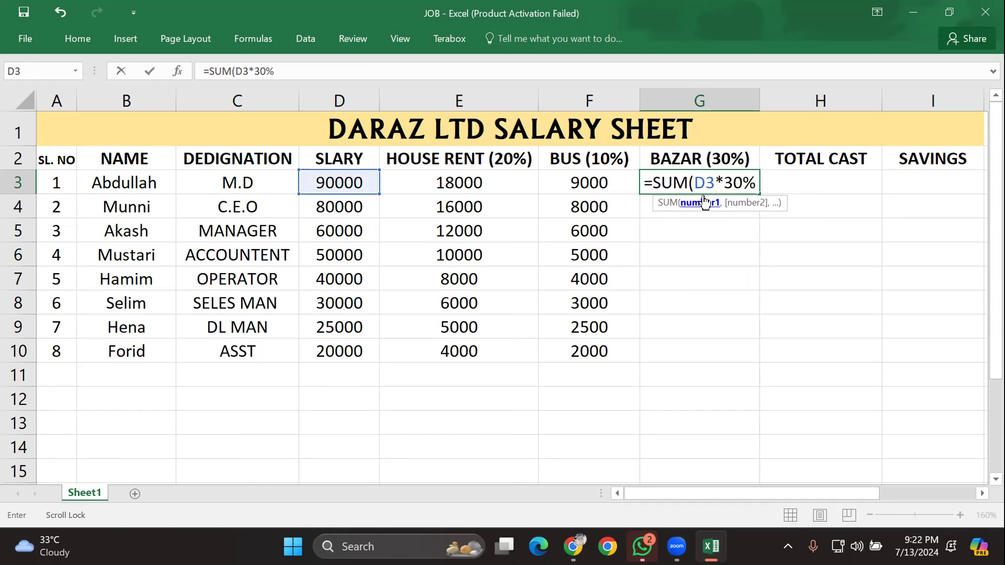
type(")")
key("Return")
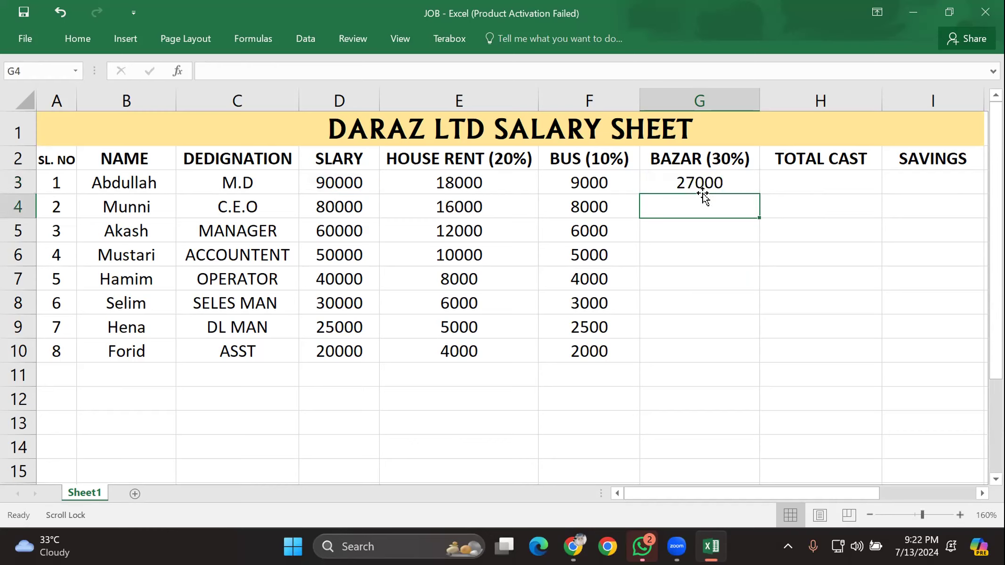
Step: Copy the bazar cost formula from G3 down through G10 for the remaining employees
left_click(747, 182)
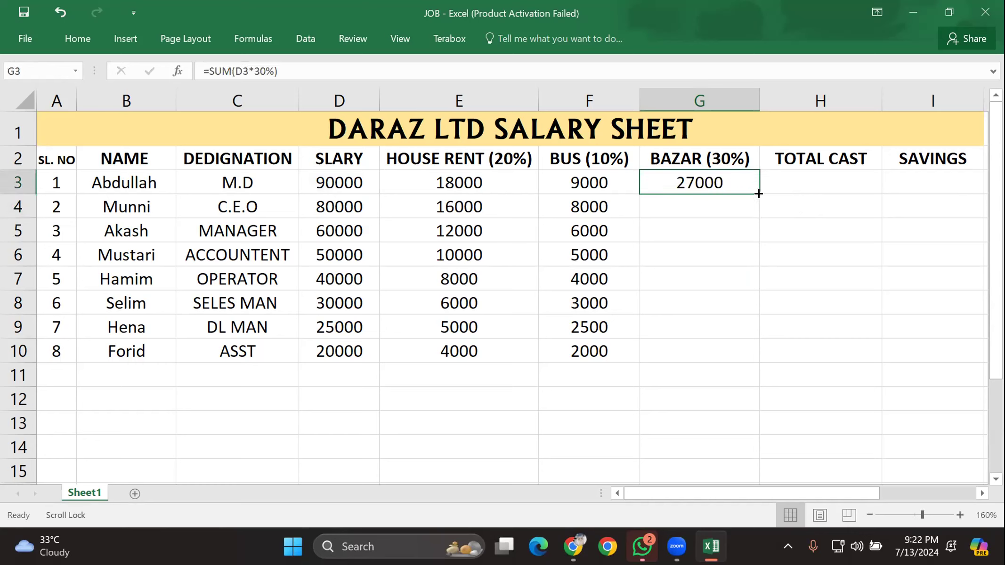
left_click_drag(758, 194, 740, 360)
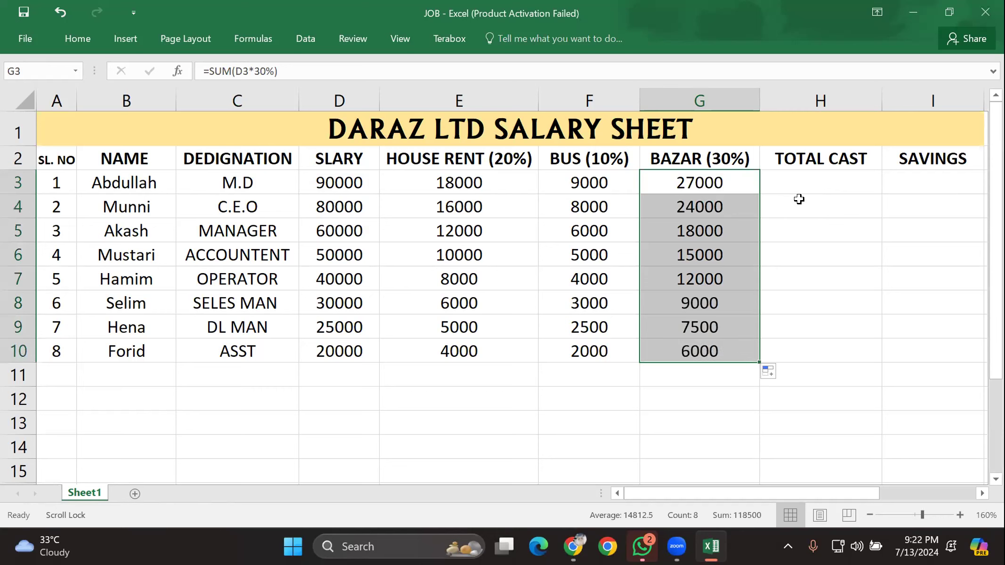
Step: Calculate the first employee's total cost in cell H3 with the formula =SUM(E3+F3+G3)
left_click(811, 184)
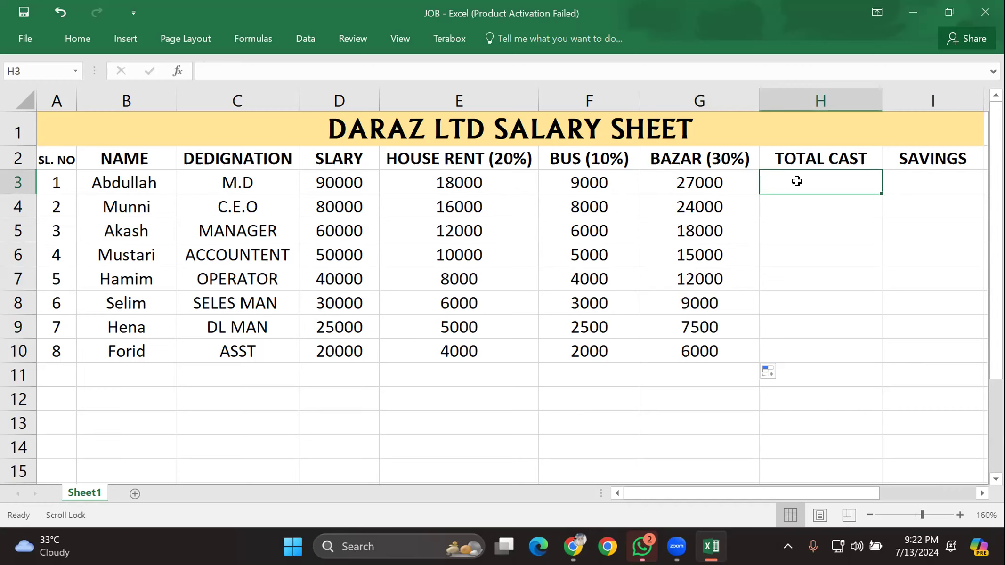
type("=")
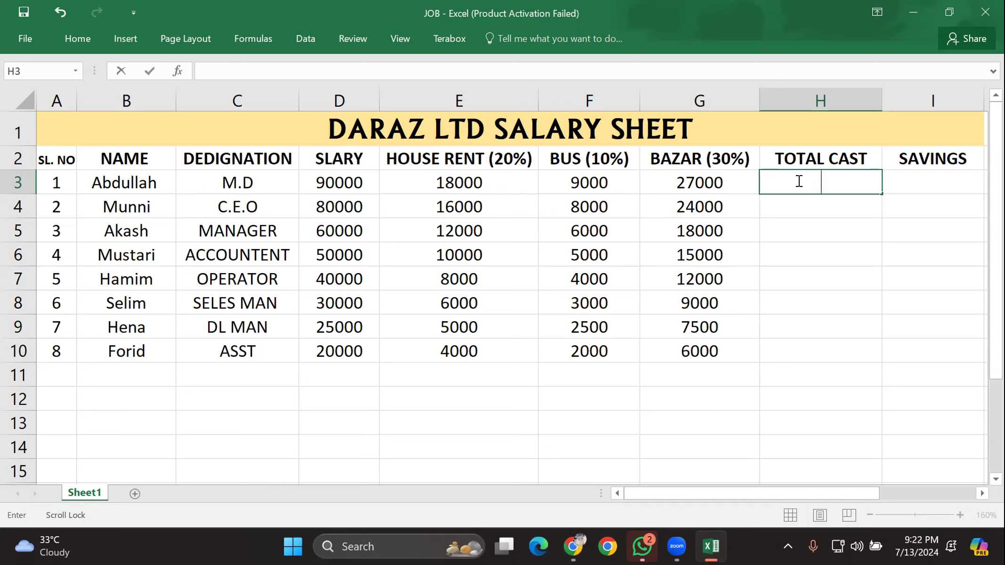
type("SUM")
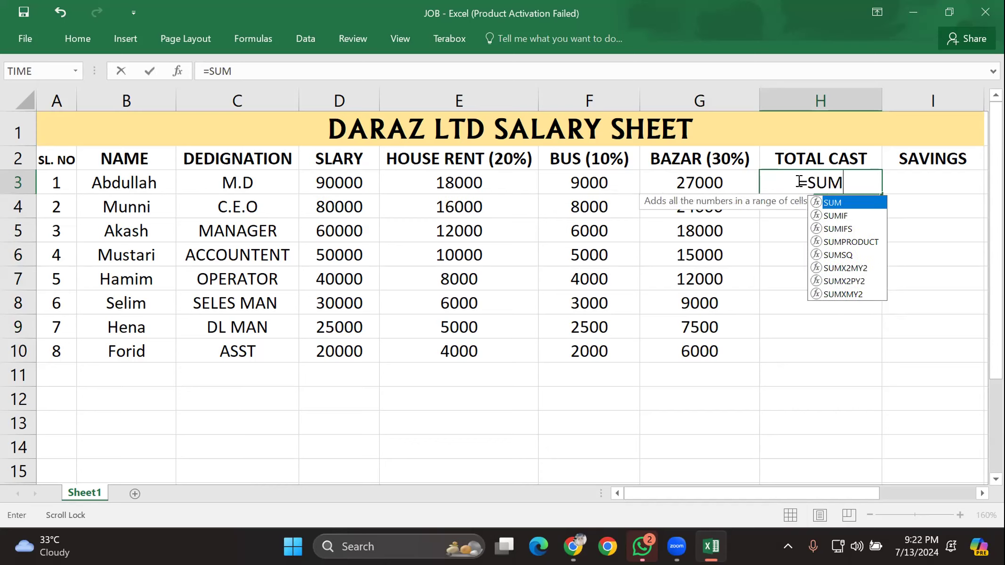
type("(")
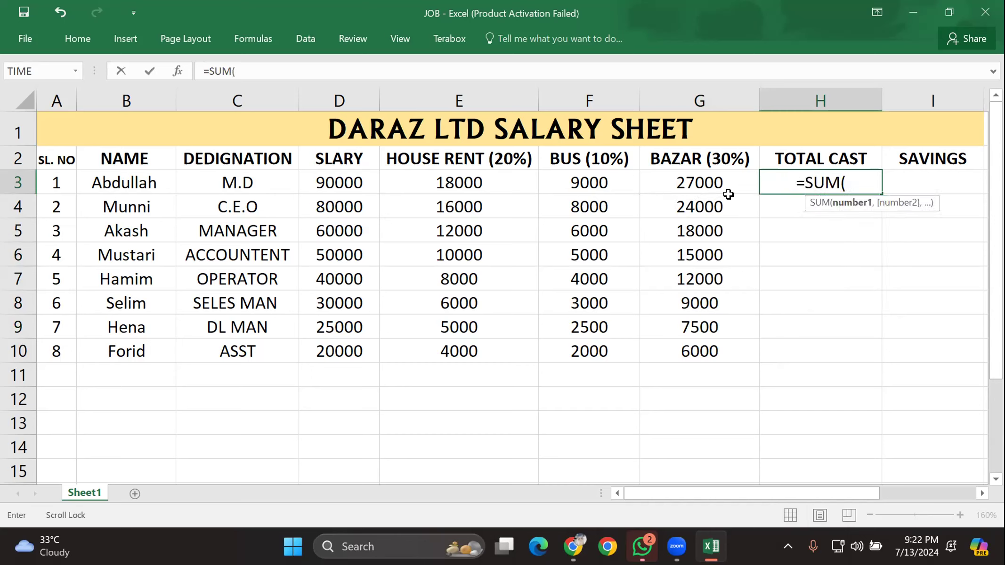
left_click(463, 188)
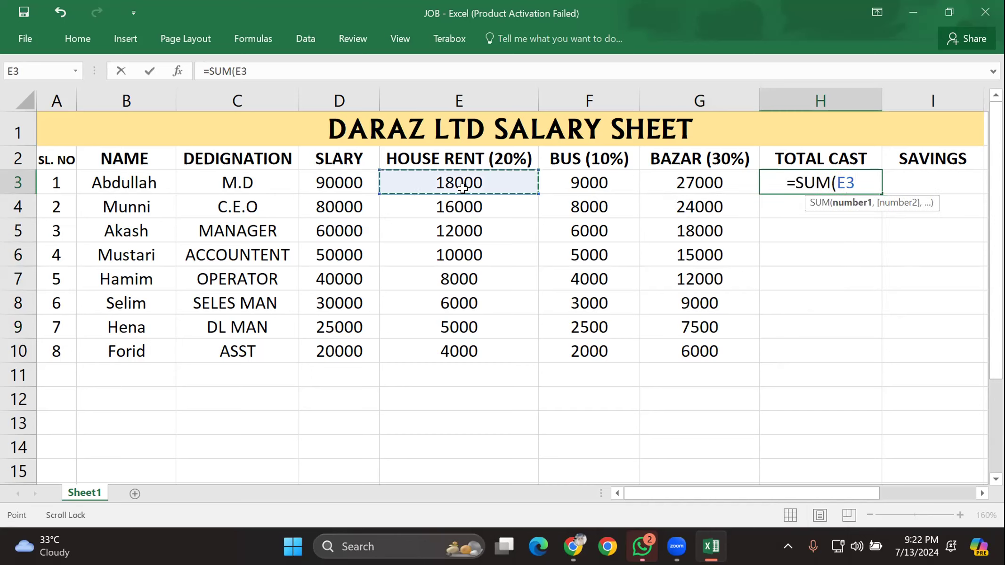
type("+")
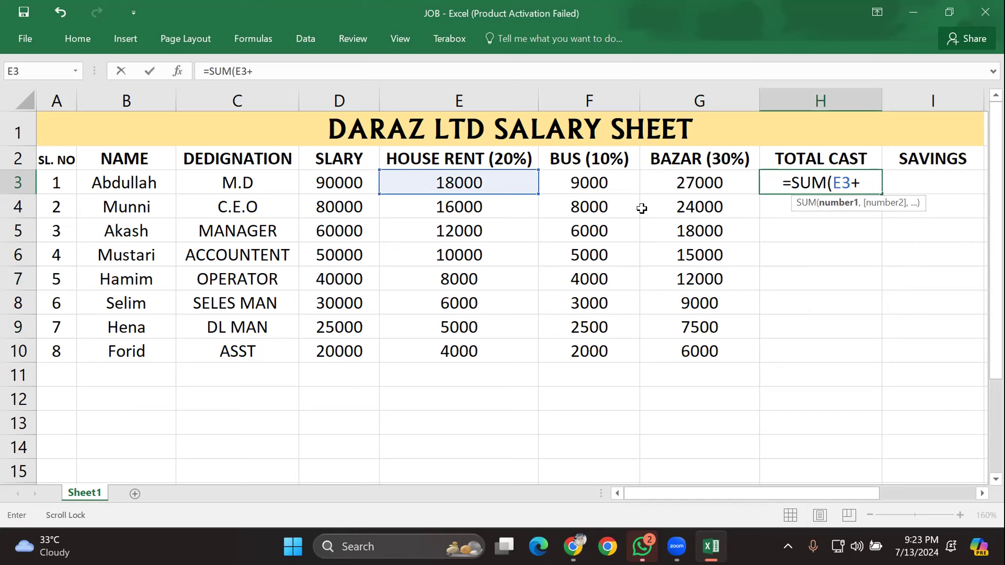
left_click(620, 191)
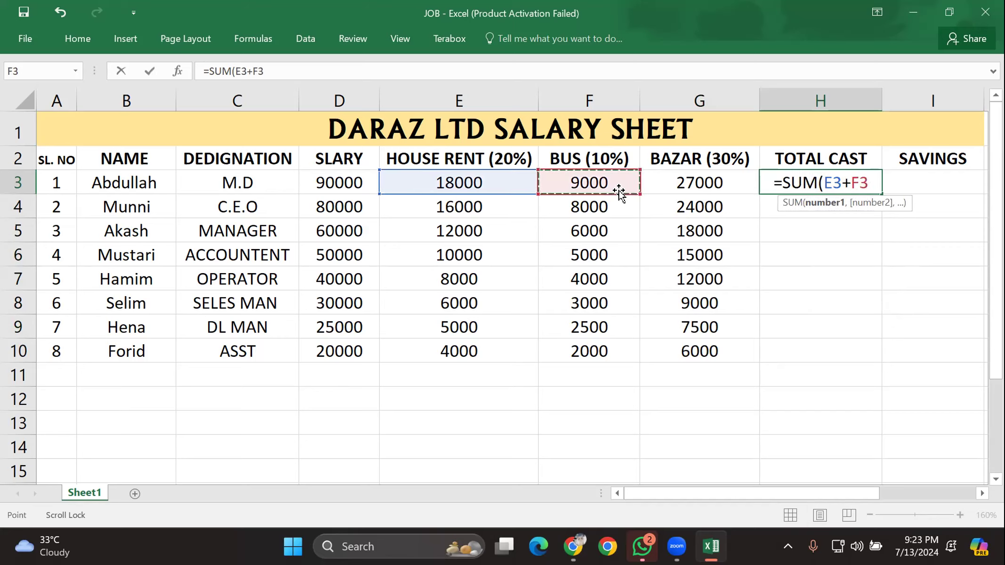
type("+")
left_click(681, 185)
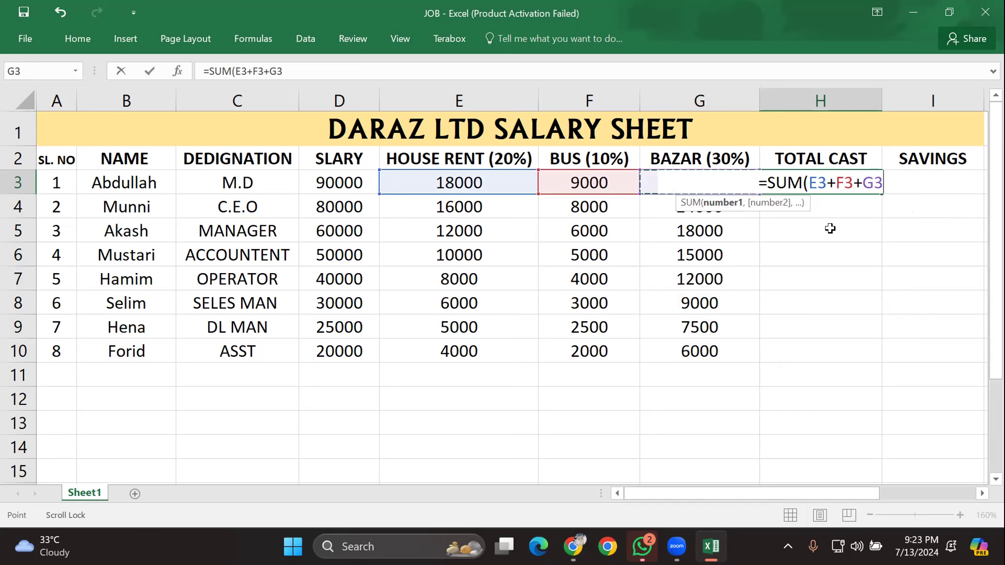
type(")")
key("Return")
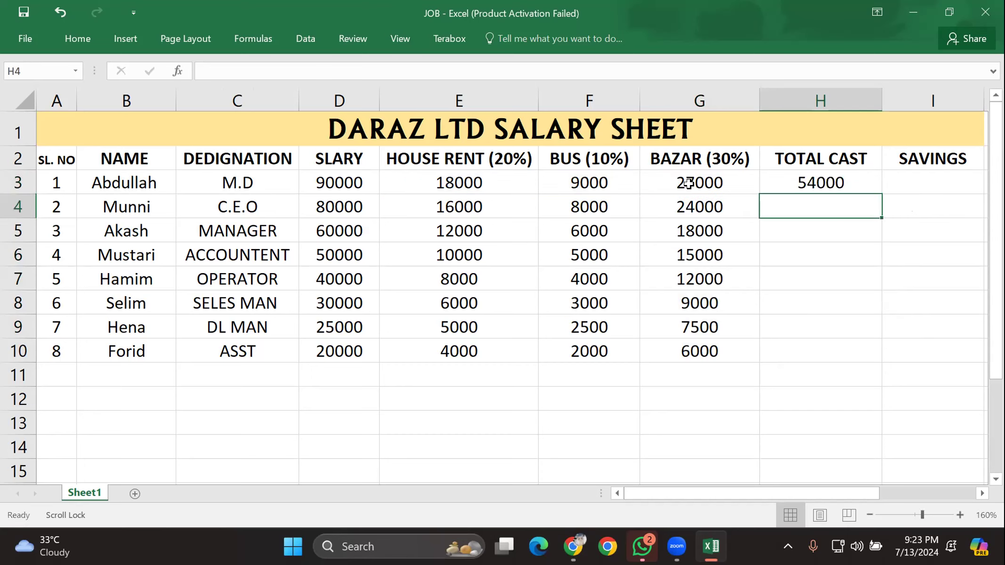
Step: Copy the total cost formula from H3 down through H10 for the remaining employees
left_click(841, 184)
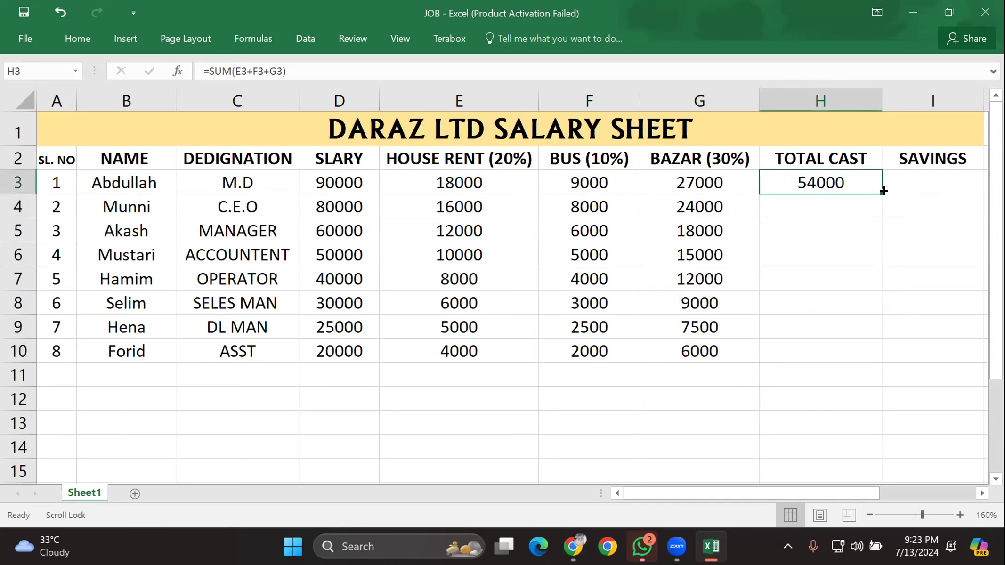
left_click_drag(881, 191, 873, 354)
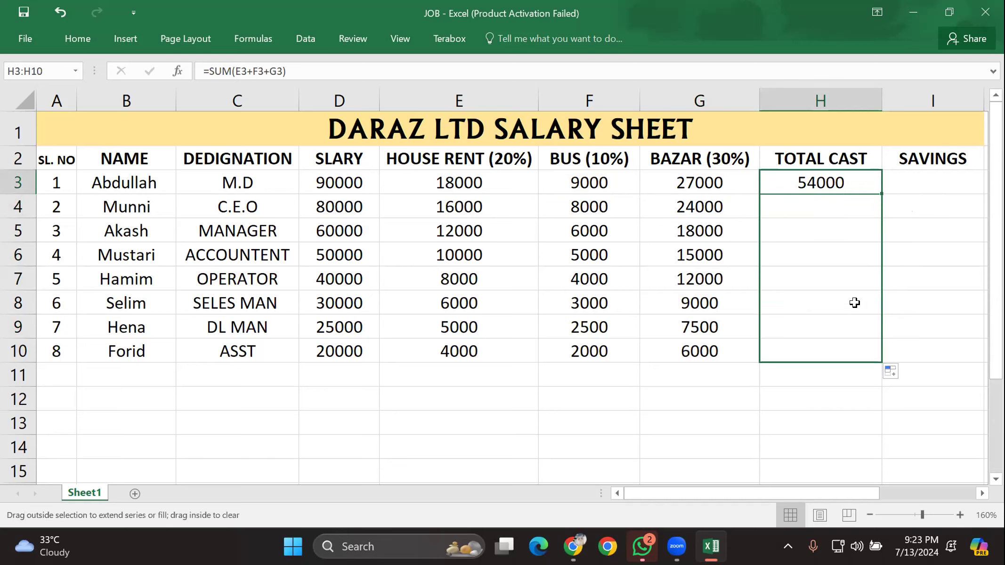
left_click_drag(855, 303, 855, 304)
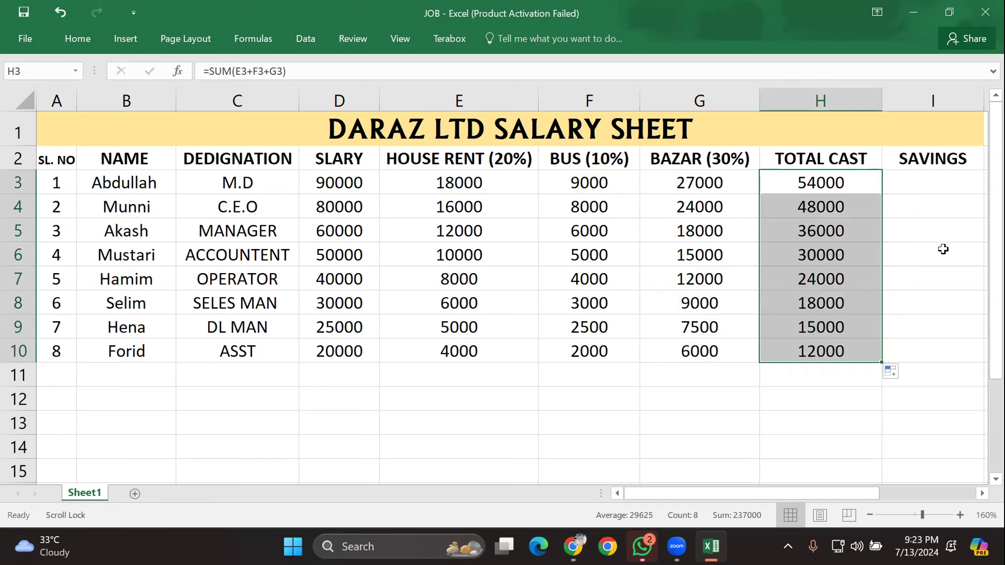
left_click(904, 267)
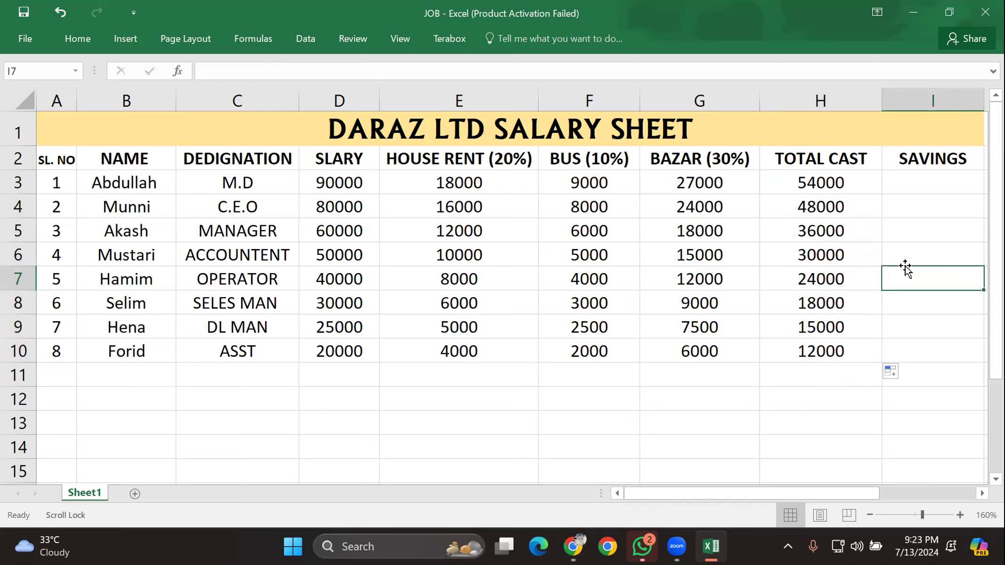
left_click(911, 182)
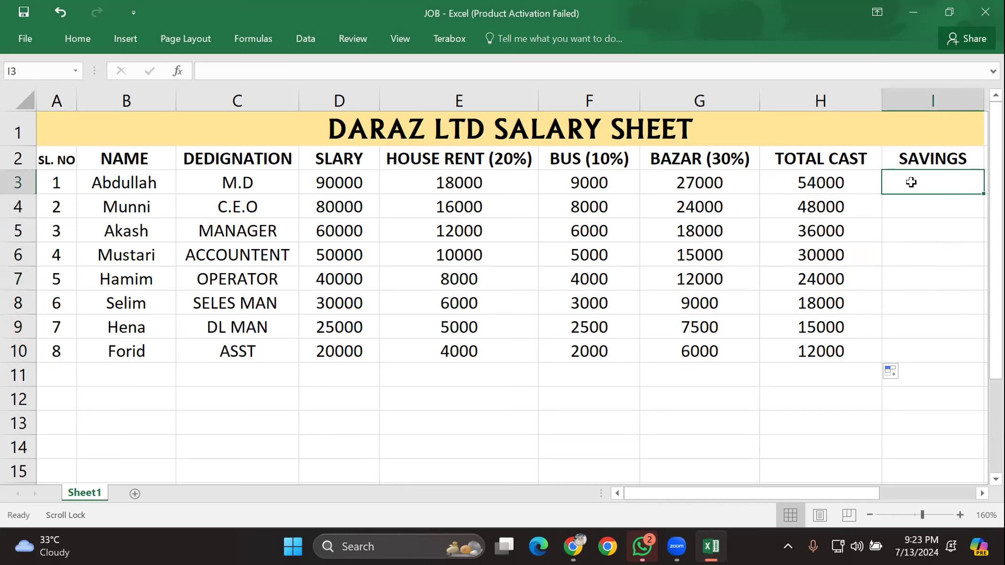
Step: Undo the total cost fill down to H10 and clear the formula from H3
left_click(836, 184)
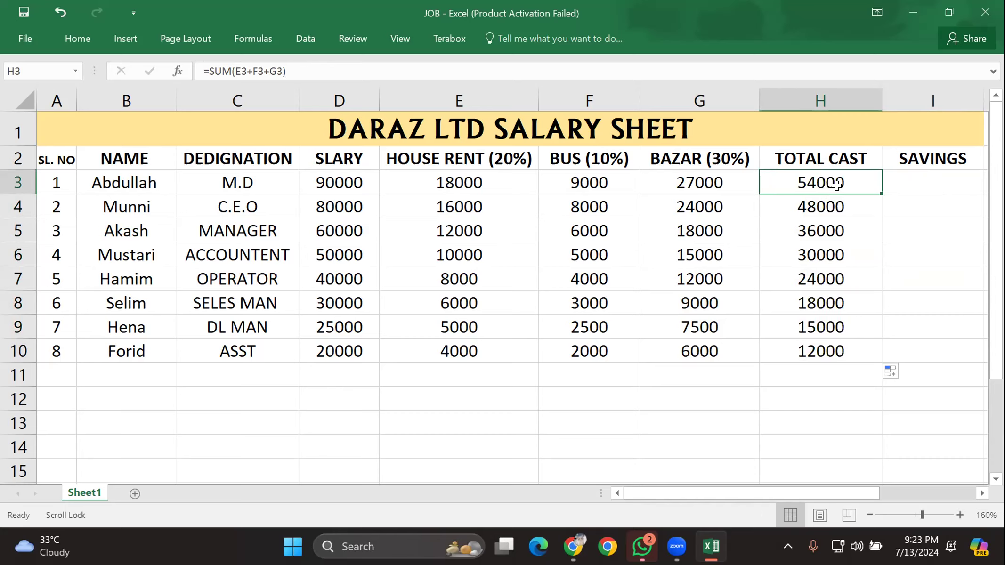
left_click(55, 11)
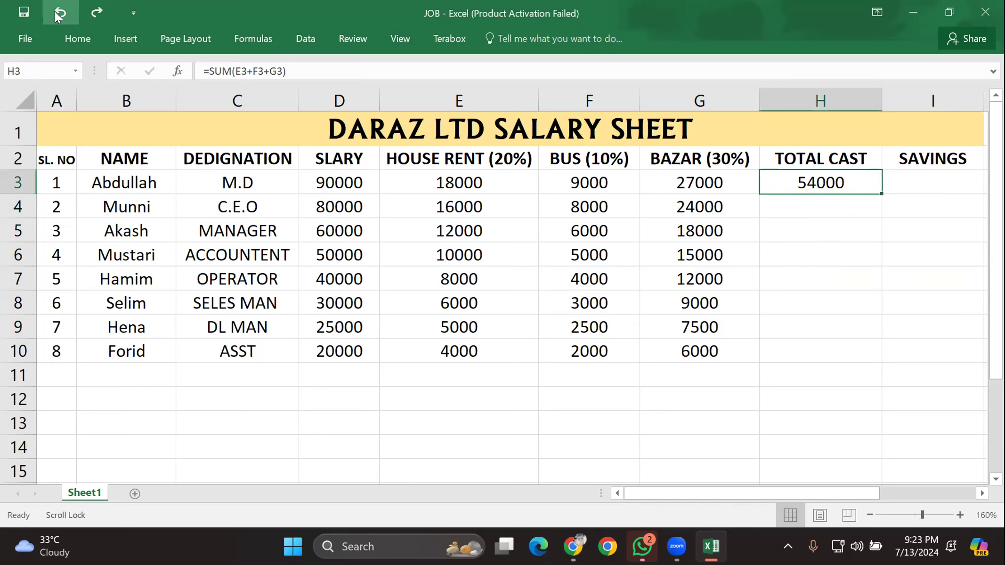
double_click(841, 187)
key("Escape")
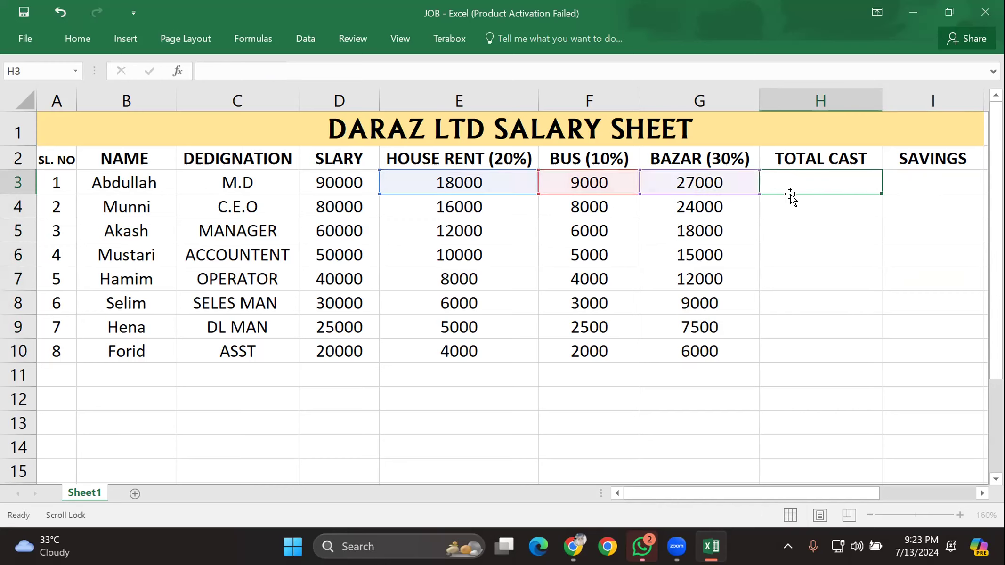
Step: Calculate the first employee's total cost in cell H3 with the range formula =SUM(E3:G3)
type("+")
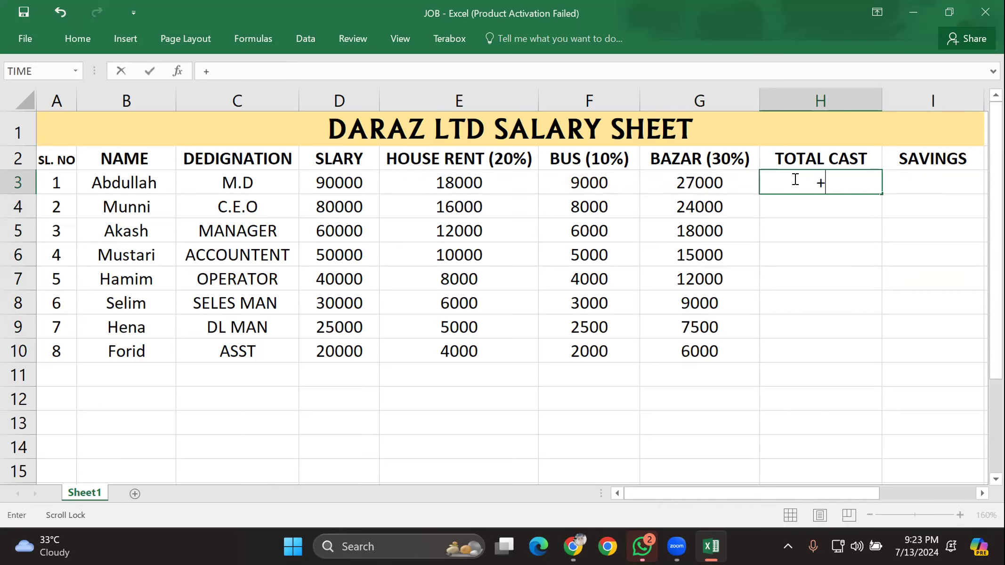
key("BackSpace")
type("=SUM")
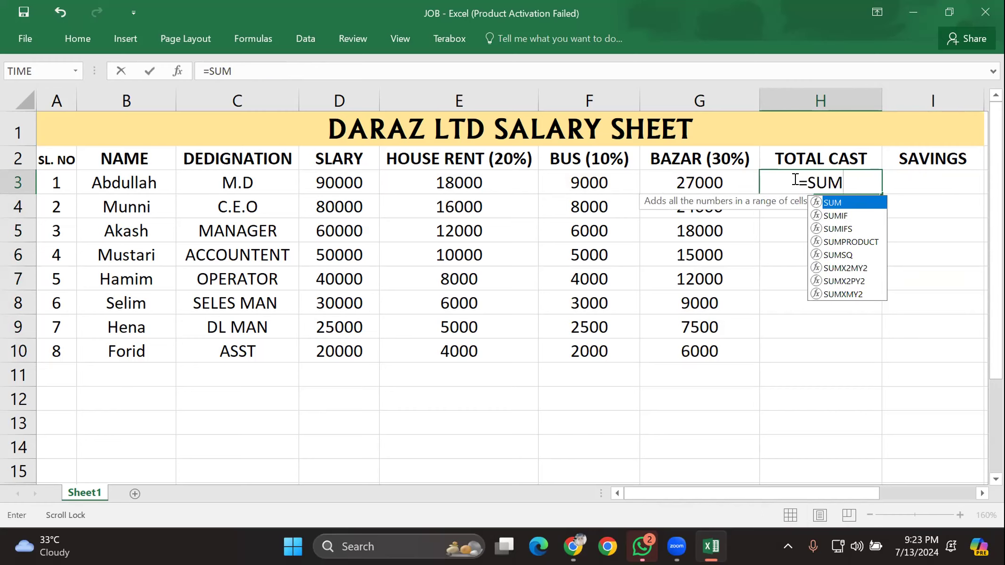
type("(")
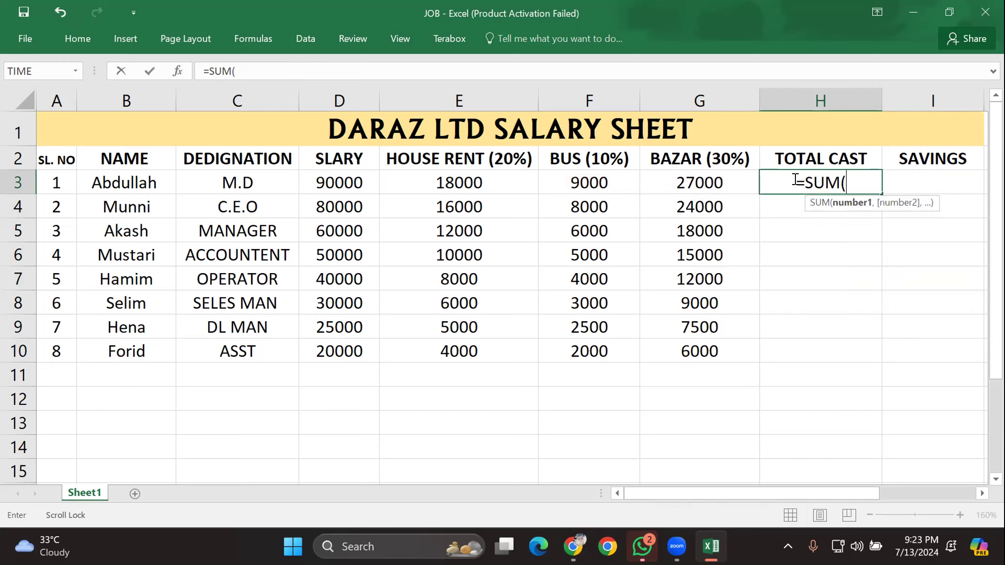
left_click(453, 185)
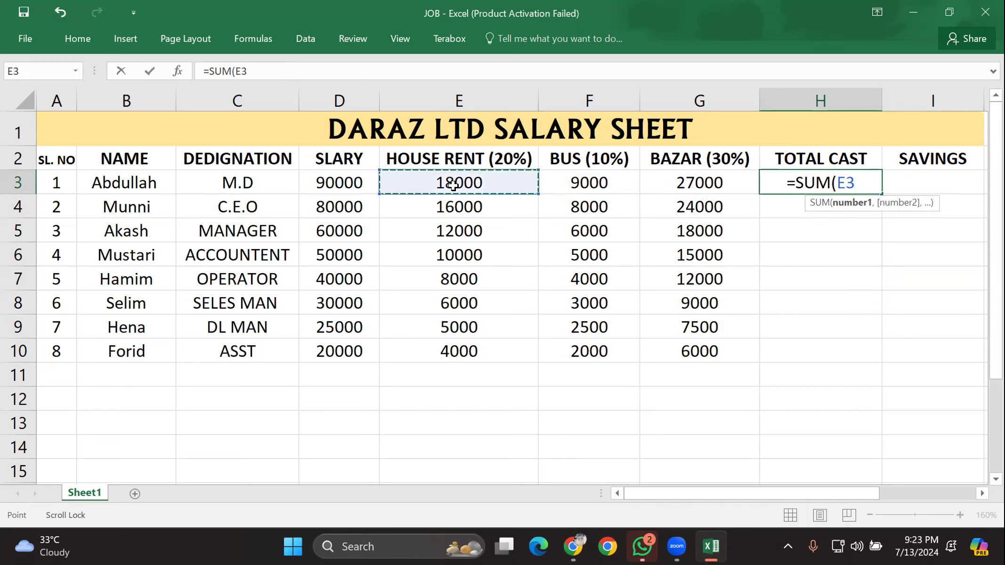
key("F8")
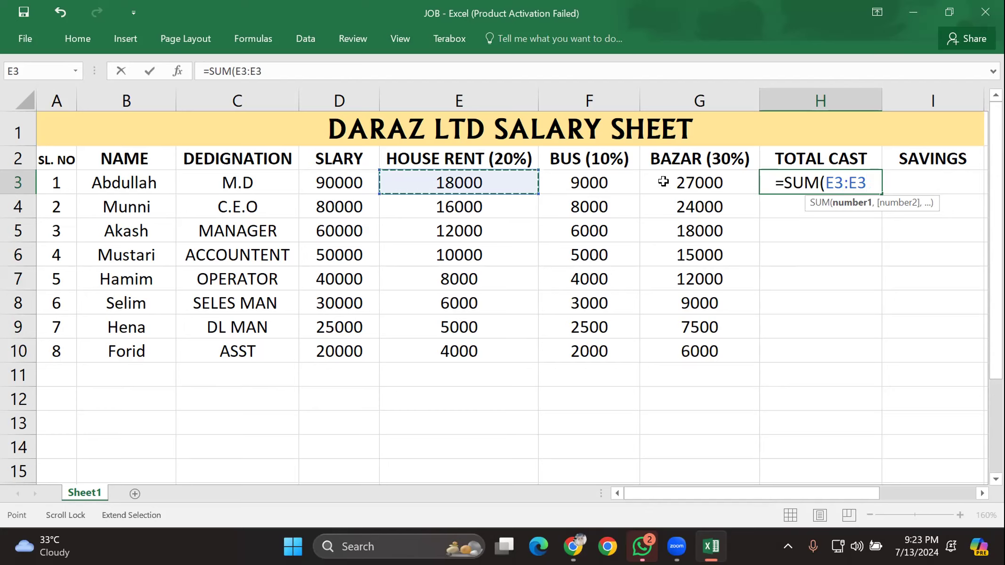
left_click(683, 184)
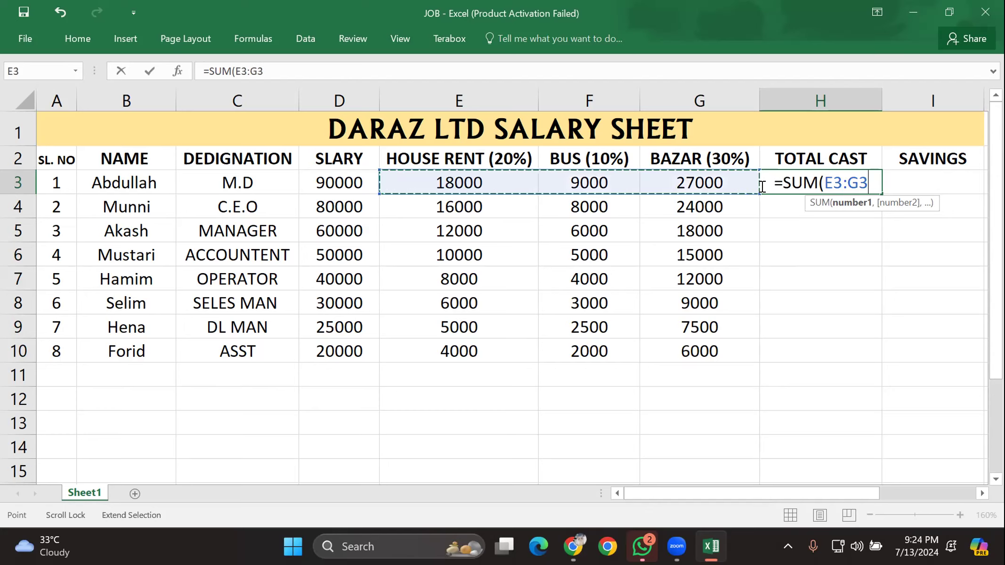
type(")")
key("Return")
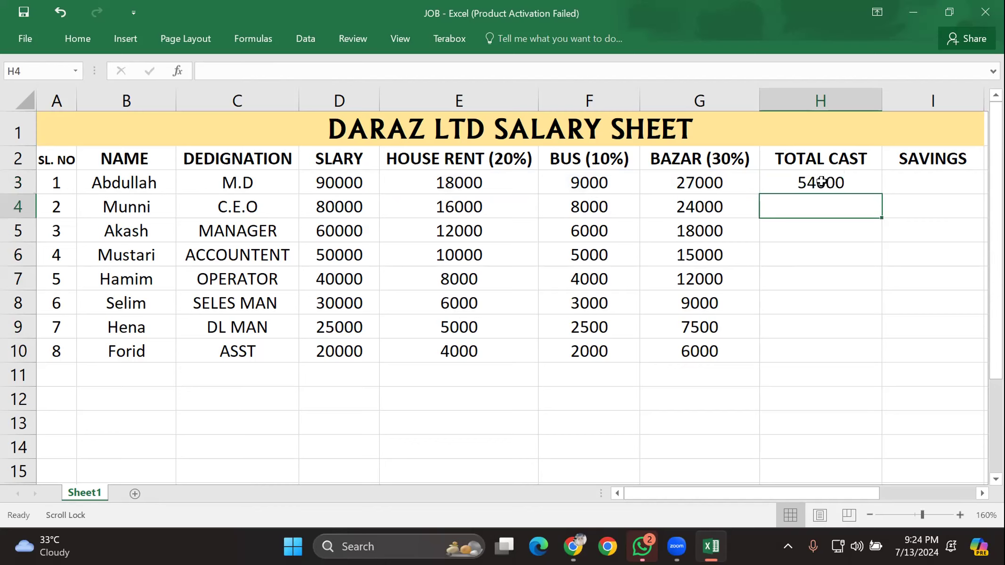
Step: Copy the total cost formula from H3 down through H10 for the remaining employees
left_click(845, 181)
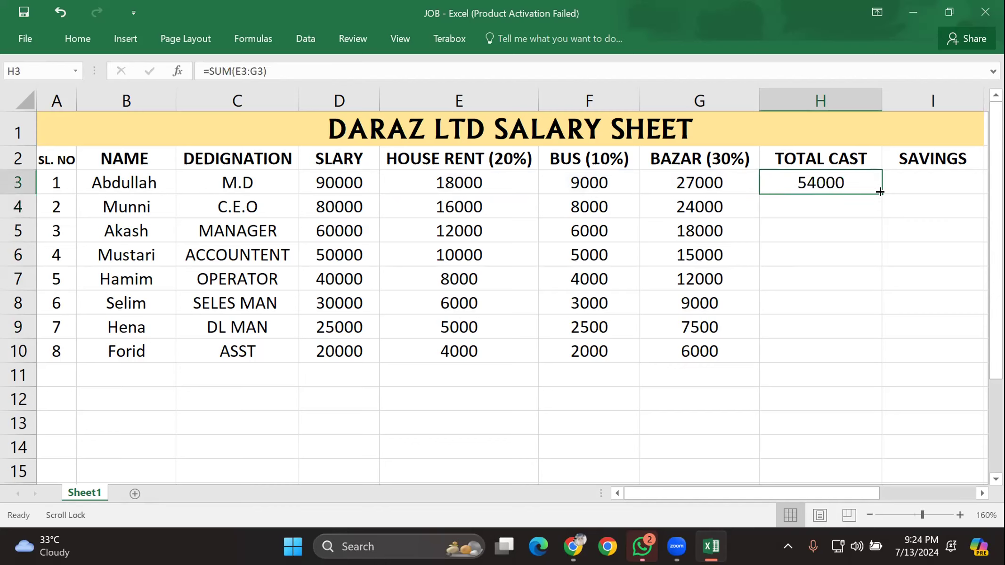
mouse_move(880, 192)
left_mouse_down()
mouse_move(868, 341)
mouse_move(880, 357)
mouse_move(860, 312)
left_mouse_up()
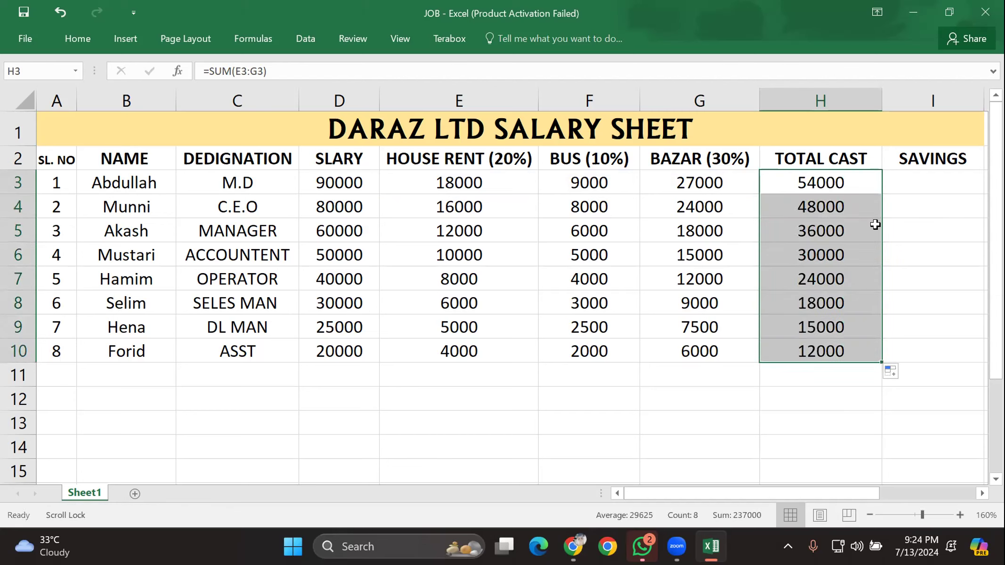
Step: Enter the savings formula =SUM(D3-H3) in cell I3 and try filling it across row 3 to L3
left_click(956, 177)
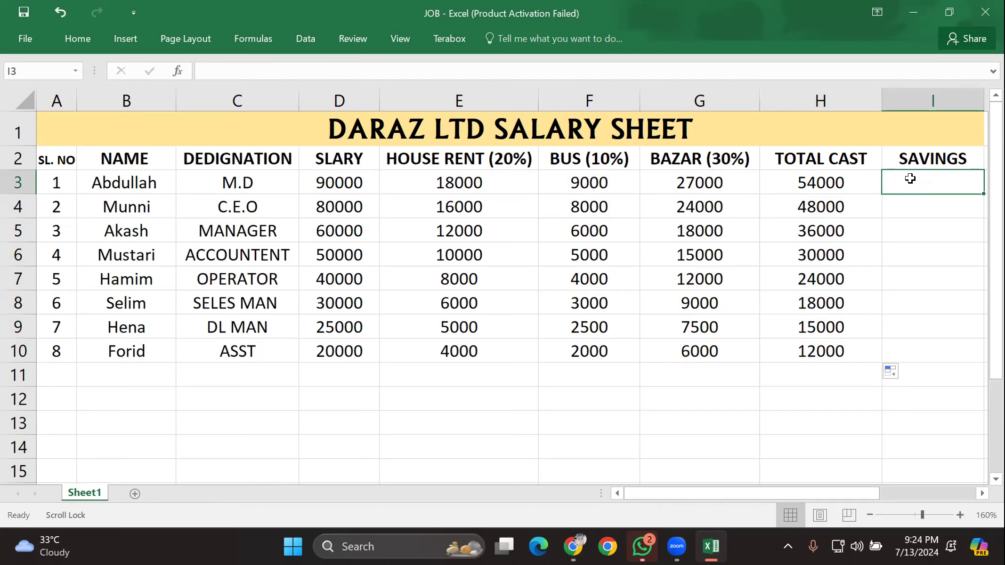
type("+")
key("BackSpace")
type("=")
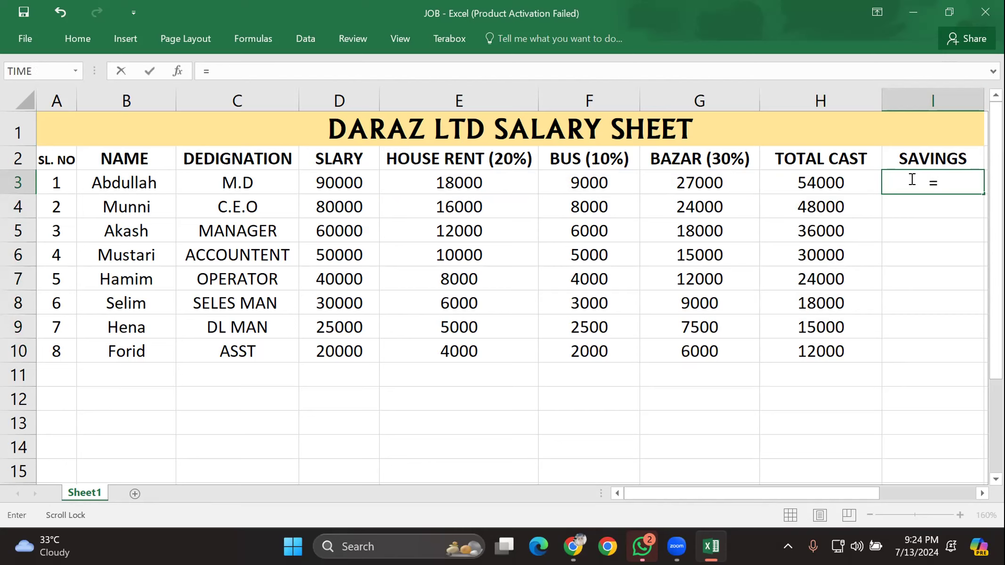
type("SUM")
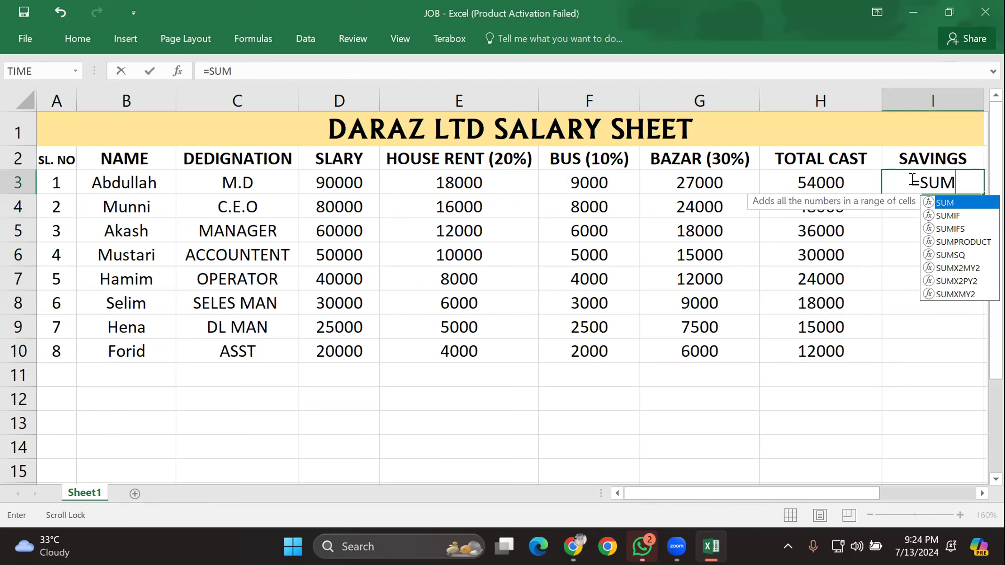
type("(")
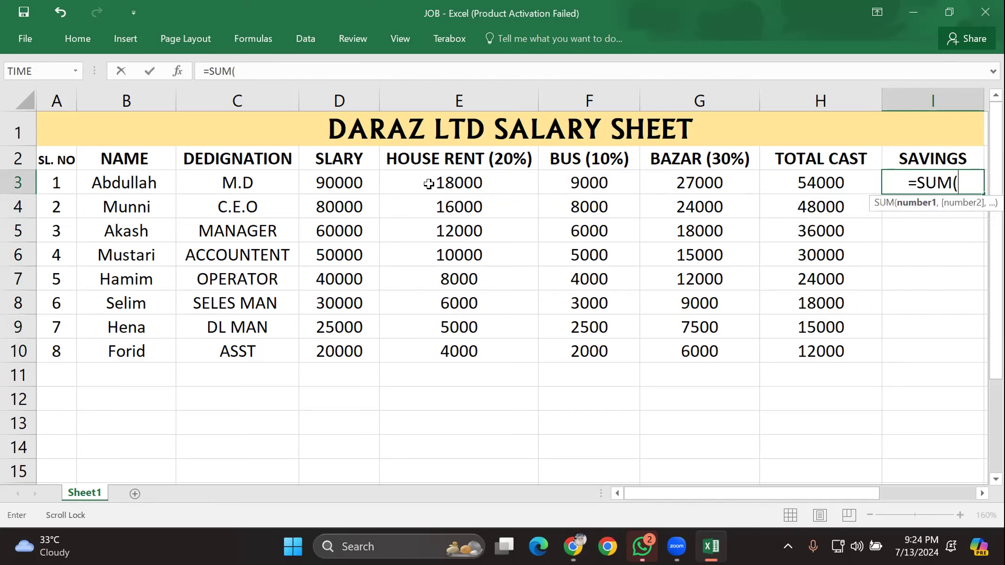
left_click(342, 182)
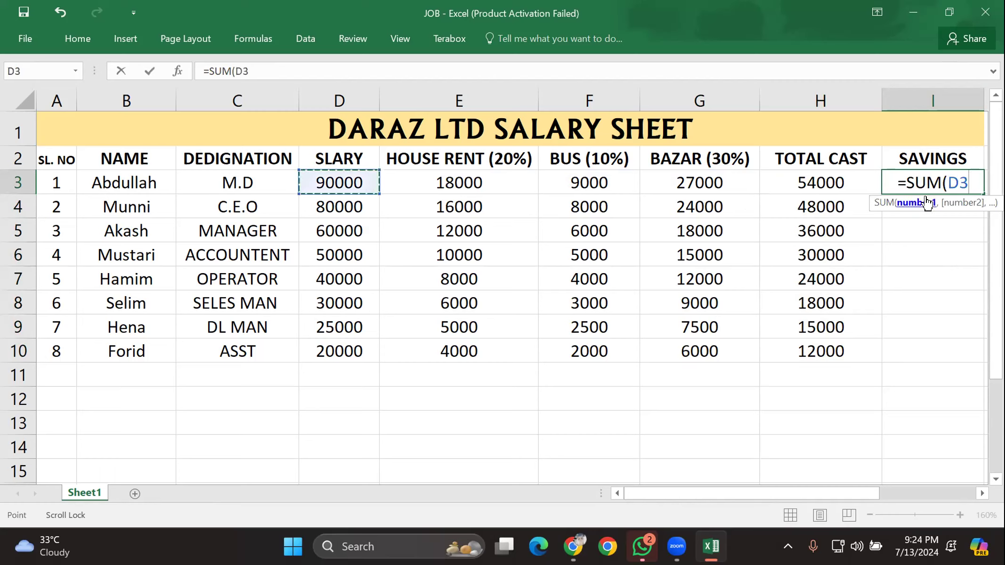
type("-")
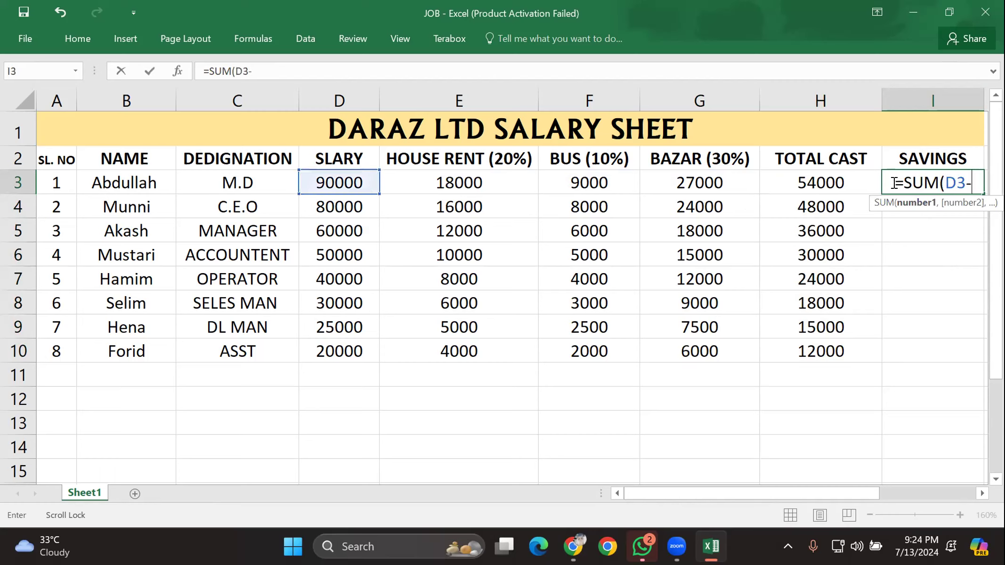
left_click(822, 179)
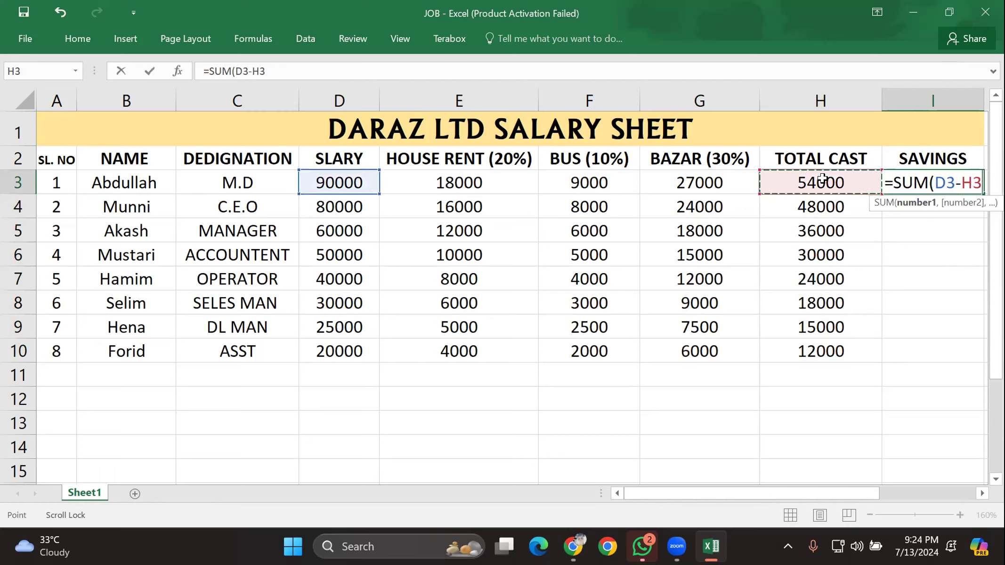
type(")")
key("Return")
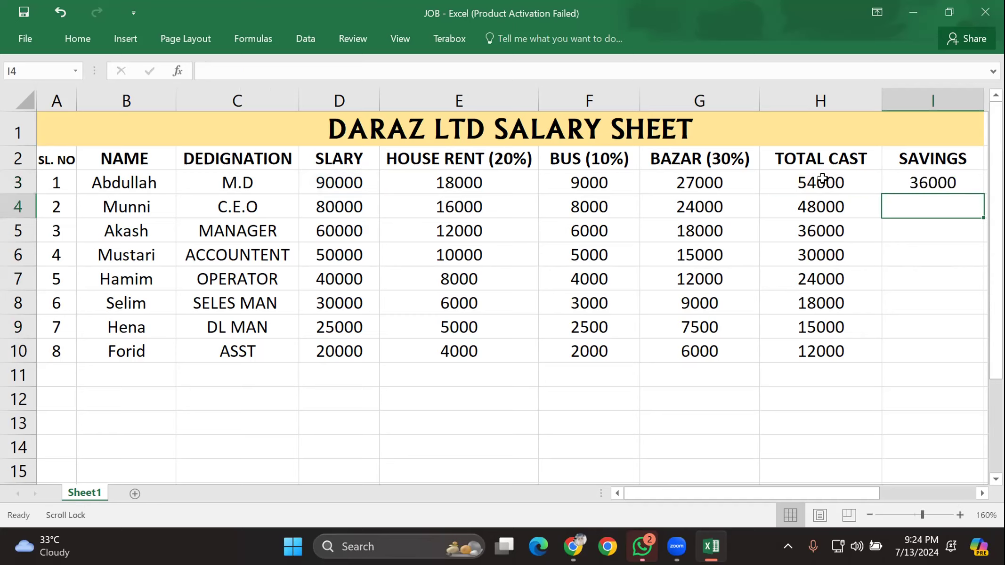
left_click(943, 174)
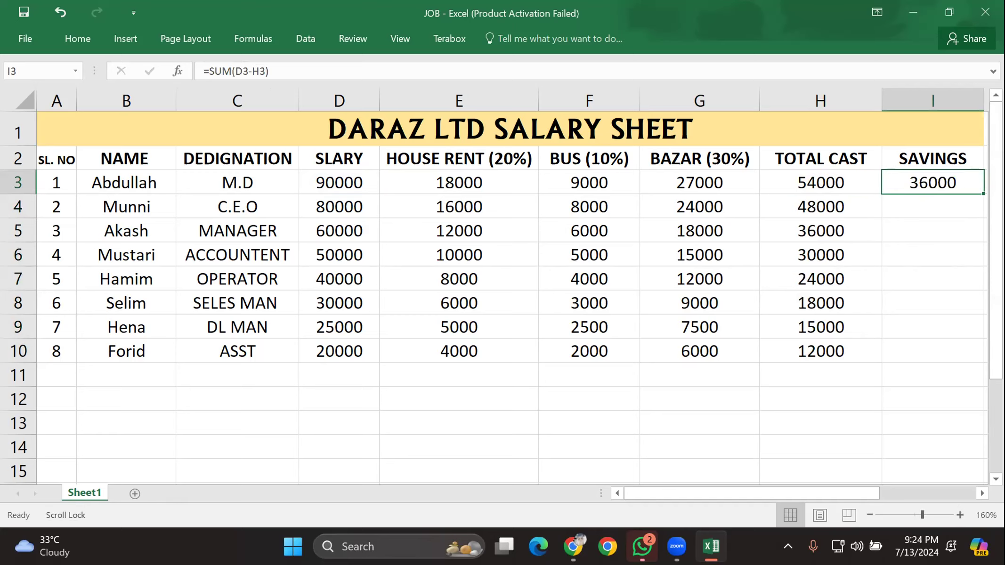
left_click_drag(982, 188, 751, 212)
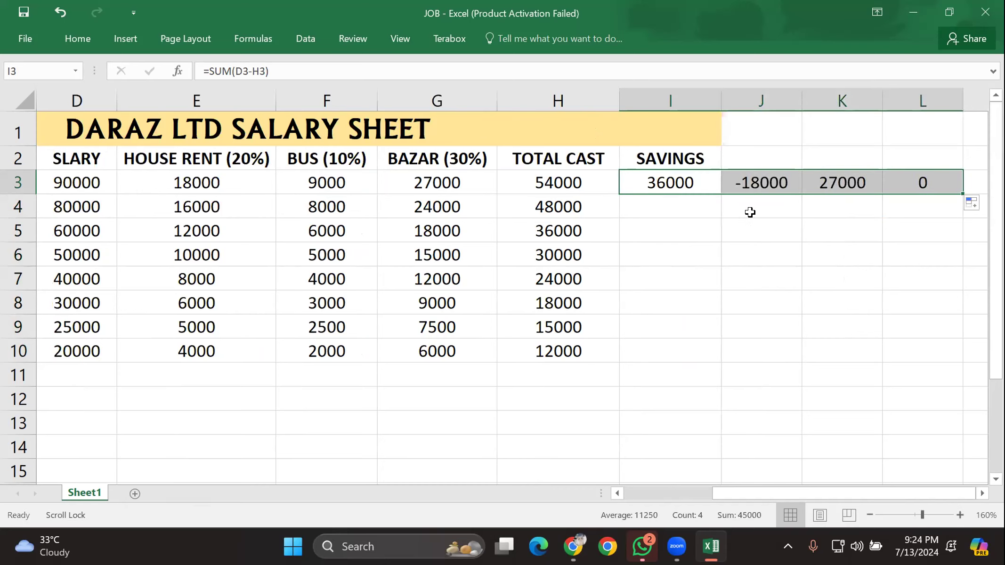
Step: Clear the savings formula from I3 and the stray copies from J3 through L3
key("BackSpace")
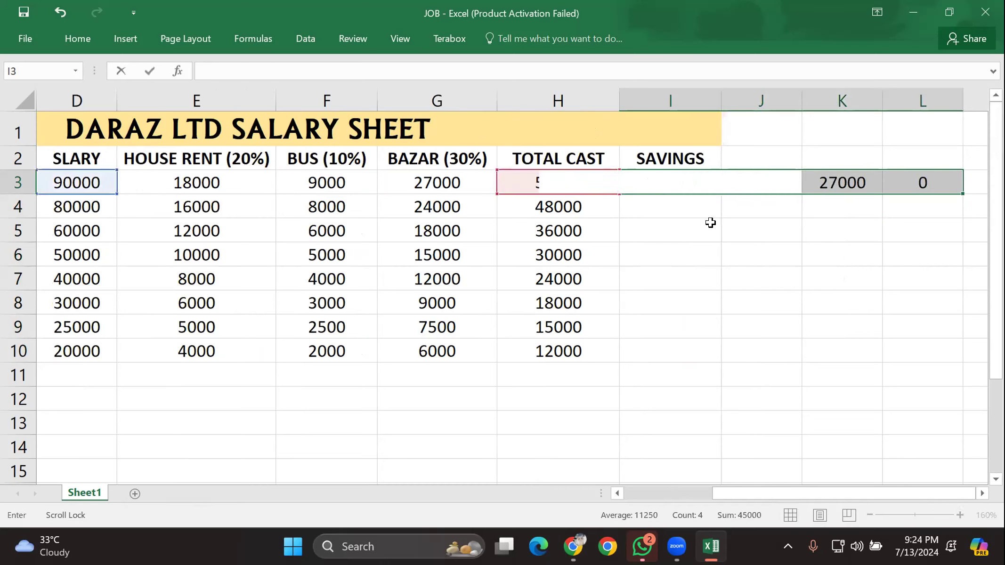
key("Return")
left_click(668, 187)
left_click_drag(758, 184, 902, 193)
key("F2")
left_click(903, 197)
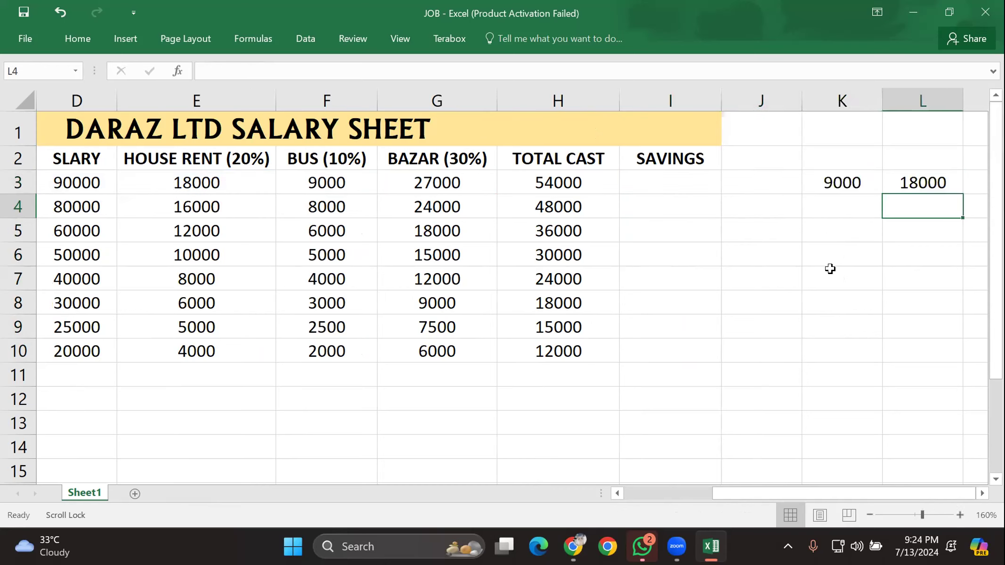
left_click(853, 184)
key("BackSpace")
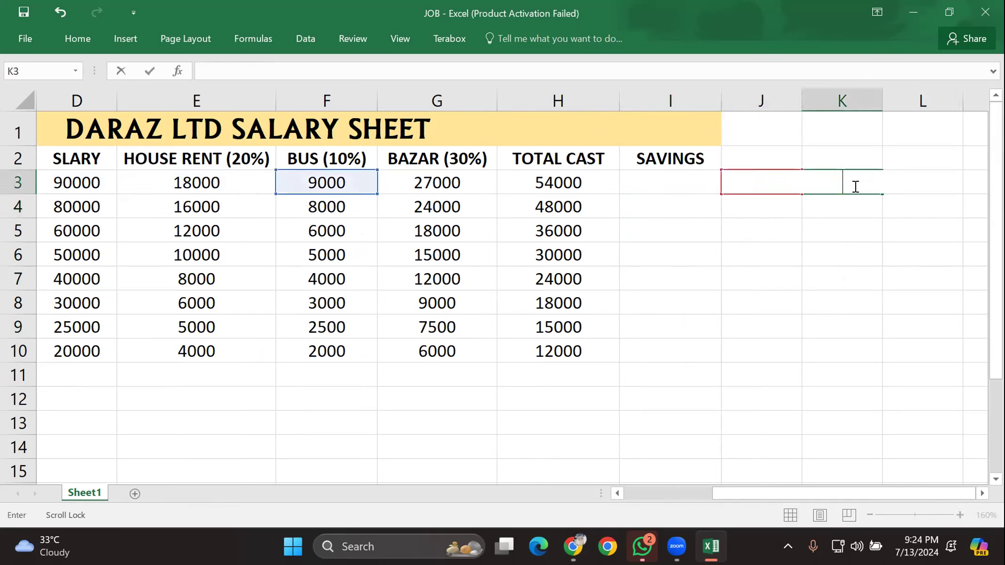
left_click(829, 195)
left_click(918, 175)
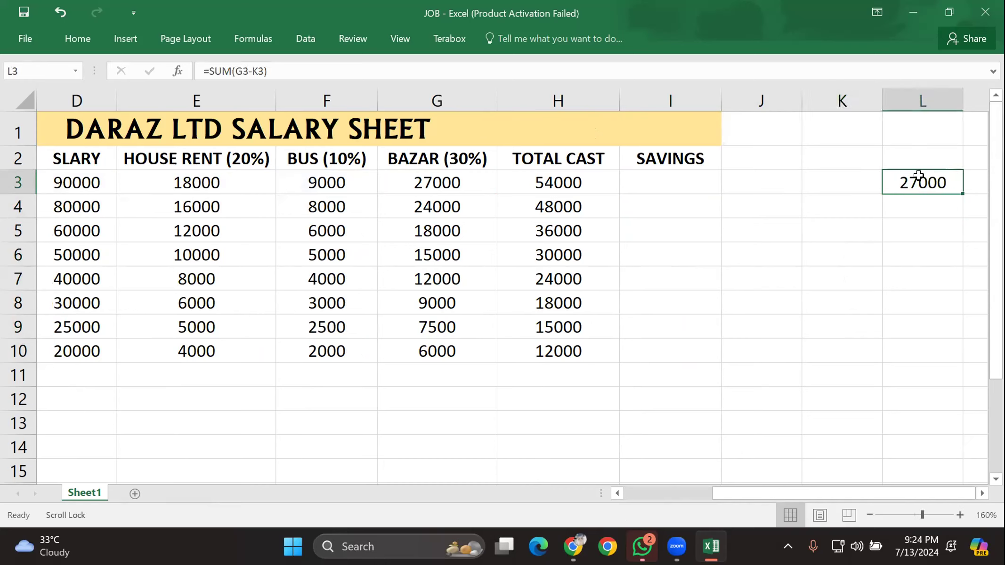
key("BackSpace")
Step: Calculate the first employee's savings in cell I3 with the formula =SUM(D3-H3)
left_click(653, 174)
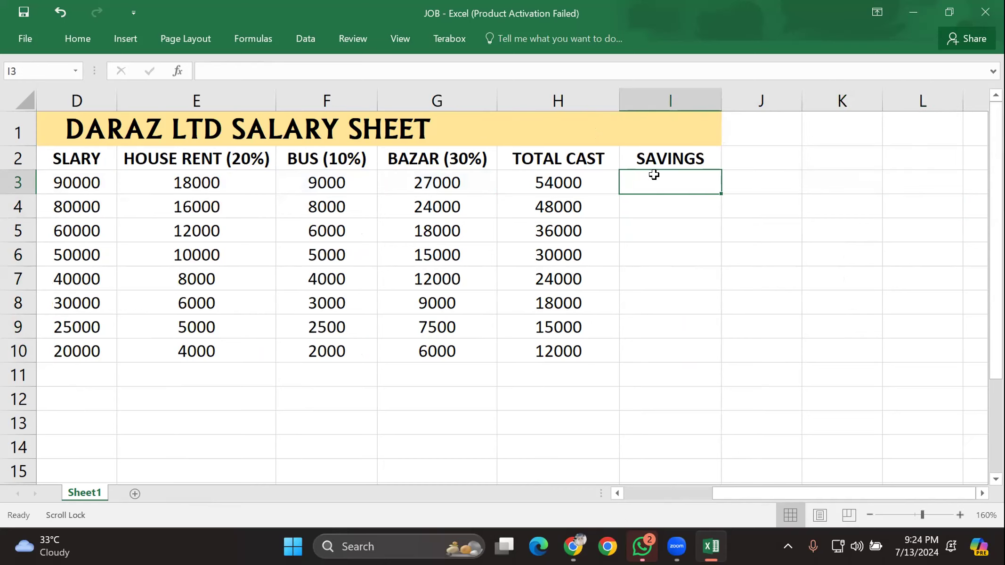
type("=")
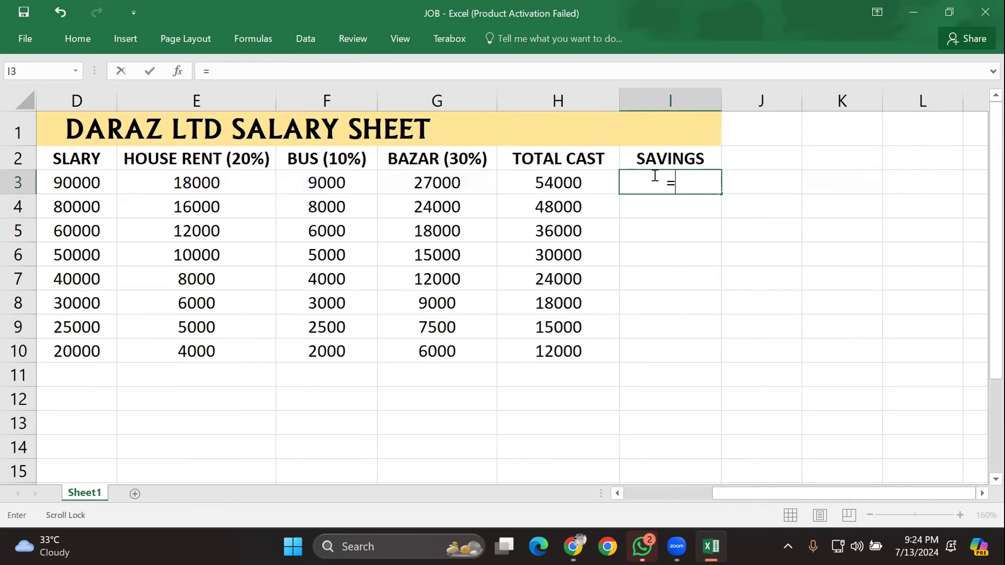
type("SUM")
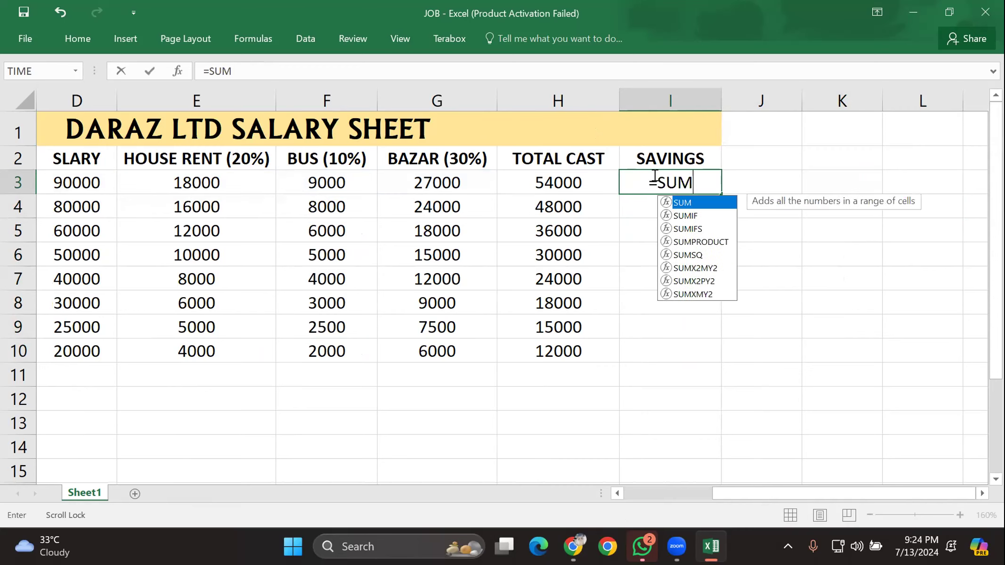
type("(")
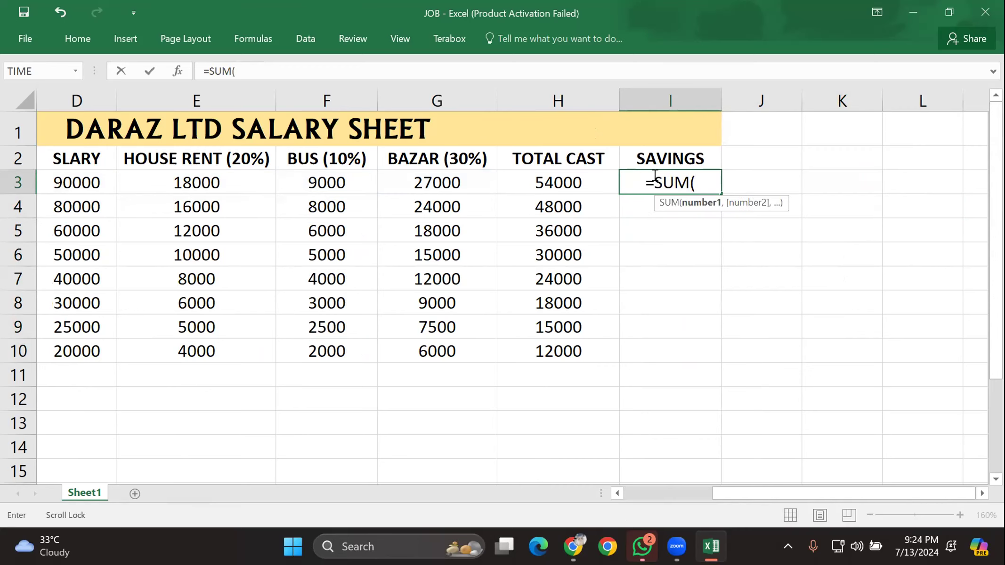
left_click(82, 176)
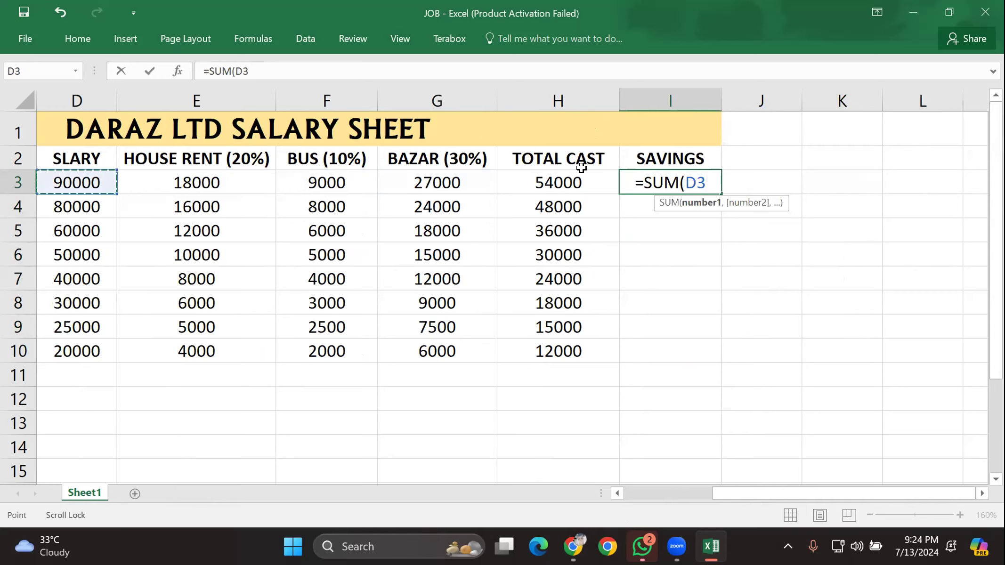
type("-")
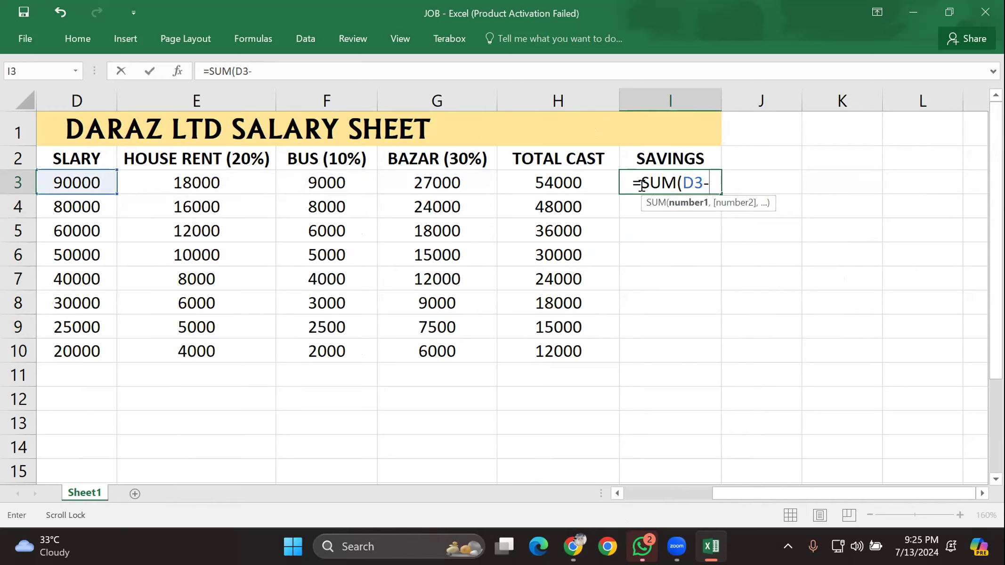
left_click(579, 184)
type(")")
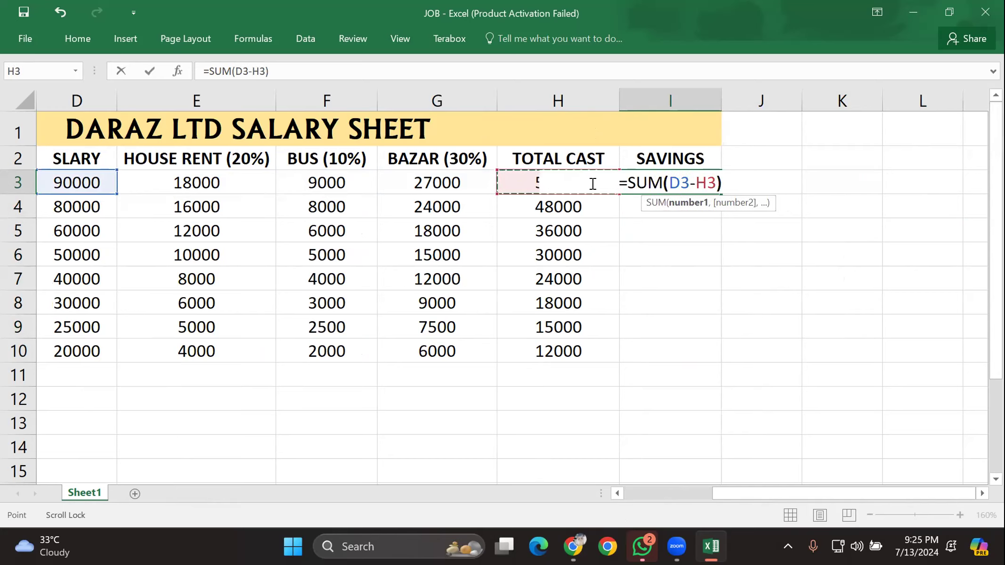
key("Return")
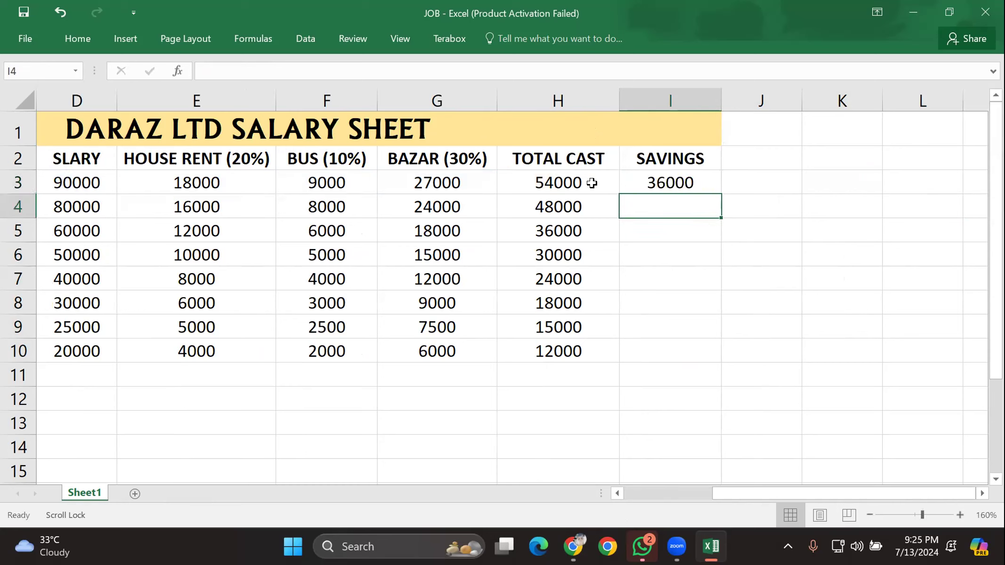
Step: Copy the savings formula from I3 down through I10 for the remaining employees
left_click(675, 188)
left_click_drag(718, 193, 706, 360)
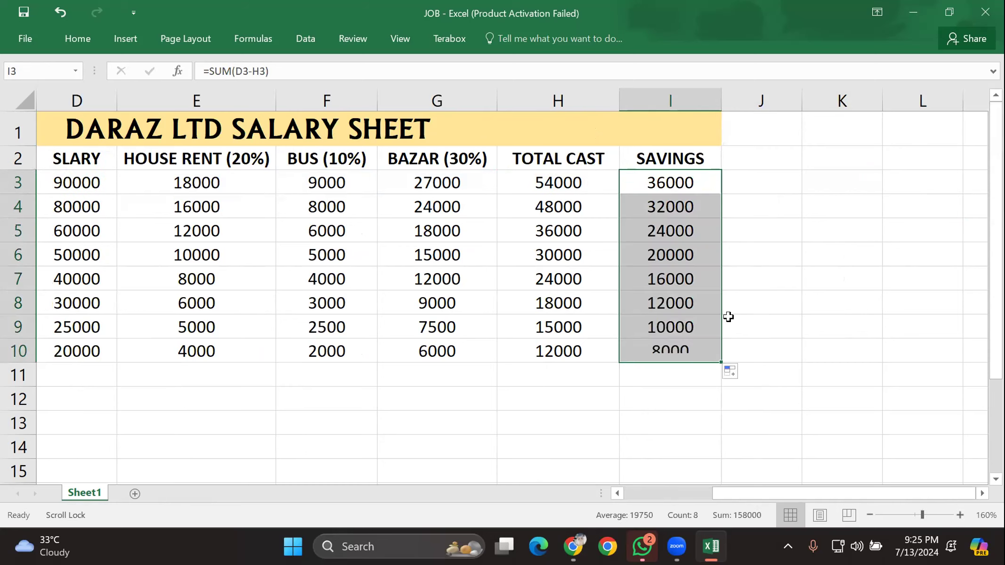
left_click(733, 311)
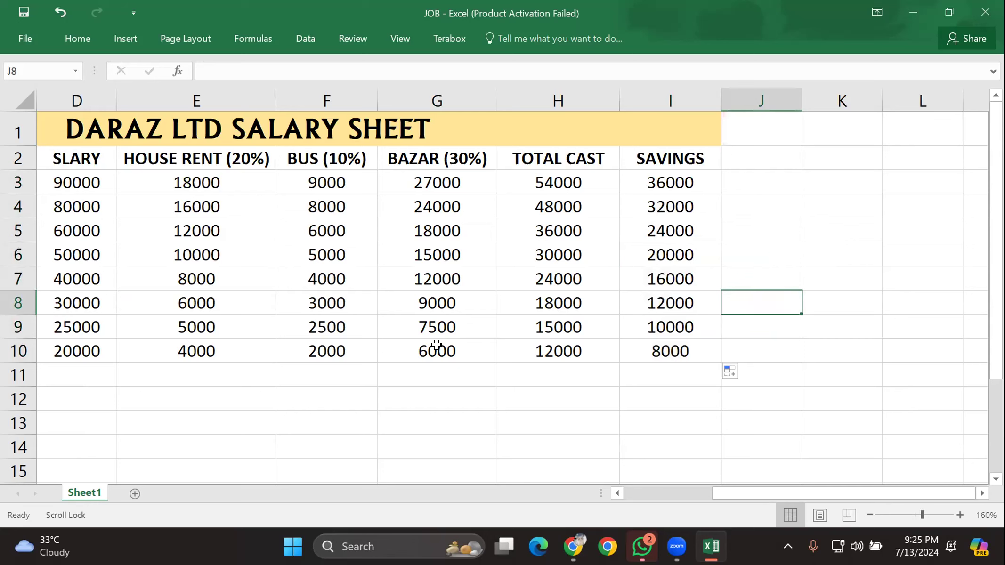
scroll(436, 346, "left", 2)
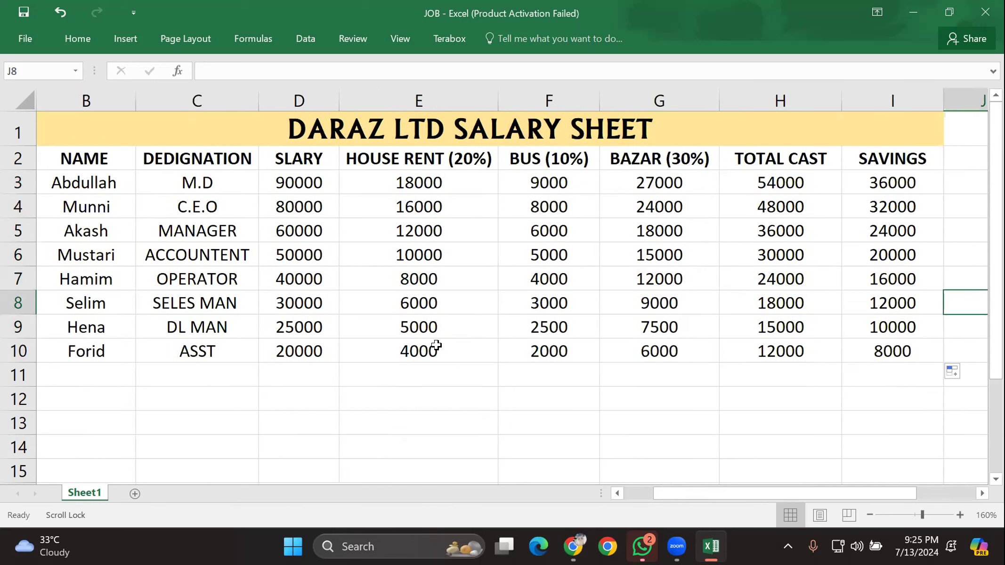
scroll(436, 346, "right", 1)
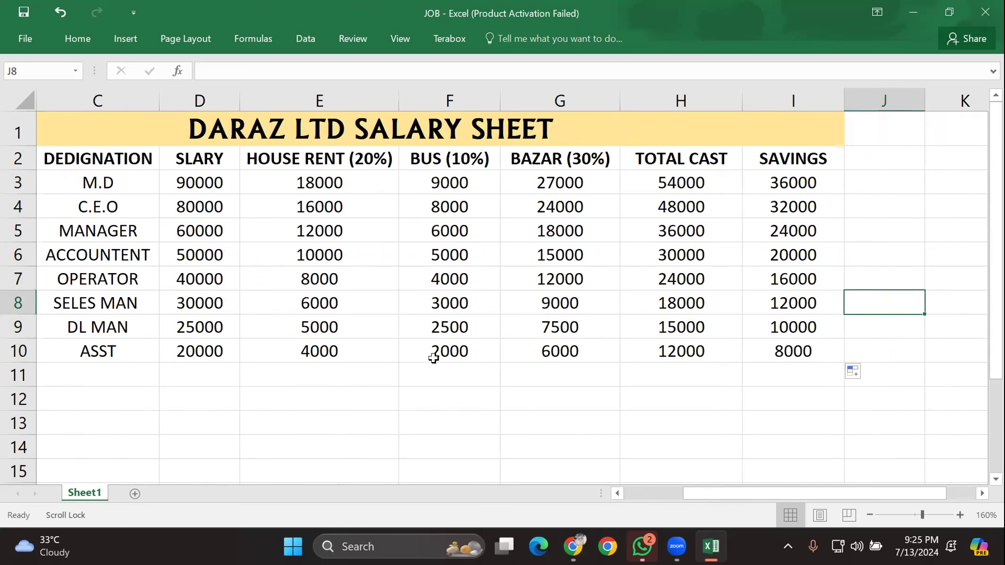
scroll(407, 370, "left", 2)
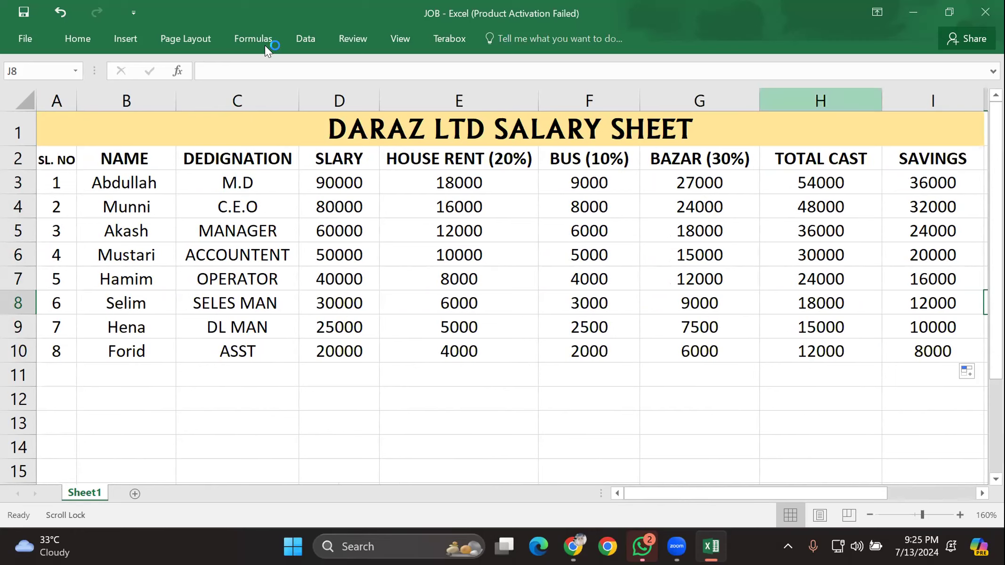
left_click(83, 34)
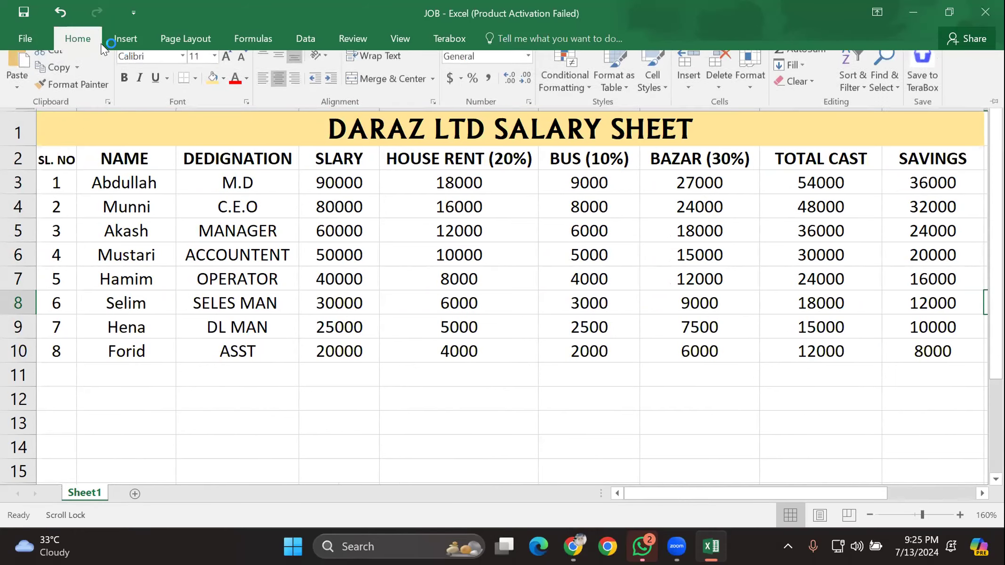
left_click(74, 133)
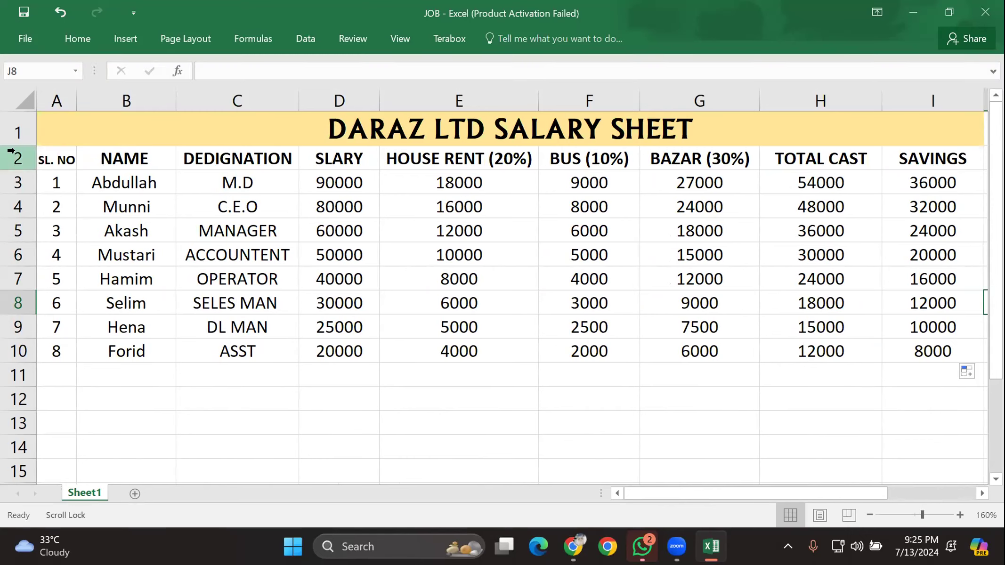
left_click(18, 130)
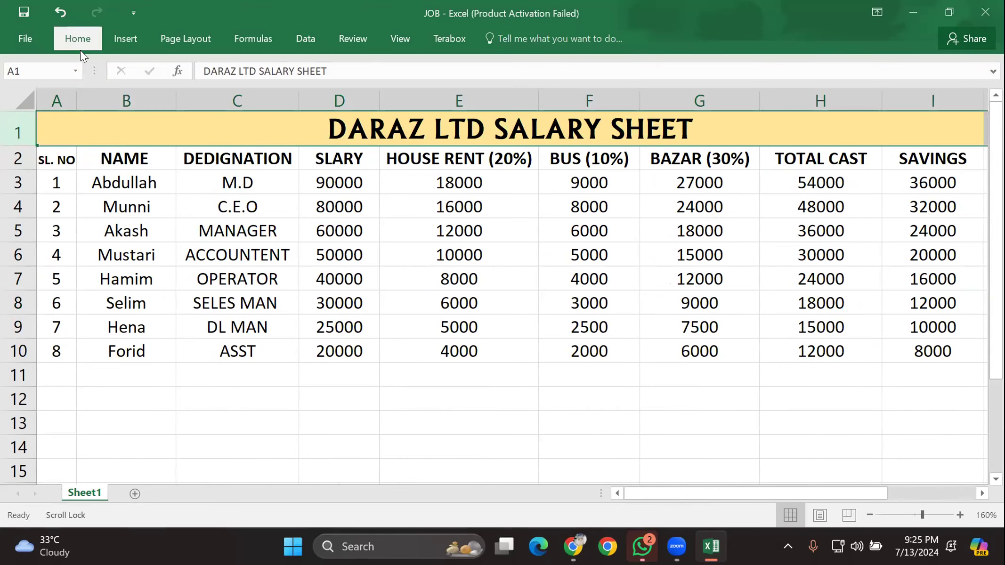
left_click(78, 46)
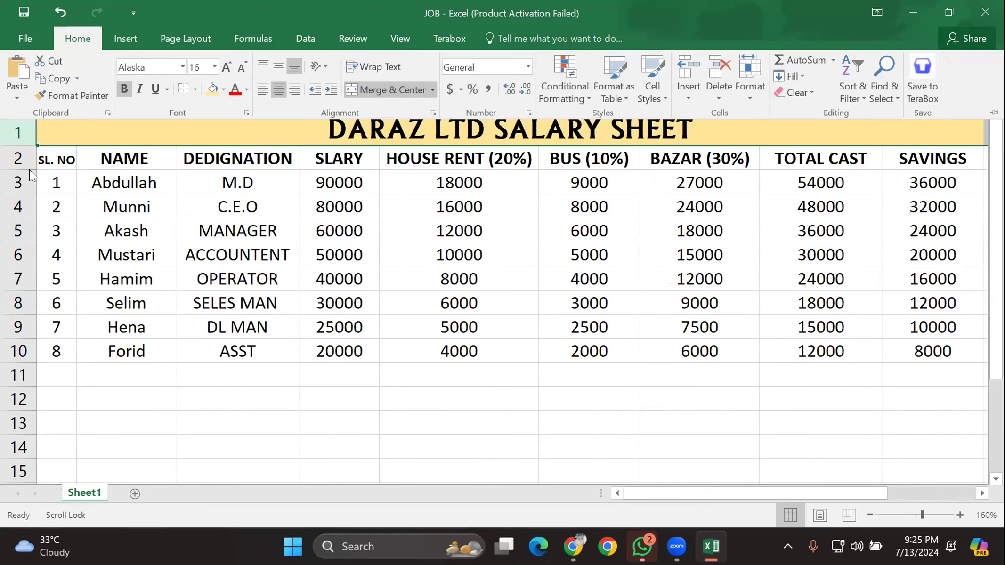
Step: Fill the whole of row 3, the first employee's row, with the same light gold colour as the title
left_click(20, 180)
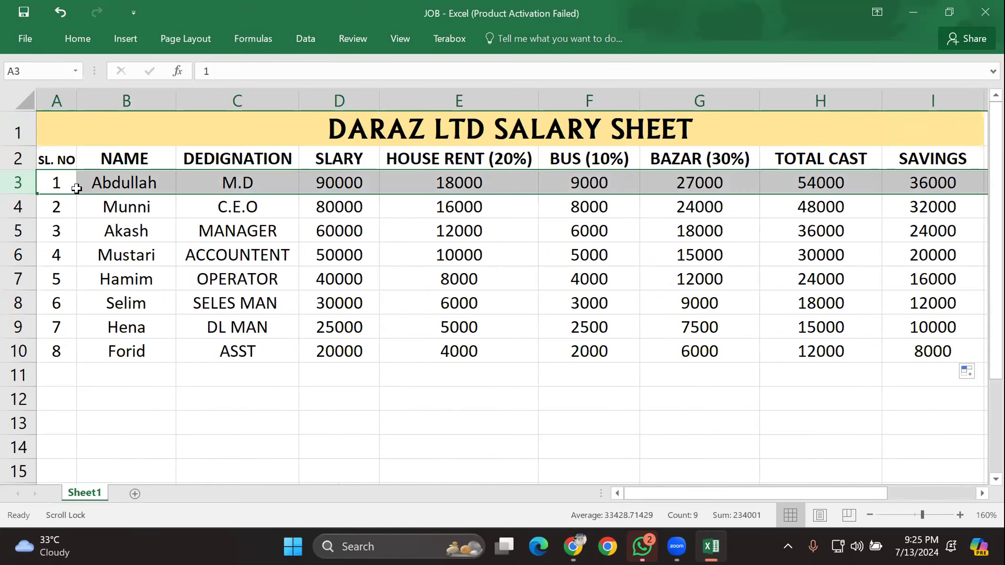
right_click(180, 184)
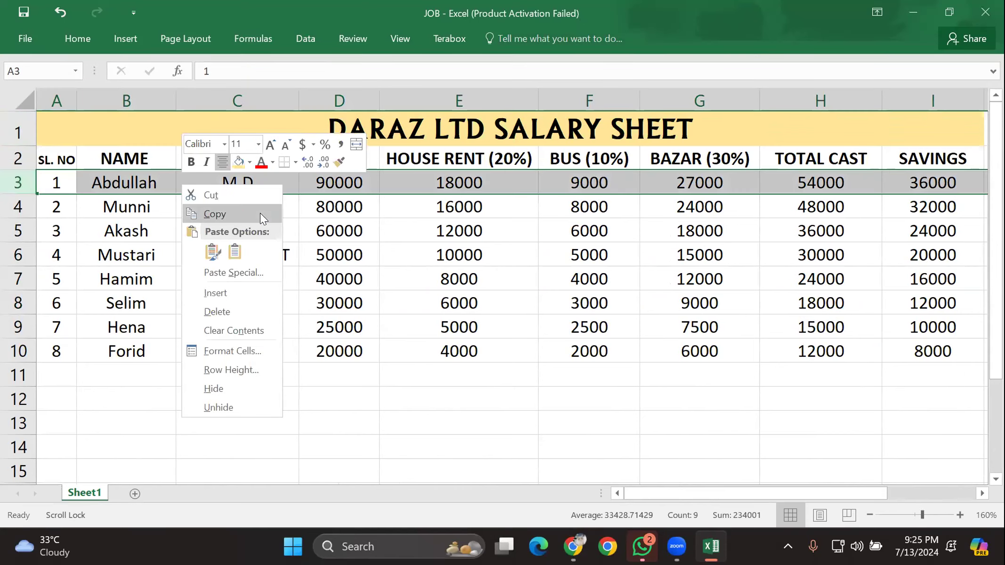
left_click(240, 161)
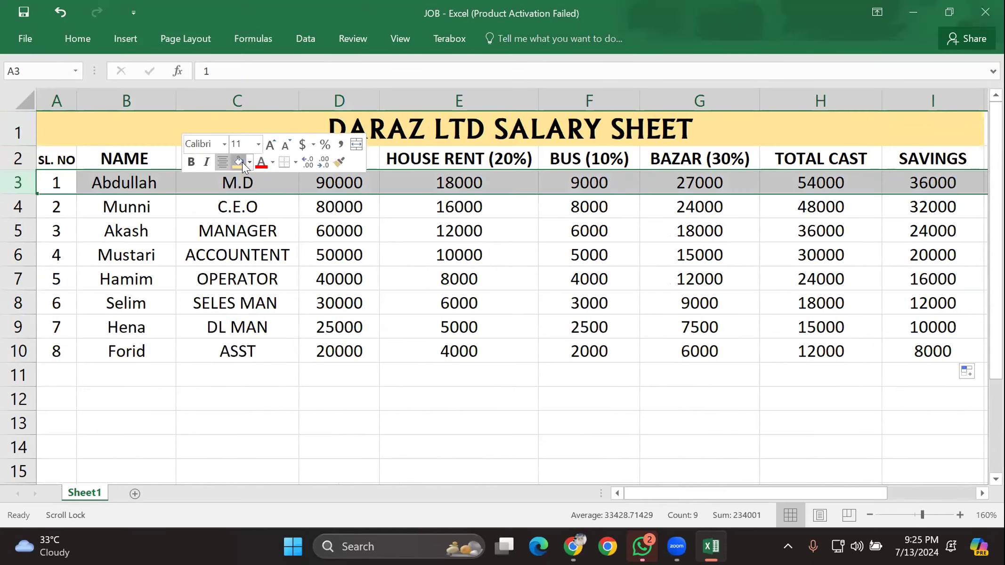
left_click(400, 381)
Step: Fill the whole of row 4, the second employee's row, with a medium blue colour
left_click(24, 207)
right_click(27, 209)
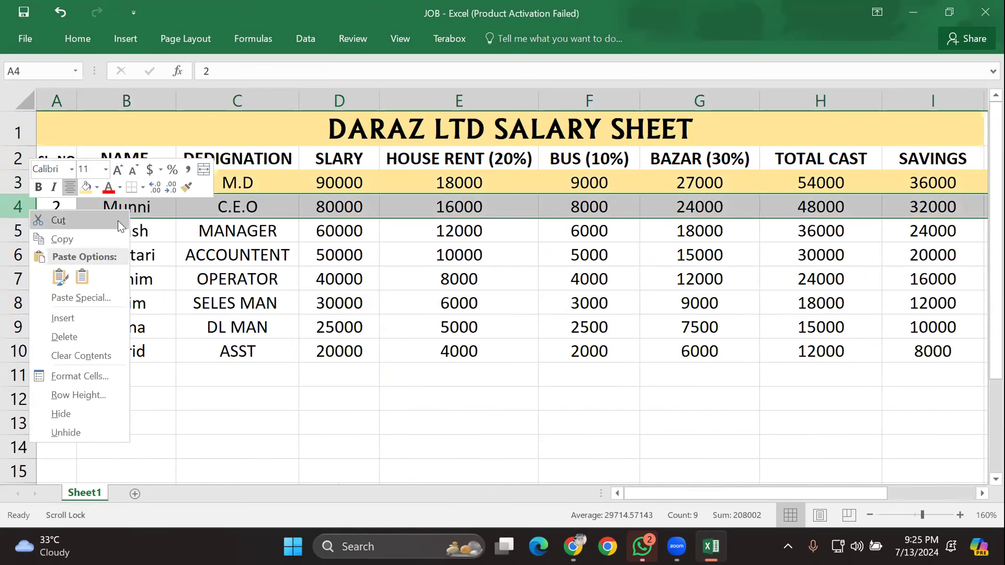
left_click(96, 188)
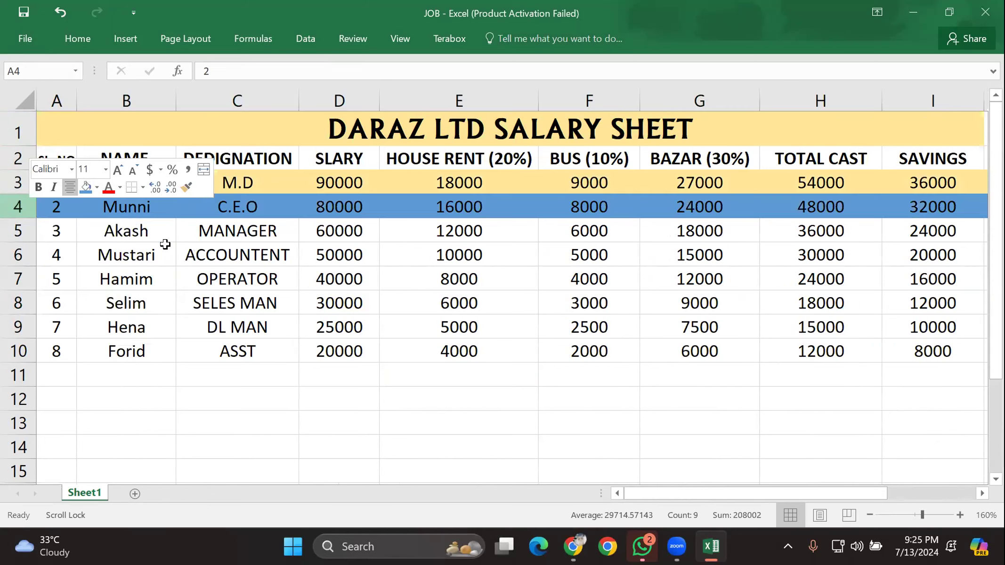
left_click(237, 327)
left_click(25, 100)
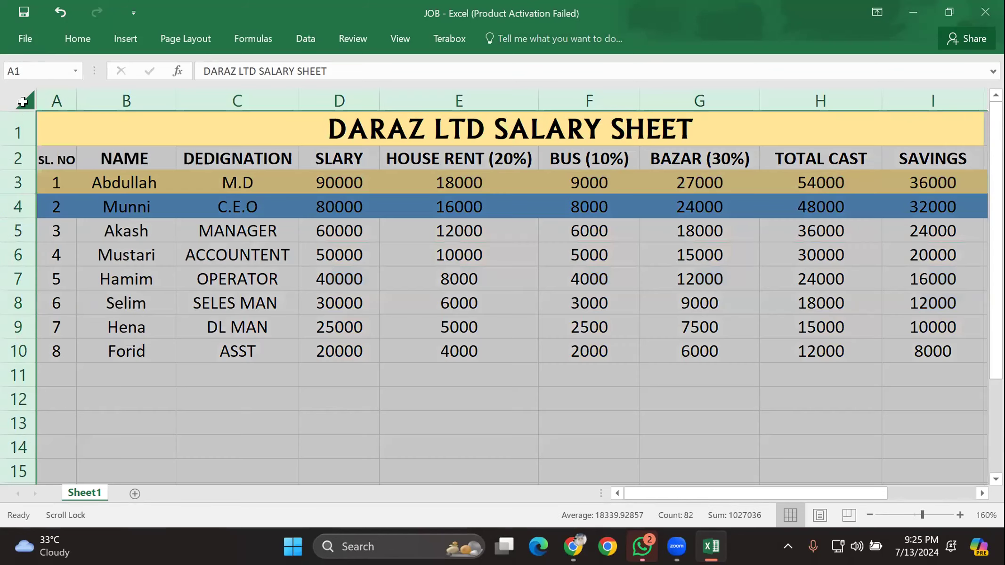
left_click(17, 131)
left_click(206, 369)
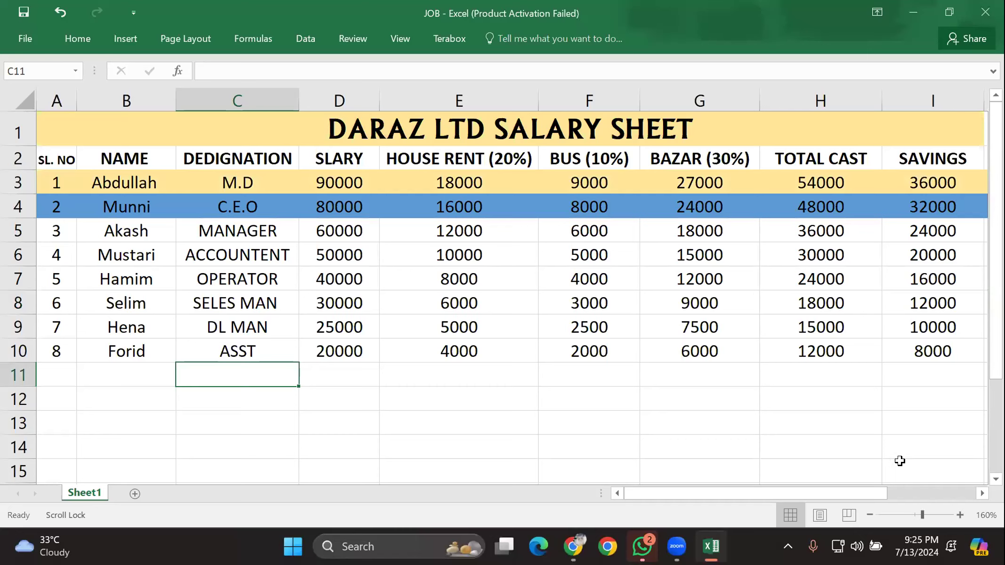
Step: Format the range A2:I10 as a table with headers, using the light table style with an orange header row
left_click(921, 514)
mouse_move(922, 514)
left_mouse_down()
mouse_move(892, 514)
mouse_move(919, 513)
left_mouse_up()
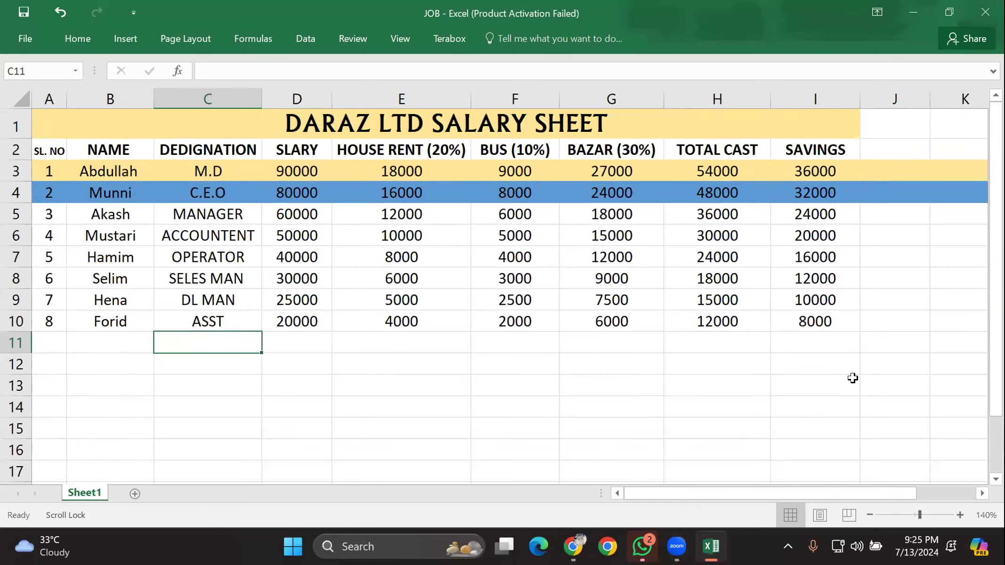
left_click(852, 377)
left_click_drag(853, 330, 39, 155)
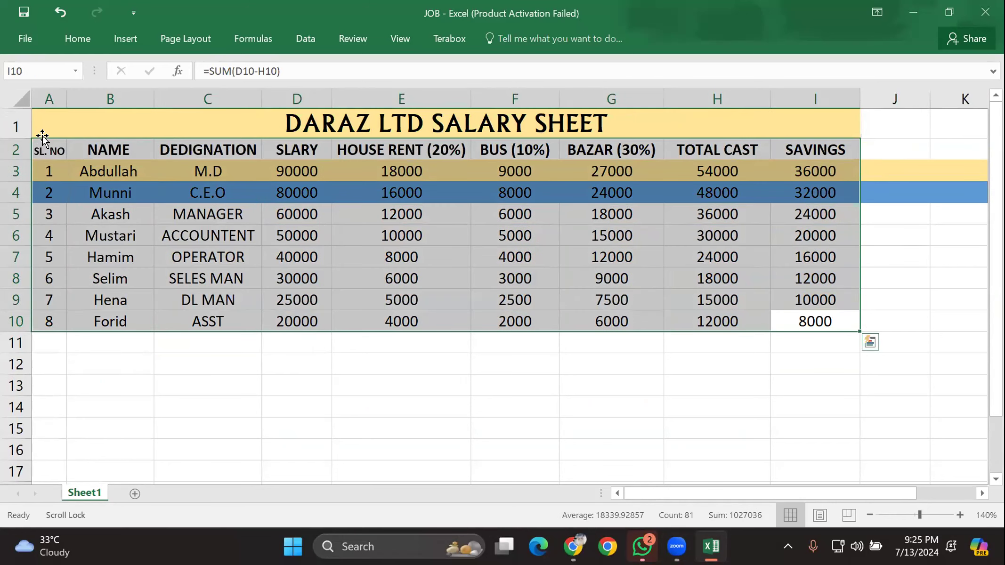
left_click(61, 41)
left_click(561, 115)
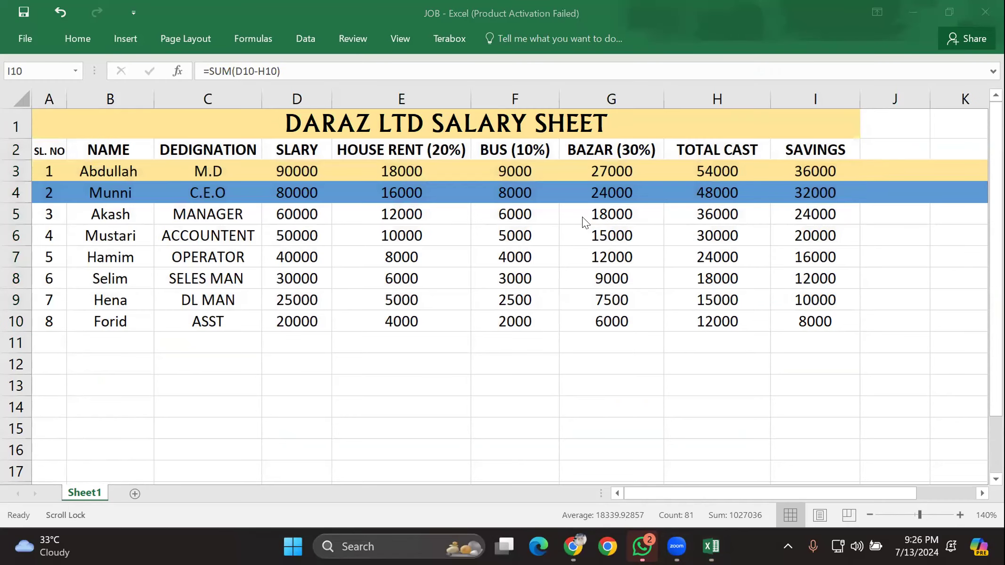
left_click(500, 109)
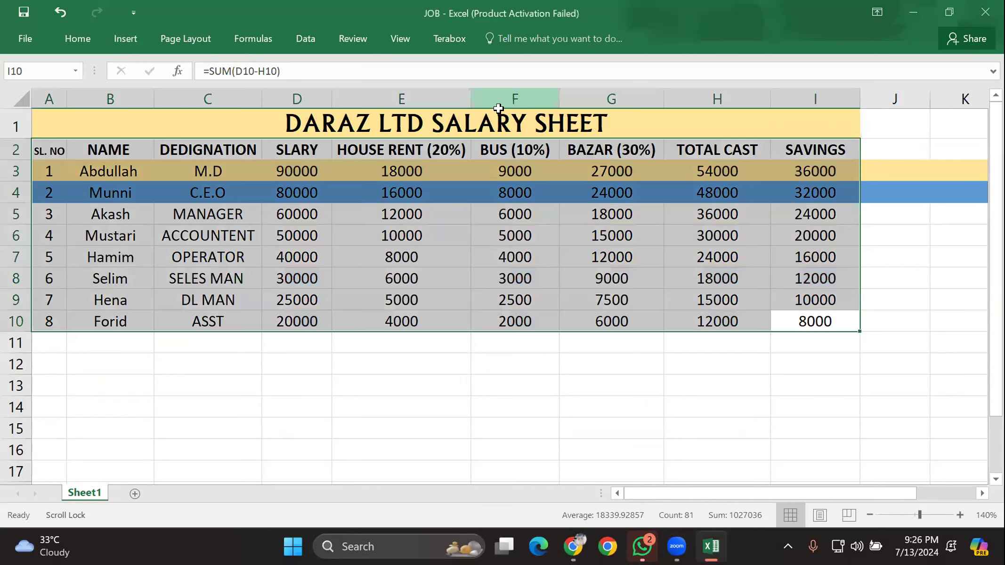
left_click(78, 30)
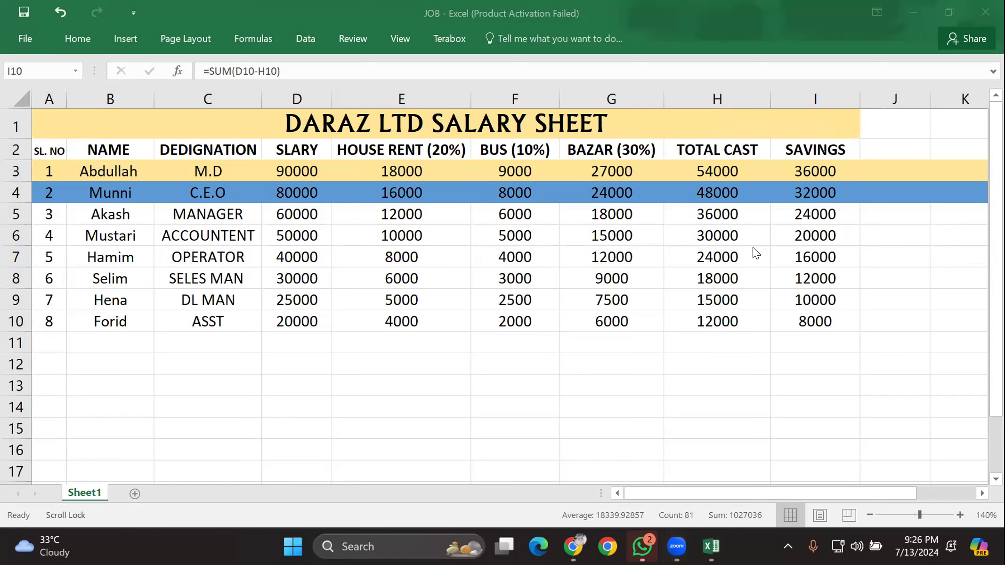
left_click_drag(851, 329, 50, 150)
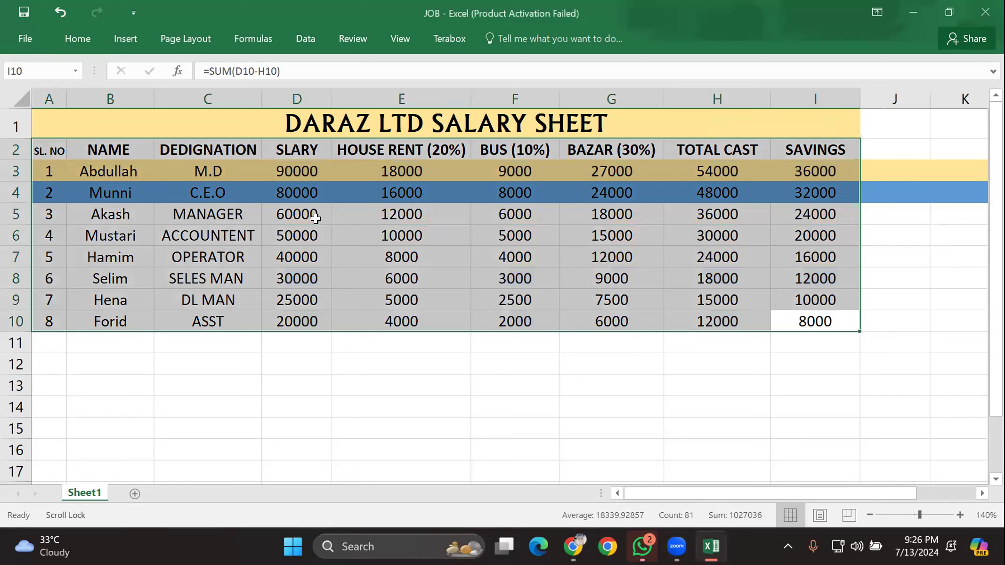
left_click(74, 42)
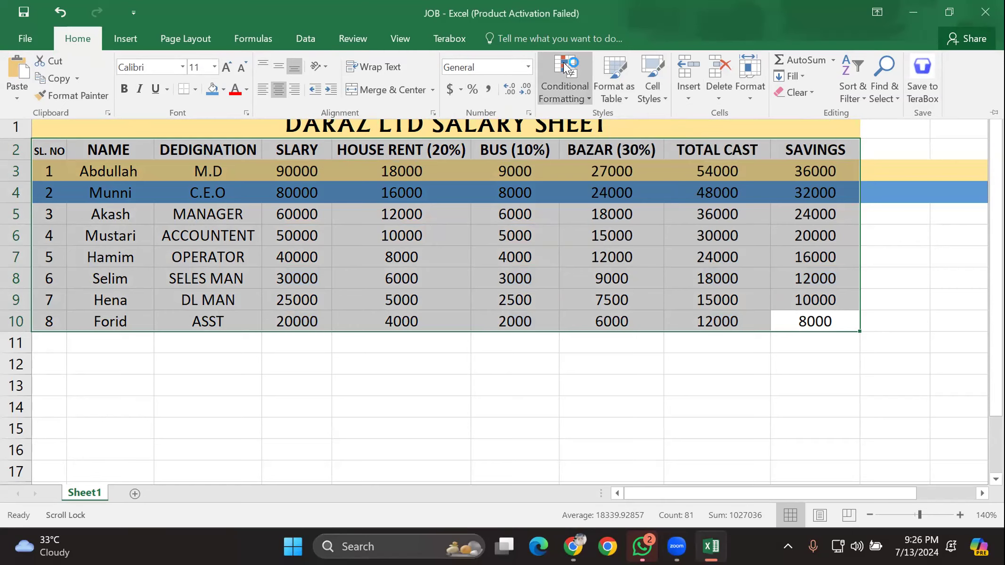
left_click(600, 65)
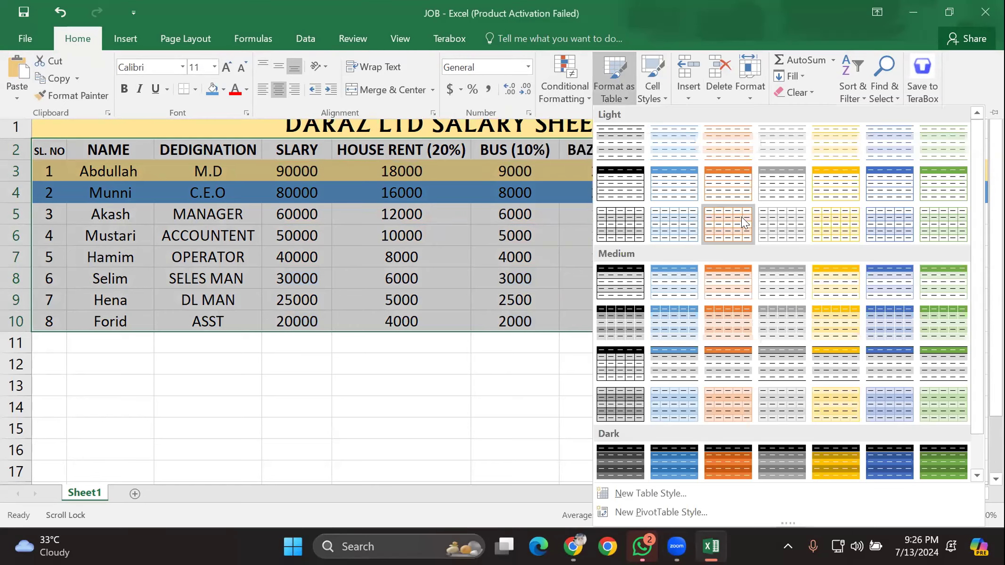
left_click(716, 190)
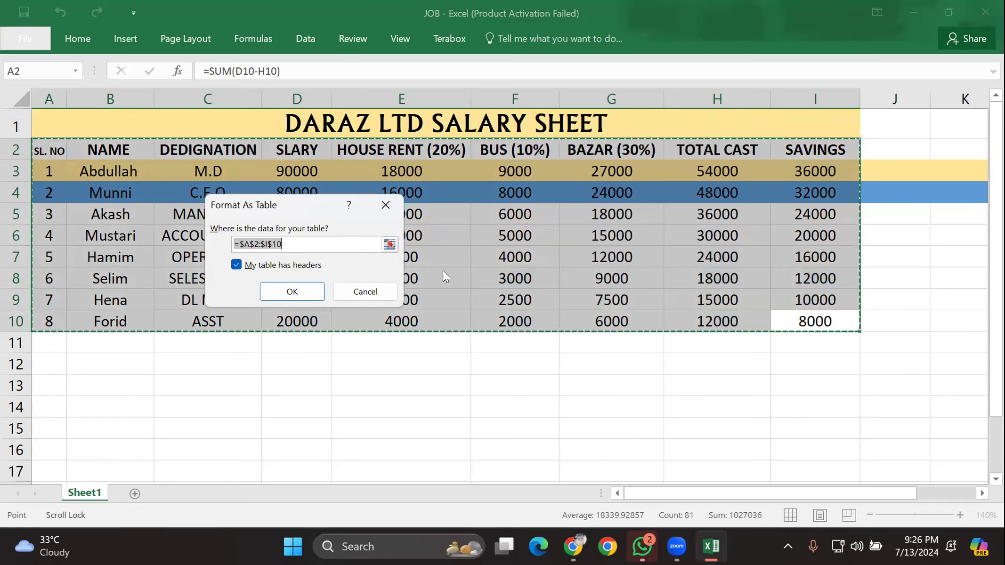
left_click(291, 286)
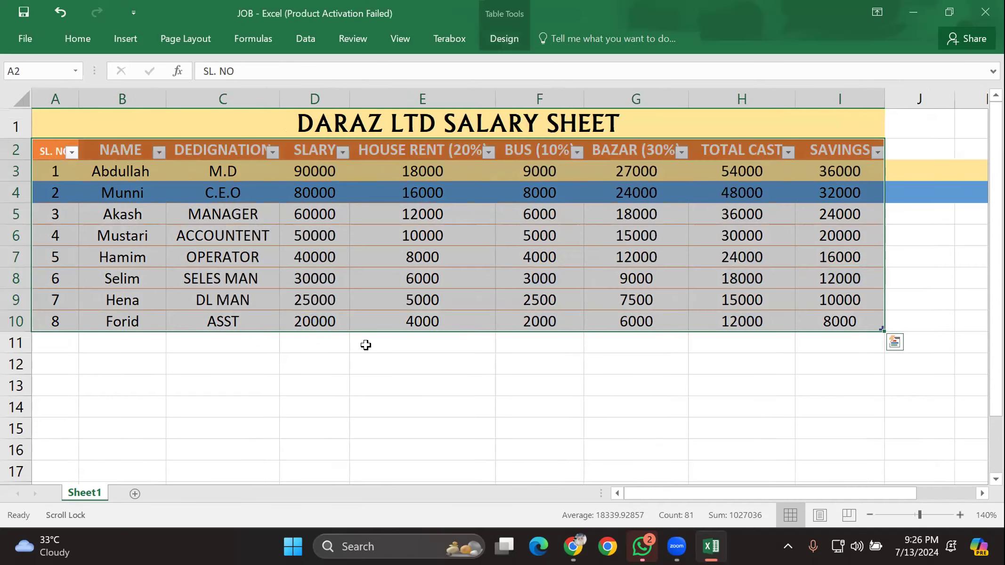
left_click(418, 383)
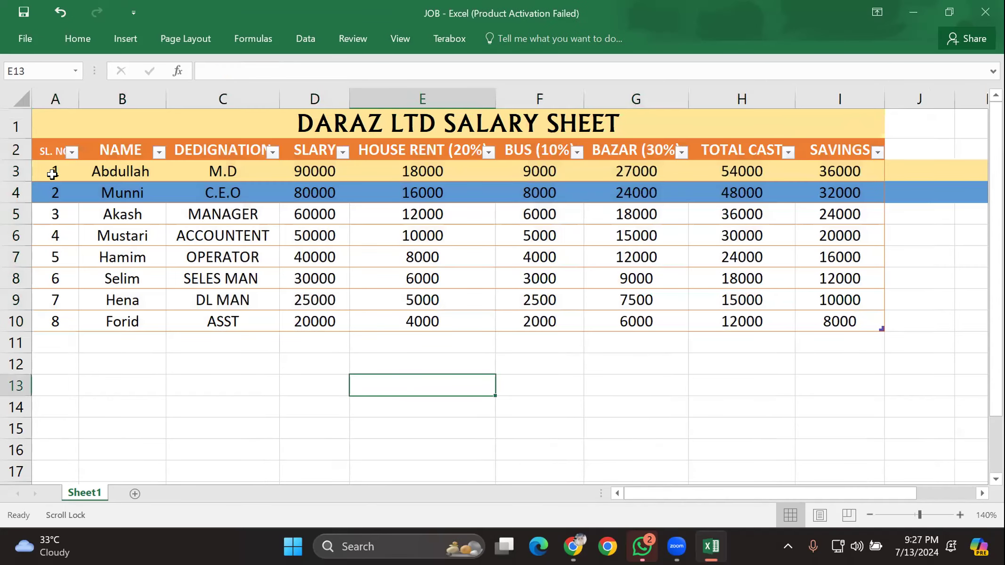
left_click_drag(35, 174, 768, 320)
left_click(90, 39)
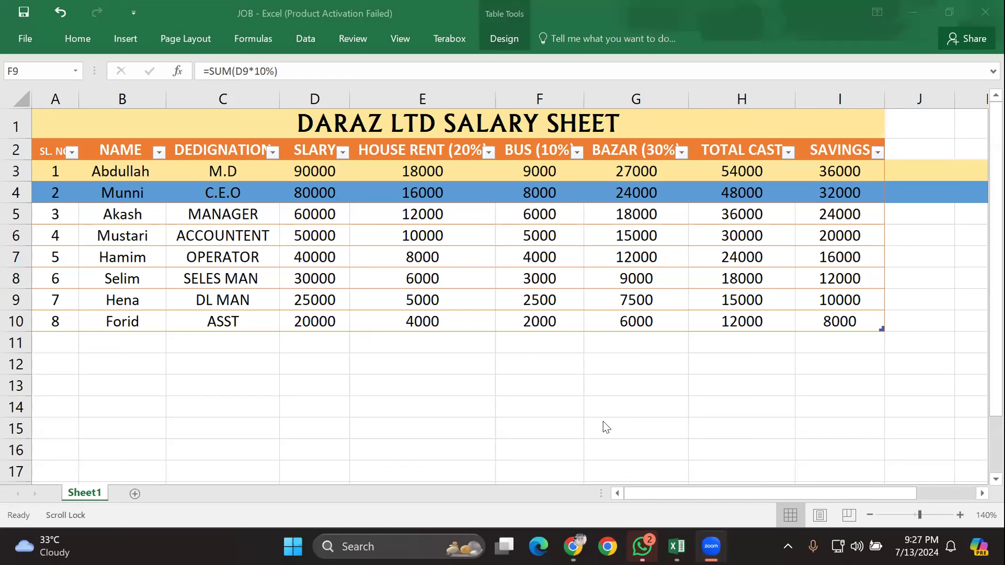
left_click(872, 324)
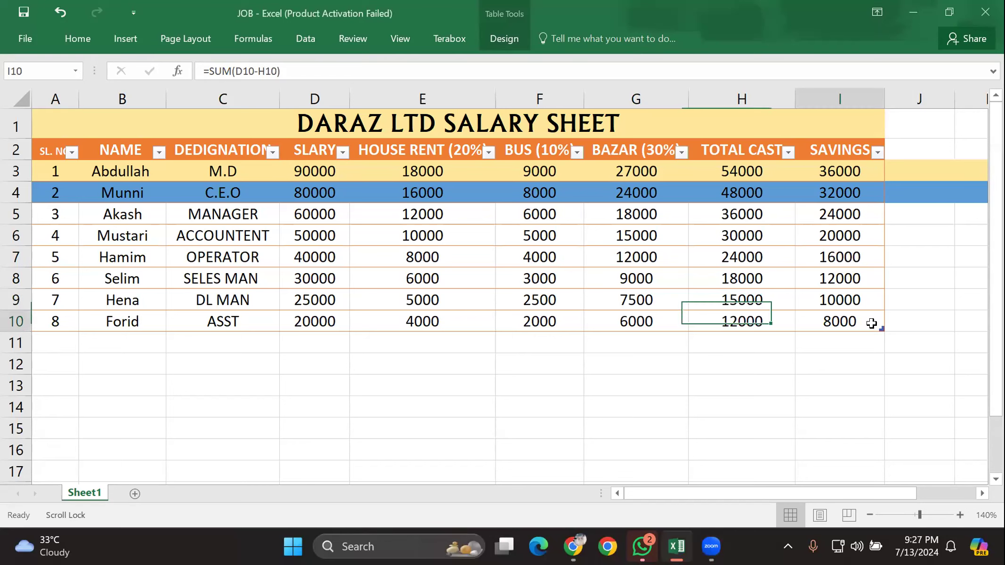
left_click(650, 360)
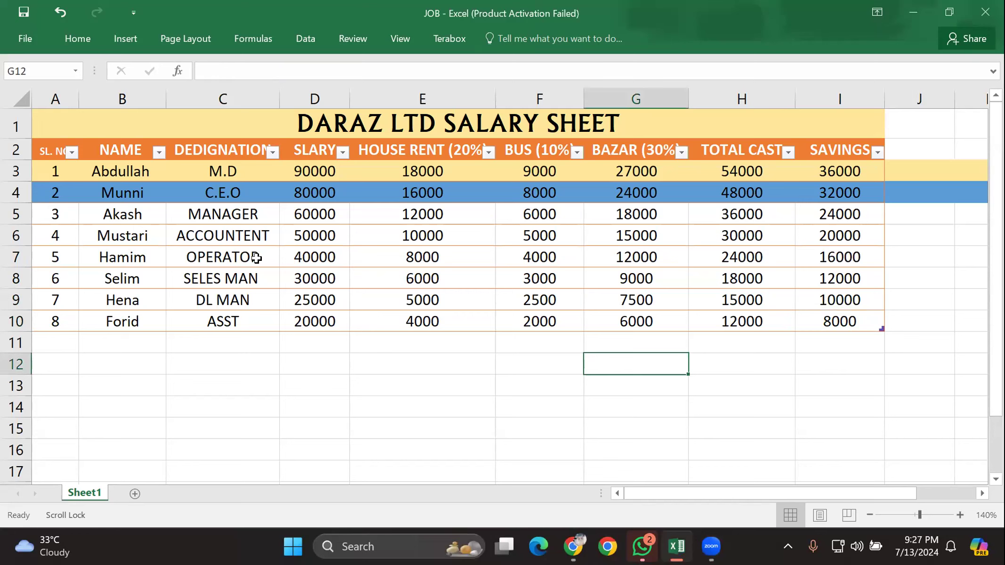
left_click(208, 350)
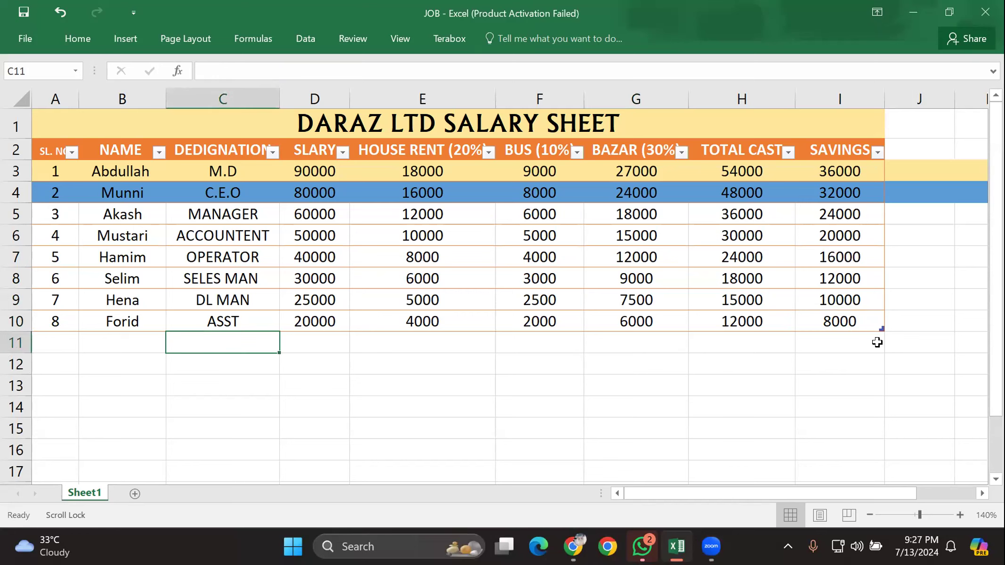
left_click_drag(876, 336, 52, 159)
left_click(463, 404)
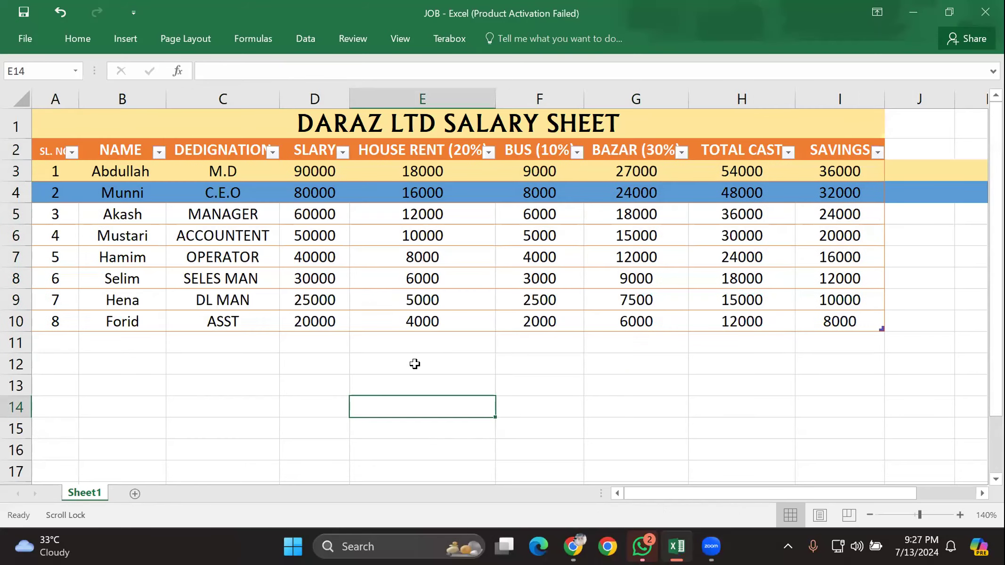
Step: Browse the available table styles and cell styles for the range A3:I11 without applying any
left_click_drag(873, 338, 18, 162)
left_click(77, 46)
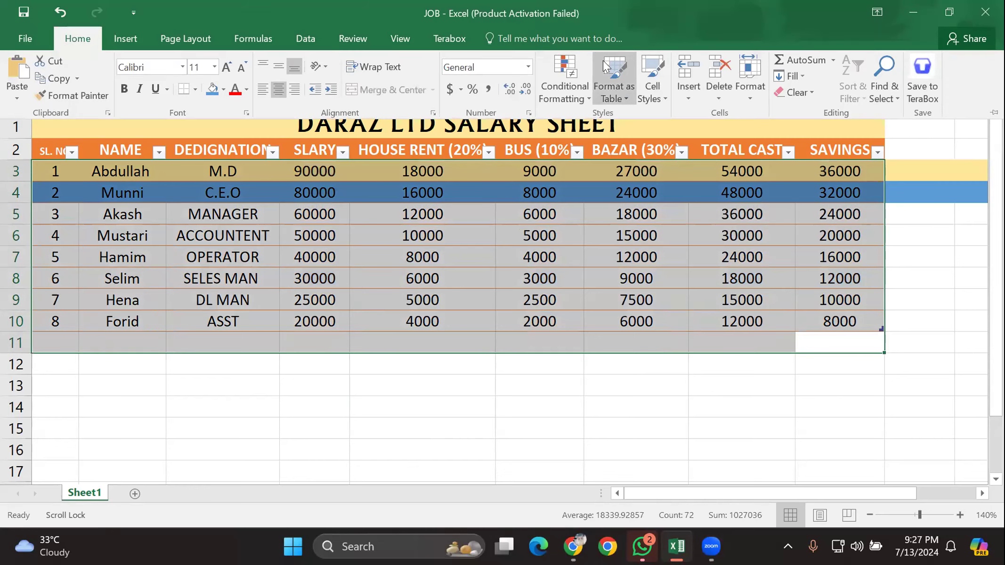
left_click(607, 93)
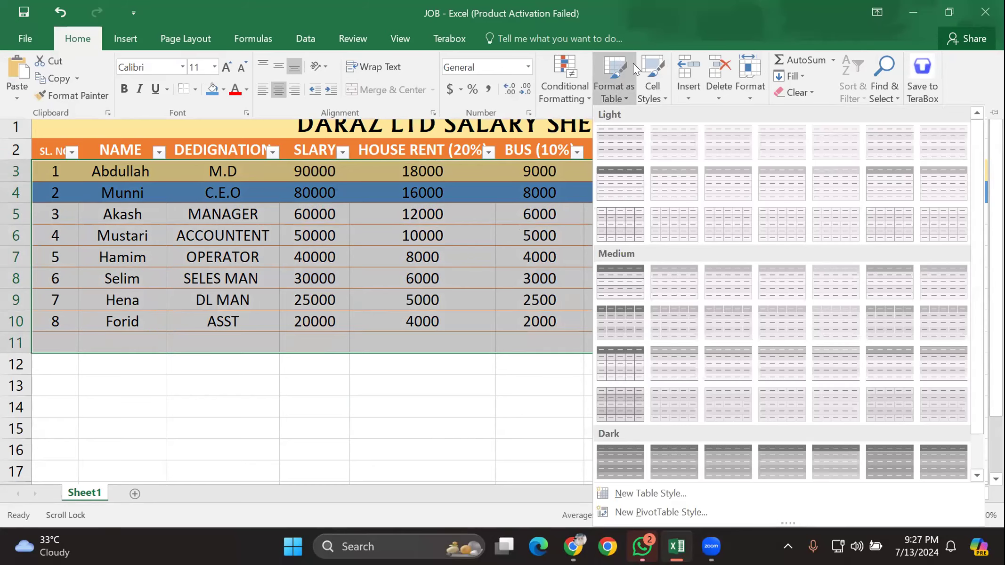
left_click(657, 59)
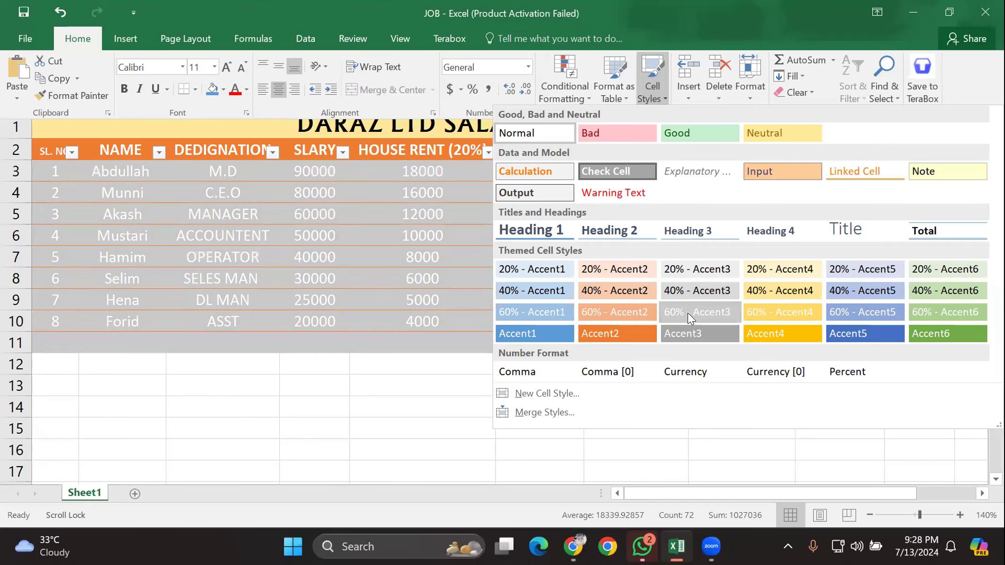
left_click(38, 456)
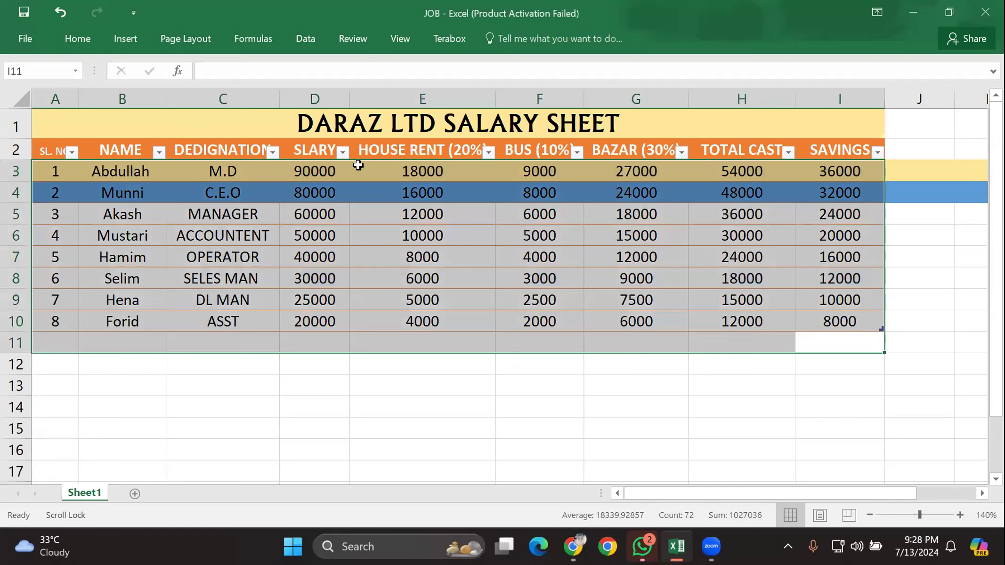
left_click(74, 38)
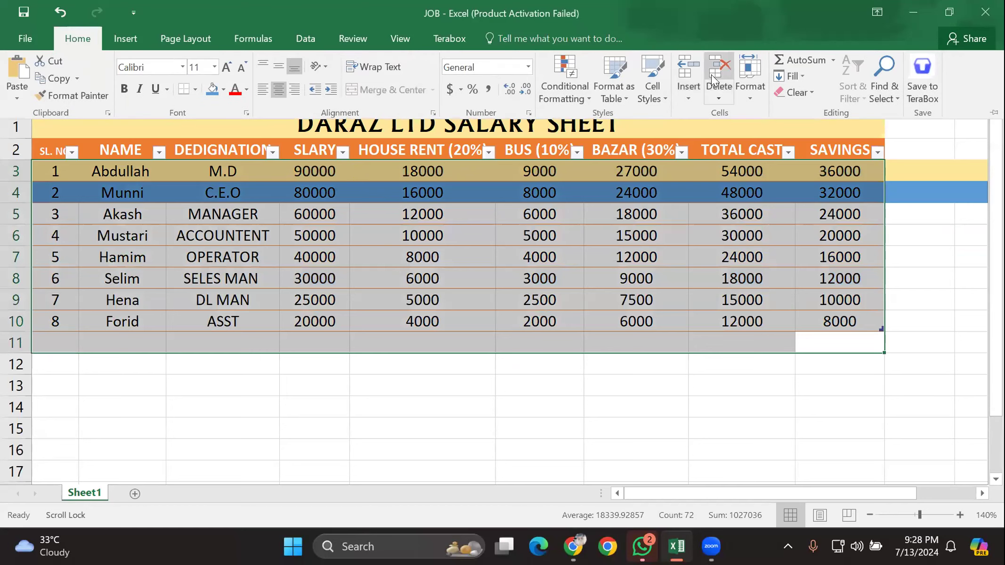
left_click(650, 78)
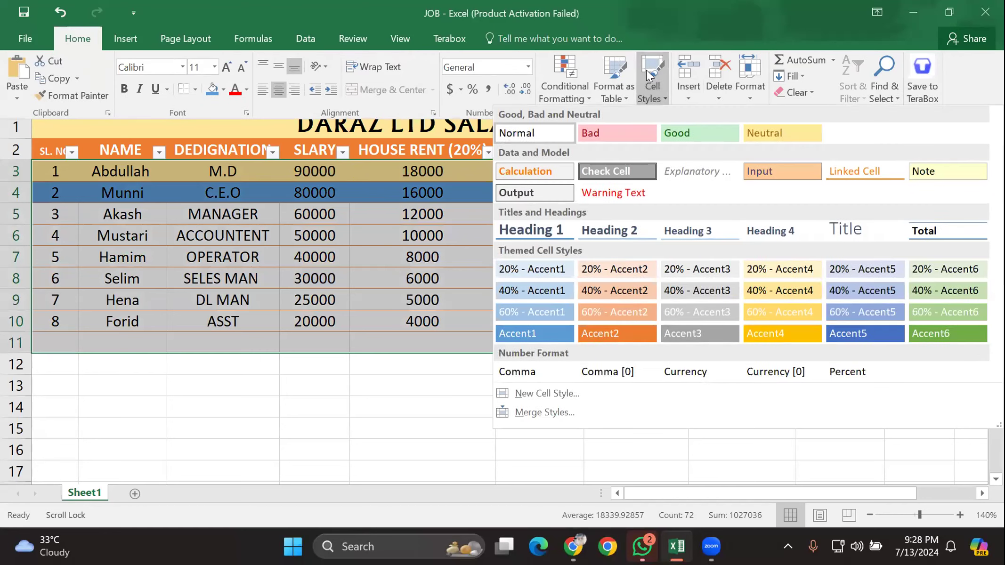
left_click(613, 76)
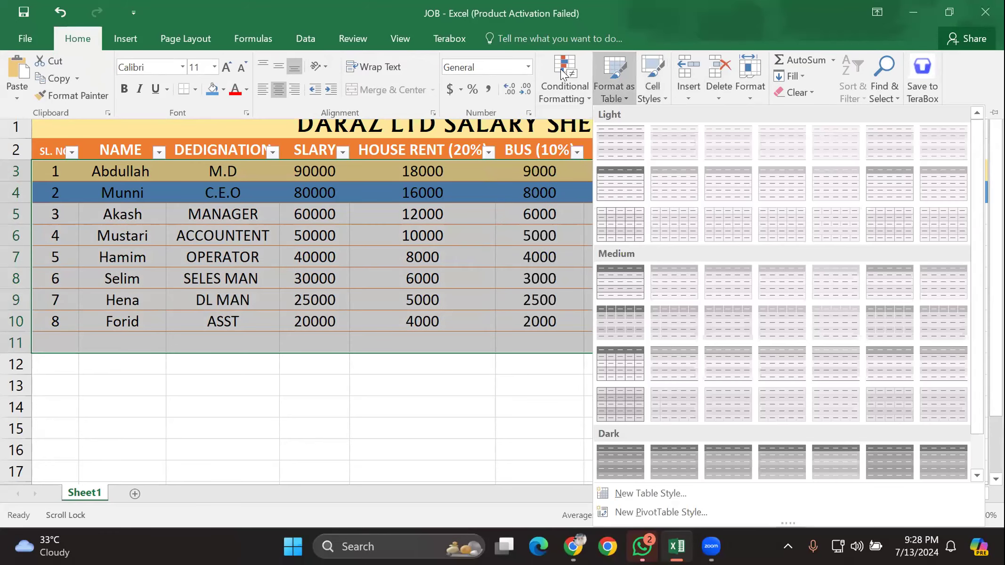
key("Escape")
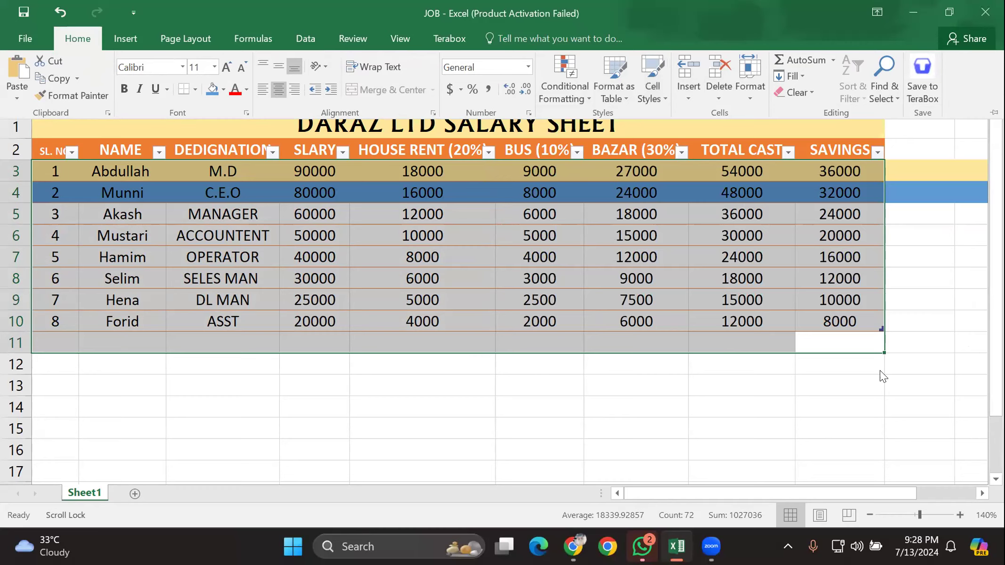
key("Escape")
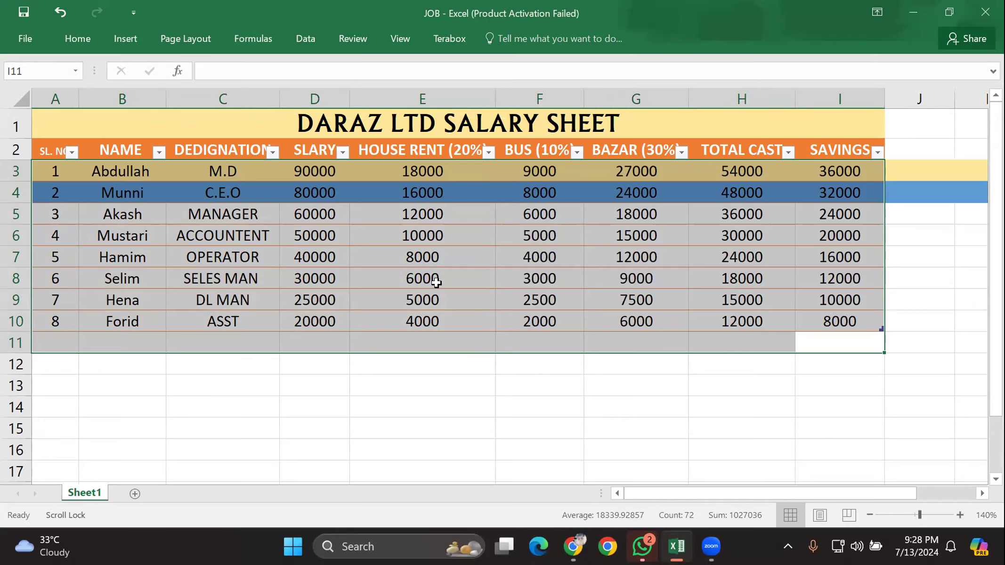
left_click(684, 326)
left_click(851, 351)
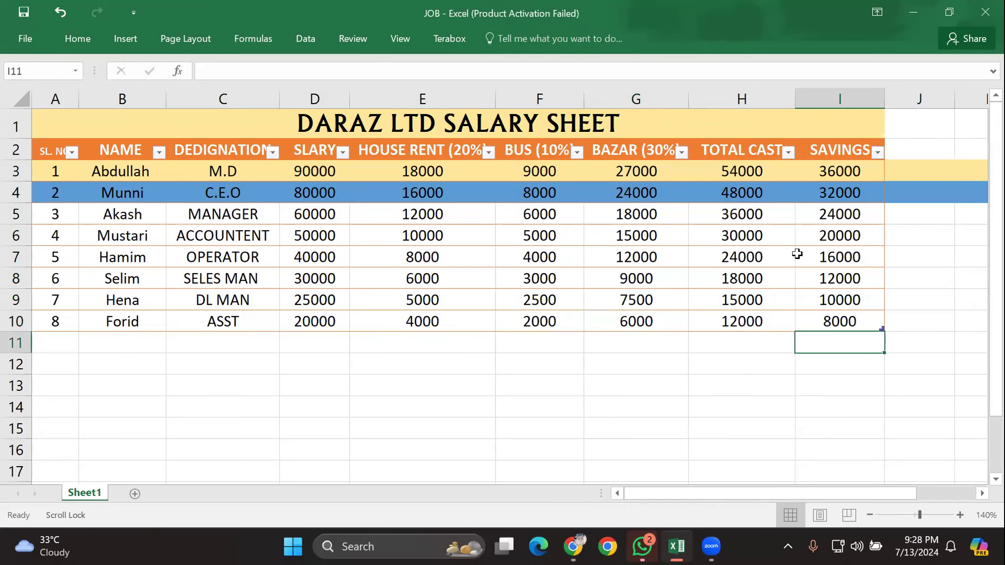